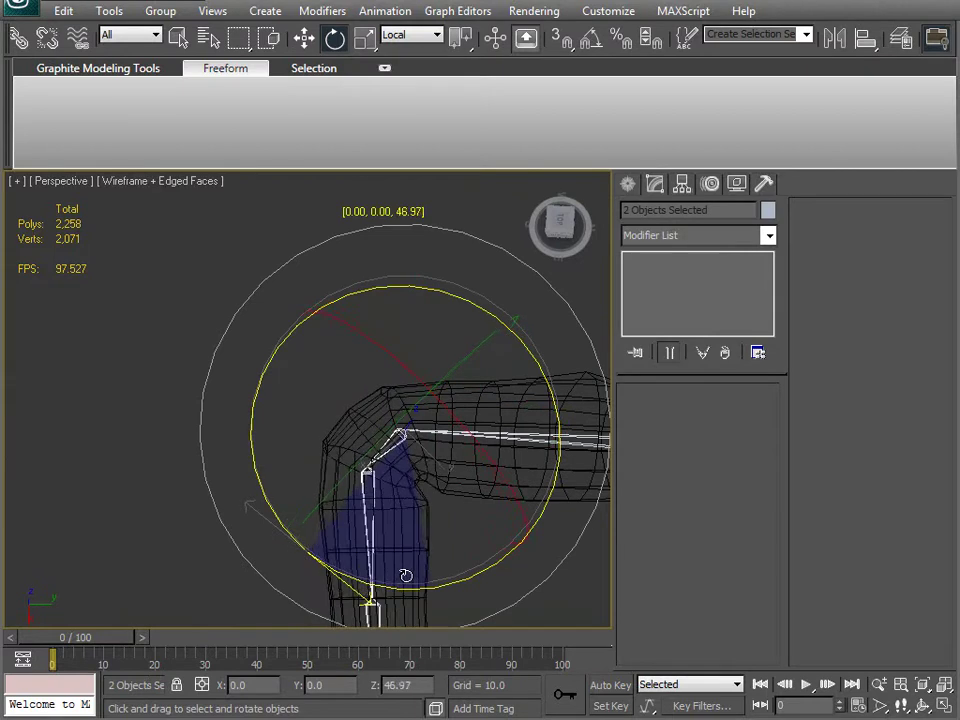
Display the model shaded, select the arm mesh, and start editing its Skin envelopes with the b_Relbow bone active
{"action": "scroll", "coordinate": [401, 461], "scroll_direction": "up", "scroll_amount": 3}
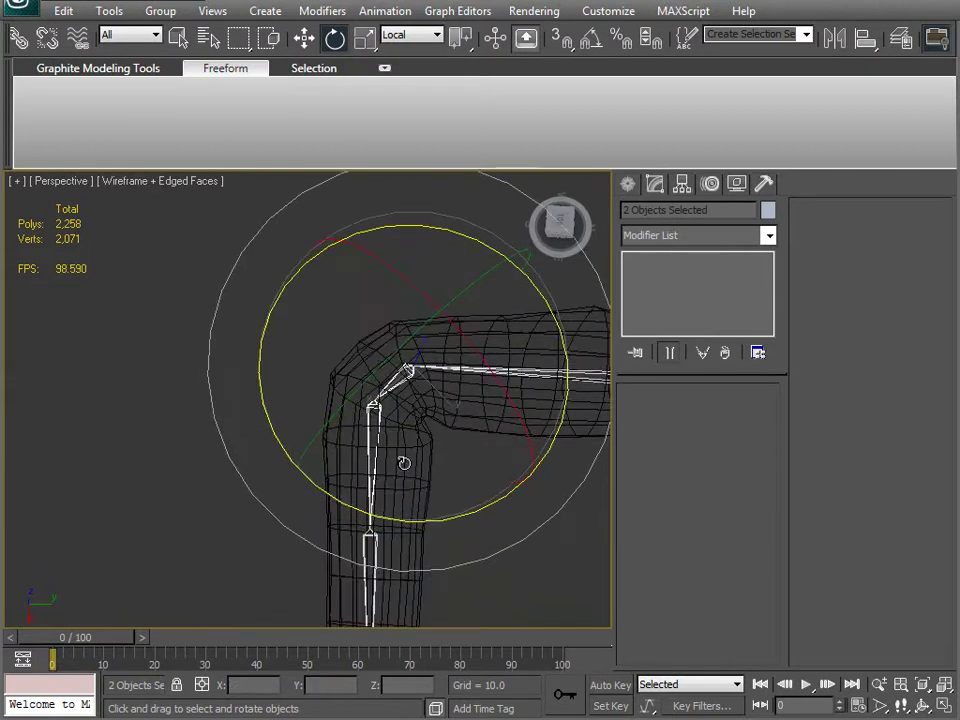
{"action": "key", "text": "F3"}
{"action": "mouse_move", "coordinate": [354, 497]}
{"action": "middle_mouse_down", "text": "alt"}
{"action": "mouse_move", "coordinate": [456, 300]}
{"action": "mouse_move", "coordinate": [491, 276]}
{"action": "mouse_move", "coordinate": [461, 555]}
{"action": "mouse_move", "coordinate": [484, 426]}
{"action": "mouse_move", "coordinate": [389, 323]}
{"action": "mouse_move", "coordinate": [328, 480]}
{"action": "mouse_move", "coordinate": [357, 409]}
{"action": "middle_mouse_up", "text": "alt"}
{"action": "left_click", "coordinate": [356, 406]}
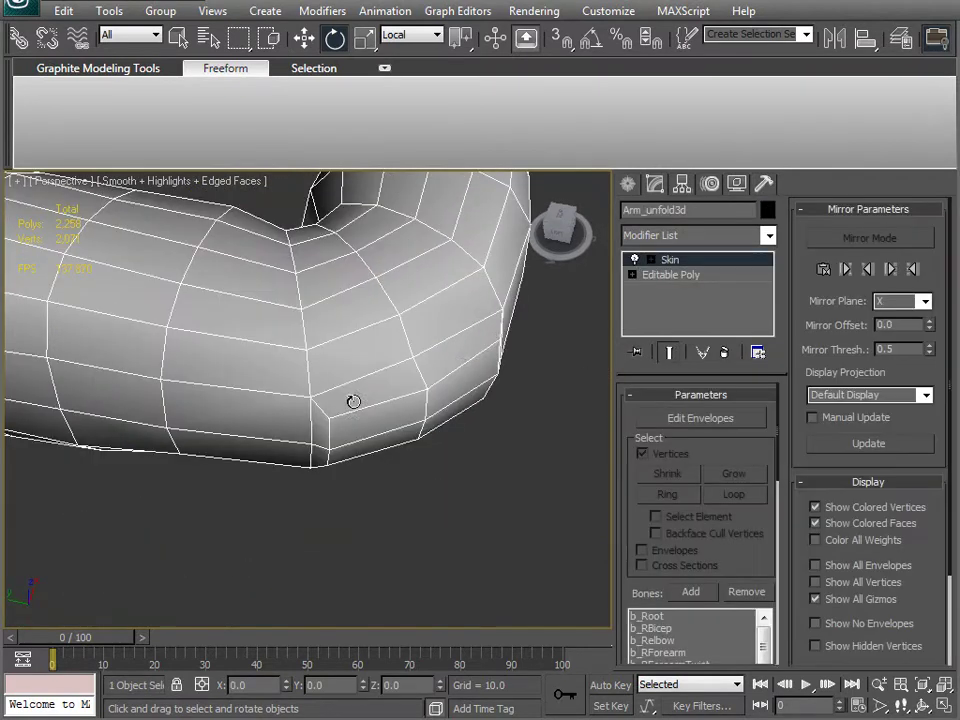
{"action": "left_click", "coordinate": [712, 419]}
{"action": "left_click_drag", "start_coordinate": [738, 457], "coordinate": [735, 314]}
{"action": "middle_click_drag", "start_coordinate": [420, 547], "coordinate": [371, 519]}
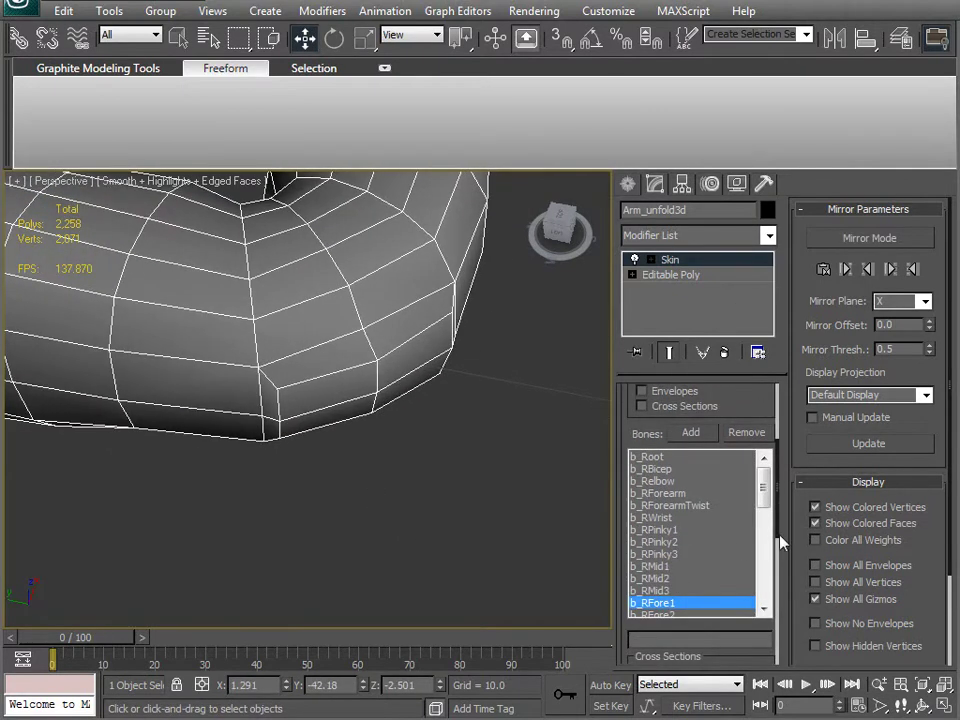
{"action": "left_click", "coordinate": [663, 481]}
{"action": "middle_click_drag", "start_coordinate": [330, 452], "coordinate": [478, 574], "text": "alt"}
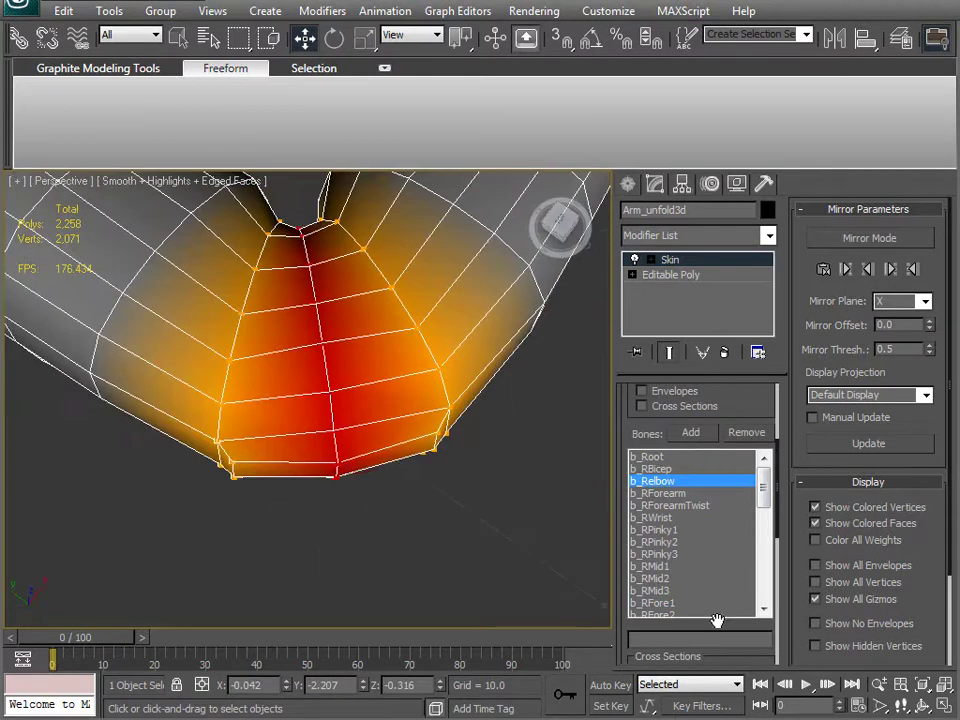
Raise the b_Relbow absolute effect of the vertices along one side of the outer elbow to around 0.78
{"action": "left_click_drag", "start_coordinate": [621, 645], "coordinate": [610, 333]}
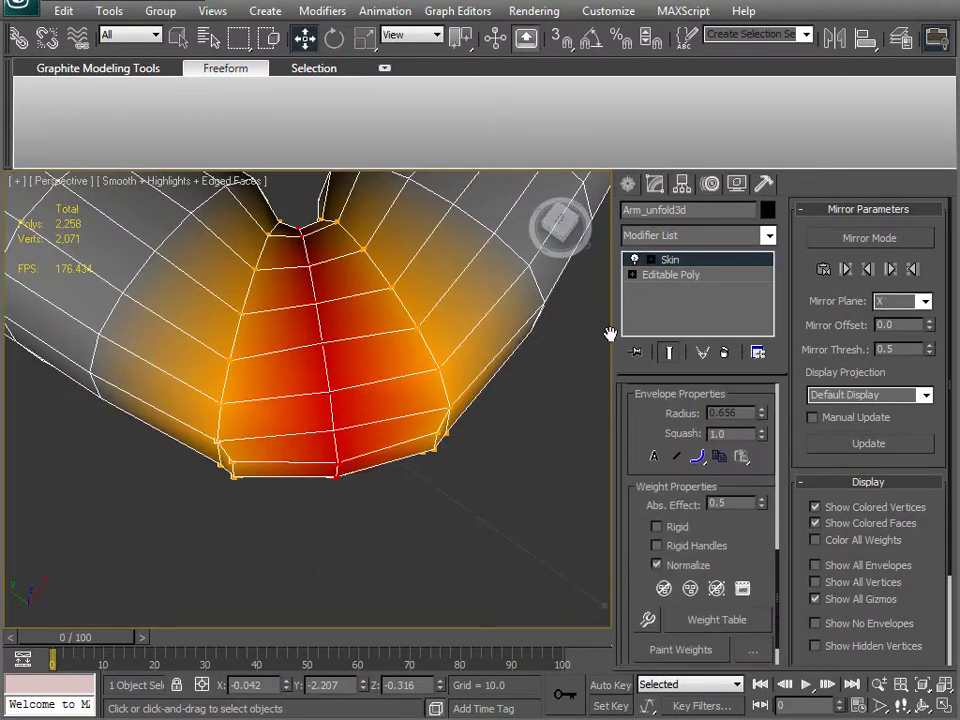
{"action": "left_click_drag", "start_coordinate": [760, 508], "coordinate": [736, 488]}
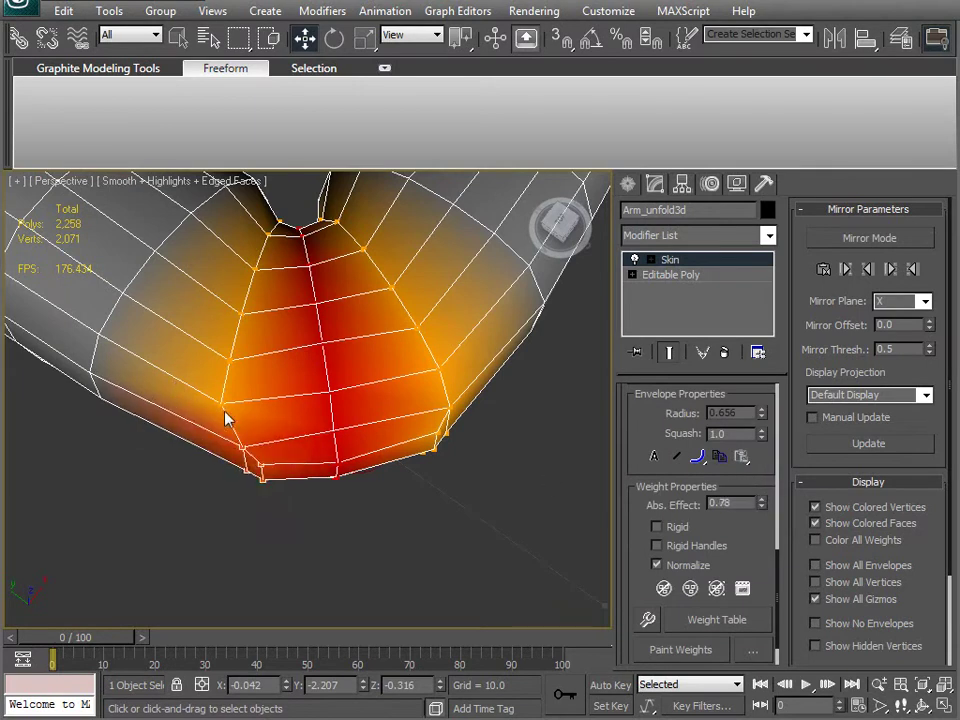
{"action": "key", "text": "ctrl+z"}
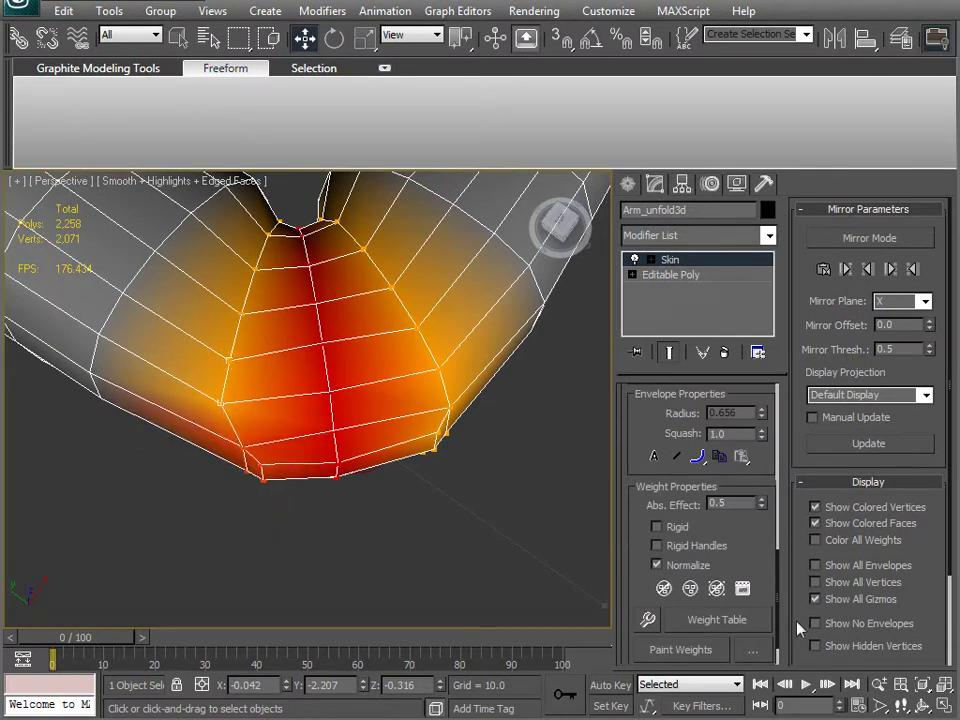
{"action": "left_click_drag", "start_coordinate": [762, 508], "coordinate": [762, 497]}
{"action": "middle_click_drag", "start_coordinate": [414, 515], "coordinate": [362, 530], "text": "alt"}
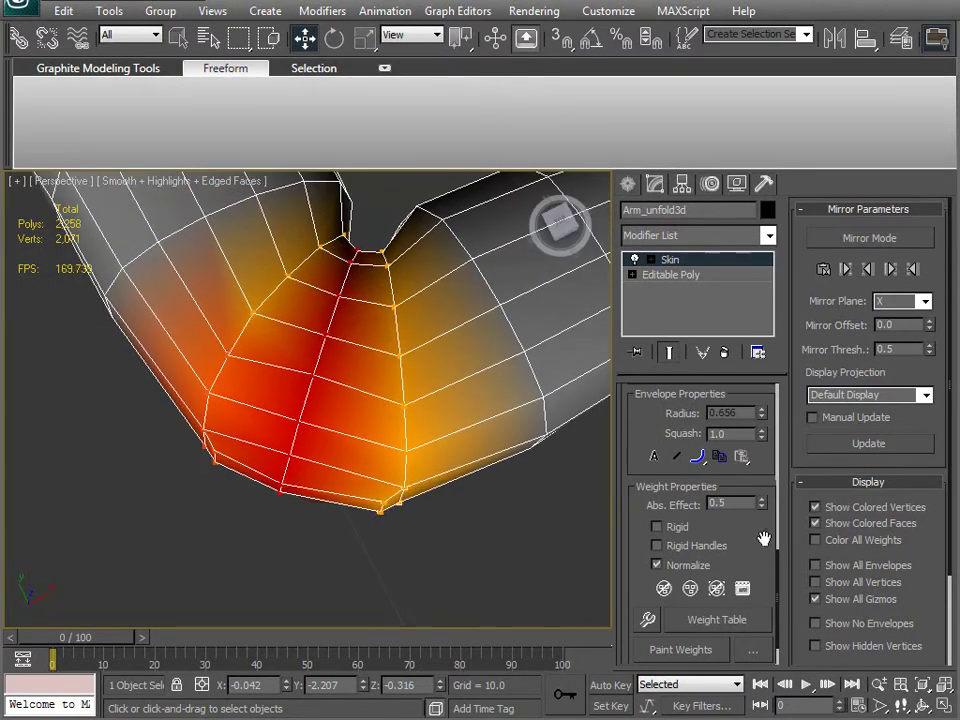
Raise the b_Relbow weights of the matching vertices on the opposite side of the outer elbow
{"action": "left_click_drag", "start_coordinate": [762, 505], "coordinate": [748, 484]}
{"action": "key", "text": "ctrl+z"}
{"action": "left_click_drag", "start_coordinate": [757, 505], "coordinate": [759, 489]}
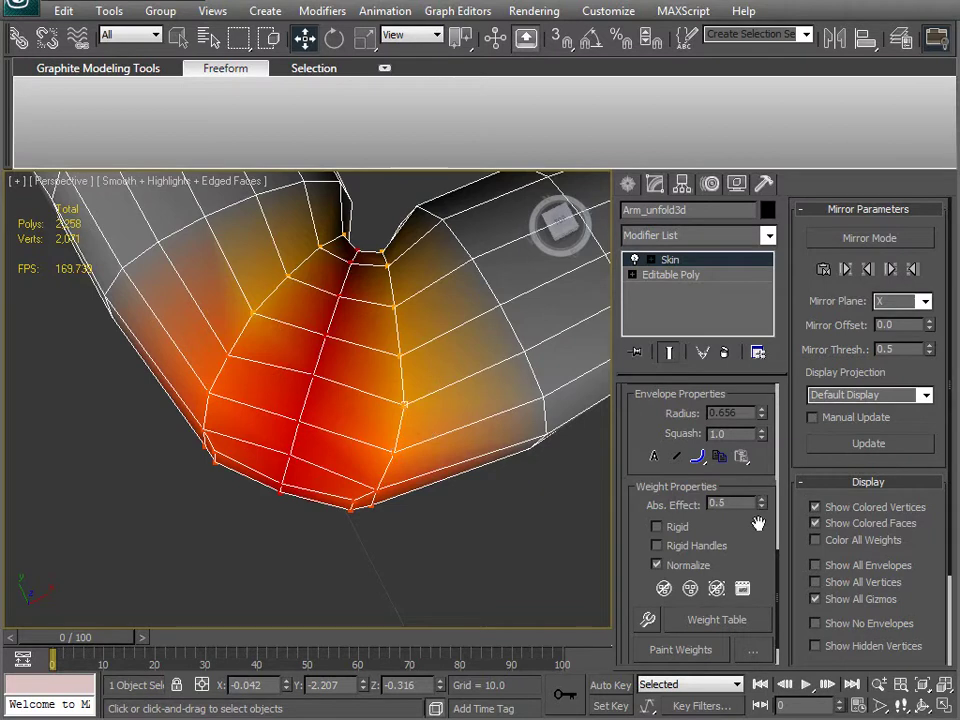
{"action": "middle_click_drag", "start_coordinate": [300, 400], "coordinate": [256, 298], "text": "alt"}
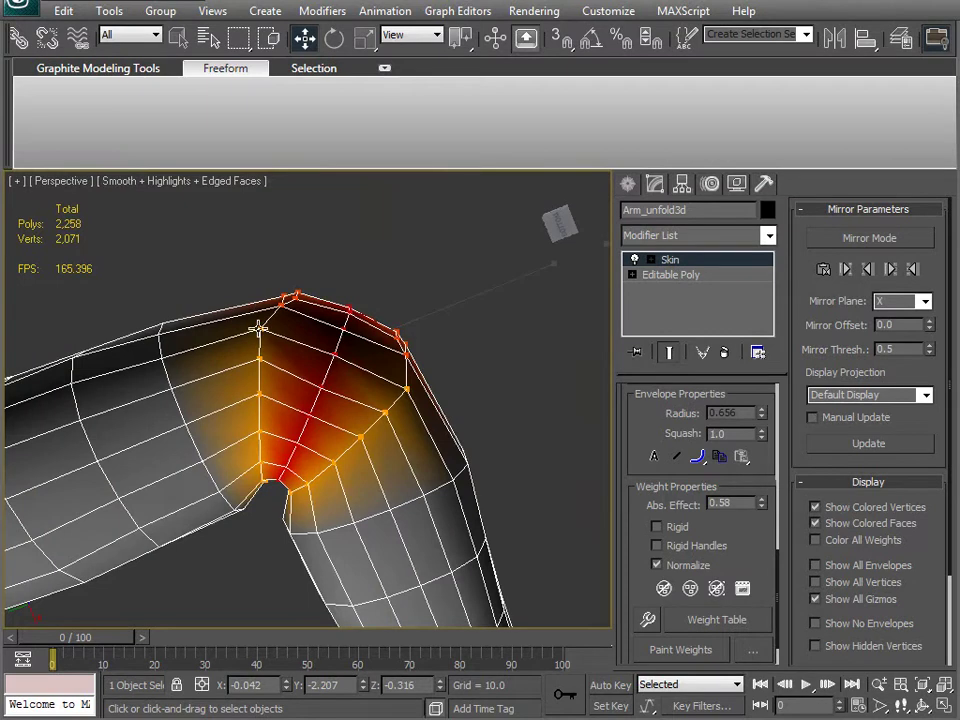
Raise the b_Relbow weights of successive vertices down one loop beside the elbow's centre, toward the inner fold
{"action": "left_click_drag", "start_coordinate": [757, 489], "coordinate": [757, 487]}
{"action": "left_click", "coordinate": [257, 360]}
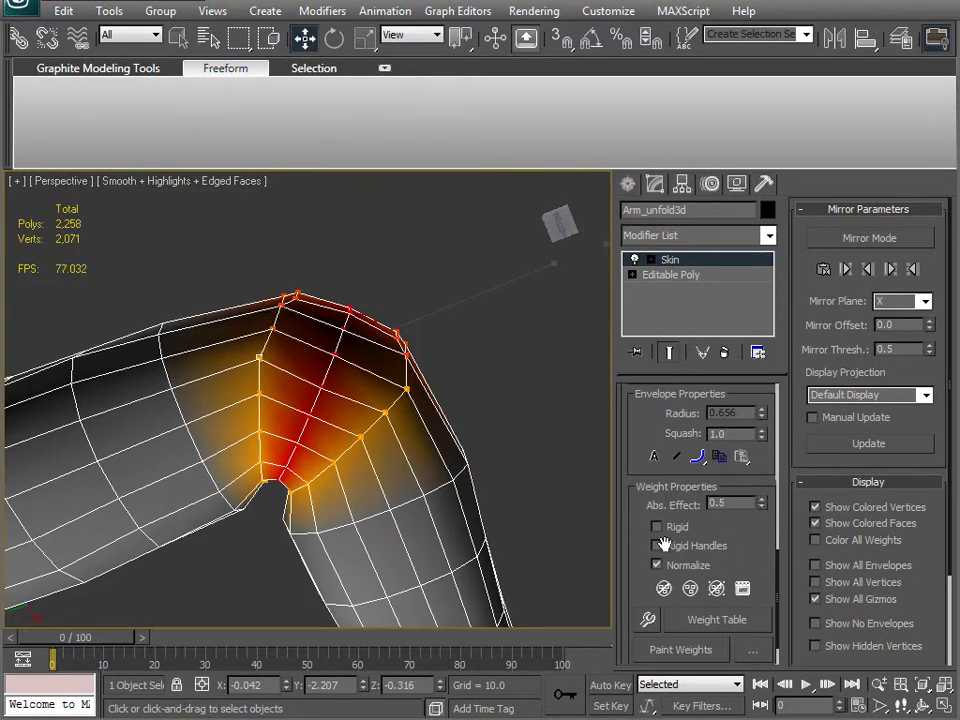
{"action": "left_click_drag", "start_coordinate": [760, 505], "coordinate": [754, 487]}
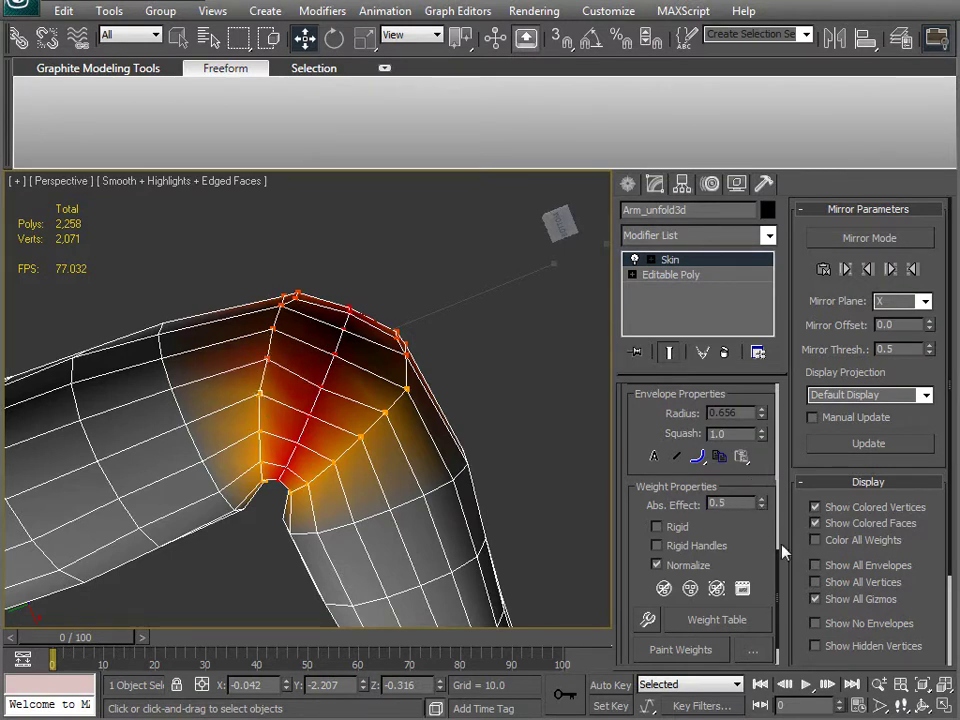
{"action": "left_click_drag", "start_coordinate": [760, 494], "coordinate": [751, 478]}
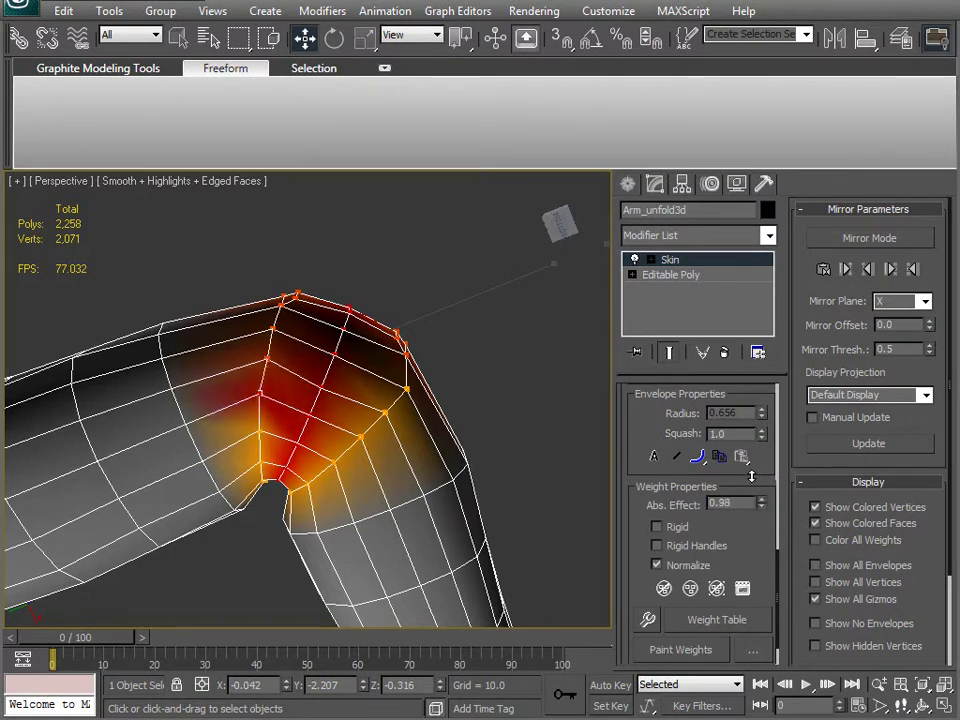
{"action": "middle_click_drag", "start_coordinate": [414, 399], "coordinate": [378, 370], "text": "alt"}
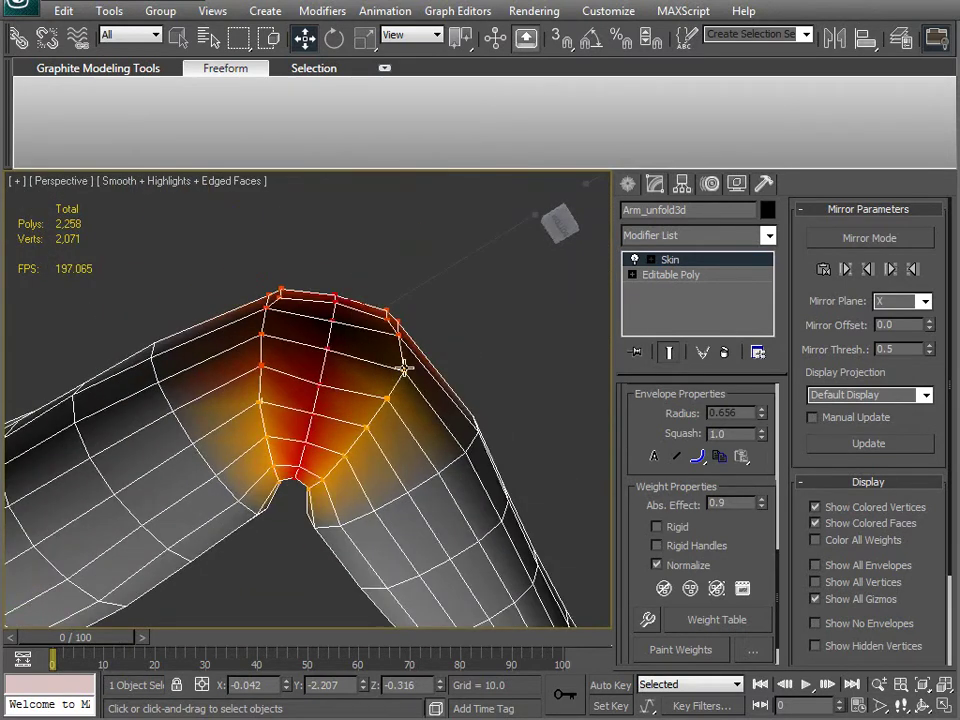
Raise the b_Relbow weights of the vertices on the loop across the elbow's centre, including about 0.78 and 0.66
{"action": "left_click_drag", "start_coordinate": [761, 501], "coordinate": [749, 485]}
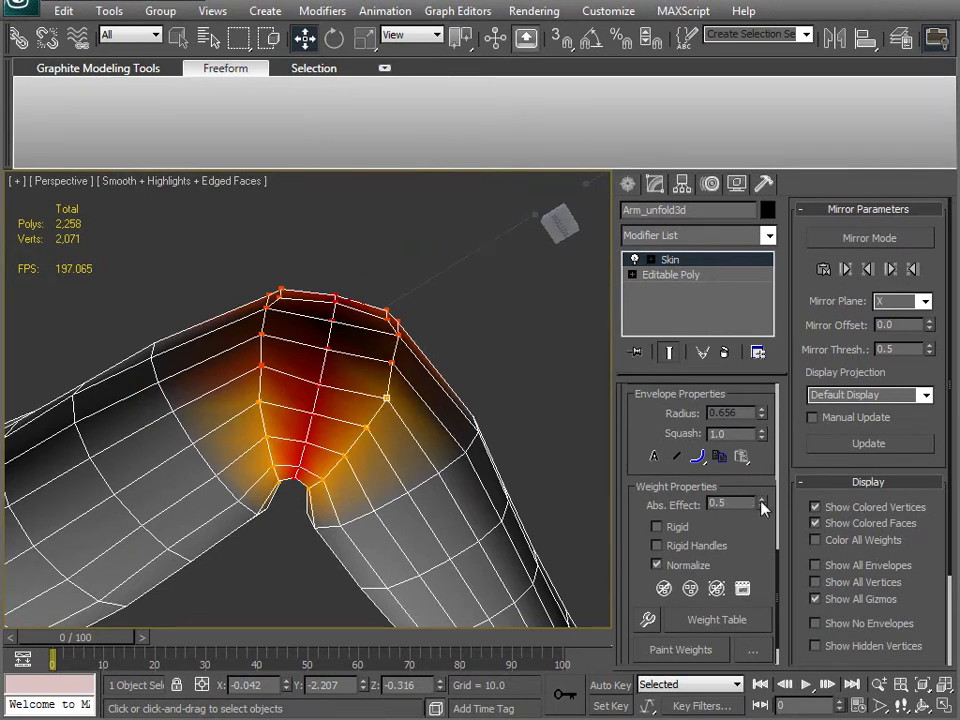
{"action": "left_click_drag", "start_coordinate": [763, 504], "coordinate": [757, 488]}
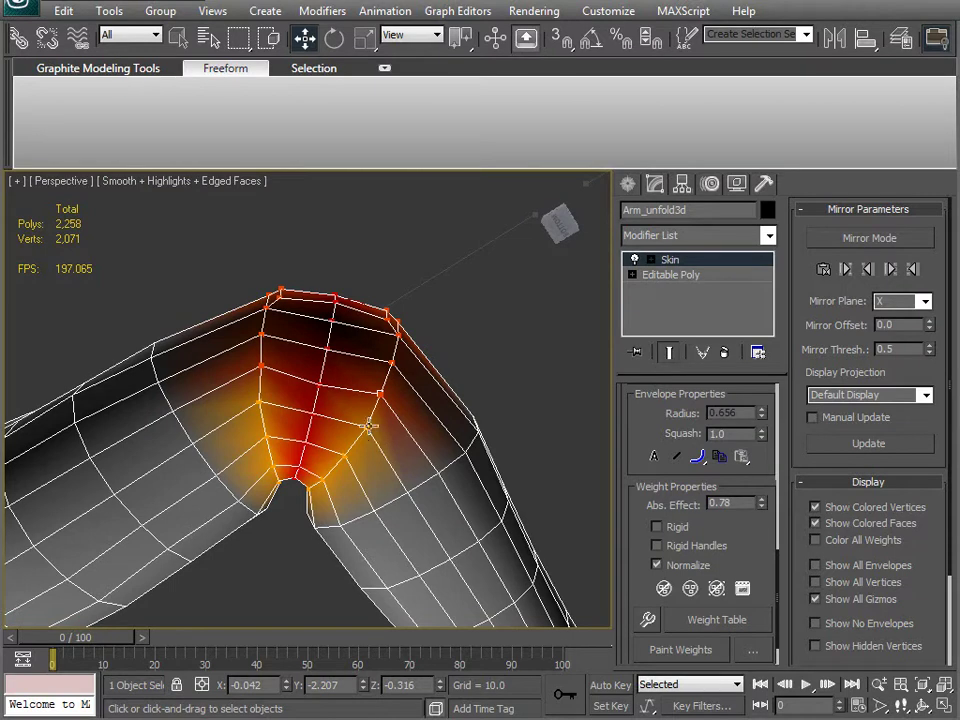
{"action": "left_click_drag", "start_coordinate": [765, 505], "coordinate": [753, 489]}
{"action": "middle_click_drag", "start_coordinate": [450, 500], "coordinate": [305, 470], "text": "alt"}
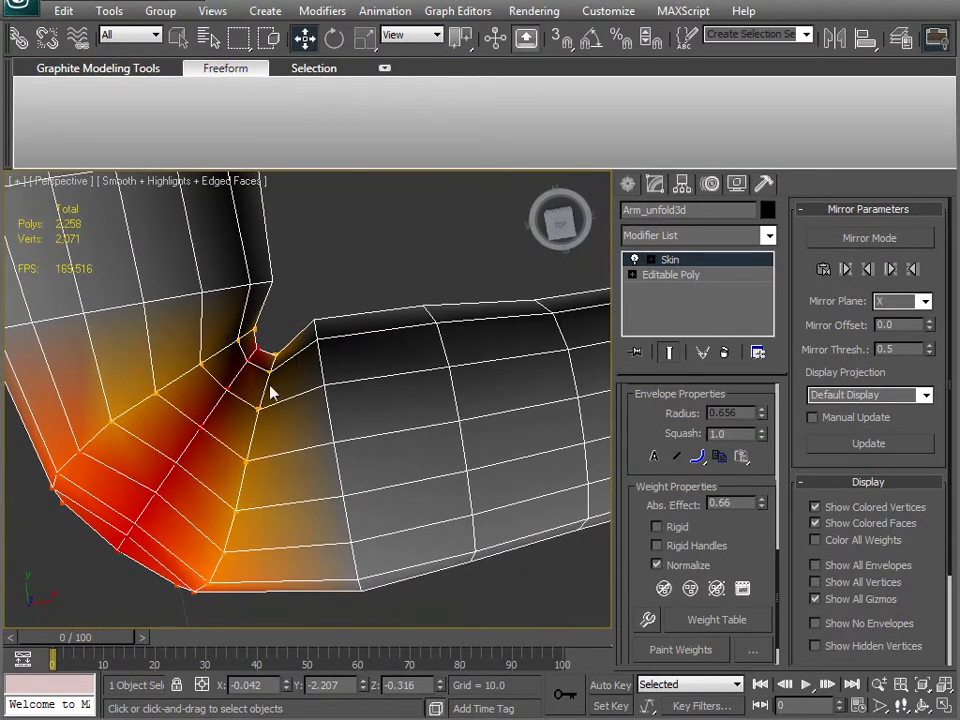
Give the inner-arm vertices just beyond one side of the elbow crease a b_Relbow weight of about 0.08
{"action": "middle_click_drag", "start_coordinate": [350, 428], "coordinate": [268, 525], "text": "alt"}
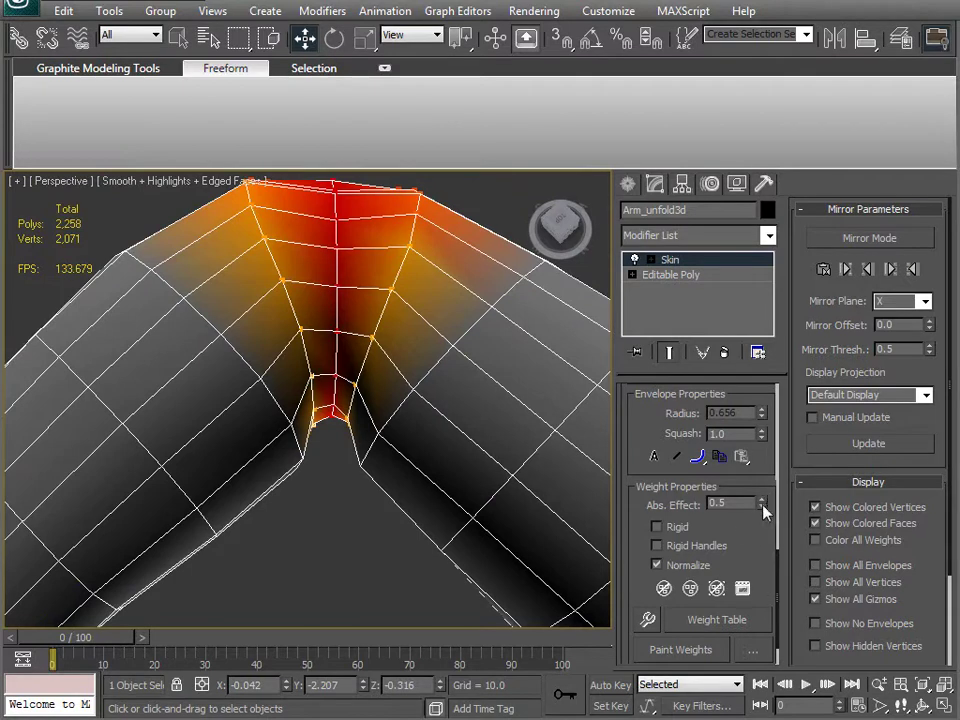
{"action": "middle_click_drag", "start_coordinate": [305, 455], "coordinate": [226, 546], "text": "alt"}
{"action": "middle_click_drag", "start_coordinate": [262, 461], "coordinate": [330, 455], "text": "alt"}
{"action": "left_click_drag", "start_coordinate": [760, 507], "coordinate": [760, 494]}
{"action": "middle_click_drag", "start_coordinate": [365, 490], "coordinate": [313, 479], "text": "alt"}
{"action": "scroll", "coordinate": [313, 479], "scroll_direction": "up", "scroll_amount": 3}
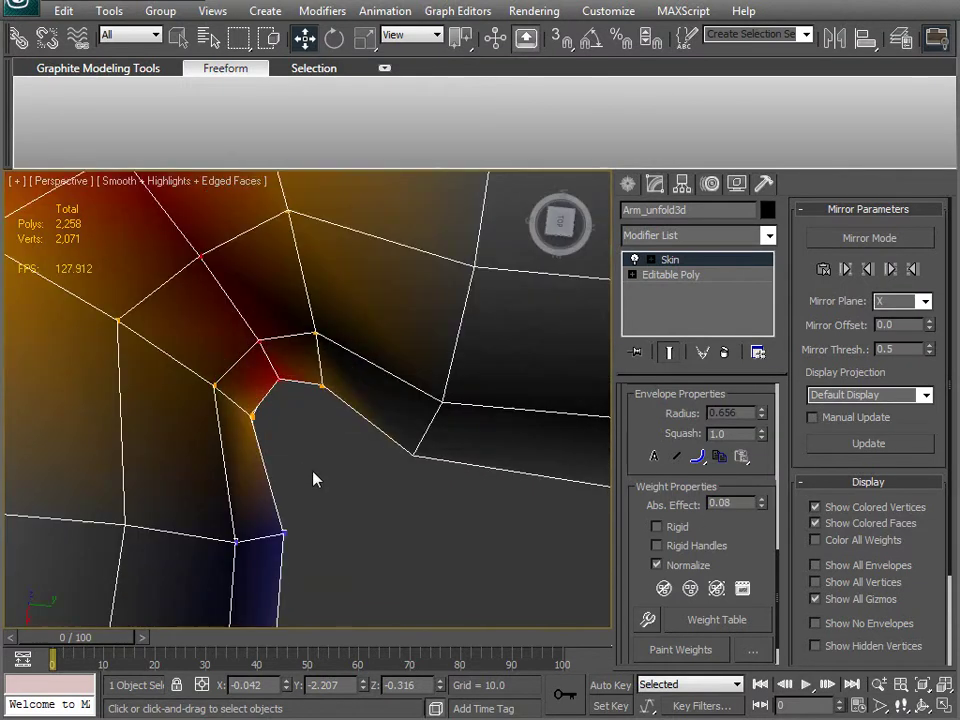
Lower the b_Relbow weight of the selected vertices beside the inner elbow crease to about 0.38
{"action": "left_click_drag", "start_coordinate": [306, 440], "coordinate": [356, 318]}
{"action": "left_click_drag", "start_coordinate": [768, 500], "coordinate": [754, 503]}
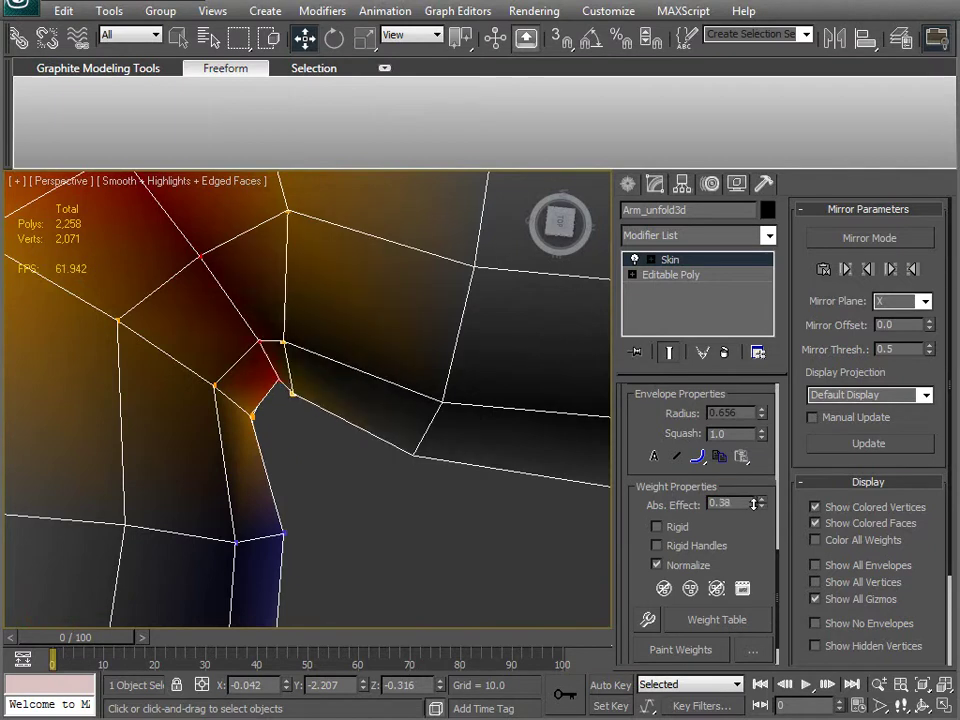
{"action": "middle_click_drag", "start_coordinate": [300, 437], "coordinate": [311, 413], "text": "alt"}
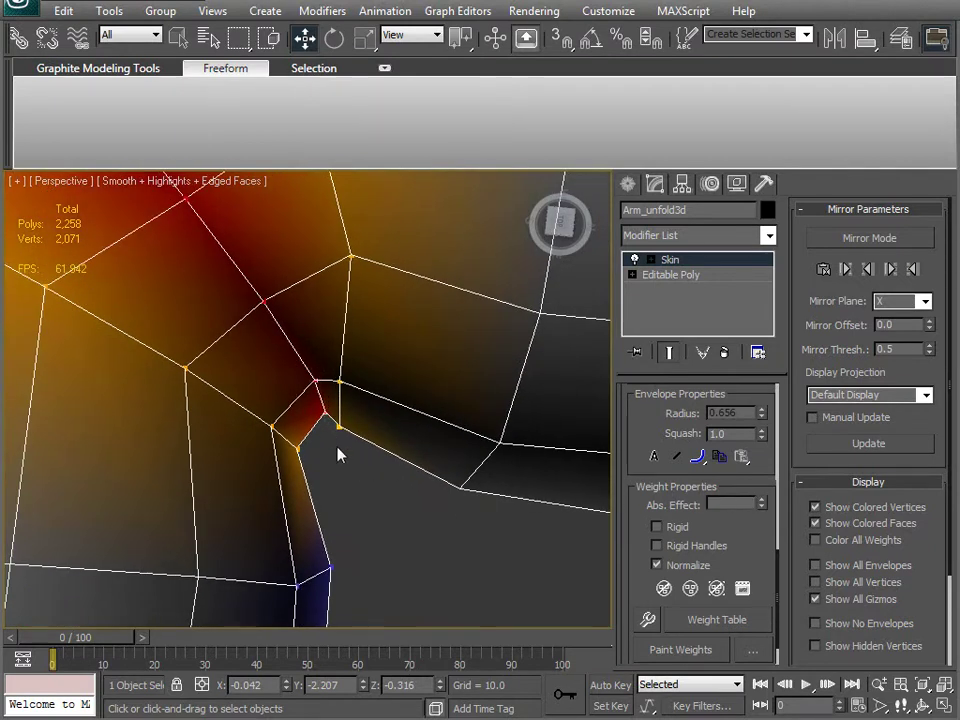
Adjust the b_Relbow weights of the remaining vertices inside the elbow crease to even out the fold
{"action": "middle_click_drag", "start_coordinate": [388, 531], "coordinate": [410, 606], "text": "alt"}
{"action": "left_click_drag", "start_coordinate": [760, 505], "coordinate": [757, 474]}
{"action": "middle_click_drag", "start_coordinate": [460, 502], "coordinate": [441, 489], "text": "alt"}
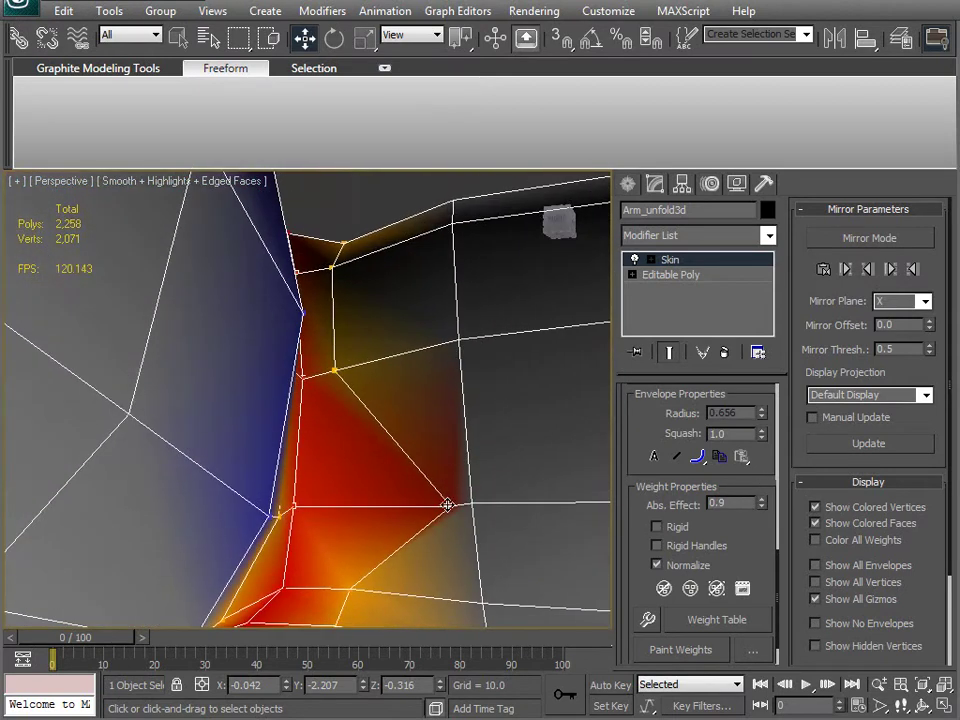
{"action": "left_click_drag", "start_coordinate": [763, 503], "coordinate": [754, 517]}
{"action": "middle_click_drag", "start_coordinate": [430, 410], "coordinate": [330, 462], "text": "alt"}
{"action": "left_click", "coordinate": [329, 452]}
{"action": "left_click_drag", "start_coordinate": [763, 505], "coordinate": [763, 507]}
{"action": "middle_click_drag", "start_coordinate": [337, 478], "coordinate": [250, 500], "text": "alt"}
{"action": "left_click_drag", "start_coordinate": [323, 355], "coordinate": [324, 352]}
Set a b_Relbow weight of about 0.06 on the inner-arm vertices beyond the opposite side of the crease
{"action": "middle_click_drag", "start_coordinate": [315, 550], "coordinate": [475, 352], "text": "alt"}
{"action": "middle_click_drag", "start_coordinate": [318, 468], "coordinate": [452, 531], "text": "alt"}
{"action": "left_click_drag", "start_coordinate": [766, 506], "coordinate": [752, 513]}
{"action": "middle_click_drag", "start_coordinate": [413, 483], "coordinate": [366, 542], "text": "alt"}
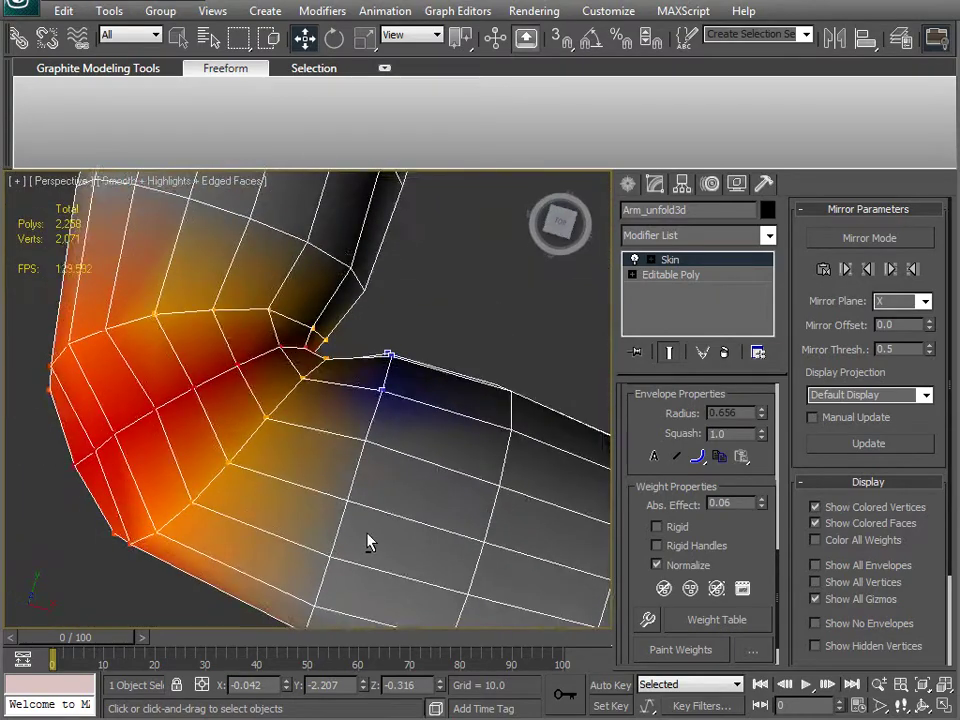
Leave envelope editing on the Skin modifier with the hand in view
{"action": "scroll", "coordinate": [366, 542], "scroll_direction": "down", "scroll_amount": 5}
{"action": "middle_click_drag", "start_coordinate": [398, 501], "coordinate": [240, 530]}
{"action": "middle_click_drag", "start_coordinate": [240, 530], "coordinate": [417, 491]}
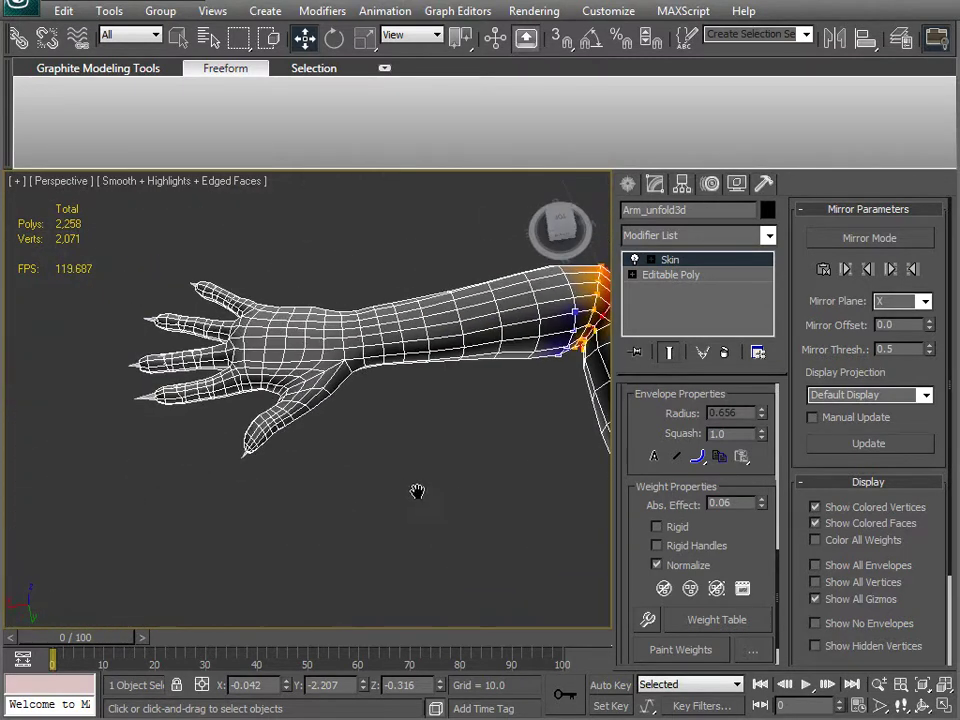
{"action": "left_click", "coordinate": [680, 262]}
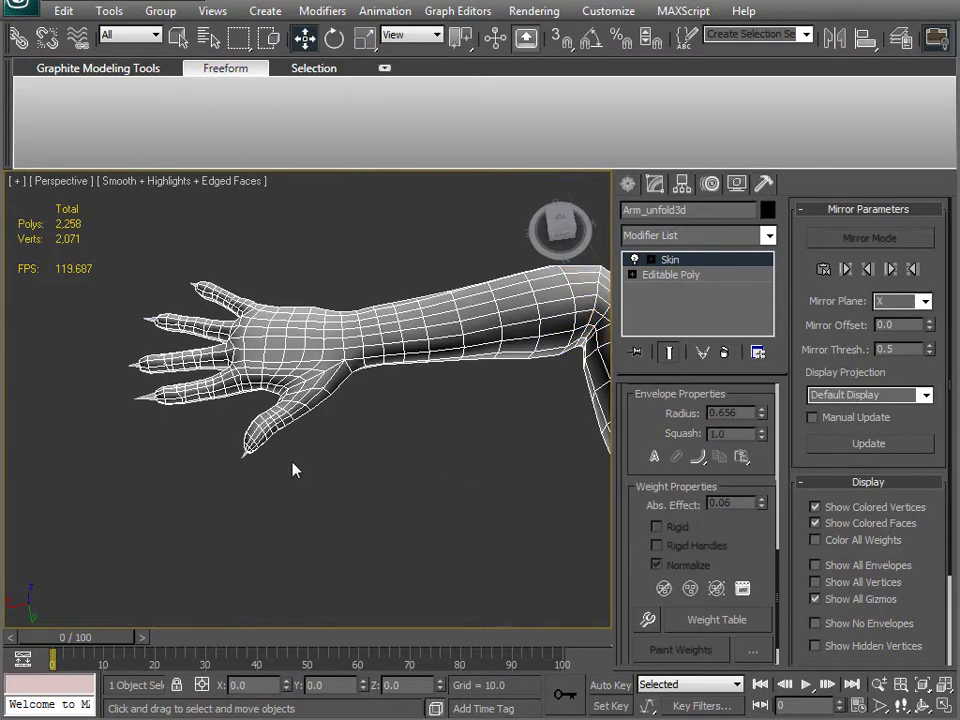
Switch to wireframe display and bring the hand's finger bones into view with nothing selected
{"action": "scroll", "coordinate": [295, 470], "scroll_direction": "up", "scroll_amount": 3}
{"action": "middle_click_drag", "start_coordinate": [295, 470], "coordinate": [414, 523], "text": "alt"}
{"action": "key", "text": "F3"}
{"action": "mouse_move", "coordinate": [369, 570]}
{"action": "middle_mouse_down", "text": "alt"}
{"action": "mouse_move", "coordinate": [365, 550]}
{"action": "mouse_move", "coordinate": [388, 514]}
{"action": "mouse_move", "coordinate": [476, 489]}
{"action": "mouse_move", "coordinate": [302, 570]}
{"action": "mouse_move", "coordinate": [228, 628]}
{"action": "mouse_move", "coordinate": [313, 557]}
{"action": "middle_mouse_up", "text": "alt"}
{"action": "scroll", "coordinate": [302, 525], "scroll_direction": "up", "scroll_amount": 6}
{"action": "left_click", "coordinate": [325, 511]}
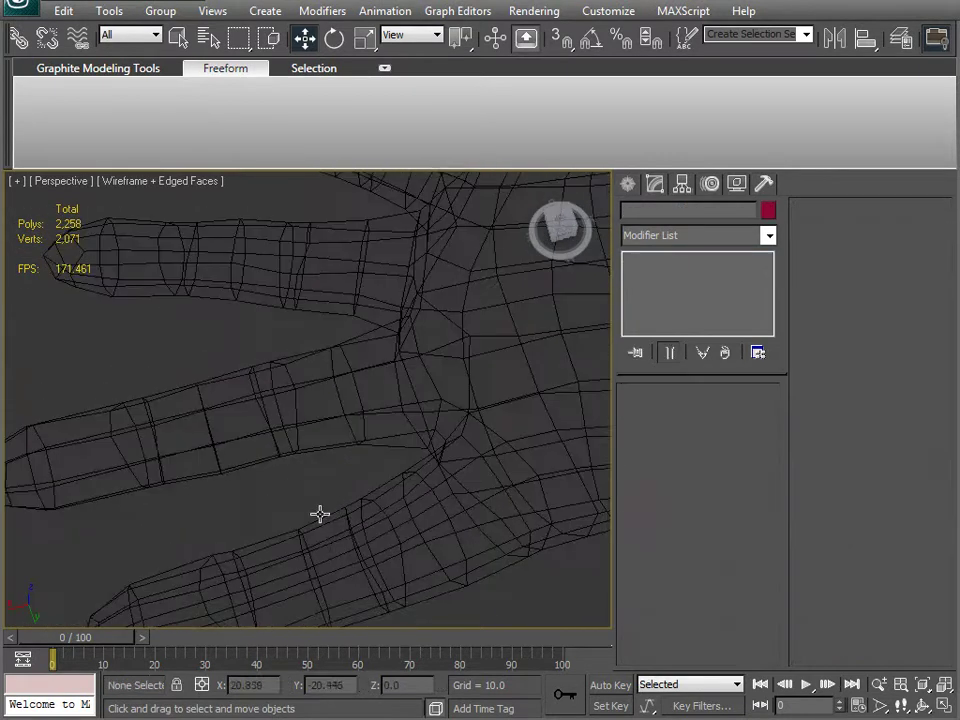
{"action": "scroll", "coordinate": [340, 495], "scroll_direction": "down", "scroll_amount": 4}
{"action": "right_click", "coordinate": [379, 447]}
{"action": "left_click", "coordinate": [462, 372]}
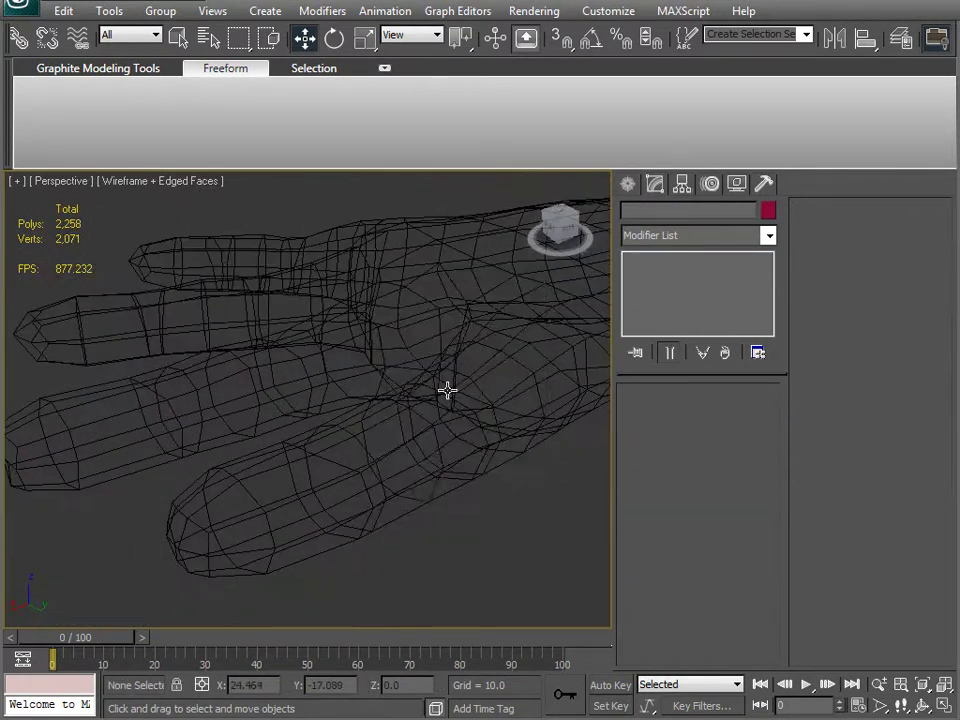
{"action": "scroll", "coordinate": [347, 523], "scroll_direction": "down", "scroll_amount": 5}
{"action": "middle_click_drag", "start_coordinate": [419, 527], "coordinate": [381, 579], "text": "alt"}
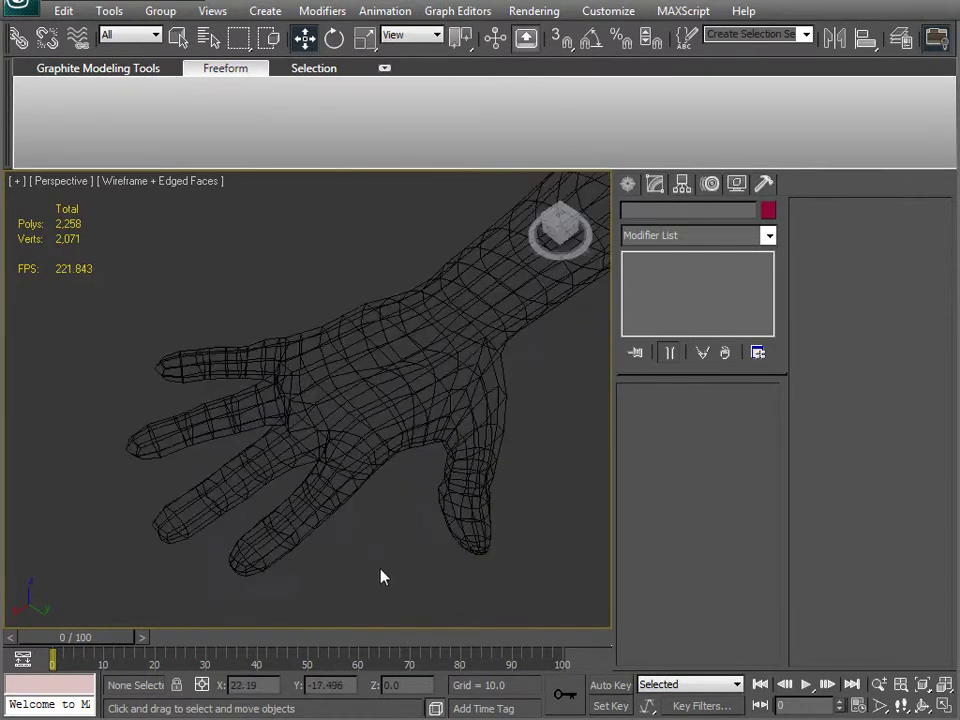
{"action": "left_click_drag", "start_coordinate": [124, 538], "coordinate": [315, 332]}
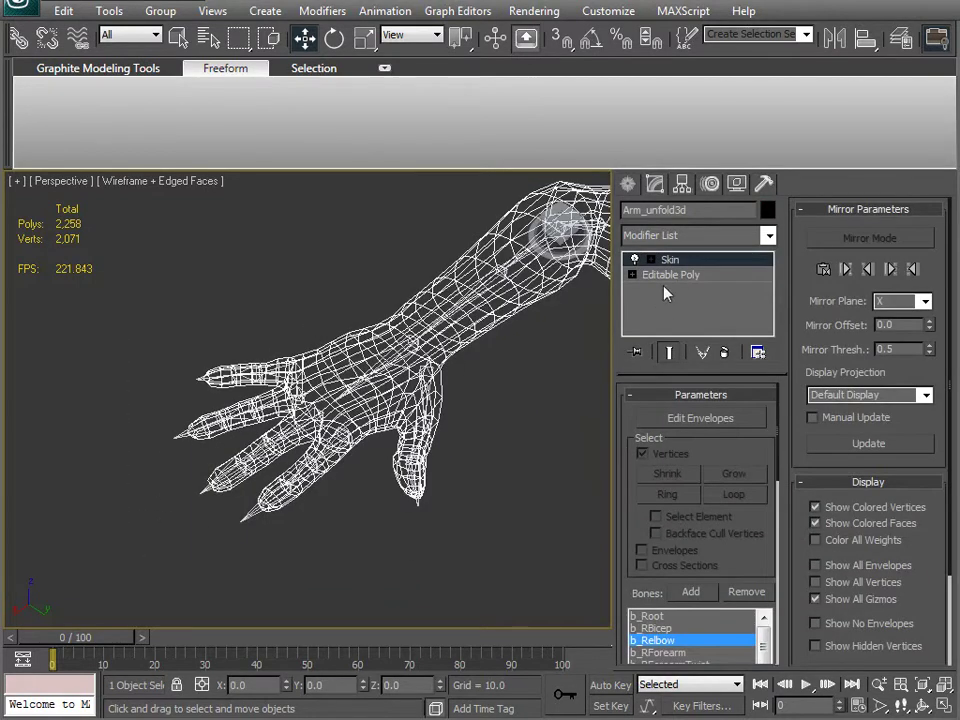
{"action": "left_click", "coordinate": [470, 472]}
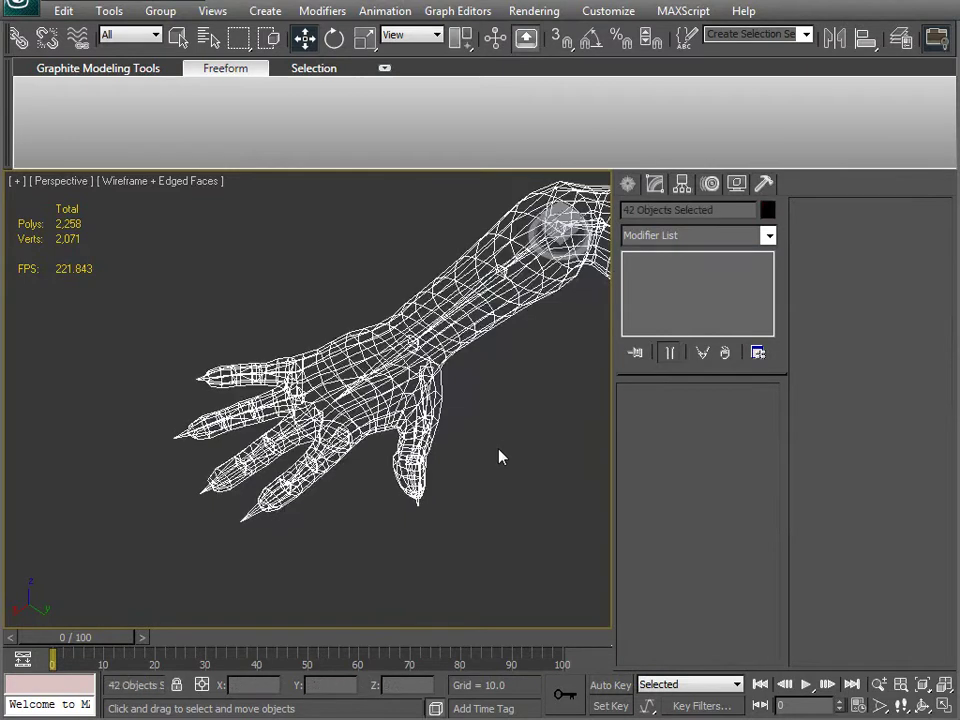
{"action": "scroll", "coordinate": [371, 523], "scroll_direction": "up", "scroll_amount": 5}
{"action": "middle_click_drag", "start_coordinate": [371, 523], "coordinate": [327, 512]}
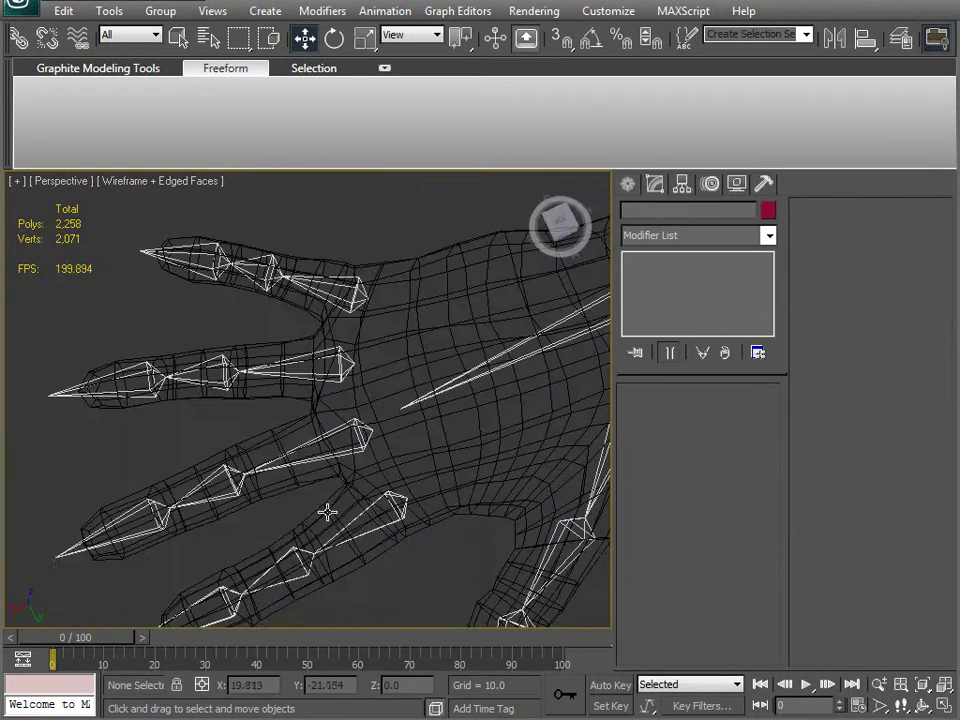
Select b_RMid1 and two further finger bones, return to shaded display, and rotate the bones locally to bend them downward
{"action": "left_click", "coordinate": [320, 438]}
{"action": "middle_click_drag", "start_coordinate": [320, 438], "coordinate": [245, 352], "text": "alt"}
{"action": "left_click", "coordinate": [326, 482]}
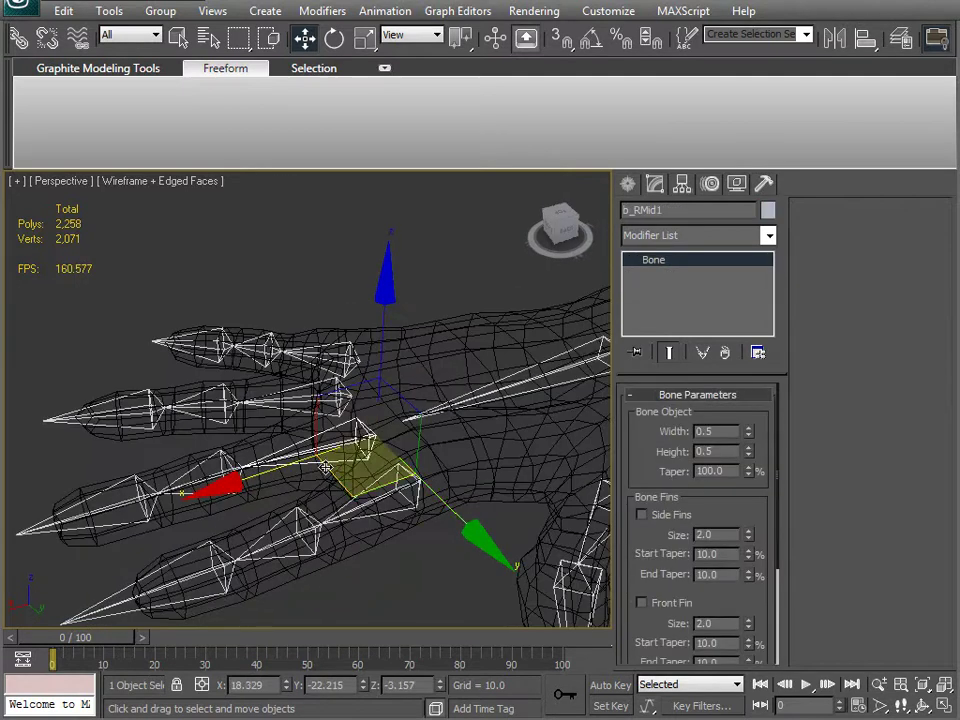
{"action": "left_click", "coordinate": [326, 468], "text": "ctrl"}
{"action": "mouse_move", "coordinate": [292, 513]}
{"action": "middle_mouse_down", "text": "alt"}
{"action": "mouse_move", "coordinate": [420, 420]}
{"action": "mouse_move", "coordinate": [392, 448]}
{"action": "middle_mouse_up", "text": "alt"}
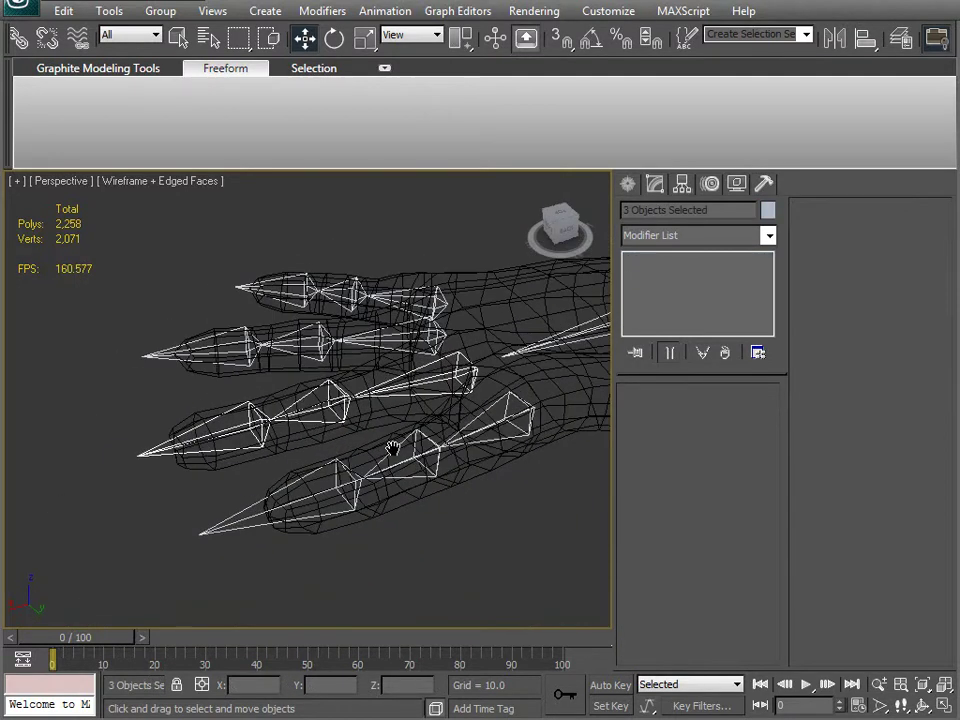
{"action": "key", "text": "F3"}
{"action": "key", "text": "e"}
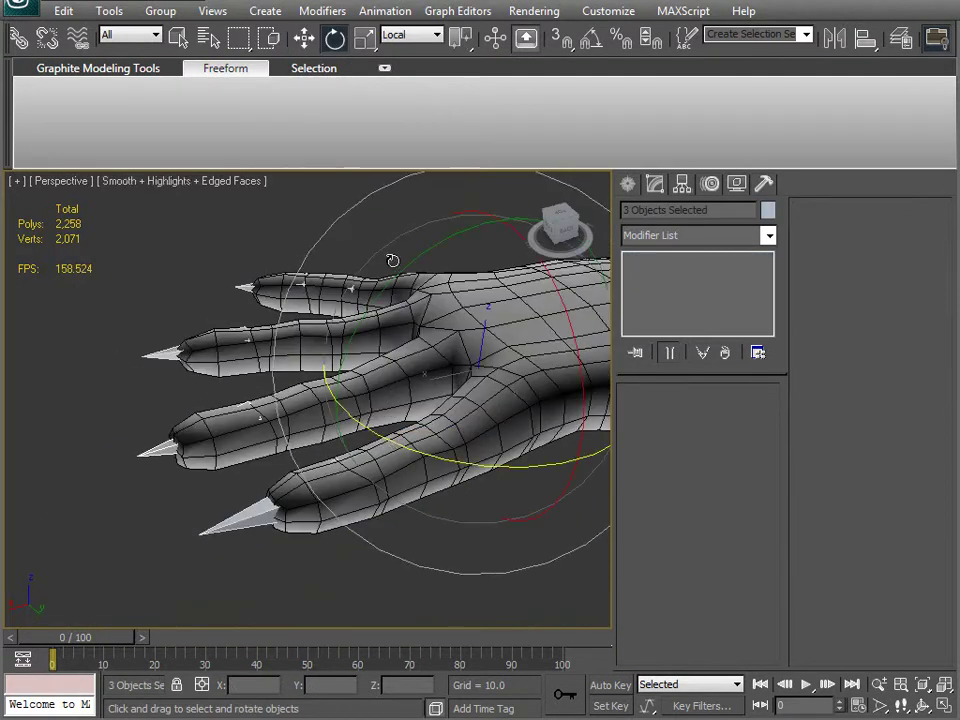
{"action": "left_click_drag", "start_coordinate": [414, 266], "coordinate": [369, 386]}
Select the arm mesh and start editing its Skin envelopes with the bent middle finger in view
{"action": "middle_click_drag", "start_coordinate": [369, 386], "coordinate": [179, 479], "text": "alt"}
{"action": "middle_click_drag", "start_coordinate": [252, 392], "coordinate": [435, 315], "text": "alt"}
{"action": "left_click", "coordinate": [435, 315]}
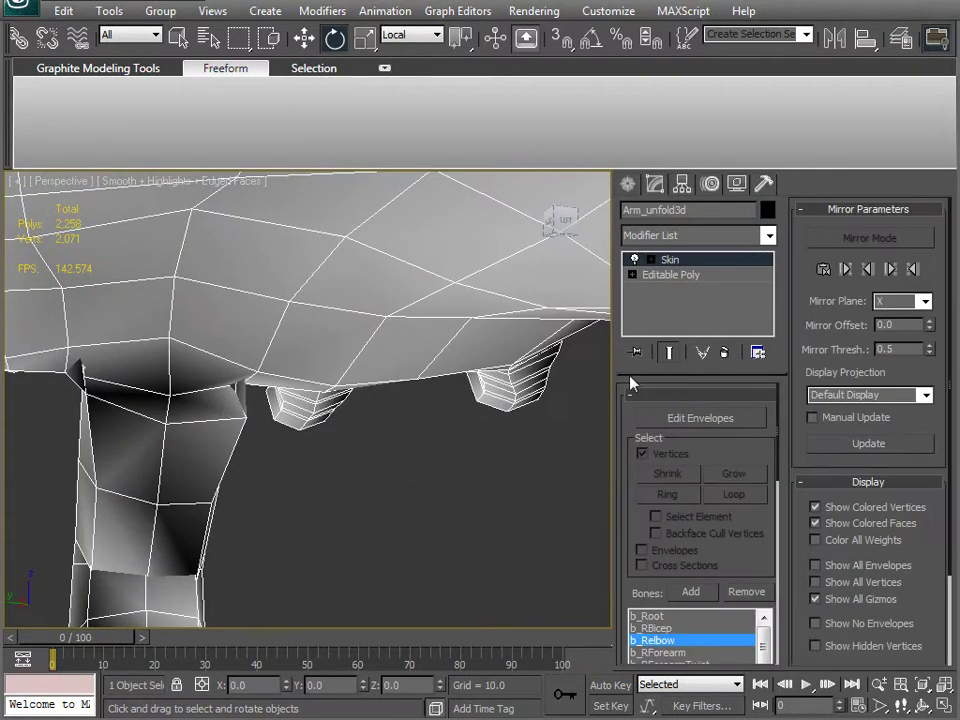
{"action": "left_click", "coordinate": [705, 418]}
Examine the crease around the base of the bent middle finger from several sides in shaded and wireframe display
{"action": "middle_click_drag", "start_coordinate": [330, 390], "coordinate": [240, 418], "text": "alt"}
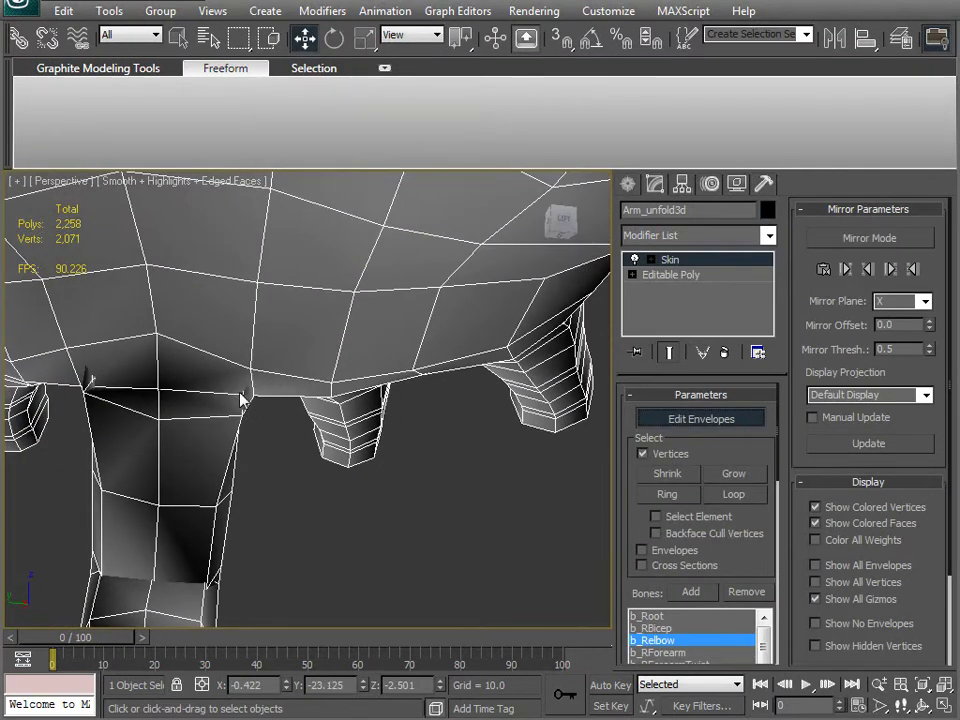
{"action": "middle_click_drag", "start_coordinate": [237, 414], "coordinate": [307, 465], "text": "alt"}
{"action": "scroll", "coordinate": [302, 439], "scroll_direction": "up", "scroll_amount": 3}
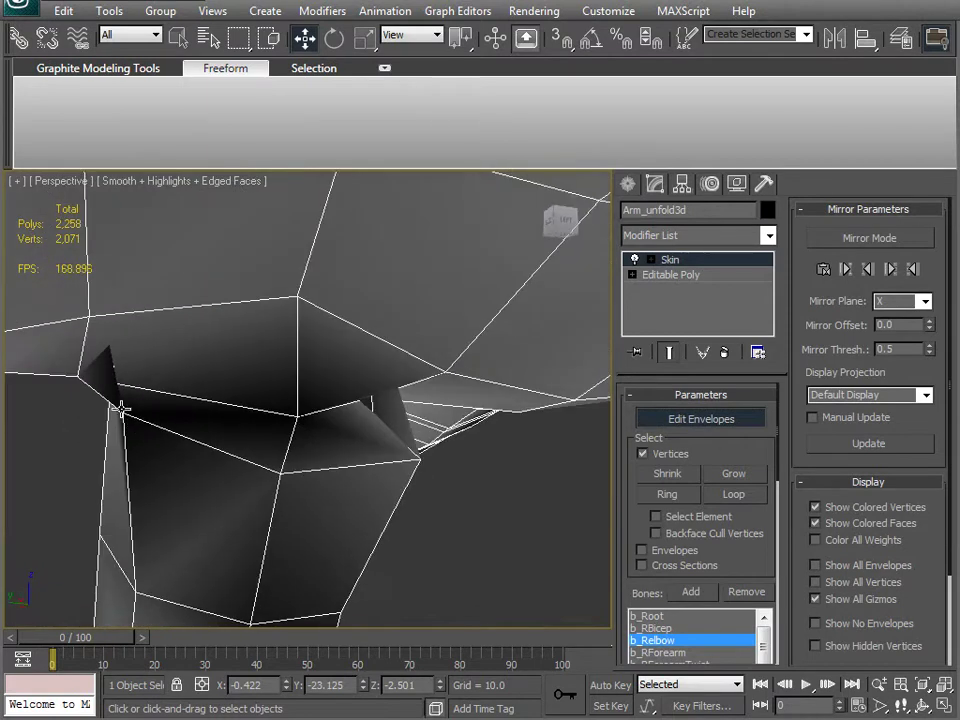
{"action": "middle_click_drag", "start_coordinate": [120, 408], "coordinate": [148, 445], "text": "alt"}
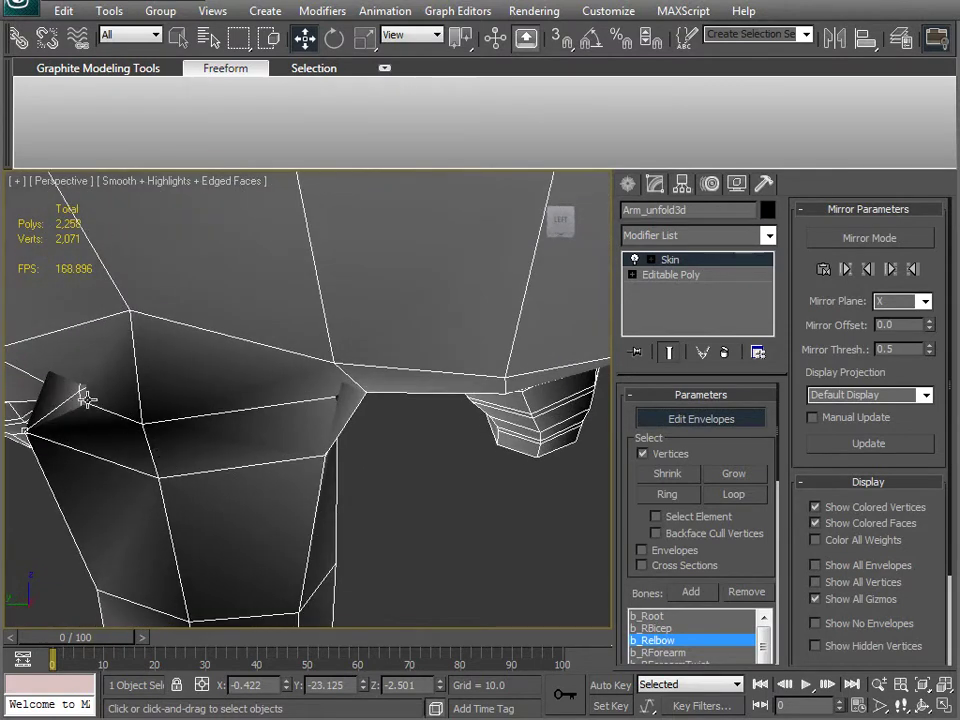
{"action": "key", "text": "F3"}
{"action": "middle_click_drag", "start_coordinate": [100, 420], "coordinate": [198, 457], "text": "alt"}
{"action": "middle_click_drag", "start_coordinate": [321, 442], "coordinate": [283, 449], "text": "alt"}
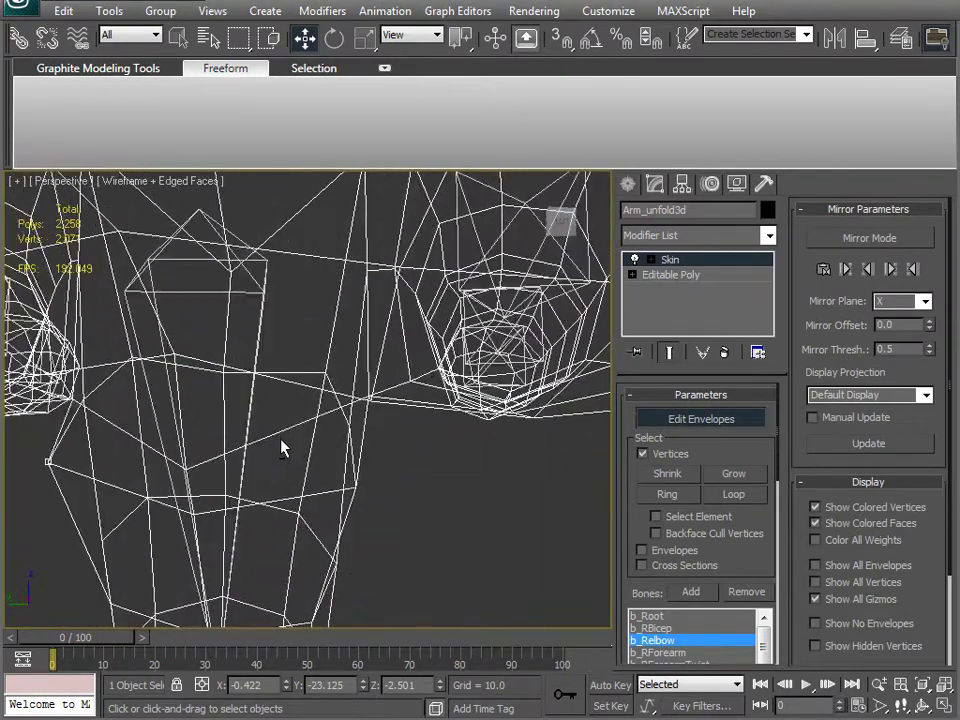
{"action": "middle_click_drag", "start_coordinate": [368, 411], "coordinate": [360, 459], "text": "alt"}
{"action": "middle_click_drag", "start_coordinate": [312, 430], "coordinate": [97, 374], "text": "alt"}
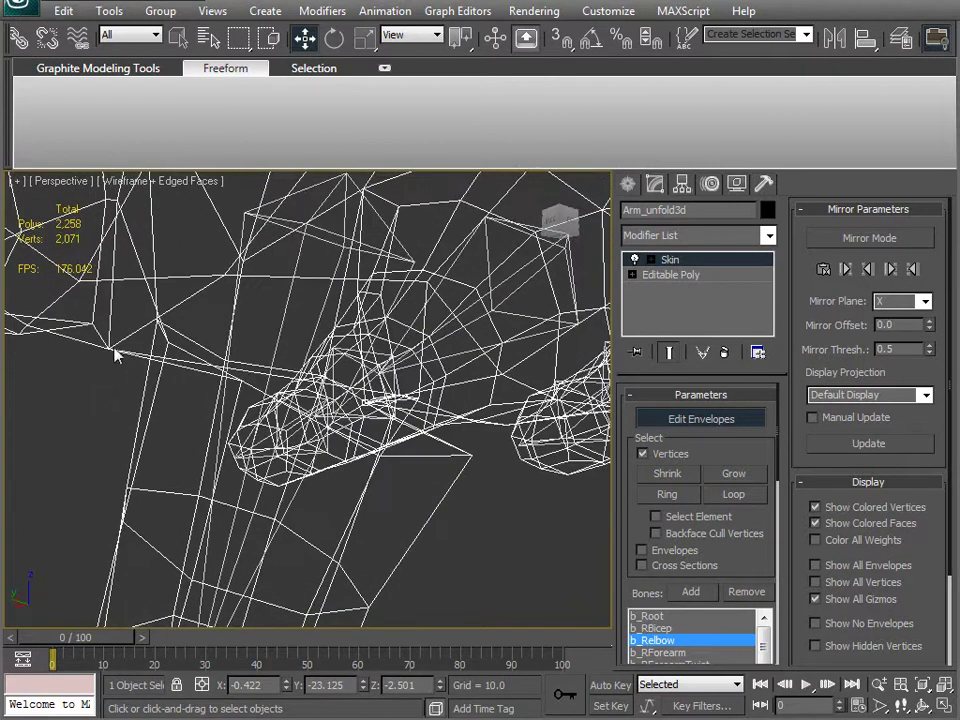
{"action": "key", "text": "F3"}
{"action": "mouse_move", "coordinate": [144, 453]}
{"action": "middle_mouse_down", "text": "alt"}
{"action": "mouse_move", "coordinate": [182, 493]}
{"action": "mouse_move", "coordinate": [260, 461]}
{"action": "mouse_move", "coordinate": [169, 494]}
{"action": "mouse_move", "coordinate": [229, 501]}
{"action": "mouse_move", "coordinate": [322, 481]}
{"action": "middle_mouse_up", "text": "alt"}
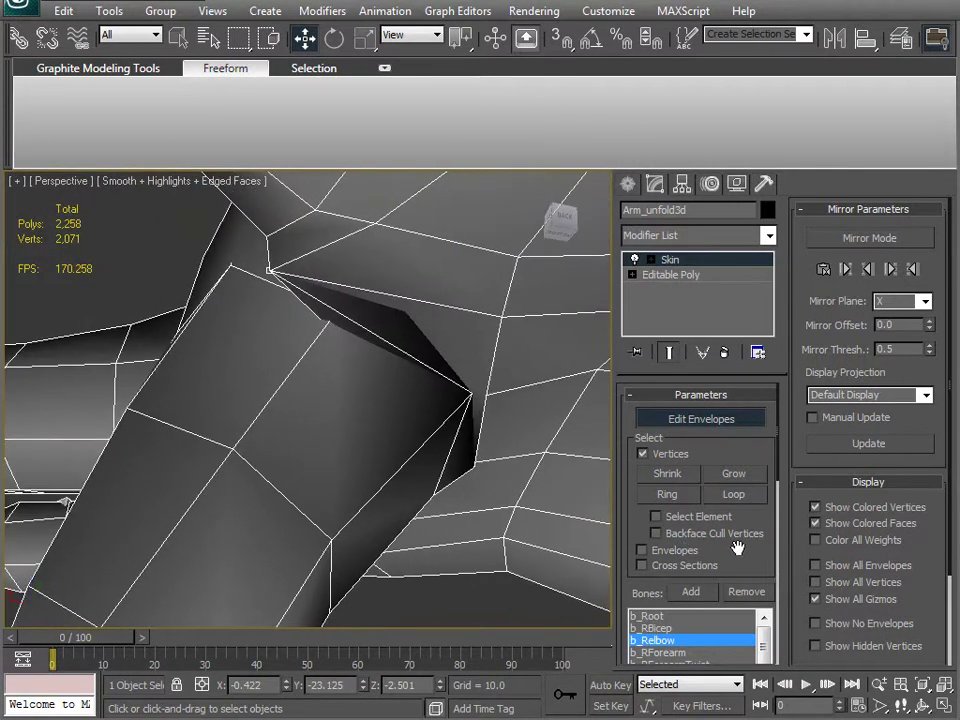
{"action": "left_click_drag", "start_coordinate": [741, 559], "coordinate": [743, 409]}
{"action": "scroll", "coordinate": [394, 408], "scroll_direction": "down", "scroll_amount": 5}
{"action": "middle_click_drag", "start_coordinate": [396, 407], "coordinate": [297, 455], "text": "alt"}
{"action": "scroll", "coordinate": [297, 458], "scroll_direction": "up", "scroll_amount": 3}
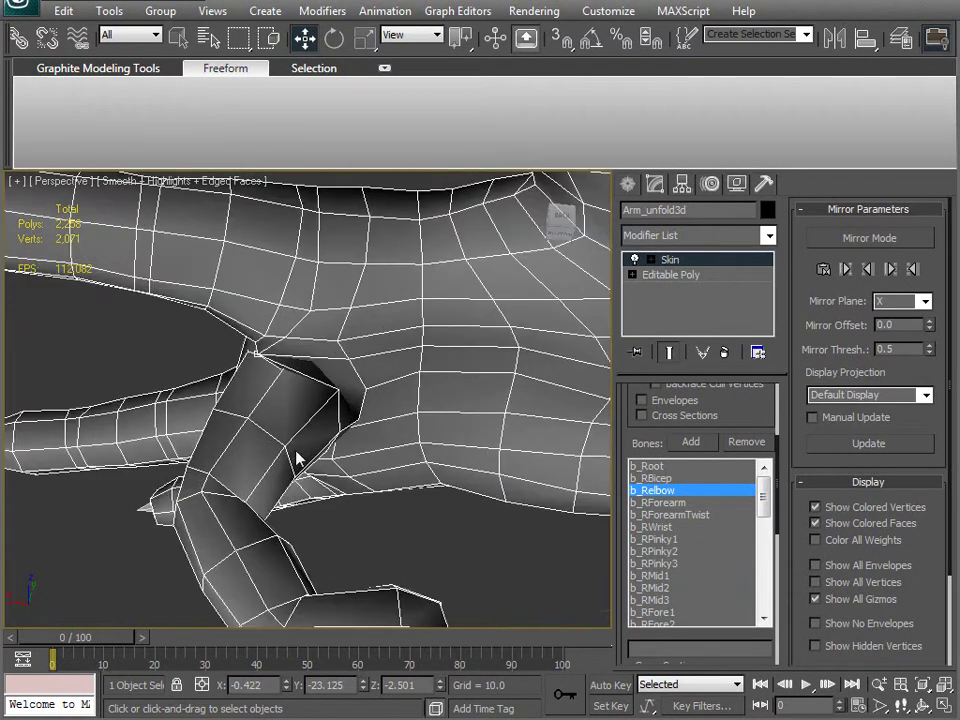
{"action": "left_click_drag", "start_coordinate": [766, 500], "coordinate": [765, 540]}
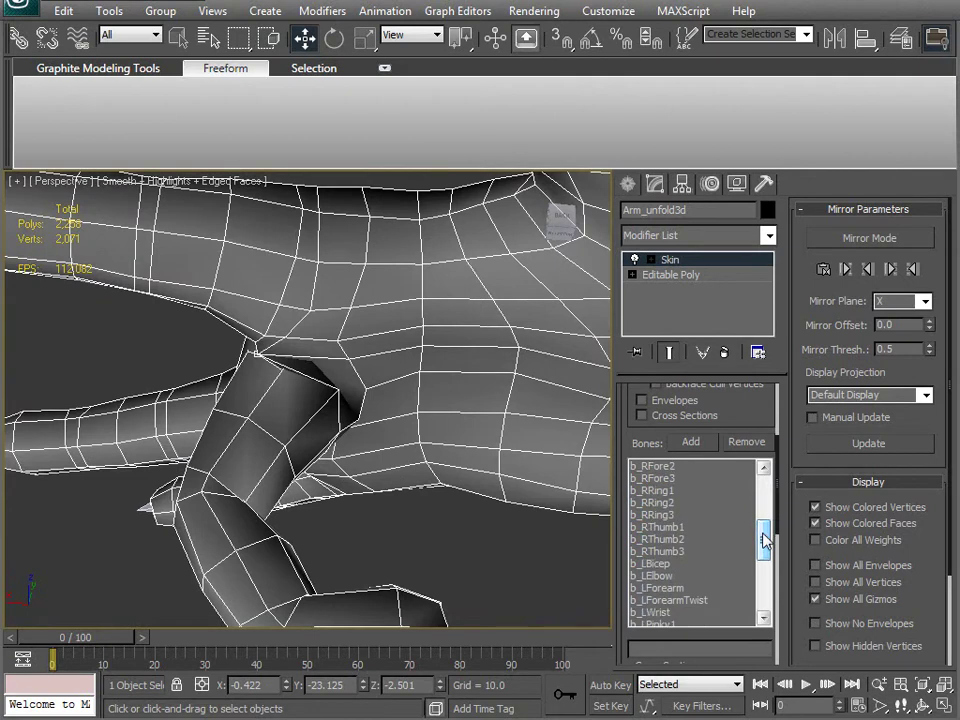
{"action": "left_click", "coordinate": [658, 490]}
{"action": "middle_click_drag", "start_coordinate": [379, 429], "coordinate": [697, 520], "text": "alt"}
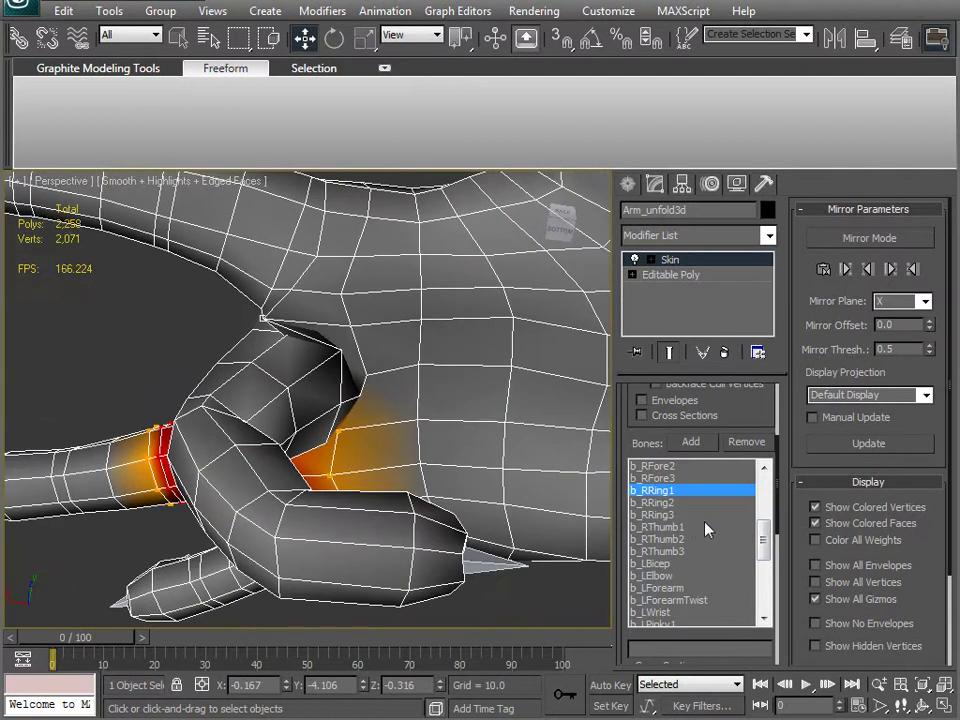
Choose b_RMid1 as the bone to weight and raise its influence on the finger's base crease to about 0.88
{"action": "left_click_drag", "start_coordinate": [765, 553], "coordinate": [762, 524]}
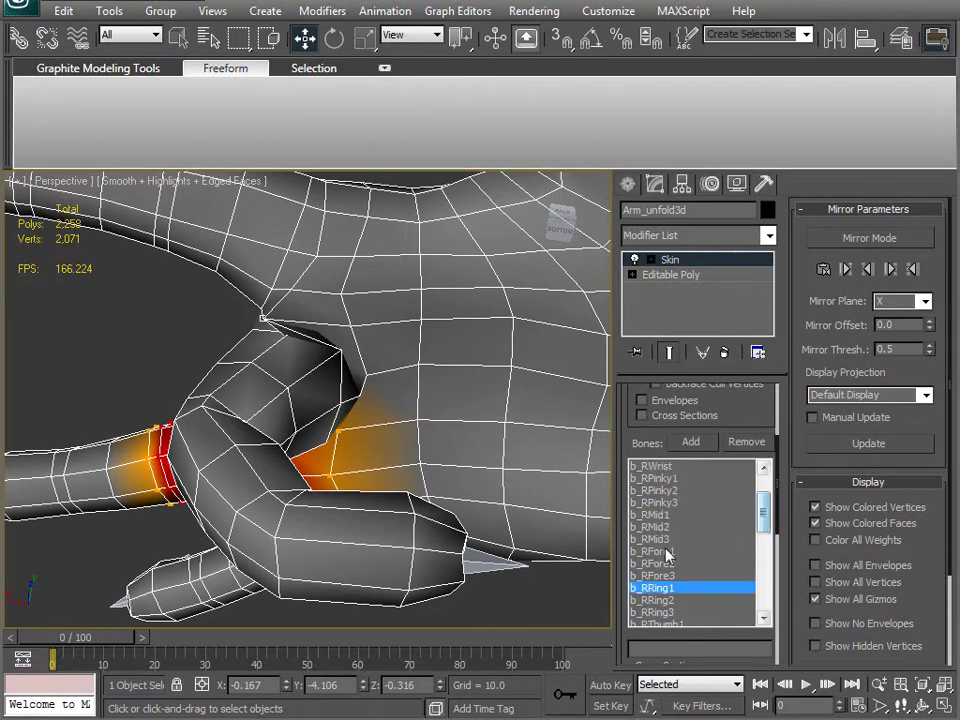
{"action": "left_click", "coordinate": [656, 514]}
{"action": "scroll", "coordinate": [362, 435], "scroll_direction": "up", "scroll_amount": 6}
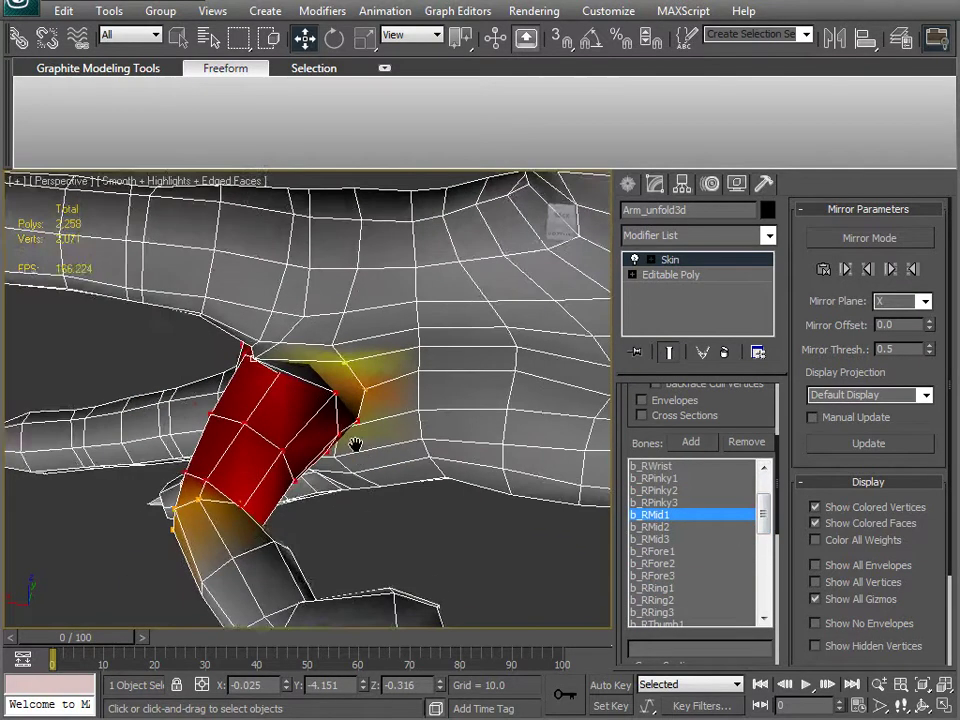
{"action": "middle_click_drag", "start_coordinate": [364, 443], "coordinate": [379, 465]}
{"action": "scroll", "coordinate": [700, 520], "scroll_direction": "down", "scroll_amount": 5}
{"action": "left_click_drag", "start_coordinate": [763, 563], "coordinate": [754, 513]}
Choose b_RWrist and set its weight to 0.72 on the knuckle's central vertex and 1.0 on the adjoining back-of-hand vertex
{"action": "middle_click_drag", "start_coordinate": [377, 432], "coordinate": [476, 450], "text": "alt"}
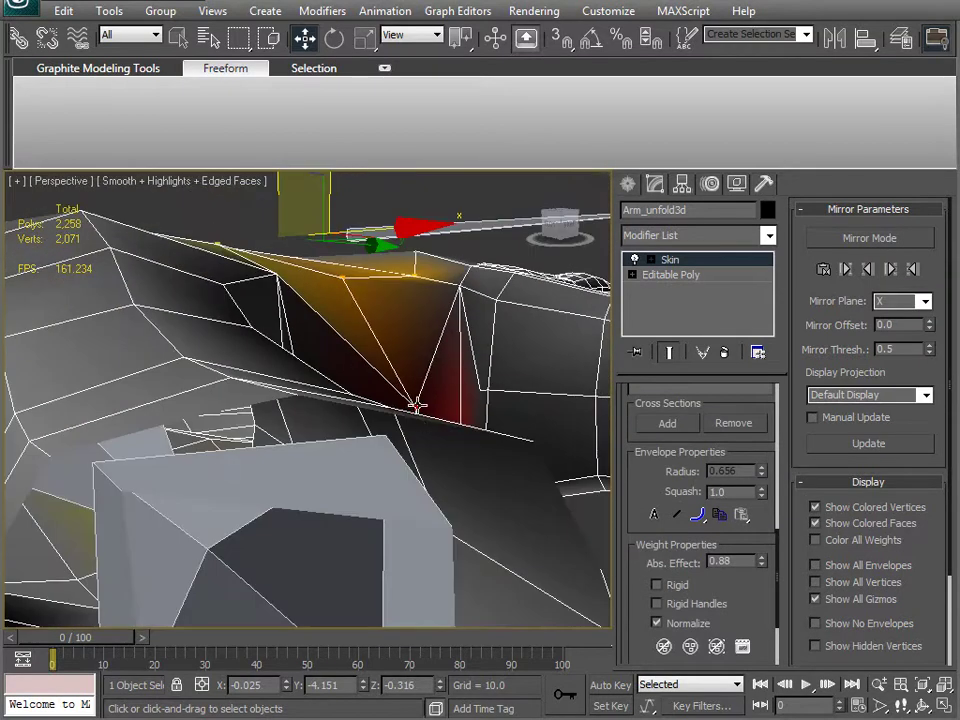
{"action": "middle_click_drag", "start_coordinate": [424, 430], "coordinate": [478, 476], "text": "alt"}
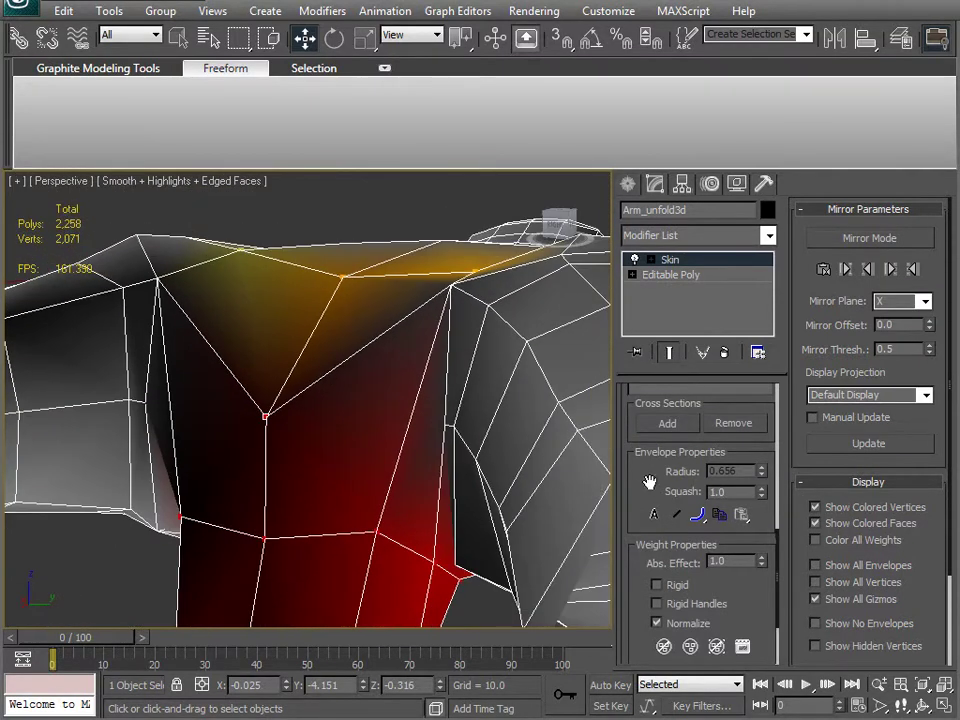
{"action": "scroll", "coordinate": [643, 482], "scroll_direction": "up", "scroll_amount": 5}
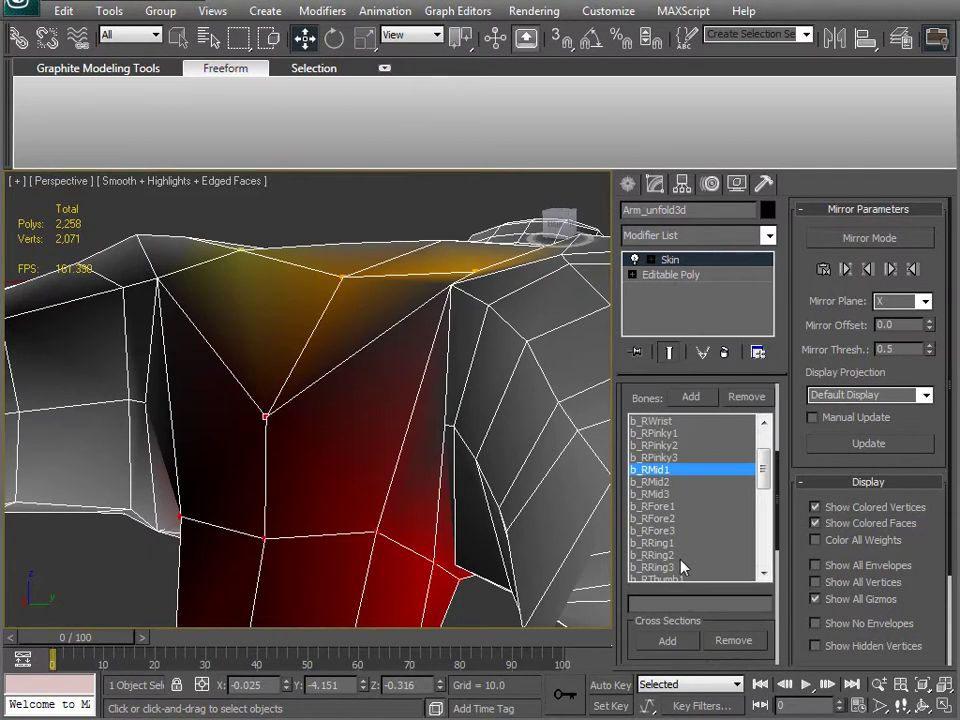
{"action": "left_click", "coordinate": [661, 424]}
{"action": "scroll", "coordinate": [762, 515], "scroll_direction": "down", "scroll_amount": 4}
{"action": "left_click_drag", "start_coordinate": [763, 581], "coordinate": [749, 540]}
{"action": "middle_click_drag", "start_coordinate": [390, 387], "coordinate": [293, 375], "text": "alt"}
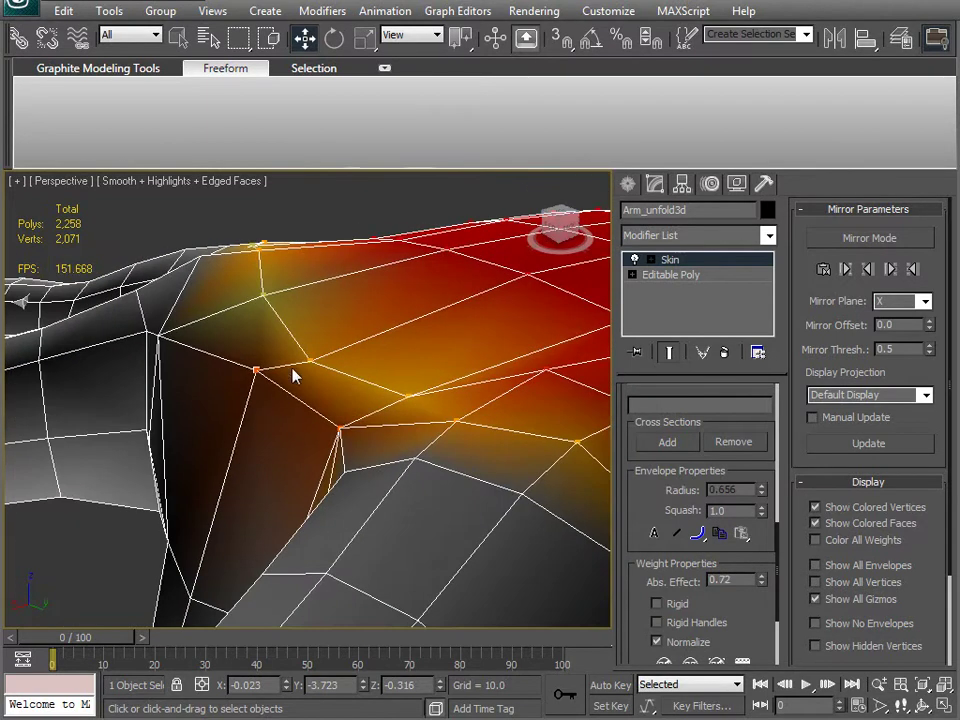
{"action": "left_click_drag", "start_coordinate": [760, 578], "coordinate": [761, 550]}
Choose b_RMid1 again and raise its weight to 0.96 on a crease vertex under the middle finger's base
{"action": "middle_click_drag", "start_coordinate": [340, 500], "coordinate": [255, 483], "text": "alt"}
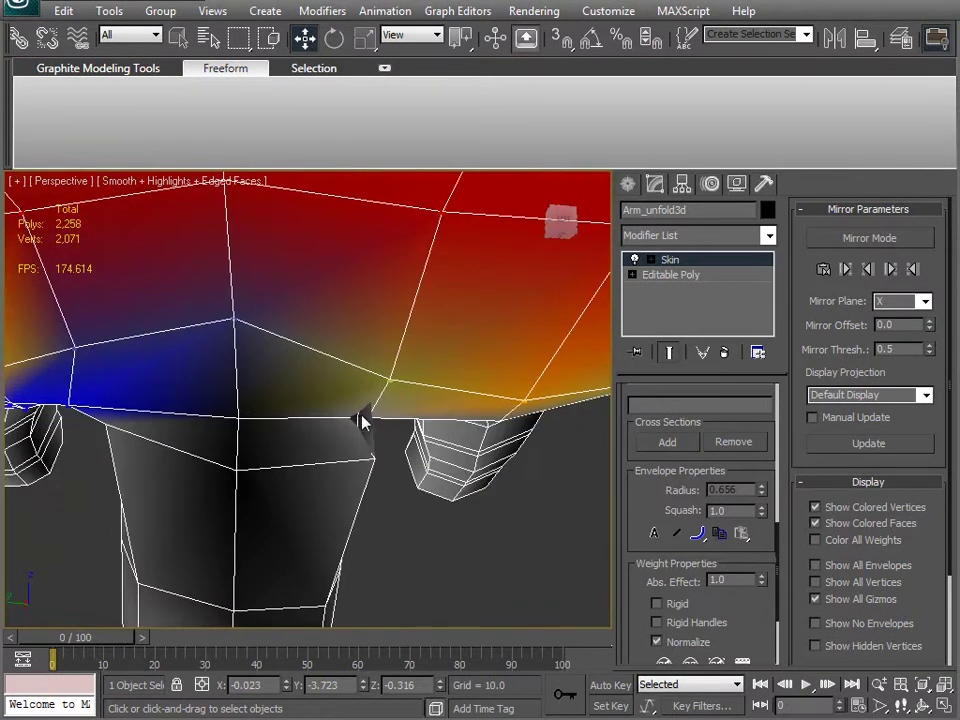
{"action": "middle_click_drag", "start_coordinate": [370, 440], "coordinate": [188, 446], "text": "alt"}
{"action": "scroll", "coordinate": [700, 547], "scroll_direction": "up", "scroll_amount": 5}
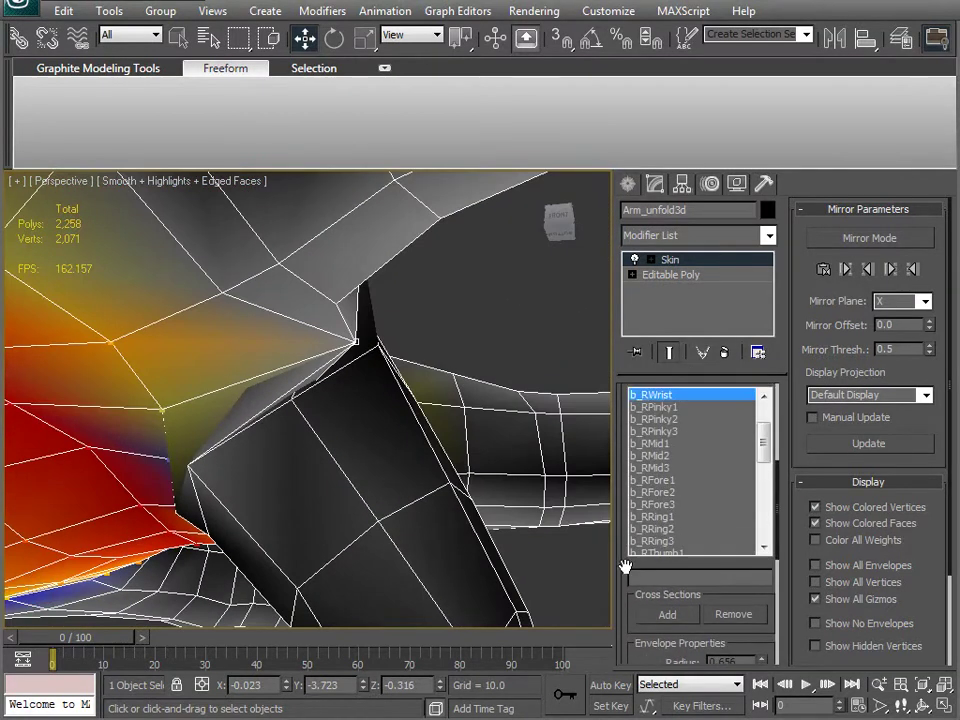
{"action": "left_click", "coordinate": [658, 445]}
{"action": "middle_click_drag", "start_coordinate": [349, 521], "coordinate": [597, 620], "text": "alt"}
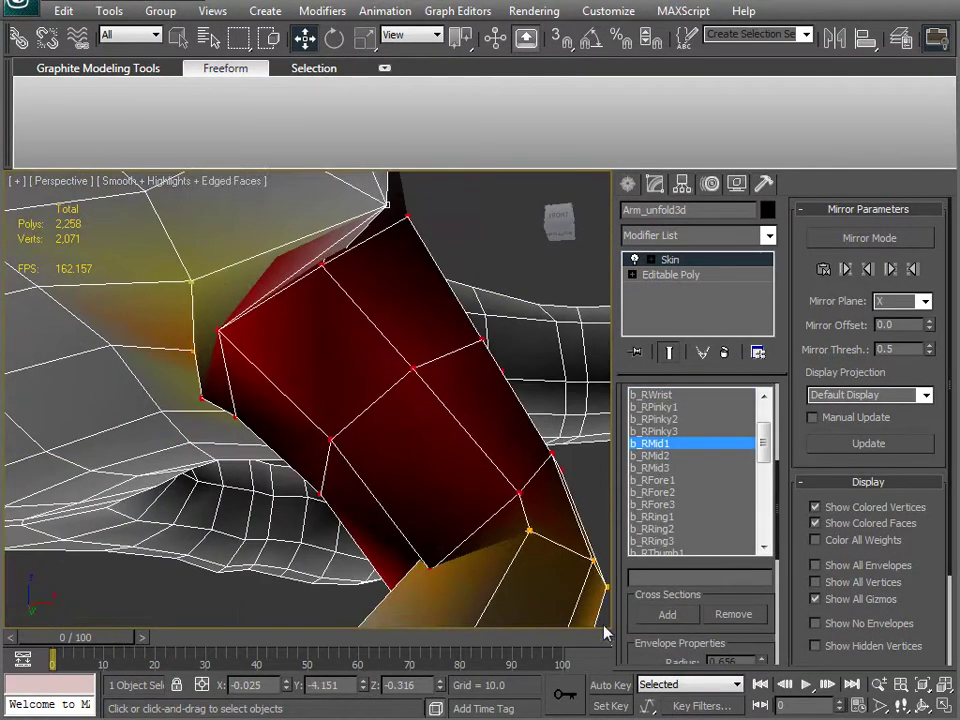
{"action": "left_click_drag", "start_coordinate": [632, 651], "coordinate": [658, 489]}
{"action": "left_click_drag", "start_coordinate": [763, 549], "coordinate": [733, 497]}
Raise the b_RMid1 weights on the neighbouring underside crease vertices, using values of about 0.88 and 0.92
{"action": "middle_click_drag", "start_coordinate": [328, 432], "coordinate": [259, 347], "text": "alt"}
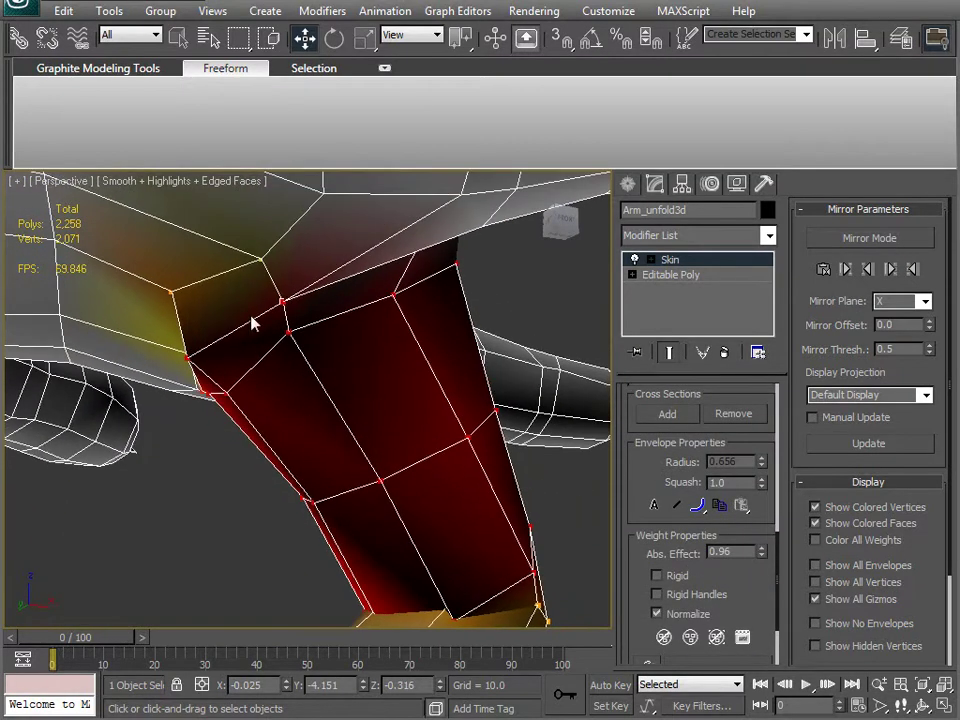
{"action": "left_click_drag", "start_coordinate": [761, 549], "coordinate": [748, 531]}
{"action": "middle_click_drag", "start_coordinate": [370, 440], "coordinate": [388, 328], "text": "alt"}
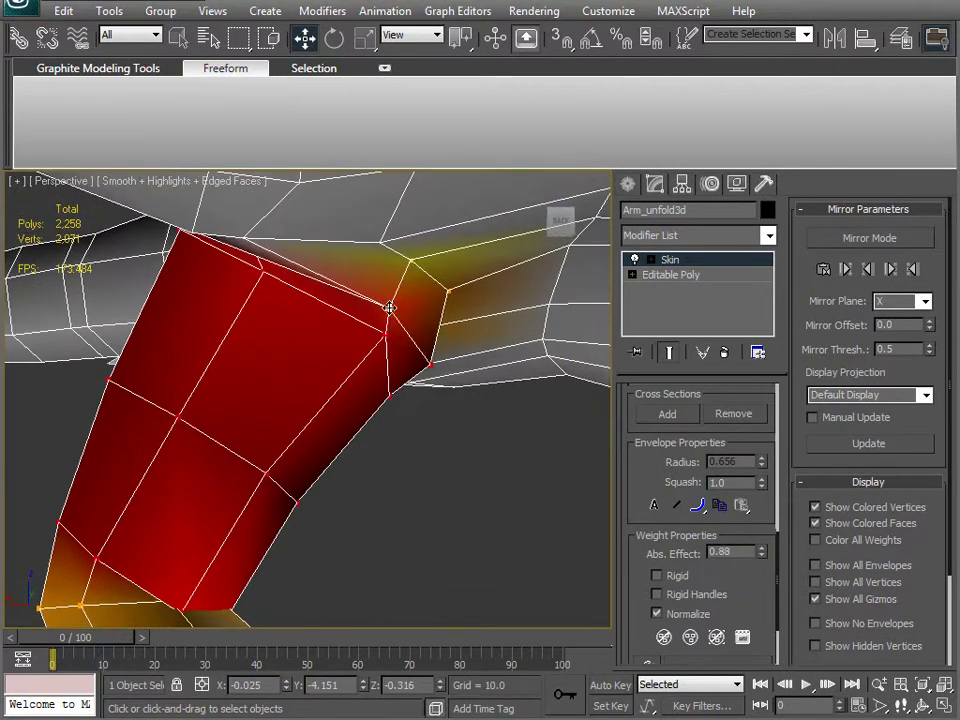
{"action": "left_click_drag", "start_coordinate": [762, 549], "coordinate": [754, 543]}
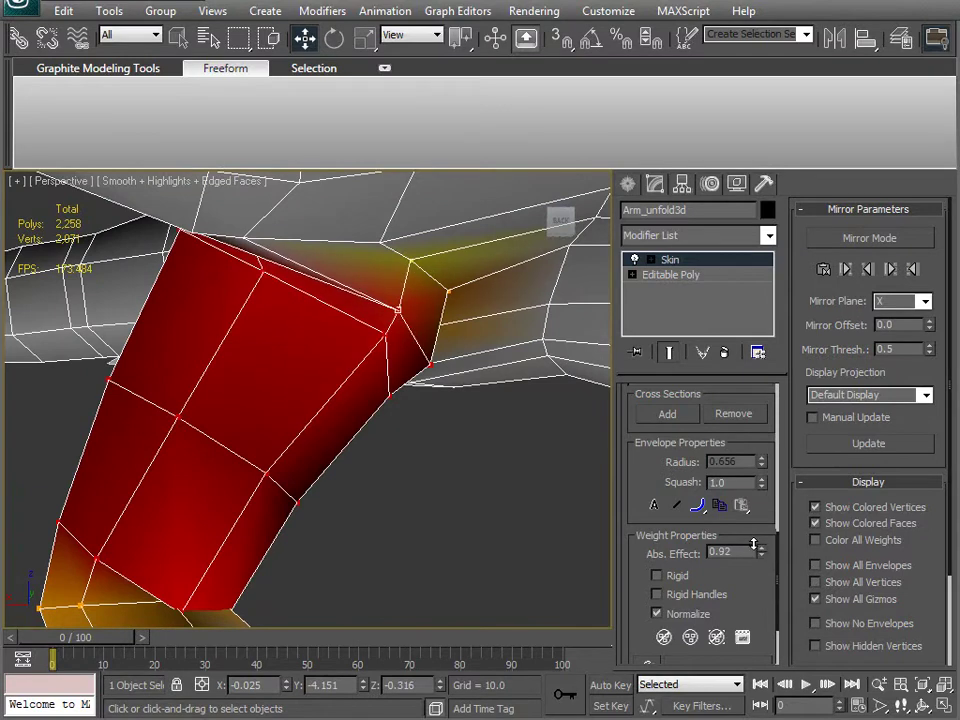
{"action": "middle_click_drag", "start_coordinate": [327, 405], "coordinate": [236, 435], "text": "alt"}
{"action": "middle_click_drag", "start_coordinate": [310, 352], "coordinate": [395, 420], "text": "alt"}
{"action": "left_click_drag", "start_coordinate": [762, 552], "coordinate": [757, 529]}
Set the b_RMid1 weight to about 0.24 on the back-of-hand knuckle vertex and 0.16 on the central knuckle vertex
{"action": "middle_click_drag", "start_coordinate": [365, 490], "coordinate": [605, 487], "text": "alt"}
{"action": "scroll", "coordinate": [630, 455], "scroll_direction": "up", "scroll_amount": 3}
{"action": "middle_click_drag", "start_coordinate": [516, 536], "coordinate": [316, 435], "text": "alt"}
{"action": "middle_click_drag", "start_coordinate": [383, 358], "coordinate": [365, 440], "text": "alt"}
{"action": "left_click_drag", "start_coordinate": [688, 607], "coordinate": [735, 567]}
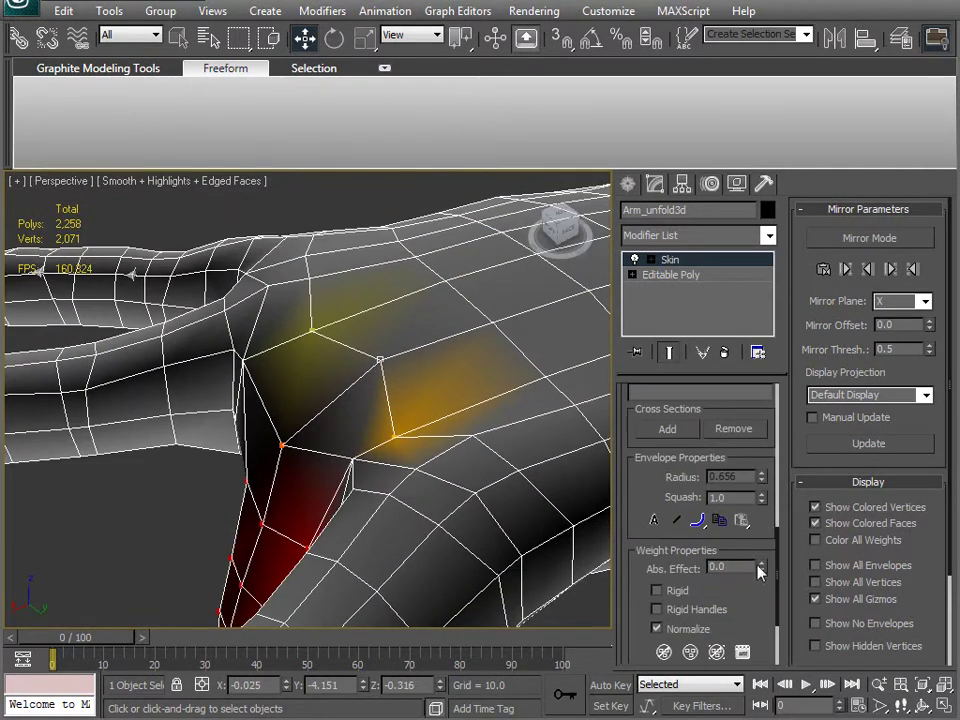
{"action": "mouse_move", "coordinate": [654, 467]}
{"action": "left_mouse_down"}
{"action": "mouse_move", "coordinate": [664, 690]}
{"action": "mouse_move", "coordinate": [648, 487]}
{"action": "left_mouse_up"}
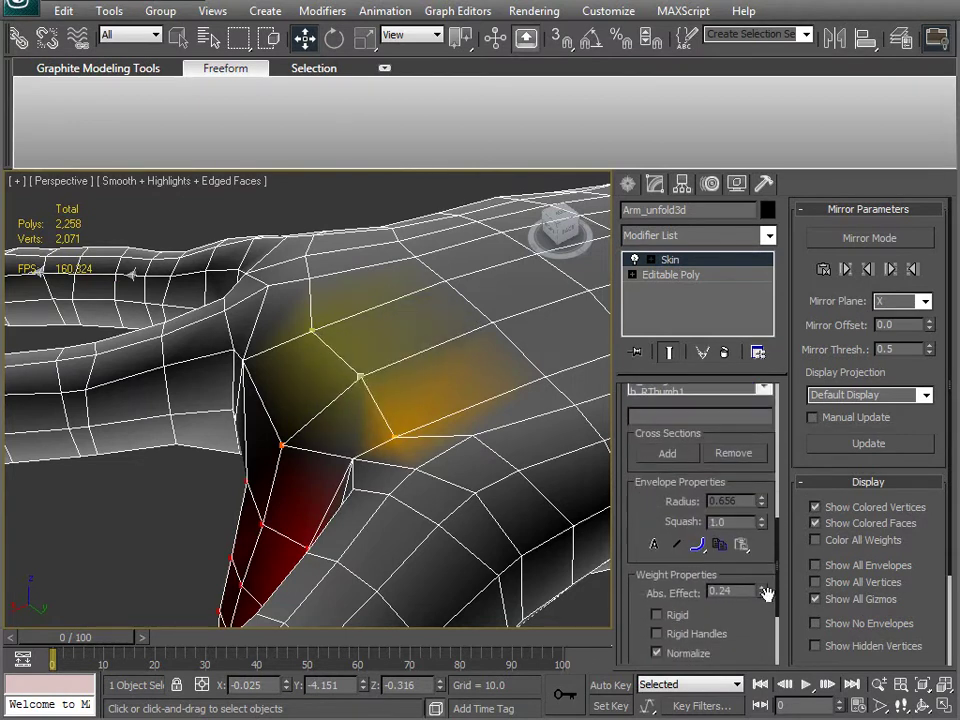
{"action": "mouse_move", "coordinate": [765, 591]}
{"action": "left_mouse_down"}
{"action": "mouse_move", "coordinate": [756, 582]}
{"action": "mouse_move", "coordinate": [757, 595]}
{"action": "left_mouse_up"}
{"action": "middle_click_drag", "start_coordinate": [358, 402], "coordinate": [330, 448], "text": "alt"}
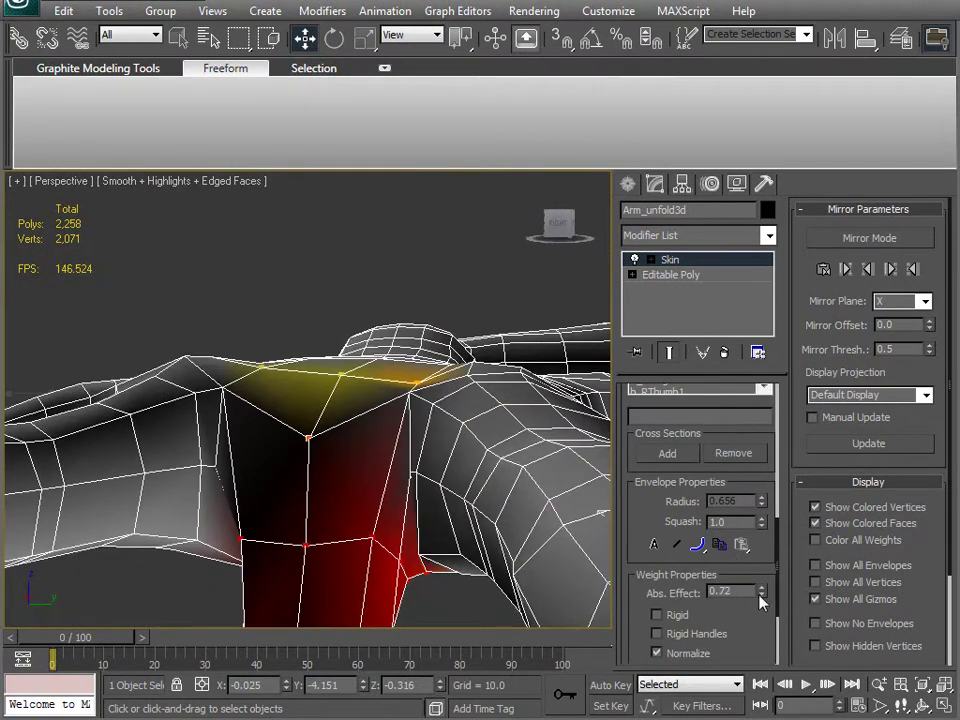
{"action": "left_click_drag", "start_coordinate": [761, 592], "coordinate": [761, 617]}
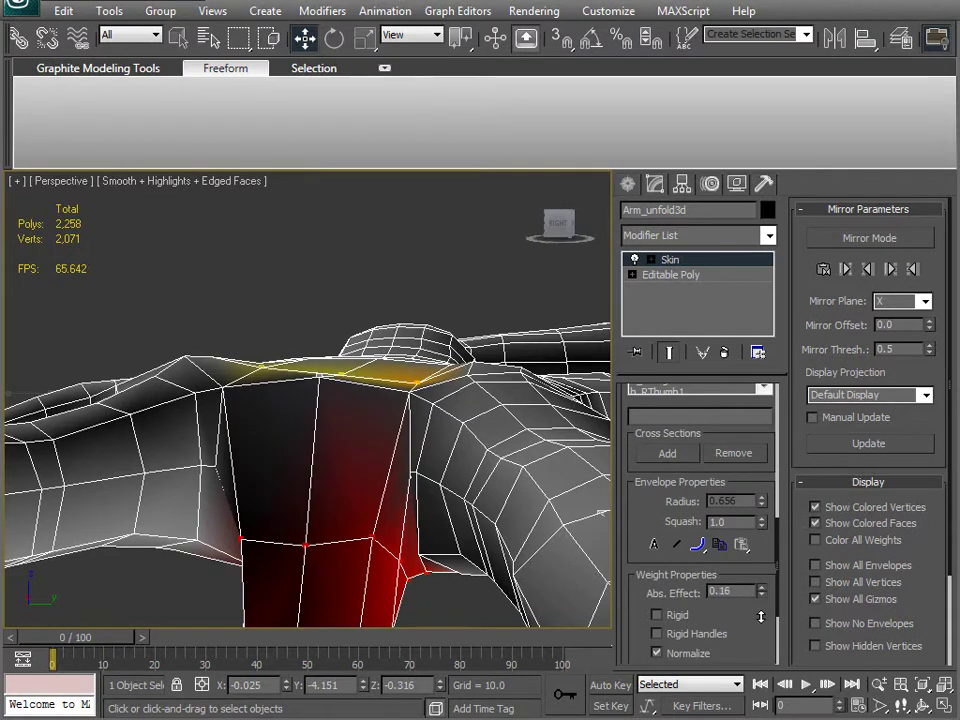
Give the three-vertex row just below the knuckle a b_RWrist weight of about 0.68, trimming it slightly
{"action": "middle_click_drag", "start_coordinate": [326, 478], "coordinate": [331, 434], "text": "alt"}
{"action": "middle_click_drag", "start_coordinate": [309, 514], "coordinate": [287, 549], "text": "alt"}
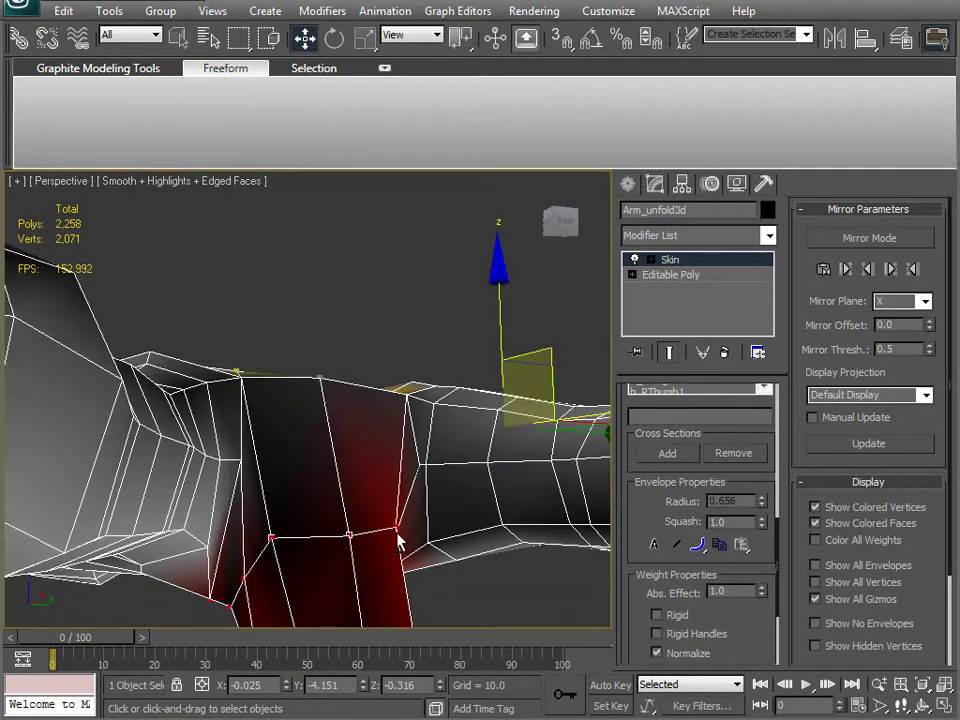
{"action": "middle_click_drag", "start_coordinate": [399, 528], "coordinate": [310, 567], "text": "alt"}
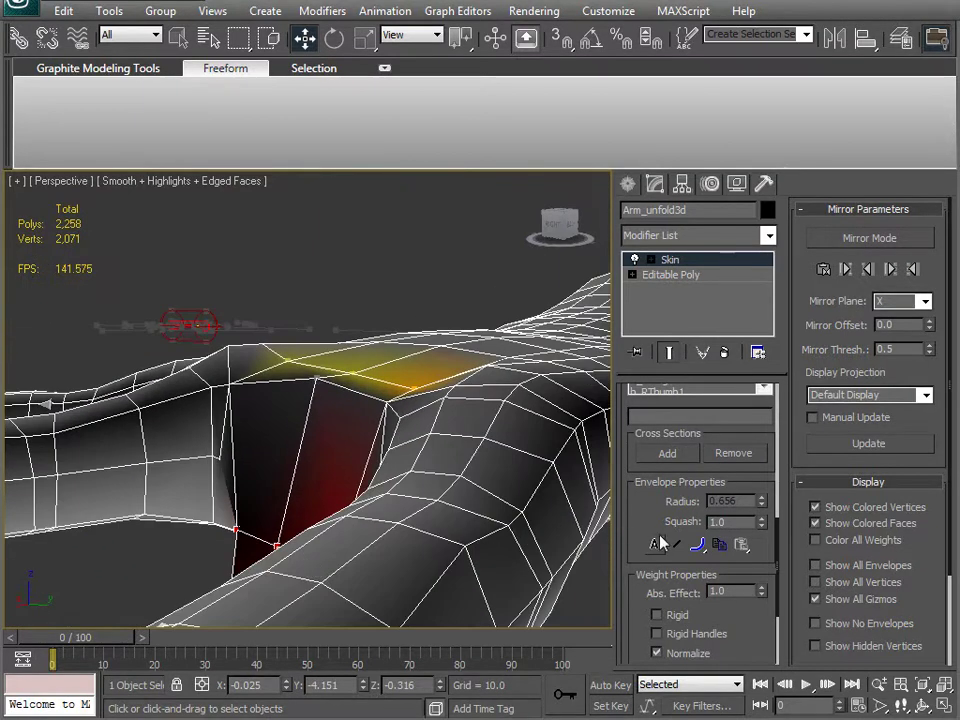
{"action": "scroll", "coordinate": [660, 543], "scroll_direction": "up", "scroll_amount": 5}
{"action": "left_click", "coordinate": [664, 439]}
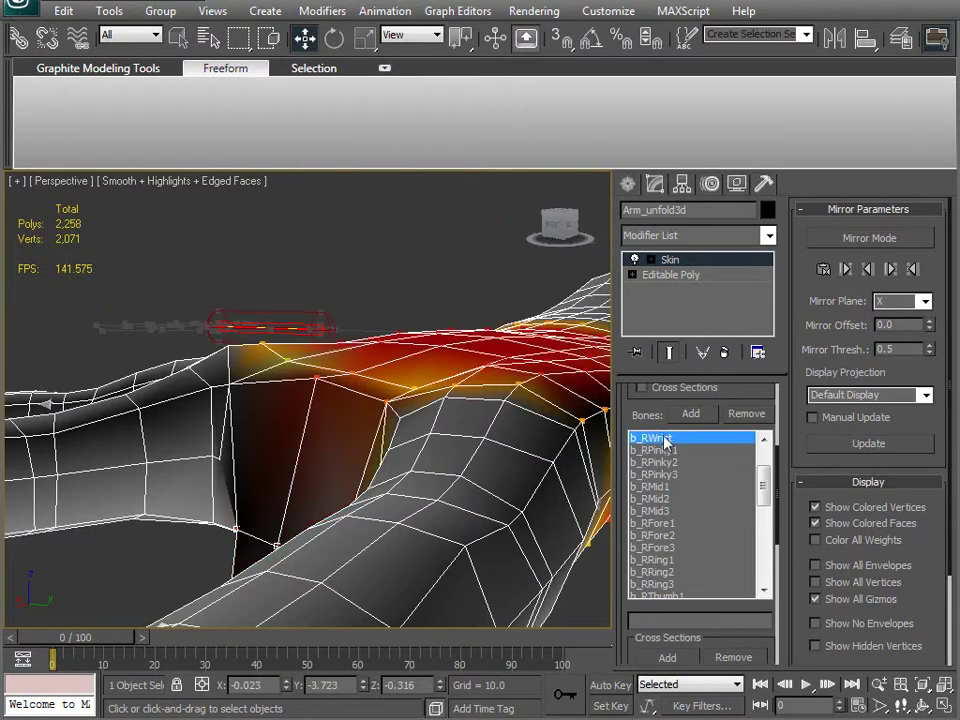
{"action": "middle_click_drag", "start_coordinate": [248, 492], "coordinate": [473, 418], "text": "alt"}
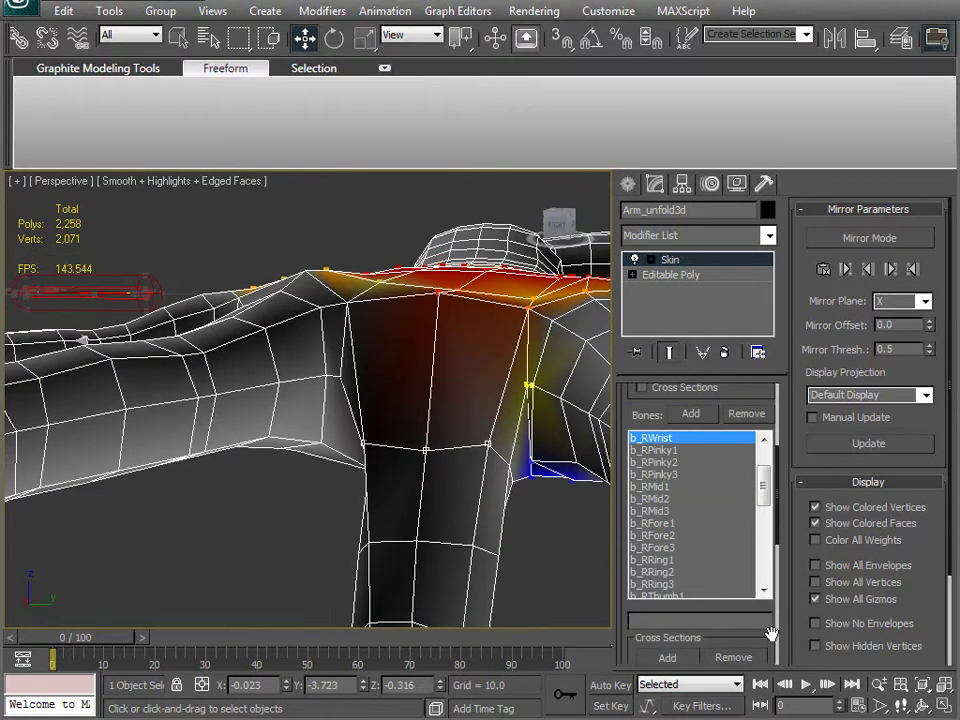
{"action": "left_click_drag", "start_coordinate": [628, 699], "coordinate": [648, 484]}
{"action": "left_click_drag", "start_coordinate": [761, 610], "coordinate": [749, 572]}
{"action": "middle_click_drag", "start_coordinate": [460, 490], "coordinate": [295, 575], "text": "alt"}
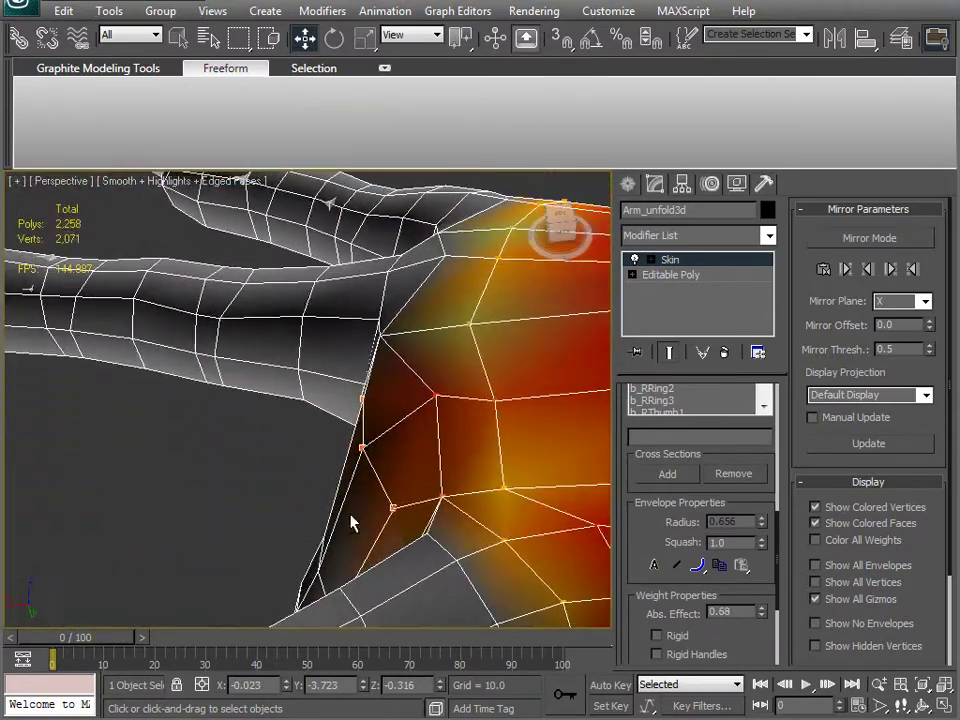
{"action": "left_click_drag", "start_coordinate": [758, 615], "coordinate": [758, 622]}
Choose b_RMid2 in the Skin bone list to show its weights around the middle finger's second joint
{"action": "middle_click_drag", "start_coordinate": [540, 460], "coordinate": [447, 450], "text": "alt"}
{"action": "left_click_drag", "start_coordinate": [634, 472], "coordinate": [657, 567]}
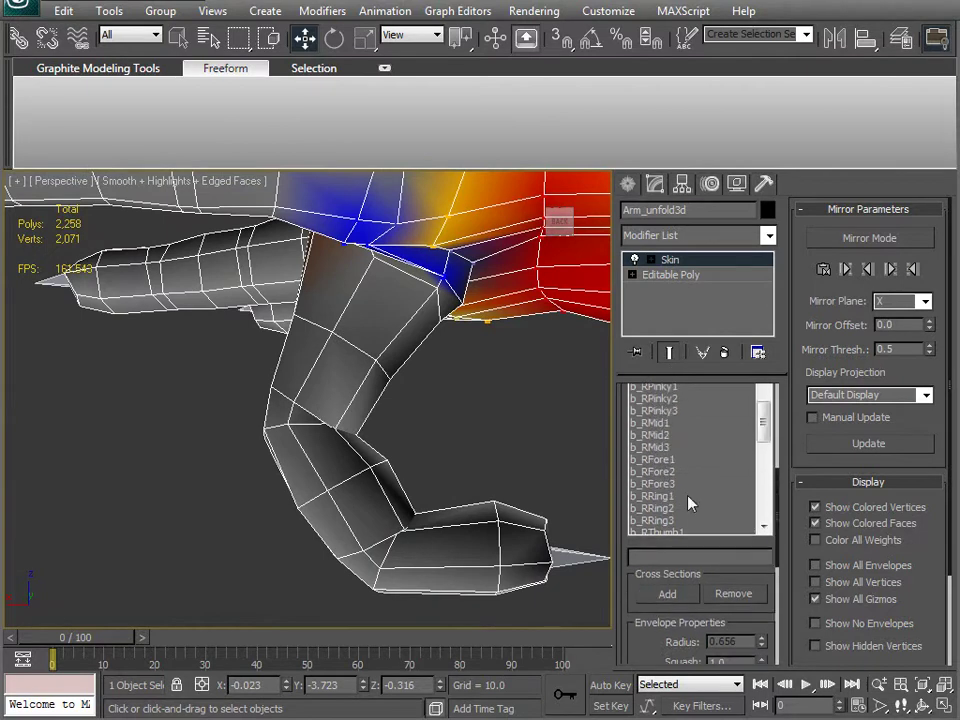
{"action": "left_click_drag", "start_coordinate": [638, 611], "coordinate": [646, 662]}
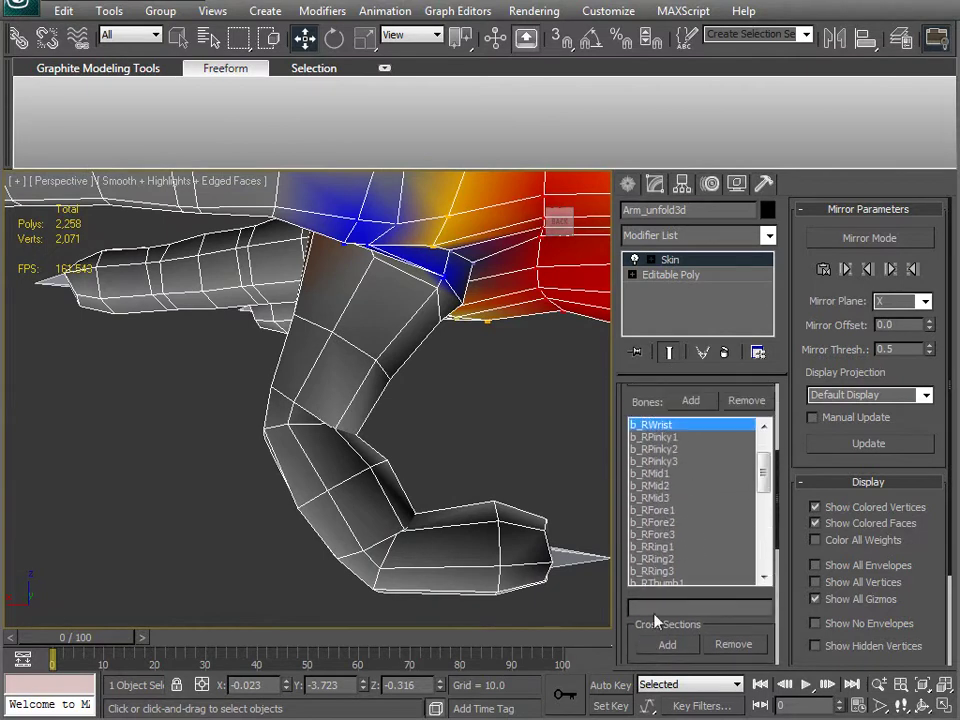
{"action": "left_click", "coordinate": [655, 485]}
{"action": "scroll", "coordinate": [332, 471], "scroll_direction": "up", "scroll_amount": 8}
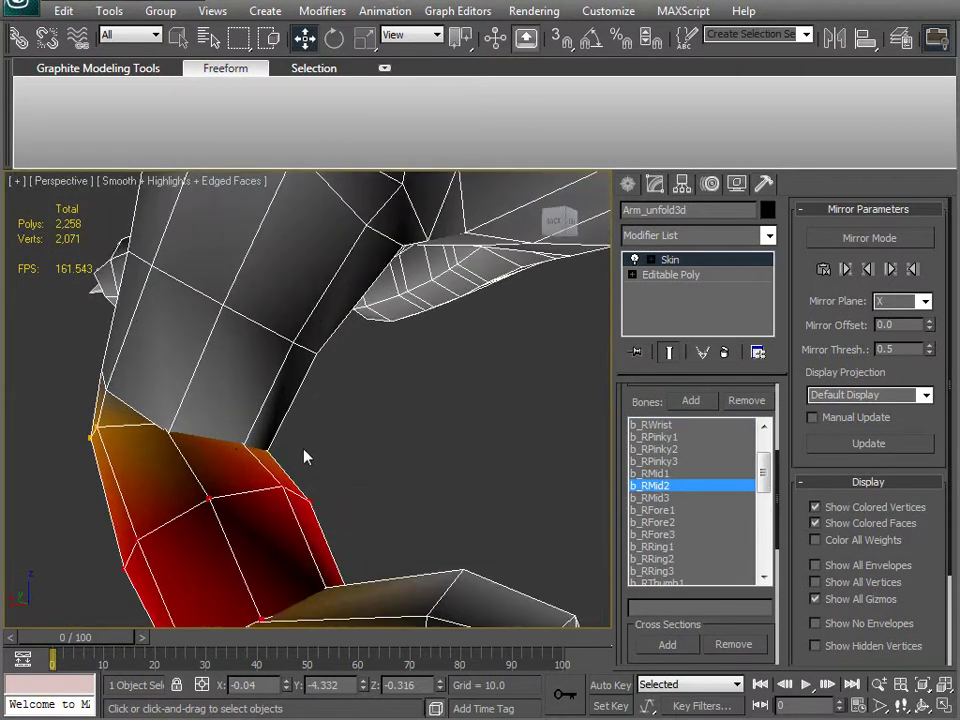
Set the b_RMid2 weight of the inner crease vertices at the middle finger's second joint to about 0.44
{"action": "middle_click_drag", "start_coordinate": [279, 452], "coordinate": [291, 516], "text": "alt"}
{"action": "middle_click_drag", "start_coordinate": [235, 498], "coordinate": [323, 491]}
{"action": "key", "text": "F3"}
{"action": "mouse_move", "coordinate": [242, 503]}
{"action": "middle_mouse_down", "text": "alt"}
{"action": "mouse_move", "coordinate": [270, 506]}
{"action": "mouse_move", "coordinate": [313, 463]}
{"action": "mouse_move", "coordinate": [349, 506]}
{"action": "mouse_move", "coordinate": [260, 508]}
{"action": "mouse_move", "coordinate": [259, 493]}
{"action": "middle_mouse_up", "text": "alt"}
{"action": "key", "text": "F3"}
{"action": "mouse_move", "coordinate": [90, 489]}
{"action": "middle_mouse_down", "text": "alt"}
{"action": "mouse_move", "coordinate": [285, 495]}
{"action": "mouse_move", "coordinate": [216, 463]}
{"action": "mouse_move", "coordinate": [260, 460]}
{"action": "middle_mouse_up", "text": "alt"}
{"action": "scroll", "coordinate": [622, 632], "scroll_direction": "down", "scroll_amount": 5}
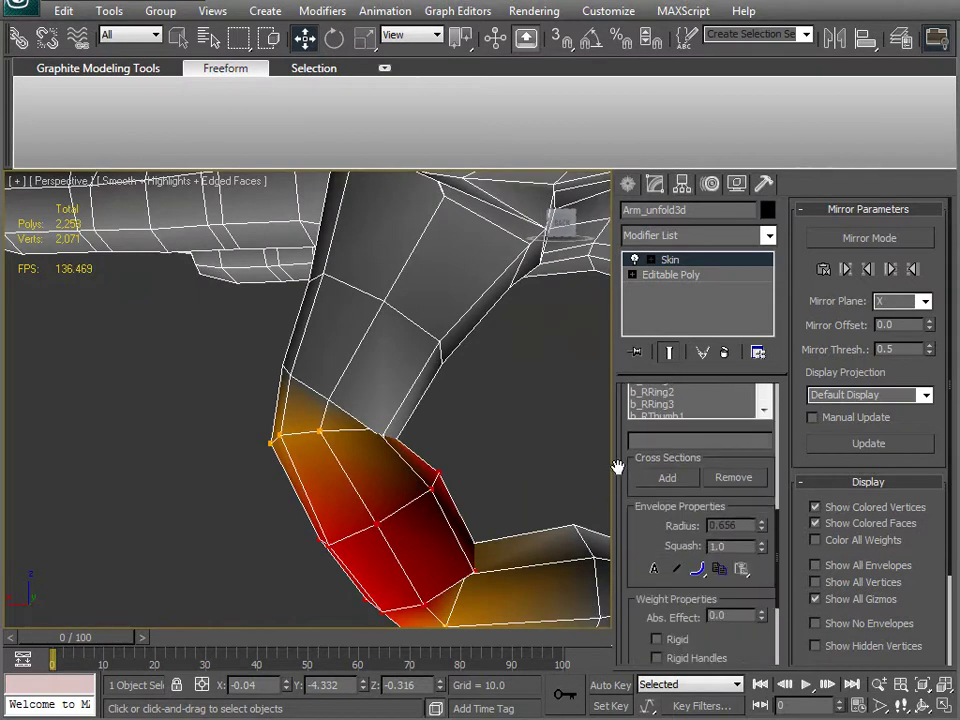
{"action": "middle_click_drag", "start_coordinate": [560, 430], "coordinate": [568, 415], "text": "alt"}
{"action": "left_click", "coordinate": [369, 411]}
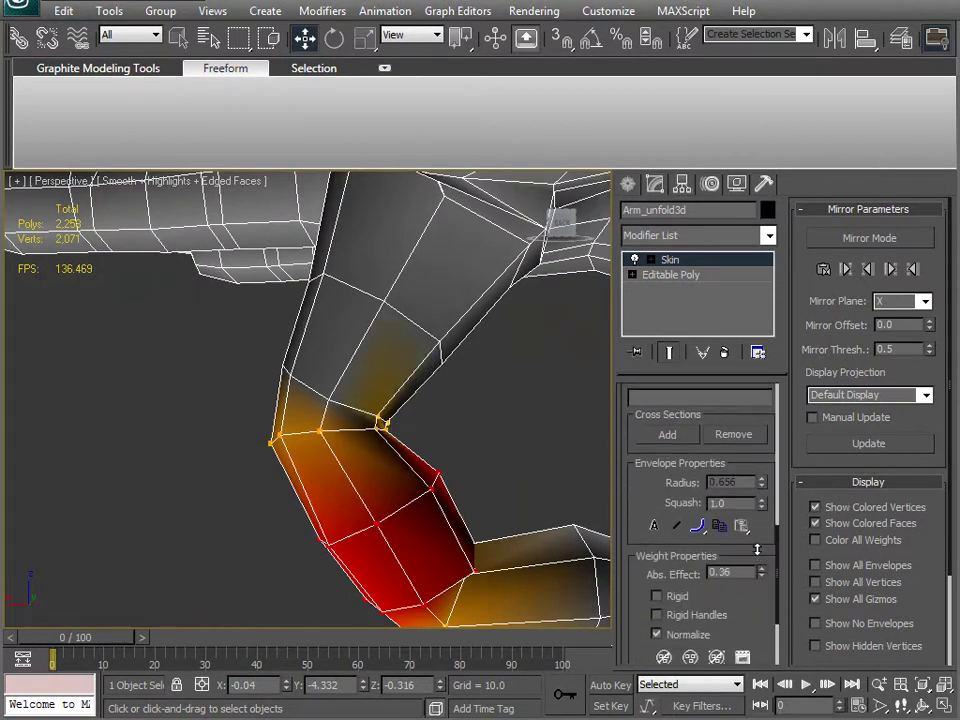
{"action": "middle_click_drag", "start_coordinate": [554, 542], "coordinate": [371, 499]}
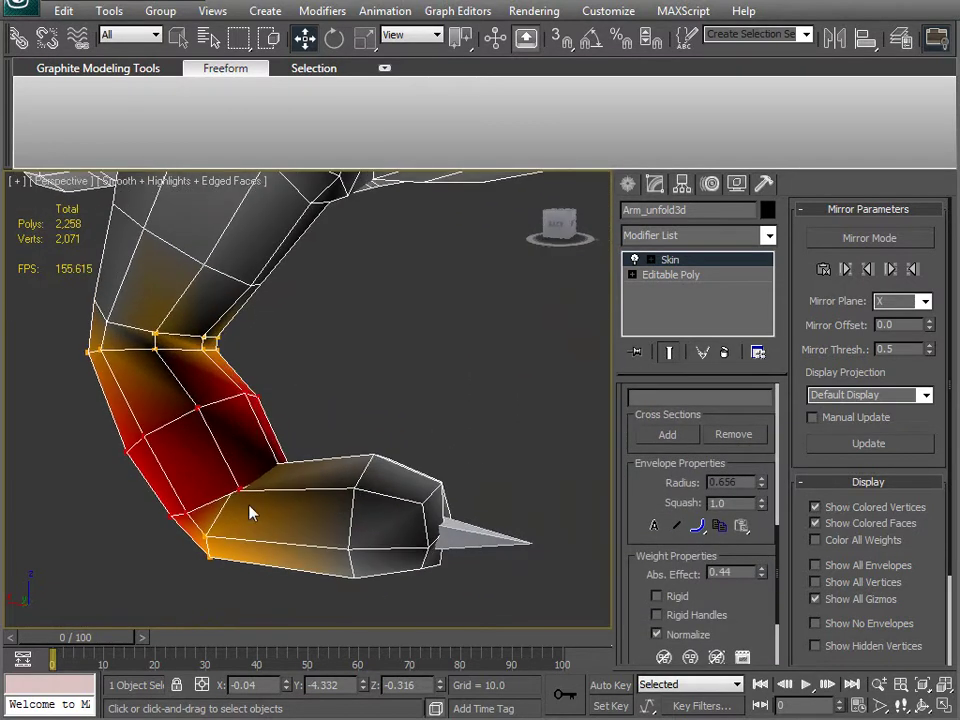
Adjust the b_RMid3 weight of the inner crease vertices at the middle finger's last joint
{"action": "middle_click_drag", "start_coordinate": [245, 493], "coordinate": [311, 467]}
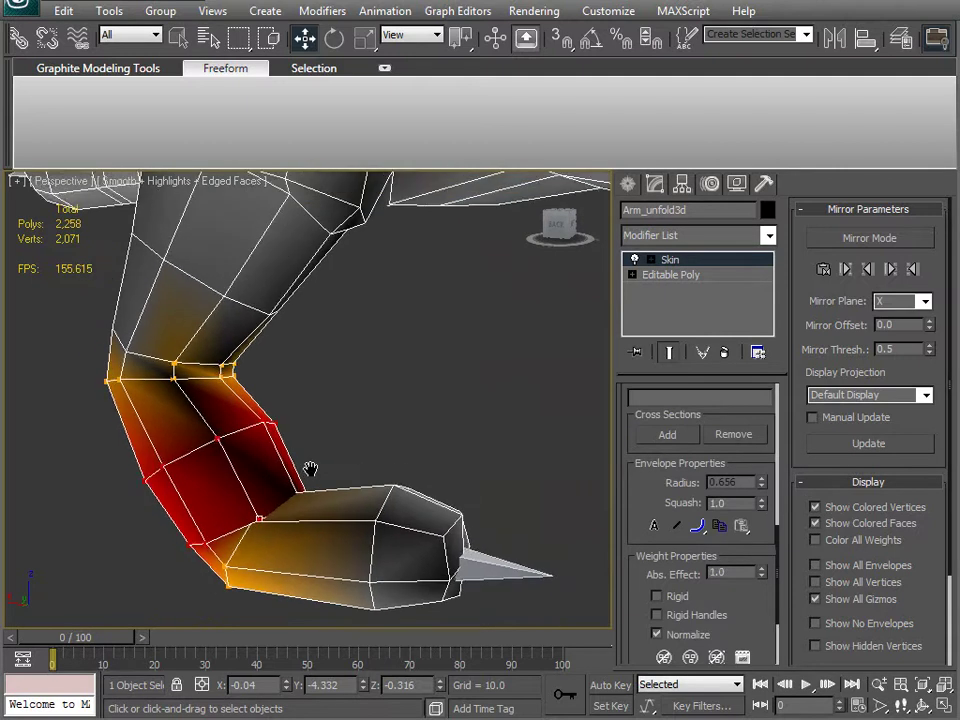
{"action": "key", "text": "F3"}
{"action": "scroll", "coordinate": [288, 505], "scroll_direction": "up", "scroll_amount": 1}
{"action": "scroll", "coordinate": [292, 495], "scroll_direction": "up", "scroll_amount": 2}
{"action": "scroll", "coordinate": [302, 515], "scroll_direction": "up", "scroll_amount": 2}
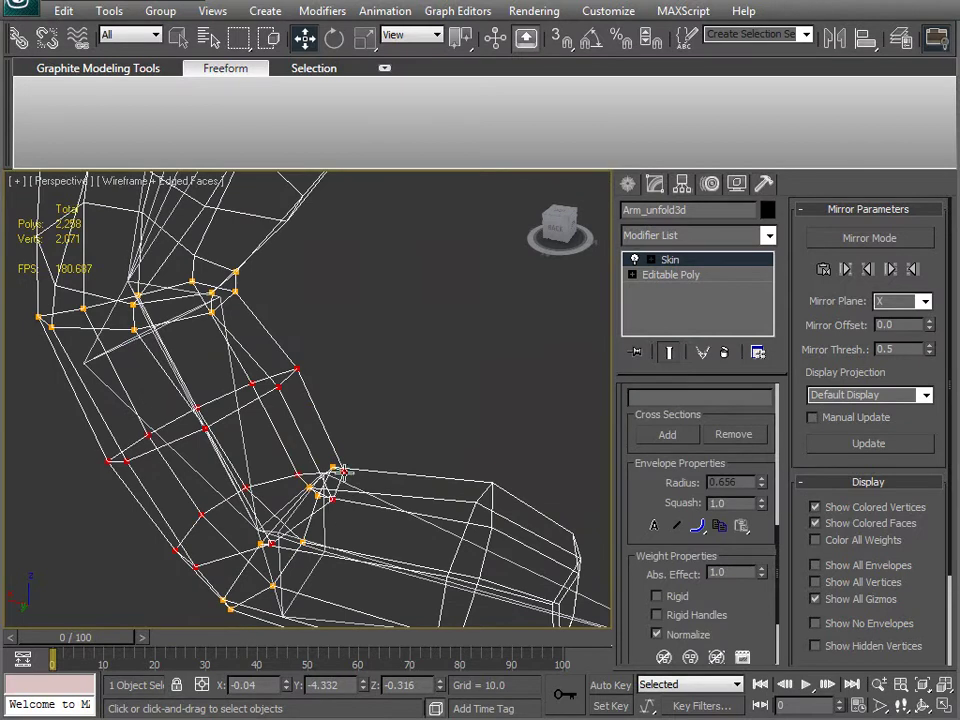
{"action": "scroll", "coordinate": [355, 530], "scroll_direction": "up", "scroll_amount": 1}
{"action": "key", "text": "F3"}
{"action": "scroll", "coordinate": [340, 560], "scroll_direction": "up", "scroll_amount": 2}
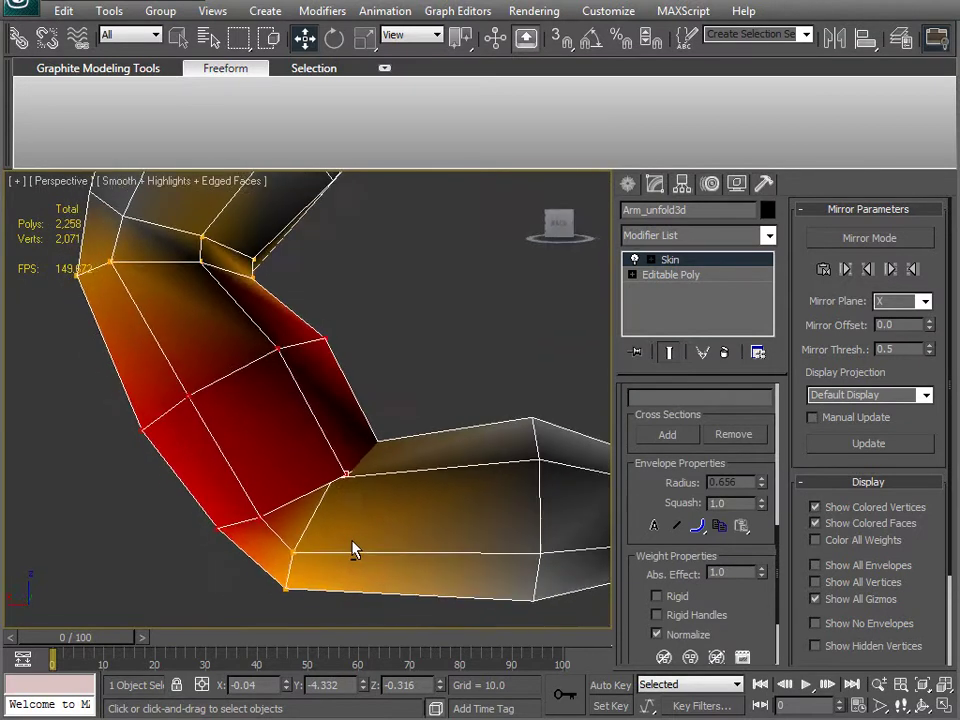
{"action": "scroll", "coordinate": [636, 504], "scroll_direction": "up", "scroll_amount": 3}
{"action": "left_click", "coordinate": [660, 406]}
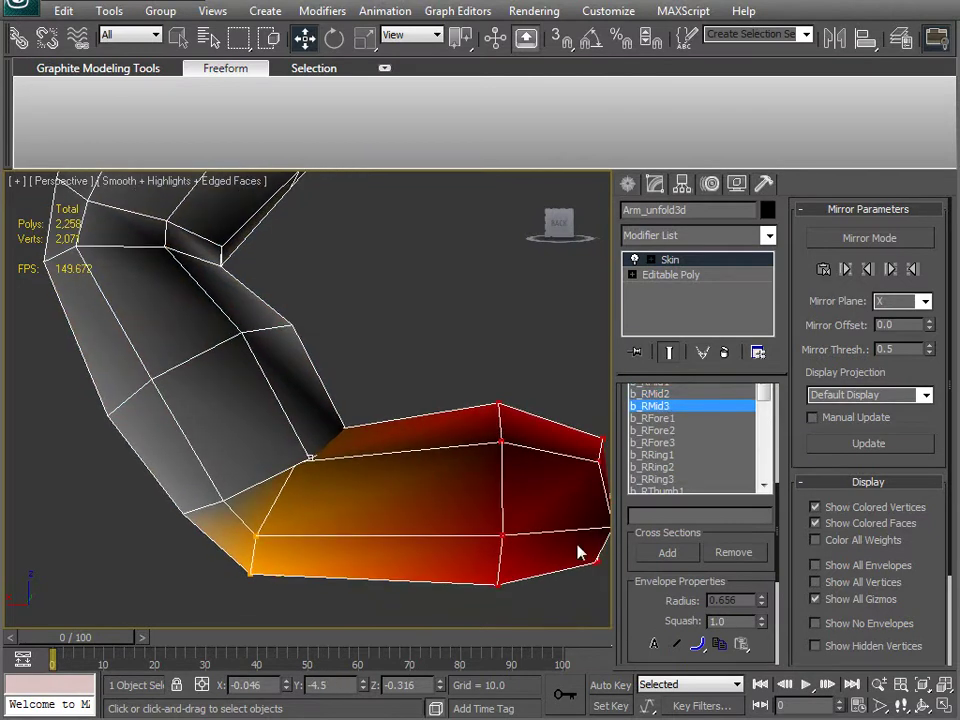
{"action": "scroll", "coordinate": [643, 605], "scroll_direction": "down", "scroll_amount": 3}
{"action": "left_click_drag", "start_coordinate": [768, 594], "coordinate": [763, 571]}
{"action": "middle_click_drag", "start_coordinate": [258, 470], "coordinate": [386, 474]}
{"action": "middle_click_drag", "start_coordinate": [420, 320], "coordinate": [454, 499], "text": "alt"}
Rotate the three middle-finger bones together about their local axes to curl the finger tightly as a deformation test
{"action": "left_click", "coordinate": [562, 492]}
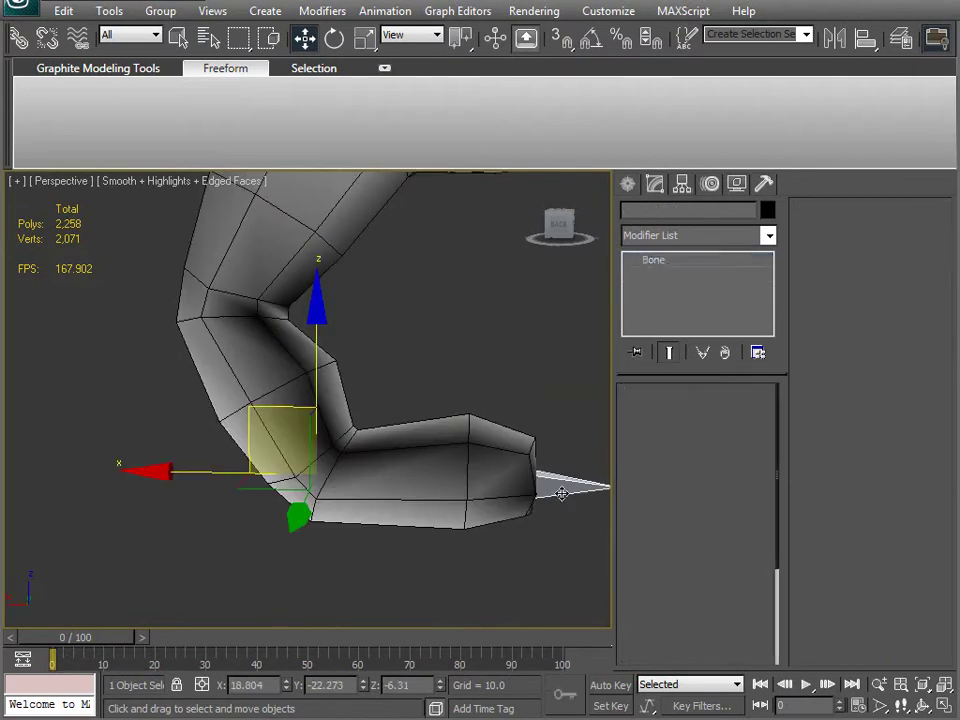
{"action": "key", "text": "shift+z"}
{"action": "key", "text": "shift+z"}
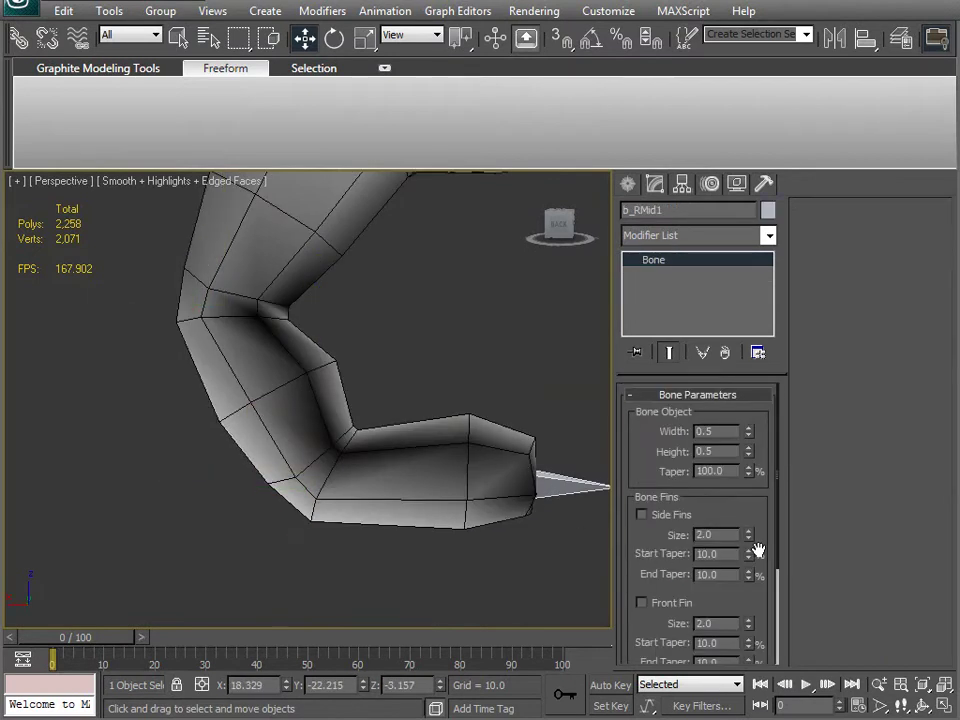
{"action": "key", "text": "ctrl+z"}
{"action": "key", "text": "shift+z"}
{"action": "key", "text": "e"}
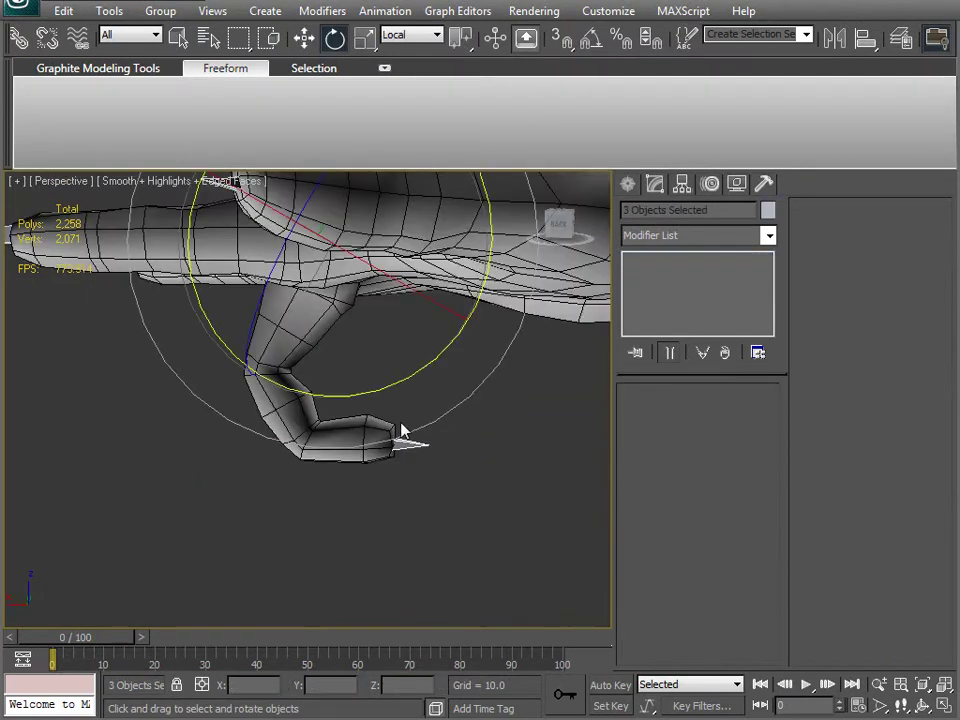
{"action": "left_click_drag", "start_coordinate": [424, 368], "coordinate": [467, 339]}
{"action": "middle_click_drag", "start_coordinate": [467, 339], "coordinate": [375, 459], "text": "alt"}
{"action": "scroll", "coordinate": [415, 422], "scroll_direction": "up", "scroll_amount": 3}
Reselect the arm mesh and enable Edit Envelopes in its Skin modifier, showing the b_RMid3 weights at the last finger joint
{"action": "left_click", "coordinate": [401, 396]}
{"action": "left_click_drag", "start_coordinate": [750, 567], "coordinate": [737, 392]}
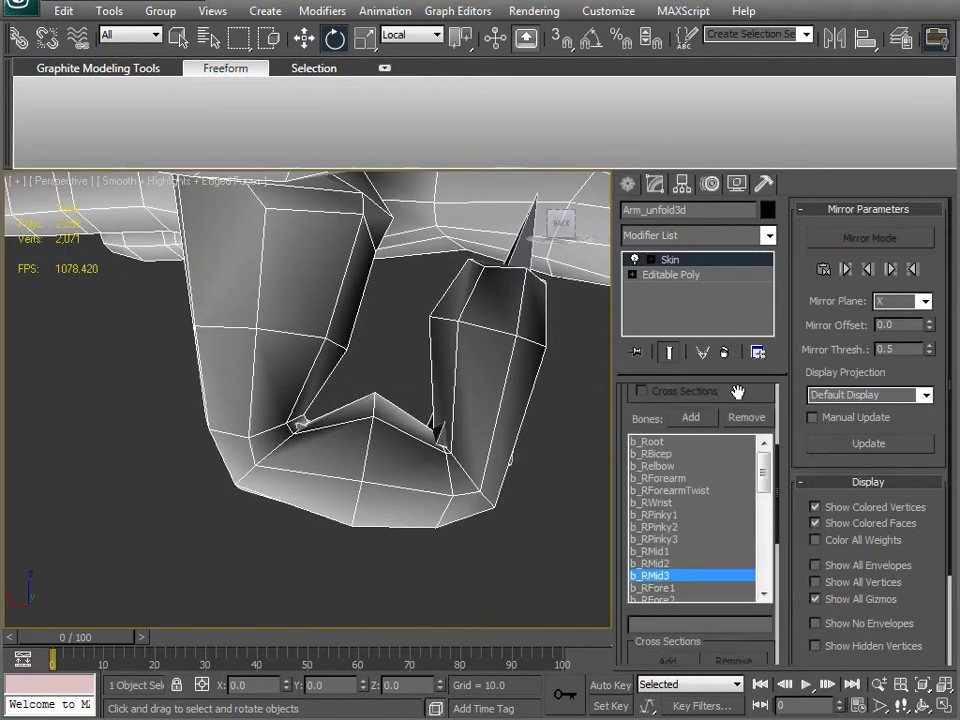
{"action": "middle_click_drag", "start_coordinate": [359, 422], "coordinate": [279, 458]}
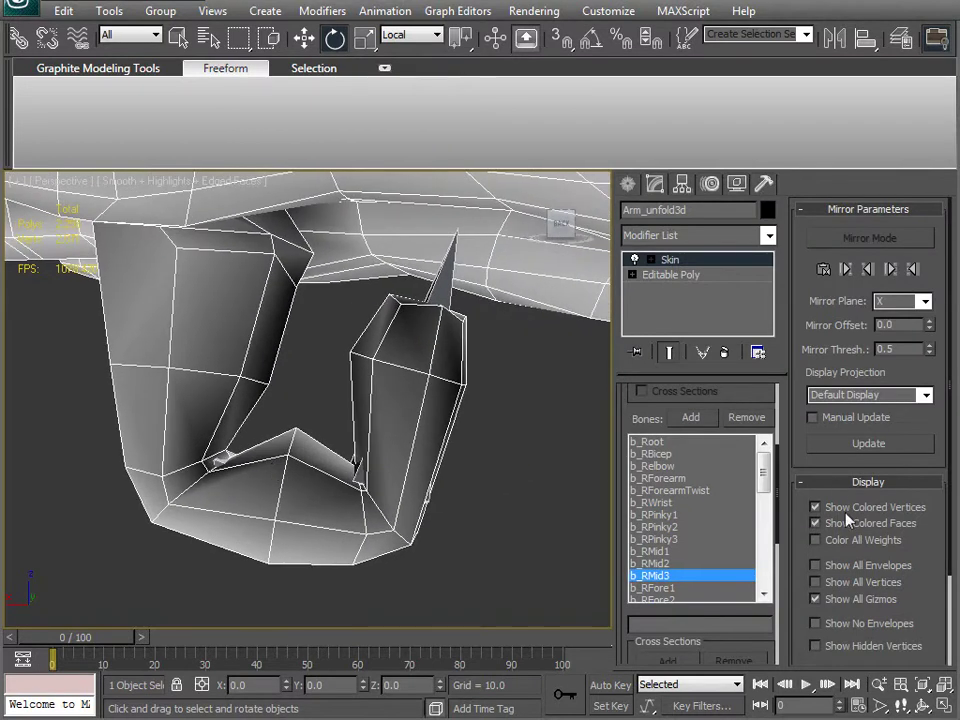
{"action": "left_click_drag", "start_coordinate": [798, 500], "coordinate": [777, 306]}
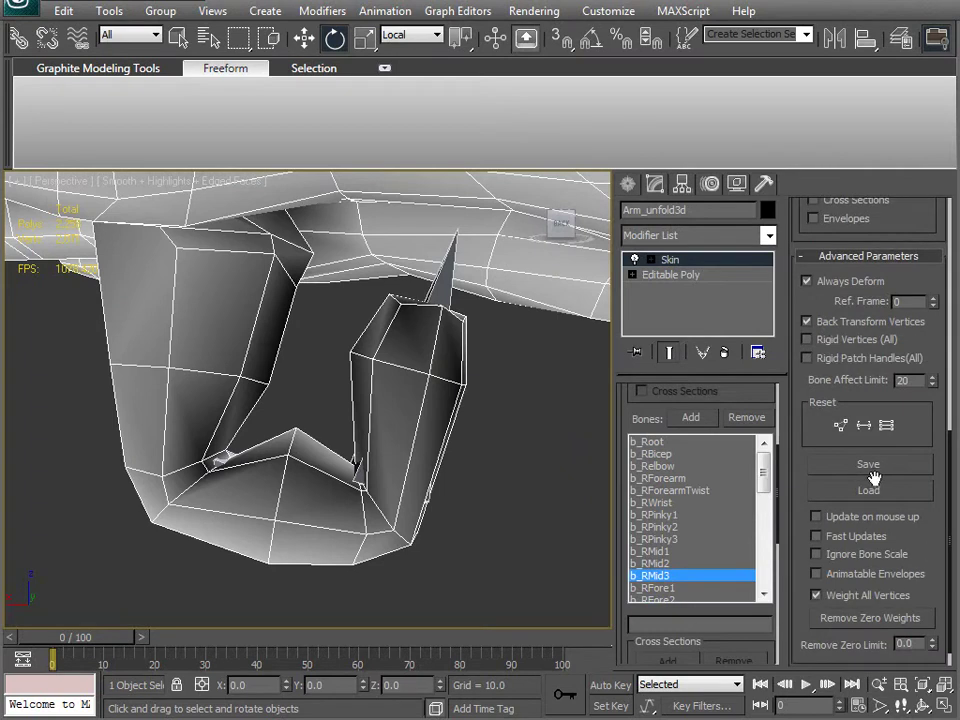
{"action": "middle_click_drag", "start_coordinate": [442, 468], "coordinate": [412, 438], "text": "alt"}
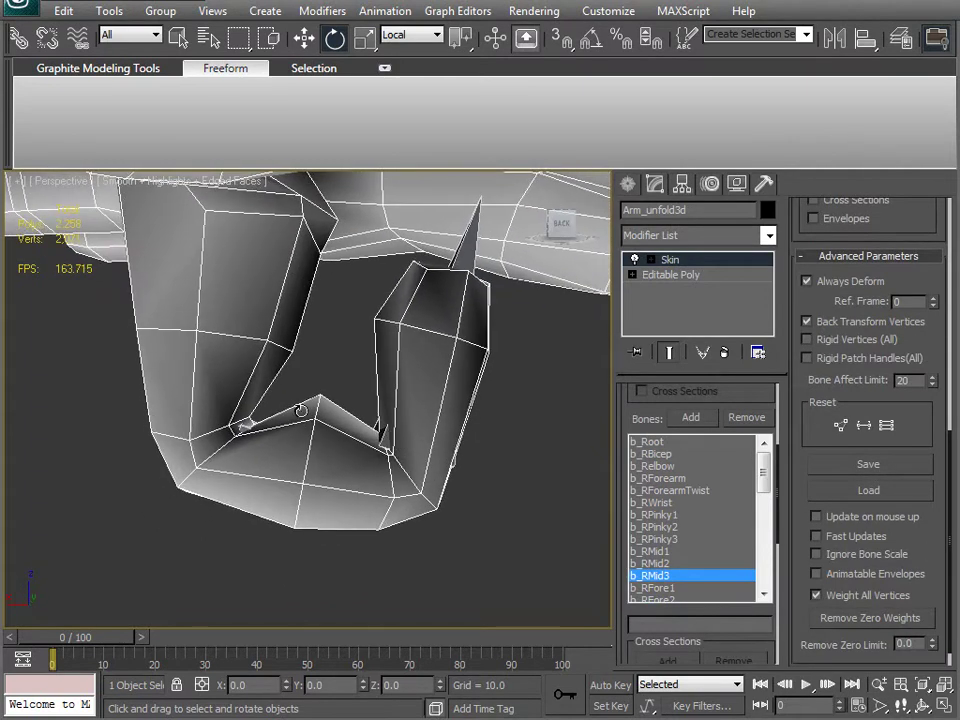
{"action": "scroll", "coordinate": [300, 410], "scroll_direction": "up", "scroll_amount": 6}
{"action": "left_click", "coordinate": [700, 420]}
{"action": "mouse_move", "coordinate": [372, 506]}
{"action": "middle_mouse_down", "text": "alt"}
{"action": "mouse_move", "coordinate": [380, 481]}
{"action": "mouse_move", "coordinate": [369, 501]}
{"action": "mouse_move", "coordinate": [368, 490]}
{"action": "middle_mouse_up", "text": "alt"}
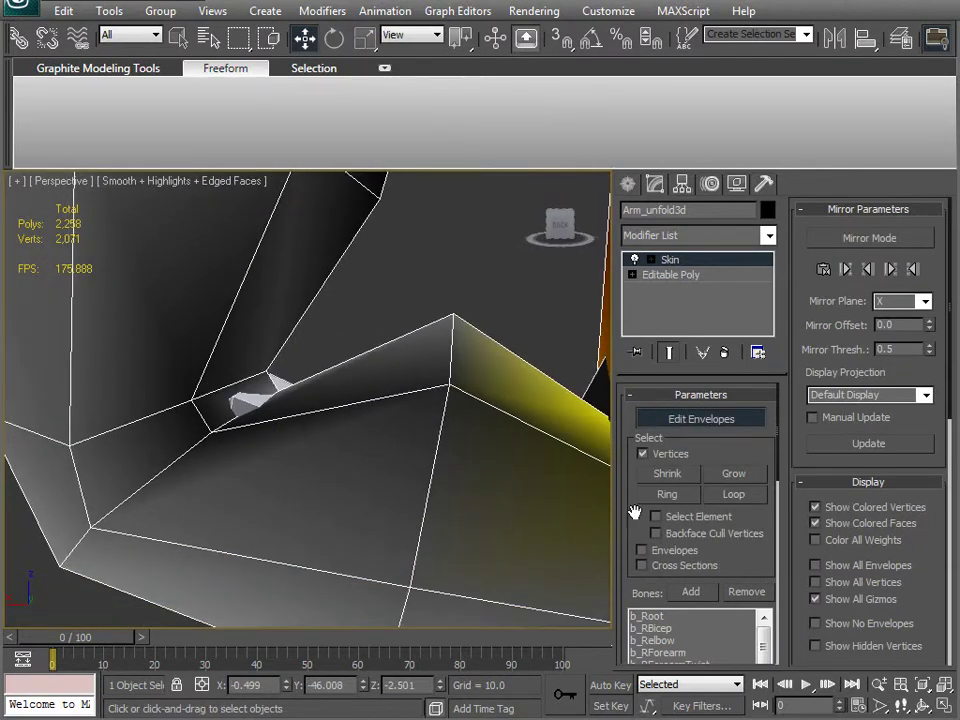
{"action": "left_click_drag", "start_coordinate": [634, 512], "coordinate": [632, 333]}
{"action": "mouse_move", "coordinate": [448, 508]}
{"action": "middle_mouse_down", "text": "alt"}
{"action": "mouse_move", "coordinate": [240, 484]}
{"action": "mouse_move", "coordinate": [441, 500]}
{"action": "middle_mouse_up", "text": "alt"}
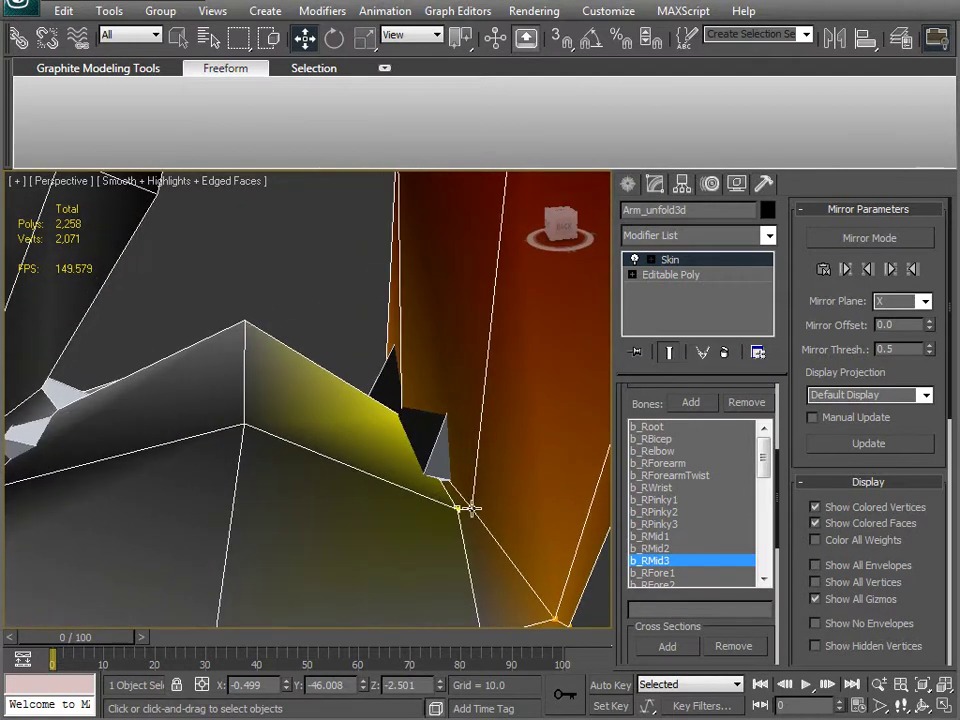
Try raising the b_RMid3 weight of the last joint's inner crease vertices to about 0.7
{"action": "key", "text": "F3"}
{"action": "scroll", "coordinate": [370, 415], "scroll_direction": "down", "scroll_amount": 8}
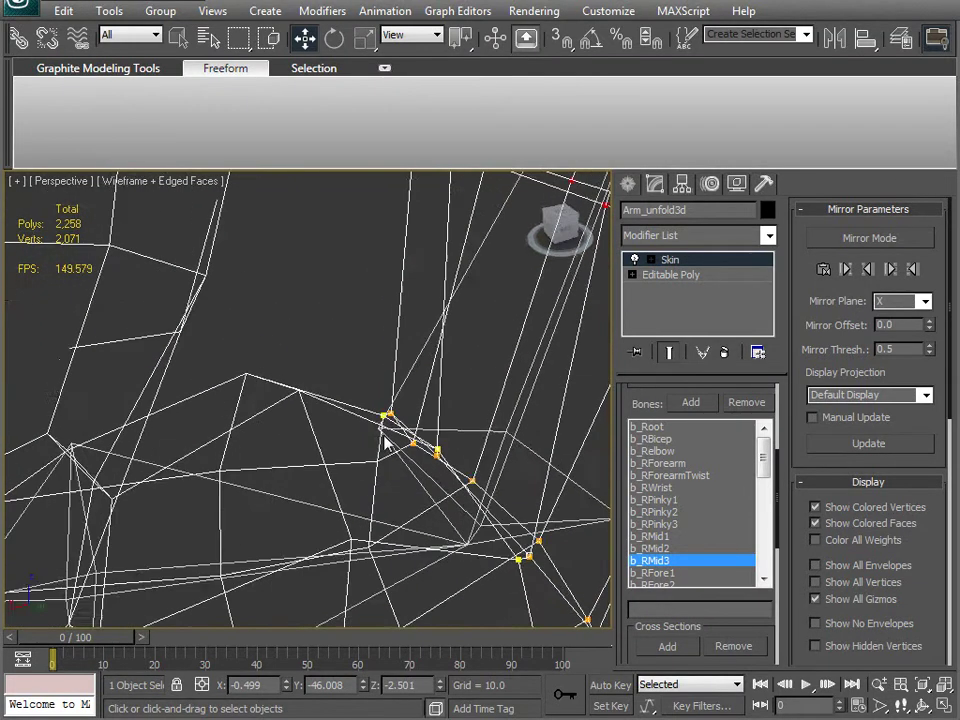
{"action": "scroll", "coordinate": [372, 398], "scroll_direction": "up", "scroll_amount": 6}
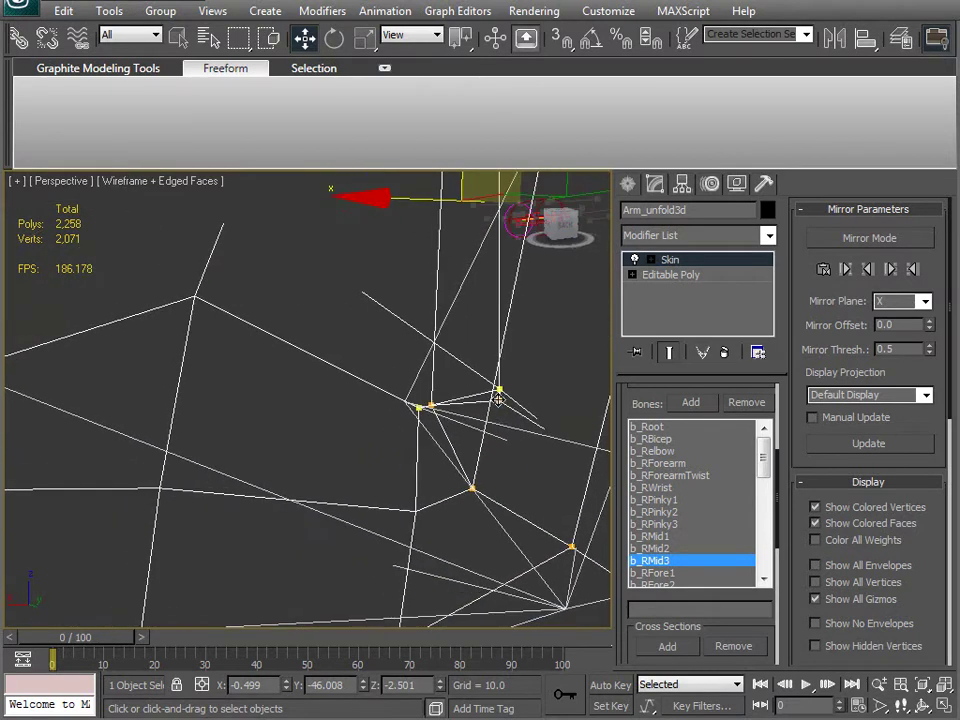
{"action": "scroll", "coordinate": [411, 450], "scroll_direction": "down", "scroll_amount": 6}
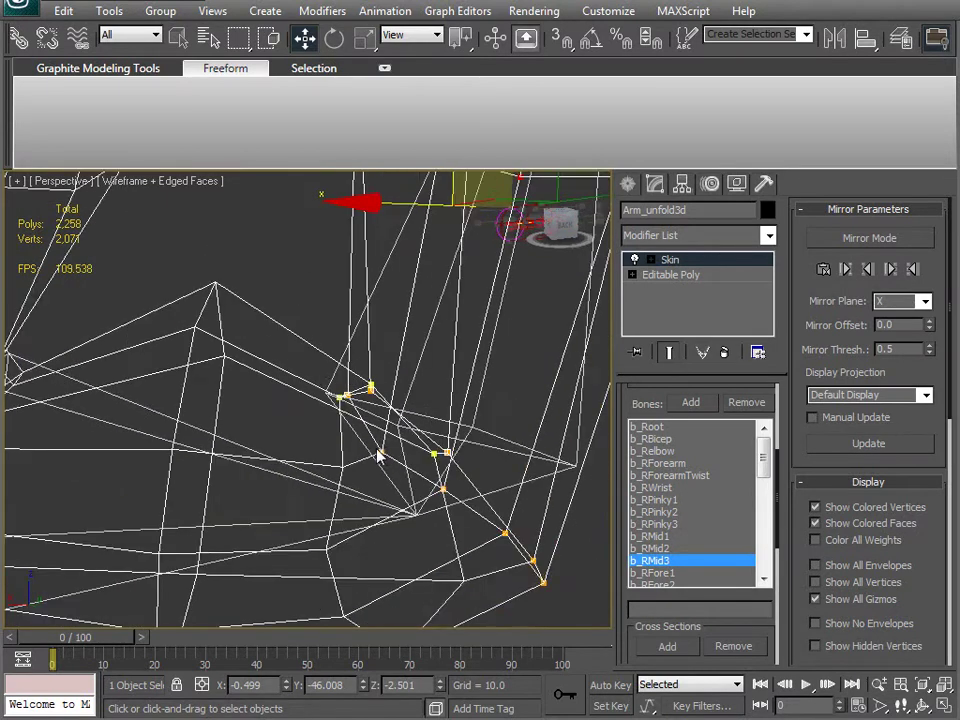
{"action": "key", "text": "F3"}
{"action": "middle_click_drag", "start_coordinate": [347, 463], "coordinate": [356, 473], "text": "alt"}
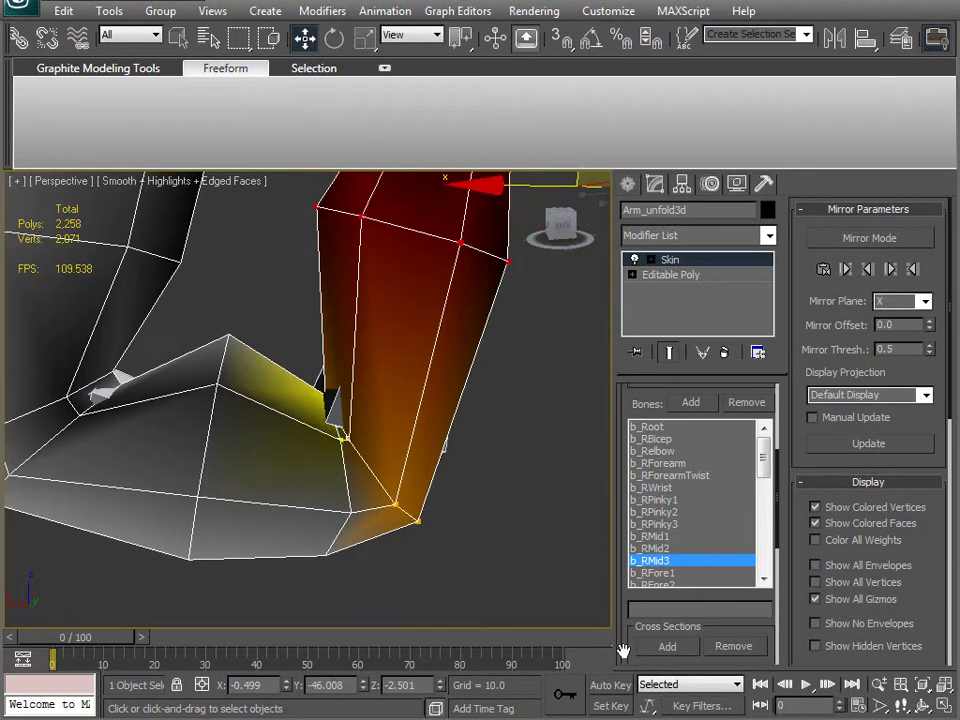
{"action": "left_click_drag", "start_coordinate": [622, 651], "coordinate": [613, 385]}
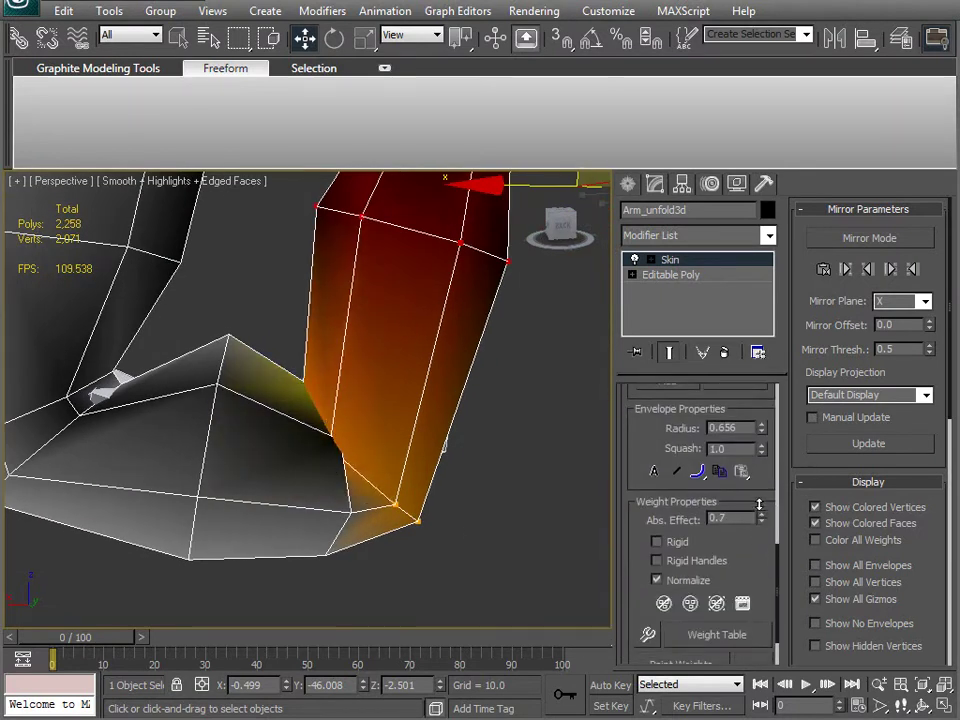
{"action": "middle_click_drag", "start_coordinate": [353, 460], "coordinate": [447, 418], "text": "alt"}
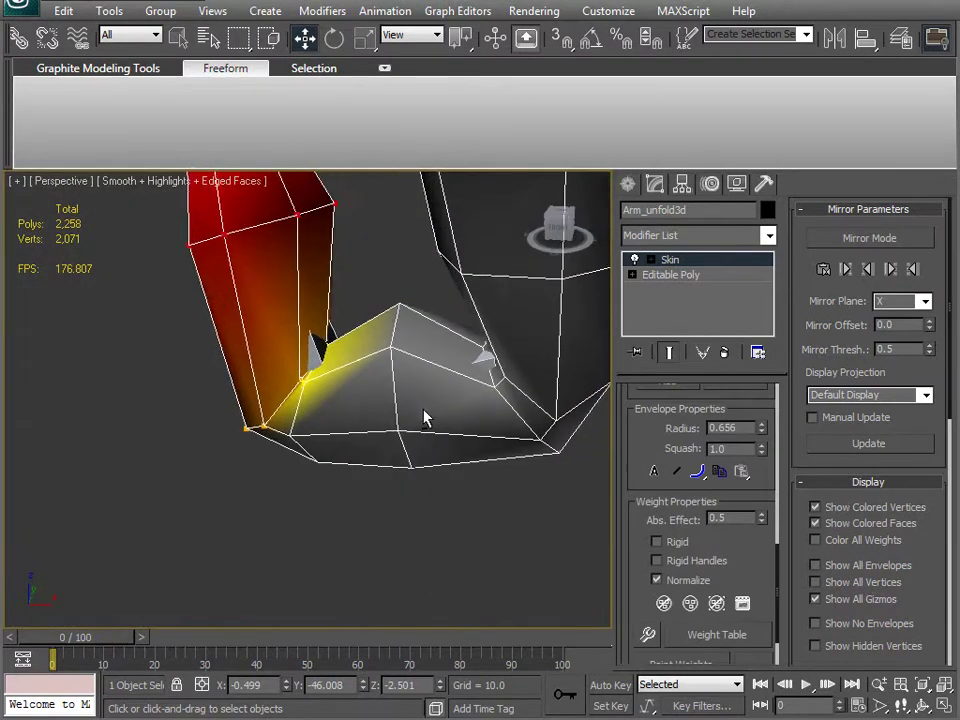
Switch to the b_RMid2 bone and adjust its weight on the lower crease vertices inside the second finger joint
{"action": "scroll", "coordinate": [447, 418], "scroll_direction": "up", "scroll_amount": 6}
{"action": "middle_click_drag", "start_coordinate": [320, 418], "coordinate": [341, 417], "text": "alt"}
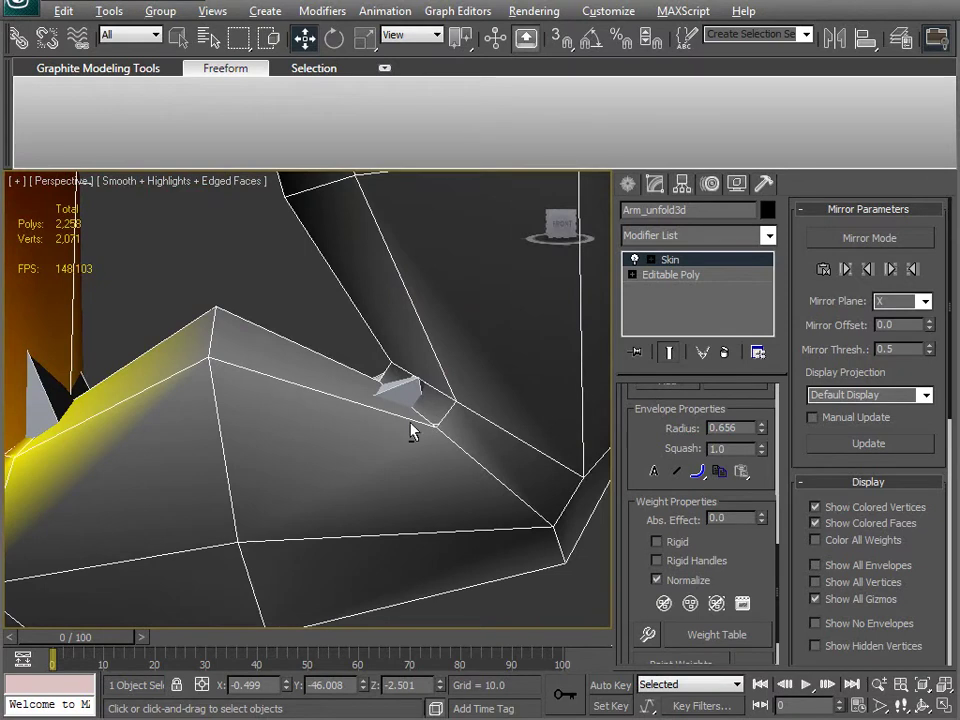
{"action": "middle_click_drag", "start_coordinate": [428, 430], "coordinate": [350, 393], "text": "alt"}
{"action": "middle_click_drag", "start_coordinate": [322, 354], "coordinate": [367, 483], "text": "alt"}
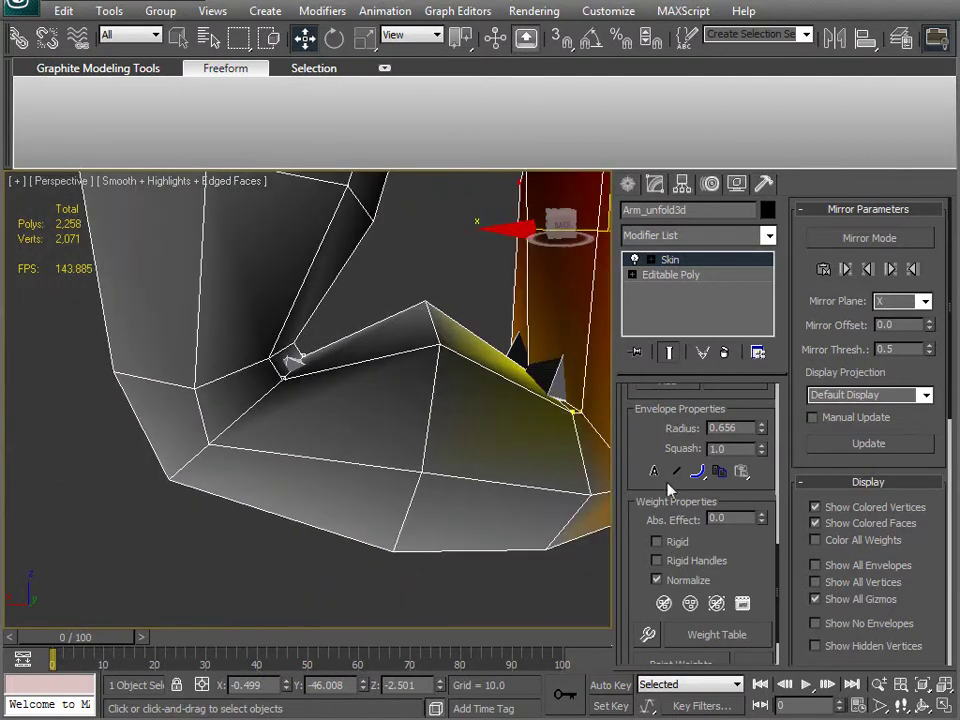
{"action": "left_click_drag", "start_coordinate": [640, 457], "coordinate": [623, 565]}
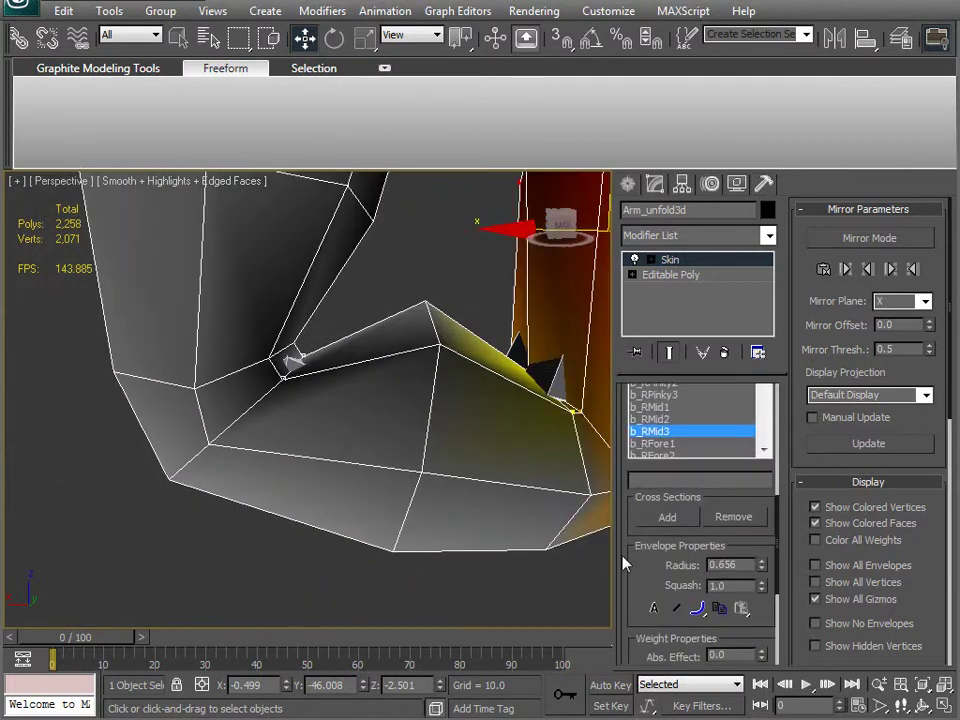
{"action": "left_click", "coordinate": [658, 419]}
{"action": "middle_click_drag", "start_coordinate": [430, 445], "coordinate": [405, 440], "text": "alt"}
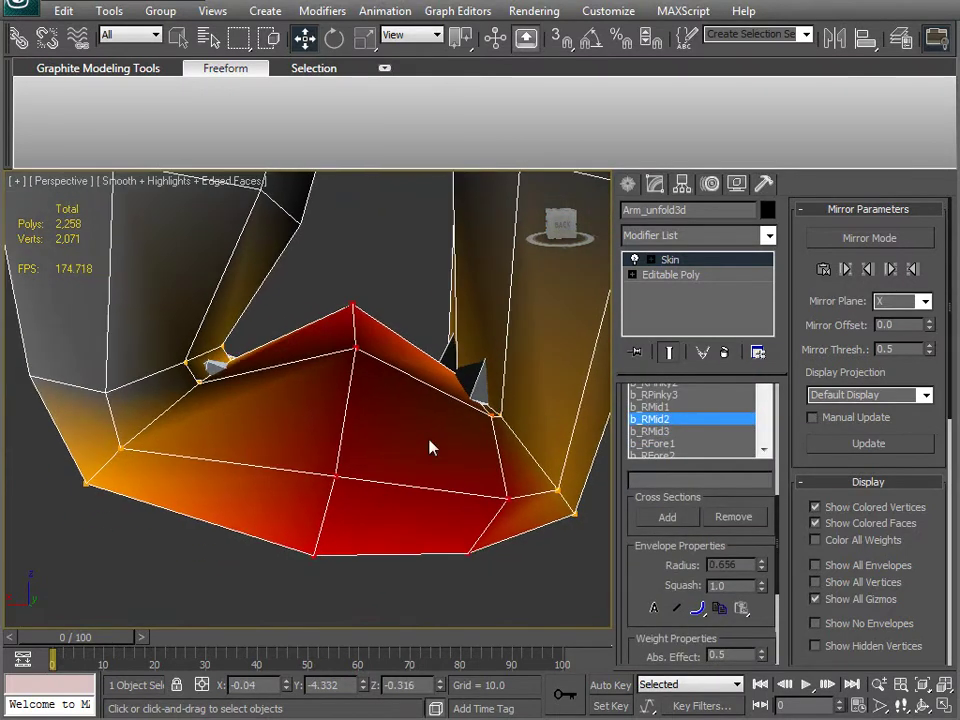
{"action": "left_click_drag", "start_coordinate": [672, 592], "coordinate": [634, 463]}
{"action": "mouse_move", "coordinate": [761, 532]}
{"action": "left_mouse_down"}
{"action": "mouse_move", "coordinate": [762, 521]}
{"action": "mouse_move", "coordinate": [744, 528]}
{"action": "left_mouse_up"}
Set the b_RMid2 weight of the upper pair of crease vertices at the second joint to about 0.48
{"action": "middle_click_drag", "start_coordinate": [150, 404], "coordinate": [197, 411], "text": "alt"}
{"action": "left_click_drag", "start_coordinate": [163, 335], "coordinate": [222, 362]}
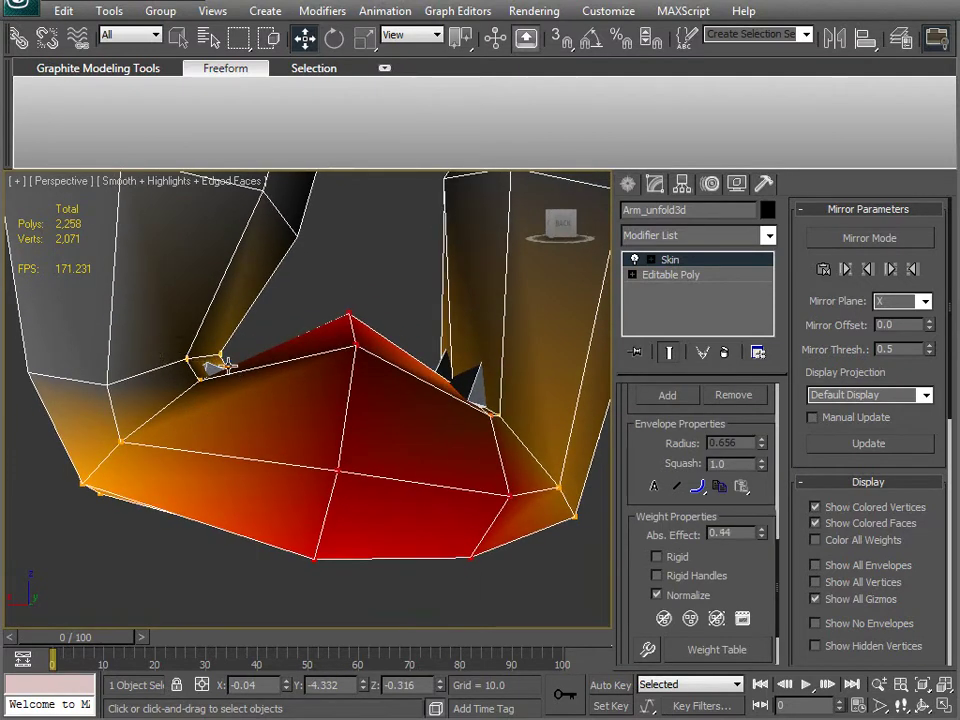
{"action": "left_click_drag", "start_coordinate": [762, 532], "coordinate": [759, 528]}
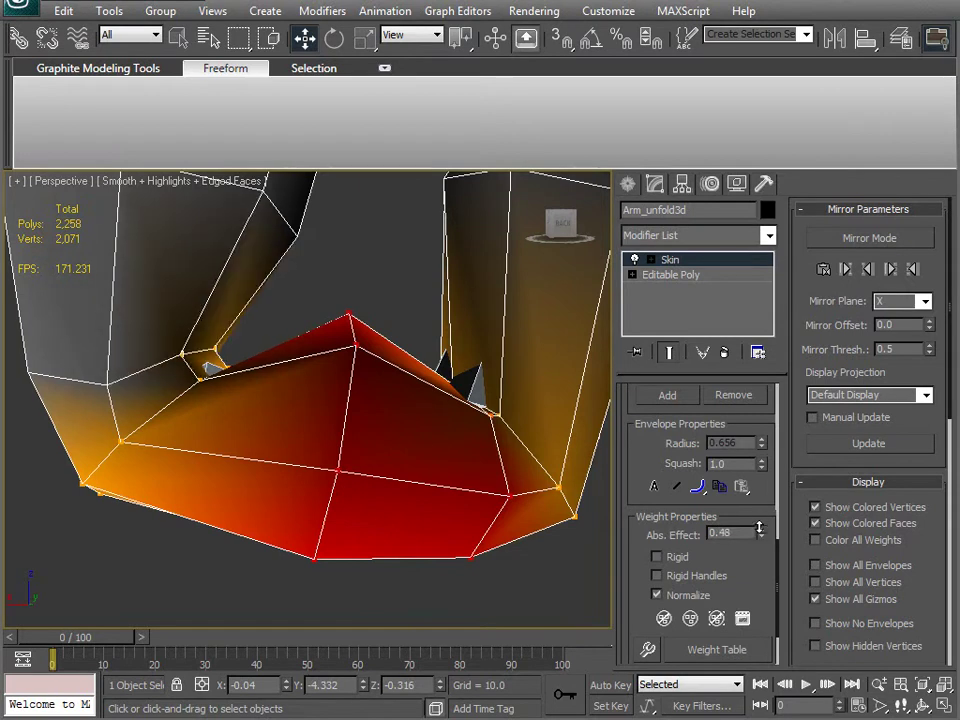
Raise the b_RMid2 weights of the second joint's crease vertices on the opposite side of the finger, using about 0.56
{"action": "middle_click_drag", "start_coordinate": [383, 465], "coordinate": [17, 474], "text": "alt"}
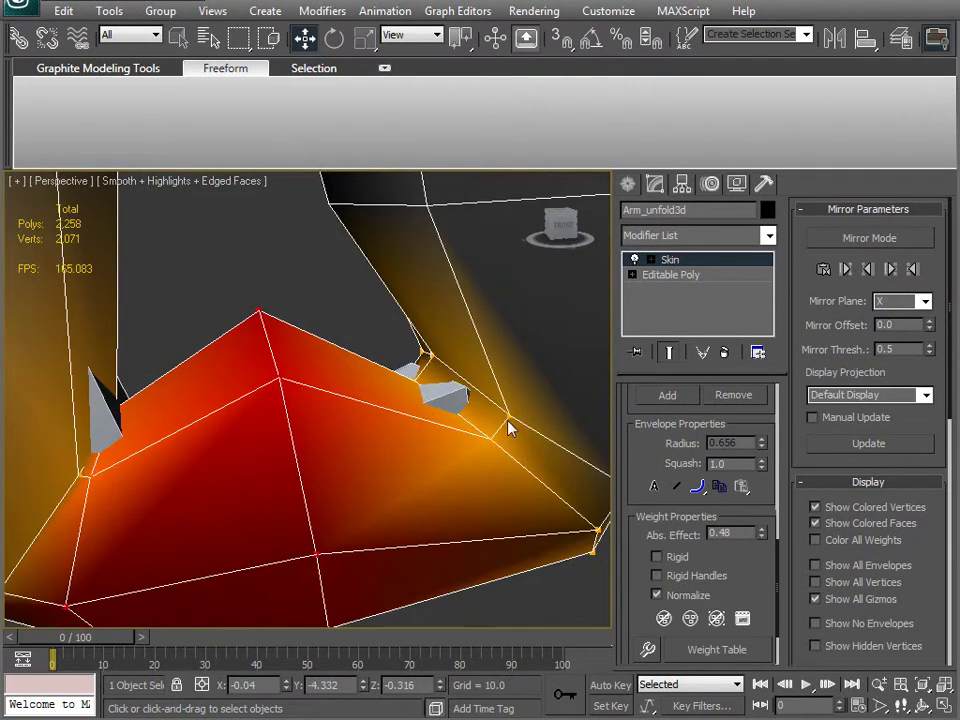
{"action": "left_click_drag", "start_coordinate": [760, 532], "coordinate": [757, 527]}
{"action": "middle_click_drag", "start_coordinate": [508, 512], "coordinate": [476, 489], "text": "alt"}
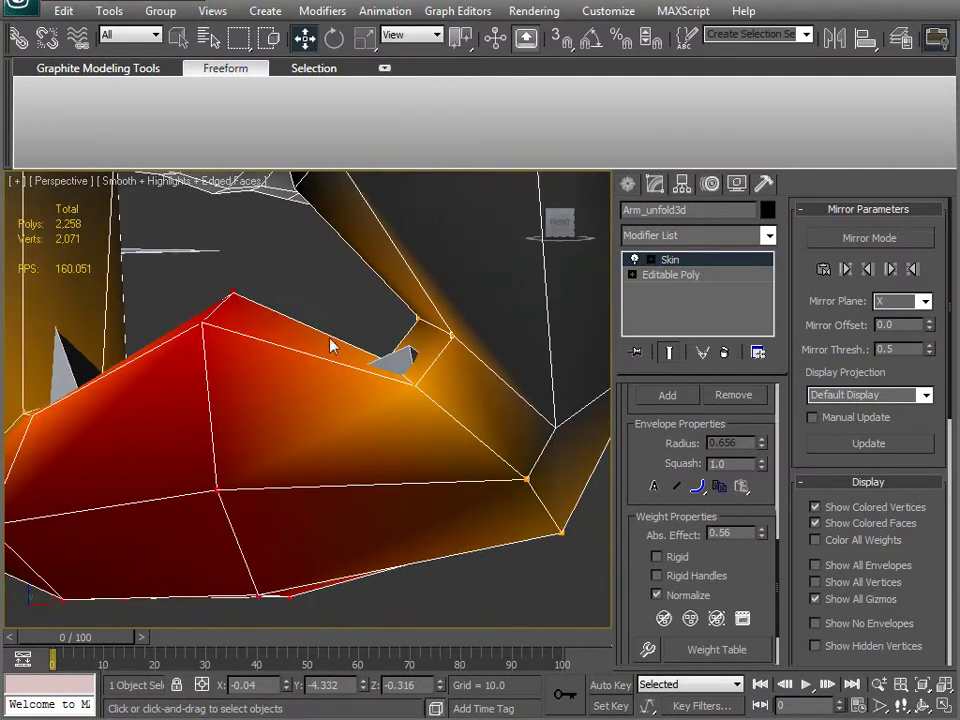
{"action": "middle_click_drag", "start_coordinate": [420, 440], "coordinate": [500, 440], "text": "alt"}
{"action": "left_click_drag", "start_coordinate": [757, 535], "coordinate": [757, 518]}
Raise the b_RMid2 weight of the three-vertex row just above the second knuckle on the back of the finger
{"action": "middle_click_drag", "start_coordinate": [560, 510], "coordinate": [366, 378], "text": "alt"}
{"action": "middle_click_drag", "start_coordinate": [250, 284], "coordinate": [273, 346], "text": "alt"}
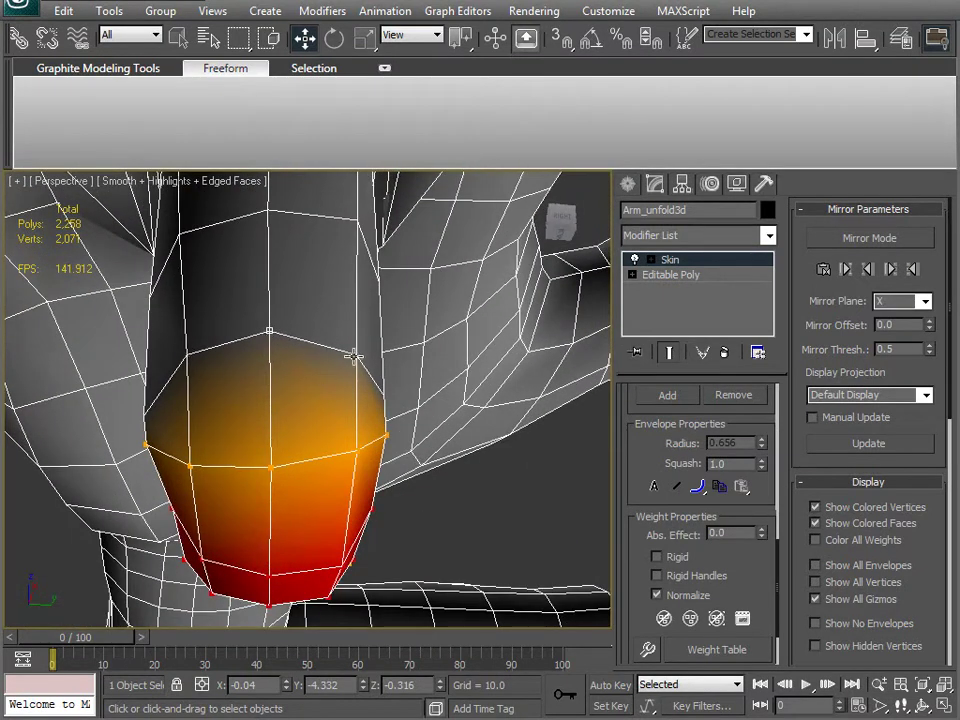
{"action": "middle_click_drag", "start_coordinate": [188, 380], "coordinate": [245, 395], "text": "alt"}
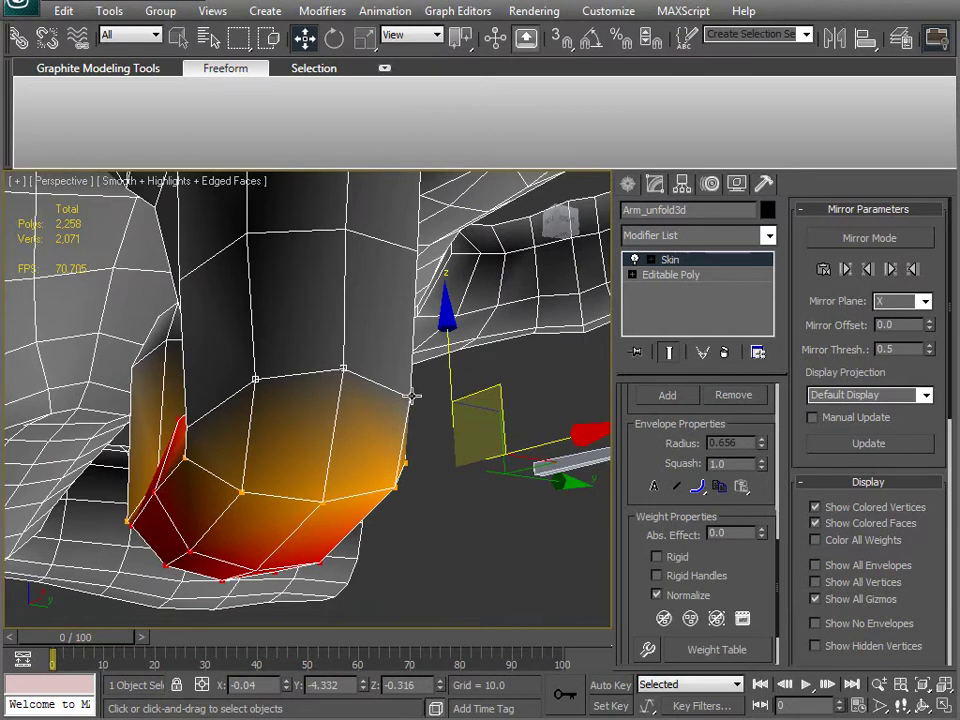
{"action": "middle_click_drag", "start_coordinate": [318, 465], "coordinate": [371, 473], "text": "alt"}
{"action": "mouse_move", "coordinate": [641, 441]}
{"action": "left_mouse_down"}
{"action": "mouse_move", "coordinate": [638, 540]}
{"action": "mouse_move", "coordinate": [637, 454]}
{"action": "left_mouse_up"}
{"action": "left_click_drag", "start_coordinate": [768, 549], "coordinate": [754, 508]}
Set the b_RMid2 weight of the central three-vertex row across the back of the second knuckle to about 0.66
{"action": "middle_click_drag", "start_coordinate": [300, 469], "coordinate": [277, 426], "text": "alt"}
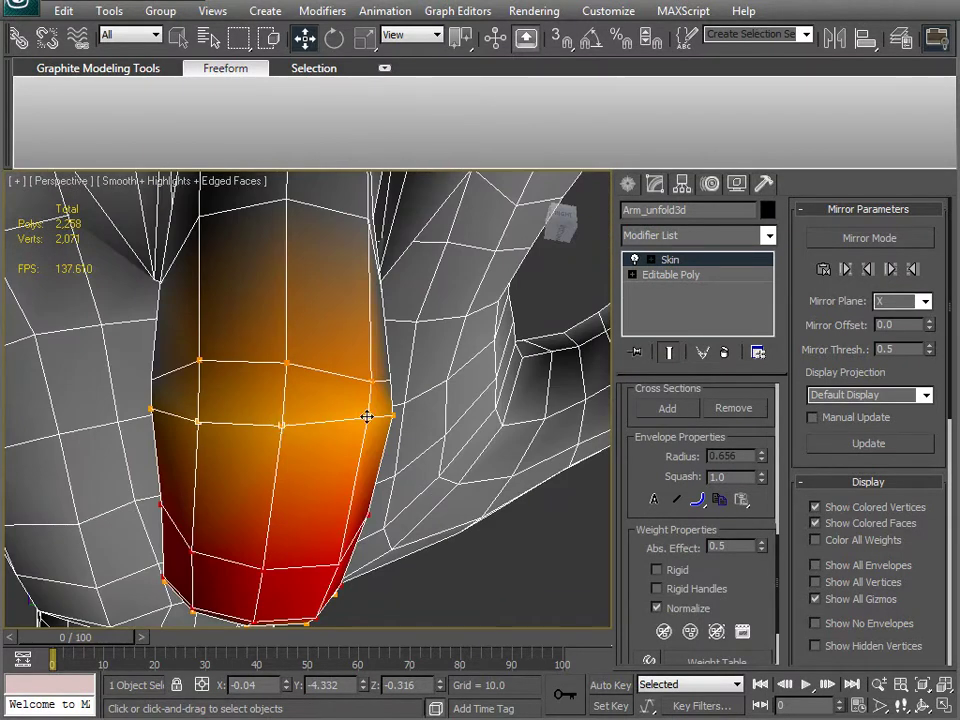
{"action": "left_click_drag", "start_coordinate": [762, 546], "coordinate": [762, 540]}
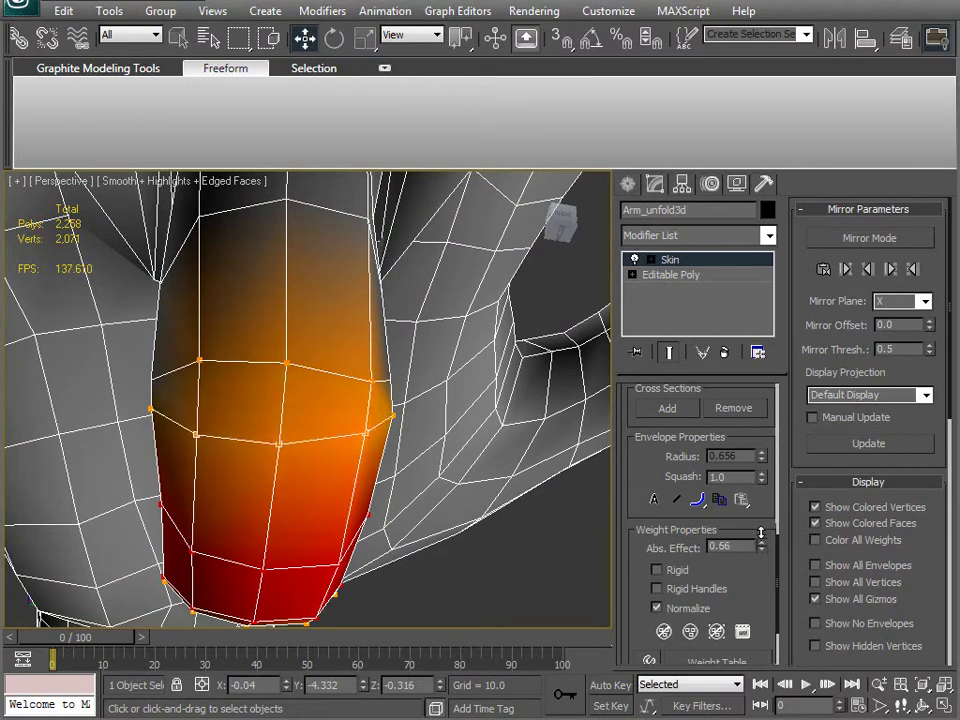
{"action": "middle_click_drag", "start_coordinate": [186, 458], "coordinate": [335, 397], "text": "alt"}
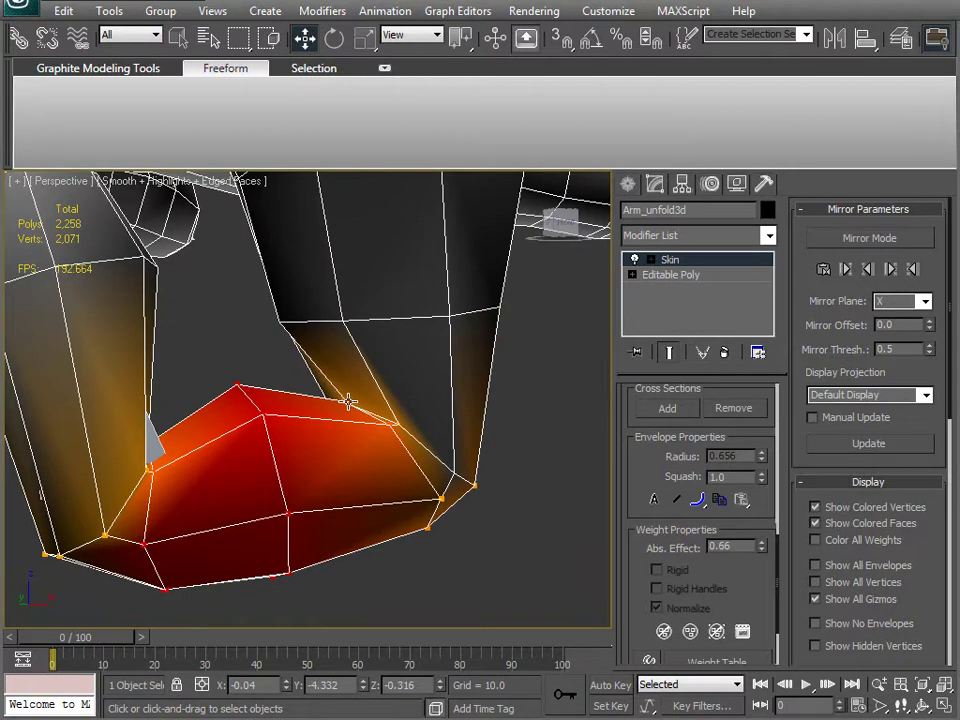
Lower the b_RMid2 weight of the inner crease vertex at the bent middle finger's second joint to about 0.2
{"action": "left_click_drag", "start_coordinate": [762, 546], "coordinate": [755, 562]}
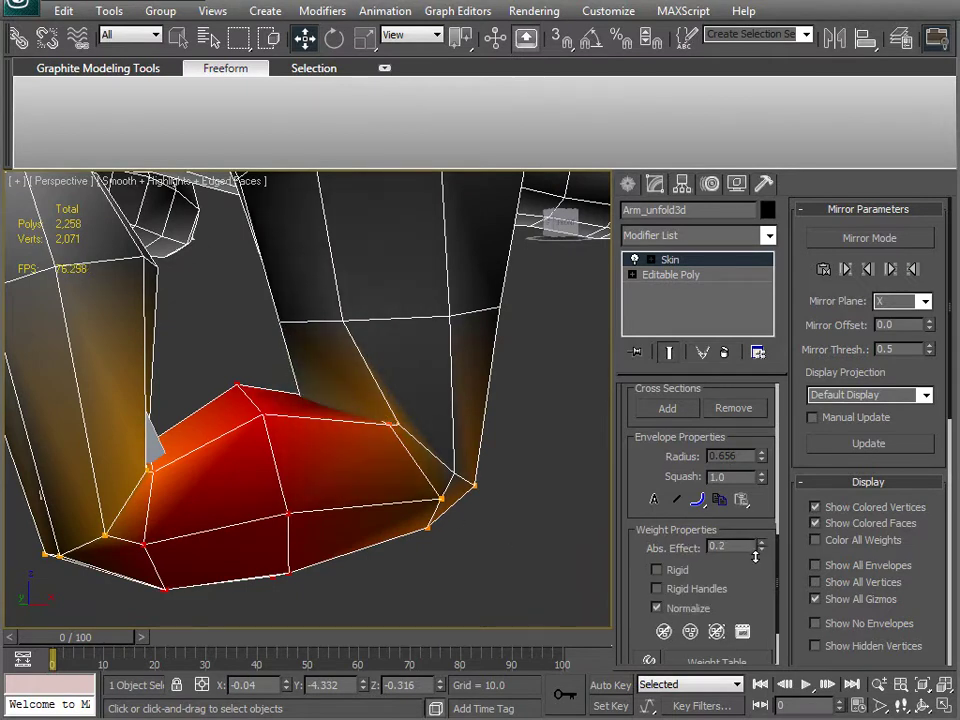
{"action": "middle_click_drag", "start_coordinate": [500, 530], "coordinate": [366, 410], "text": "alt"}
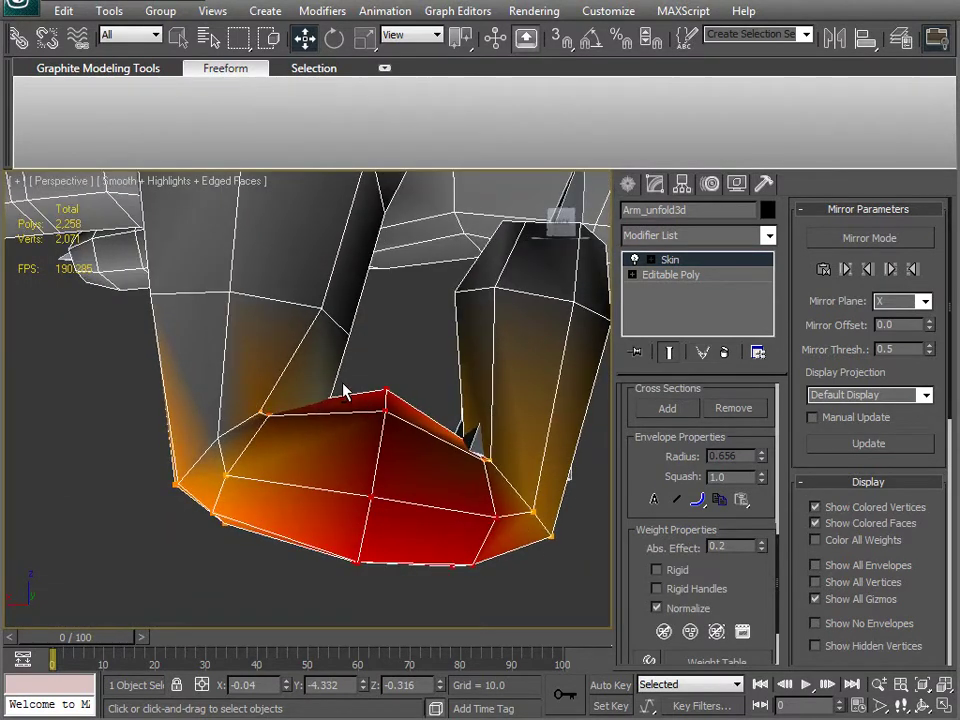
Lower the b_RMid2 weight of the inner crease vertex at the middle finger's last joint
{"action": "middle_click_drag", "start_coordinate": [270, 437], "coordinate": [355, 457], "text": "alt"}
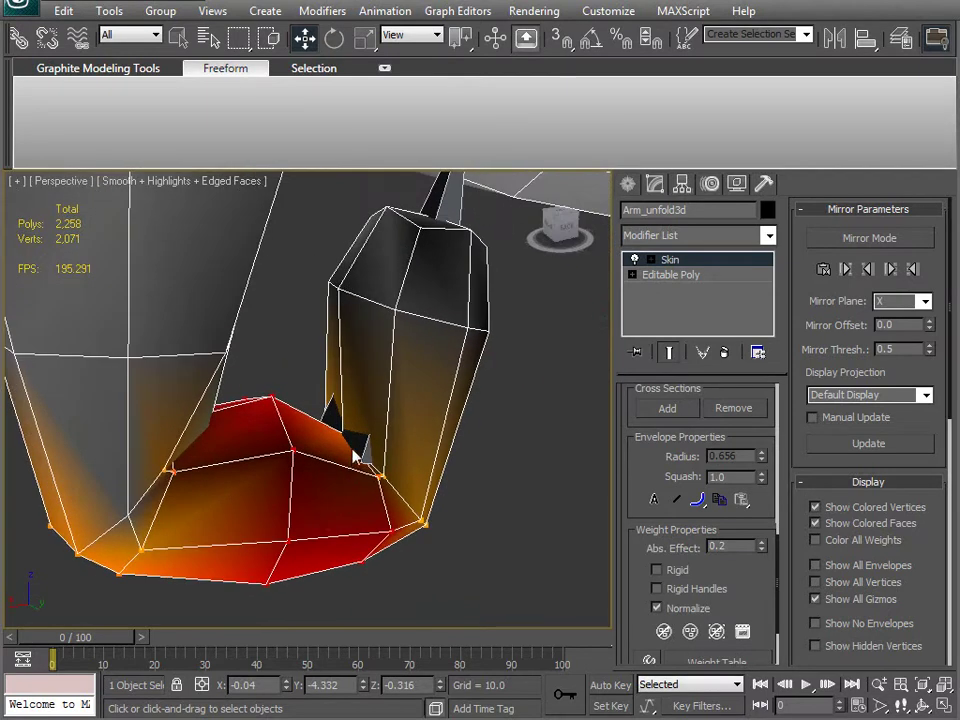
{"action": "left_click", "coordinate": [343, 438]}
{"action": "left_click_drag", "start_coordinate": [761, 550], "coordinate": [754, 565]}
{"action": "mouse_move", "coordinate": [268, 470]}
{"action": "middle_mouse_down", "text": "alt"}
{"action": "mouse_move", "coordinate": [174, 414]}
{"action": "mouse_move", "coordinate": [195, 454]}
{"action": "mouse_move", "coordinate": [216, 431]}
{"action": "mouse_move", "coordinate": [296, 437]}
{"action": "mouse_move", "coordinate": [231, 489]}
{"action": "mouse_move", "coordinate": [264, 471]}
{"action": "middle_mouse_up", "text": "alt"}
{"action": "scroll", "coordinate": [218, 433], "scroll_direction": "down", "scroll_amount": 5}
{"action": "scroll", "coordinate": [274, 455], "scroll_direction": "up", "scroll_amount": 3}
{"action": "middle_click_drag", "start_coordinate": [113, 436], "coordinate": [85, 330], "text": "alt"}
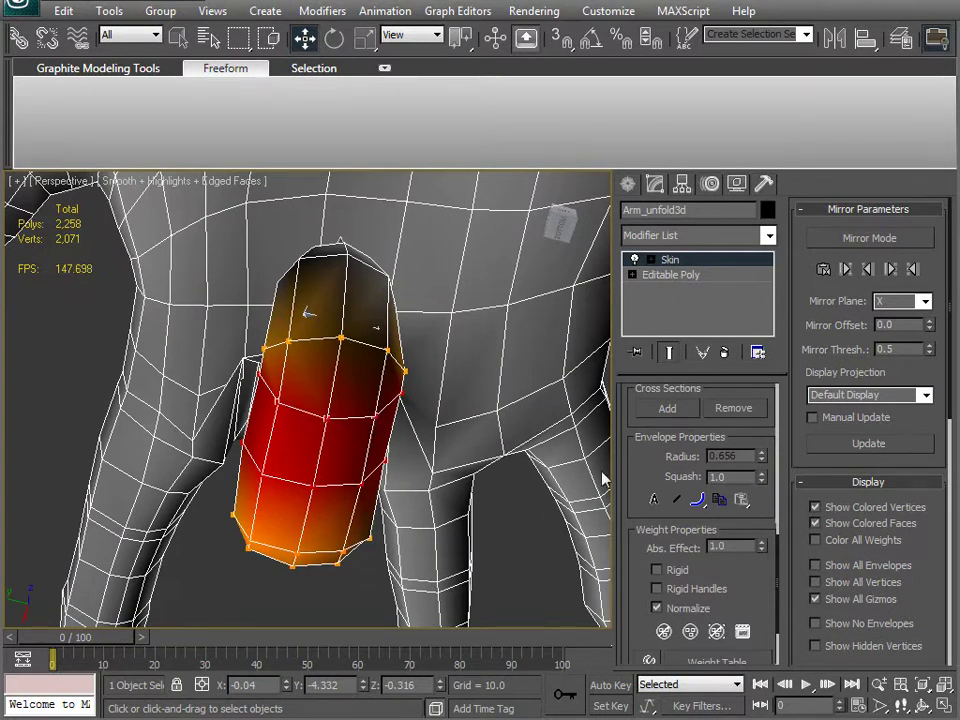
Adjust the b_RMid3 weights of the inner crease vertices at the middle finger's last joint, using about 0.56
{"action": "scroll", "coordinate": [638, 500], "scroll_direction": "up", "scroll_amount": 2}
{"action": "mouse_move", "coordinate": [638, 500]}
{"action": "left_mouse_down"}
{"action": "mouse_move", "coordinate": [627, 556]}
{"action": "mouse_move", "coordinate": [636, 520]}
{"action": "left_mouse_up"}
{"action": "left_click", "coordinate": [645, 387]}
{"action": "left_click_drag", "start_coordinate": [763, 603], "coordinate": [764, 579]}
{"action": "mouse_move", "coordinate": [369, 463]}
{"action": "middle_mouse_down", "text": "alt"}
{"action": "mouse_move", "coordinate": [377, 491]}
{"action": "mouse_move", "coordinate": [424, 542]}
{"action": "mouse_move", "coordinate": [405, 546]}
{"action": "mouse_move", "coordinate": [362, 516]}
{"action": "mouse_move", "coordinate": [429, 545]}
{"action": "mouse_move", "coordinate": [357, 472]}
{"action": "middle_mouse_up", "text": "alt"}
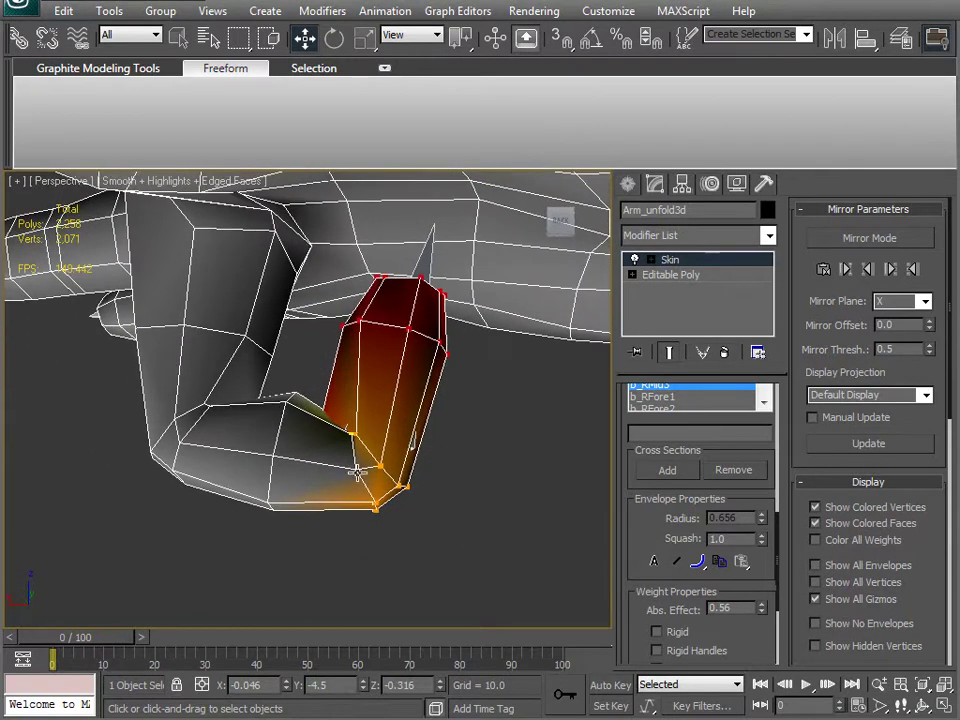
{"action": "left_click", "coordinate": [764, 604]}
{"action": "middle_click_drag", "start_coordinate": [510, 488], "coordinate": [278, 460], "text": "alt"}
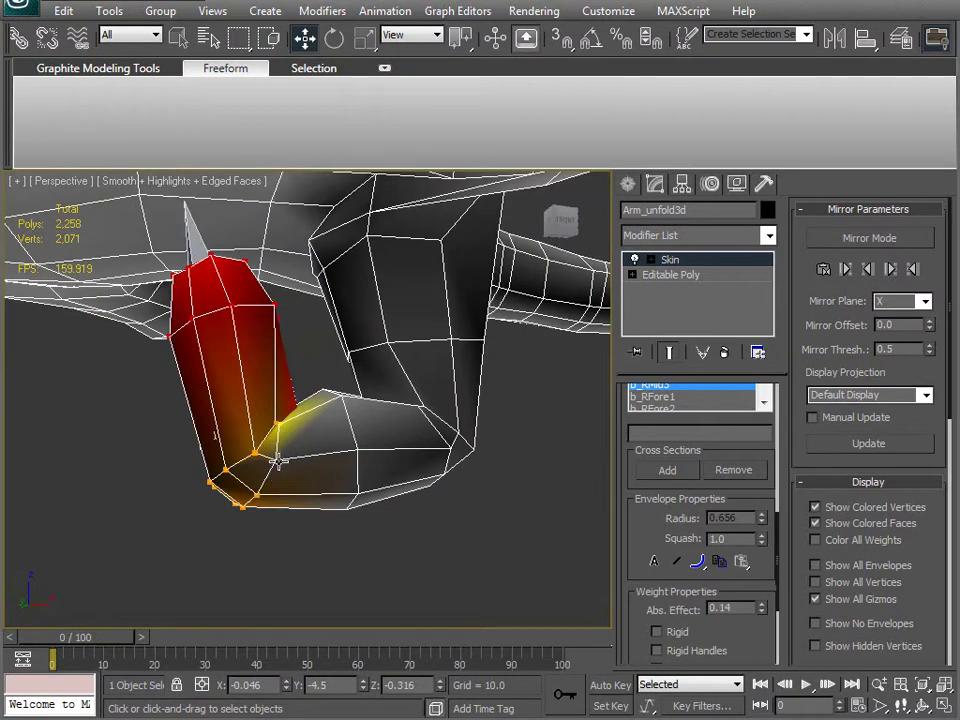
{"action": "left_click", "coordinate": [764, 605]}
Set the b_RMid1 weight of the crease vertex where the middle finger meets the palm to about 0.65
{"action": "middle_click_drag", "start_coordinate": [420, 450], "coordinate": [316, 349], "text": "alt"}
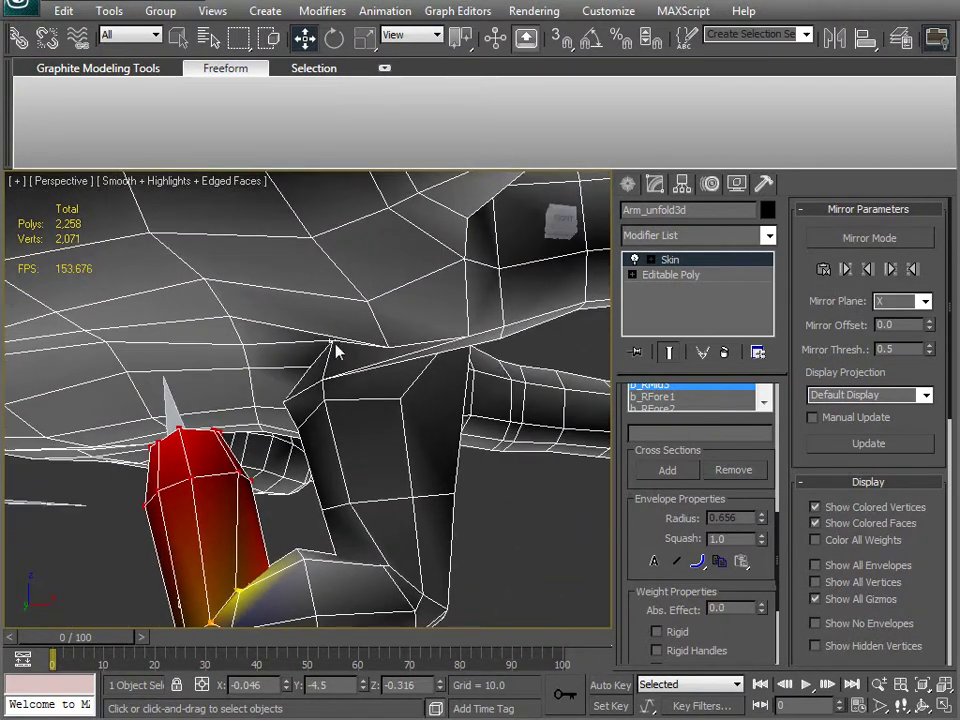
{"action": "scroll", "coordinate": [645, 470], "scroll_direction": "up", "scroll_amount": 4}
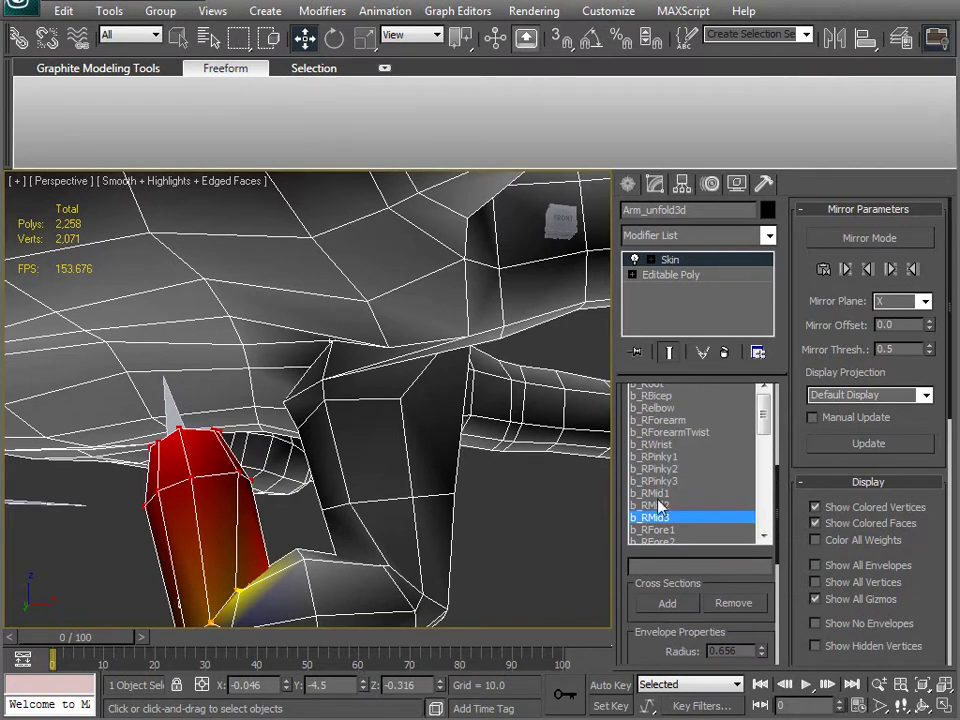
{"action": "left_click", "coordinate": [659, 494]}
{"action": "middle_click_drag", "start_coordinate": [411, 482], "coordinate": [424, 470], "text": "alt"}
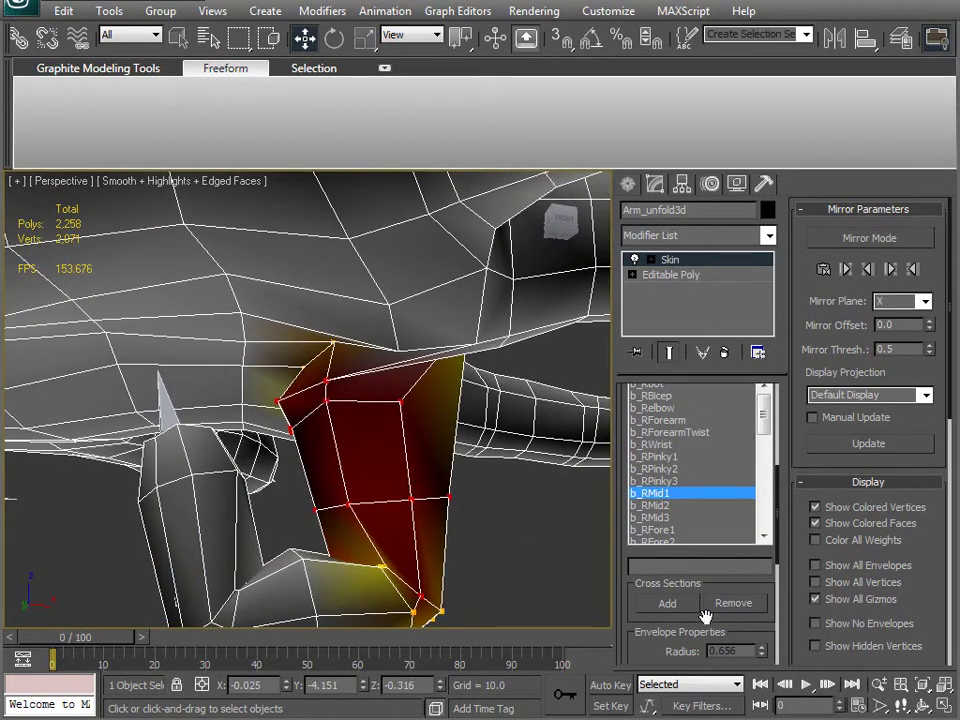
{"action": "scroll", "coordinate": [642, 601], "scroll_direction": "down", "scroll_amount": 2}
{"action": "scroll", "coordinate": [642, 601], "scroll_direction": "down", "scroll_amount": 2}
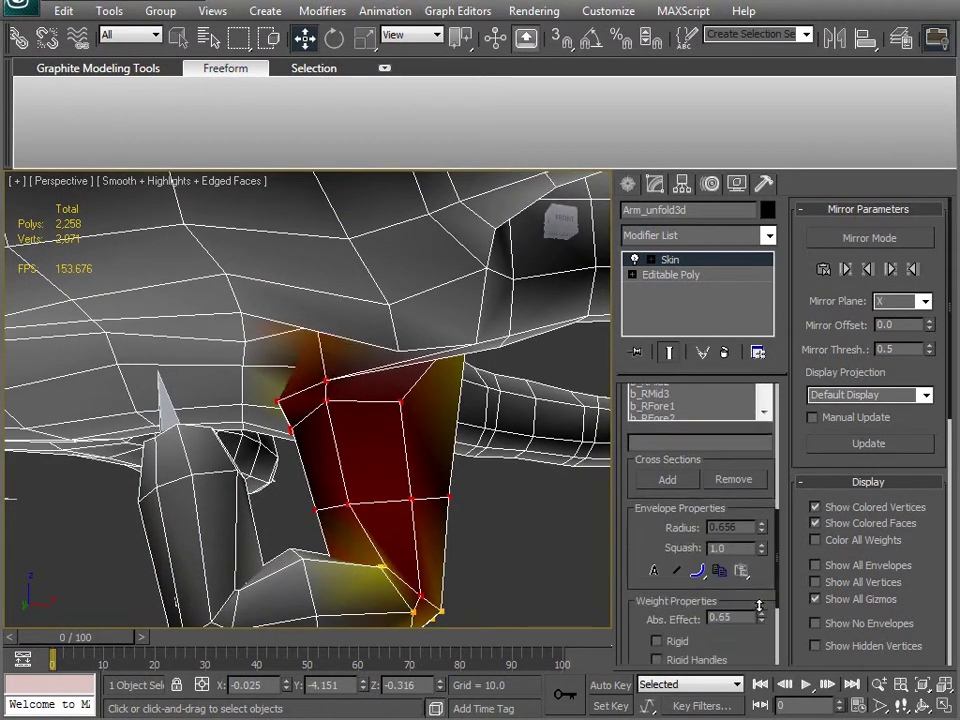
{"action": "left_click_drag", "start_coordinate": [753, 594], "coordinate": [753, 606]}
Lower the b_RMid1 weights of the neighbouring crease vertices at the middle finger's base, using about 0.41
{"action": "middle_click_drag", "start_coordinate": [410, 445], "coordinate": [304, 394], "text": "alt"}
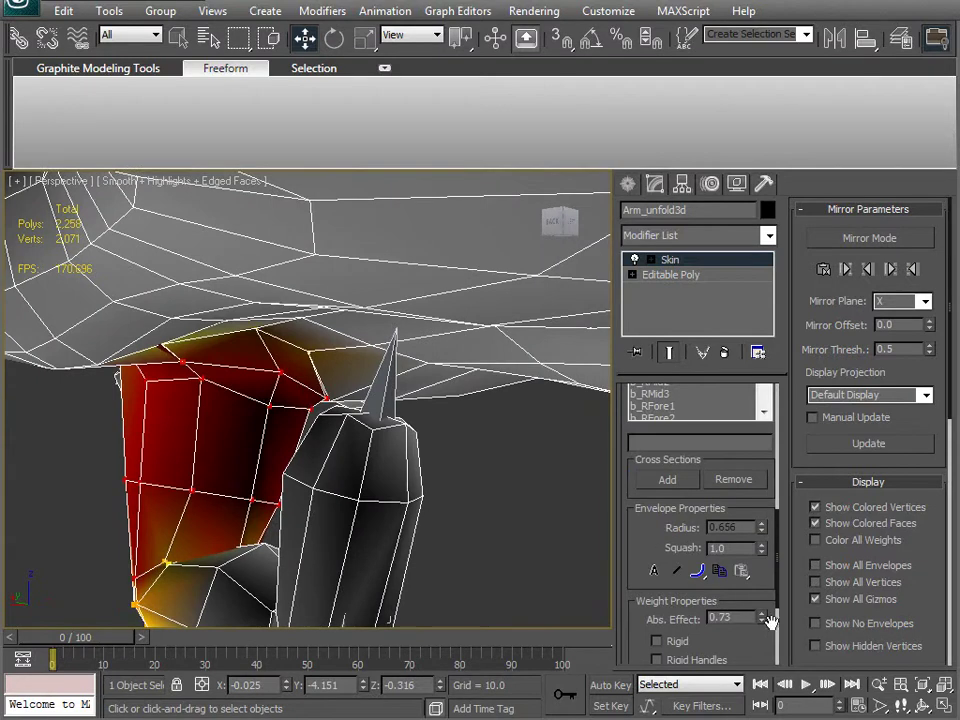
{"action": "left_click_drag", "start_coordinate": [762, 621], "coordinate": [762, 633]}
{"action": "middle_click_drag", "start_coordinate": [592, 547], "coordinate": [305, 397], "text": "alt"}
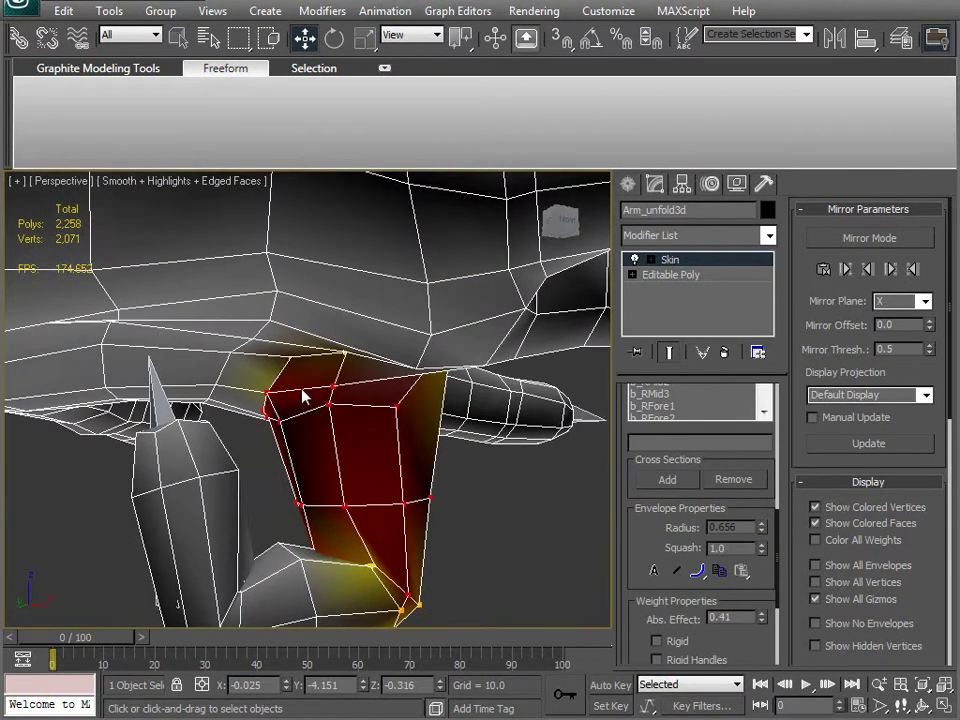
{"action": "left_click", "coordinate": [762, 622]}
{"action": "middle_click_drag", "start_coordinate": [441, 467], "coordinate": [326, 414], "text": "alt"}
Raise the b_RWrist weights of the web vertices beside the middle finger's base knuckle, using about 0.67
{"action": "scroll", "coordinate": [249, 493], "scroll_direction": "down", "scroll_amount": 6}
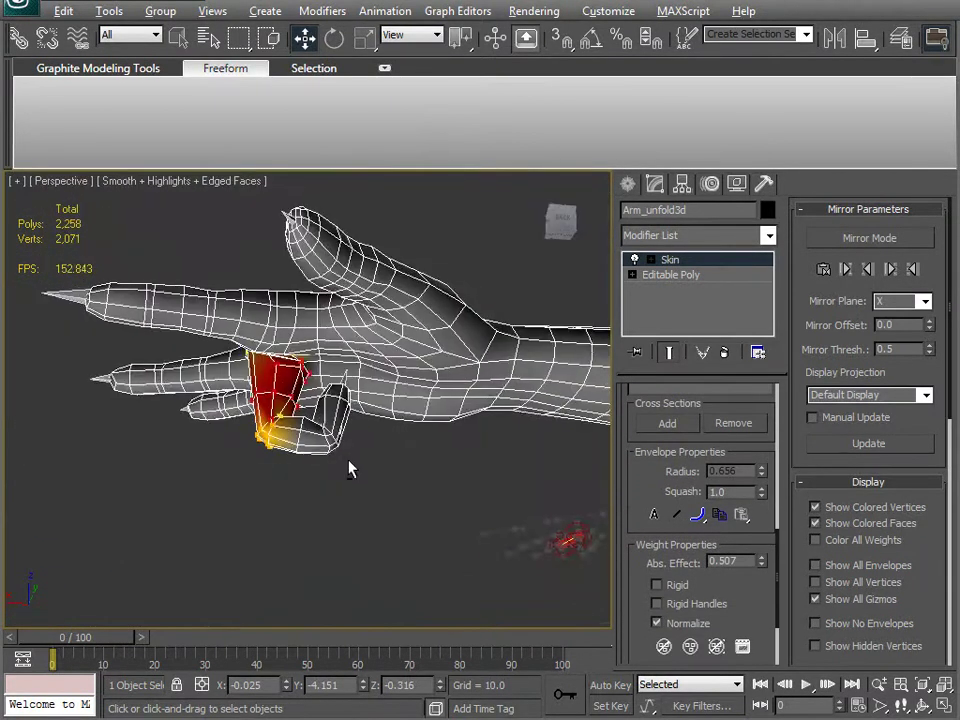
{"action": "middle_click_drag", "start_coordinate": [249, 493], "coordinate": [354, 484], "text": "alt"}
{"action": "scroll", "coordinate": [354, 484], "scroll_direction": "up", "scroll_amount": 8}
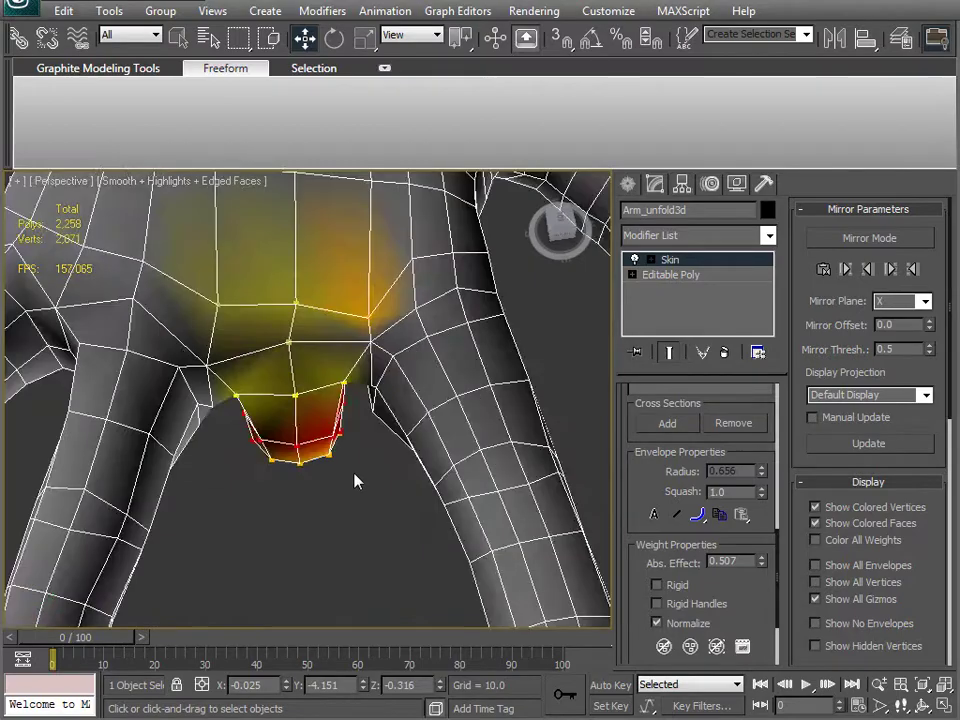
{"action": "middle_click_drag", "start_coordinate": [278, 494], "coordinate": [366, 519], "text": "alt"}
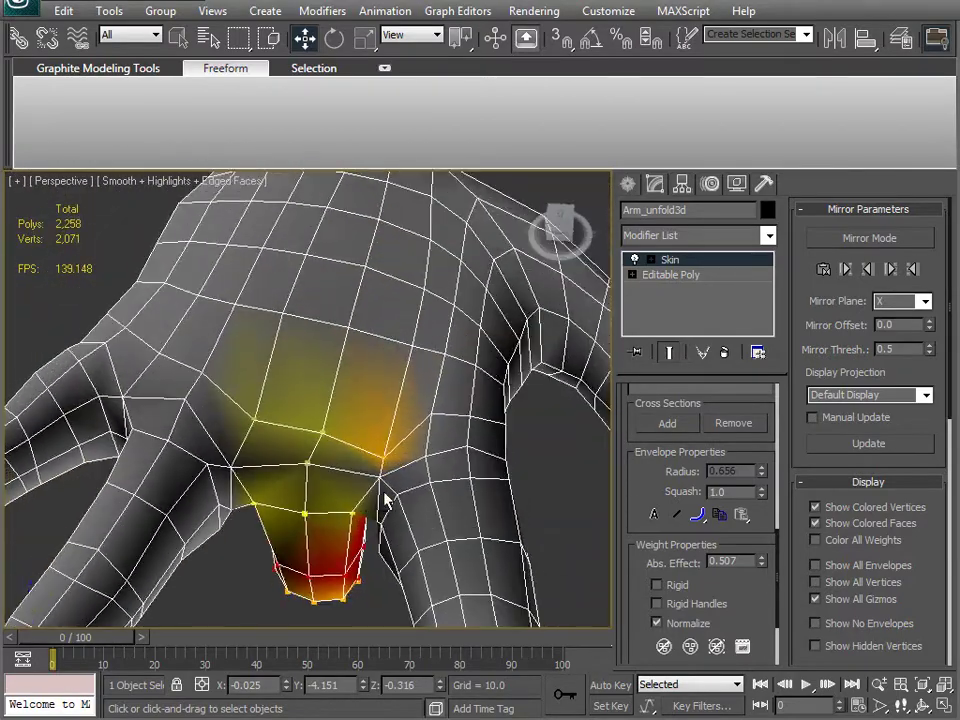
{"action": "middle_click_drag", "start_coordinate": [383, 457], "coordinate": [440, 505], "text": "alt"}
{"action": "scroll", "coordinate": [638, 468], "scroll_direction": "up", "scroll_amount": 6}
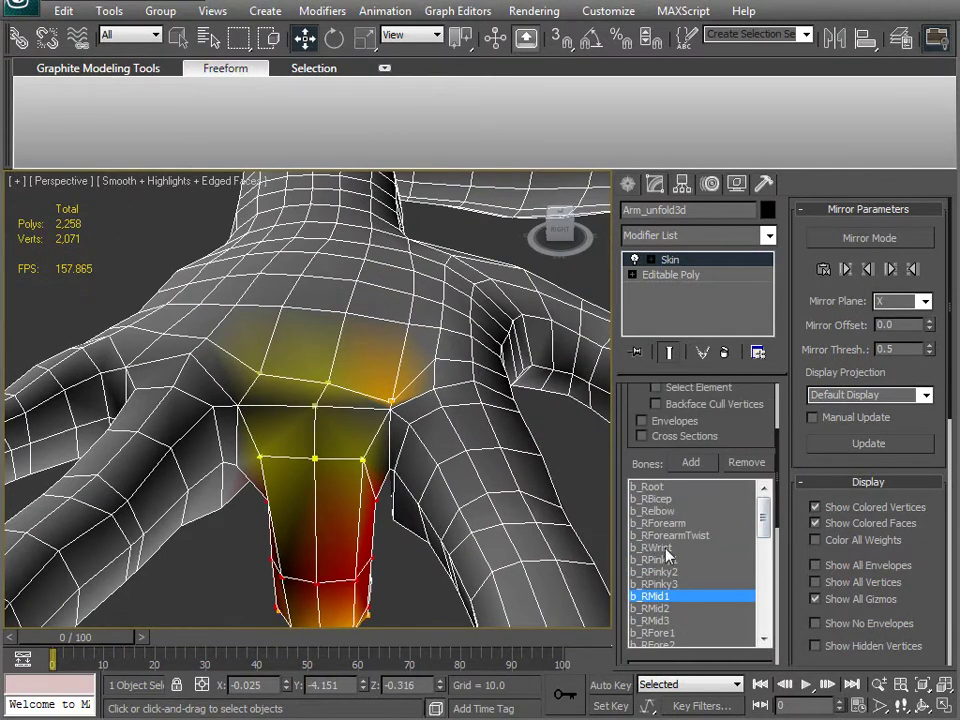
{"action": "left_click", "coordinate": [660, 548]}
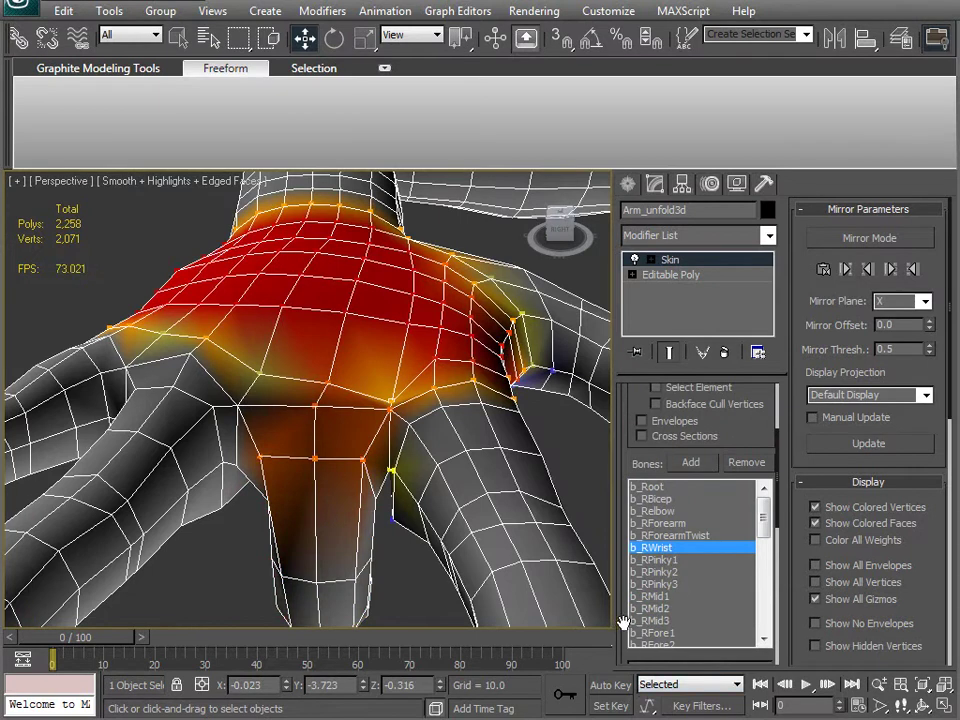
{"action": "left_click_drag", "start_coordinate": [623, 622], "coordinate": [635, 373]}
{"action": "left_click_drag", "start_coordinate": [759, 591], "coordinate": [763, 573]}
{"action": "middle_click_drag", "start_coordinate": [420, 540], "coordinate": [248, 510], "text": "alt"}
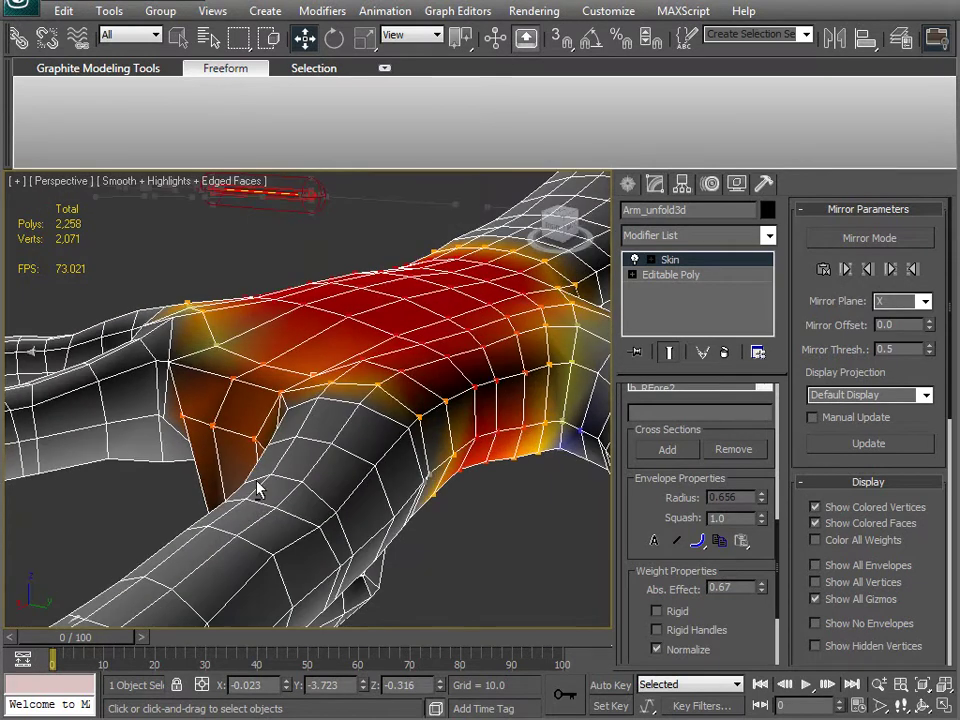
{"action": "left_click_drag", "start_coordinate": [759, 598], "coordinate": [759, 562]}
{"action": "middle_click_drag", "start_coordinate": [382, 508], "coordinate": [240, 430], "text": "alt"}
{"action": "middle_click_drag", "start_coordinate": [265, 465], "coordinate": [258, 303], "text": "alt"}
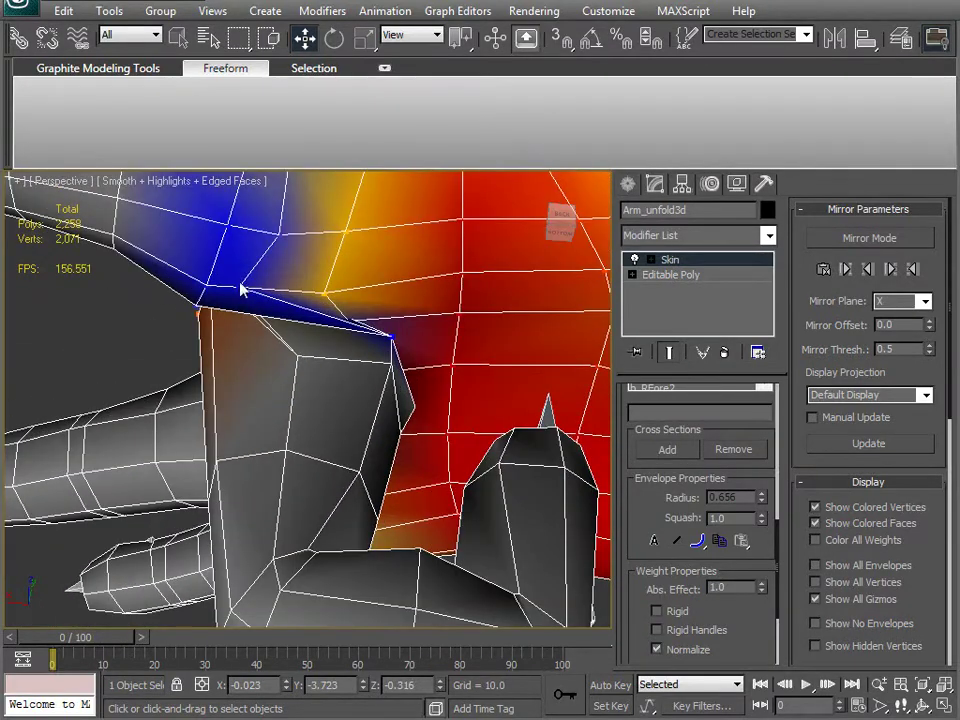
Raise the b_RMid1 weight of the palm-side vertex just above the middle finger's base crease to about 0.24
{"action": "left_click_drag", "start_coordinate": [651, 510], "coordinate": [634, 599]}
{"action": "left_click", "coordinate": [654, 462]}
{"action": "middle_click_drag", "start_coordinate": [317, 519], "coordinate": [334, 430], "text": "alt"}
{"action": "scroll", "coordinate": [630, 603], "scroll_direction": "down", "scroll_amount": 5}
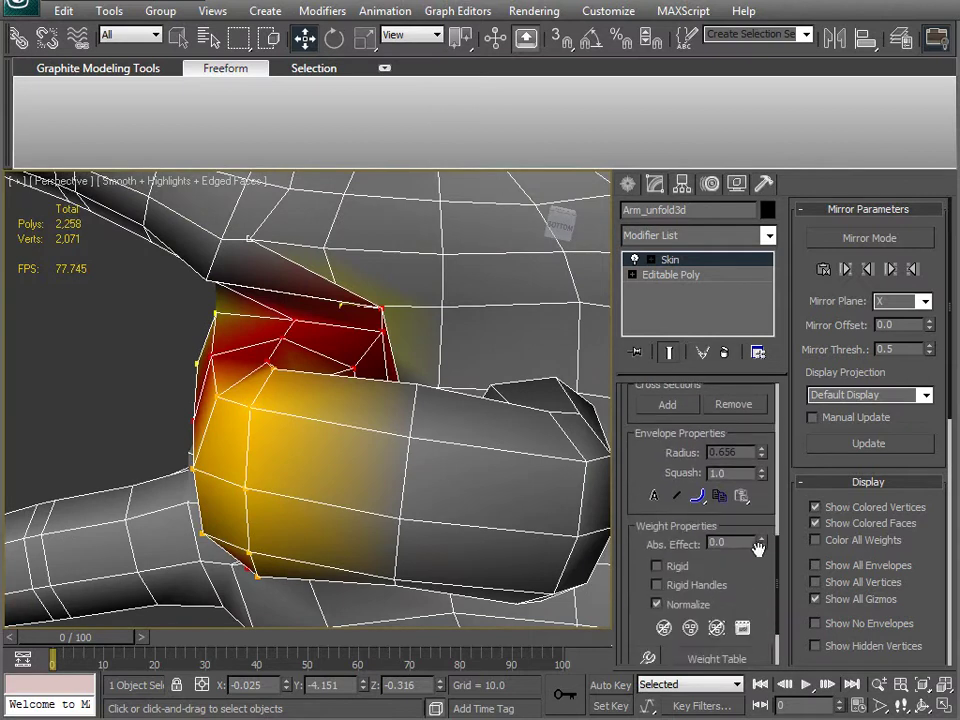
{"action": "left_click_drag", "start_coordinate": [762, 545], "coordinate": [761, 525]}
{"action": "middle_click_drag", "start_coordinate": [385, 345], "coordinate": [281, 371], "text": "alt"}
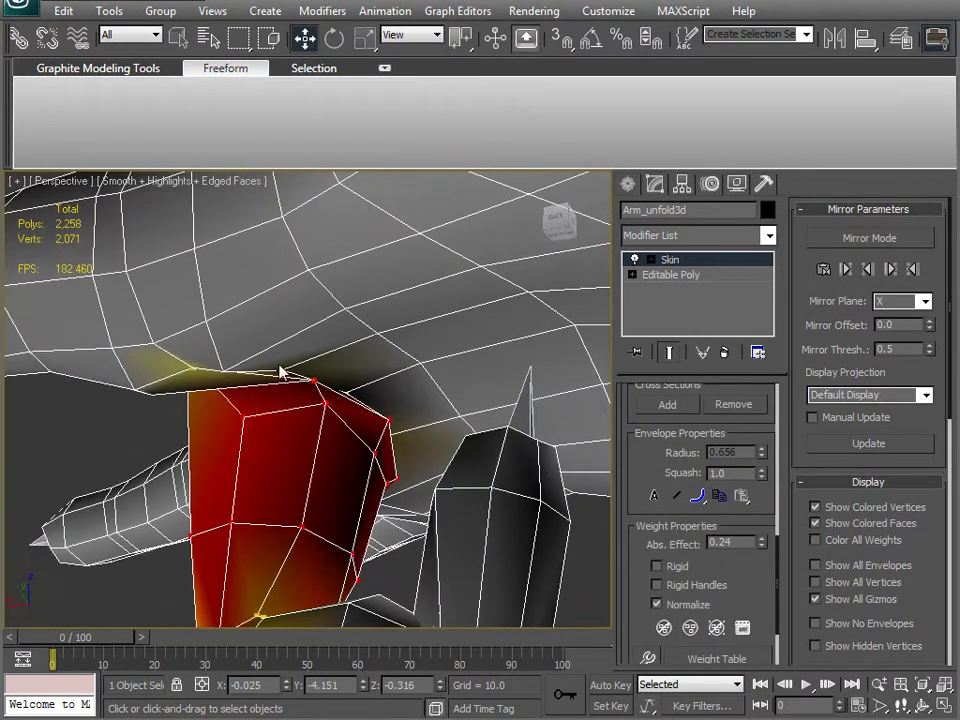
Raise the b_RMid1 weights of the next palm-side vertices along the middle finger's base, using about 0.3 and 0.38
{"action": "middle_click_drag", "start_coordinate": [268, 448], "coordinate": [355, 438], "text": "alt"}
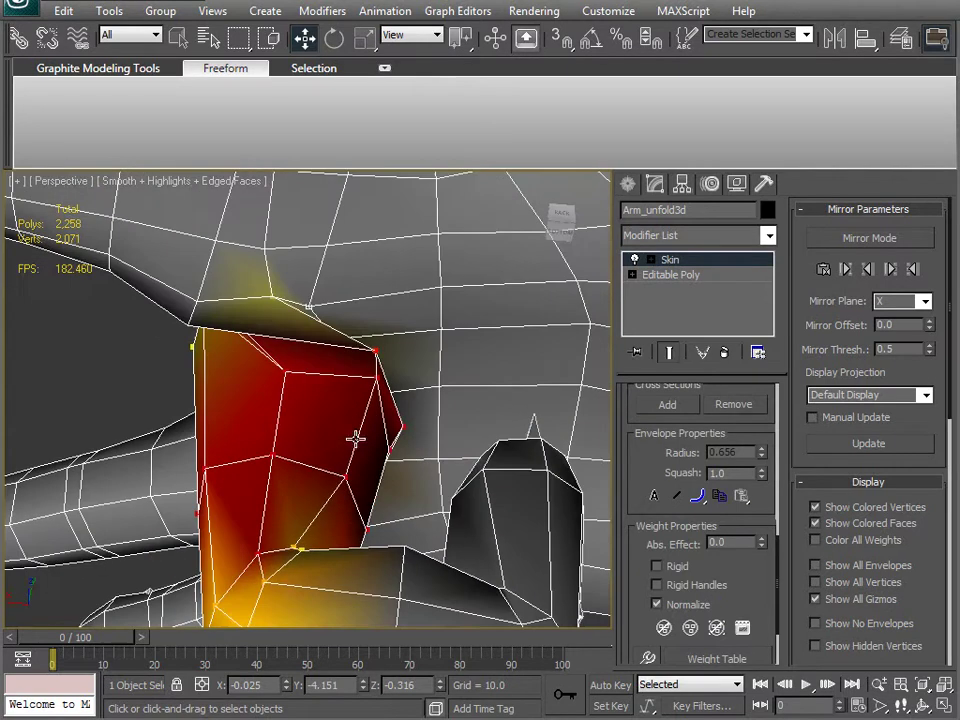
{"action": "left_click_drag", "start_coordinate": [760, 545], "coordinate": [761, 529]}
{"action": "middle_click_drag", "start_coordinate": [347, 376], "coordinate": [298, 446], "text": "alt"}
{"action": "scroll", "coordinate": [330, 435], "scroll_direction": "up", "scroll_amount": 3}
{"action": "key", "text": "F3"}
{"action": "key", "text": "F3"}
{"action": "key", "text": "F3"}
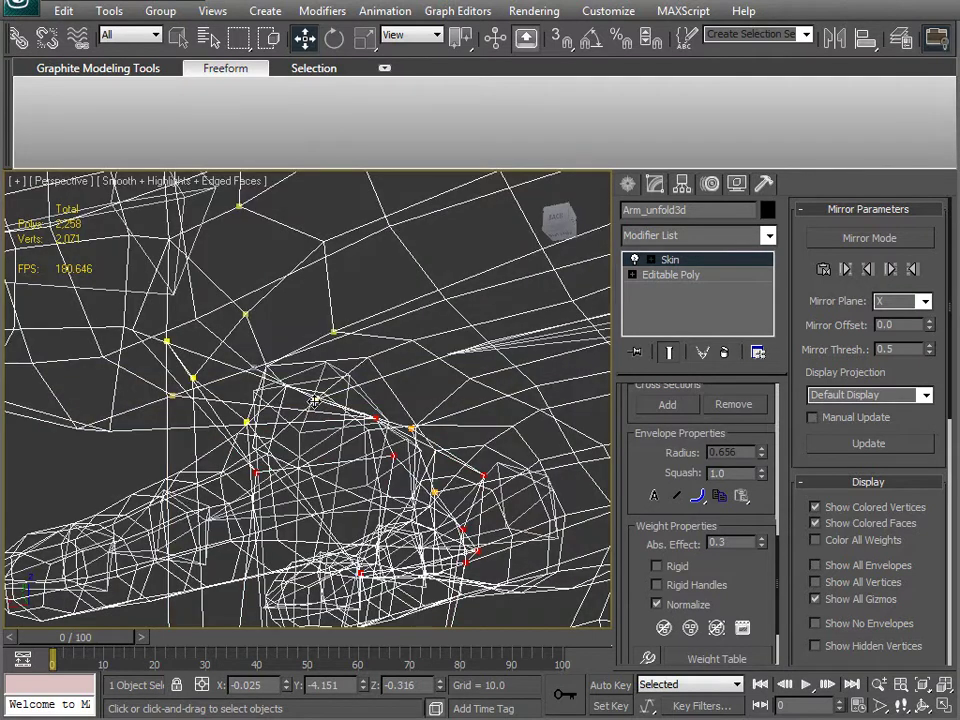
{"action": "key", "text": "F3"}
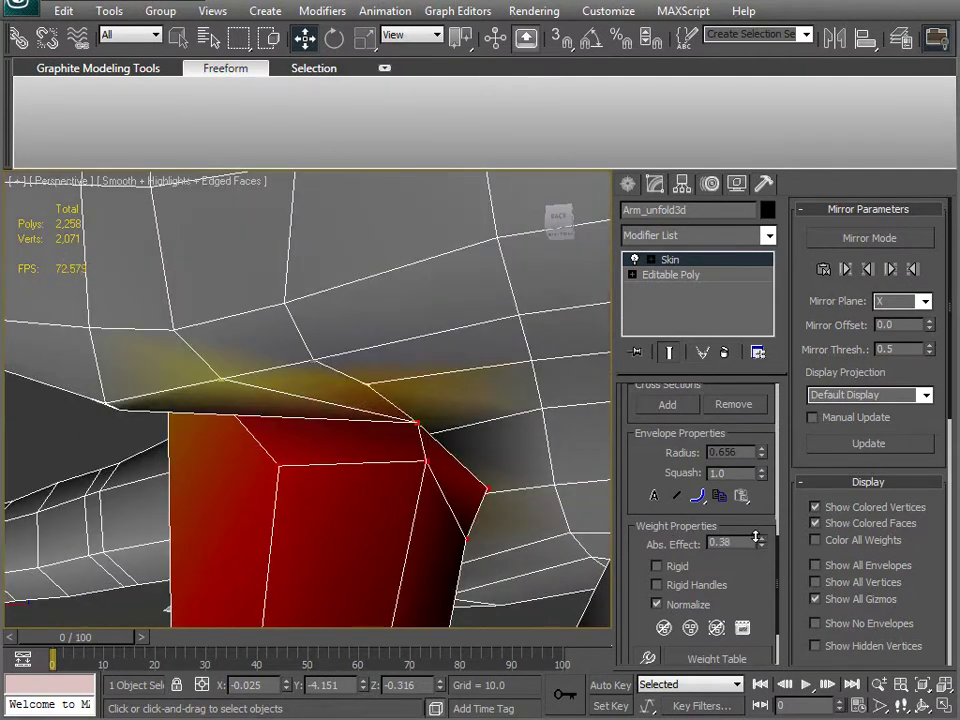
Raise the b_RMid1 weight of another vertex at the middle finger's base crease and finish envelope editing
{"action": "middle_click_drag", "start_coordinate": [384, 484], "coordinate": [443, 480], "text": "alt"}
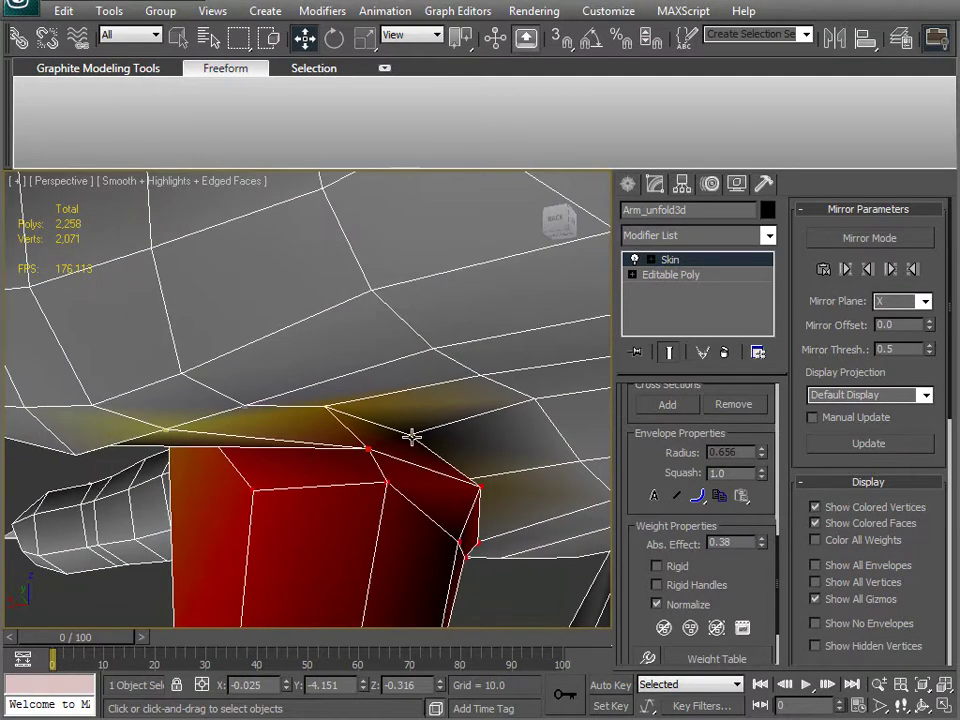
{"action": "middle_click_drag", "start_coordinate": [412, 435], "coordinate": [478, 490], "text": "alt"}
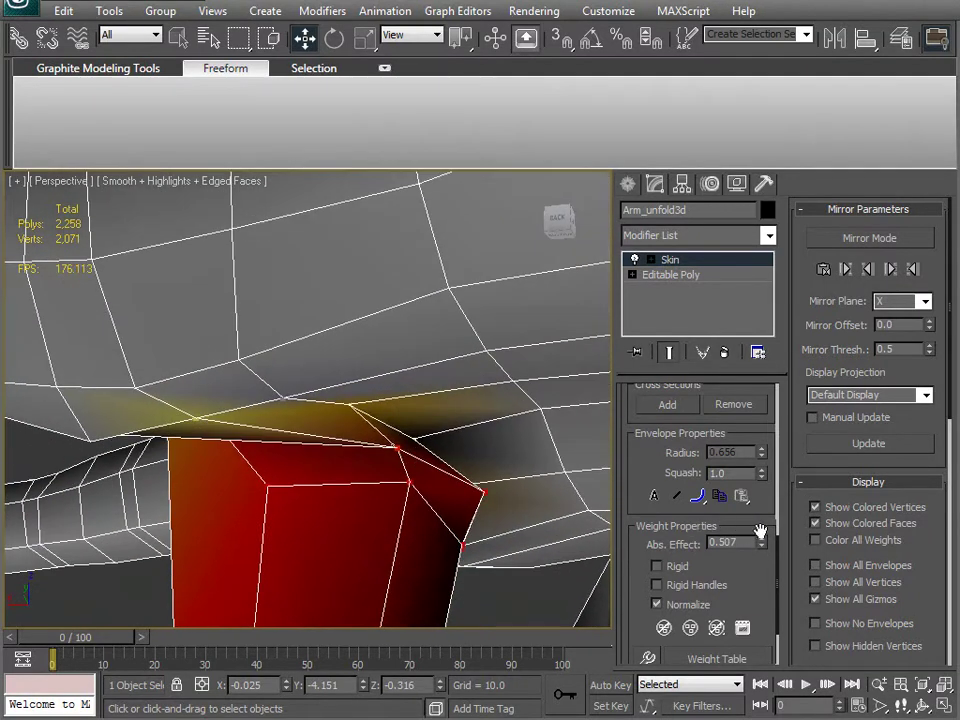
{"action": "left_click_drag", "start_coordinate": [760, 543], "coordinate": [760, 532]}
{"action": "middle_click_drag", "start_coordinate": [560, 535], "coordinate": [222, 455], "text": "alt"}
{"action": "scroll", "coordinate": [397, 441], "scroll_direction": "down", "scroll_amount": 4}
{"action": "left_click", "coordinate": [671, 262]}
Select b_Root with its entire bone hierarchy and return all the bones to the skin pose
{"action": "scroll", "coordinate": [224, 455], "scroll_direction": "down", "scroll_amount": 5}
{"action": "middle_click_drag", "start_coordinate": [302, 480], "coordinate": [380, 440], "text": "alt"}
{"action": "left_click", "coordinate": [428, 311]}
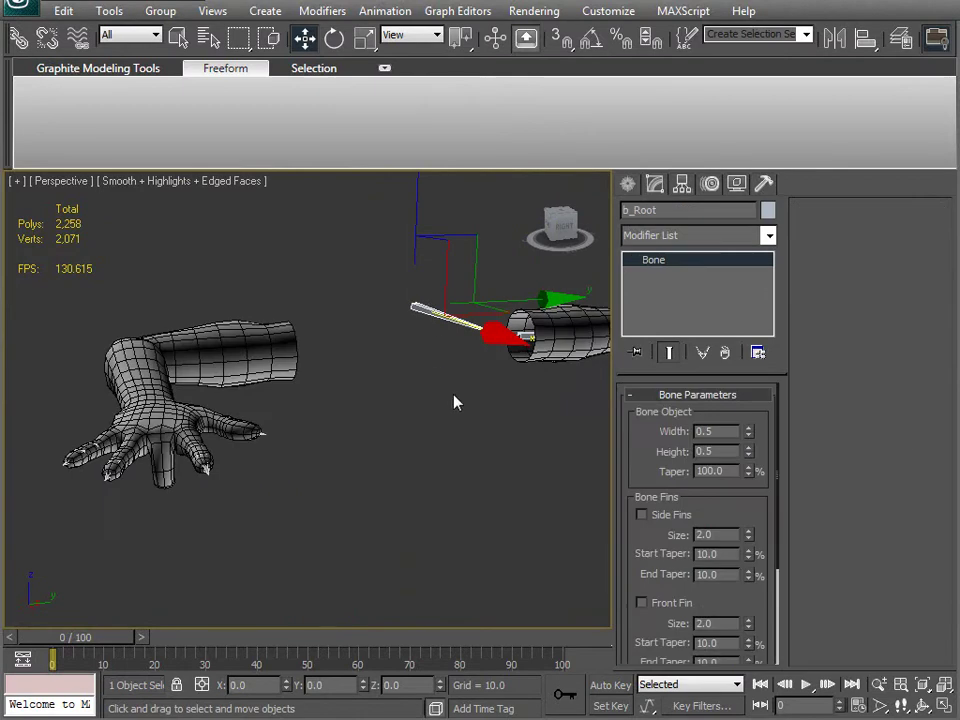
{"action": "key", "text": "ctrl+Page_Down"}
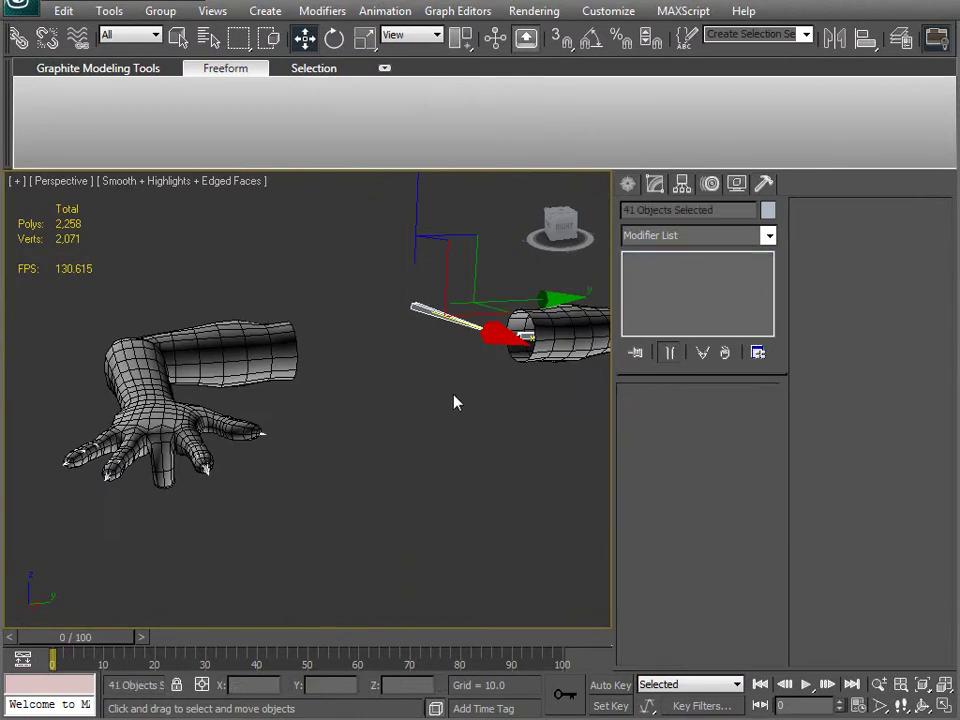
{"action": "left_click", "coordinate": [386, 11]}
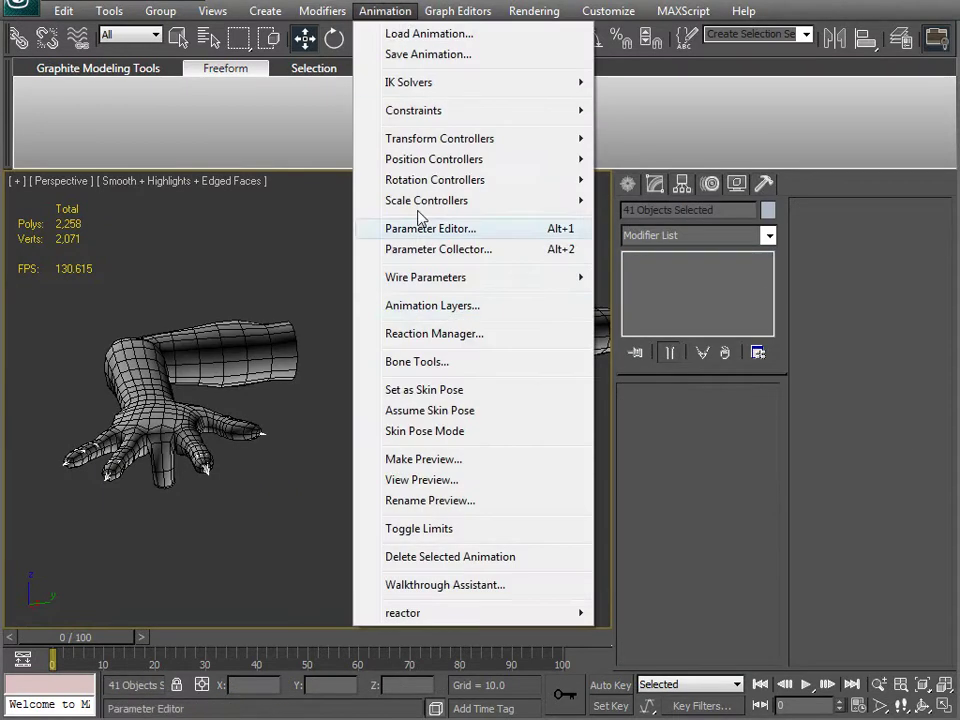
{"action": "left_click", "coordinate": [406, 415]}
Select b_RRing1 with its two child bones and rotate them together on their local axes to curl the ring finger
{"action": "middle_click_drag", "start_coordinate": [312, 368], "coordinate": [343, 392]}
{"action": "middle_click_drag", "start_coordinate": [160, 385], "coordinate": [386, 246]}
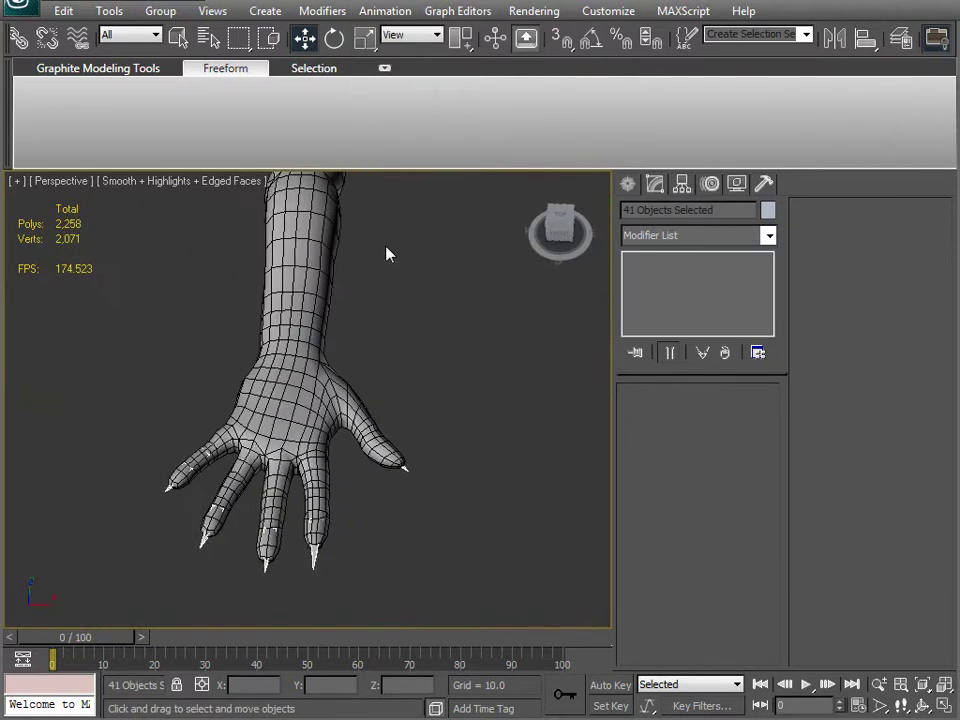
{"action": "left_click", "coordinate": [205, 541]}
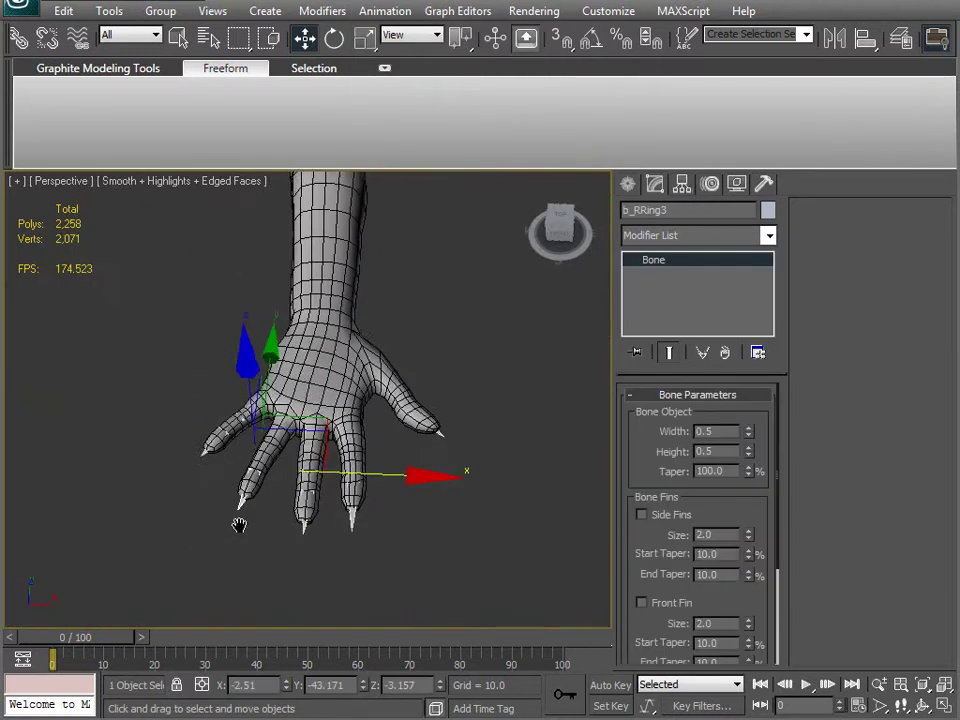
{"action": "key", "text": "e"}
{"action": "middle_click_drag", "start_coordinate": [285, 506], "coordinate": [246, 414], "text": "alt"}
{"action": "key", "text": "Page_Up"}
{"action": "key", "text": "Page_Up"}
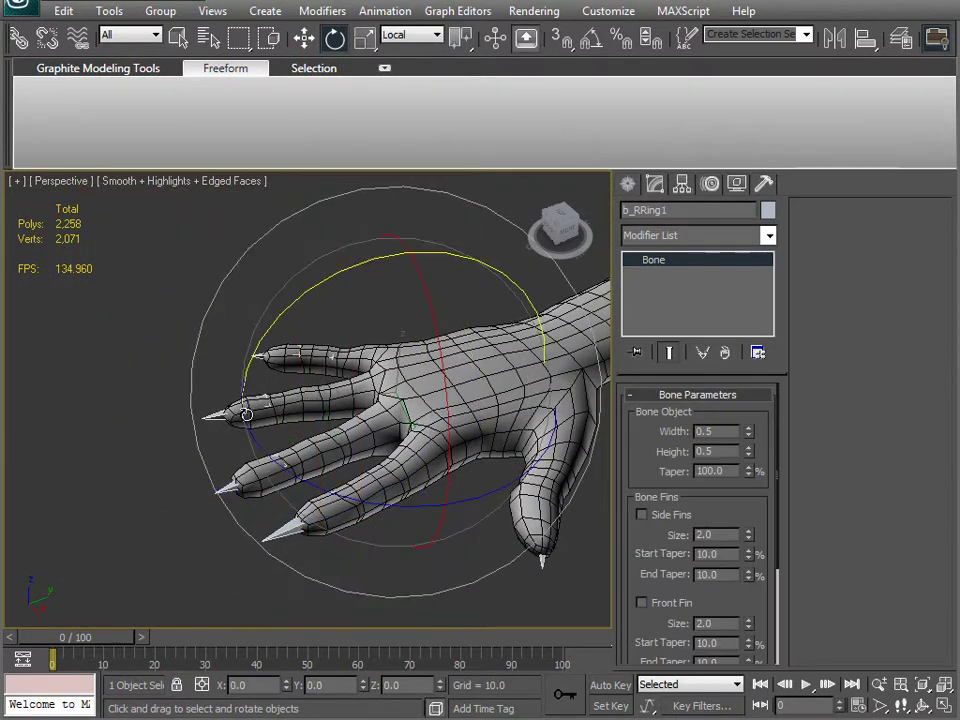
{"action": "key", "text": "ctrl+Page_Down"}
{"action": "left_click_drag", "start_coordinate": [364, 263], "coordinate": [295, 305]}
Rotate the three ring-finger bones further so the finger bends tightly toward the palm
{"action": "mouse_move", "coordinate": [334, 438]}
{"action": "middle_mouse_down", "text": "alt"}
{"action": "mouse_move", "coordinate": [360, 349]}
{"action": "mouse_move", "coordinate": [336, 341]}
{"action": "mouse_move", "coordinate": [328, 373]}
{"action": "mouse_move", "coordinate": [274, 337]}
{"action": "mouse_move", "coordinate": [268, 392]}
{"action": "middle_mouse_up", "text": "alt"}
{"action": "key", "text": "F3"}
{"action": "left_click_drag", "start_coordinate": [268, 392], "coordinate": [332, 411]}
{"action": "middle_click_drag", "start_coordinate": [332, 411], "coordinate": [441, 369], "text": "alt"}
{"action": "key", "text": "F3"}
Edit the arm mesh's skin envelopes and raise the b_RWrist weight of the two stretched ring-knuckle vertices to 0.92
{"action": "scroll", "coordinate": [289, 470], "scroll_direction": "up", "scroll_amount": 5}
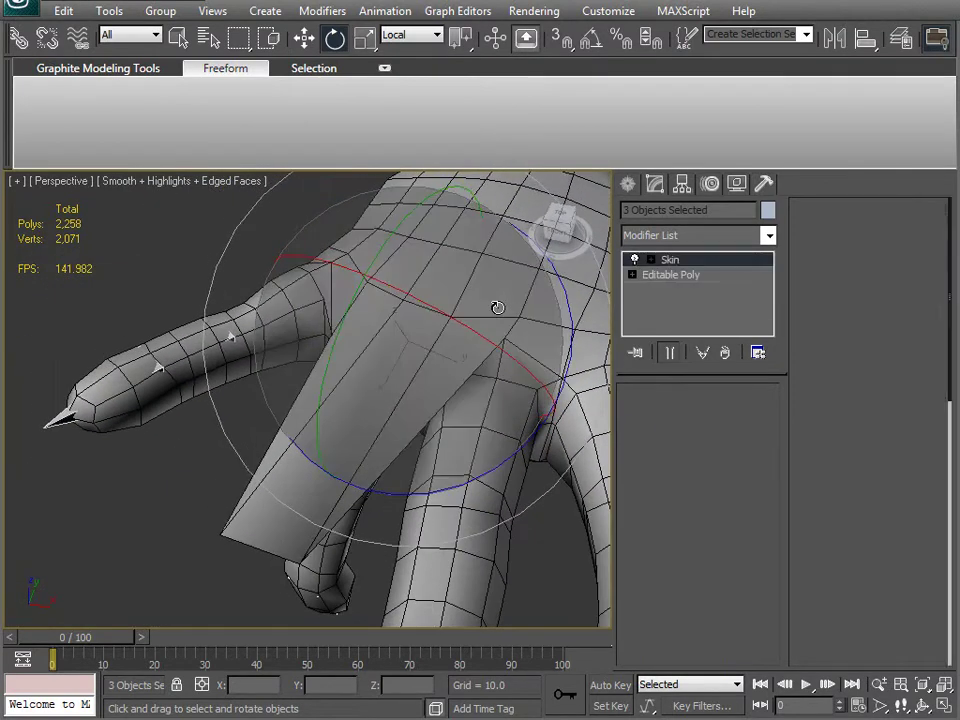
{"action": "left_click", "coordinate": [497, 307]}
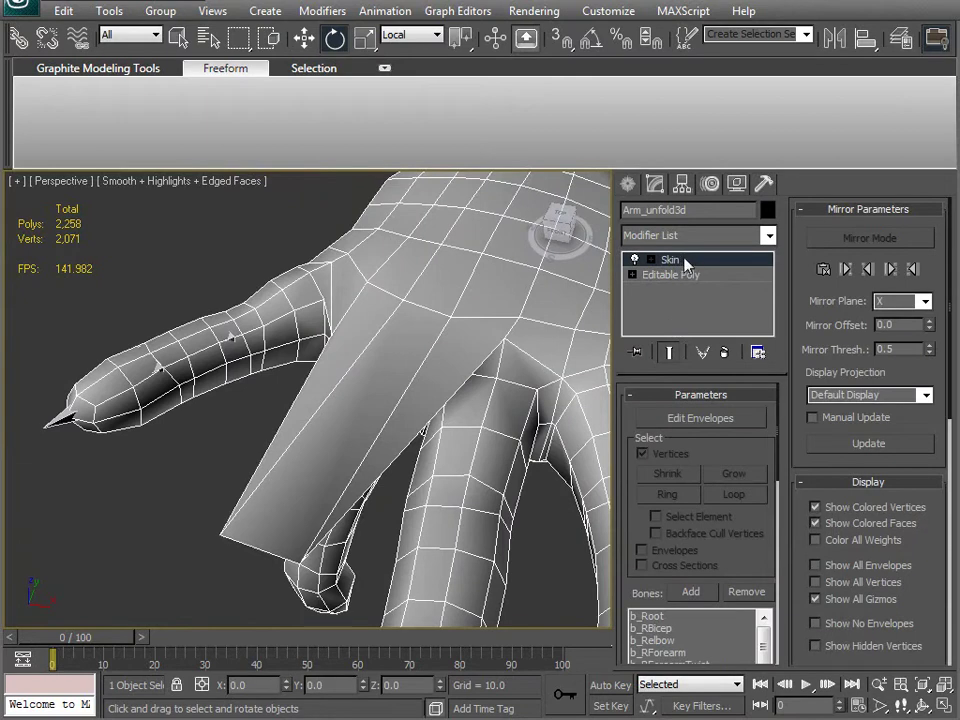
{"action": "left_click", "coordinate": [708, 418]}
{"action": "left_click_drag", "start_coordinate": [732, 610], "coordinate": [660, 450]}
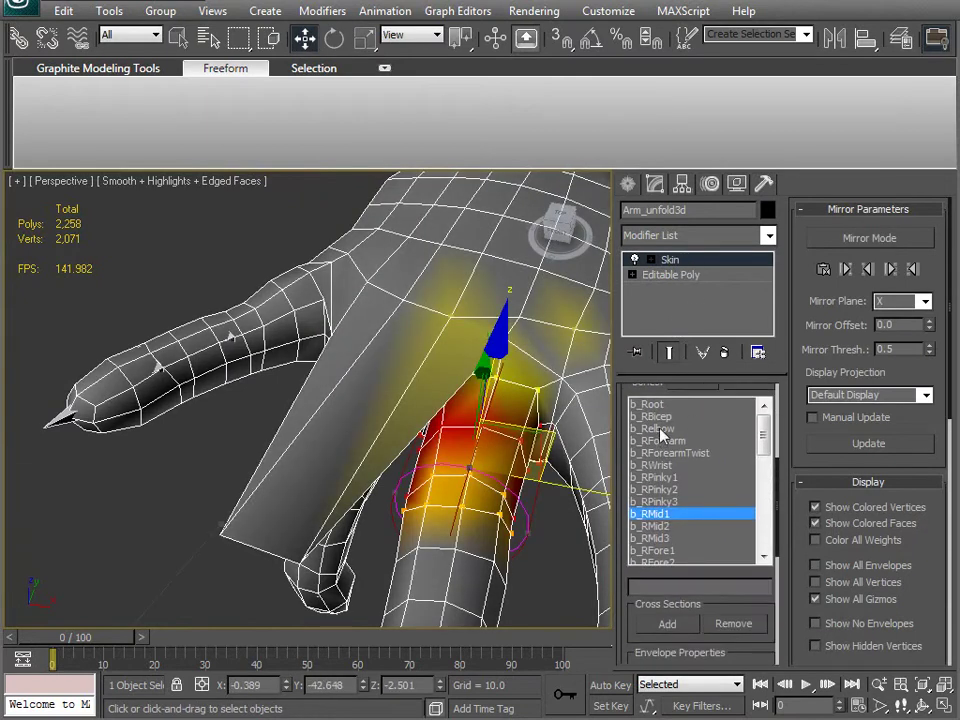
{"action": "left_click", "coordinate": [671, 466]}
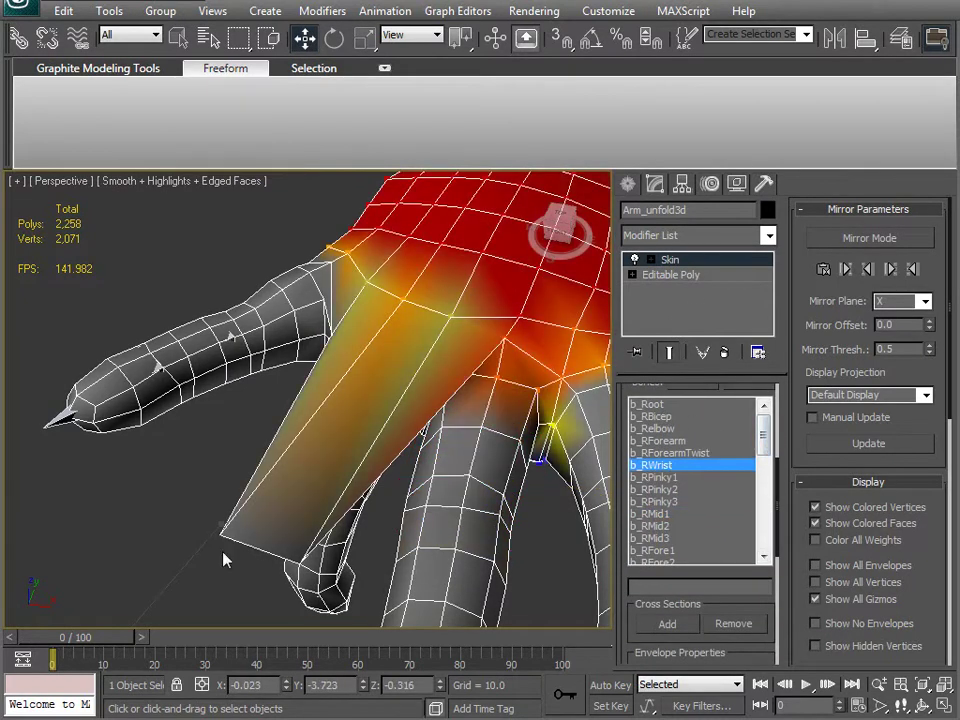
{"action": "left_click", "coordinate": [221, 533]}
{"action": "middle_click_drag", "start_coordinate": [303, 568], "coordinate": [57, 450], "text": "alt"}
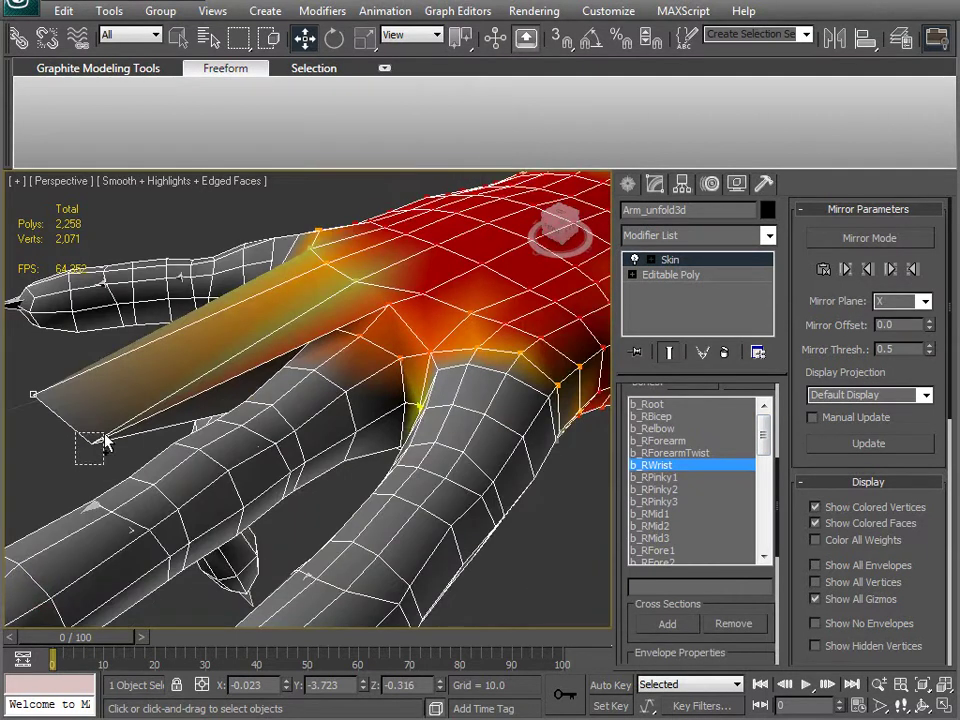
{"action": "left_click_drag", "start_coordinate": [741, 643], "coordinate": [764, 486]}
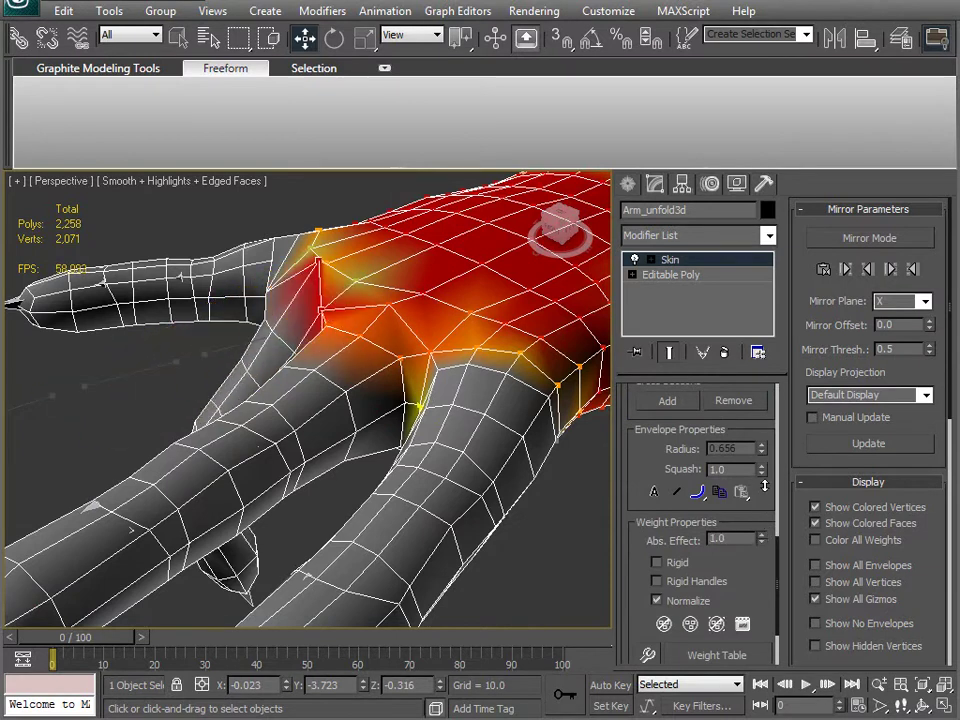
Raise the b_RWrist weights of further vertices just below the ring finger's knuckle
{"action": "middle_click_drag", "start_coordinate": [290, 425], "coordinate": [332, 430], "text": "alt"}
{"action": "scroll", "coordinate": [332, 430], "scroll_direction": "up", "scroll_amount": 3}
{"action": "middle_click_drag", "start_coordinate": [398, 440], "coordinate": [246, 343]}
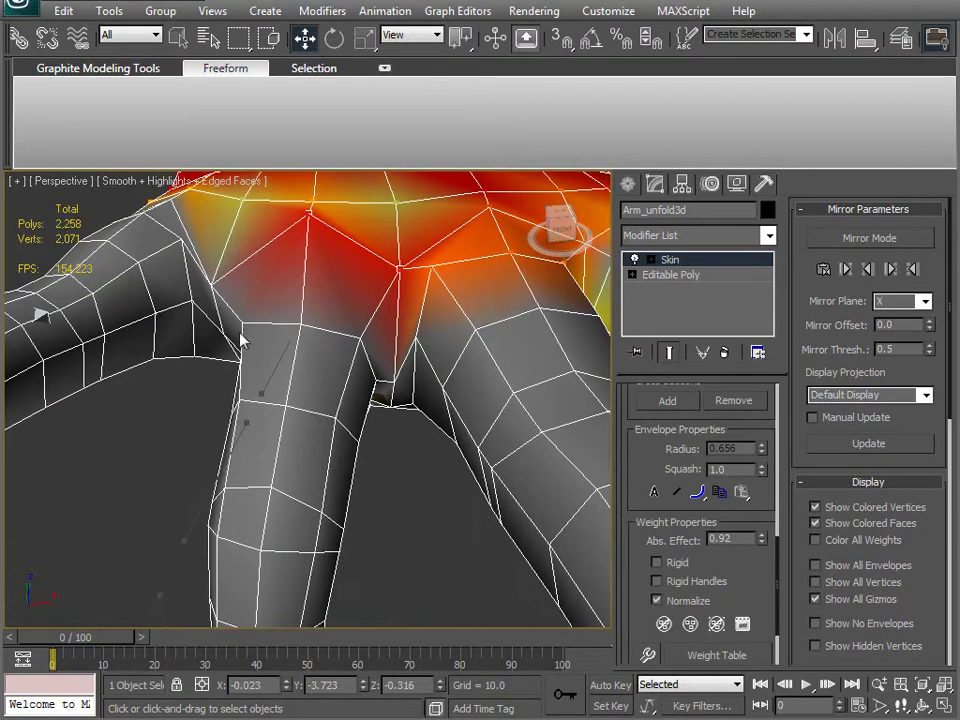
{"action": "left_click", "coordinate": [300, 325]}
{"action": "left_click_drag", "start_coordinate": [763, 538], "coordinate": [764, 523]}
{"action": "middle_click_drag", "start_coordinate": [372, 462], "coordinate": [430, 365], "text": "alt"}
{"action": "left_click", "coordinate": [260, 403]}
{"action": "left_click_drag", "start_coordinate": [763, 538], "coordinate": [766, 500]}
{"action": "middle_click_drag", "start_coordinate": [400, 450], "coordinate": [291, 443], "text": "alt"}
Choose b_RRing1 and raise its weight on the weakly influenced vertex at the ring finger's base to about 0.56
{"action": "left_click_drag", "start_coordinate": [631, 418], "coordinate": [652, 649]}
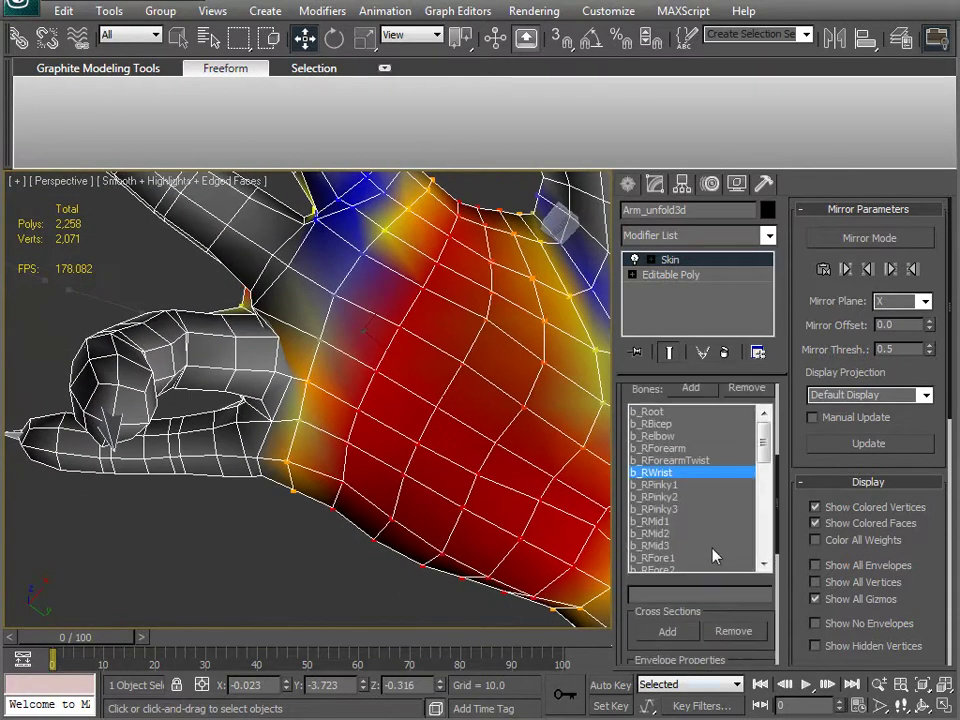
{"action": "scroll", "coordinate": [762, 472], "scroll_direction": "down", "scroll_amount": 2}
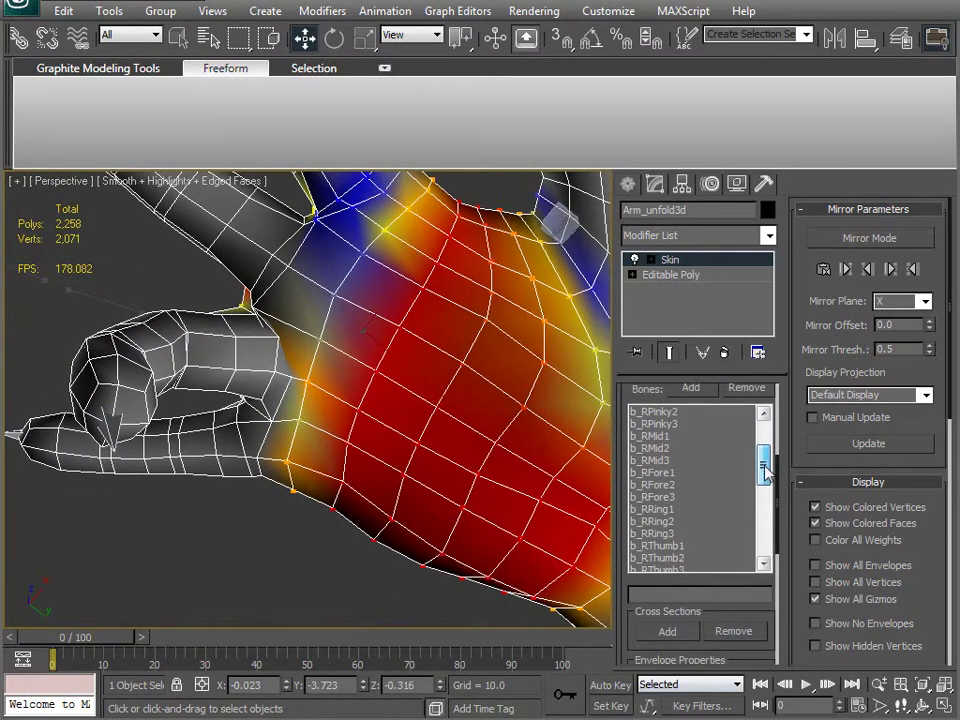
{"action": "middle_click_drag", "start_coordinate": [240, 459], "coordinate": [369, 463], "text": "alt"}
{"action": "scroll", "coordinate": [280, 461], "scroll_direction": "up", "scroll_amount": 2}
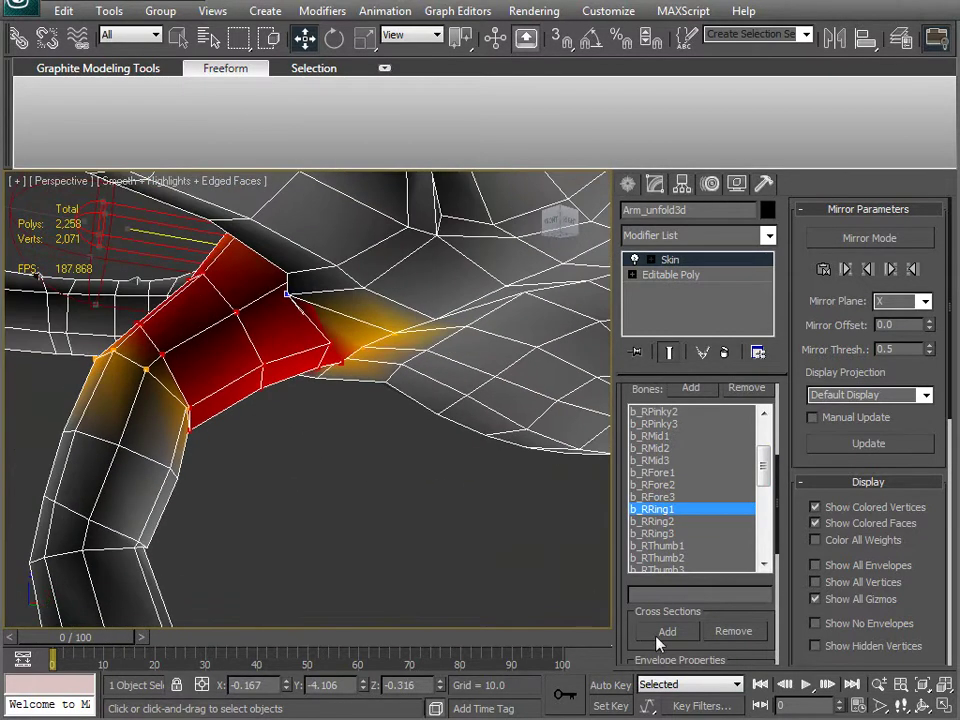
{"action": "left_click_drag", "start_coordinate": [638, 655], "coordinate": [630, 443]}
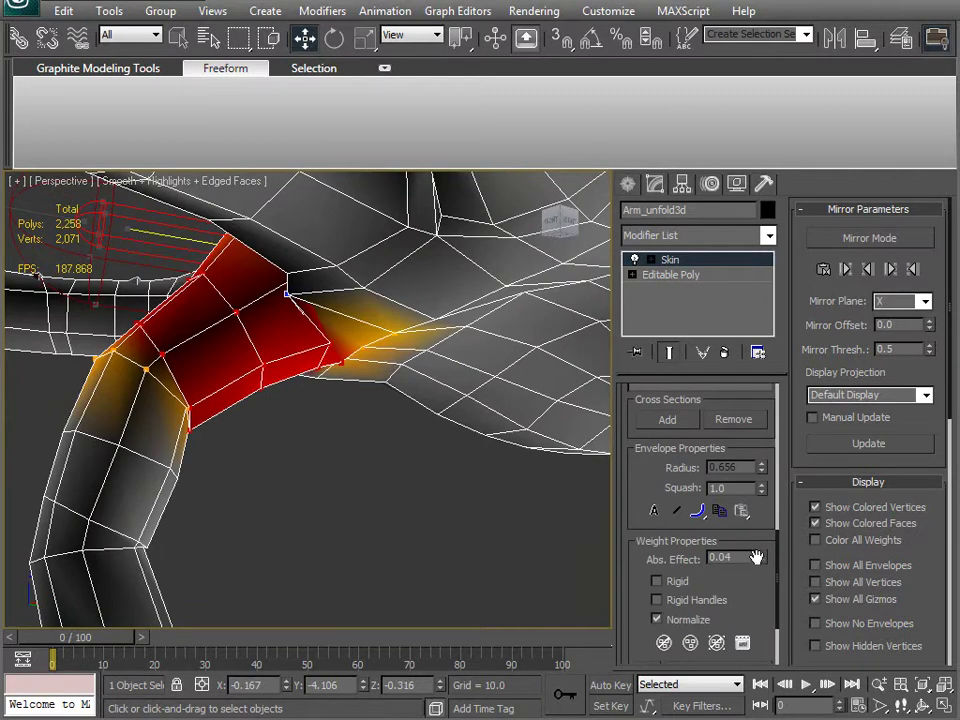
{"action": "left_click_drag", "start_coordinate": [762, 556], "coordinate": [761, 535]}
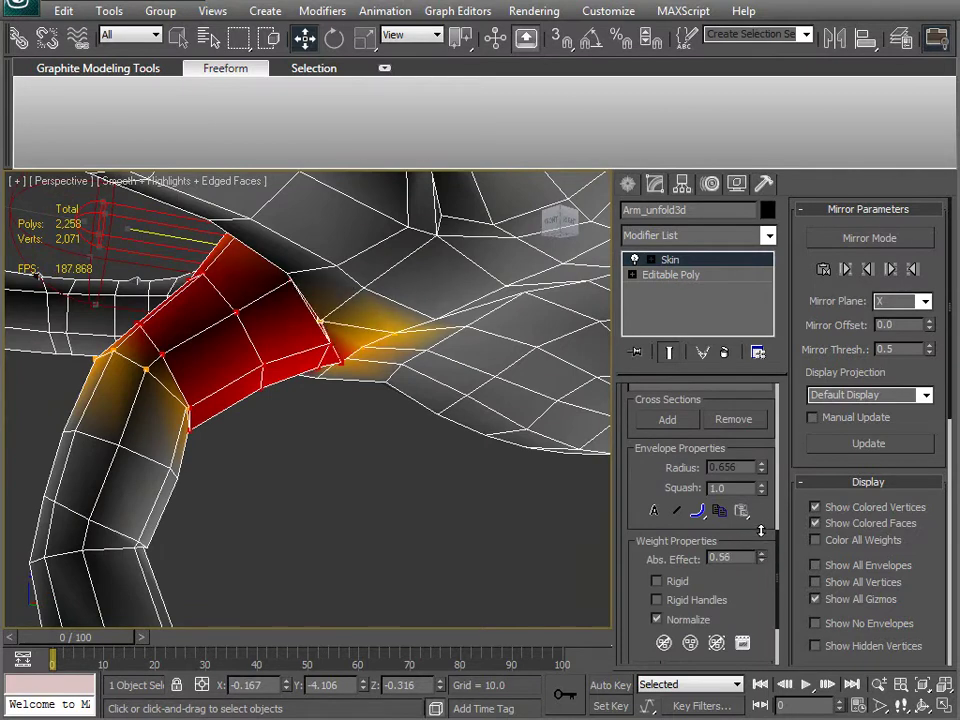
Set the b_RRing1 weight of the side vertex at the crease between b_RRing1 and b_RRing2 to 0.98
{"action": "middle_click_drag", "start_coordinate": [240, 240], "coordinate": [292, 465], "text": "alt"}
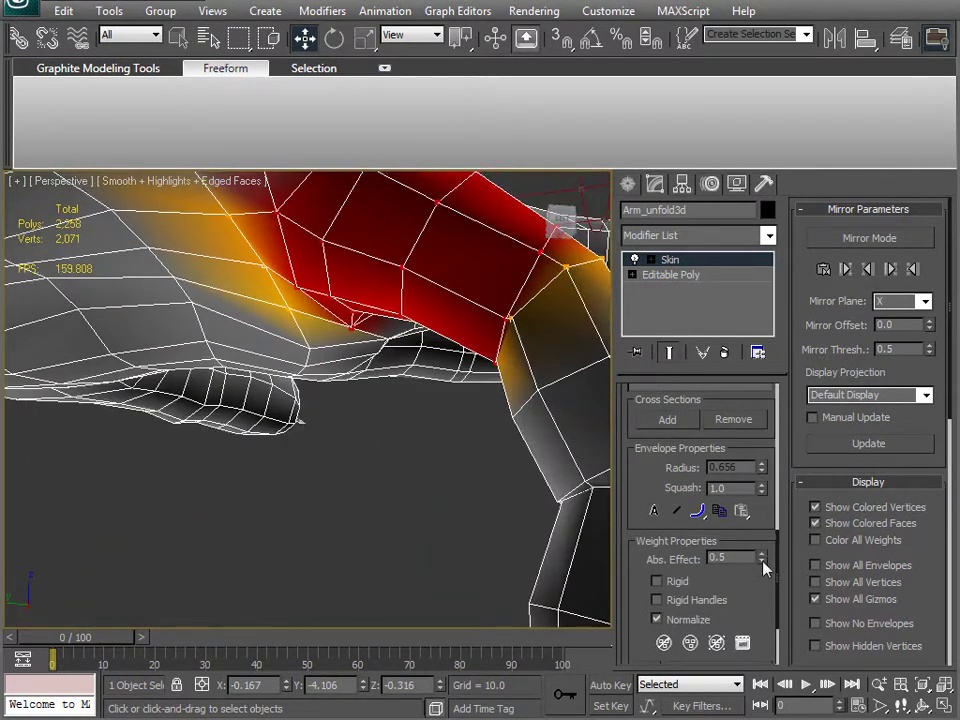
{"action": "left_click_drag", "start_coordinate": [762, 560], "coordinate": [759, 528]}
{"action": "middle_click_drag", "start_coordinate": [317, 407], "coordinate": [388, 333], "text": "alt"}
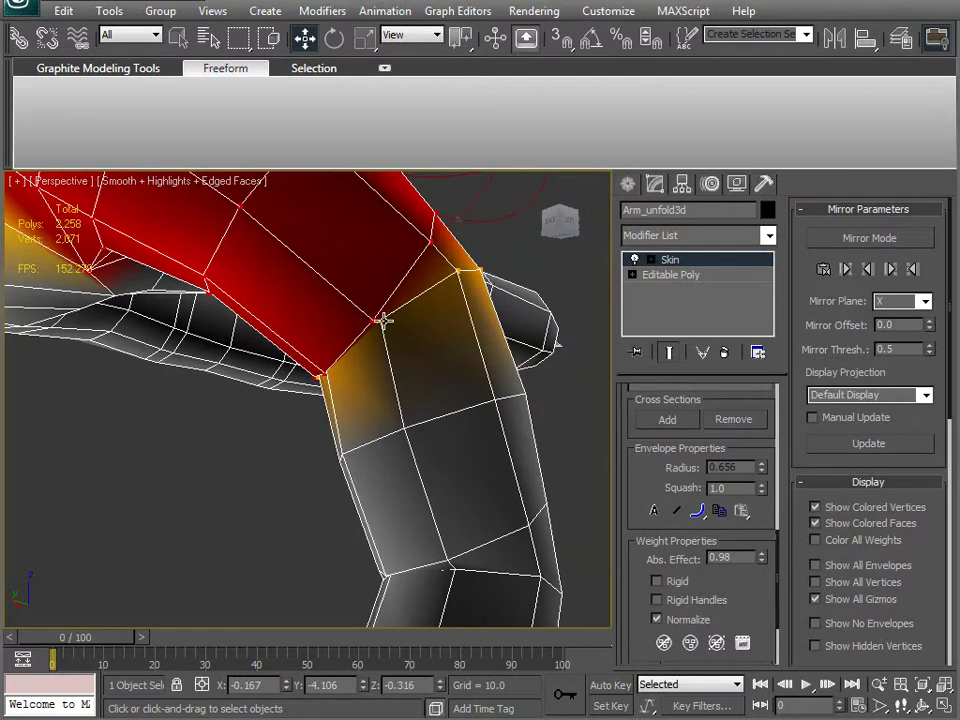
Select the inner crease vertices at the ring finger's first bend, checking them in wireframe, and raise their b_RRing1 weight
{"action": "middle_click_drag", "start_coordinate": [317, 405], "coordinate": [424, 399], "text": "alt"}
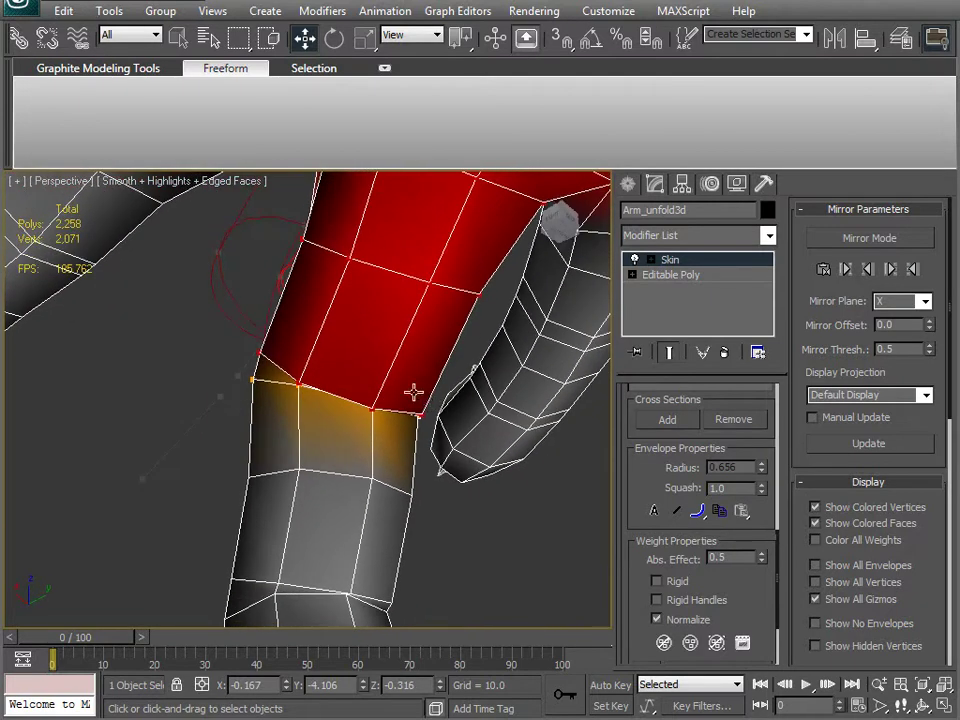
{"action": "key", "text": "F3"}
{"action": "middle_click_drag", "start_coordinate": [352, 455], "coordinate": [383, 465], "text": "alt"}
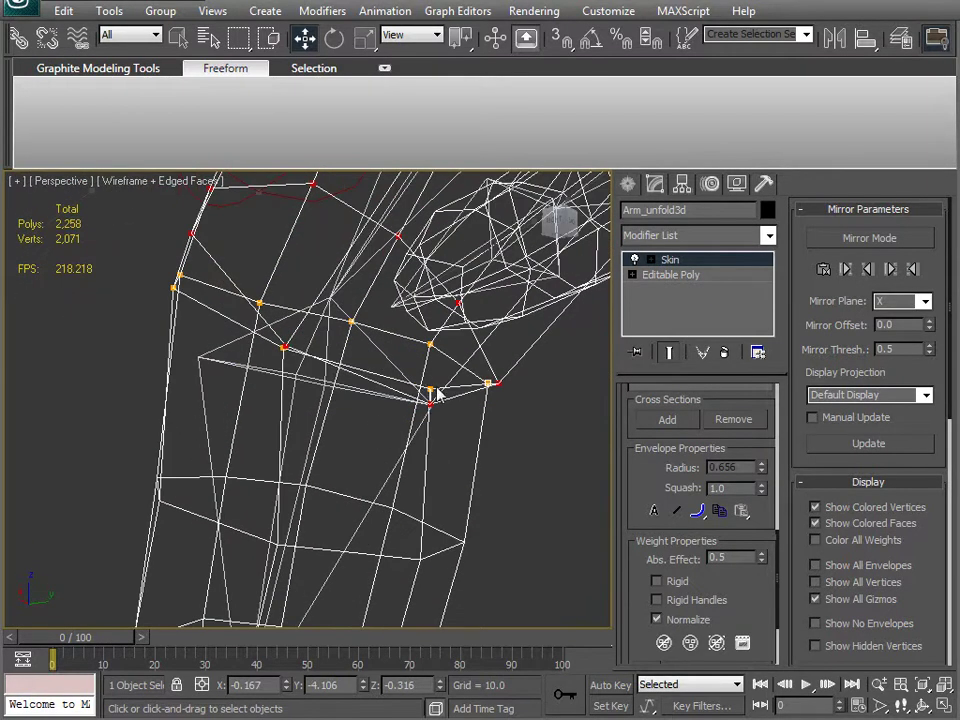
{"action": "mouse_move", "coordinate": [380, 414]}
{"action": "middle_mouse_down", "text": "alt"}
{"action": "mouse_move", "coordinate": [300, 454]}
{"action": "mouse_move", "coordinate": [280, 350]}
{"action": "mouse_move", "coordinate": [313, 424]}
{"action": "mouse_move", "coordinate": [511, 474]}
{"action": "middle_mouse_up", "text": "alt"}
{"action": "key", "text": "F3"}
{"action": "left_click_drag", "start_coordinate": [644, 476], "coordinate": [630, 527]}
{"action": "middle_click_drag", "start_coordinate": [305, 467], "coordinate": [355, 387]}
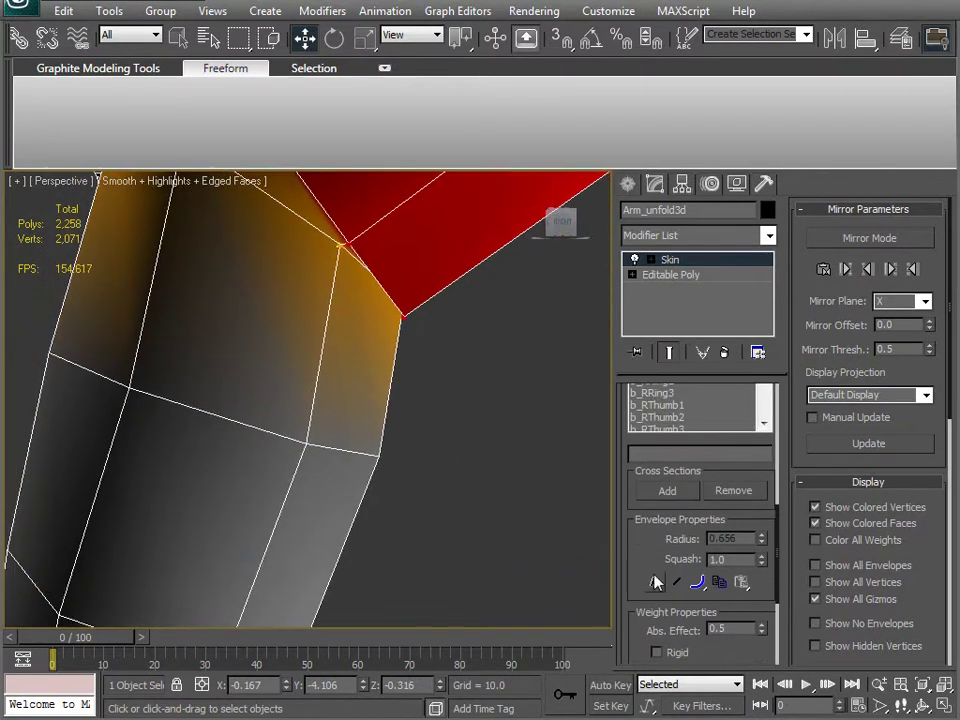
{"action": "left_click_drag", "start_coordinate": [630, 555], "coordinate": [629, 471]}
{"action": "left_click_drag", "start_coordinate": [758, 544], "coordinate": [760, 526]}
Set the b_RRing2 weight of the inner vertices at the ring finger's next bend to 0.96 and finish envelope editing
{"action": "scroll", "coordinate": [270, 460], "scroll_direction": "down", "scroll_amount": 3}
{"action": "middle_click_drag", "start_coordinate": [272, 499], "coordinate": [324, 459]}
{"action": "scroll", "coordinate": [312, 428], "scroll_direction": "up", "scroll_amount": 2}
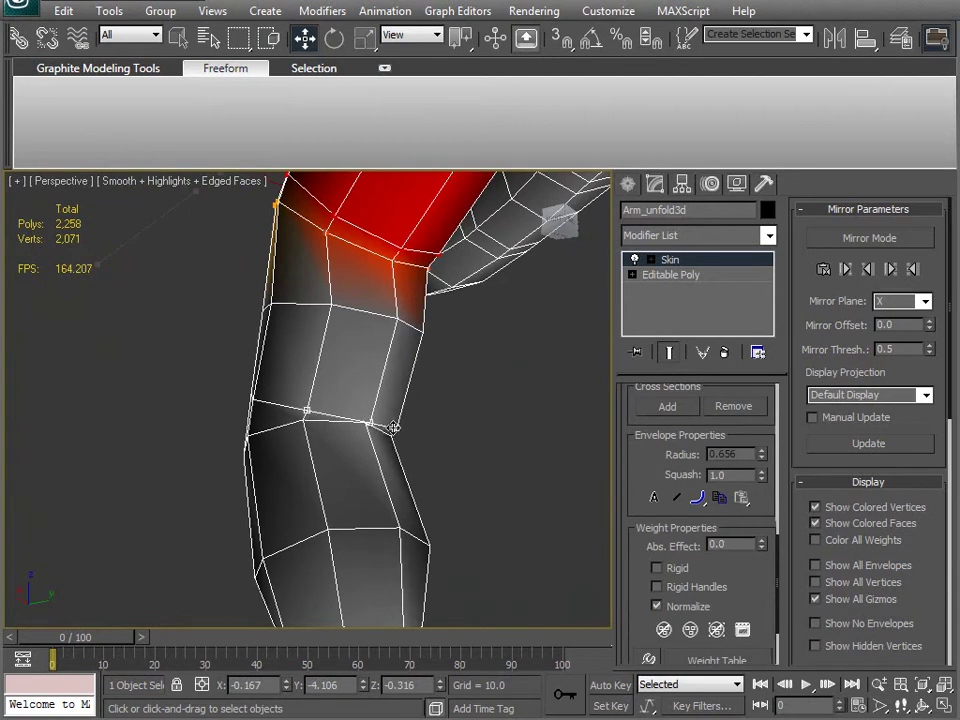
{"action": "scroll", "coordinate": [634, 497], "scroll_direction": "up", "scroll_amount": 4}
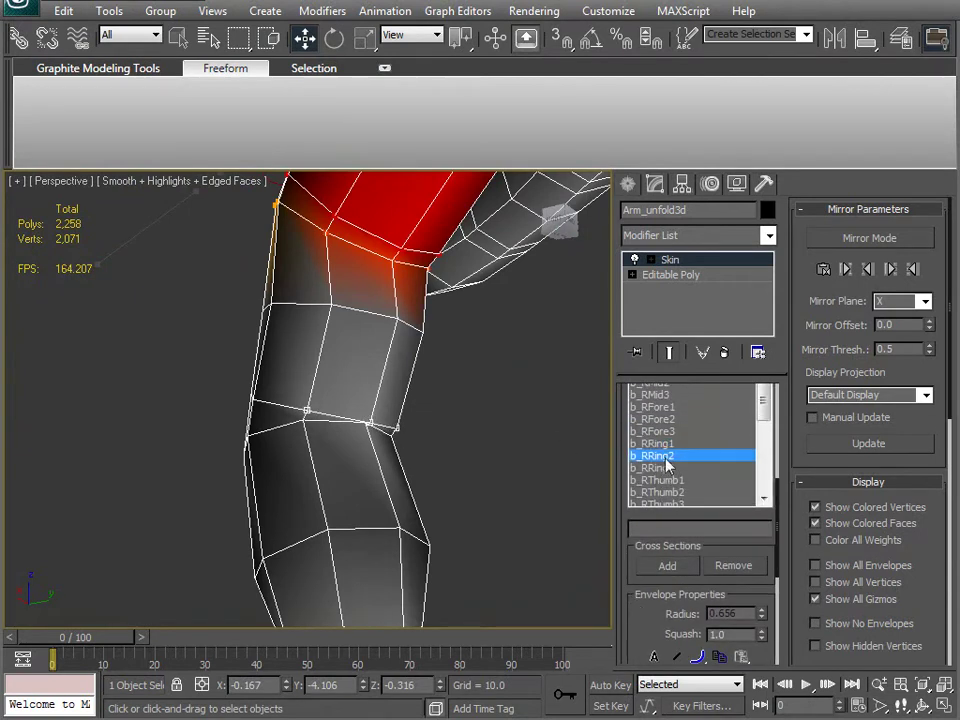
{"action": "left_click", "coordinate": [666, 458]}
{"action": "left_click_drag", "start_coordinate": [624, 628], "coordinate": [645, 510]}
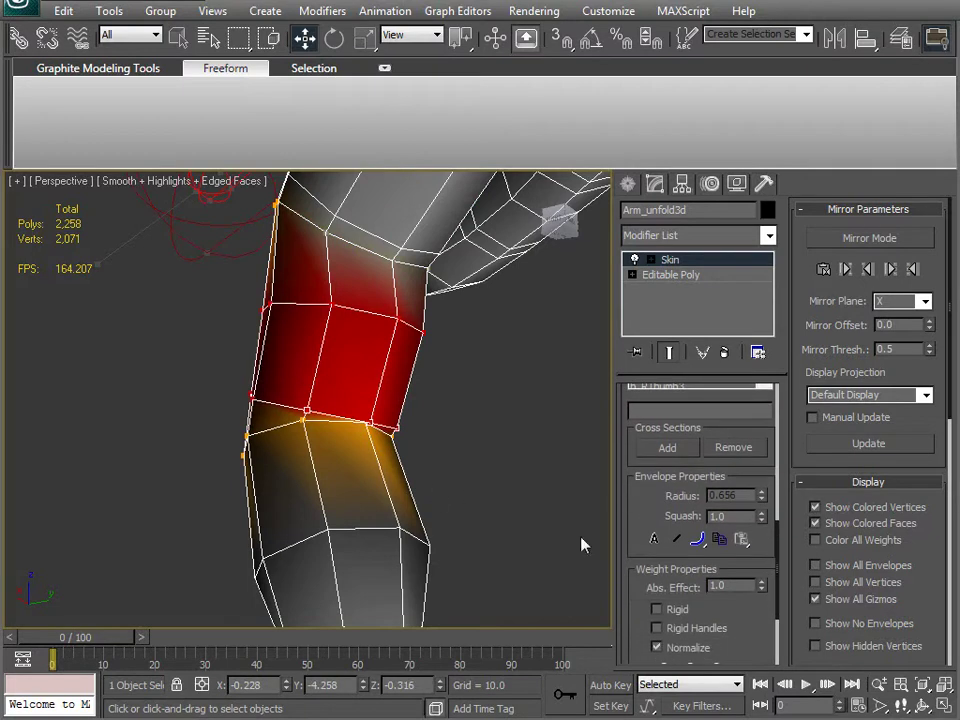
{"action": "left_click_drag", "start_coordinate": [764, 588], "coordinate": [763, 585]}
{"action": "middle_click_drag", "start_coordinate": [320, 505], "coordinate": [440, 430], "text": "alt"}
{"action": "left_click", "coordinate": [672, 260]}
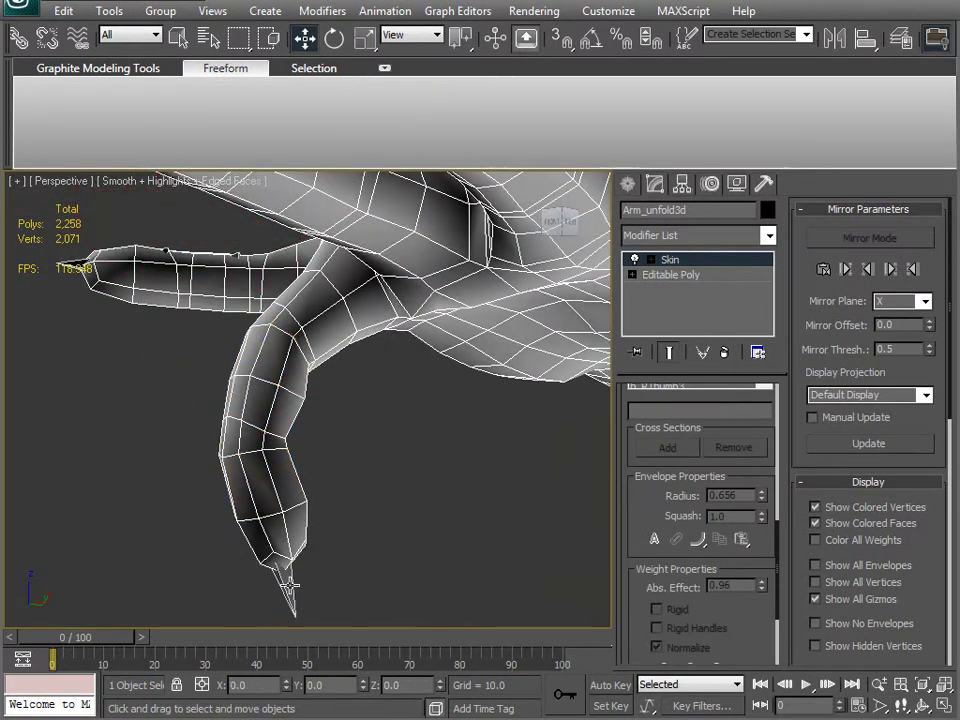
Select the ring finger's bones and rotate them to curl the finger further toward the palm
{"action": "left_click", "coordinate": [291, 584]}
{"action": "middle_click_drag", "start_coordinate": [287, 585], "coordinate": [293, 386], "text": "alt"}
{"action": "double_click", "coordinate": [300, 420]}
{"action": "key", "text": "e"}
{"action": "left_click_drag", "start_coordinate": [299, 312], "coordinate": [325, 380]}
Edit the arm mesh's skin envelopes again and lower the b_RRing1 weight of a vertex at the ring finger's base crease
{"action": "middle_click_drag", "start_coordinate": [345, 396], "coordinate": [370, 384], "text": "alt"}
{"action": "scroll", "coordinate": [370, 384], "scroll_direction": "up", "scroll_amount": 4}
{"action": "left_click", "coordinate": [257, 326]}
{"action": "left_click", "coordinate": [700, 419]}
{"action": "middle_click_drag", "start_coordinate": [366, 448], "coordinate": [247, 410], "text": "alt"}
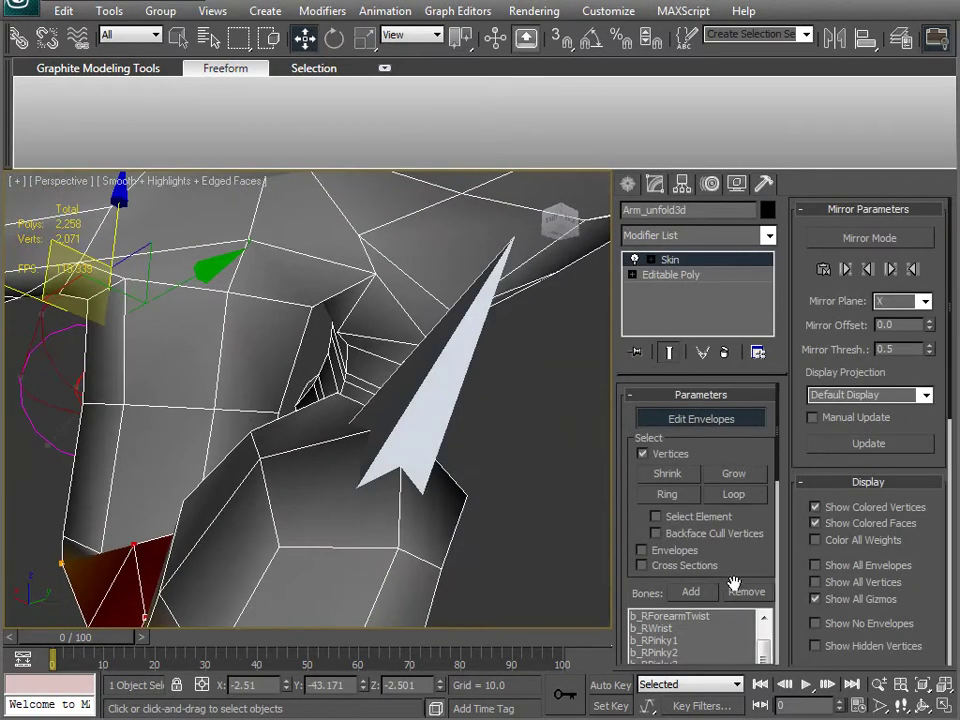
{"action": "left_click_drag", "start_coordinate": [734, 583], "coordinate": [729, 360]}
{"action": "scroll", "coordinate": [641, 505], "scroll_direction": "down", "scroll_amount": 1}
{"action": "middle_click_drag", "start_coordinate": [308, 372], "coordinate": [397, 300], "text": "alt"}
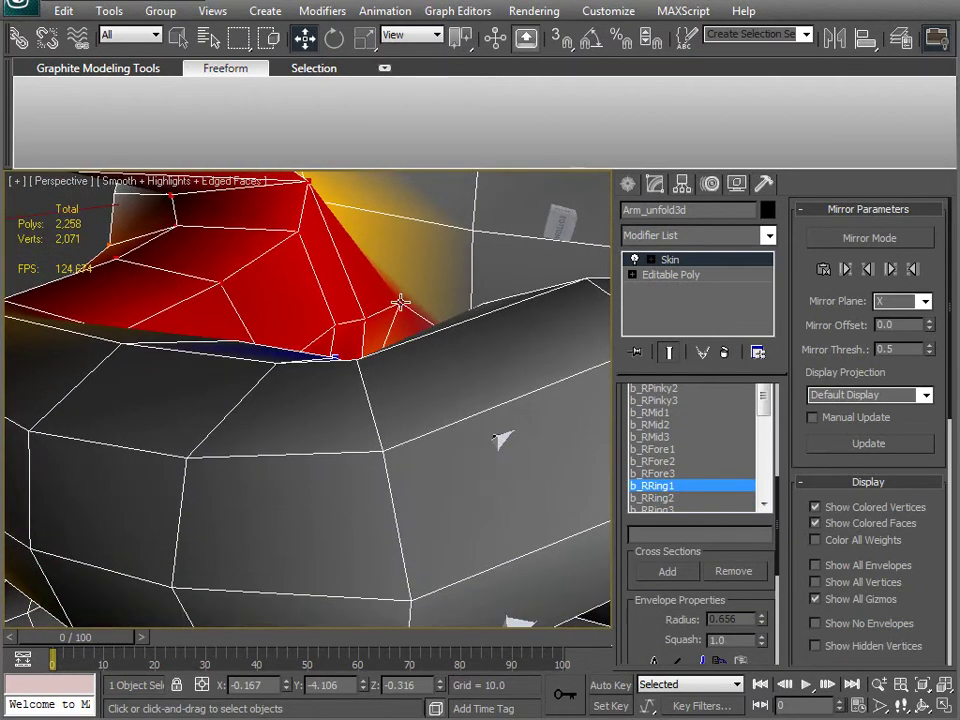
{"action": "left_click_drag", "start_coordinate": [763, 593], "coordinate": [765, 607]}
Fine-tune the b_RRing1 weights of the vertices where the ring finger's base crease meets the palm
{"action": "middle_click_drag", "start_coordinate": [496, 328], "coordinate": [232, 455], "text": "alt"}
{"action": "left_click_drag", "start_coordinate": [760, 601], "coordinate": [763, 598]}
{"action": "middle_click_drag", "start_coordinate": [304, 448], "coordinate": [337, 351], "text": "alt"}
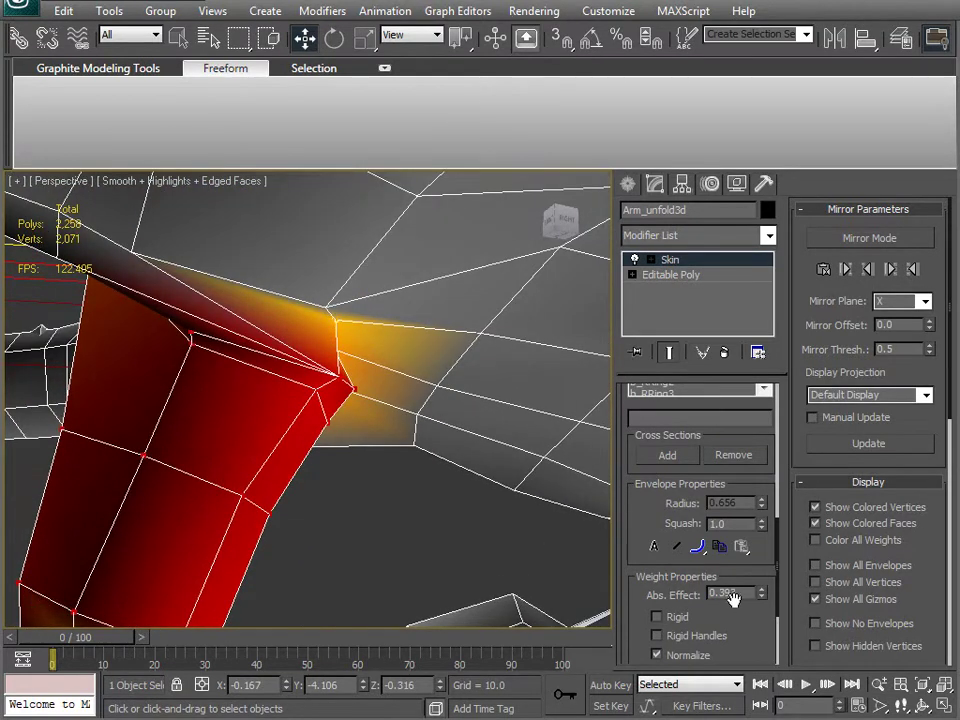
{"action": "left_click_drag", "start_coordinate": [763, 596], "coordinate": [763, 602]}
Raise the b_RRing1 weight of the uninfluenced palm vertex beside the ring finger's base to 0.24
{"action": "middle_click_drag", "start_coordinate": [335, 440], "coordinate": [402, 400], "text": "alt"}
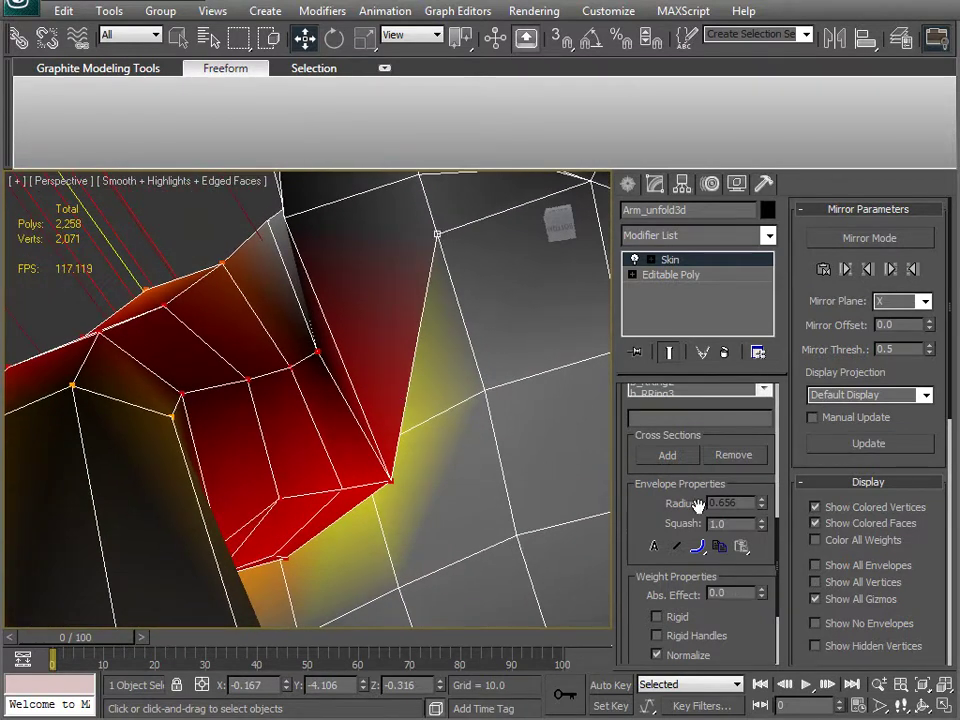
{"action": "left_click_drag", "start_coordinate": [760, 597], "coordinate": [760, 585]}
{"action": "middle_click_drag", "start_coordinate": [520, 500], "coordinate": [449, 580], "text": "alt"}
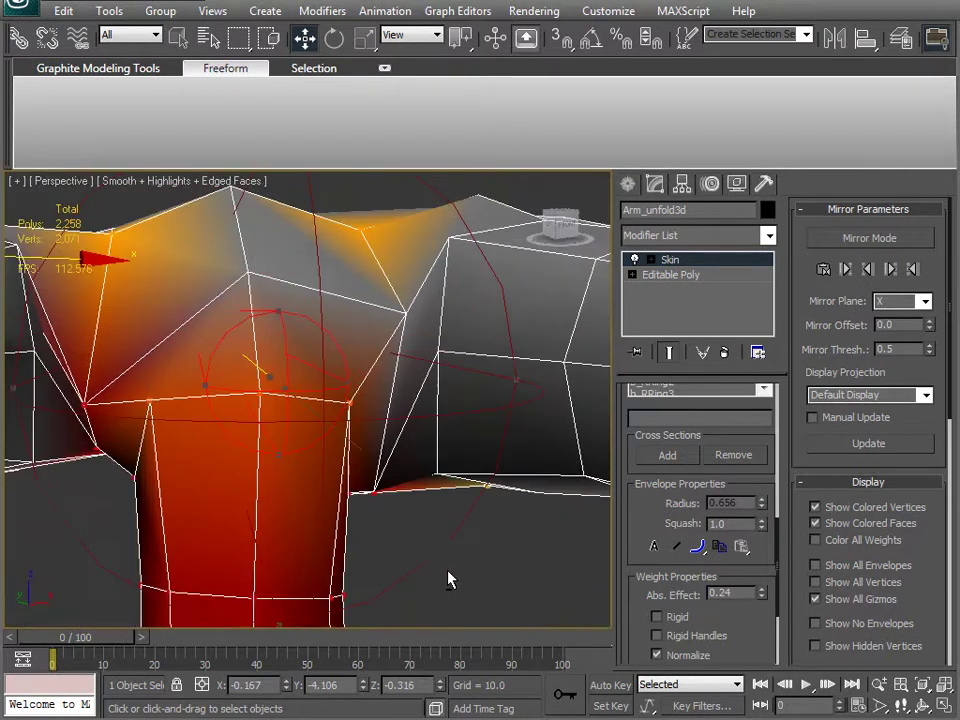
Select the vertex in the web beside the ring finger's knuckle and raise its b_RWrist weight
{"action": "left_click", "coordinate": [404, 311]}
{"action": "middle_click_drag", "start_coordinate": [377, 376], "coordinate": [355, 445], "text": "alt"}
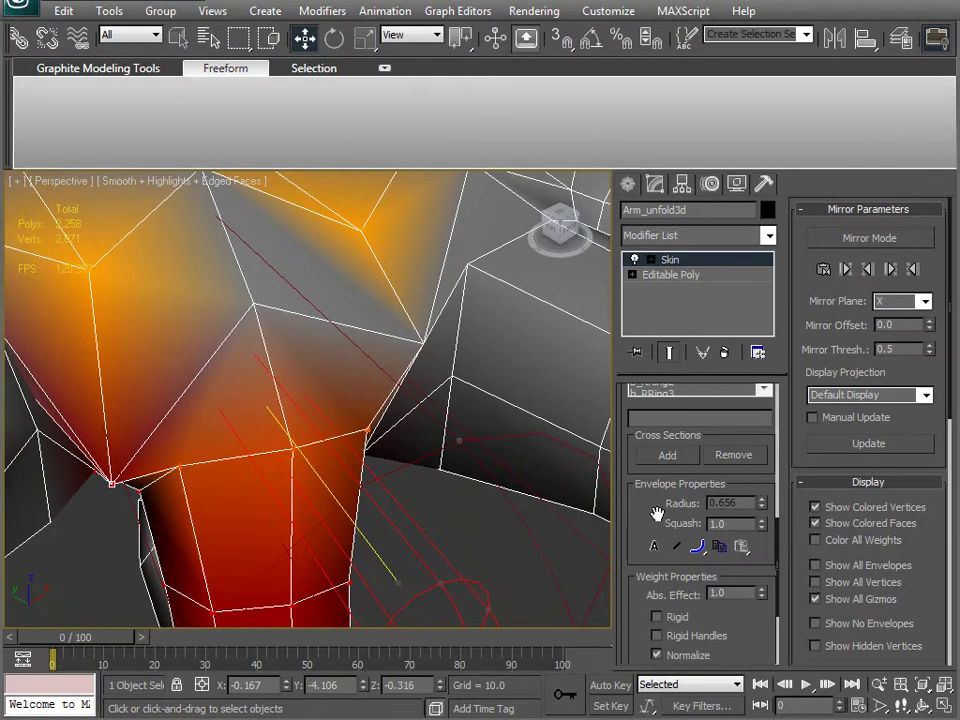
{"action": "left_click_drag", "start_coordinate": [660, 519], "coordinate": [657, 668]}
{"action": "left_click", "coordinate": [660, 420]}
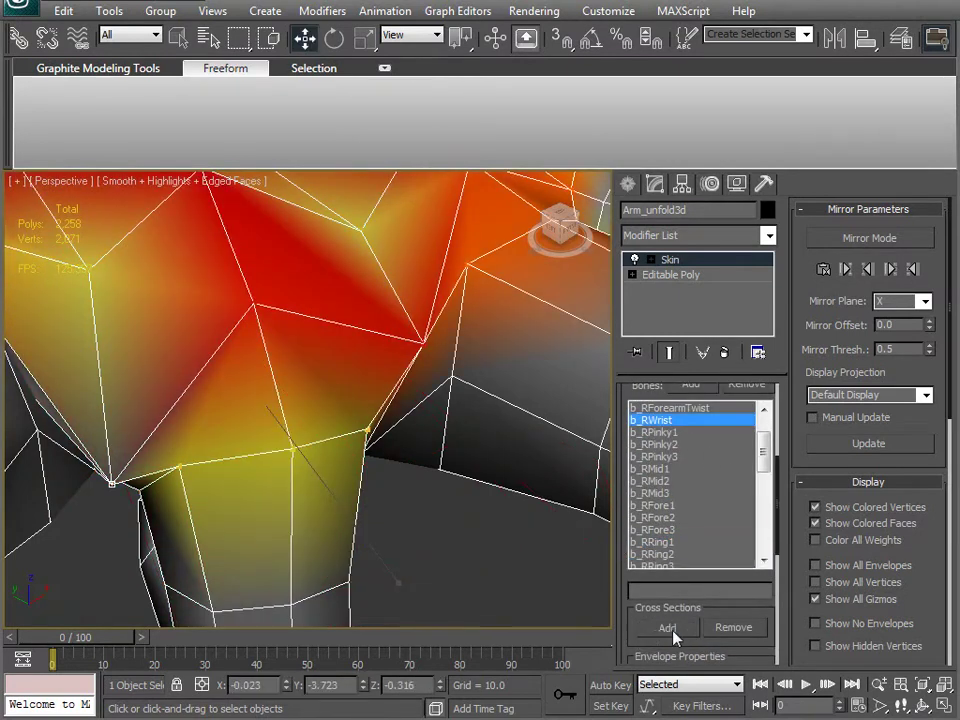
{"action": "left_click_drag", "start_coordinate": [670, 652], "coordinate": [636, 499]}
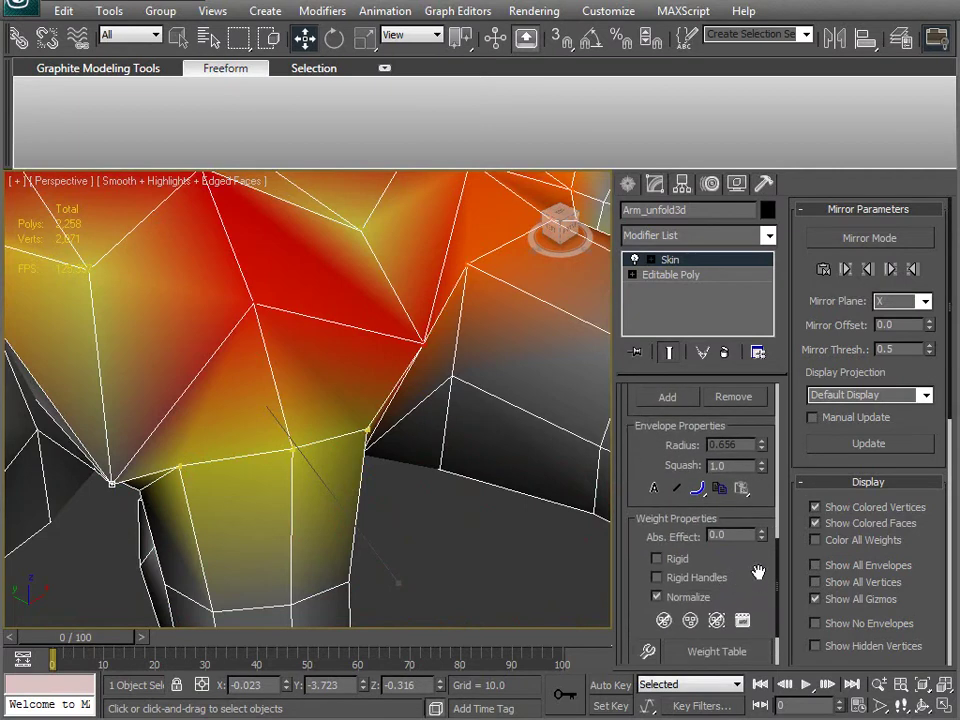
{"action": "left_click_drag", "start_coordinate": [763, 536], "coordinate": [763, 517]}
Select the uninfluenced vertices along the ring finger's palm-side base crease and raise their b_RWrist weight slightly
{"action": "middle_click_drag", "start_coordinate": [380, 480], "coordinate": [520, 390], "text": "alt"}
{"action": "middle_click_drag", "start_coordinate": [536, 540], "coordinate": [418, 527], "text": "alt"}
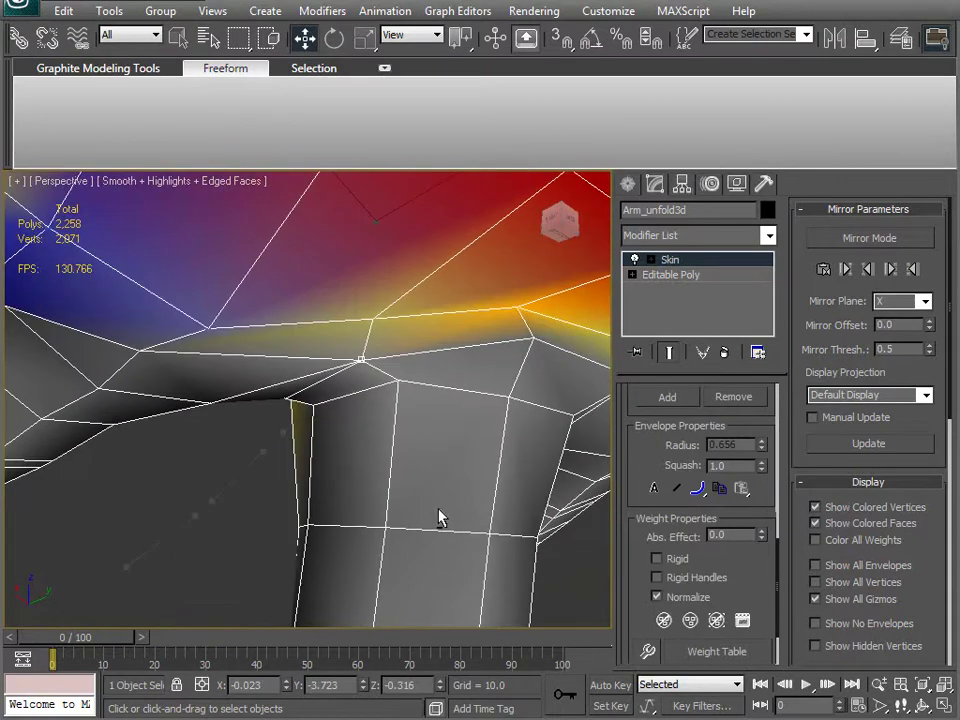
{"action": "middle_click_drag", "start_coordinate": [531, 358], "coordinate": [473, 432], "text": "alt"}
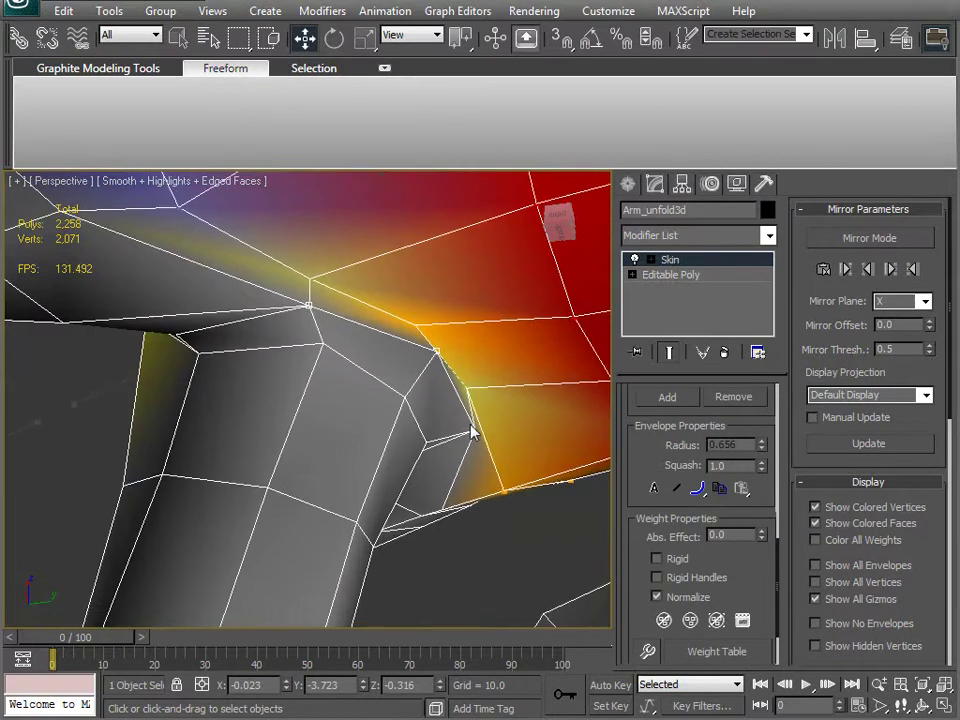
{"action": "left_click_drag", "start_coordinate": [635, 440], "coordinate": [622, 378]}
{"action": "left_click_drag", "start_coordinate": [762, 462], "coordinate": [761, 455]}
Increase the b_RWrist weight of the vertices at the inner corner of the ring finger's base crease
{"action": "middle_click_drag", "start_coordinate": [229, 411], "coordinate": [275, 414], "text": "alt"}
{"action": "middle_click_drag", "start_coordinate": [390, 390], "coordinate": [340, 386], "text": "alt"}
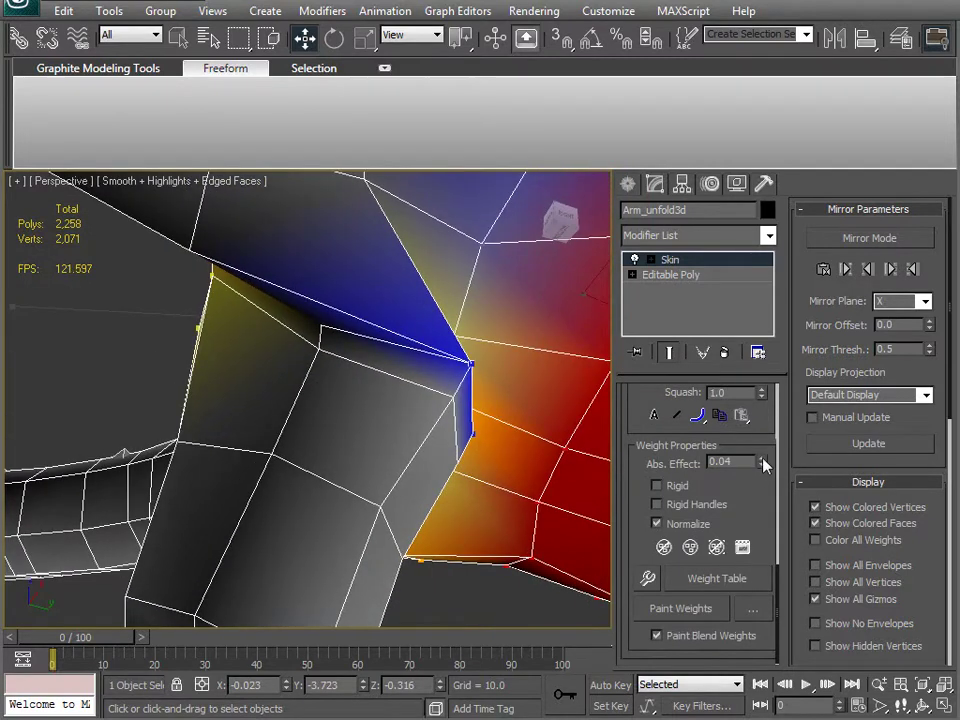
{"action": "left_click_drag", "start_coordinate": [761, 462], "coordinate": [762, 451]}
{"action": "middle_click_drag", "start_coordinate": [370, 420], "coordinate": [530, 490], "text": "alt"}
{"action": "left_click_drag", "start_coordinate": [762, 466], "coordinate": [773, 432]}
{"action": "middle_click_drag", "start_coordinate": [343, 428], "coordinate": [393, 338], "text": "alt"}
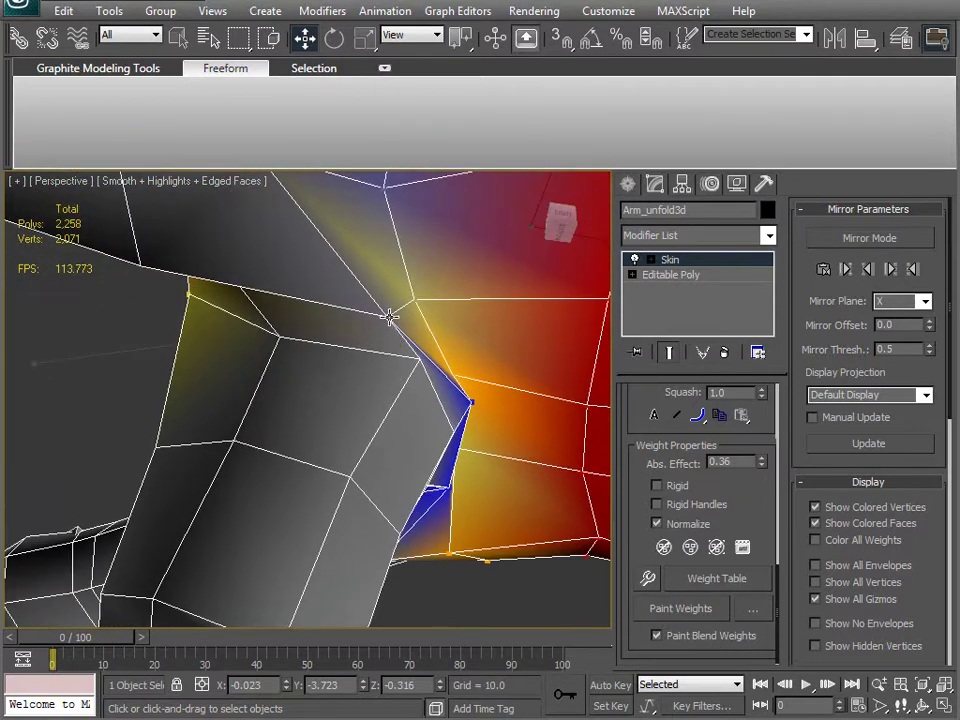
Raise the b_RWrist weight of another vertex between the ring finger and its neighbour
{"action": "middle_click_drag", "start_coordinate": [318, 370], "coordinate": [510, 430], "text": "alt"}
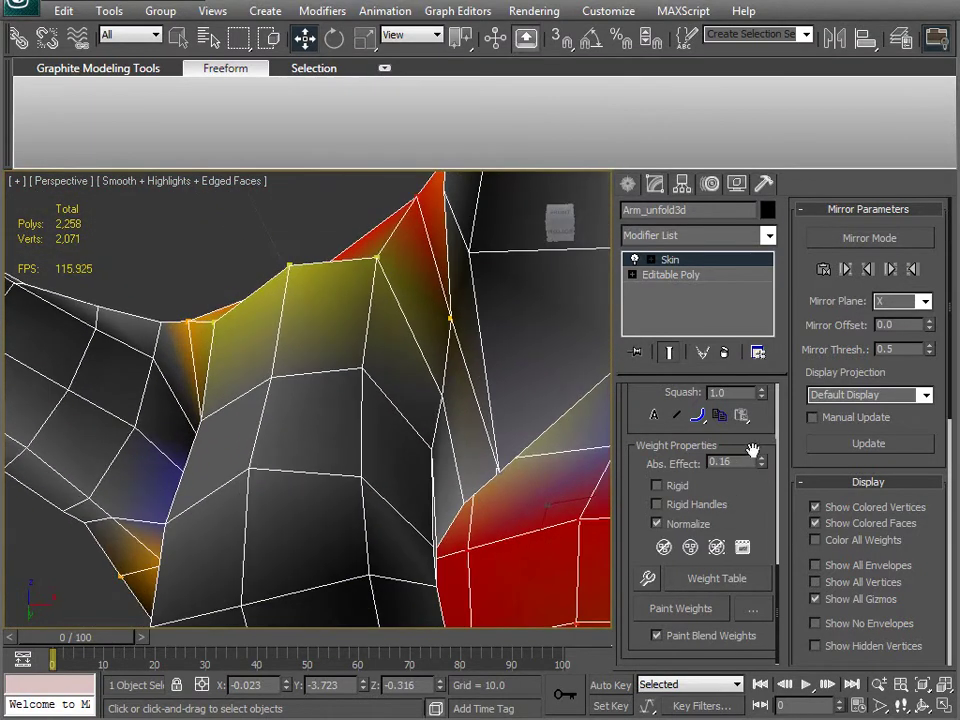
{"action": "left_click_drag", "start_coordinate": [763, 466], "coordinate": [759, 451]}
{"action": "middle_click_drag", "start_coordinate": [560, 458], "coordinate": [449, 487], "text": "alt"}
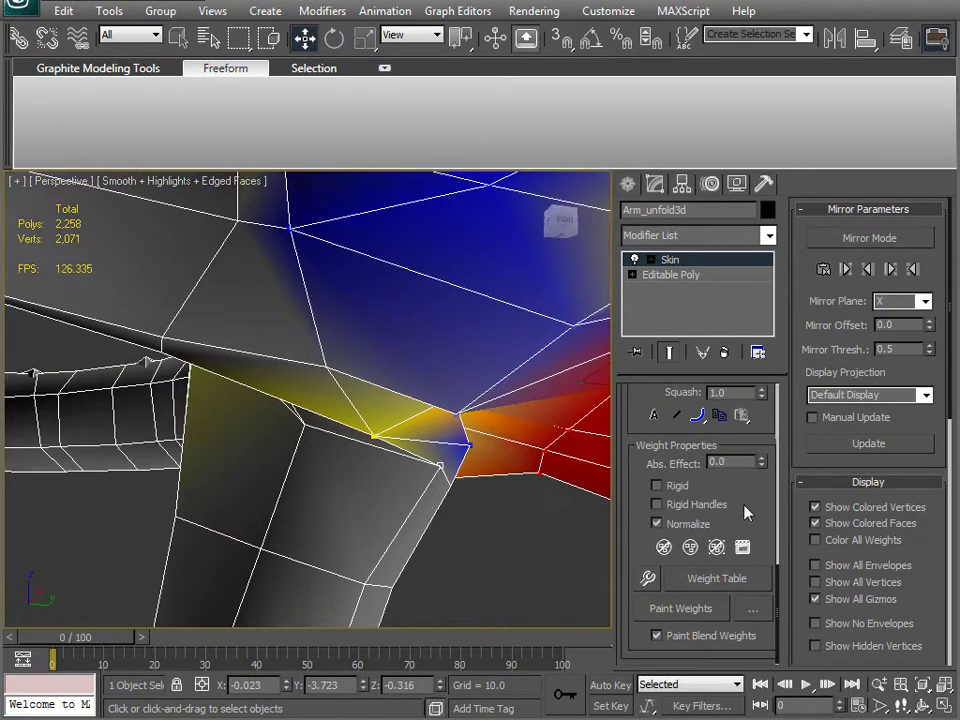
Set the b_RWrist weight of the selected vertex in the ring finger's palm-side base crease to 0.2
{"action": "left_click_drag", "start_coordinate": [763, 467], "coordinate": [759, 449]}
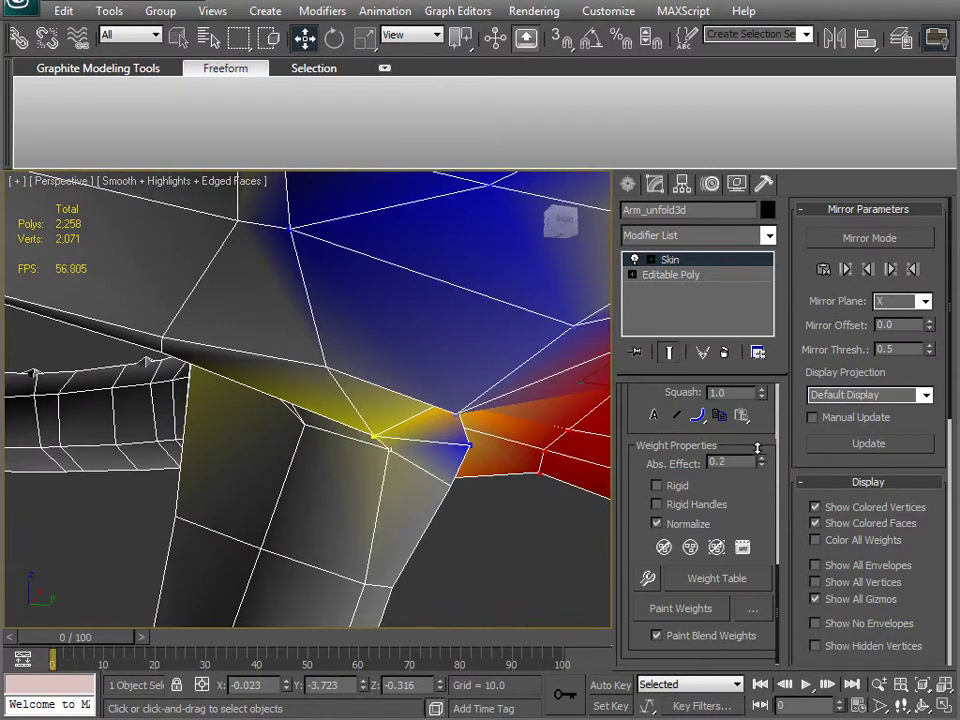
{"action": "middle_click_drag", "start_coordinate": [506, 517], "coordinate": [265, 372], "text": "alt"}
{"action": "middle_click_drag", "start_coordinate": [288, 469], "coordinate": [236, 423], "text": "alt"}
Give the web vertex beside the ring finger's knuckle a b_RRing1 weight of 0.2 and raise the vertex on the knuckle's other side
{"action": "left_click_drag", "start_coordinate": [672, 393], "coordinate": [645, 600]}
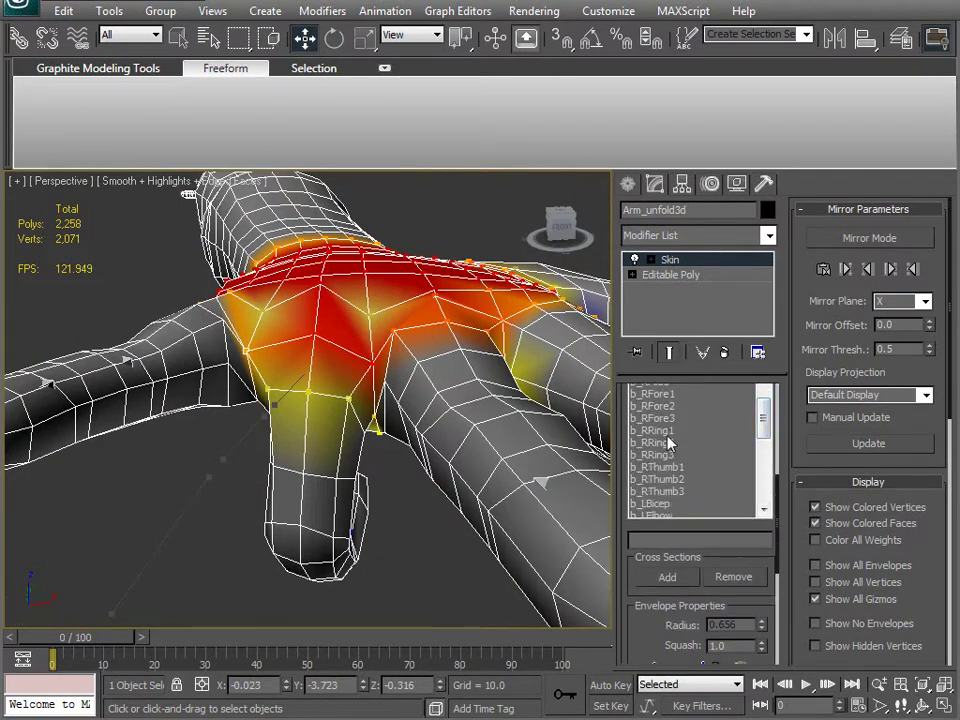
{"action": "left_click", "coordinate": [658, 431]}
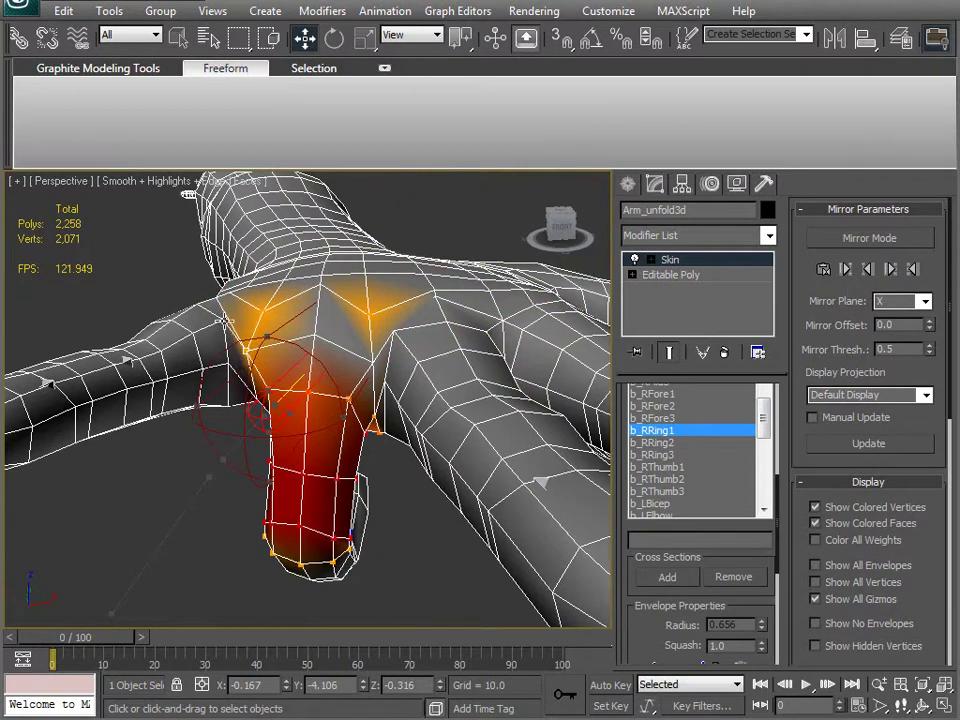
{"action": "left_click_drag", "start_coordinate": [661, 641], "coordinate": [627, 462]}
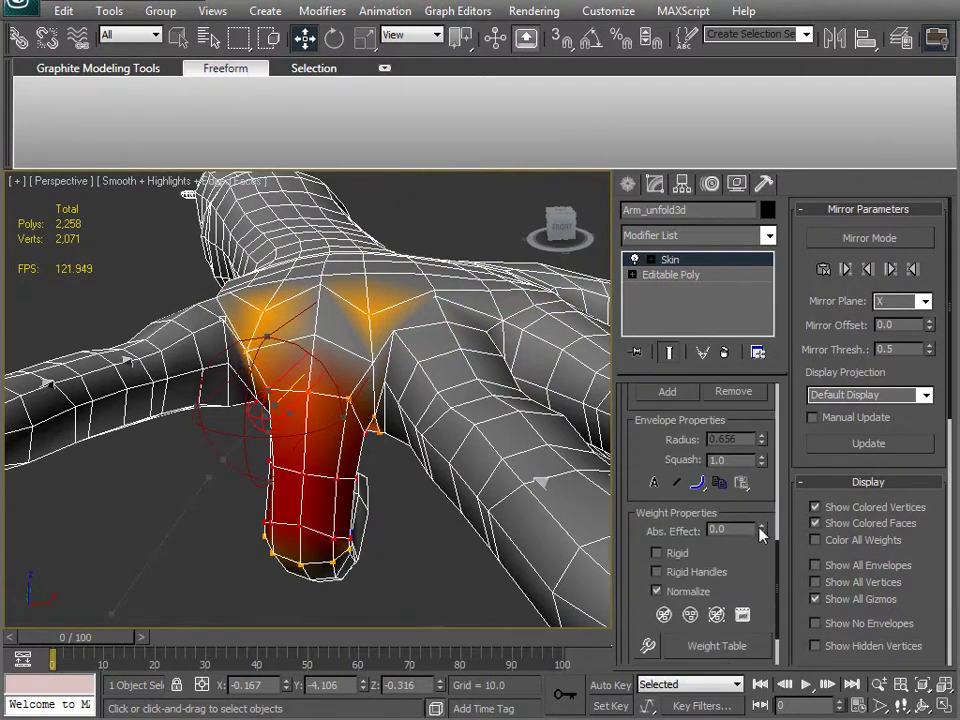
{"action": "left_click_drag", "start_coordinate": [762, 524], "coordinate": [759, 515]}
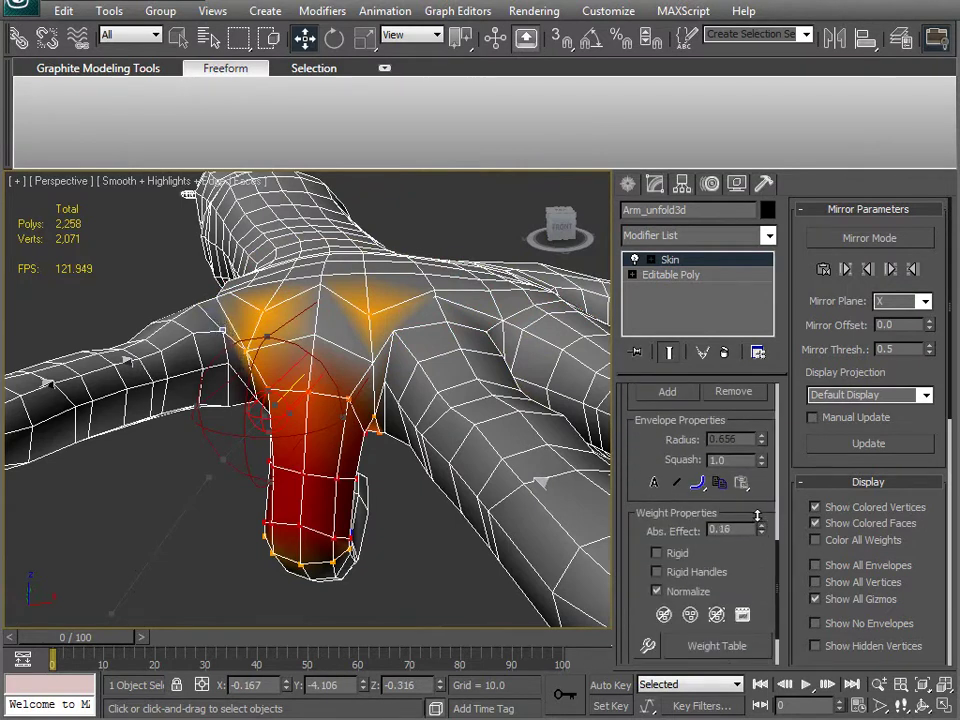
{"action": "middle_click_drag", "start_coordinate": [540, 395], "coordinate": [390, 403], "text": "alt"}
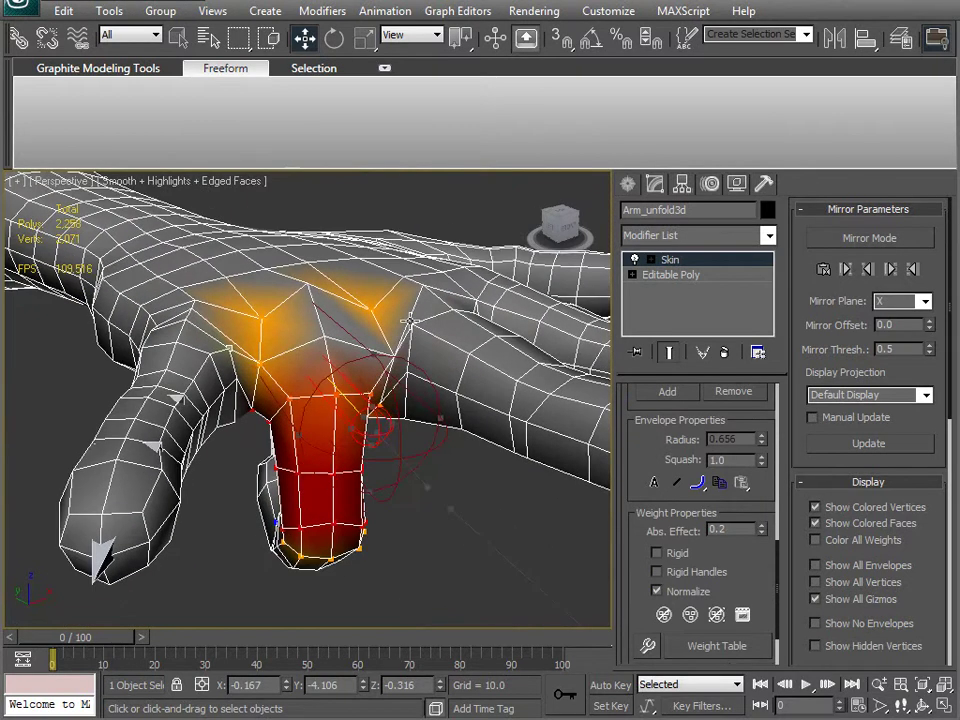
{"action": "middle_click_drag", "start_coordinate": [413, 325], "coordinate": [436, 402], "text": "alt"}
{"action": "left_click_drag", "start_coordinate": [761, 527], "coordinate": [760, 513]}
Lower the b_RRing1 weight of the vertex in the inner crease of the ring finger's middle joint
{"action": "mouse_move", "coordinate": [363, 409]}
{"action": "middle_mouse_down", "text": "alt"}
{"action": "mouse_move", "coordinate": [176, 563]}
{"action": "mouse_move", "coordinate": [231, 461]}
{"action": "mouse_move", "coordinate": [296, 407]}
{"action": "mouse_move", "coordinate": [395, 470]}
{"action": "mouse_move", "coordinate": [401, 349]}
{"action": "mouse_move", "coordinate": [510, 422]}
{"action": "mouse_move", "coordinate": [537, 575]}
{"action": "mouse_move", "coordinate": [572, 612]}
{"action": "mouse_move", "coordinate": [388, 546]}
{"action": "mouse_move", "coordinate": [424, 484]}
{"action": "mouse_move", "coordinate": [291, 426]}
{"action": "mouse_move", "coordinate": [337, 456]}
{"action": "mouse_move", "coordinate": [364, 450]}
{"action": "middle_mouse_up", "text": "alt"}
{"action": "scroll", "coordinate": [448, 484], "scroll_direction": "up", "scroll_amount": 5}
{"action": "key", "text": "F3"}
{"action": "scroll", "coordinate": [340, 495], "scroll_direction": "up", "scroll_amount": 5}
{"action": "mouse_move", "coordinate": [364, 564]}
{"action": "middle_mouse_down", "text": "alt"}
{"action": "mouse_move", "coordinate": [362, 578]}
{"action": "mouse_move", "coordinate": [336, 564]}
{"action": "mouse_move", "coordinate": [349, 516]}
{"action": "mouse_move", "coordinate": [389, 592]}
{"action": "mouse_move", "coordinate": [403, 504]}
{"action": "mouse_move", "coordinate": [302, 494]}
{"action": "middle_mouse_up", "text": "alt"}
{"action": "key", "text": "F3"}
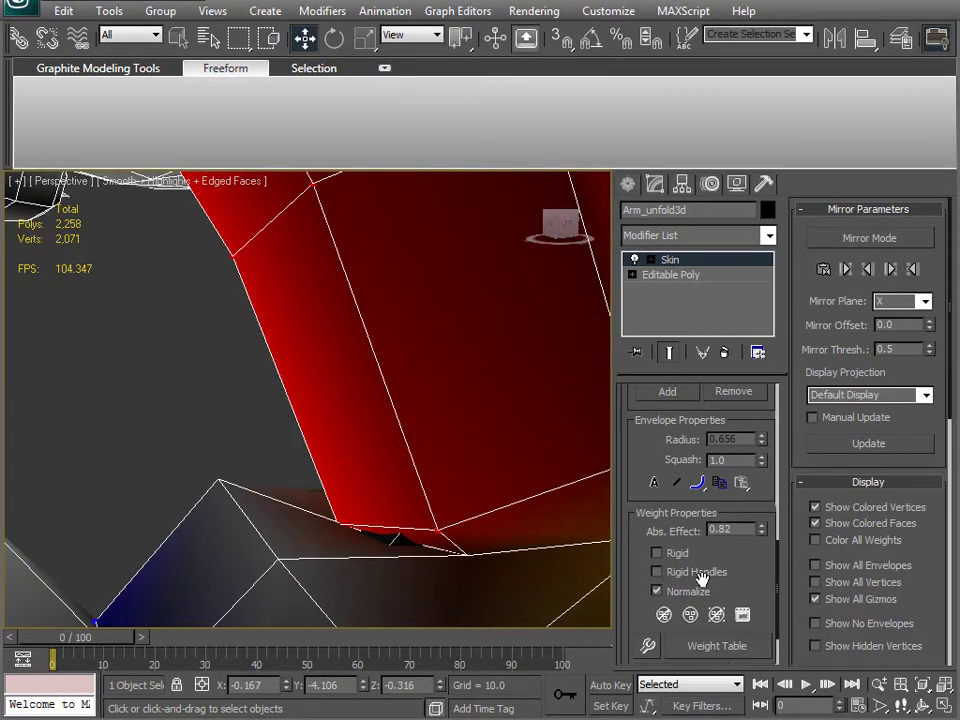
{"action": "left_click_drag", "start_coordinate": [760, 528], "coordinate": [759, 555]}
Set the b_RRing1 weight of the neighbouring vertex in the middle joint's inner crease to 0.26
{"action": "middle_click_drag", "start_coordinate": [340, 515], "coordinate": [446, 446], "text": "alt"}
{"action": "left_click_drag", "start_coordinate": [763, 527], "coordinate": [762, 512]}
{"action": "middle_click_drag", "start_coordinate": [304, 440], "coordinate": [281, 403], "text": "alt"}
{"action": "scroll", "coordinate": [276, 416], "scroll_direction": "down", "scroll_amount": 5}
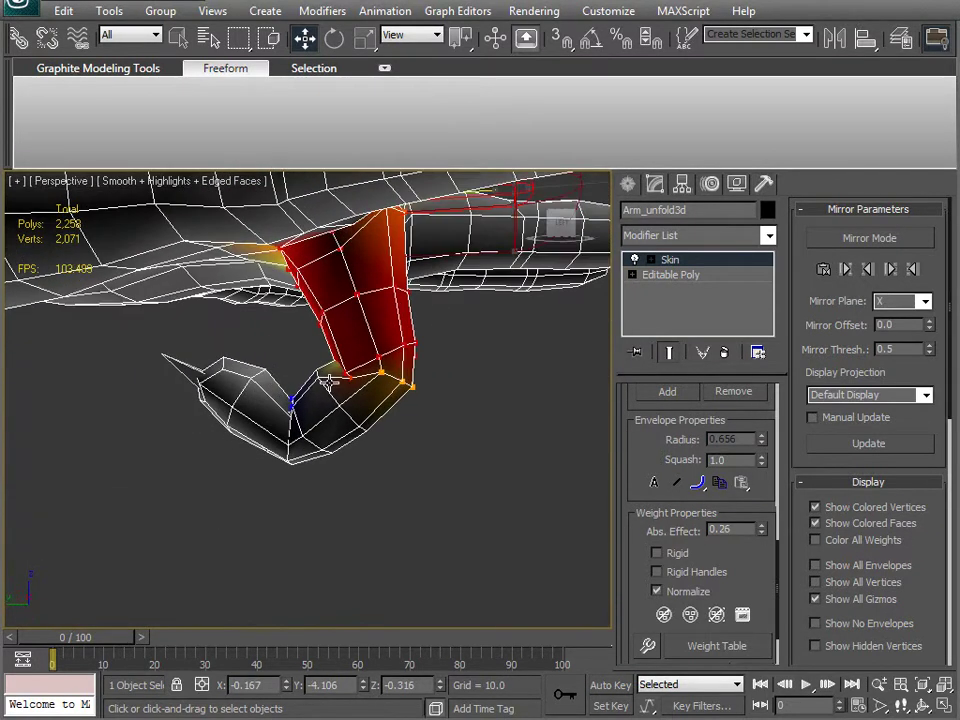
Raise the b_RRing2 weight of the vertices in the inner crease of the ring finger's fingertip joint, setting the last one to 0.96
{"action": "middle_click_drag", "start_coordinate": [357, 390], "coordinate": [226, 452], "text": "alt"}
{"action": "scroll", "coordinate": [298, 444], "scroll_direction": "up", "scroll_amount": 5}
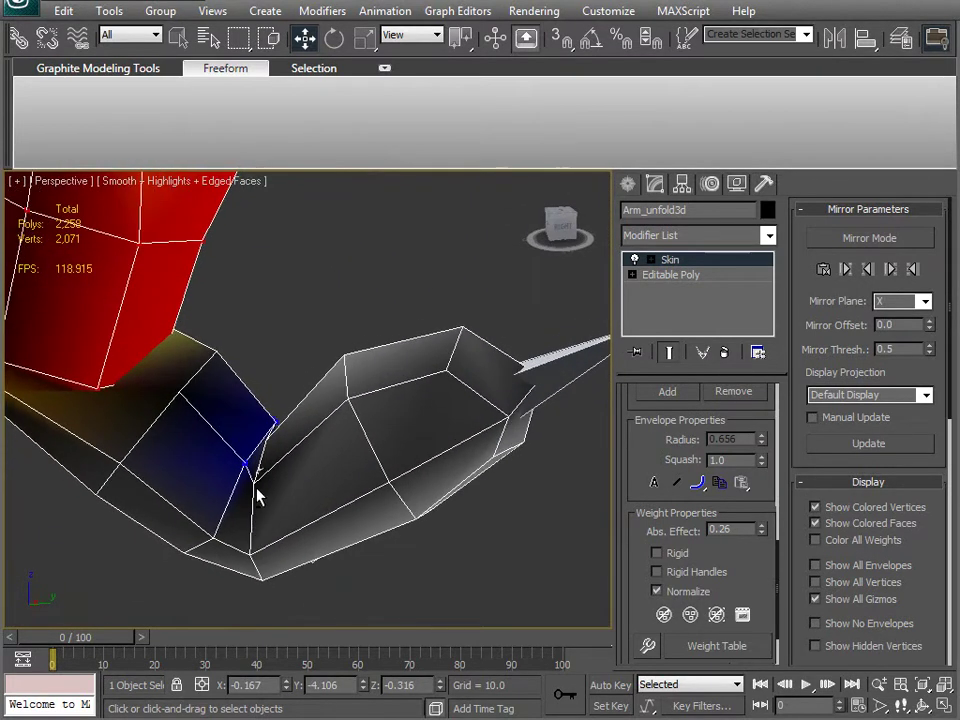
{"action": "middle_click_drag", "start_coordinate": [303, 399], "coordinate": [331, 441]}
{"action": "key", "text": "F3"}
{"action": "scroll", "coordinate": [313, 485], "scroll_direction": "up", "scroll_amount": 4}
{"action": "middle_click_drag", "start_coordinate": [307, 505], "coordinate": [337, 441], "text": "alt"}
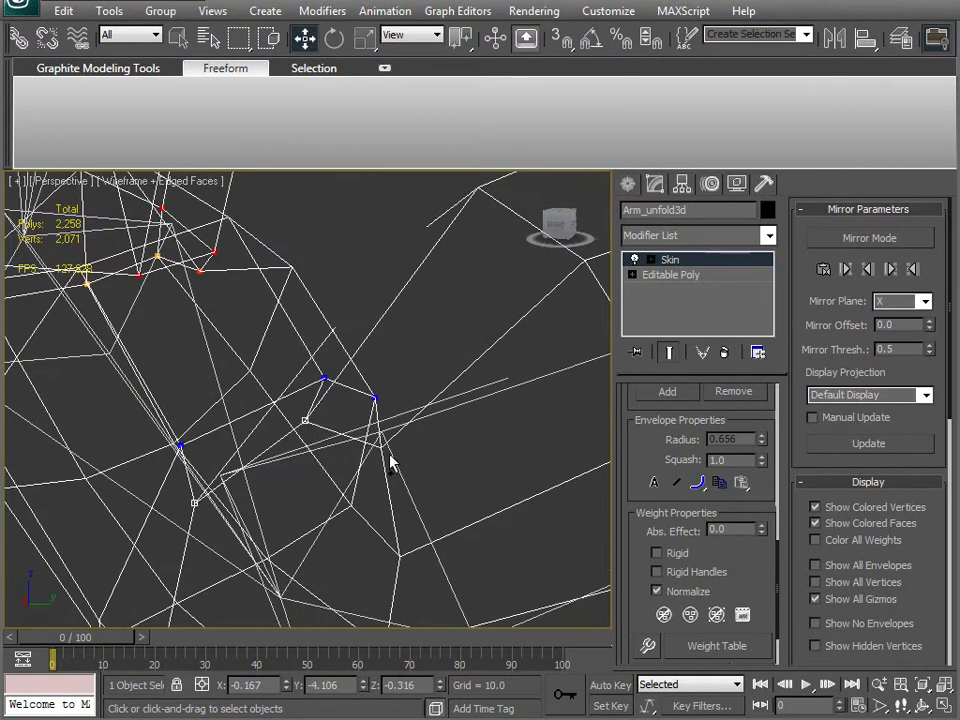
{"action": "middle_click_drag", "start_coordinate": [332, 526], "coordinate": [302, 443], "text": "alt"}
{"action": "key", "text": "F3"}
{"action": "mouse_move", "coordinate": [153, 407]}
{"action": "middle_mouse_down", "text": "alt"}
{"action": "mouse_move", "coordinate": [262, 425]}
{"action": "mouse_move", "coordinate": [315, 381]}
{"action": "middle_mouse_up", "text": "alt"}
{"action": "left_click_drag", "start_coordinate": [634, 433], "coordinate": [631, 605]}
{"action": "left_click", "coordinate": [657, 430]}
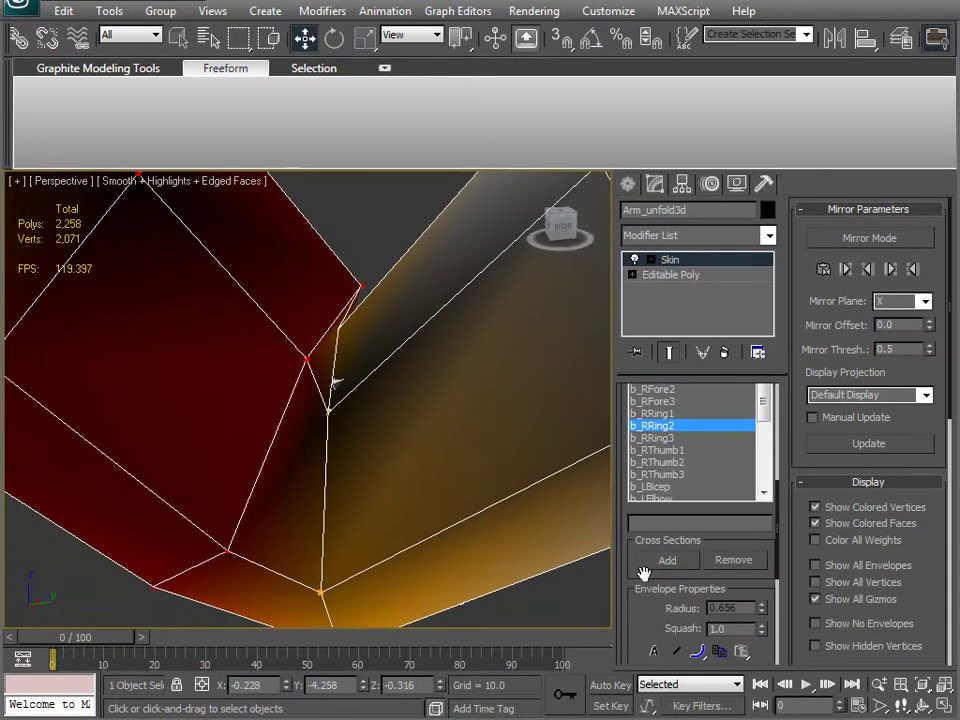
{"action": "scroll", "coordinate": [651, 671], "scroll_direction": "down", "scroll_amount": 3}
{"action": "left_click_drag", "start_coordinate": [760, 607], "coordinate": [754, 594]}
{"action": "middle_click_drag", "start_coordinate": [283, 488], "coordinate": [360, 355], "text": "alt"}
{"action": "mouse_move", "coordinate": [760, 604]}
{"action": "left_mouse_down"}
{"action": "mouse_move", "coordinate": [763, 589]}
{"action": "mouse_move", "coordinate": [750, 648]}
{"action": "mouse_move", "coordinate": [747, 606]}
{"action": "left_mouse_up"}
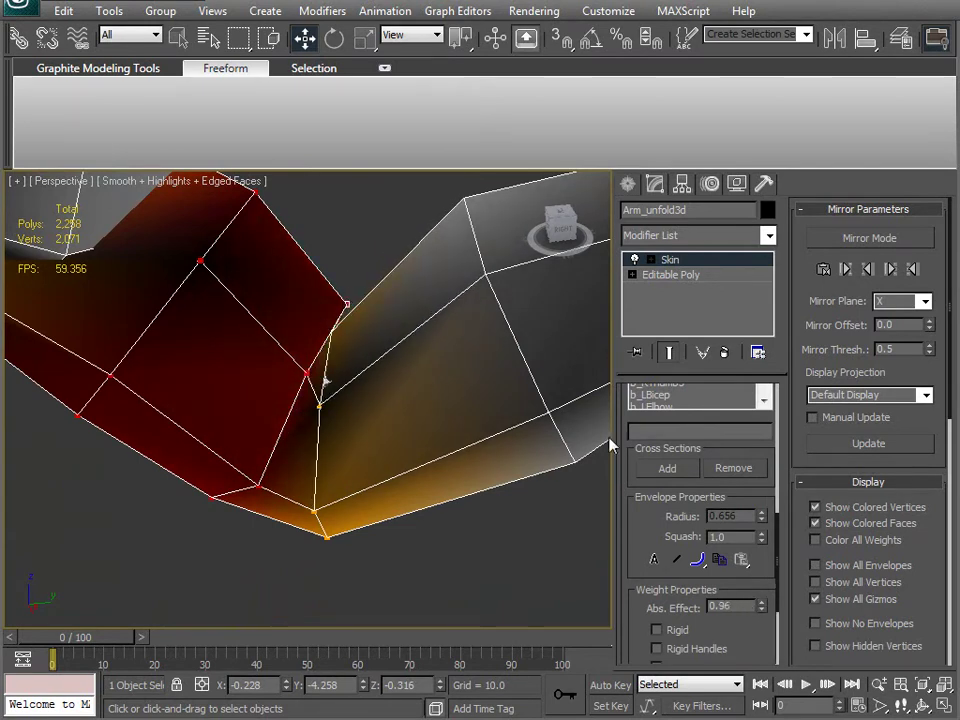
Examine the b_RRing3 influence and the bent ring finger's shape from several angles, with and without edges shown
{"action": "left_click", "coordinate": [672, 410]}
{"action": "scroll", "coordinate": [651, 553], "scroll_direction": "down", "scroll_amount": 2}
{"action": "middle_click_drag", "start_coordinate": [427, 430], "coordinate": [253, 467], "text": "alt"}
{"action": "scroll", "coordinate": [250, 440], "scroll_direction": "down", "scroll_amount": 3}
{"action": "mouse_move", "coordinate": [246, 407]}
{"action": "middle_mouse_down", "text": "alt"}
{"action": "mouse_move", "coordinate": [446, 491]}
{"action": "mouse_move", "coordinate": [512, 369]}
{"action": "mouse_move", "coordinate": [555, 431]}
{"action": "mouse_move", "coordinate": [570, 420]}
{"action": "mouse_move", "coordinate": [431, 388]}
{"action": "mouse_move", "coordinate": [358, 433]}
{"action": "mouse_move", "coordinate": [270, 420]}
{"action": "mouse_move", "coordinate": [369, 420]}
{"action": "mouse_move", "coordinate": [280, 428]}
{"action": "mouse_move", "coordinate": [321, 444]}
{"action": "mouse_move", "coordinate": [330, 439]}
{"action": "mouse_move", "coordinate": [257, 441]}
{"action": "mouse_move", "coordinate": [380, 418]}
{"action": "mouse_move", "coordinate": [321, 452]}
{"action": "mouse_move", "coordinate": [540, 443]}
{"action": "middle_mouse_up", "text": "alt"}
{"action": "key", "text": "F4"}
{"action": "key", "text": "F4"}
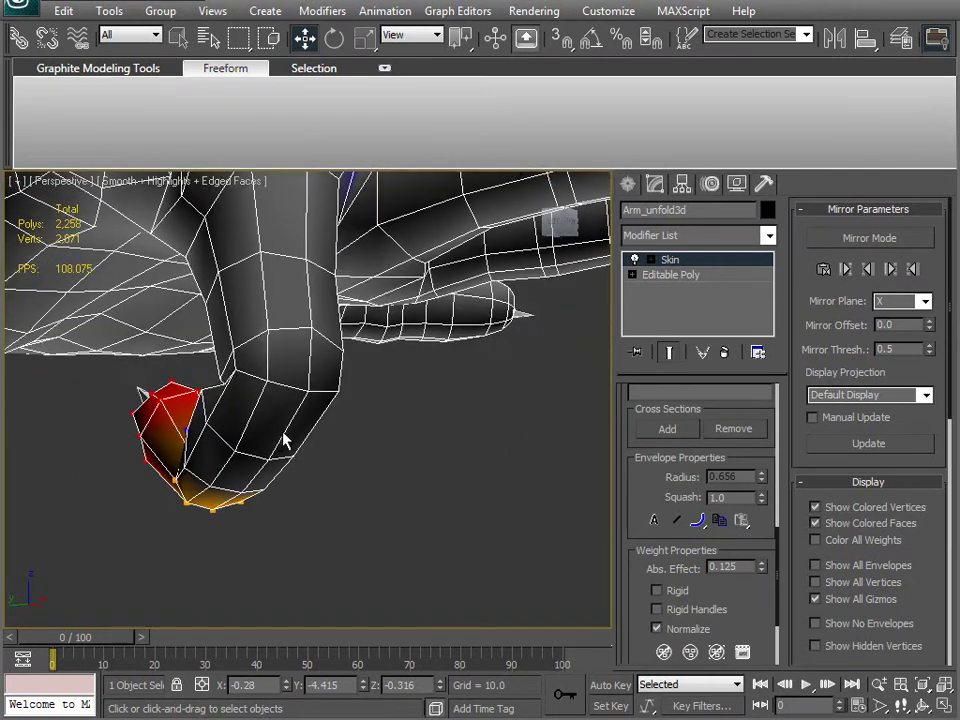
Raise the b_RRing2 weight of the selected vertex on the side of the ring finger's middle joint
{"action": "scroll", "coordinate": [300, 415], "scroll_direction": "up", "scroll_amount": 3}
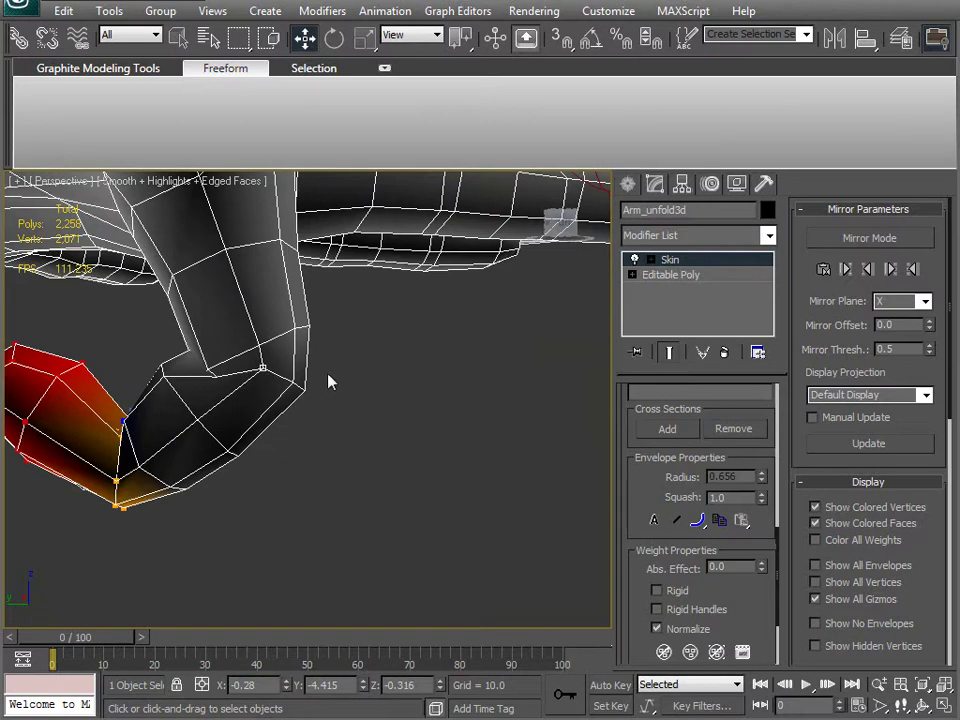
{"action": "middle_click_drag", "start_coordinate": [279, 426], "coordinate": [495, 503], "text": "alt"}
{"action": "scroll", "coordinate": [670, 425], "scroll_direction": "up", "scroll_amount": 5}
{"action": "left_click", "coordinate": [662, 411]}
{"action": "left_click_drag", "start_coordinate": [761, 538], "coordinate": [759, 513]}
Set the b_RRing2 weight of the uninfluenced vertices across the back of the ring finger's middle joint to 0.76
{"action": "middle_click_drag", "start_coordinate": [320, 389], "coordinate": [461, 425], "text": "alt"}
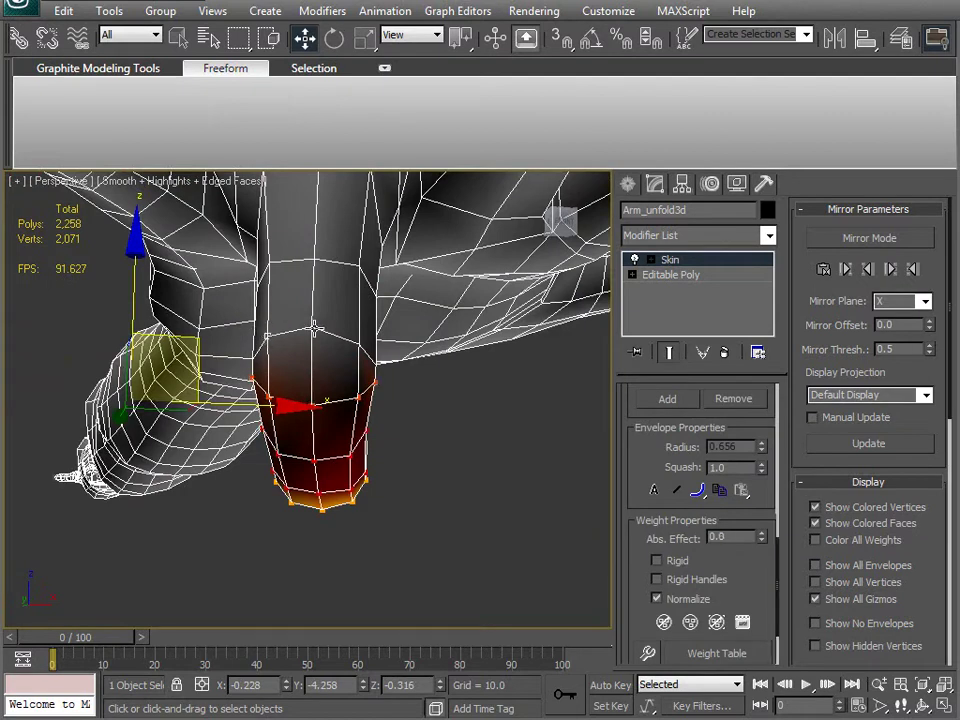
{"action": "middle_click_drag", "start_coordinate": [370, 373], "coordinate": [380, 500], "text": "alt"}
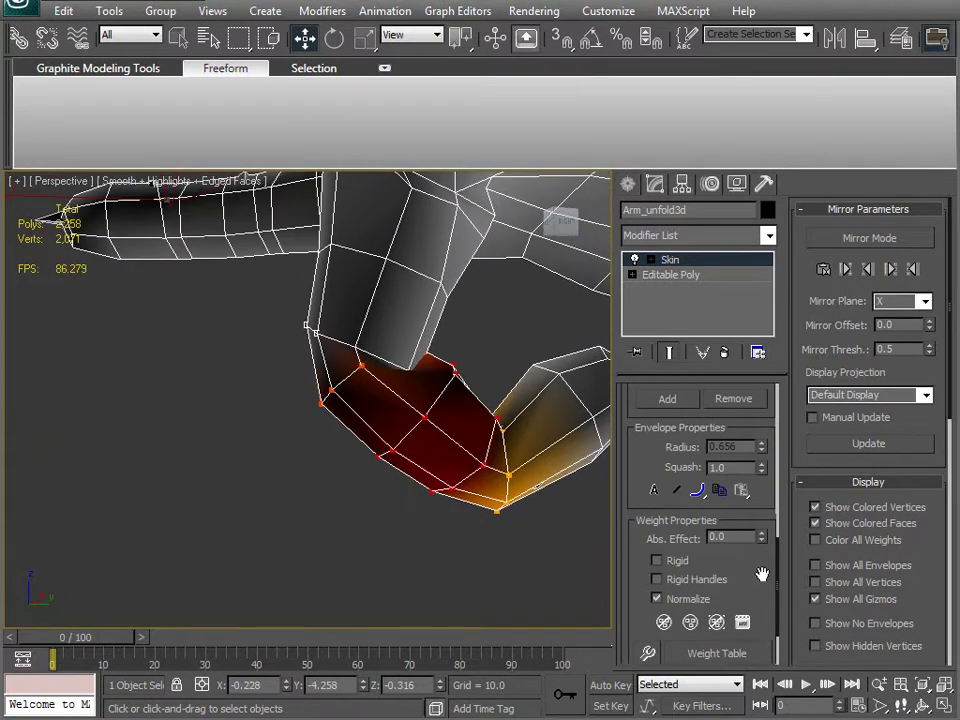
{"action": "left_click_drag", "start_coordinate": [762, 538], "coordinate": [757, 493]}
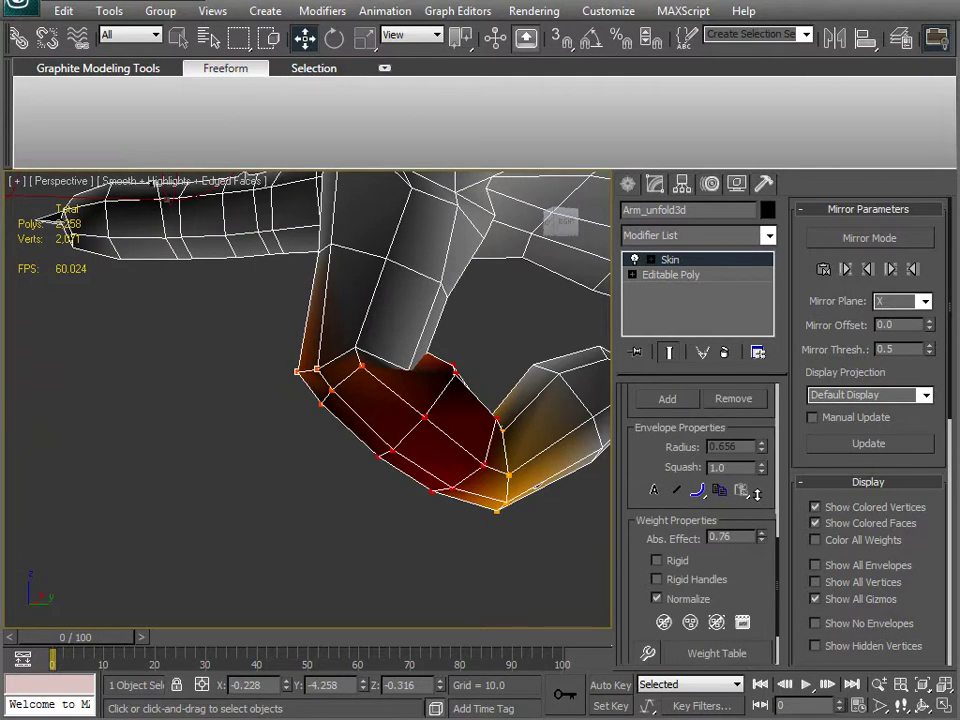
Set the b_RRing2 weight of the middle joint's side vertices to 0.5, and raise the weight of the matching vertex on the opposite side
{"action": "left_click", "coordinate": [357, 349]}
{"action": "mouse_move", "coordinate": [755, 545]}
{"action": "left_mouse_down"}
{"action": "mouse_move", "coordinate": [757, 521]}
{"action": "mouse_move", "coordinate": [754, 542]}
{"action": "left_mouse_up"}
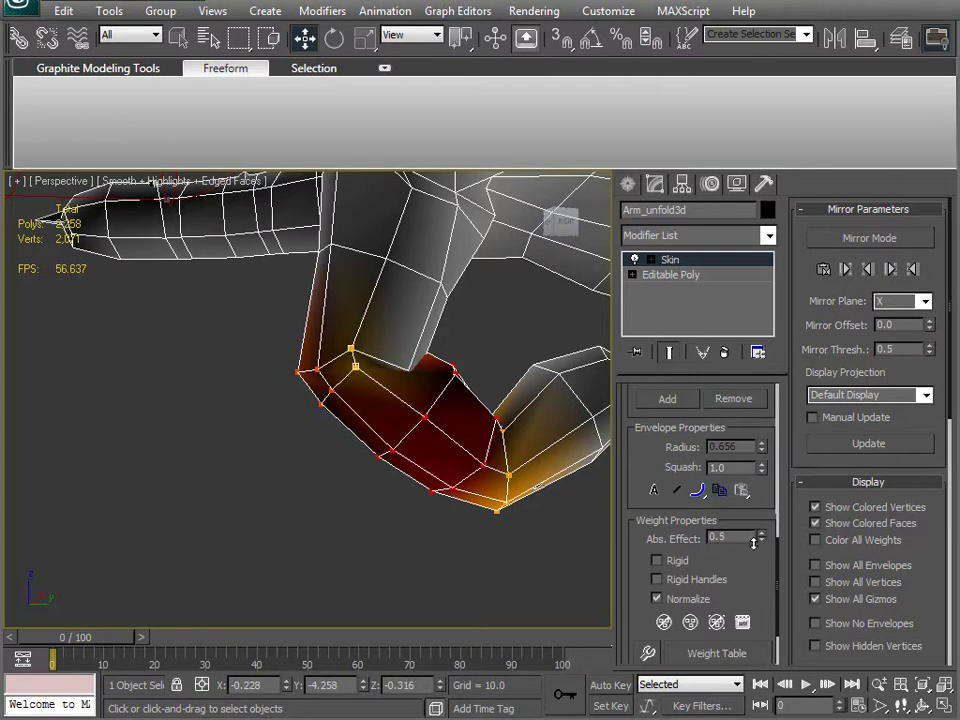
{"action": "middle_click_drag", "start_coordinate": [590, 470], "coordinate": [288, 378], "text": "alt"}
{"action": "left_click_drag", "start_coordinate": [762, 541], "coordinate": [759, 522]}
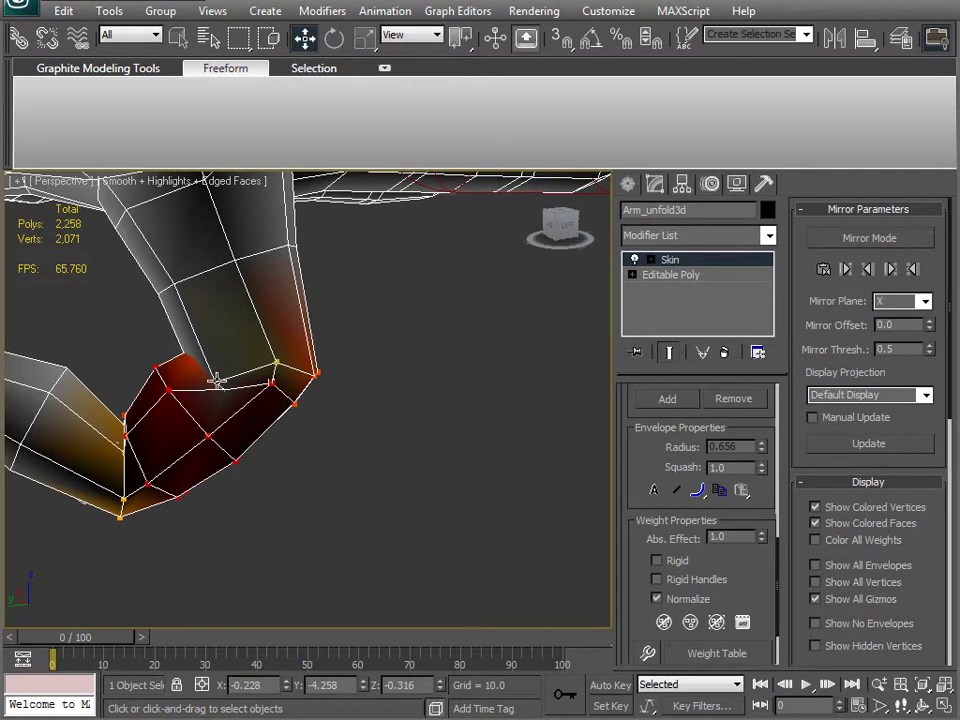
Set the b_RRing2 weight of the vertices beside the middle joint's inner crease to 0.12 on one side and 0.16 on the other
{"action": "middle_click_drag", "start_coordinate": [300, 437], "coordinate": [668, 495], "text": "alt"}
{"action": "left_click_drag", "start_coordinate": [762, 538], "coordinate": [756, 527]}
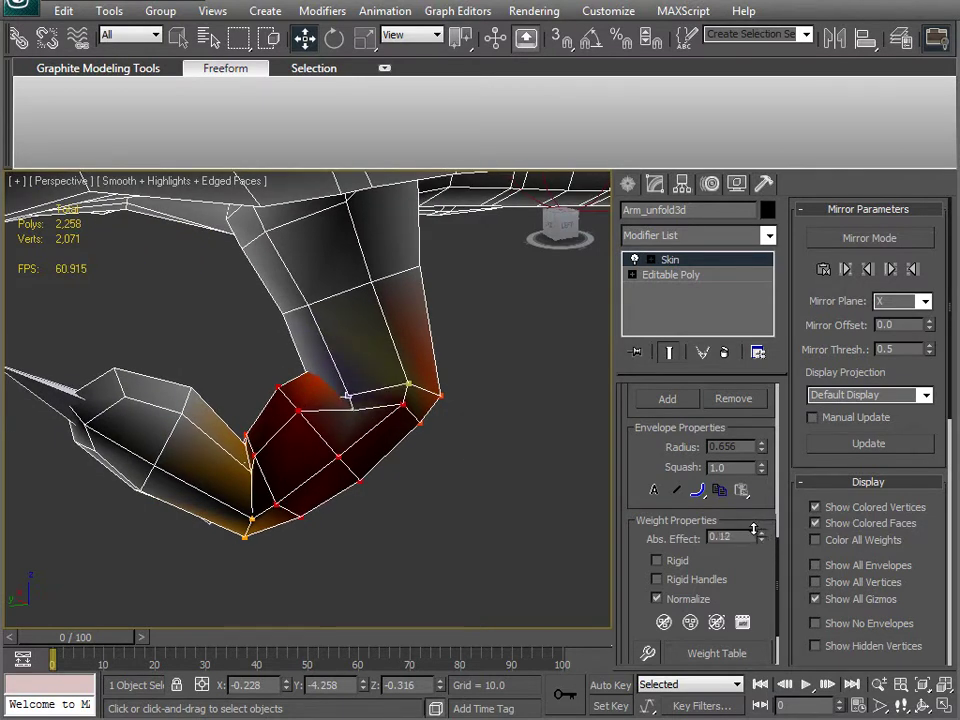
{"action": "middle_click_drag", "start_coordinate": [437, 469], "coordinate": [15, 443], "text": "alt"}
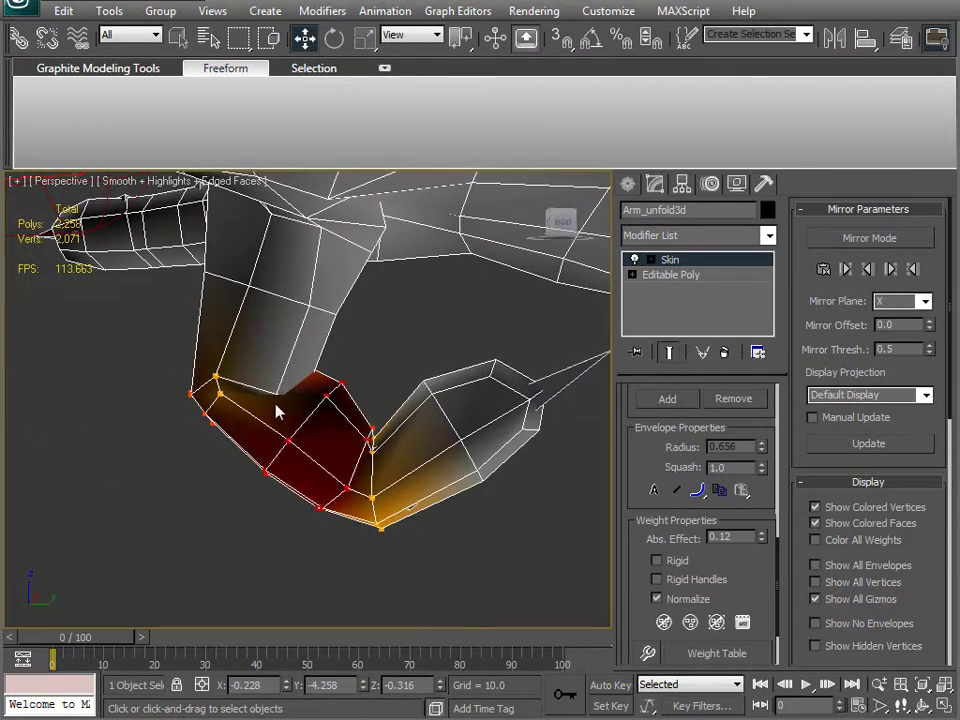
{"action": "left_click_drag", "start_coordinate": [763, 538], "coordinate": [764, 525]}
Select the hidden vertex inside the middle joint's crease, compare its b_RRing1 influence, and raise its b_RRing2 weight
{"action": "mouse_move", "coordinate": [395, 475]}
{"action": "middle_mouse_down", "text": "alt"}
{"action": "mouse_move", "coordinate": [300, 433]}
{"action": "mouse_move", "coordinate": [313, 422]}
{"action": "mouse_move", "coordinate": [296, 448]}
{"action": "middle_mouse_up", "text": "alt"}
{"action": "key", "text": "F3"}
{"action": "scroll", "coordinate": [300, 446], "scroll_direction": "up", "scroll_amount": 2}
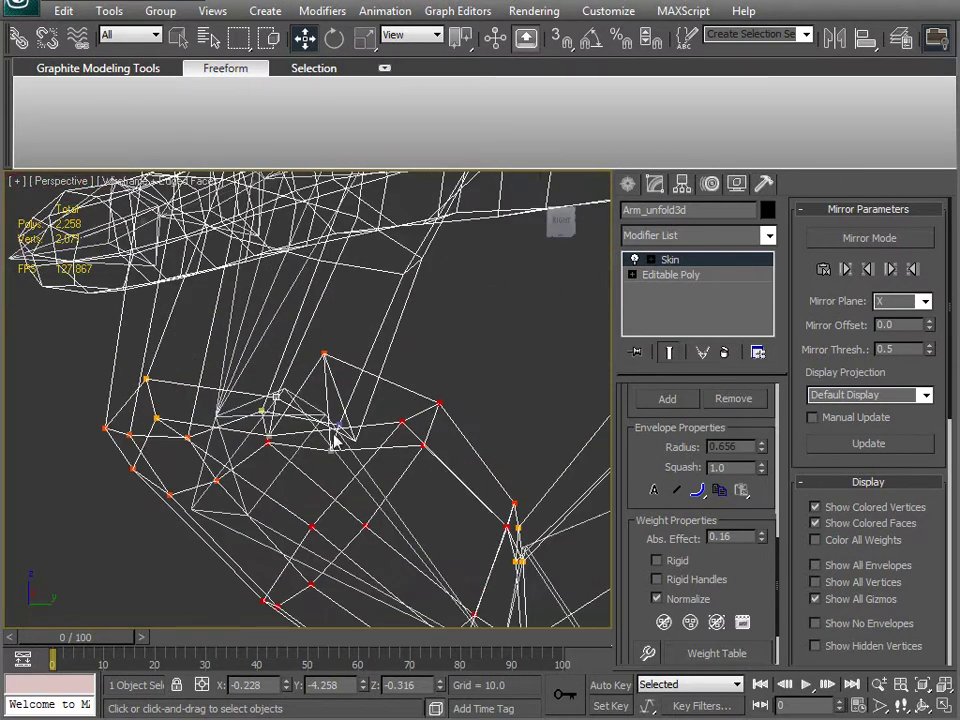
{"action": "key", "text": "F3"}
{"action": "key", "text": "F3"}
{"action": "left_click", "coordinate": [355, 441]}
{"action": "key", "text": "F3"}
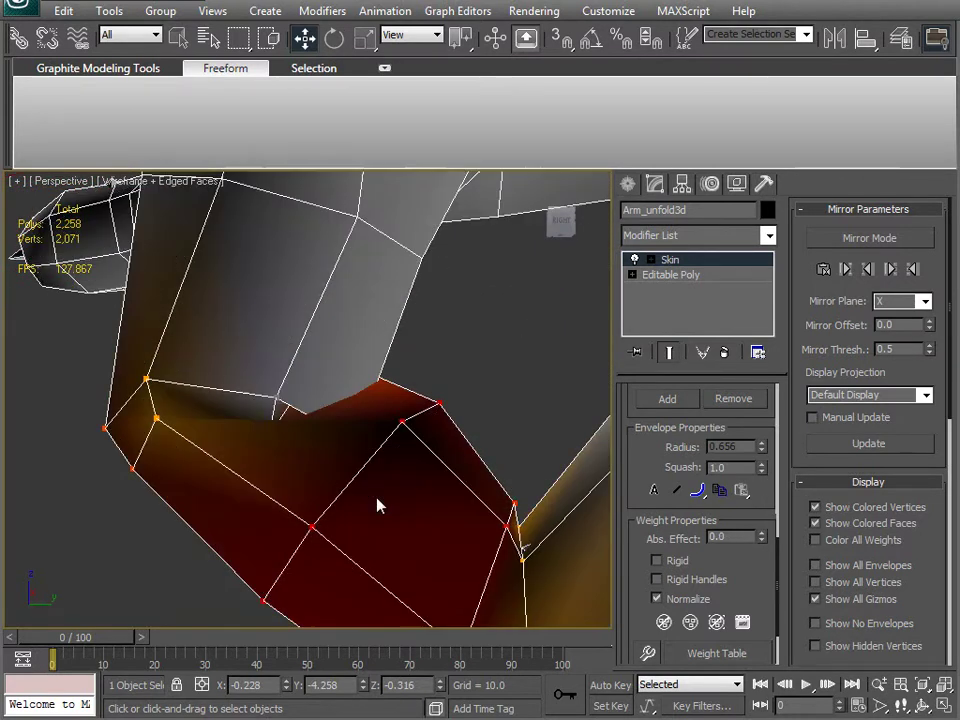
{"action": "left_click_drag", "start_coordinate": [632, 473], "coordinate": [668, 597]}
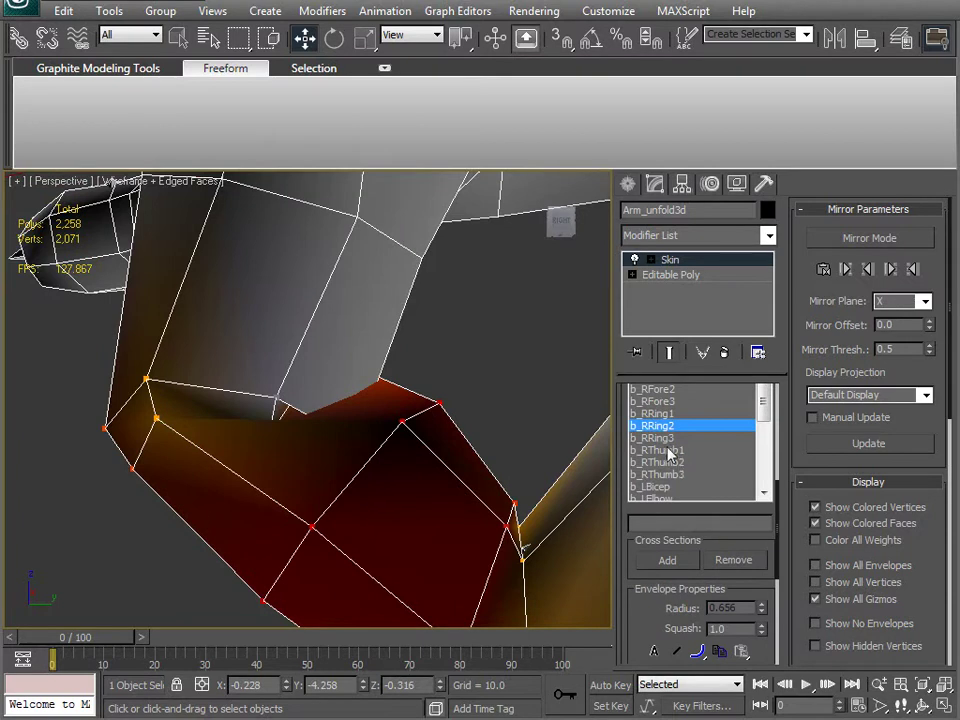
{"action": "left_click", "coordinate": [655, 413]}
{"action": "key", "text": "F3"}
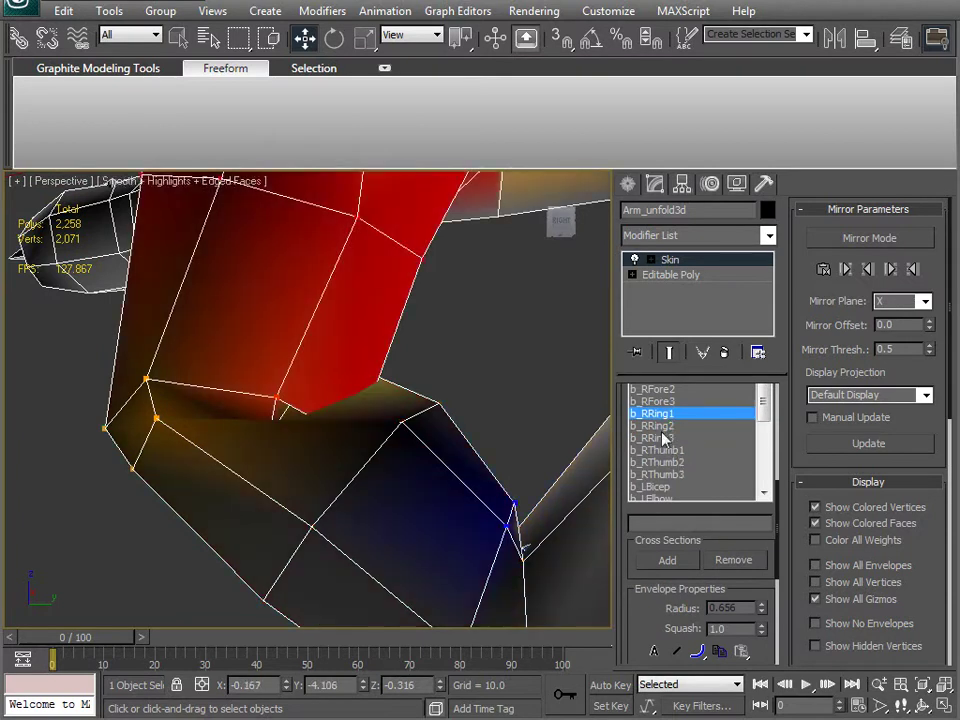
{"action": "left_click", "coordinate": [655, 426]}
{"action": "left_click_drag", "start_coordinate": [690, 614], "coordinate": [625, 509]}
{"action": "left_click_drag", "start_coordinate": [761, 593], "coordinate": [752, 577]}
Select another vertex in the crease of the ring finger's middle joint and increase its b_RRing2 weight
{"action": "middle_click_drag", "start_coordinate": [324, 458], "coordinate": [315, 571], "text": "alt"}
{"action": "left_click", "coordinate": [269, 453]}
{"action": "middle_click_drag", "start_coordinate": [350, 525], "coordinate": [363, 450], "text": "alt"}
{"action": "left_click_drag", "start_coordinate": [762, 596], "coordinate": [755, 578]}
{"action": "middle_click_drag", "start_coordinate": [395, 507], "coordinate": [258, 484], "text": "alt"}
{"action": "middle_click_drag", "start_coordinate": [297, 443], "coordinate": [286, 418], "text": "alt"}
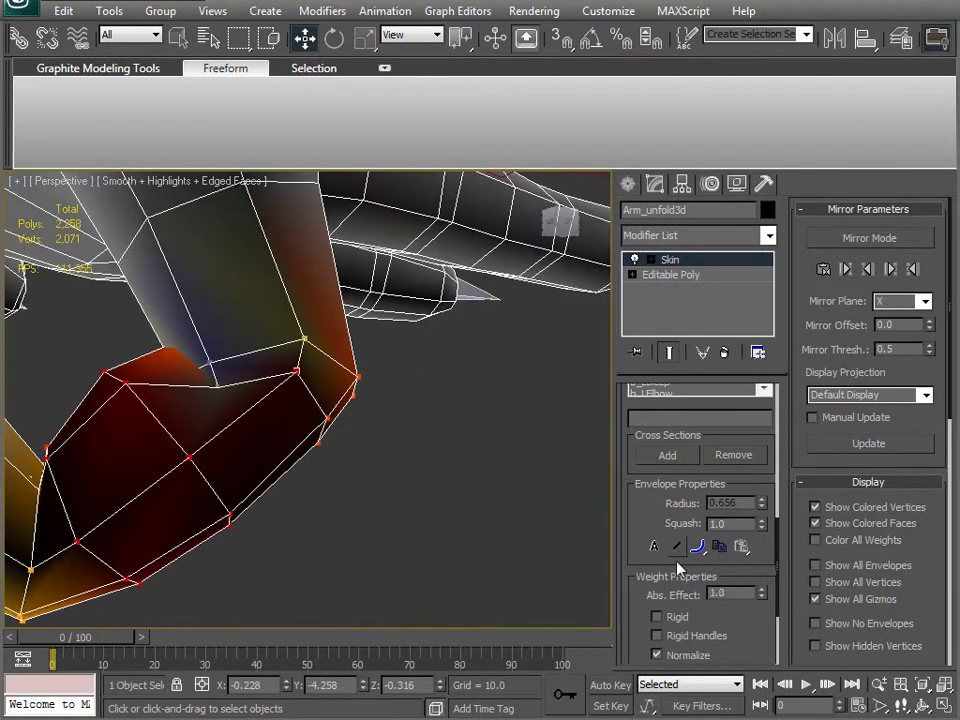
Set the b_RRing1 weight of the selected side vertex at the ring finger's middle joint to 0.2
{"action": "left_click_drag", "start_coordinate": [649, 513], "coordinate": [644, 622]}
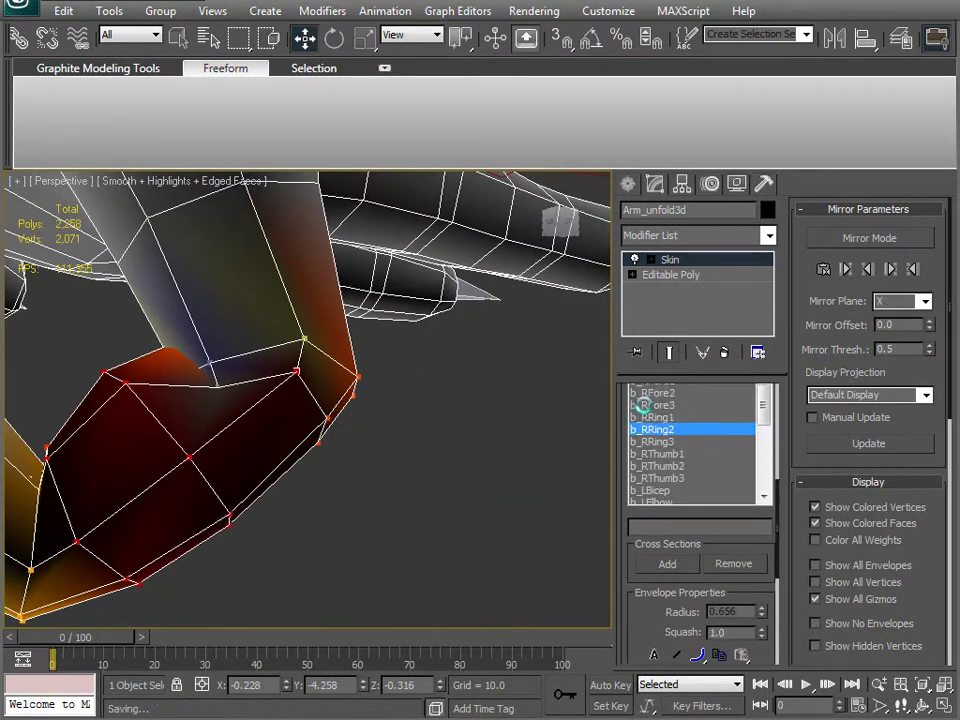
{"action": "left_click", "coordinate": [656, 417]}
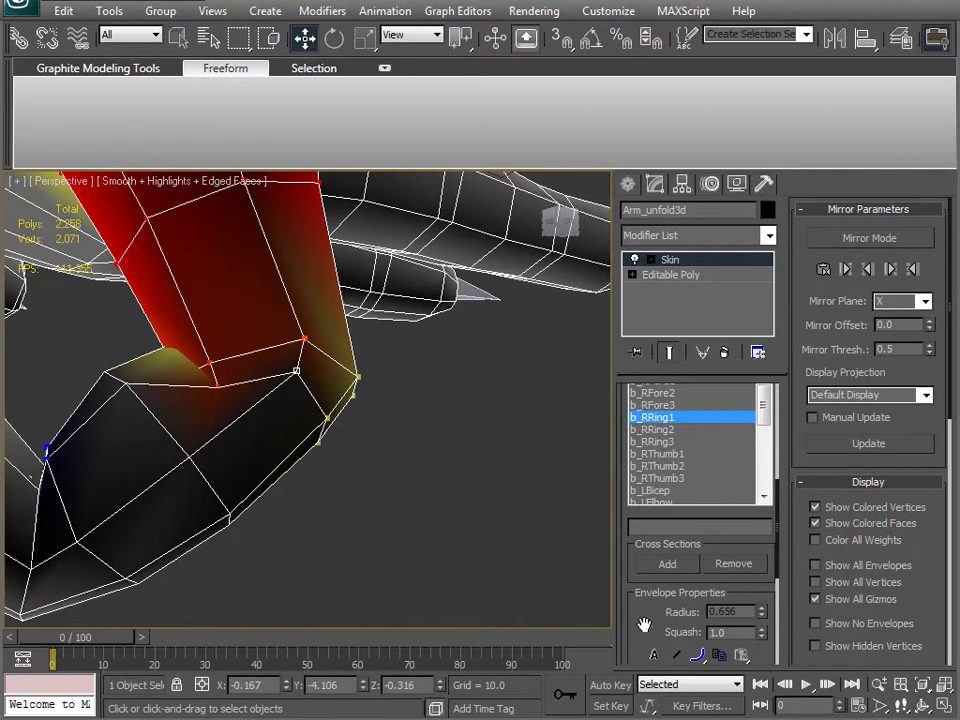
{"action": "left_click_drag", "start_coordinate": [660, 633], "coordinate": [627, 513]}
{"action": "left_click_drag", "start_coordinate": [762, 596], "coordinate": [748, 576]}
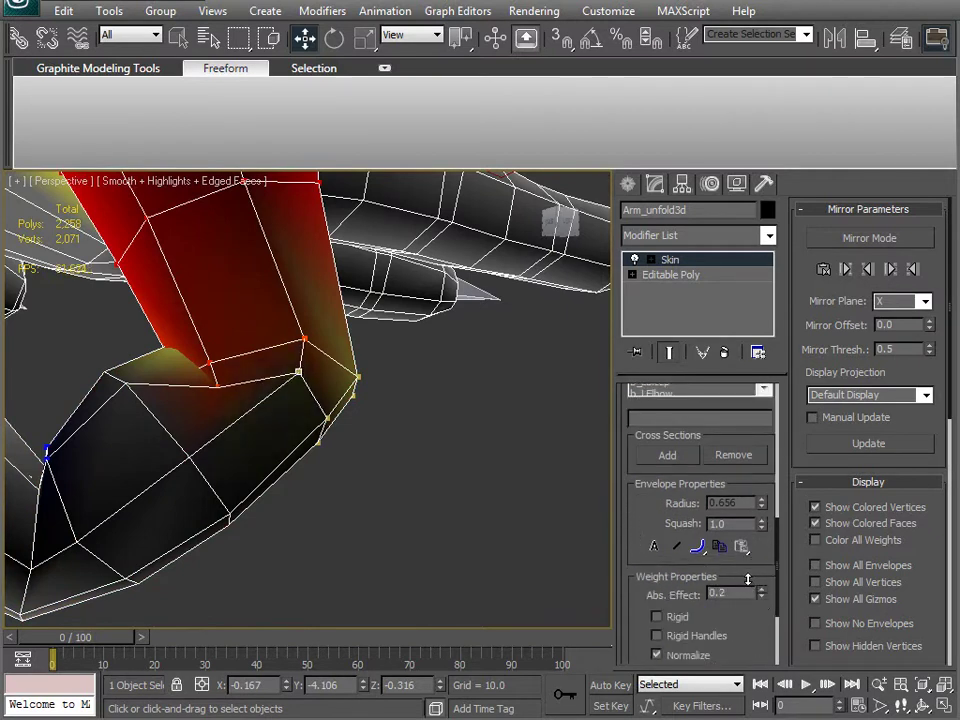
Select the two vertices on the back of the ring finger's first segment and set their b_RWrist weight to 0.12
{"action": "middle_click_drag", "start_coordinate": [396, 448], "coordinate": [405, 411]}
{"action": "middle_click_drag", "start_coordinate": [313, 333], "coordinate": [328, 416]}
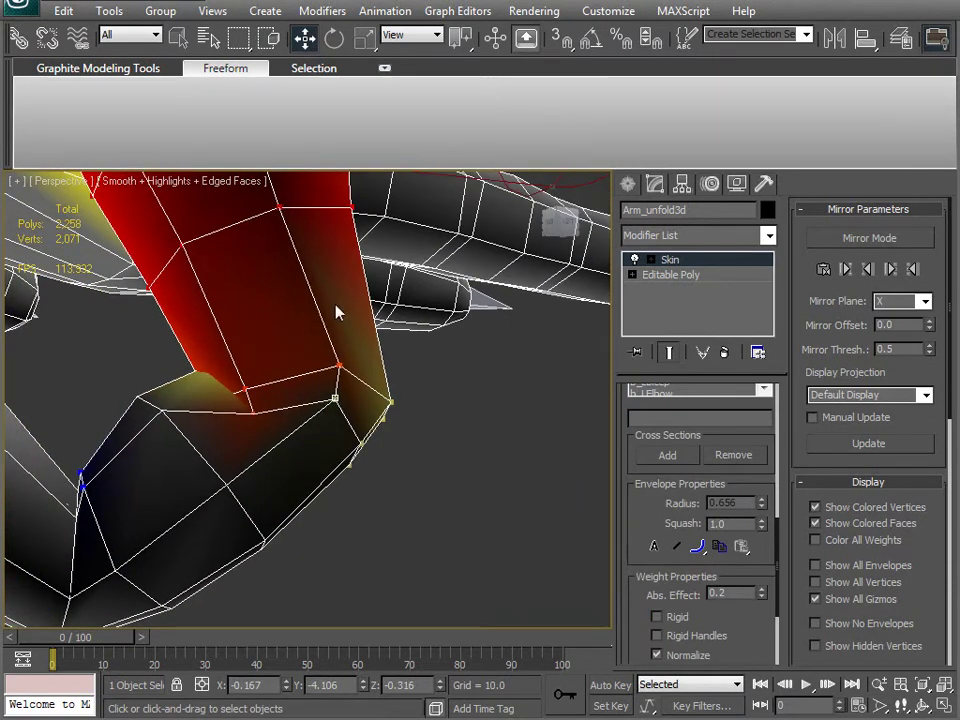
{"action": "middle_click_drag", "start_coordinate": [329, 400], "coordinate": [236, 385], "text": "alt"}
{"action": "left_click", "coordinate": [313, 353]}
{"action": "left_click", "coordinate": [310, 351]}
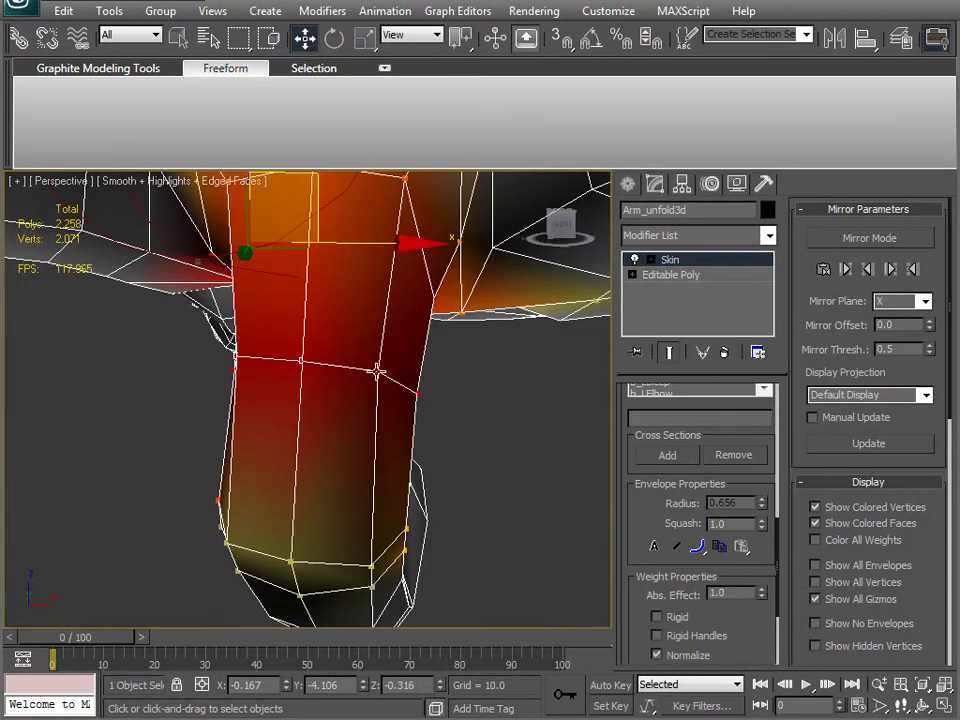
{"action": "middle_click_drag", "start_coordinate": [394, 437], "coordinate": [330, 452], "text": "alt"}
{"action": "scroll", "coordinate": [645, 530], "scroll_direction": "up", "scroll_amount": 5}
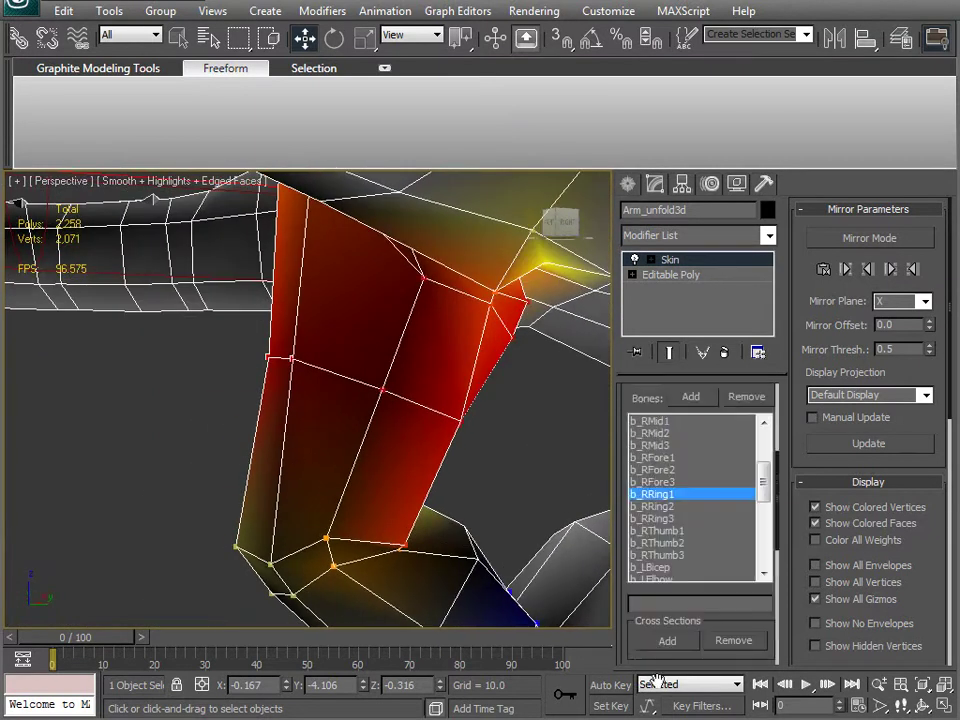
{"action": "left_click_drag", "start_coordinate": [763, 500], "coordinate": [764, 464]}
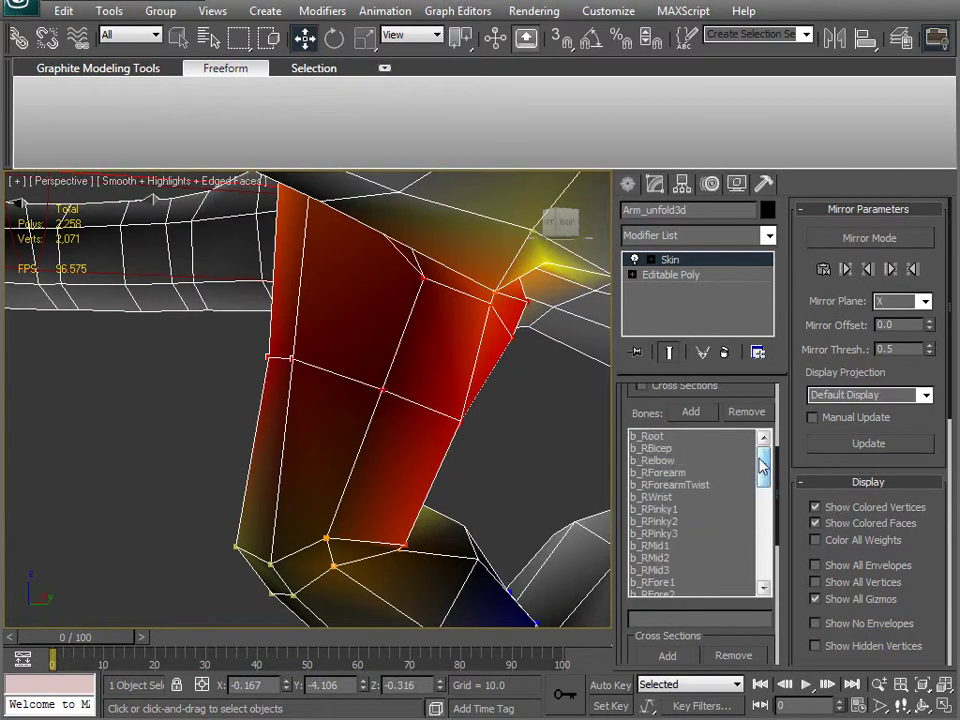
{"action": "left_click", "coordinate": [655, 497]}
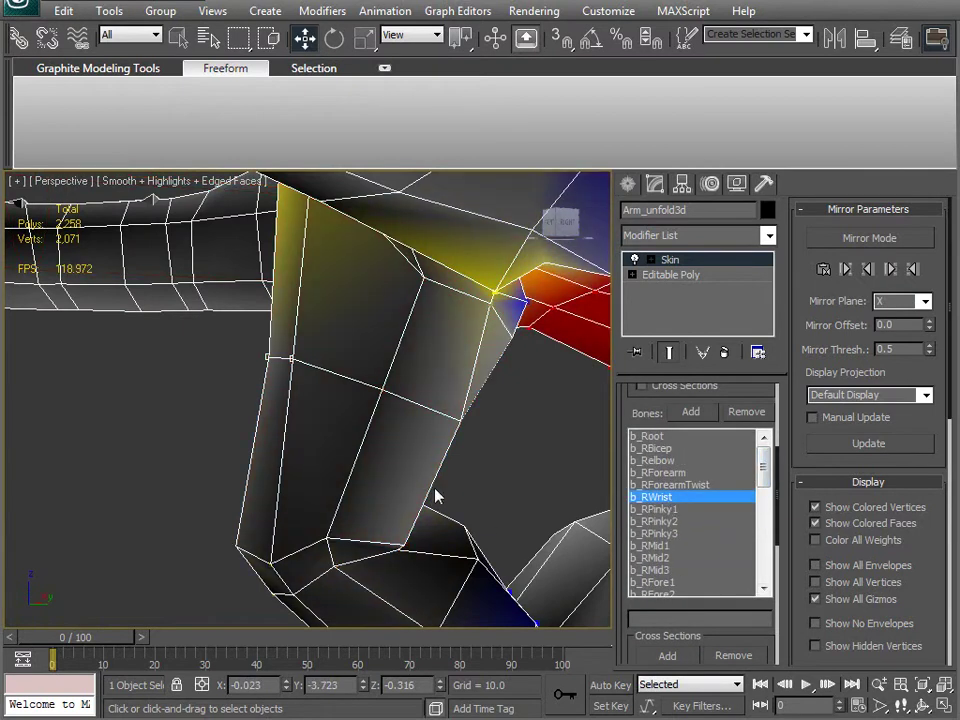
{"action": "scroll", "coordinate": [633, 647], "scroll_direction": "down", "scroll_amount": 5}
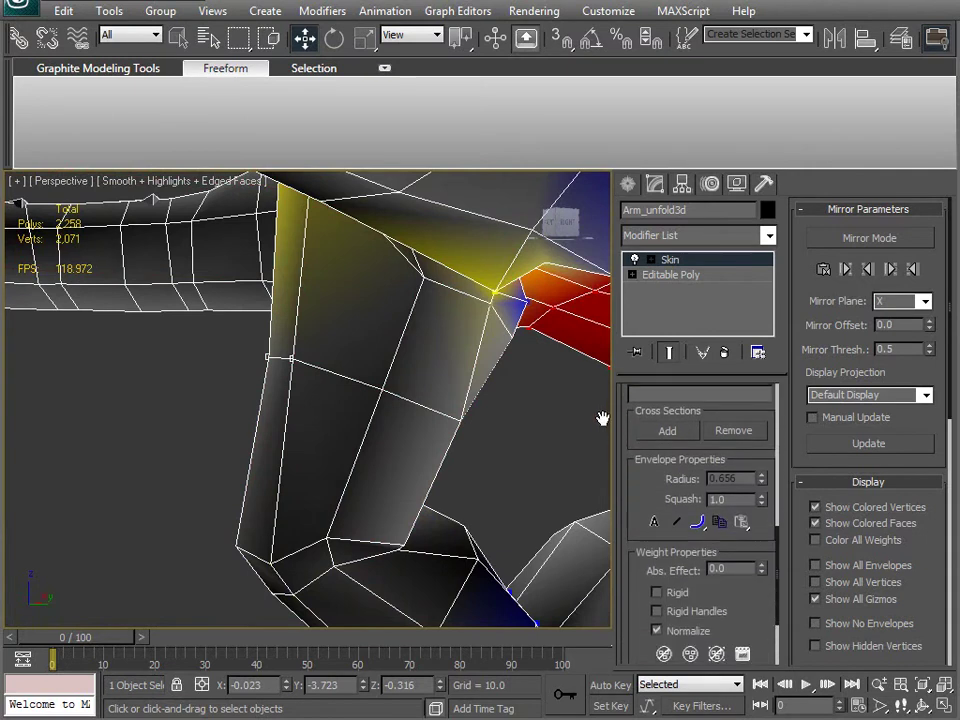
{"action": "left_click_drag", "start_coordinate": [759, 567], "coordinate": [759, 561]}
Leave the mesh, select the ring finger's three bones and rotate them together to straighten the finger
{"action": "middle_click_drag", "start_coordinate": [309, 487], "coordinate": [419, 425]}
{"action": "scroll", "coordinate": [315, 415], "scroll_direction": "down", "scroll_amount": 5}
{"action": "left_click", "coordinate": [415, 425]}
{"action": "middle_click_drag", "start_coordinate": [311, 460], "coordinate": [366, 431]}
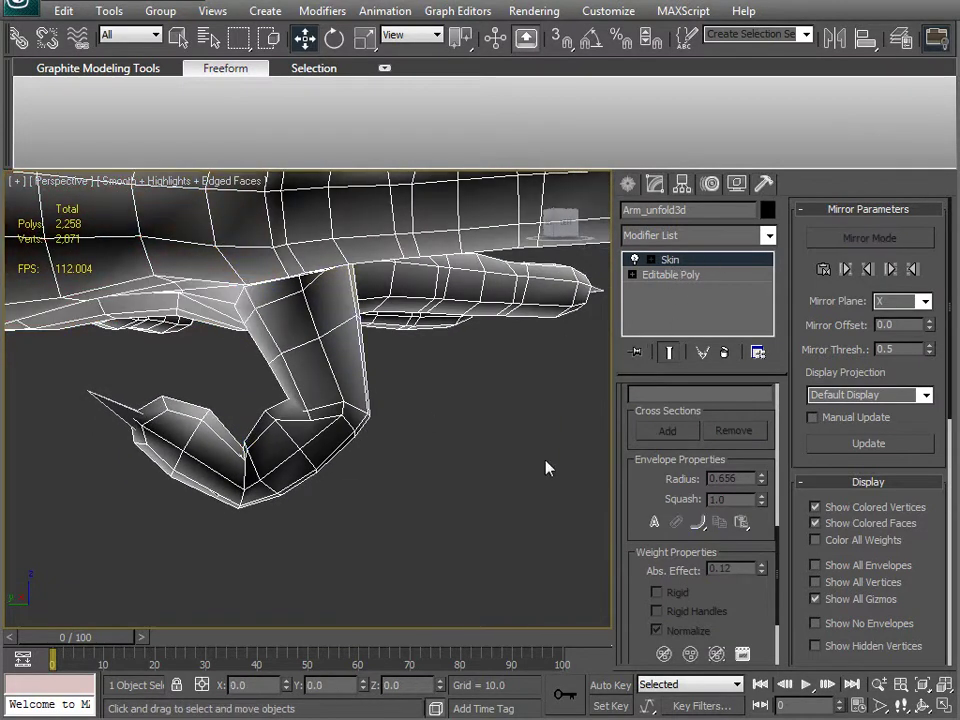
{"action": "left_click", "coordinate": [574, 433]}
{"action": "left_click", "coordinate": [114, 404]}
{"action": "middle_click_drag", "start_coordinate": [114, 404], "coordinate": [240, 481], "text": "alt"}
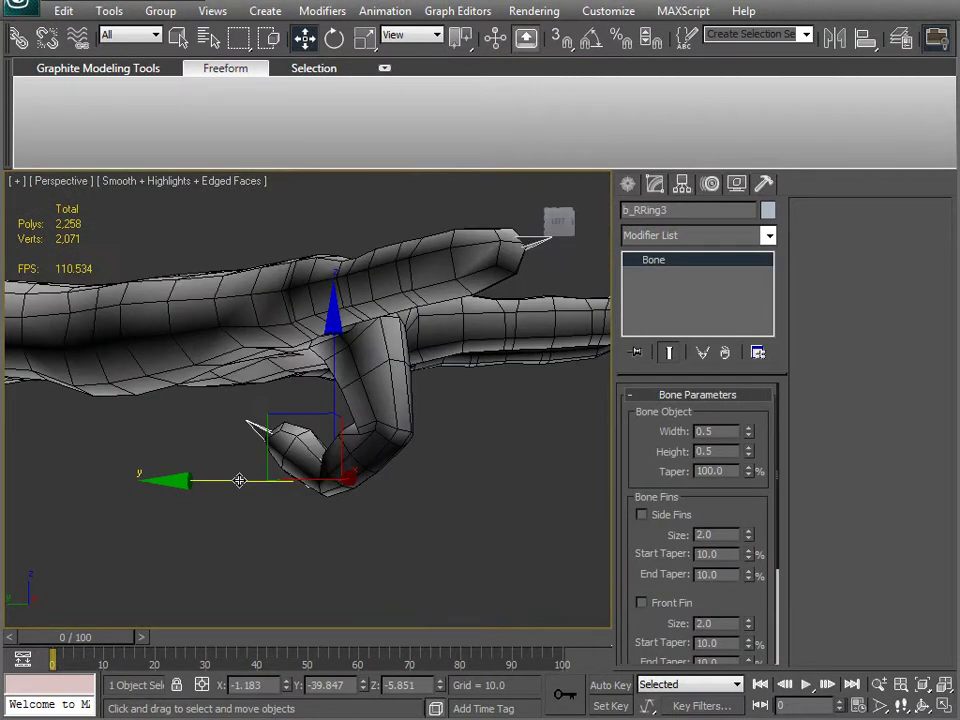
{"action": "key", "text": "Page_Up"}
{"action": "key", "text": "Page_Up"}
{"action": "key", "text": "ctrl+Page_Down"}
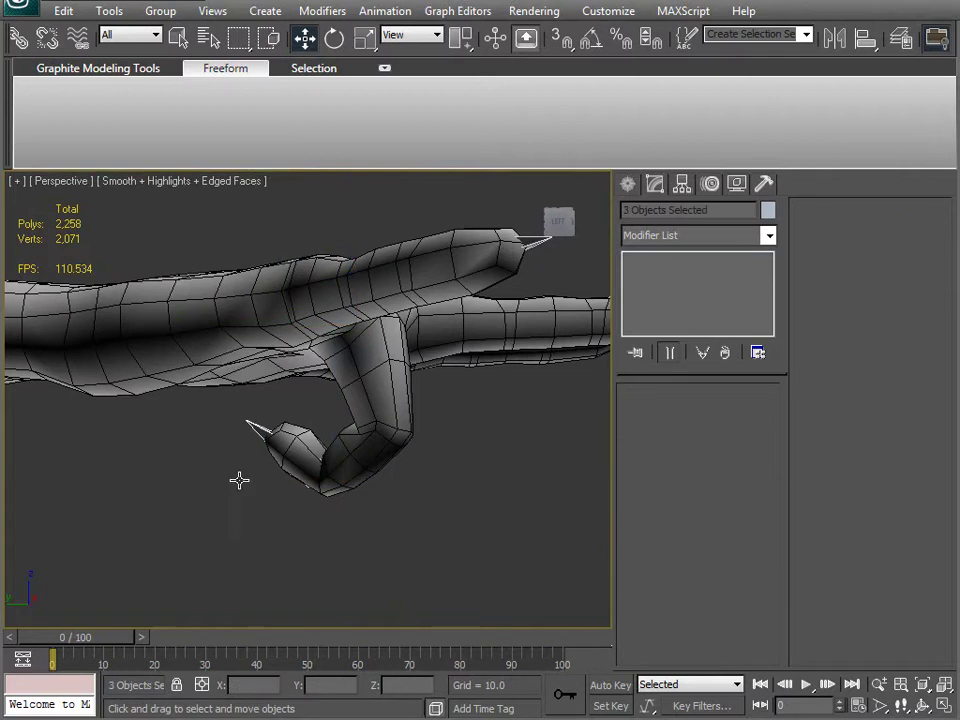
{"action": "middle_click_drag", "start_coordinate": [560, 448], "coordinate": [375, 438], "text": "alt"}
{"action": "key", "text": "e"}
{"action": "left_click_drag", "start_coordinate": [417, 415], "coordinate": [469, 289]}
{"action": "middle_click_drag", "start_coordinate": [469, 289], "coordinate": [400, 484], "text": "alt"}
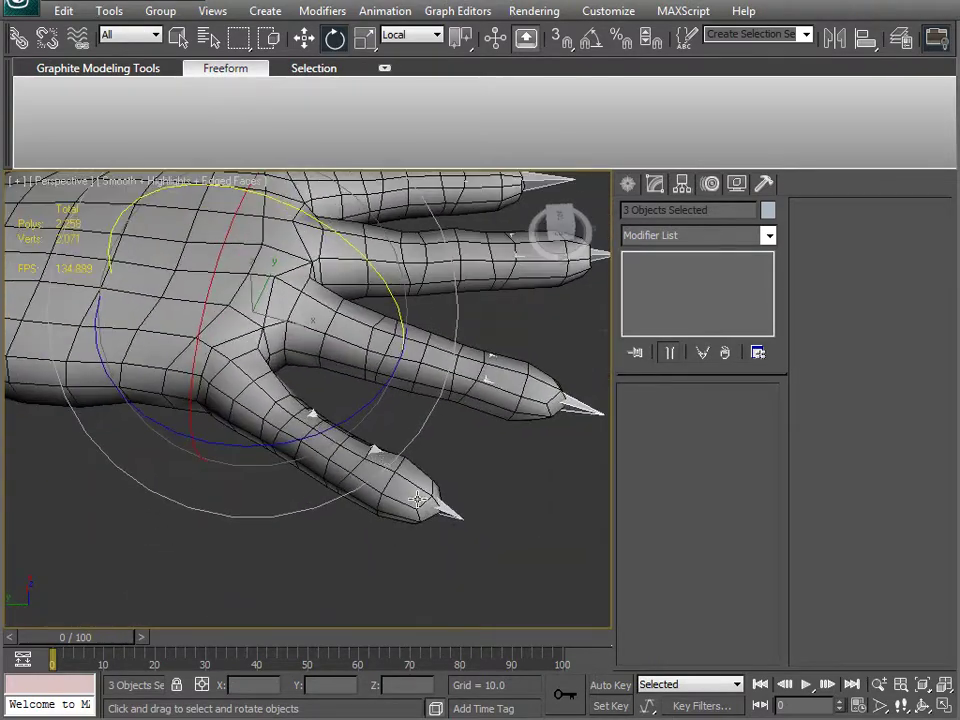
Select the pinky's three bones and rotate them together to curl the finger tightly toward the palm
{"action": "left_click", "coordinate": [448, 525]}
{"action": "middle_click_drag", "start_coordinate": [448, 525], "coordinate": [424, 470], "text": "alt"}
{"action": "key", "text": "Page_Up"}
{"action": "key", "text": "Page_Up"}
{"action": "key", "text": "ctrl+Page_Down"}
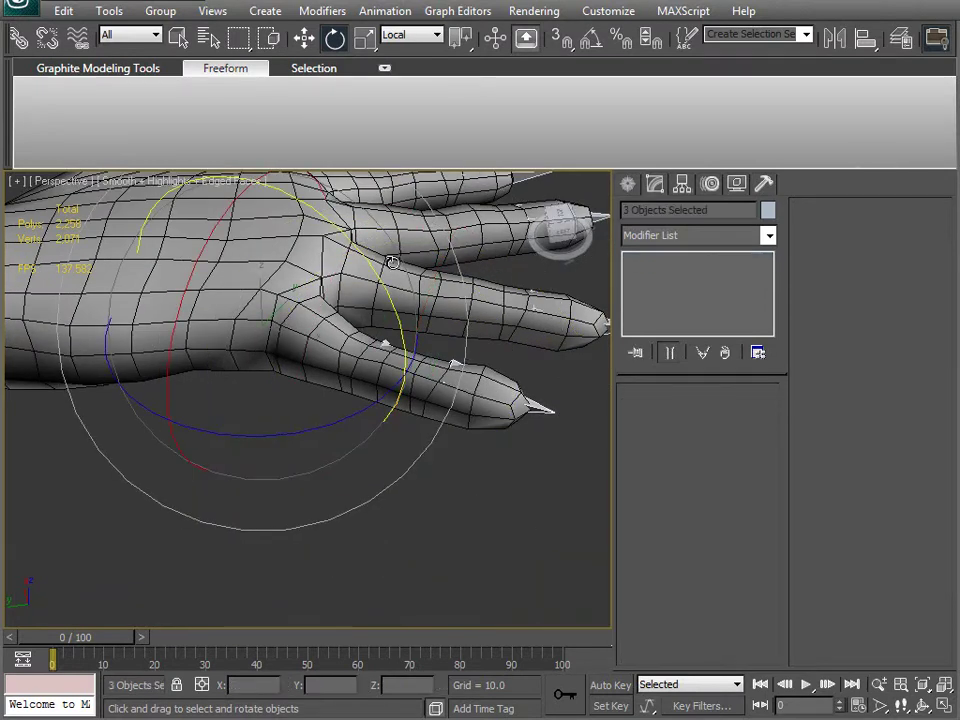
{"action": "left_click_drag", "start_coordinate": [368, 262], "coordinate": [379, 389]}
{"action": "middle_click_drag", "start_coordinate": [379, 389], "coordinate": [143, 413], "text": "alt"}
Reopen envelope editing in the arm mesh's Skin modifier and locate the vertices at the base of the curled pinky
{"action": "scroll", "coordinate": [349, 421], "scroll_direction": "up", "scroll_amount": 5}
{"action": "left_click", "coordinate": [257, 347]}
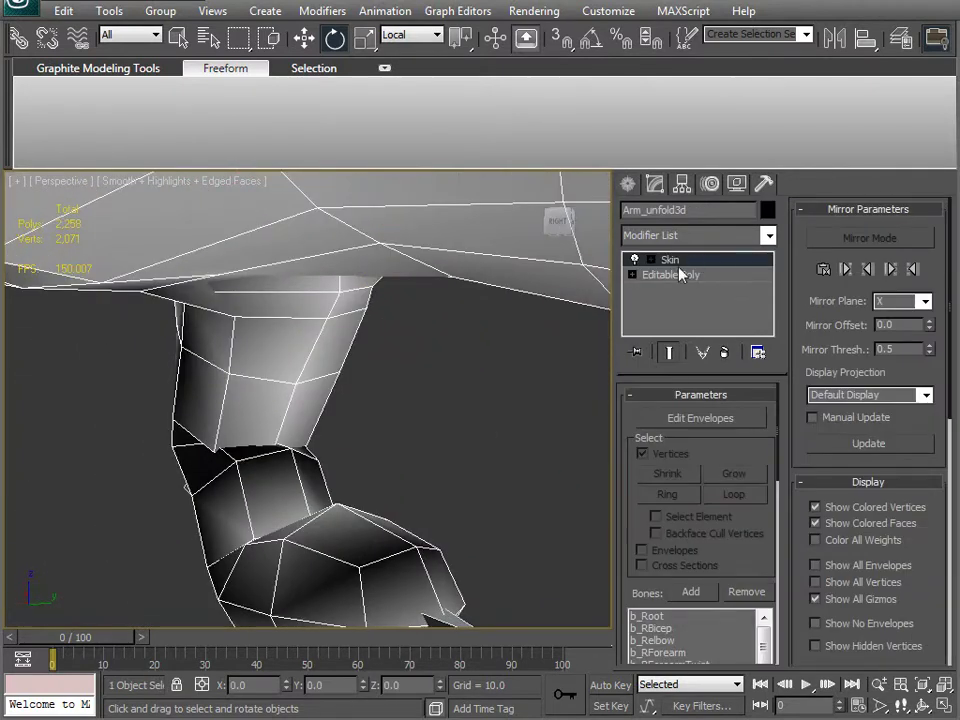
{"action": "left_click", "coordinate": [700, 418]}
{"action": "middle_click_drag", "start_coordinate": [345, 396], "coordinate": [300, 440], "text": "alt"}
{"action": "key", "text": "F3"}
{"action": "key", "text": "F3"}
{"action": "scroll", "coordinate": [707, 537], "scroll_direction": "down", "scroll_amount": 1}
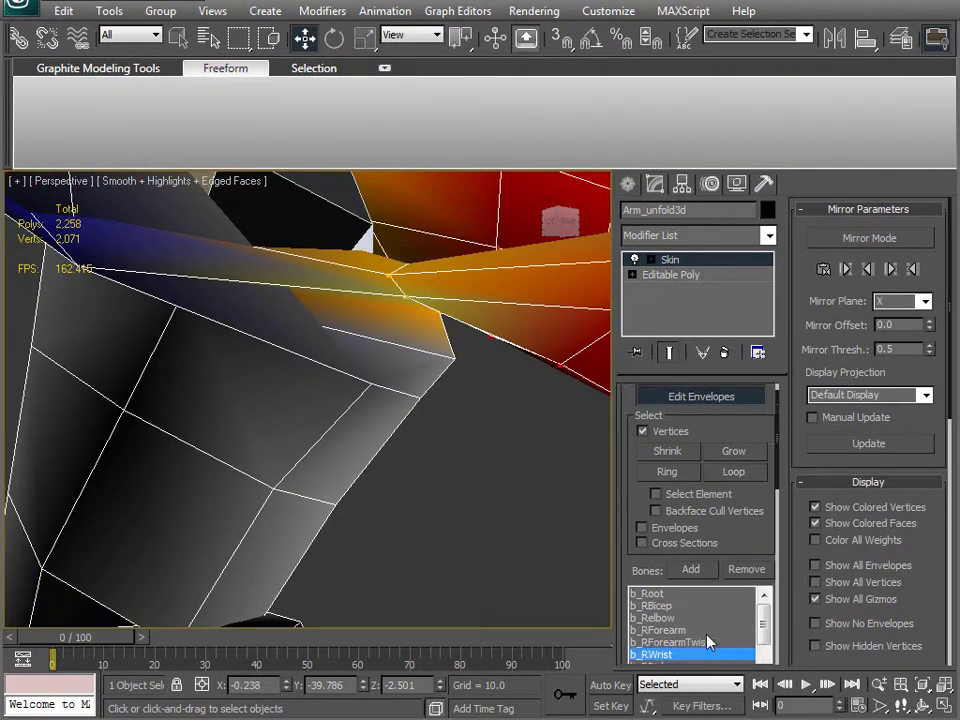
Compare the b_RPinky1 influence at the pinky's base, then raise the selected vertex's b_RWrist weight
{"action": "scroll", "coordinate": [758, 537], "scroll_direction": "down", "scroll_amount": 5}
{"action": "left_click", "coordinate": [669, 454]}
{"action": "middle_click_drag", "start_coordinate": [393, 481], "coordinate": [551, 603], "text": "alt"}
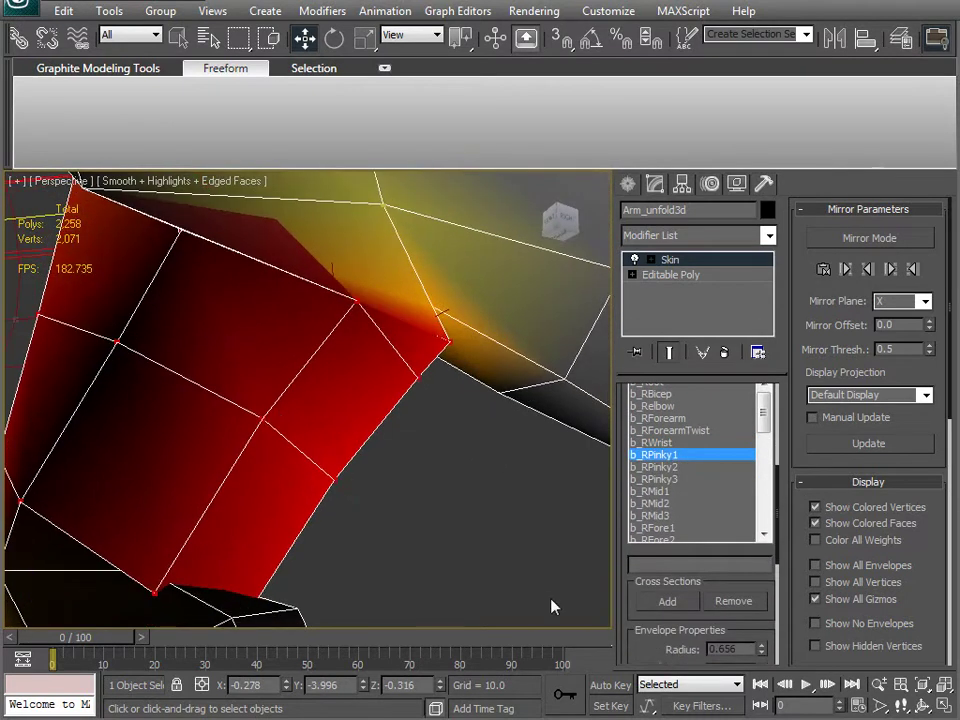
{"action": "left_click_drag", "start_coordinate": [647, 638], "coordinate": [634, 392]}
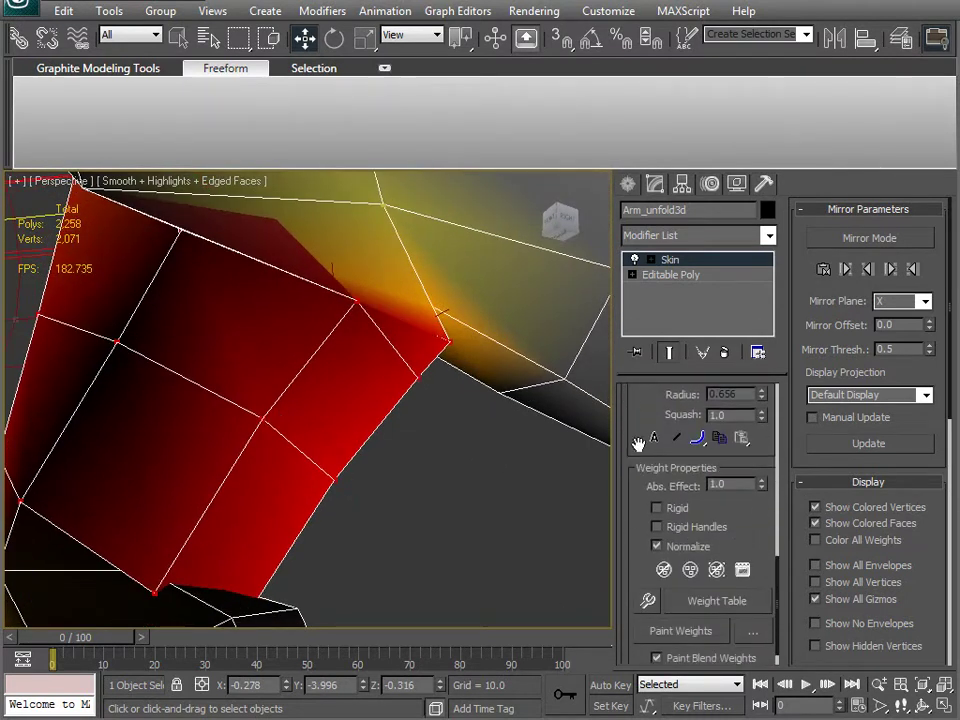
{"action": "left_click_drag", "start_coordinate": [636, 462], "coordinate": [621, 660]}
{"action": "scroll", "coordinate": [645, 622], "scroll_direction": "up", "scroll_amount": 2}
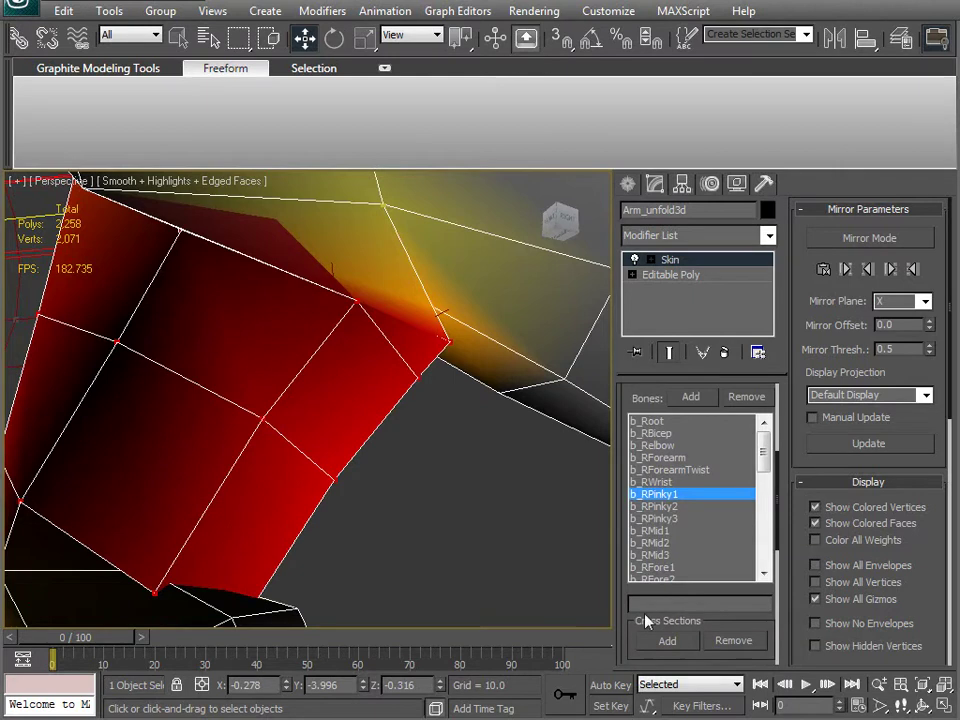
{"action": "left_click", "coordinate": [655, 482]}
{"action": "middle_click_drag", "start_coordinate": [390, 516], "coordinate": [300, 420], "text": "alt"}
{"action": "left_click_drag", "start_coordinate": [632, 637], "coordinate": [628, 514]}
{"action": "left_click_drag", "start_coordinate": [757, 650], "coordinate": [760, 615]}
{"action": "middle_click_drag", "start_coordinate": [493, 482], "coordinate": [421, 452], "text": "alt"}
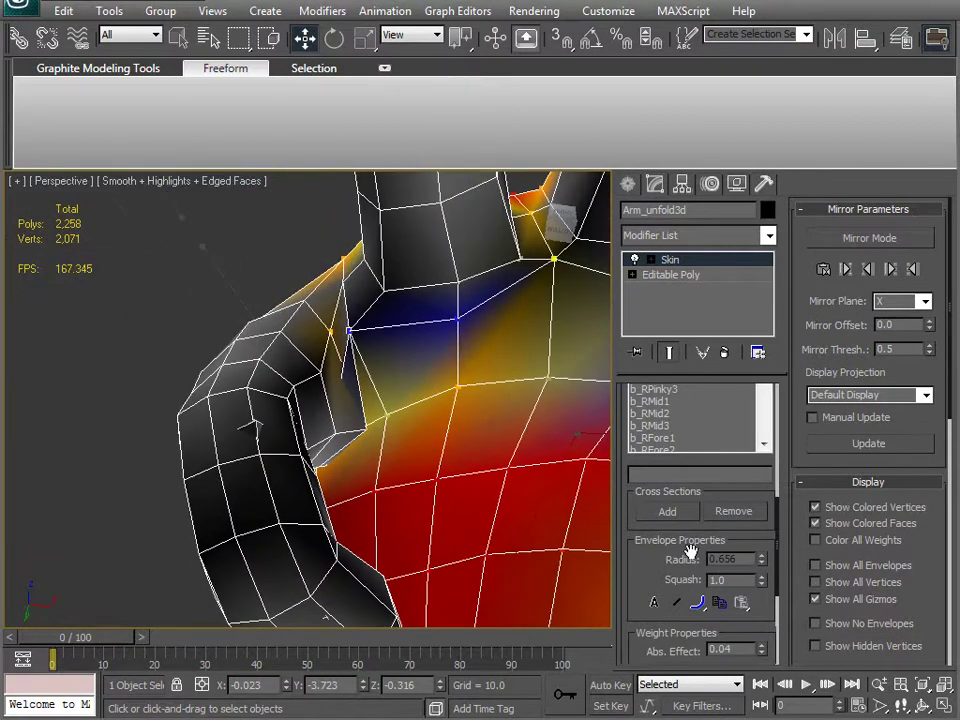
Increase the b_RPinky1 weight of the selected vertices around the base of the pinky
{"action": "scroll", "coordinate": [638, 553], "scroll_direction": "up", "scroll_amount": 2}
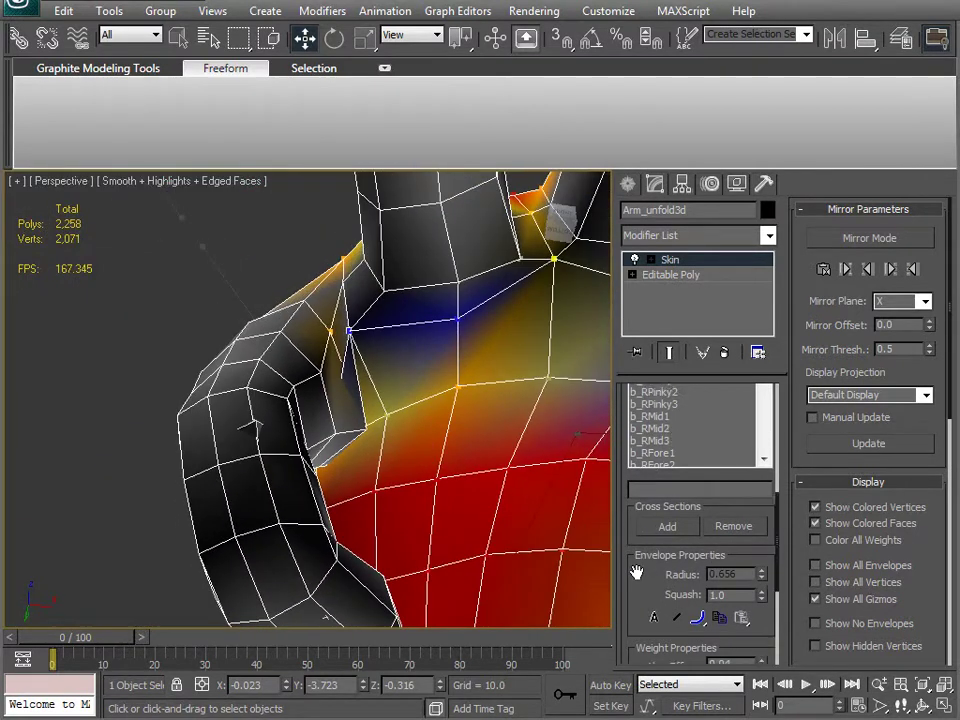
{"action": "left_click", "coordinate": [655, 386]}
{"action": "scroll", "coordinate": [637, 598], "scroll_direction": "down", "scroll_amount": 5}
{"action": "left_click_drag", "start_coordinate": [760, 577], "coordinate": [750, 532]}
{"action": "middle_click_drag", "start_coordinate": [340, 490], "coordinate": [143, 527], "text": "alt"}
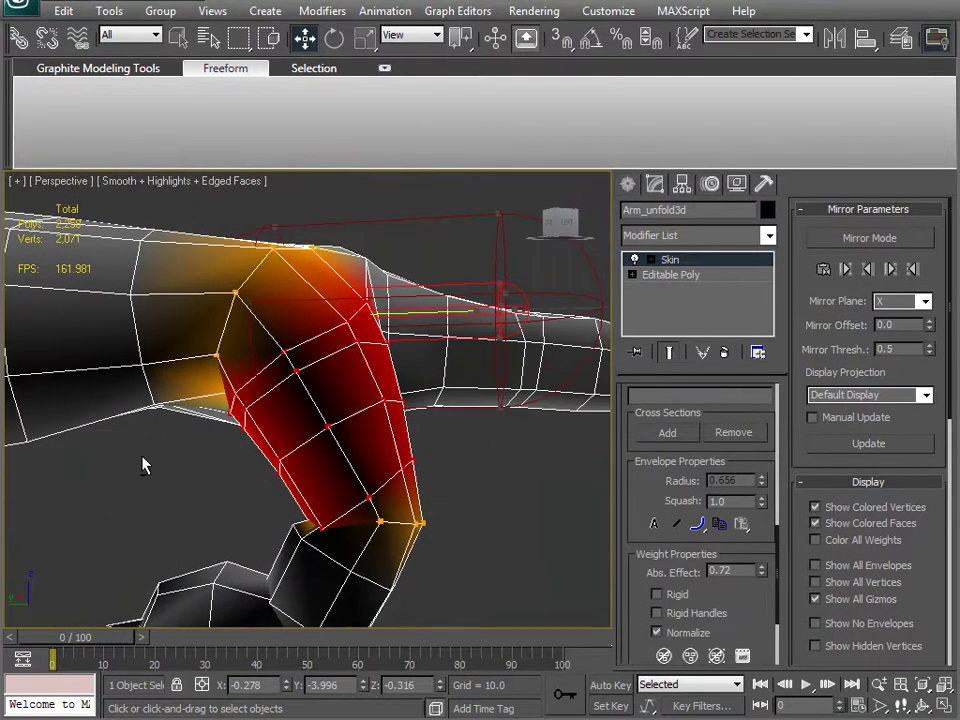
{"action": "left_click_drag", "start_coordinate": [762, 577], "coordinate": [761, 576]}
Add b_RWrist influence to the vertices on the outer side of the pinky's knuckle, with 0.36 on the foremost one
{"action": "middle_click_drag", "start_coordinate": [250, 420], "coordinate": [285, 405], "text": "alt"}
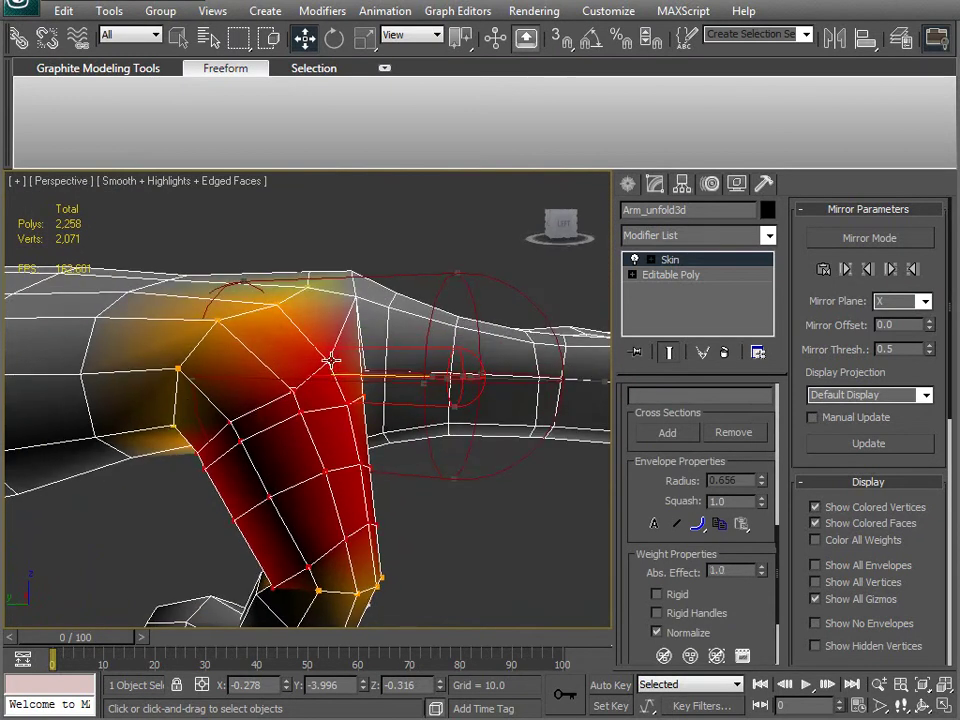
{"action": "left_click_drag", "start_coordinate": [637, 456], "coordinate": [654, 516]}
{"action": "scroll", "coordinate": [651, 456], "scroll_direction": "up", "scroll_amount": 1}
{"action": "left_click", "coordinate": [660, 402]}
{"action": "left_click_drag", "start_coordinate": [767, 569], "coordinate": [757, 551]}
{"action": "middle_click_drag", "start_coordinate": [360, 470], "coordinate": [340, 366], "text": "alt"}
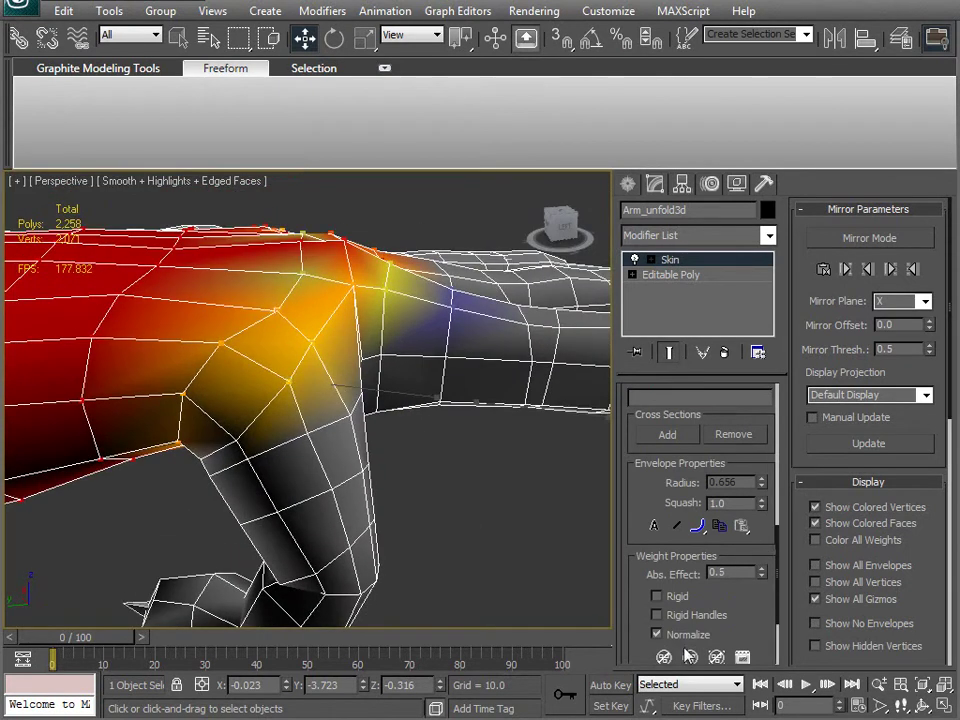
Set the b_RWrist weights of three neighbouring vertices down the outer side of the pinky's knuckle to 0.52, 0.56 and 0.28
{"action": "middle_click_drag", "start_coordinate": [522, 524], "coordinate": [302, 347], "text": "alt"}
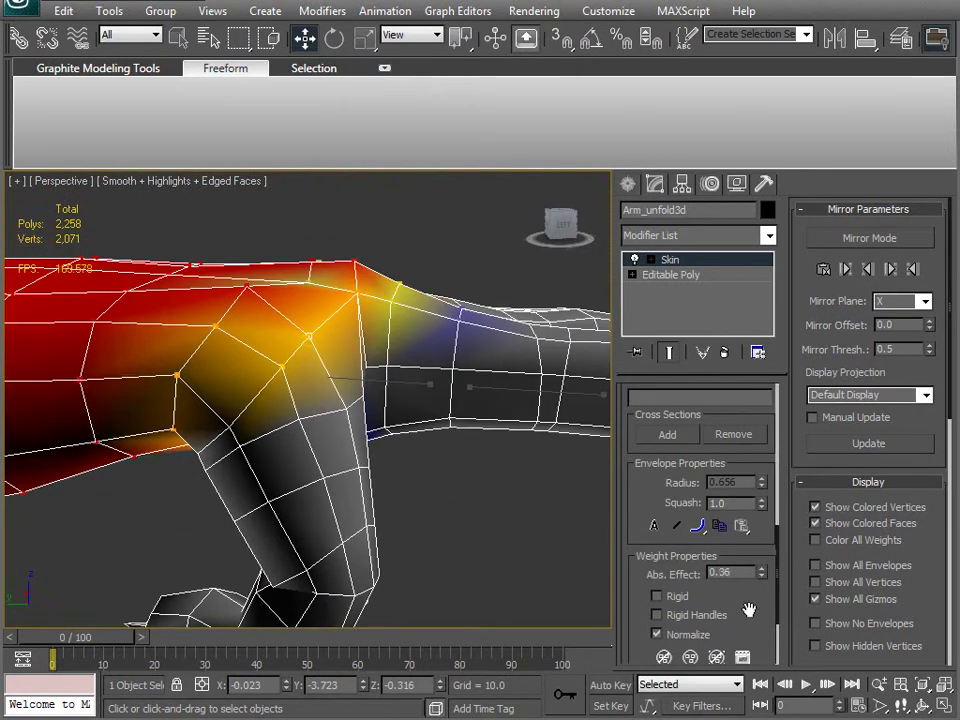
{"action": "left_click_drag", "start_coordinate": [763, 574], "coordinate": [763, 550]}
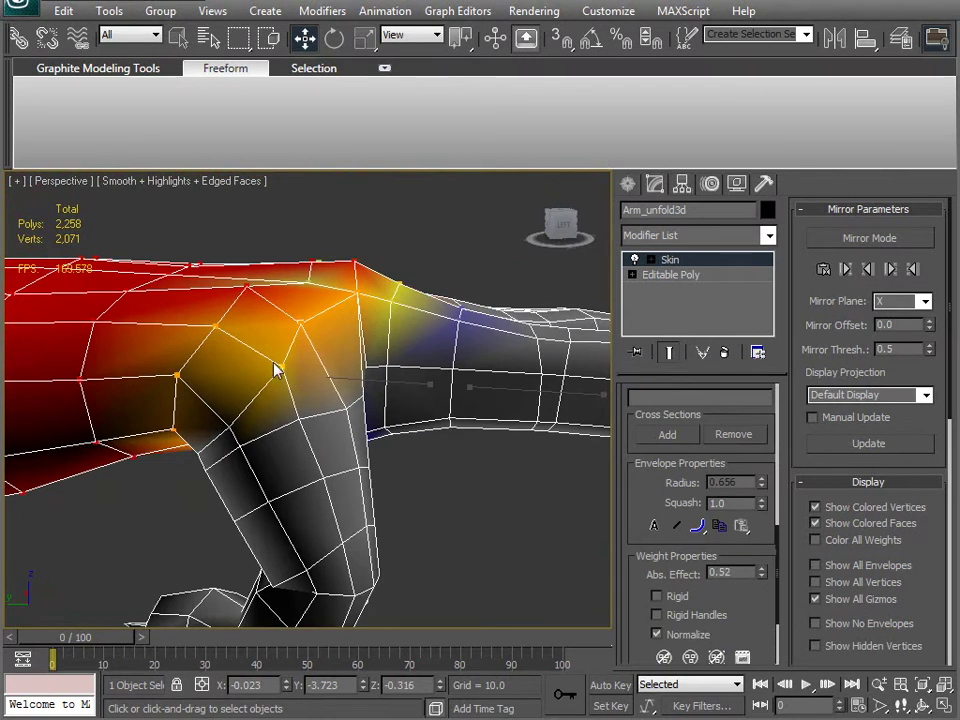
{"action": "left_click_drag", "start_coordinate": [763, 570], "coordinate": [760, 559]}
{"action": "middle_click_drag", "start_coordinate": [290, 478], "coordinate": [430, 436]}
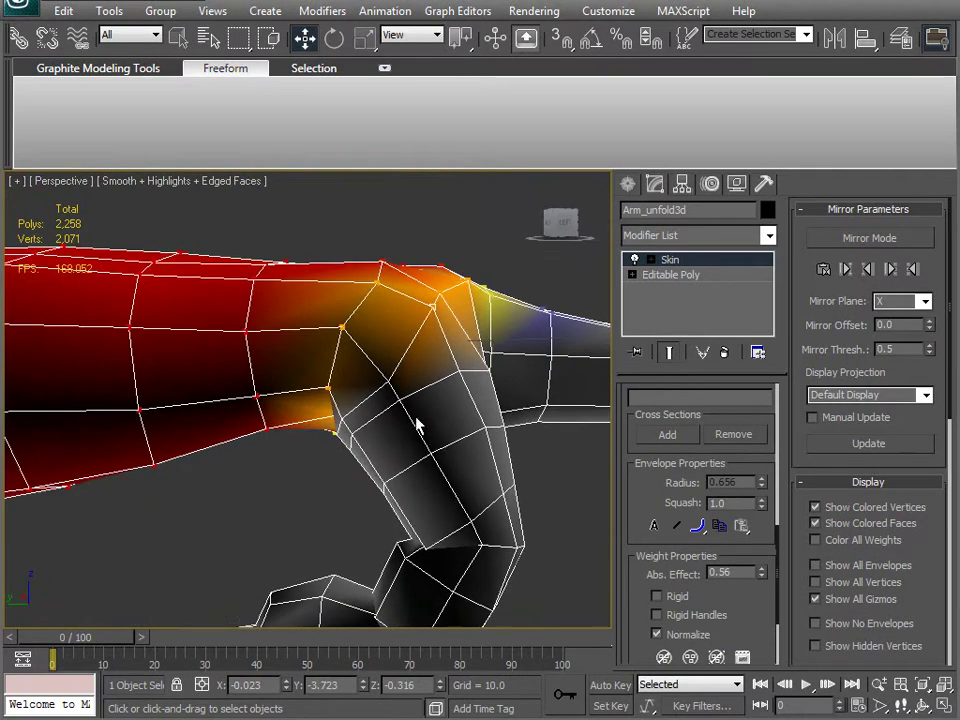
{"action": "left_click", "coordinate": [386, 381]}
{"action": "left_click_drag", "start_coordinate": [763, 574], "coordinate": [755, 547]}
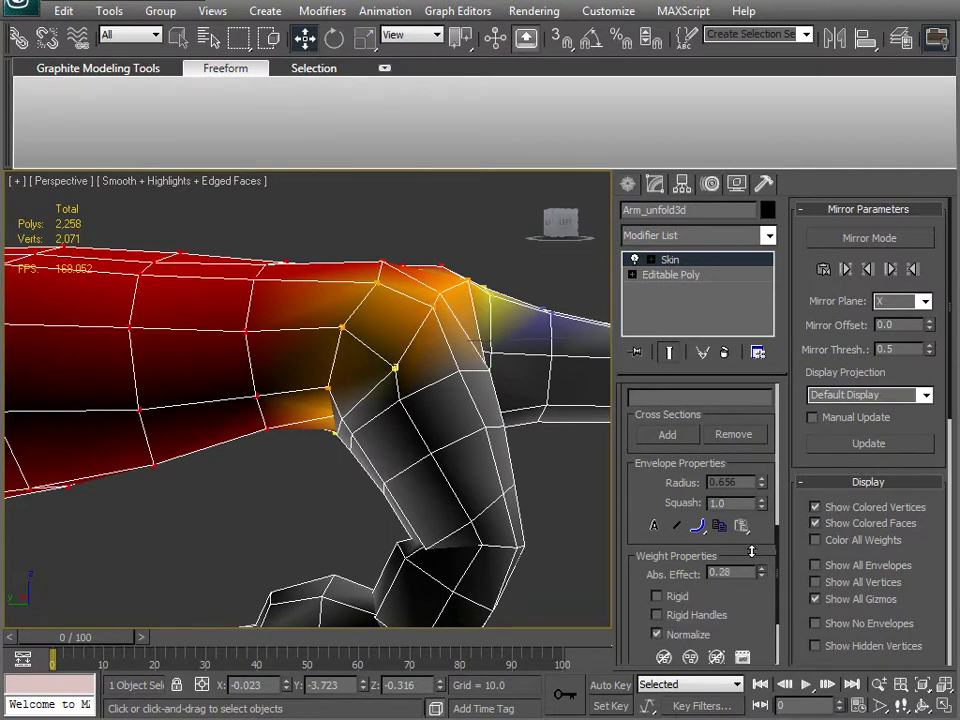
Slightly raise the b_RWrist weight of the vertex at the pinky's base on the side facing the ring finger
{"action": "middle_click_drag", "start_coordinate": [572, 574], "coordinate": [370, 465], "text": "alt"}
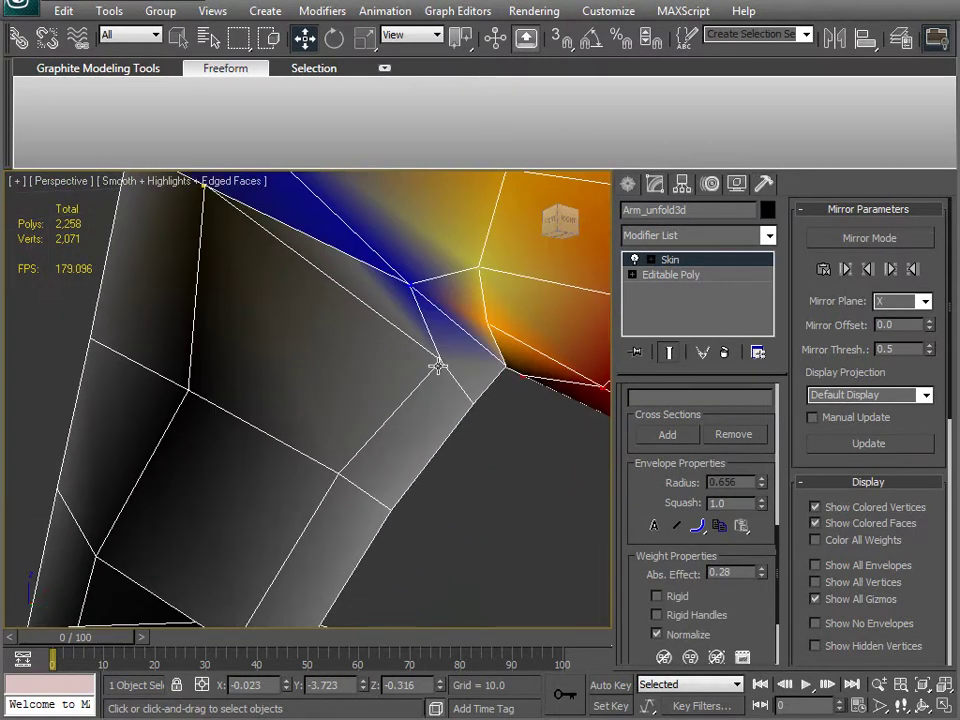
{"action": "left_click_drag", "start_coordinate": [763, 574], "coordinate": [759, 565]}
{"action": "middle_click_drag", "start_coordinate": [322, 430], "coordinate": [413, 473], "text": "alt"}
{"action": "scroll", "coordinate": [400, 460], "scroll_direction": "down", "scroll_amount": 4}
{"action": "middle_click_drag", "start_coordinate": [355, 400], "coordinate": [407, 431]}
{"action": "middle_click_drag", "start_coordinate": [497, 393], "coordinate": [568, 471], "text": "alt"}
Display b_RPinky1's influence and examine the inner crease of the pinky's middle joint in shaded and wireframe views
{"action": "left_click_drag", "start_coordinate": [634, 484], "coordinate": [621, 625]}
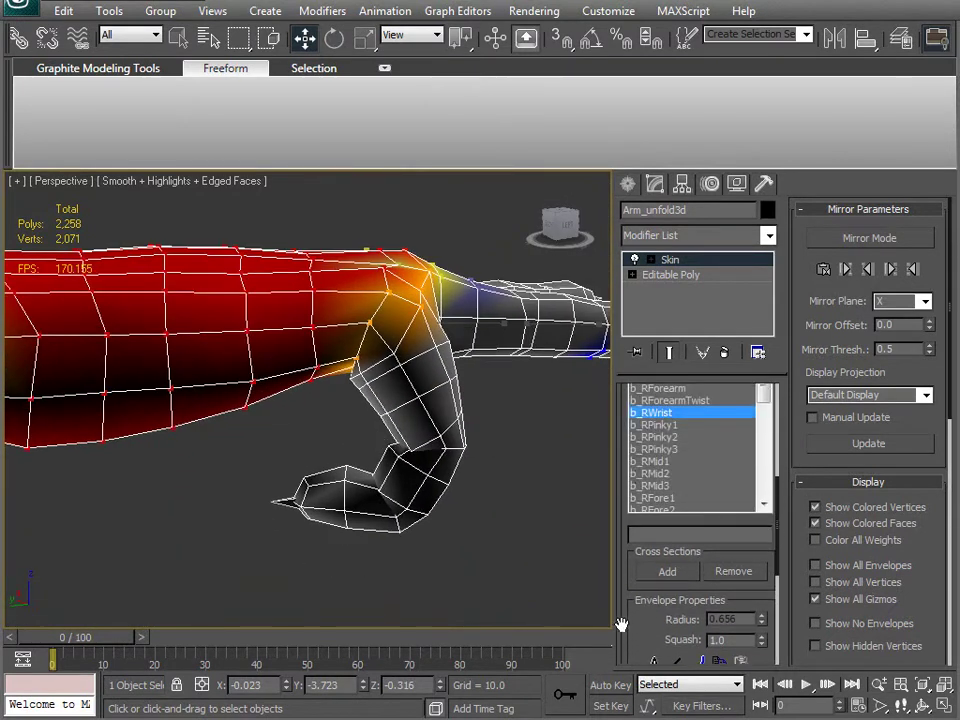
{"action": "left_click", "coordinate": [655, 425]}
{"action": "middle_click_drag", "start_coordinate": [430, 430], "coordinate": [332, 454], "text": "alt"}
{"action": "scroll", "coordinate": [332, 454], "scroll_direction": "up", "scroll_amount": 3}
{"action": "mouse_move", "coordinate": [381, 499]}
{"action": "middle_mouse_down", "text": "alt"}
{"action": "mouse_move", "coordinate": [394, 521]}
{"action": "mouse_move", "coordinate": [458, 549]}
{"action": "mouse_move", "coordinate": [334, 486]}
{"action": "mouse_move", "coordinate": [375, 499]}
{"action": "mouse_move", "coordinate": [362, 480]}
{"action": "mouse_move", "coordinate": [373, 455]}
{"action": "middle_mouse_up", "text": "alt"}
{"action": "scroll", "coordinate": [334, 486], "scroll_direction": "up", "scroll_amount": 3}
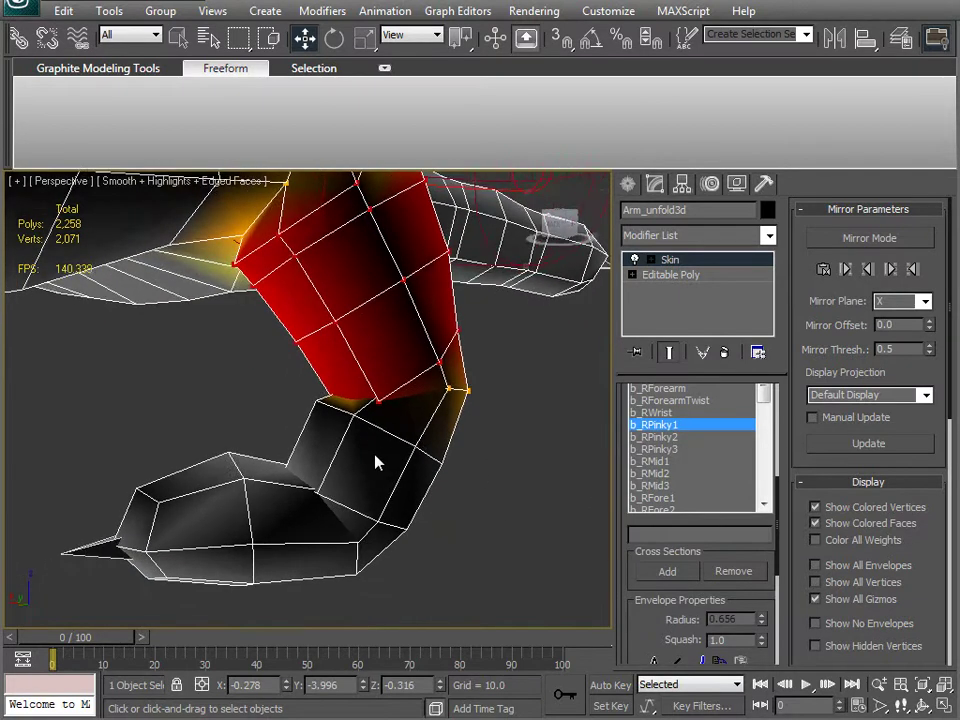
{"action": "scroll", "coordinate": [373, 455], "scroll_direction": "up", "scroll_amount": 2}
{"action": "key", "text": "F3"}
{"action": "key", "text": "F3"}
{"action": "key", "text": "F3"}
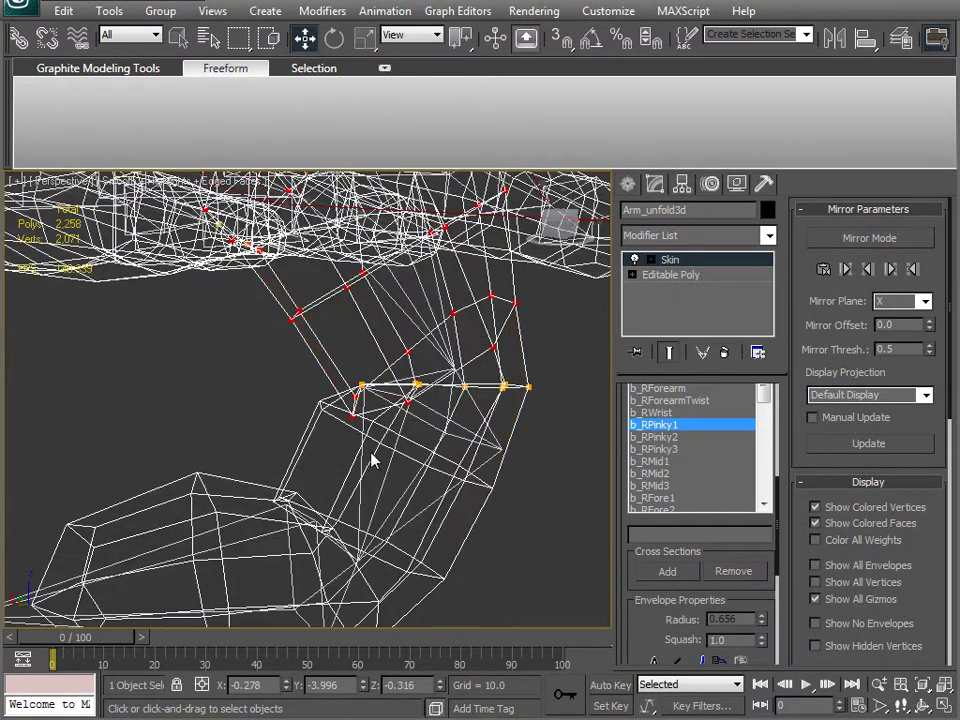
Select the vertices on the upper edge of the pinky's middle joint crease and set their b_RPinky2 weight to 0.32
{"action": "left_click", "coordinate": [665, 438]}
{"action": "scroll", "coordinate": [425, 457], "scroll_direction": "up", "scroll_amount": 3}
{"action": "middle_click_drag", "start_coordinate": [425, 457], "coordinate": [424, 473], "text": "alt"}
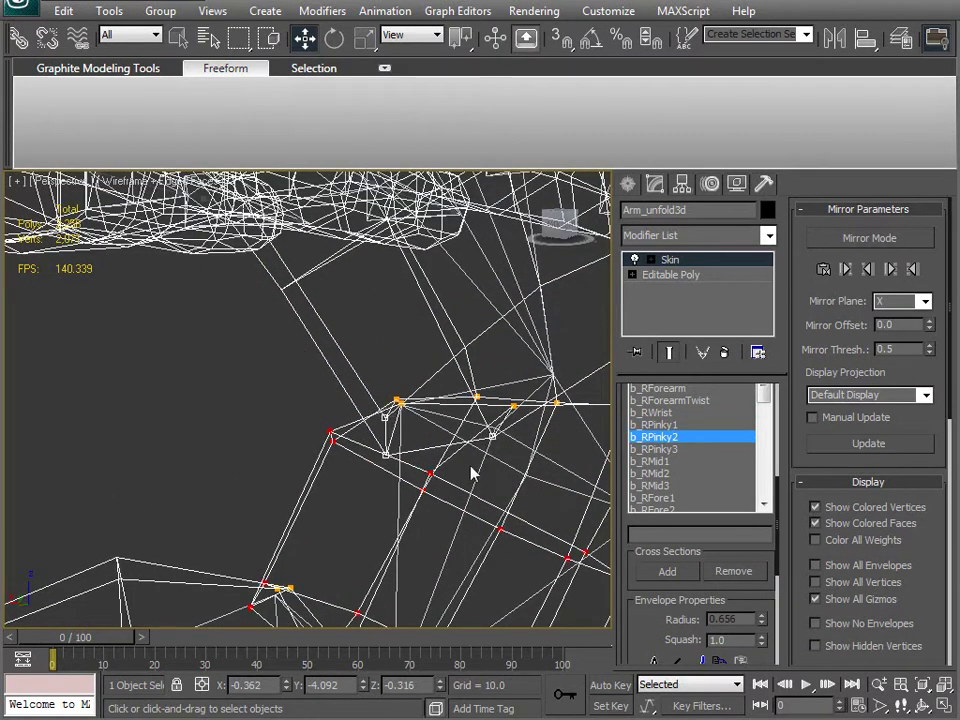
{"action": "scroll", "coordinate": [494, 468], "scroll_direction": "up", "scroll_amount": 3}
{"action": "key", "text": "F3"}
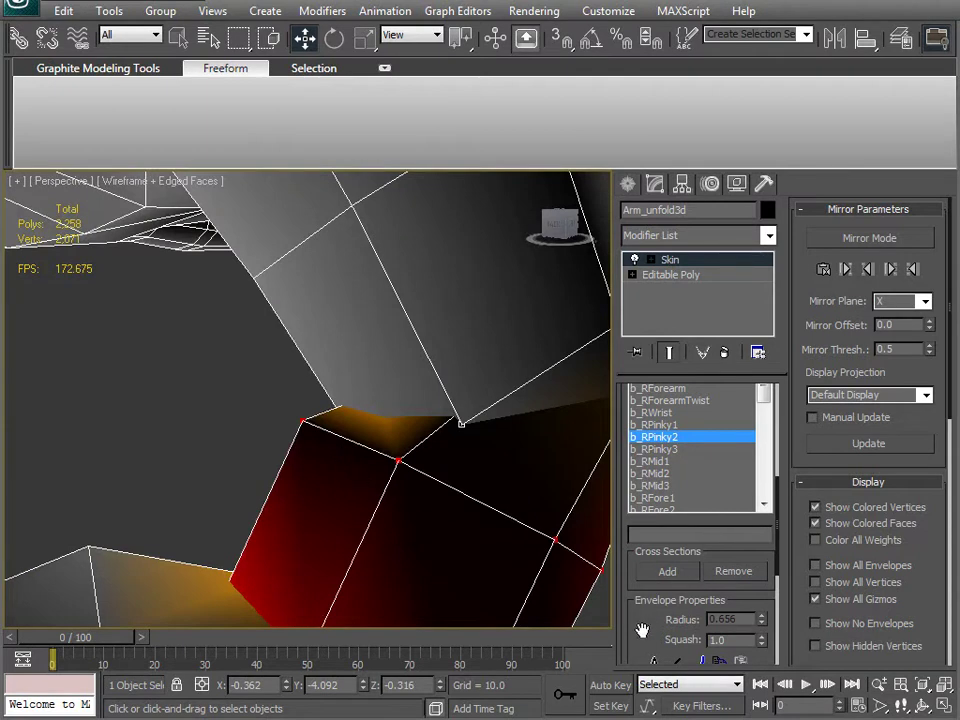
{"action": "left_click_drag", "start_coordinate": [642, 630], "coordinate": [645, 495]}
{"action": "left_click_drag", "start_coordinate": [761, 572], "coordinate": [755, 555]}
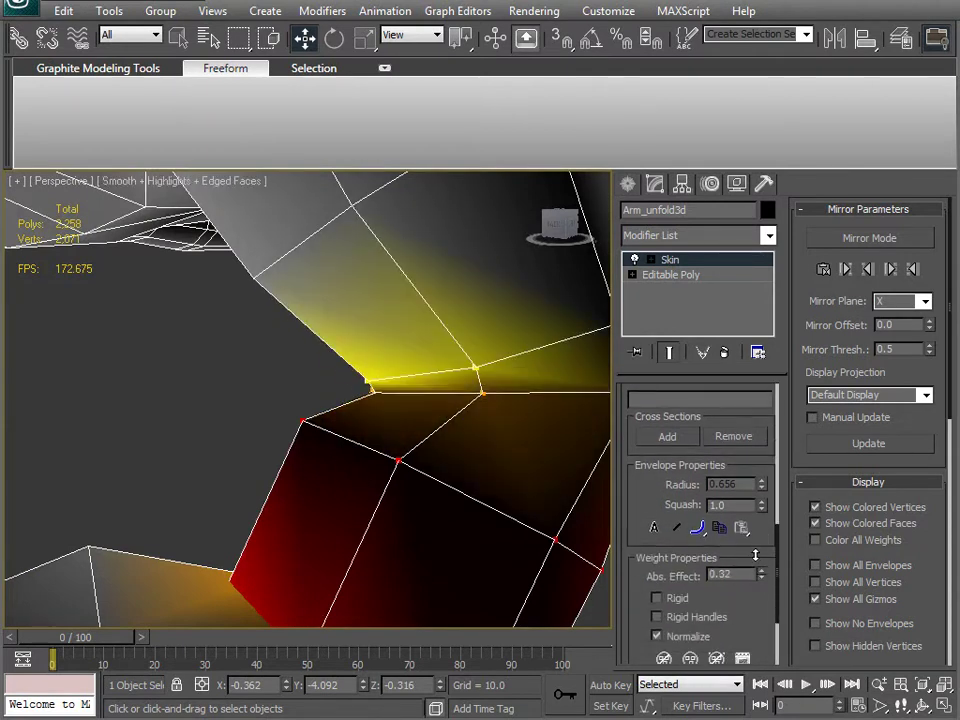
Raise the b_RPinky2 weight of the vertices on the lower edge of the pinky's middle joint crease to 0.62
{"action": "middle_click_drag", "start_coordinate": [367, 476], "coordinate": [348, 453]}
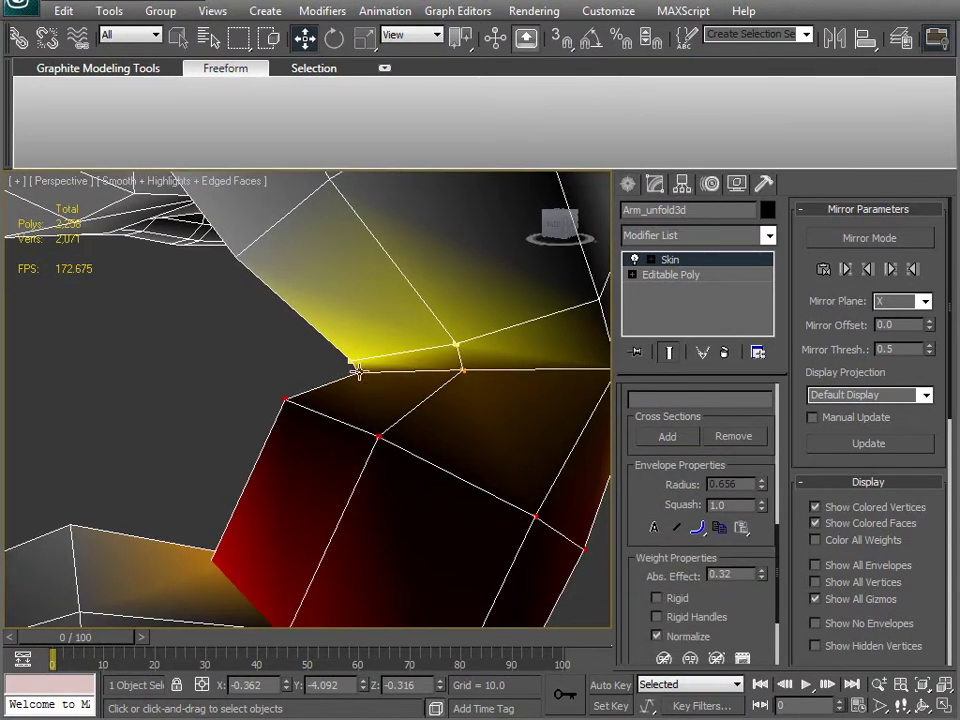
{"action": "middle_click_drag", "start_coordinate": [230, 420], "coordinate": [333, 383], "text": "alt"}
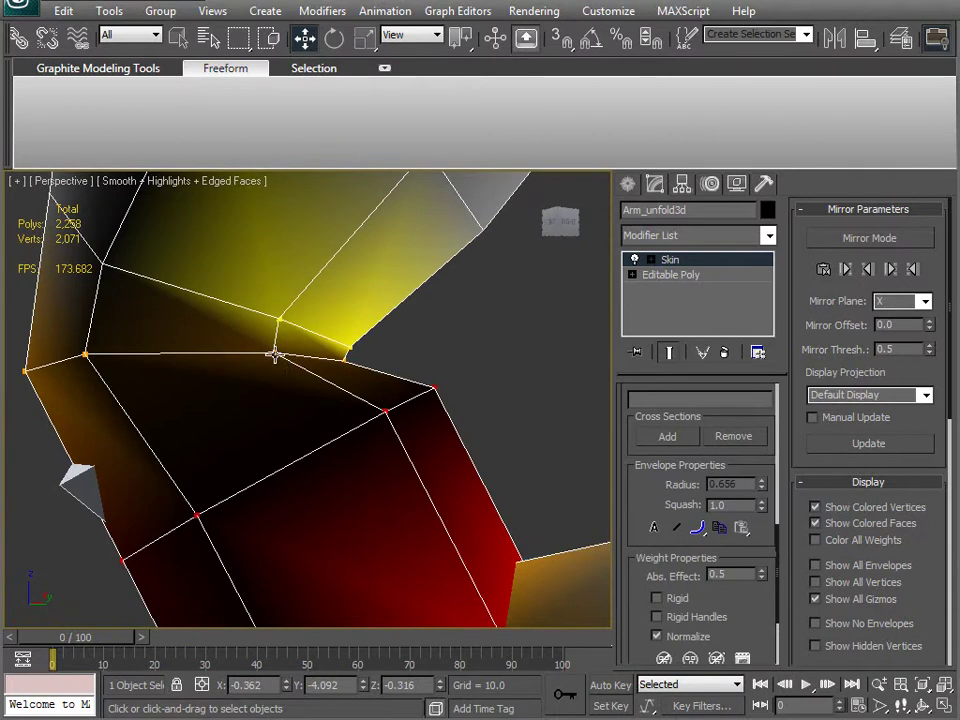
{"action": "middle_click_drag", "start_coordinate": [228, 414], "coordinate": [290, 470]}
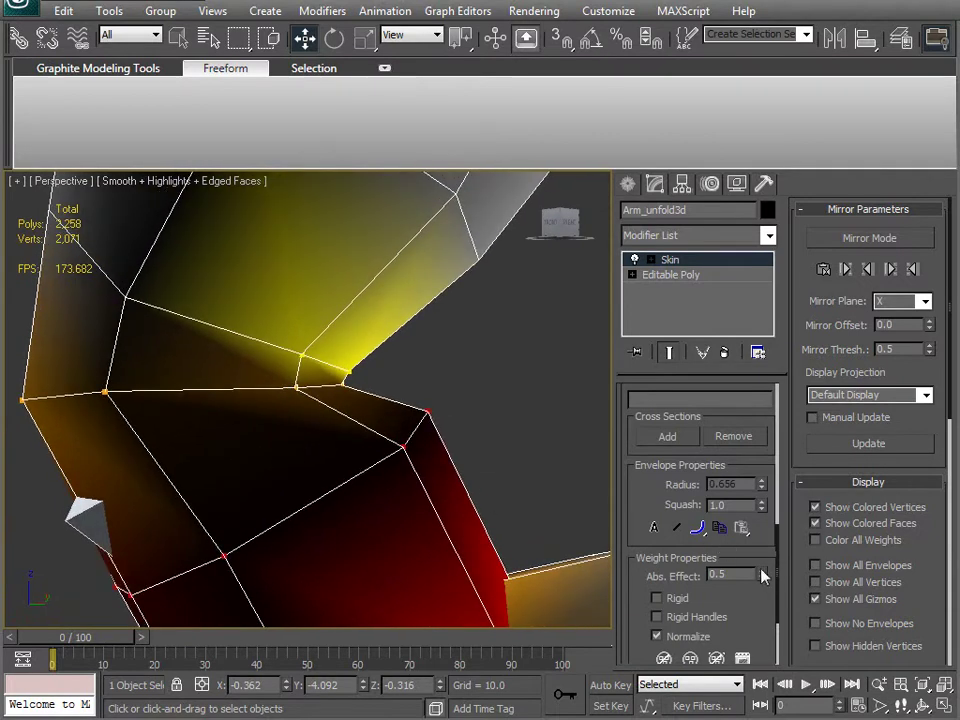
{"action": "mouse_move", "coordinate": [762, 577]}
{"action": "left_mouse_down"}
{"action": "mouse_move", "coordinate": [757, 551]}
{"action": "mouse_move", "coordinate": [750, 563]}
{"action": "left_mouse_up"}
{"action": "middle_click_drag", "start_coordinate": [560, 425], "coordinate": [322, 446], "text": "alt"}
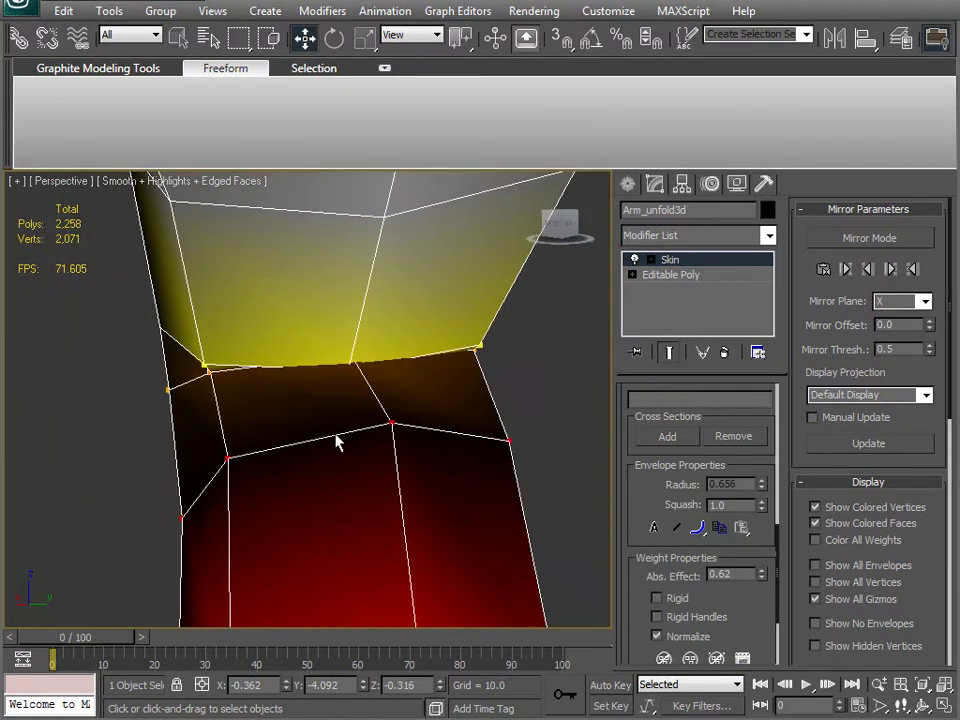
{"action": "middle_click_drag", "start_coordinate": [345, 372], "coordinate": [470, 495], "text": "alt"}
{"action": "left_click_drag", "start_coordinate": [764, 574], "coordinate": [761, 566]}
Set the b_RPinky2 weight of the vertices across the back of the pinky, just above the middle joint, to 0.64
{"action": "middle_click_drag", "start_coordinate": [540, 470], "coordinate": [168, 398], "text": "alt"}
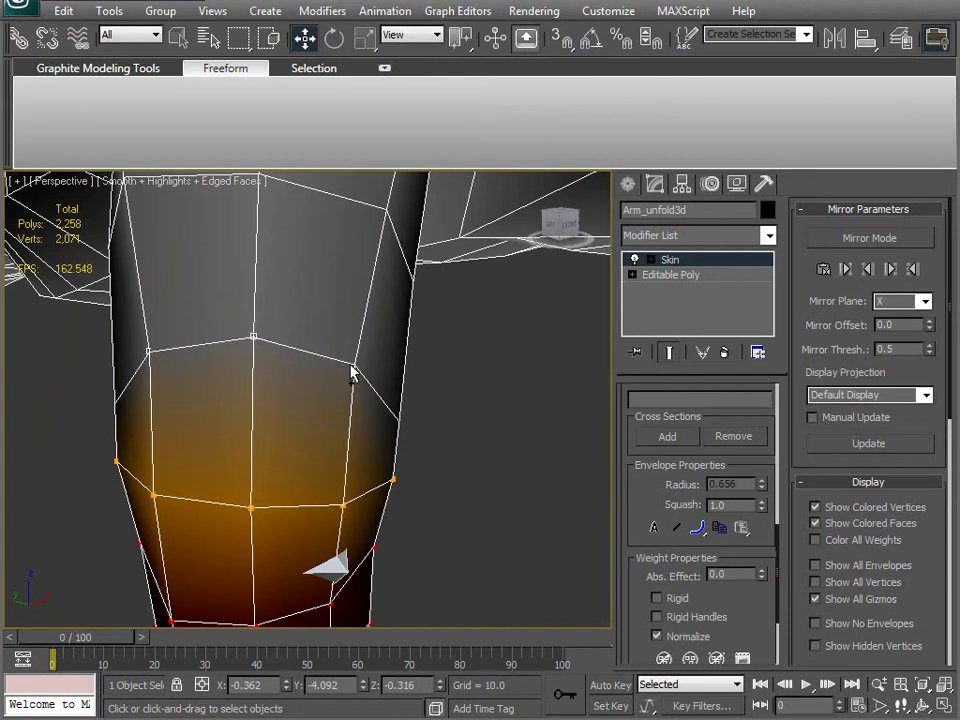
{"action": "middle_click_drag", "start_coordinate": [378, 465], "coordinate": [516, 516], "text": "alt"}
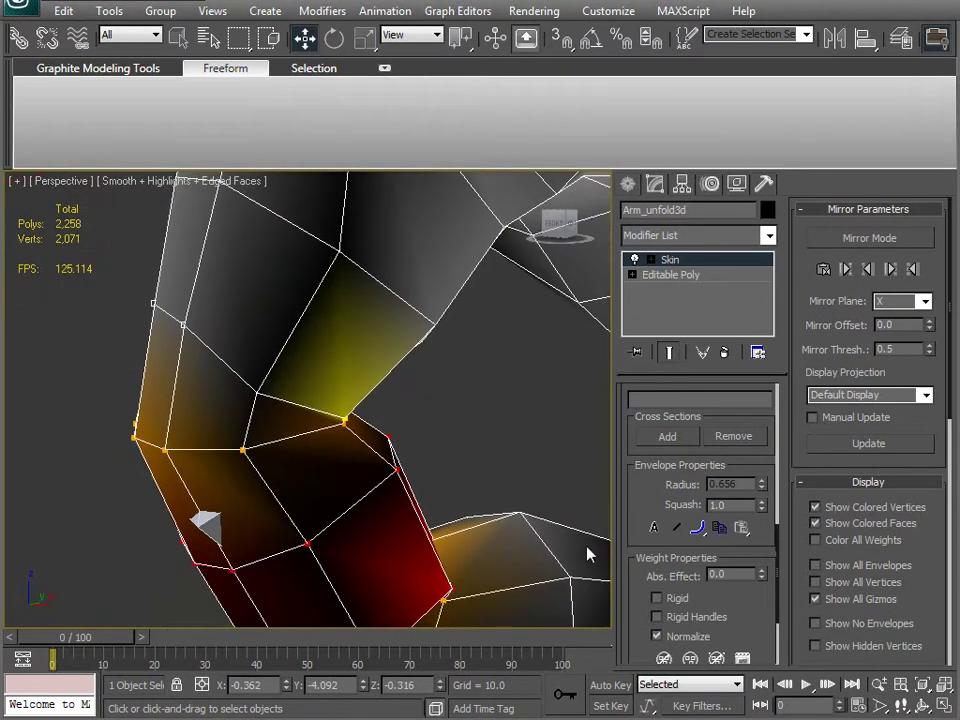
{"action": "mouse_move", "coordinate": [647, 493]}
{"action": "left_mouse_down"}
{"action": "mouse_move", "coordinate": [641, 598]}
{"action": "mouse_move", "coordinate": [642, 464]}
{"action": "left_mouse_up"}
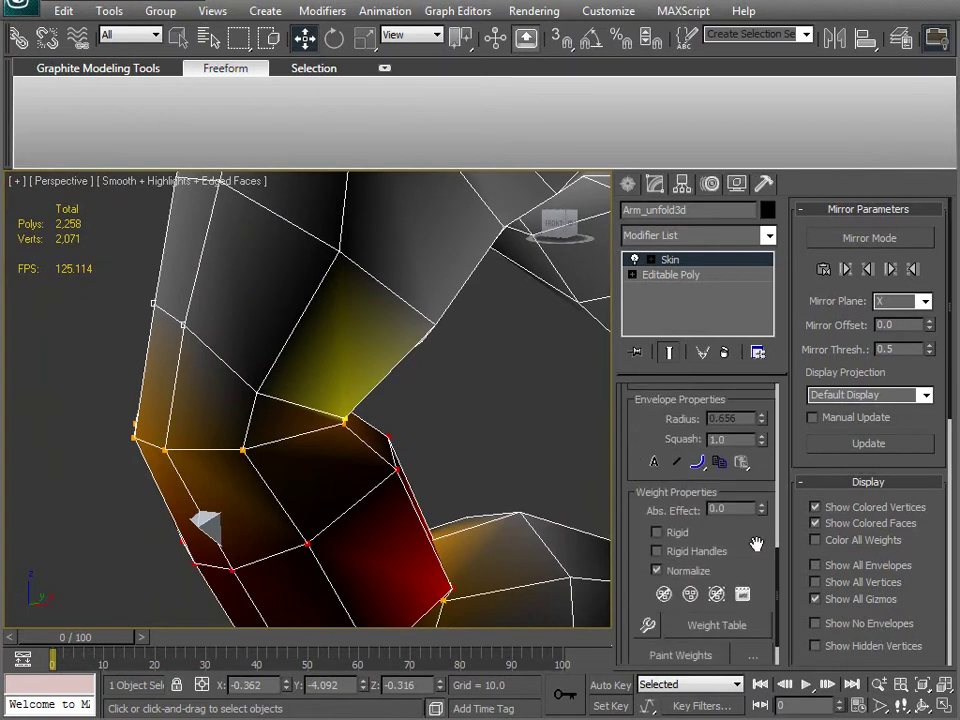
{"action": "left_click_drag", "start_coordinate": [761, 509], "coordinate": [761, 475]}
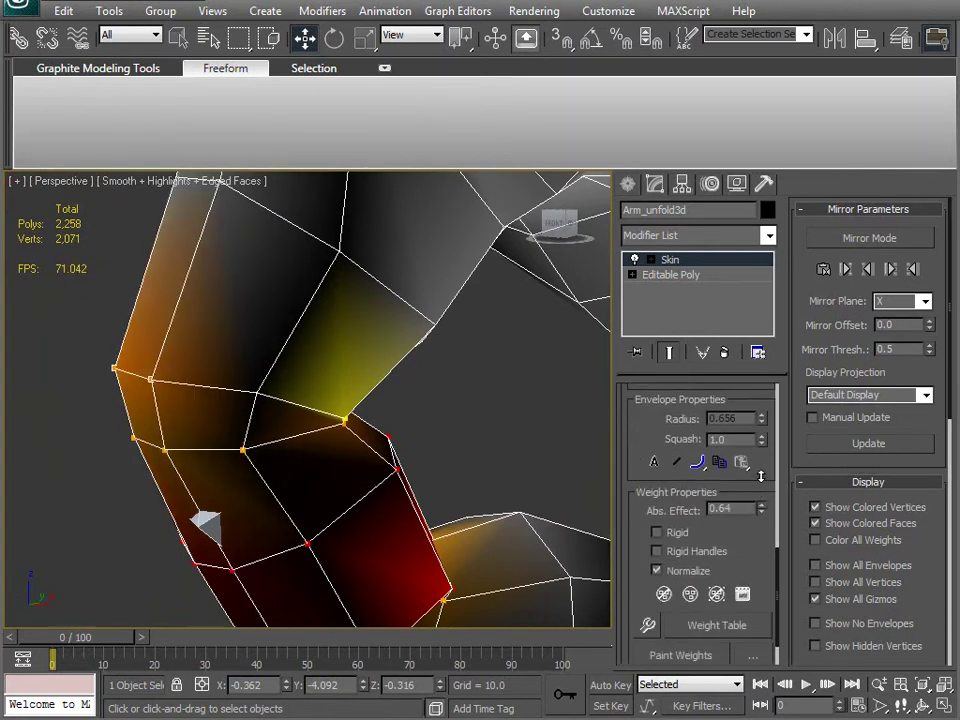
{"action": "middle_click_drag", "start_coordinate": [355, 457], "coordinate": [347, 377]}
Display b_RPinky3's influence and raise its weight on the vertices across the back of the pinky's end joint
{"action": "scroll", "coordinate": [347, 385], "scroll_direction": "down", "scroll_amount": 2}
{"action": "middle_click_drag", "start_coordinate": [346, 497], "coordinate": [190, 387]}
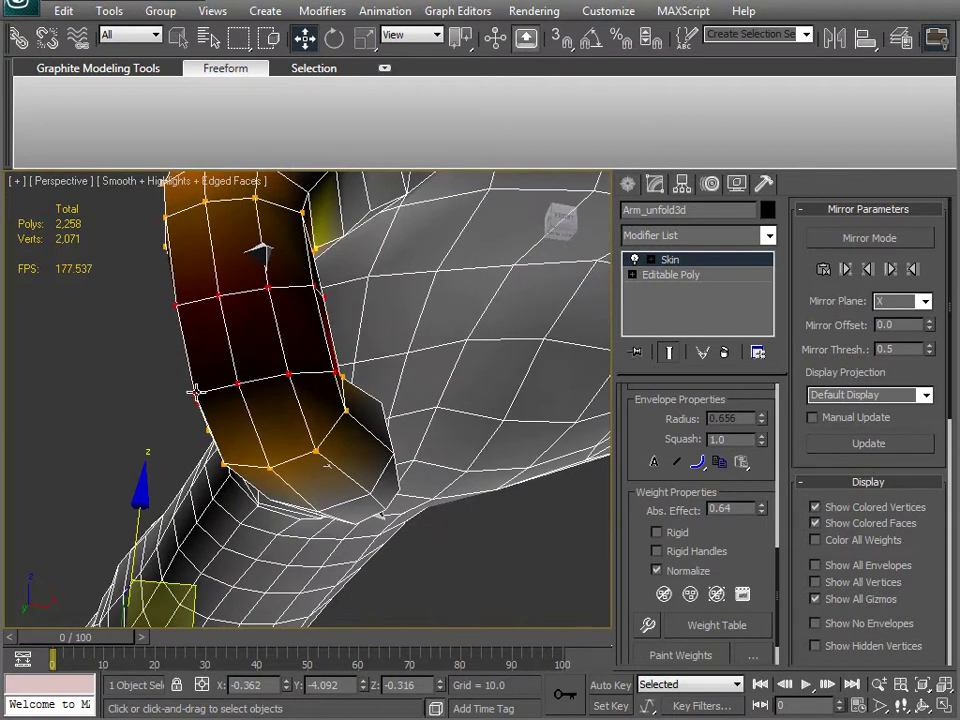
{"action": "middle_click_drag", "start_coordinate": [381, 448], "coordinate": [275, 468], "text": "alt"}
{"action": "left_click_drag", "start_coordinate": [684, 437], "coordinate": [634, 461]}
{"action": "left_click", "coordinate": [664, 432]}
{"action": "left_click_drag", "start_coordinate": [763, 527], "coordinate": [749, 484]}
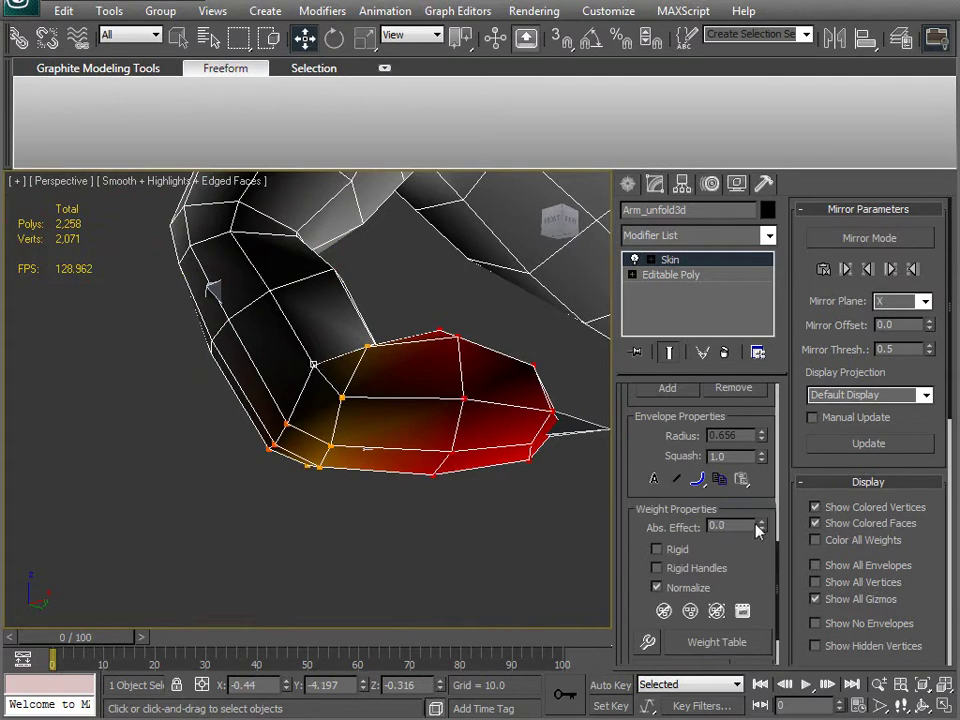
Raise the b_RPinky3 weight of the side vertices at the pinky's end joint, giving the outer one 0.2
{"action": "left_click_drag", "start_coordinate": [762, 522], "coordinate": [755, 493]}
{"action": "middle_click_drag", "start_coordinate": [545, 482], "coordinate": [290, 395], "text": "alt"}
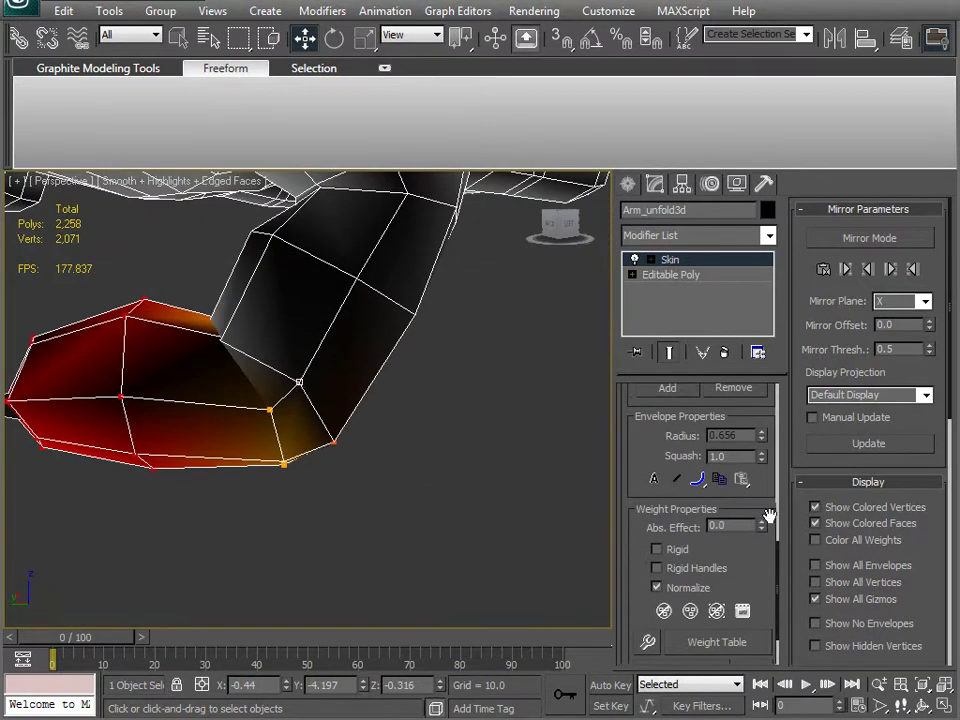
{"action": "left_click_drag", "start_coordinate": [763, 525], "coordinate": [754, 513]}
{"action": "middle_click_drag", "start_coordinate": [545, 508], "coordinate": [333, 387], "text": "alt"}
Turn off Rigid Handles and set the b_RPinky3 weight of the upper crease vertices at the pinky's end joint to 0.28
{"action": "key", "text": "F3"}
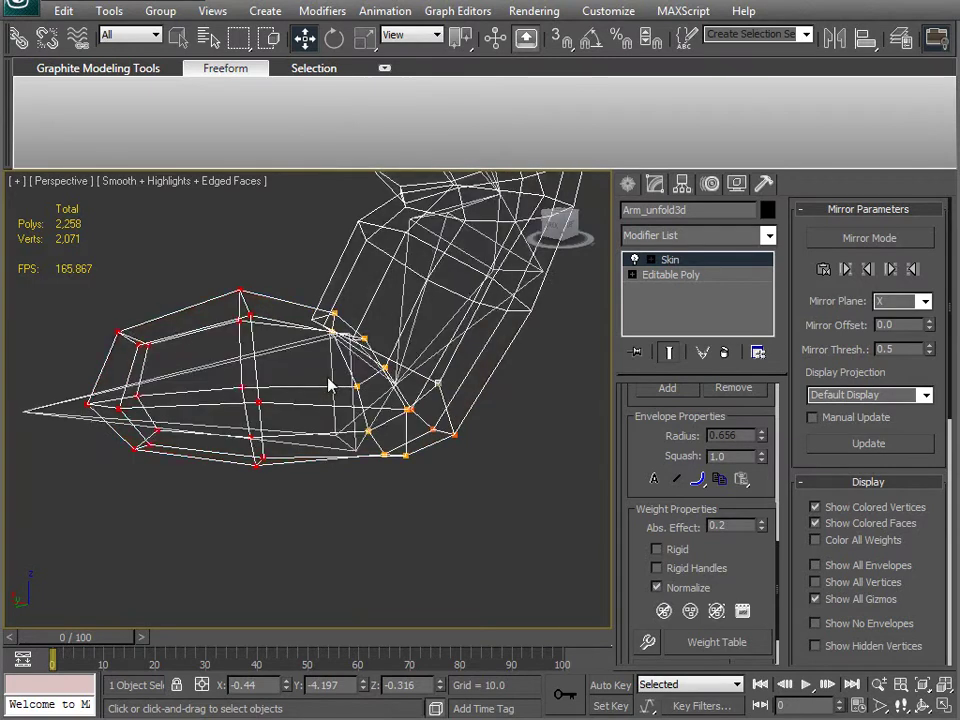
{"action": "scroll", "coordinate": [328, 390], "scroll_direction": "up", "scroll_amount": 5}
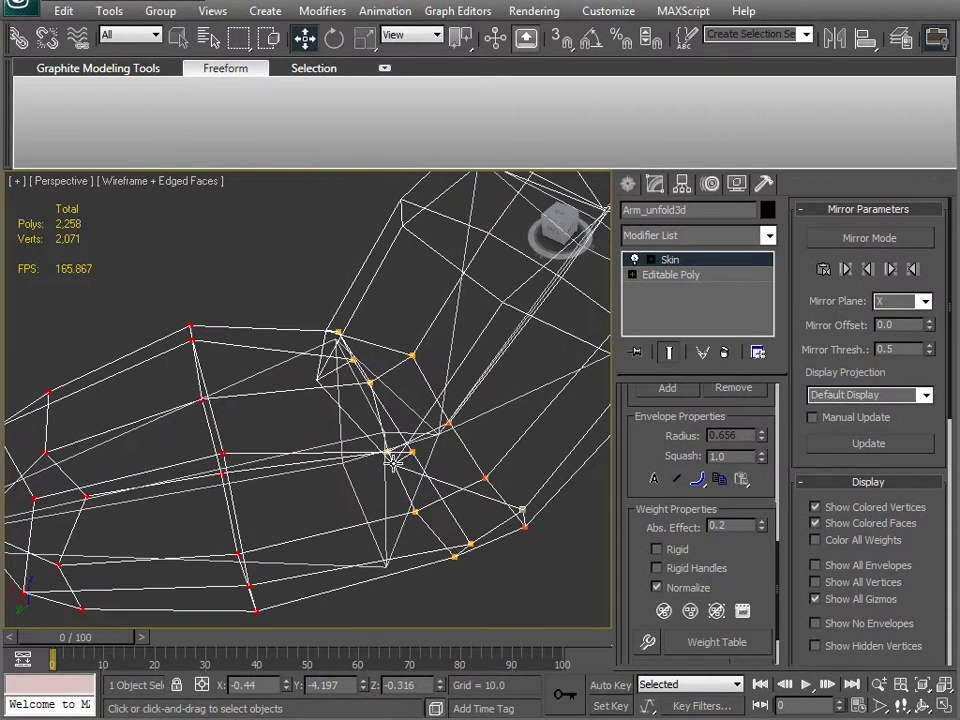
{"action": "mouse_move", "coordinate": [318, 378]}
{"action": "middle_mouse_down", "text": "alt"}
{"action": "mouse_move", "coordinate": [332, 400]}
{"action": "mouse_move", "coordinate": [338, 363]}
{"action": "mouse_move", "coordinate": [309, 465]}
{"action": "mouse_move", "coordinate": [267, 453]}
{"action": "mouse_move", "coordinate": [261, 424]}
{"action": "middle_mouse_up", "text": "alt"}
{"action": "key", "text": "F3"}
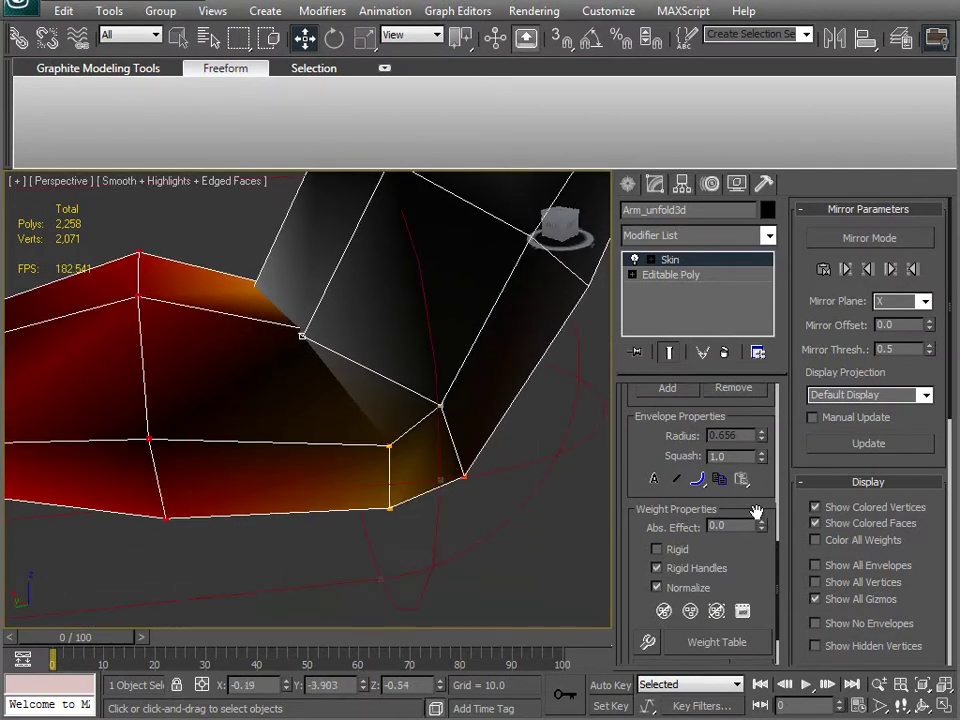
{"action": "left_click", "coordinate": [657, 568]}
{"action": "left_click_drag", "start_coordinate": [761, 525], "coordinate": [757, 508]}
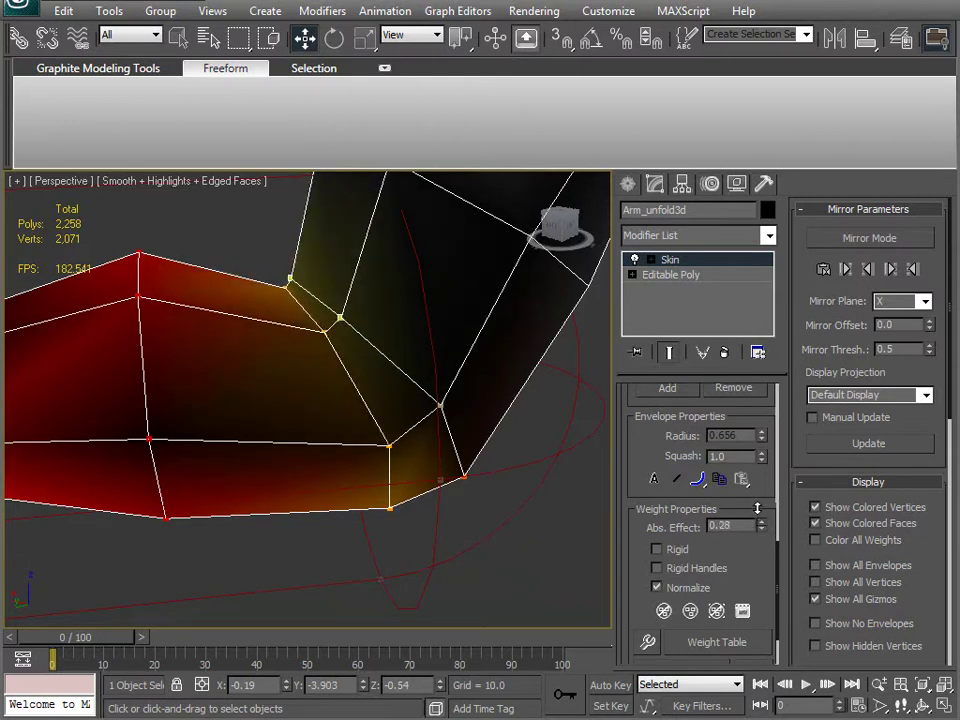
Set the b_RPinky3 weight of the vertices on the lower edge of the pinky's end joint crease to 0.74
{"action": "scroll", "coordinate": [388, 467], "scroll_direction": "down", "scroll_amount": 5}
{"action": "scroll", "coordinate": [339, 456], "scroll_direction": "up", "scroll_amount": 3}
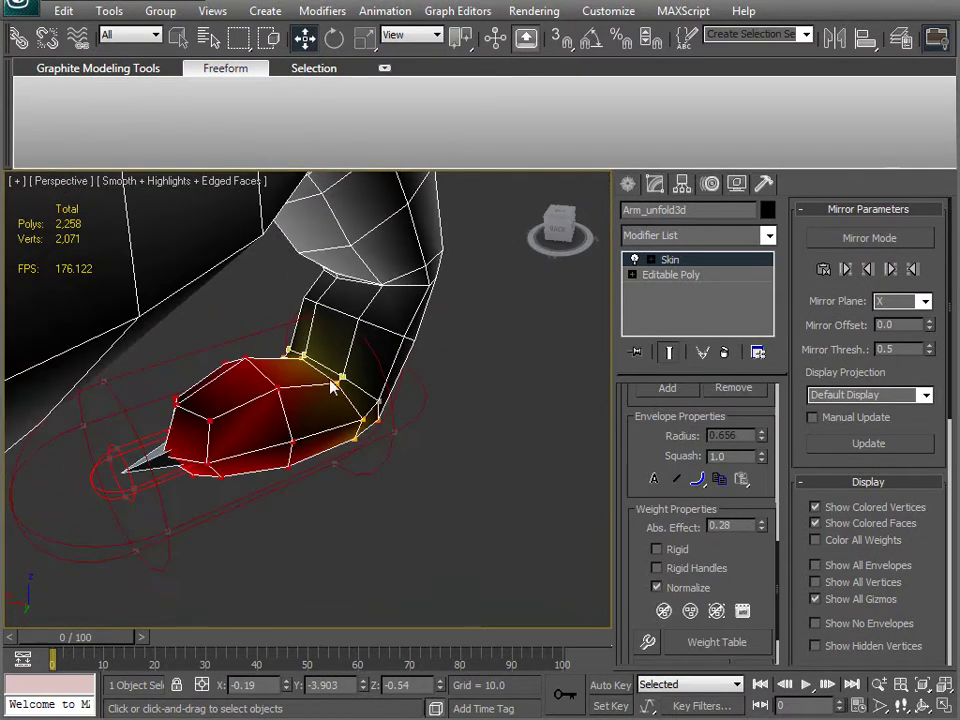
{"action": "middle_click_drag", "start_coordinate": [301, 355], "coordinate": [435, 403], "text": "alt"}
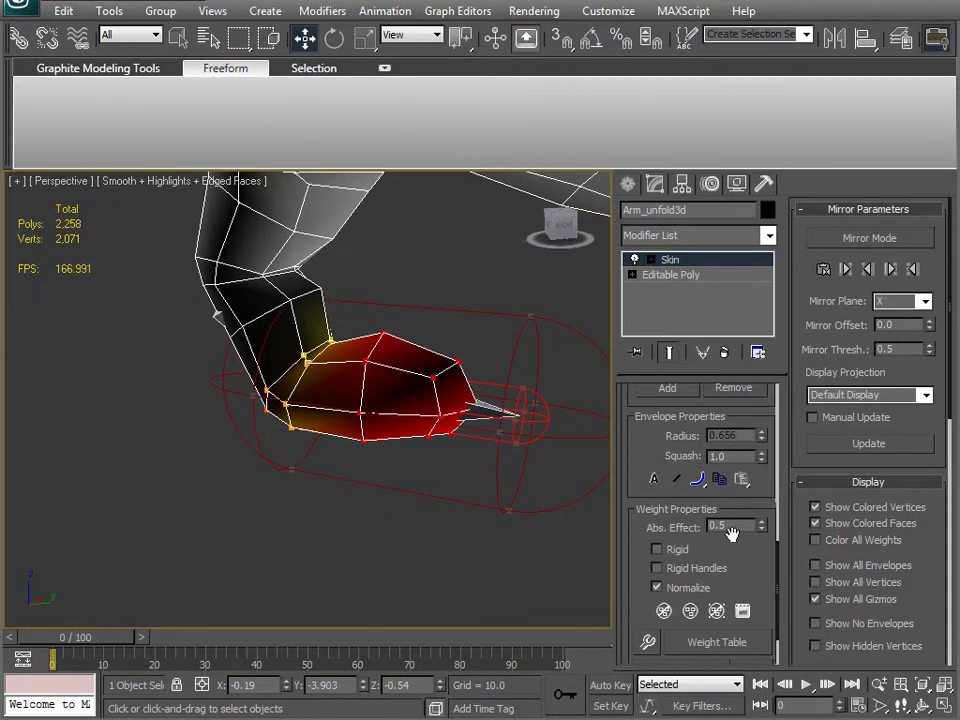
{"action": "left_click_drag", "start_coordinate": [761, 527], "coordinate": [761, 508]}
{"action": "middle_click_drag", "start_coordinate": [330, 440], "coordinate": [235, 381], "text": "alt"}
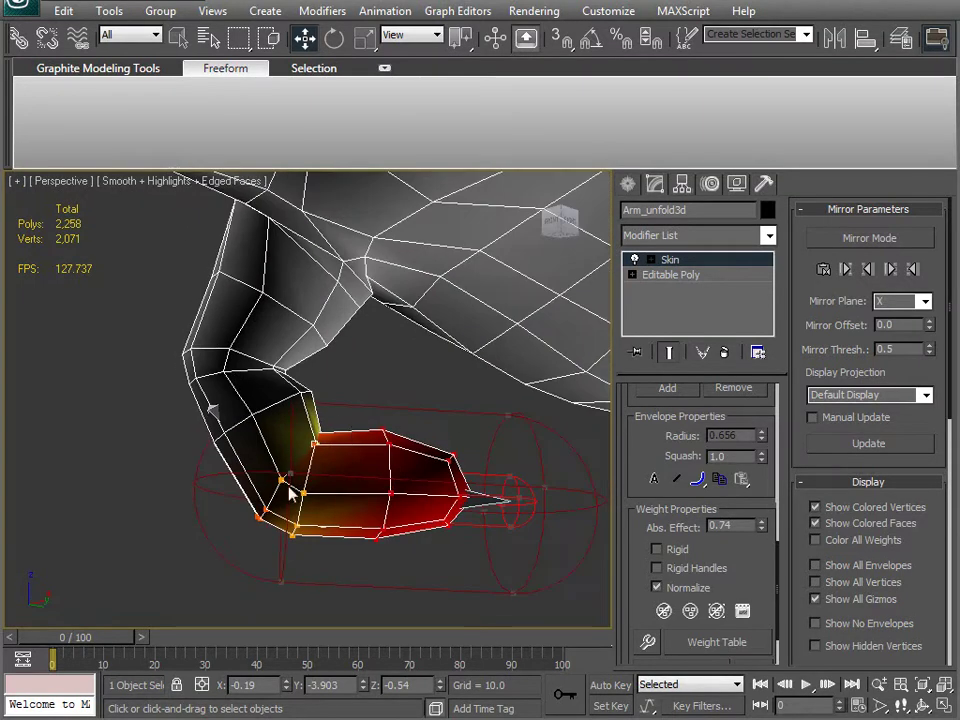
Give the vertex on the underside of the pinky's base a b_RWrist weight of 0.1 and leave envelope editing
{"action": "middle_click_drag", "start_coordinate": [268, 322], "coordinate": [309, 293], "text": "alt"}
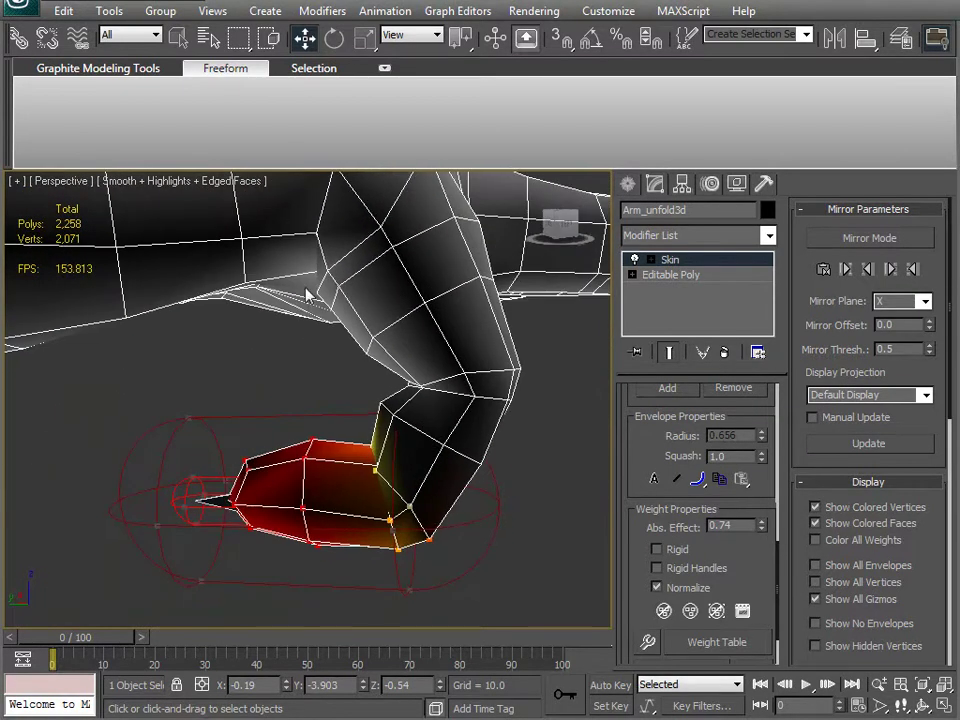
{"action": "scroll", "coordinate": [661, 473], "scroll_direction": "up", "scroll_amount": 5}
{"action": "left_click", "coordinate": [660, 483]}
{"action": "middle_click_drag", "start_coordinate": [332, 422], "coordinate": [405, 413], "text": "alt"}
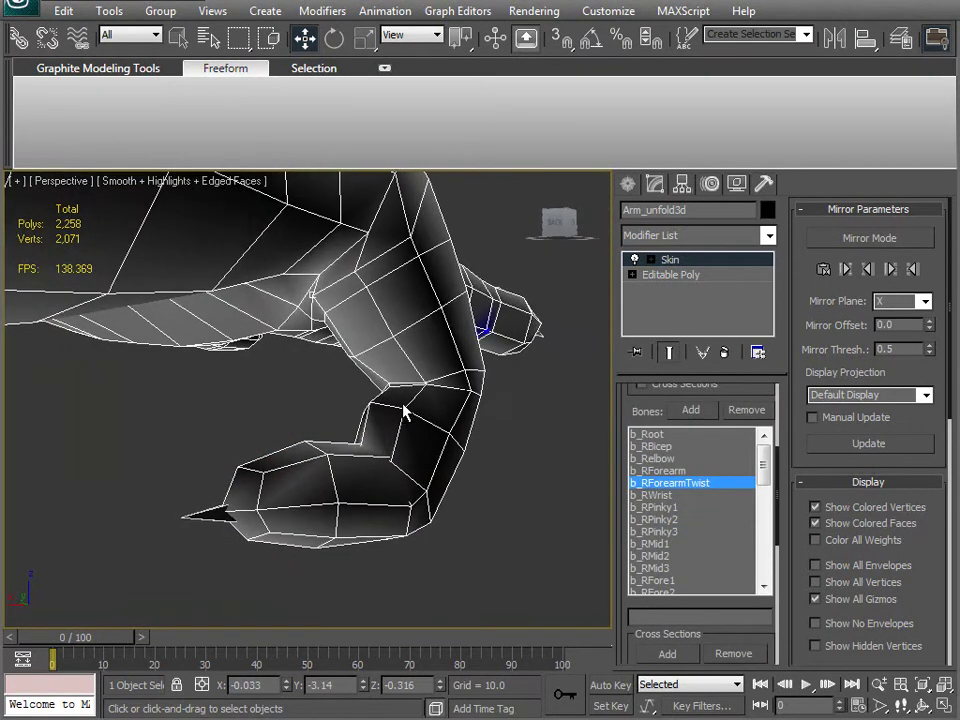
{"action": "left_click", "coordinate": [655, 495]}
{"action": "left_click_drag", "start_coordinate": [628, 651], "coordinate": [613, 437]}
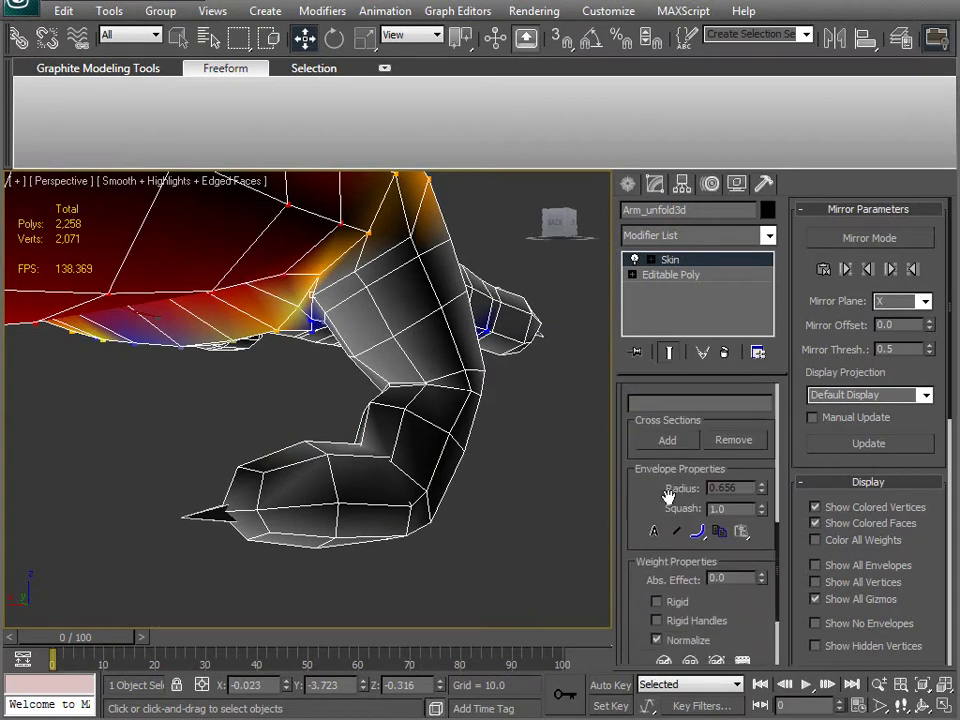
{"action": "left_click", "coordinate": [763, 576]}
{"action": "middle_click_drag", "start_coordinate": [340, 470], "coordinate": [355, 514], "text": "alt"}
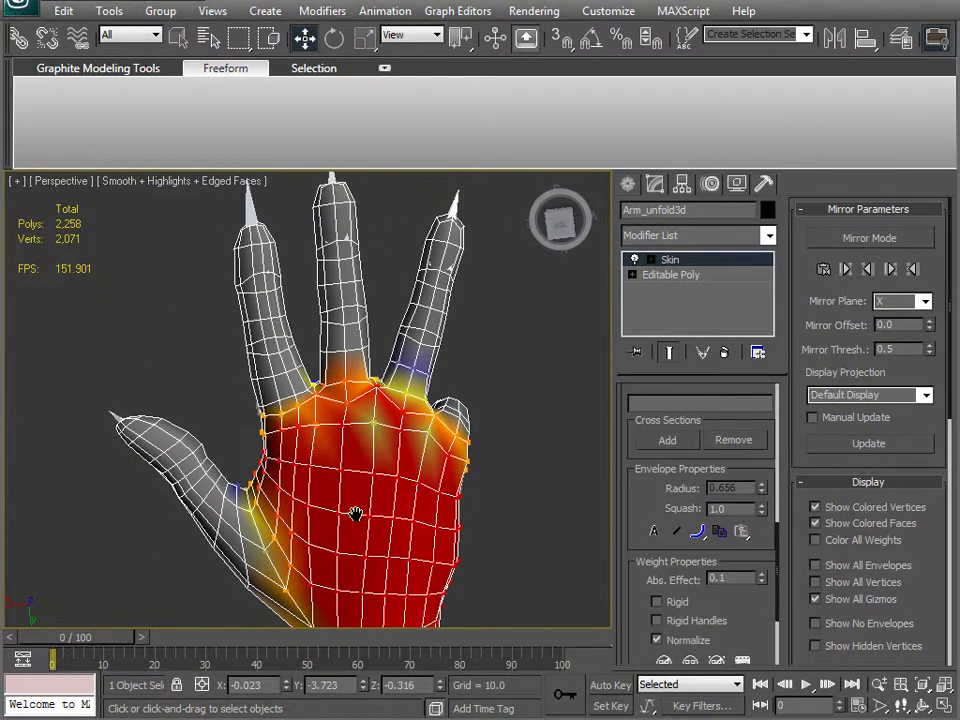
{"action": "middle_click_drag", "start_coordinate": [370, 371], "coordinate": [329, 341], "text": "alt"}
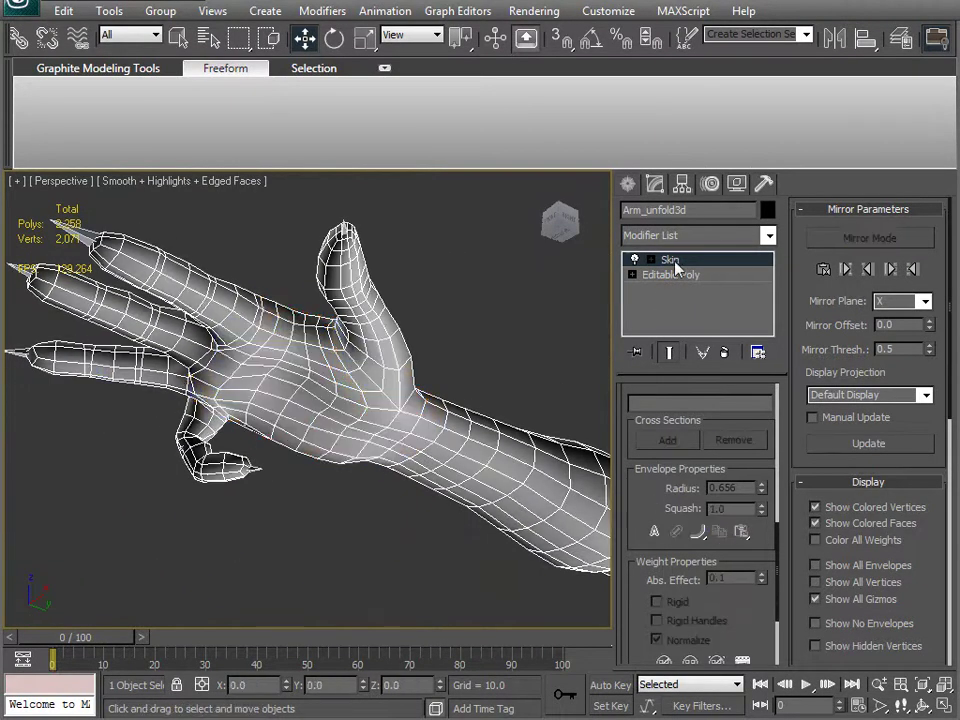
Select the b_RThumb1 bone inside the hand and rotate it on its local axis to test the thumb's base
{"action": "left_click", "coordinate": [480, 369]}
{"action": "middle_click_drag", "start_coordinate": [480, 369], "coordinate": [378, 505], "text": "alt"}
{"action": "key", "text": "F3"}
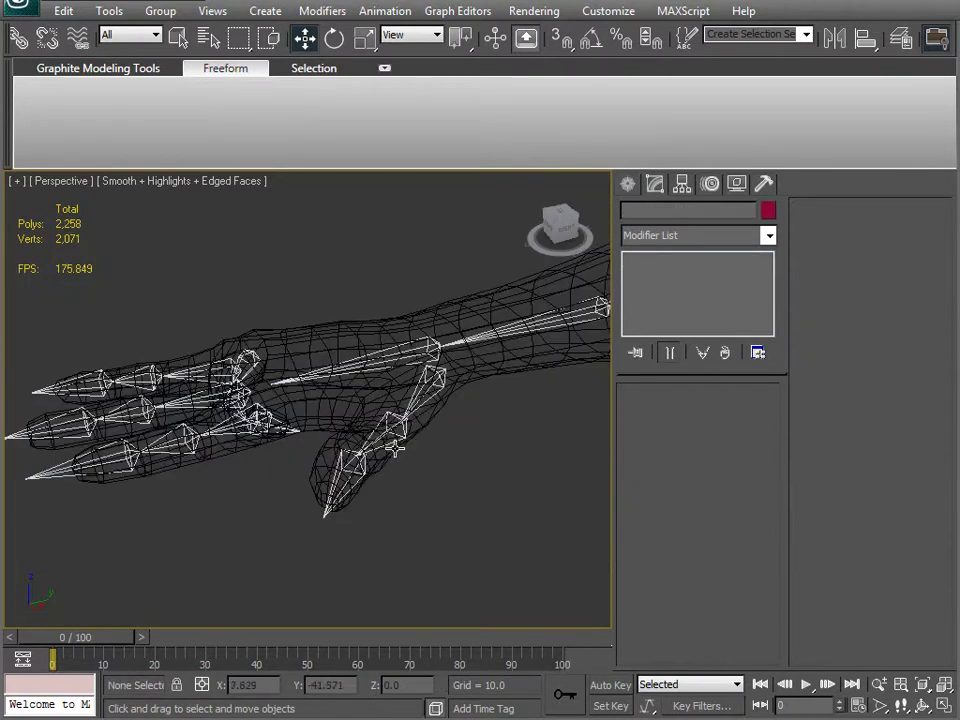
{"action": "left_click", "coordinate": [400, 440]}
{"action": "left_click", "coordinate": [425, 390]}
{"action": "key", "text": "F3"}
{"action": "middle_click_drag", "start_coordinate": [393, 540], "coordinate": [443, 408], "text": "alt"}
{"action": "key", "text": "F3"}
{"action": "key", "text": "e"}
{"action": "left_click_drag", "start_coordinate": [443, 408], "coordinate": [424, 400]}
{"action": "key", "text": "F3"}
Add another thumb bone to the selection and rotate both bones together to bend the thumb
{"action": "middle_click_drag", "start_coordinate": [424, 400], "coordinate": [438, 410], "text": "alt"}
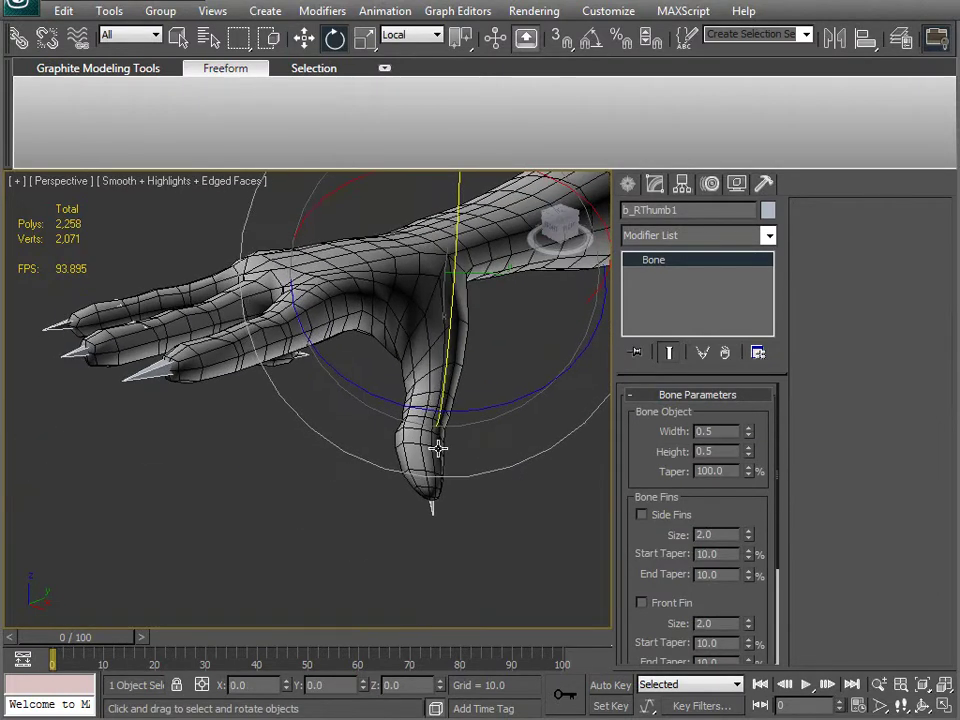
{"action": "left_click", "coordinate": [437, 448], "text": "ctrl"}
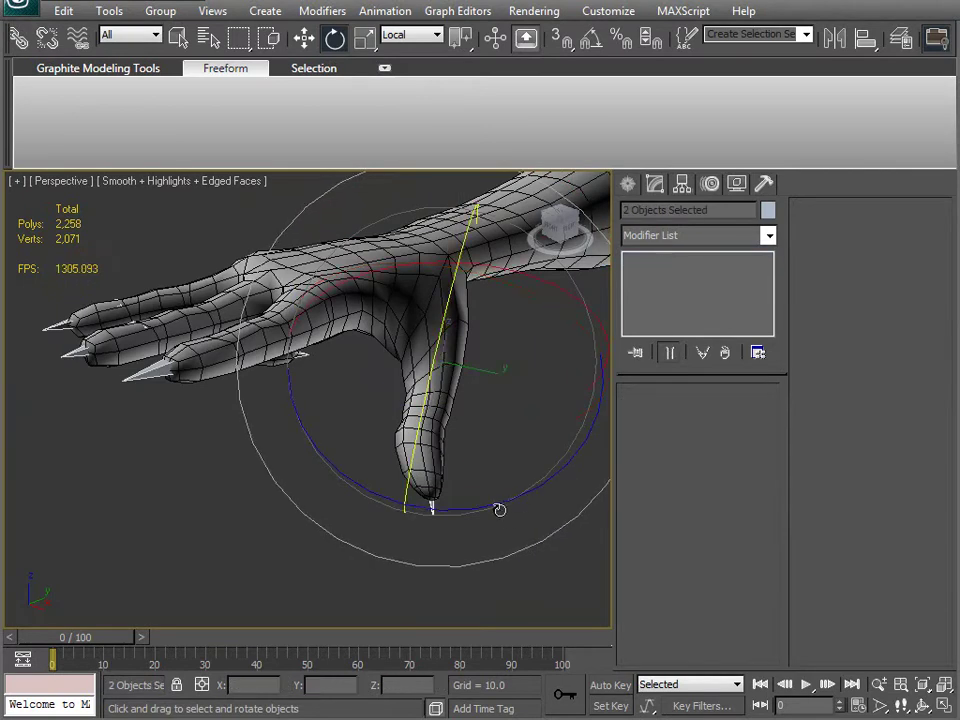
{"action": "left_click_drag", "start_coordinate": [501, 502], "coordinate": [461, 495]}
Select only the b_RThumb2 bone and rotate it to bend the thumb's middle joint further
{"action": "middle_click_drag", "start_coordinate": [461, 495], "coordinate": [343, 536], "text": "alt"}
{"action": "scroll", "coordinate": [410, 441], "scroll_direction": "up", "scroll_amount": 8}
{"action": "key", "text": "F3"}
{"action": "left_click", "coordinate": [343, 536]}
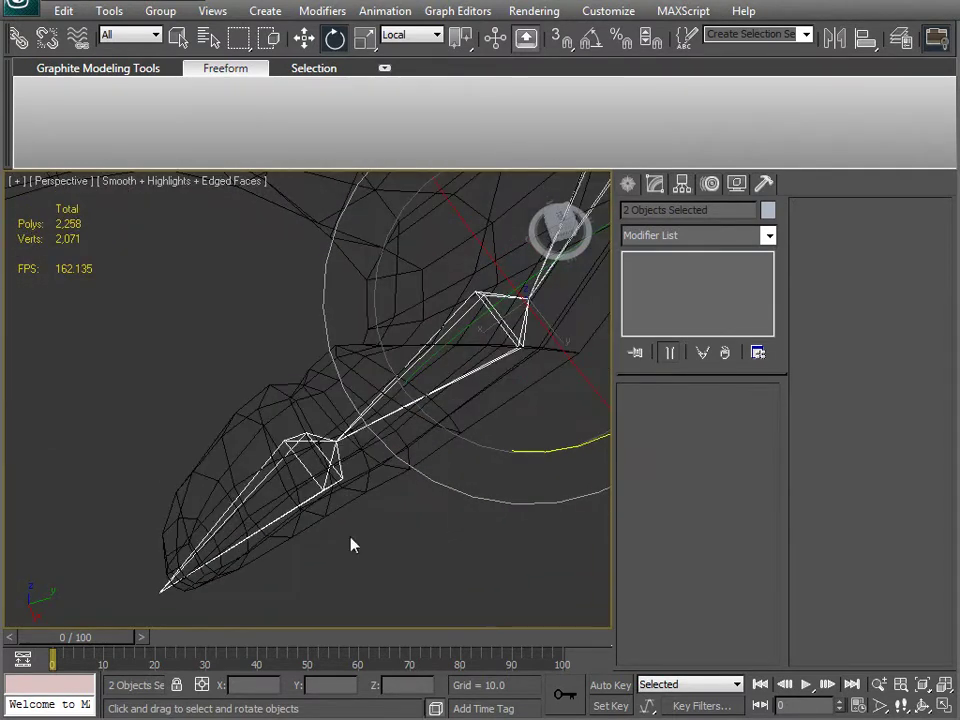
{"action": "left_click", "coordinate": [483, 383]}
{"action": "key", "text": "F3"}
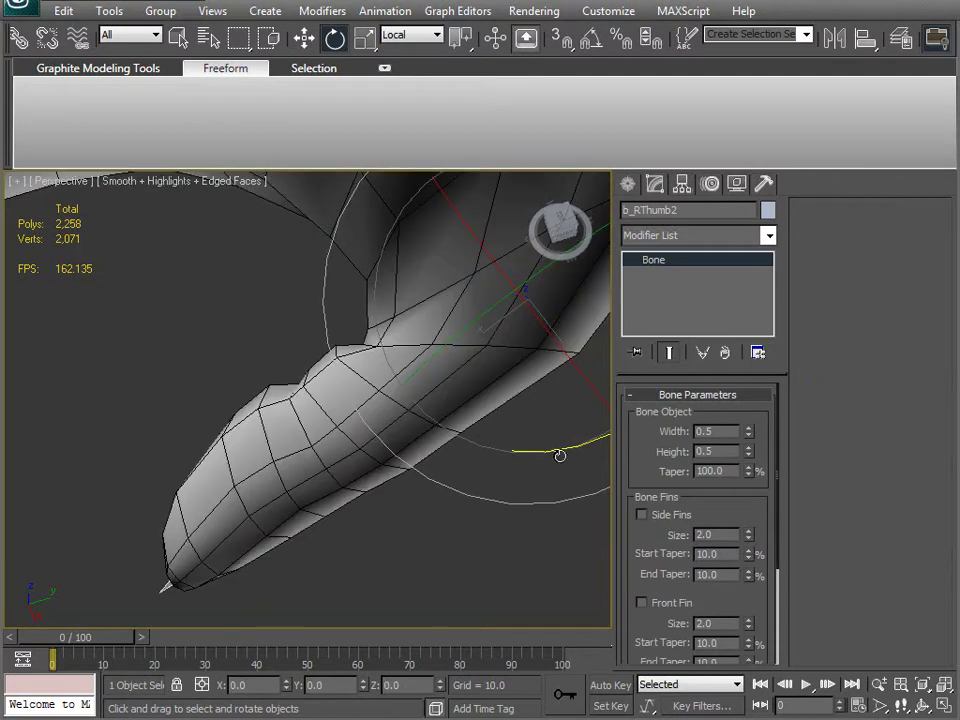
{"action": "left_click_drag", "start_coordinate": [565, 452], "coordinate": [394, 361]}
Select the arm mesh, choose b_RThumb2 as its active Skin bone and start editing the envelopes
{"action": "left_click", "coordinate": [400, 393]}
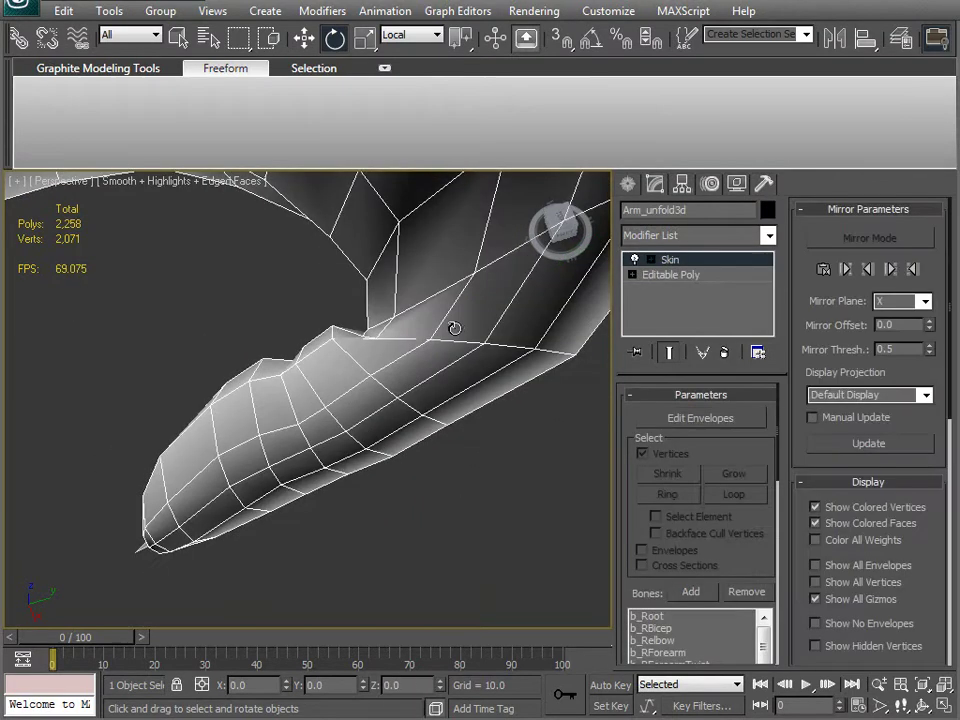
{"action": "left_click_drag", "start_coordinate": [776, 572], "coordinate": [762, 372]}
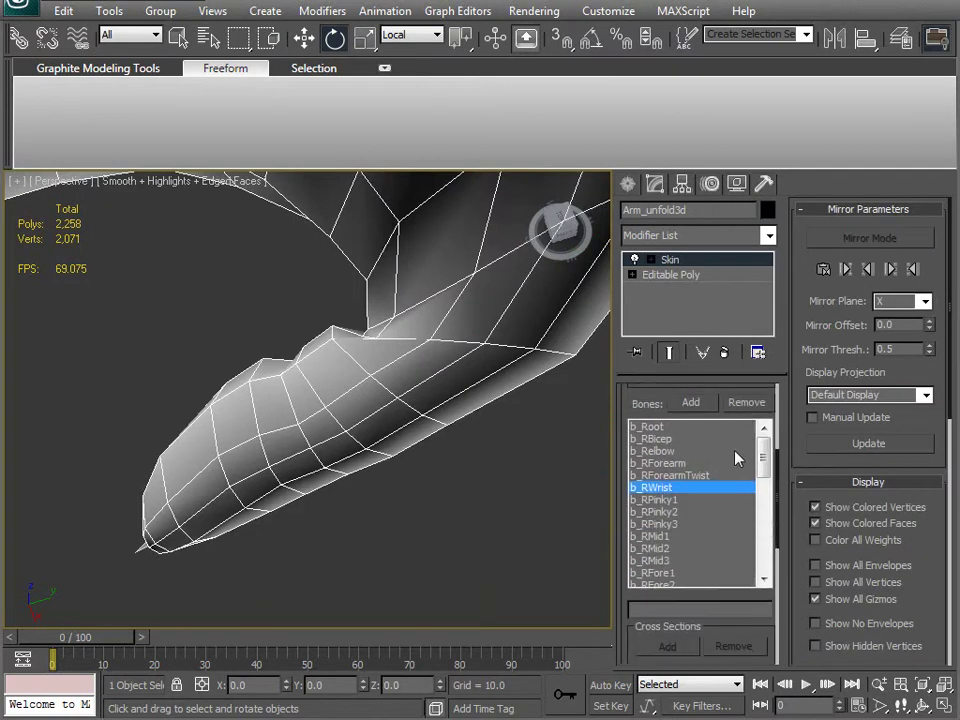
{"action": "left_click_drag", "start_coordinate": [770, 467], "coordinate": [767, 474]}
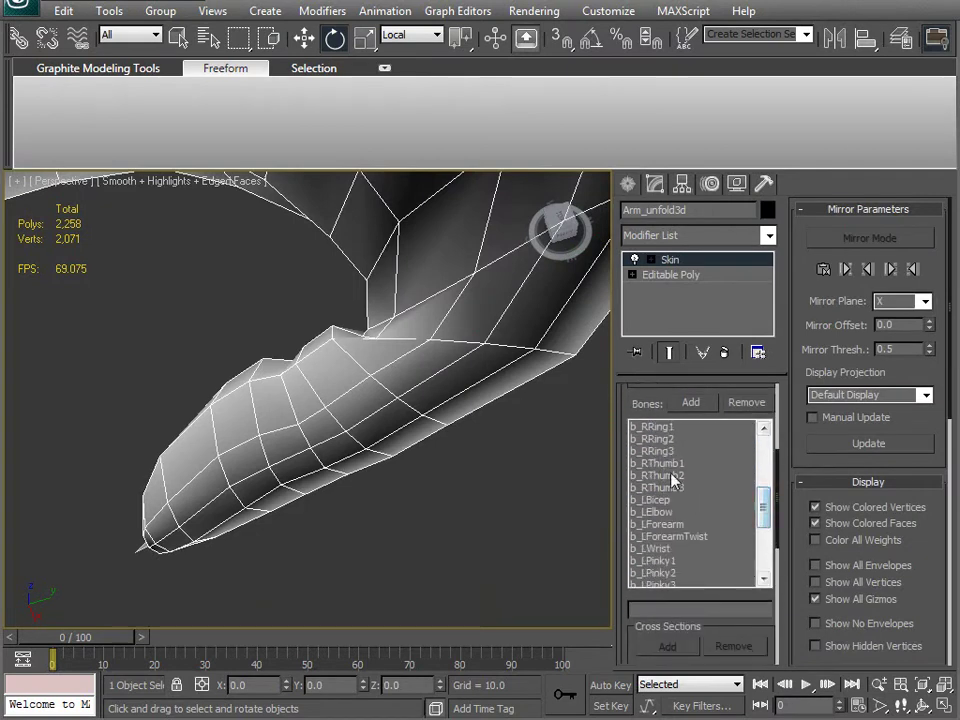
{"action": "left_click", "coordinate": [672, 476]}
{"action": "middle_click_drag", "start_coordinate": [356, 444], "coordinate": [450, 390], "text": "alt"}
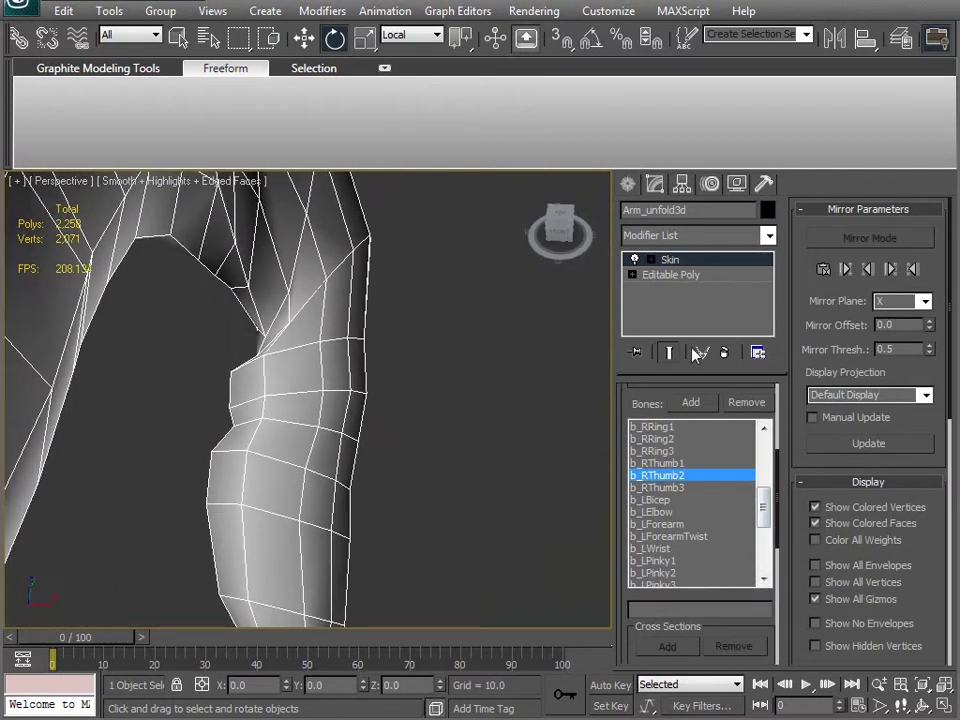
{"action": "left_click", "coordinate": [661, 467]}
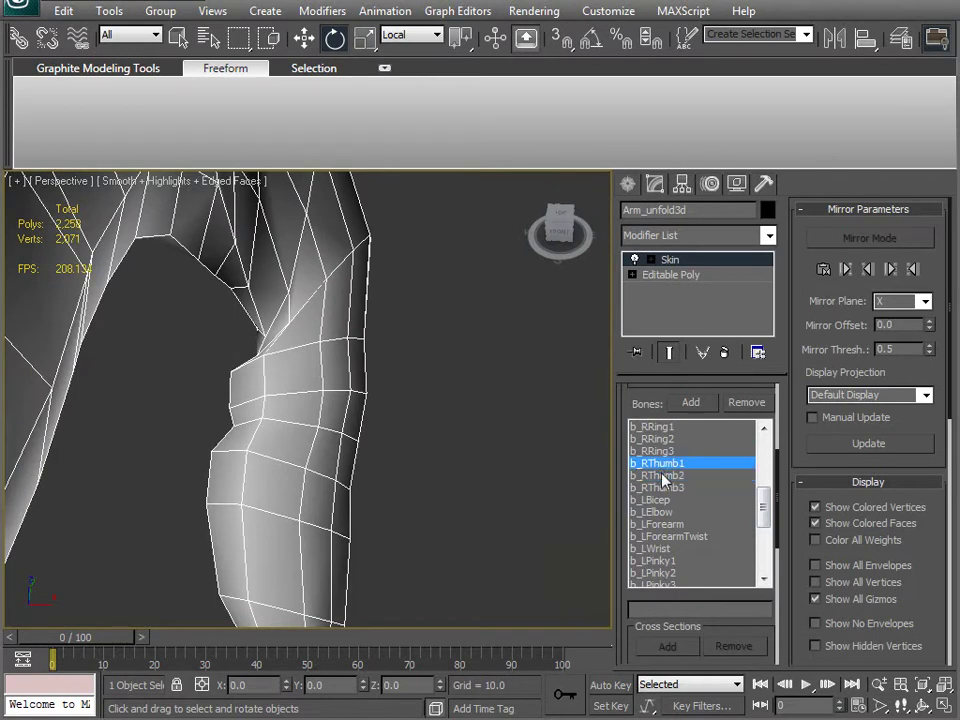
{"action": "left_click", "coordinate": [659, 474]}
{"action": "middle_click_drag", "start_coordinate": [246, 418], "coordinate": [437, 421], "text": "alt"}
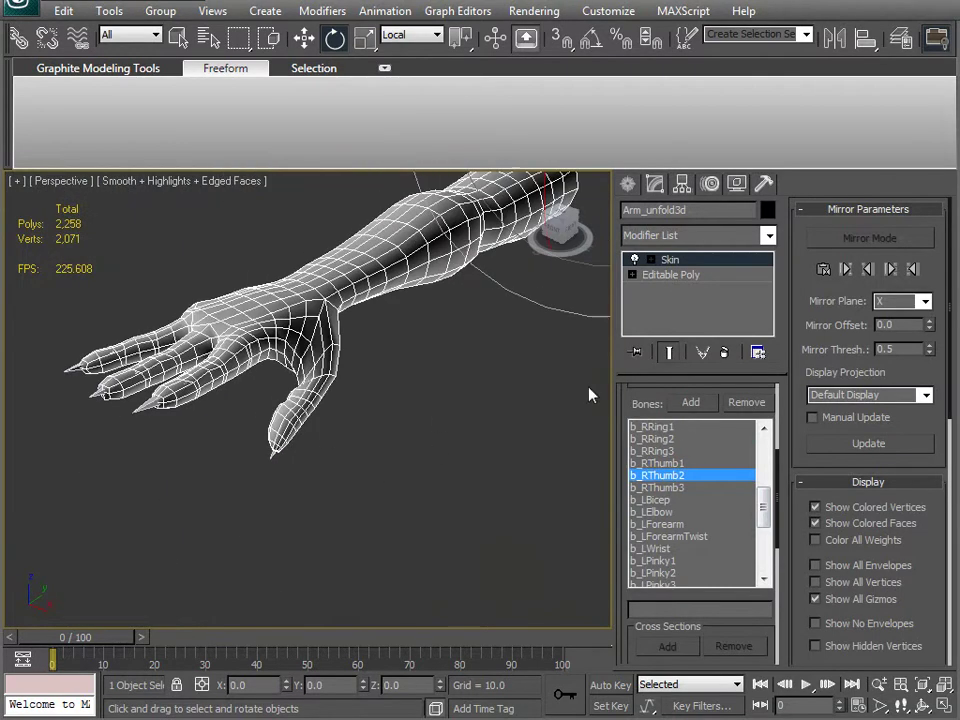
{"action": "left_click_drag", "start_coordinate": [646, 394], "coordinate": [650, 617]}
{"action": "left_click", "coordinate": [700, 418]}
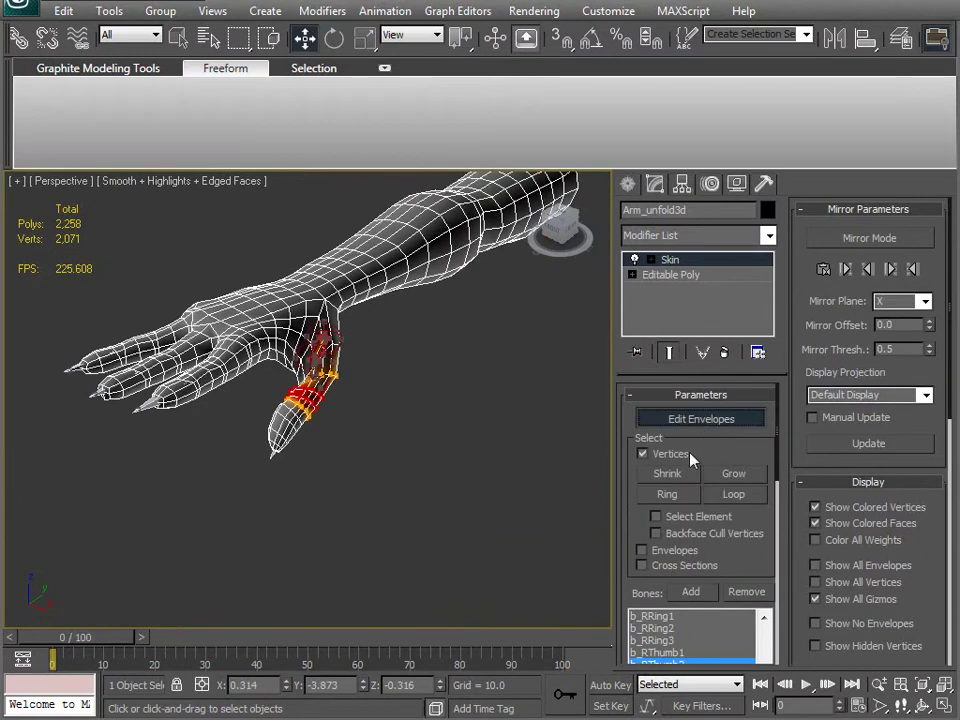
Raise the b_RThumb2 weight of the vertex in the inner crease where the thumb meets the hand
{"action": "left_click_drag", "start_coordinate": [634, 529], "coordinate": [629, 362]}
{"action": "middle_click_drag", "start_coordinate": [420, 495], "coordinate": [366, 472], "text": "alt"}
{"action": "scroll", "coordinate": [327, 490], "scroll_direction": "up", "scroll_amount": 5}
{"action": "middle_click_drag", "start_coordinate": [341, 526], "coordinate": [424, 465], "text": "alt"}
{"action": "scroll", "coordinate": [420, 472], "scroll_direction": "up", "scroll_amount": 4}
{"action": "middle_click_drag", "start_coordinate": [401, 519], "coordinate": [333, 428]}
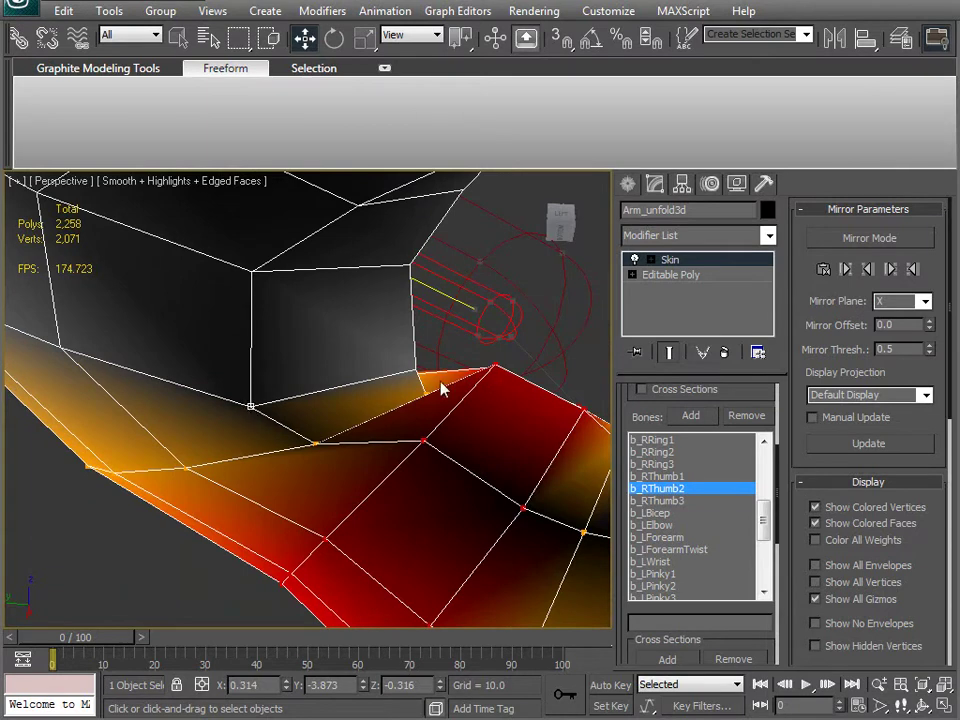
{"action": "middle_click_drag", "start_coordinate": [432, 393], "coordinate": [172, 443], "text": "alt"}
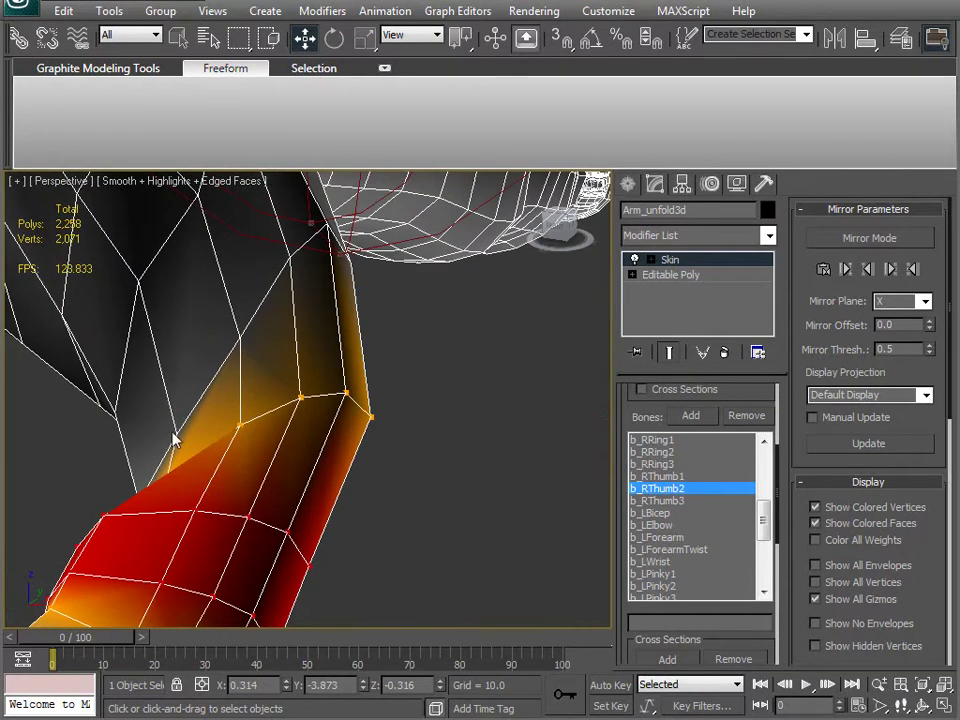
{"action": "mouse_move", "coordinate": [230, 500]}
{"action": "middle_mouse_down"}
{"action": "mouse_move", "coordinate": [272, 460]}
{"action": "mouse_move", "coordinate": [223, 502]}
{"action": "middle_mouse_up"}
{"action": "scroll", "coordinate": [272, 461], "scroll_direction": "down", "scroll_amount": 2}
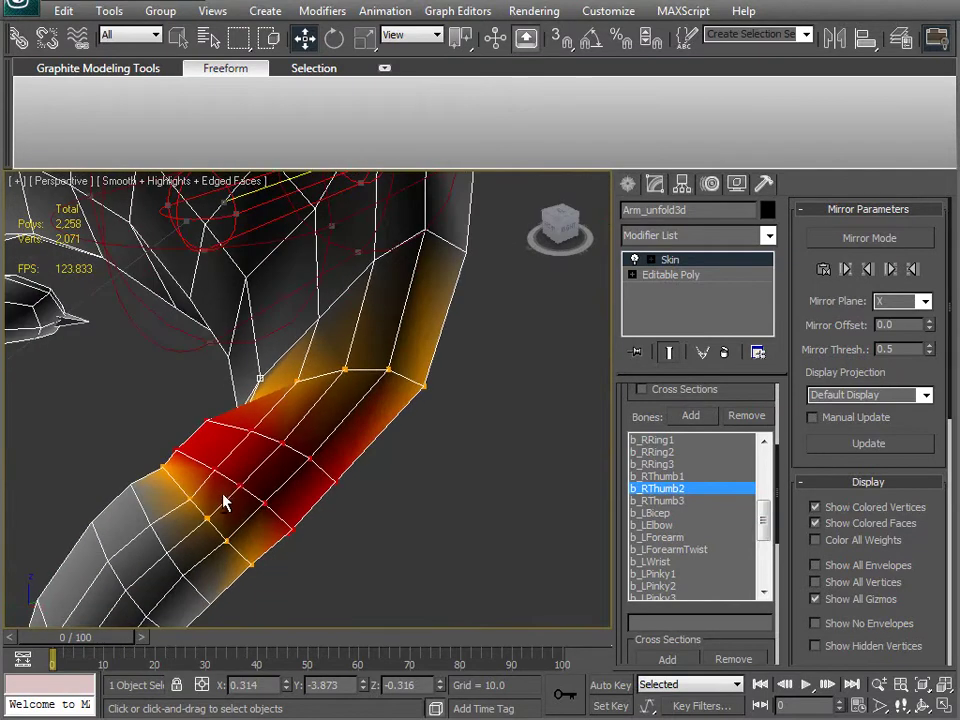
{"action": "left_click_drag", "start_coordinate": [627, 654], "coordinate": [613, 461]}
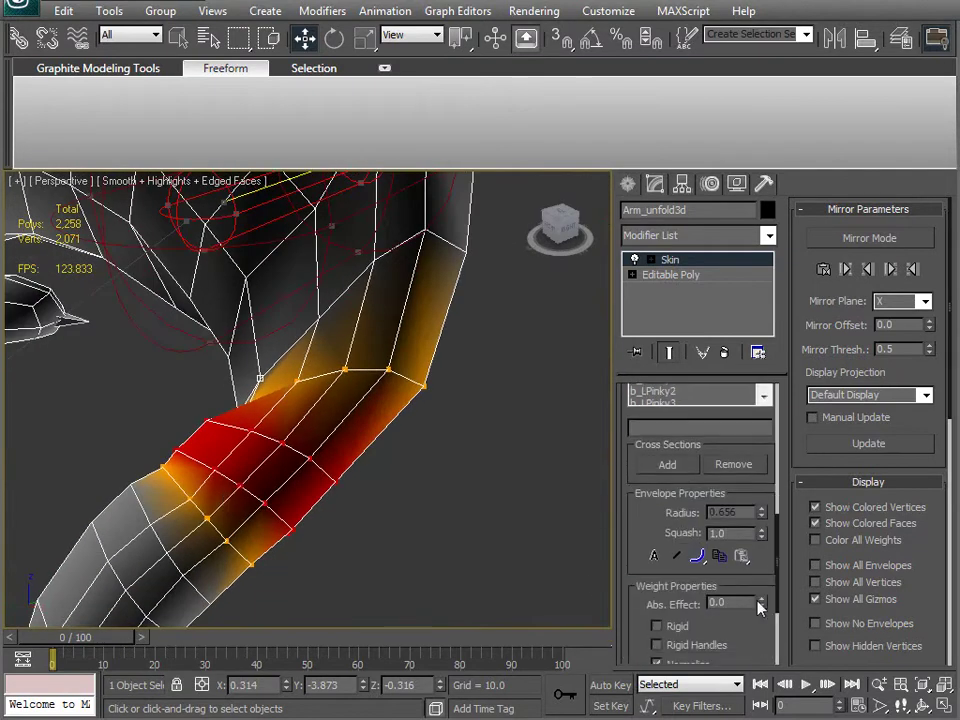
{"action": "left_click_drag", "start_coordinate": [760, 606], "coordinate": [745, 560]}
{"action": "middle_click_drag", "start_coordinate": [224, 447], "coordinate": [325, 478], "text": "alt"}
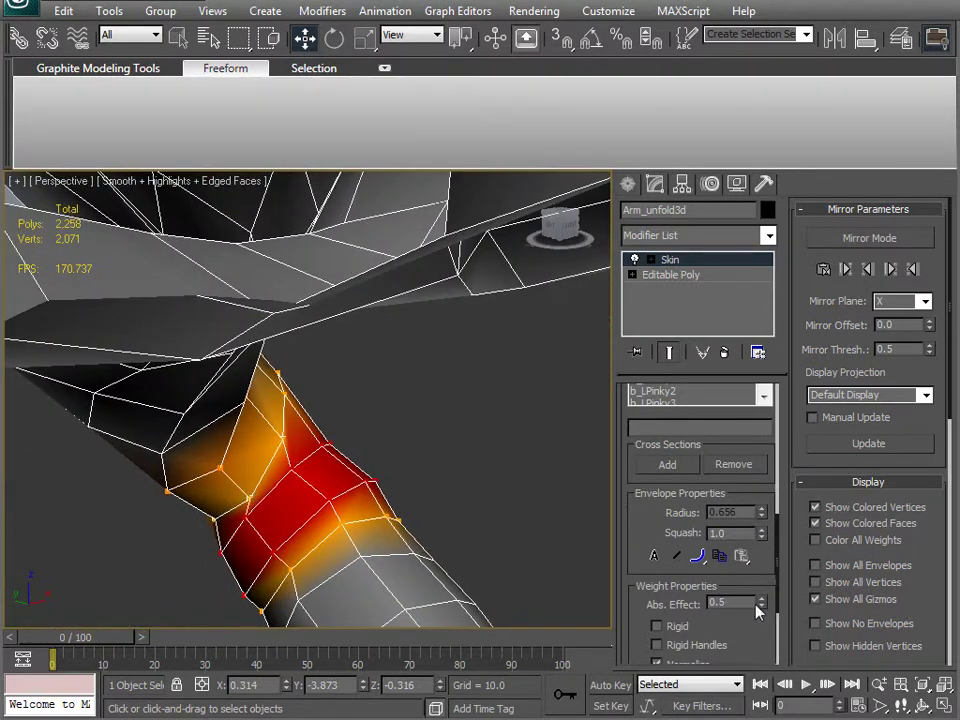
Increase the b_RThumb2 weights around the thumb's inner joint, giving the selected crease vertex an absolute effect of about 0.52
{"action": "left_click_drag", "start_coordinate": [762, 607], "coordinate": [754, 574]}
{"action": "middle_click_drag", "start_coordinate": [300, 430], "coordinate": [302, 395], "text": "alt"}
{"action": "left_click_drag", "start_coordinate": [763, 600], "coordinate": [590, 540]}
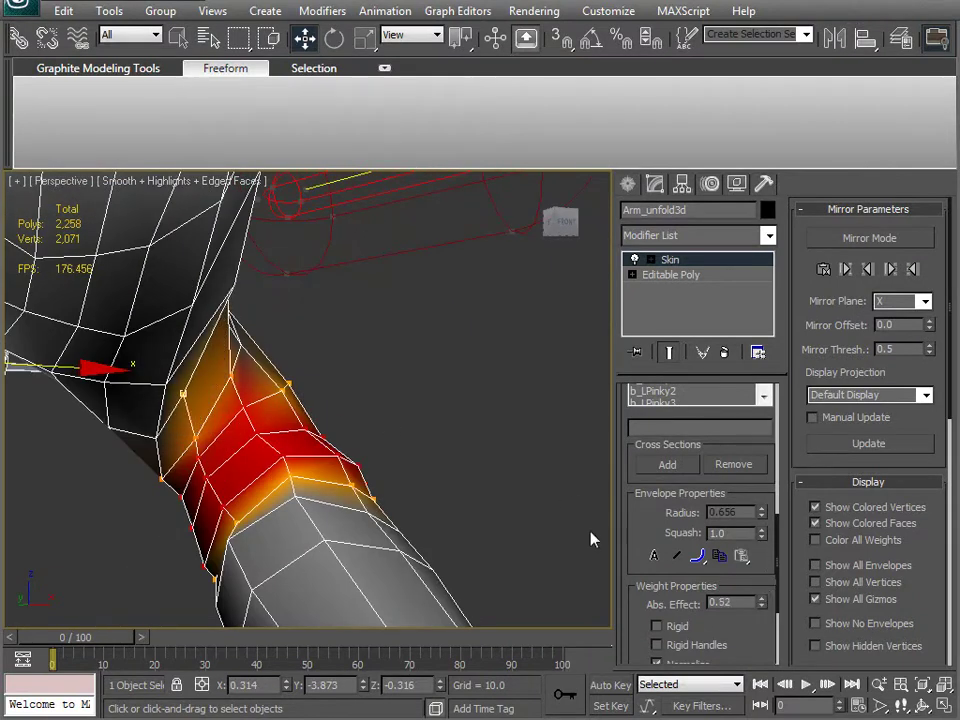
Select the remaining webbing vertices beside the thumb joint and raise their influence from b_RThumb2
{"action": "left_click", "coordinate": [157, 437]}
{"action": "left_click_drag", "start_coordinate": [763, 605], "coordinate": [763, 582]}
{"action": "middle_click_drag", "start_coordinate": [171, 429], "coordinate": [303, 370], "text": "alt"}
{"action": "middle_click_drag", "start_coordinate": [218, 347], "coordinate": [534, 542], "text": "alt"}
{"action": "middle_click_drag", "start_coordinate": [320, 395], "coordinate": [88, 336], "text": "alt"}
{"action": "left_click_drag", "start_coordinate": [766, 605], "coordinate": [765, 585]}
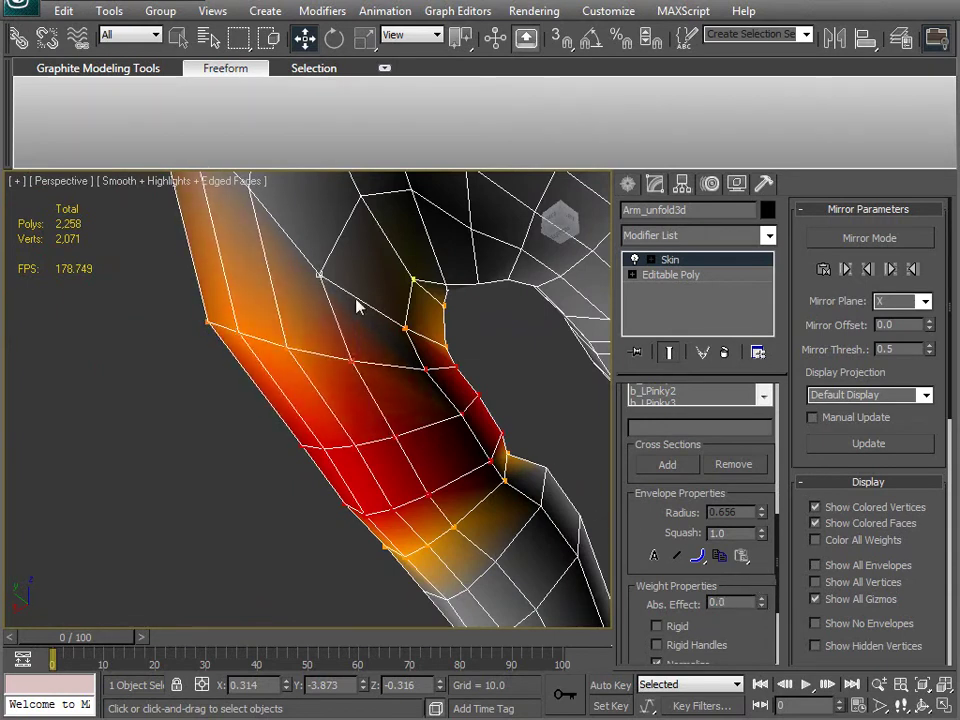
{"action": "left_click_drag", "start_coordinate": [765, 604], "coordinate": [754, 586]}
Strengthen the b_RThumb2 weights of vertices on the thumb joint, setting absolute effects of 0.98 and 0.86
{"action": "middle_click_drag", "start_coordinate": [483, 503], "coordinate": [320, 402], "text": "alt"}
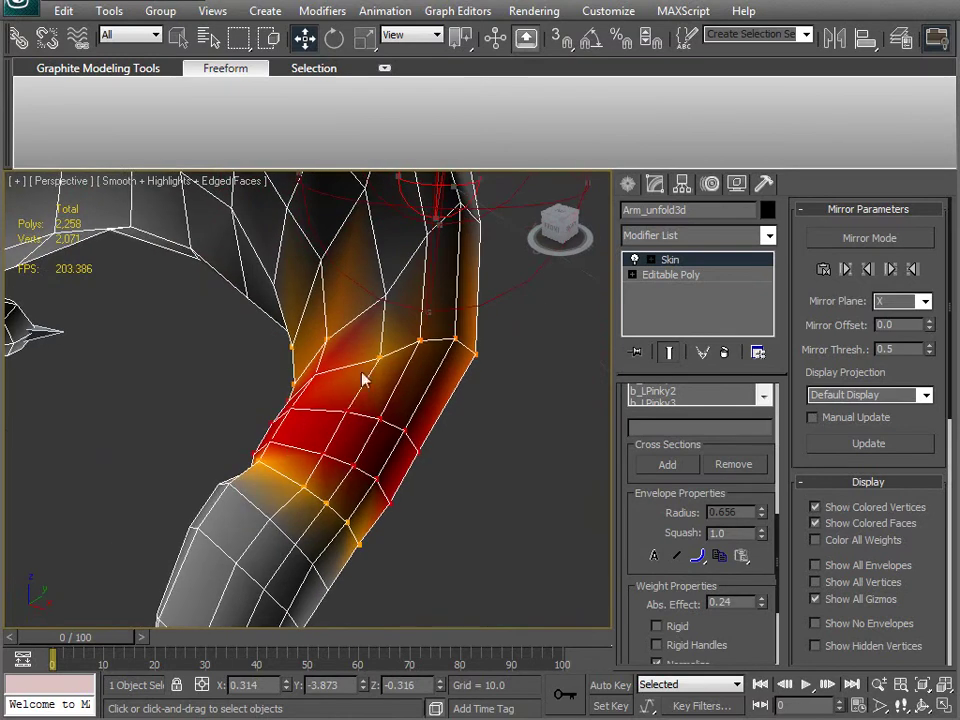
{"action": "left_click_drag", "start_coordinate": [760, 604], "coordinate": [755, 572]}
{"action": "middle_click_drag", "start_coordinate": [531, 516], "coordinate": [439, 393], "text": "alt"}
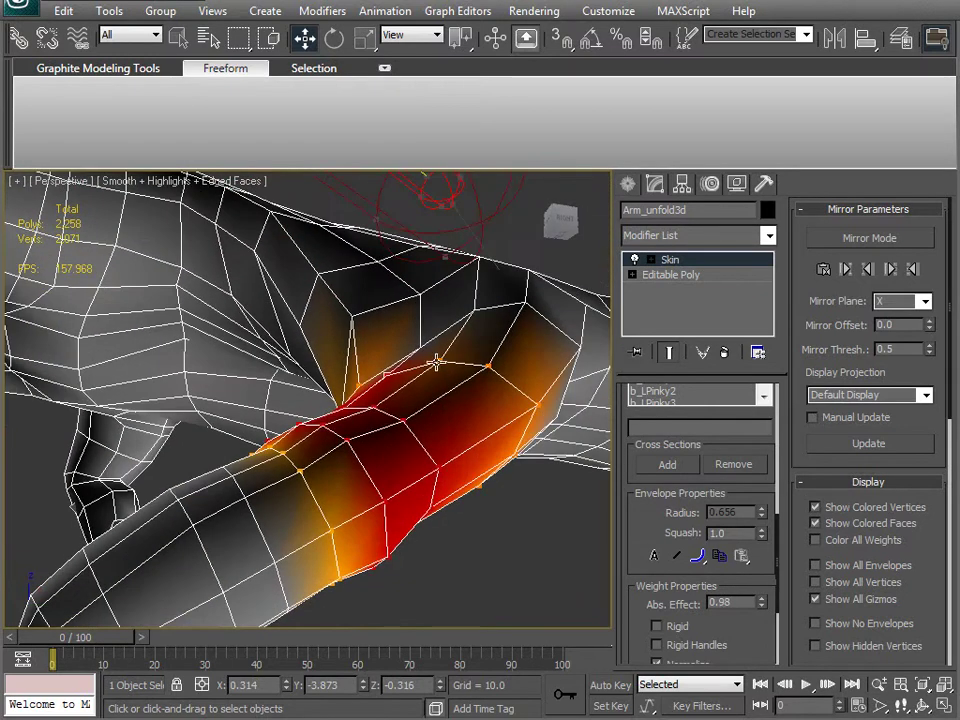
{"action": "left_click_drag", "start_coordinate": [762, 603], "coordinate": [761, 593]}
{"action": "middle_click_drag", "start_coordinate": [430, 500], "coordinate": [480, 530], "text": "alt"}
Stop editing the envelopes and select the b_RThumb2 bone inside the thumb
{"action": "left_click", "coordinate": [676, 262]}
{"action": "key", "text": "F3"}
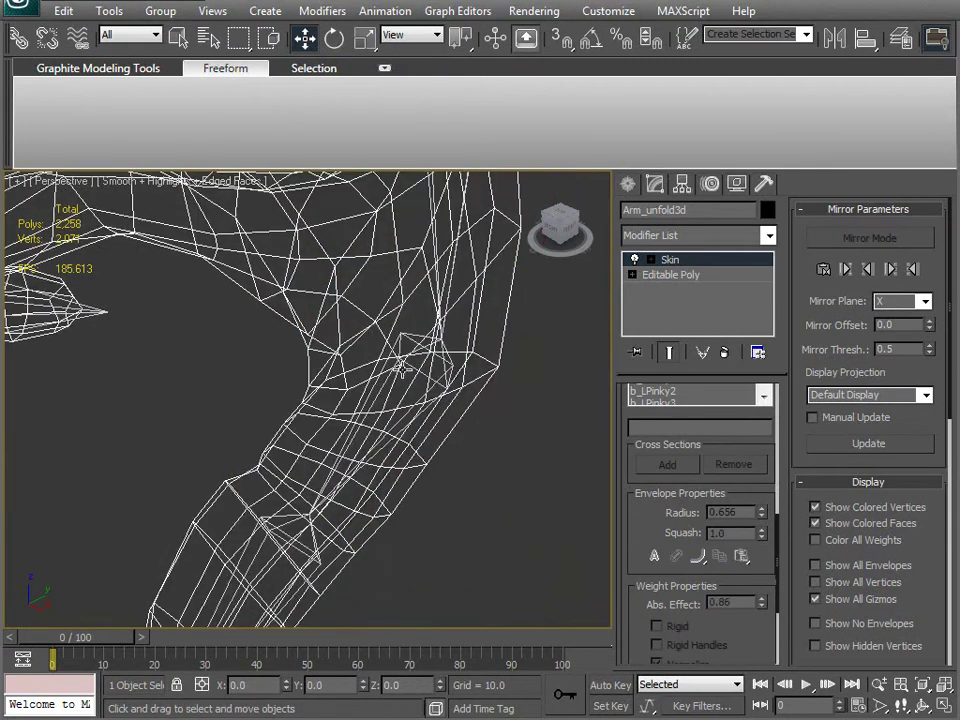
{"action": "left_click", "coordinate": [499, 478]}
{"action": "left_click", "coordinate": [409, 336]}
{"action": "key", "text": "F3"}
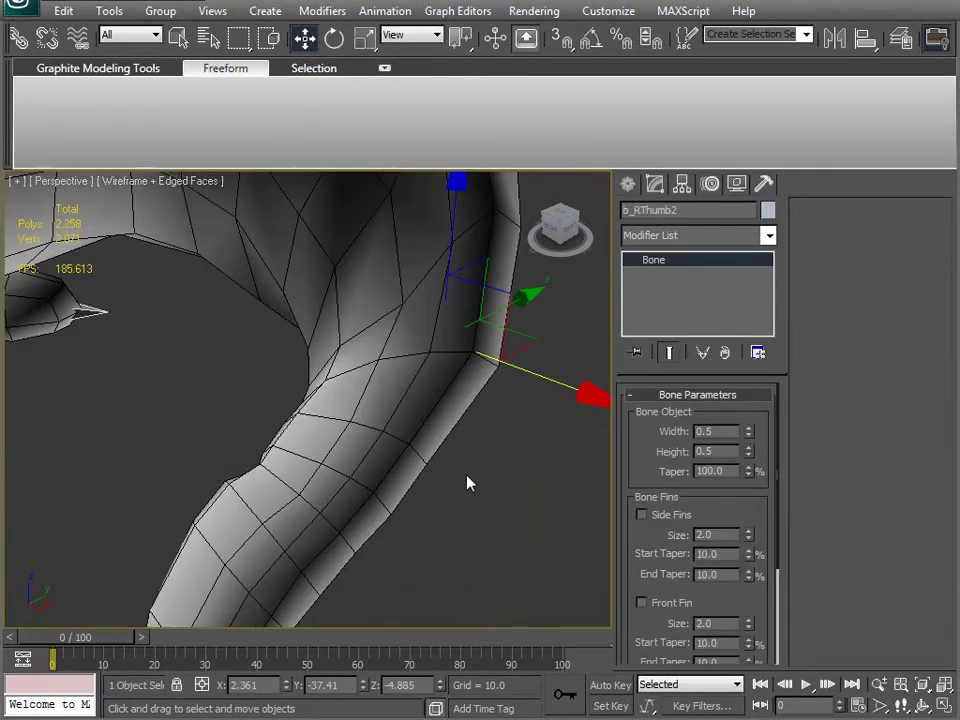
Rotate b_RThumb2 on its local axis to bend the thumb sharply toward the palm
{"action": "key", "text": "e"}
{"action": "left_click_drag", "start_coordinate": [509, 481], "coordinate": [452, 513]}
{"action": "middle_click_drag", "start_coordinate": [216, 475], "coordinate": [306, 502], "text": "alt"}
{"action": "scroll", "coordinate": [311, 493], "scroll_direction": "up", "scroll_amount": 5}
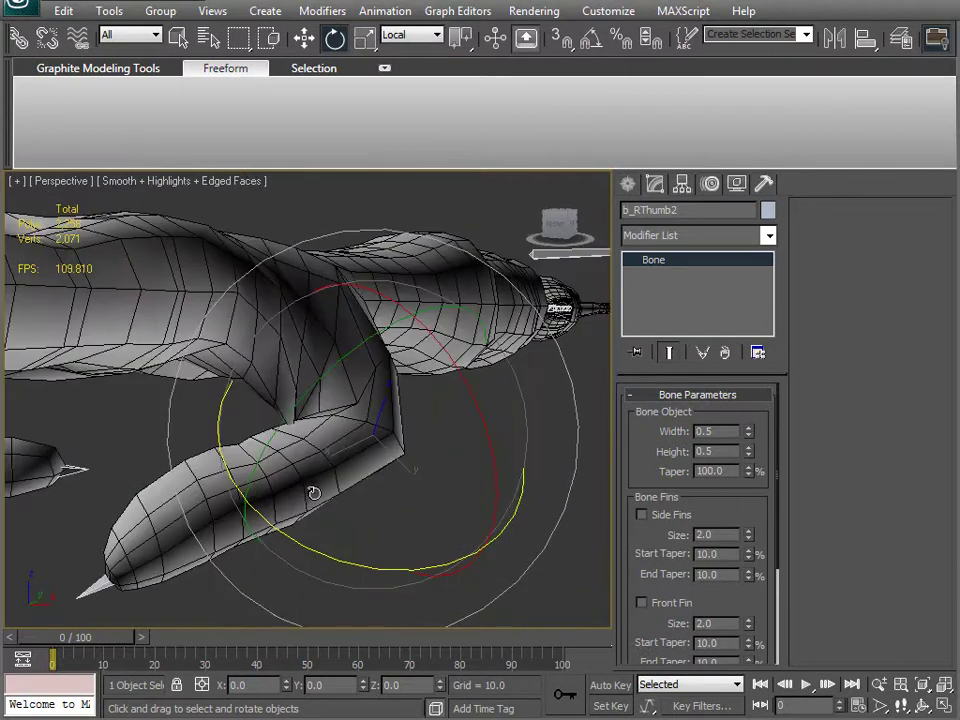
{"action": "scroll", "coordinate": [354, 439], "scroll_direction": "up", "scroll_amount": 3}
Select the arm mesh again and resume editing its Skin envelopes with b_RThumb2 active
{"action": "left_click", "coordinate": [354, 440]}
{"action": "scroll", "coordinate": [701, 540], "scroll_direction": "down", "scroll_amount": 5}
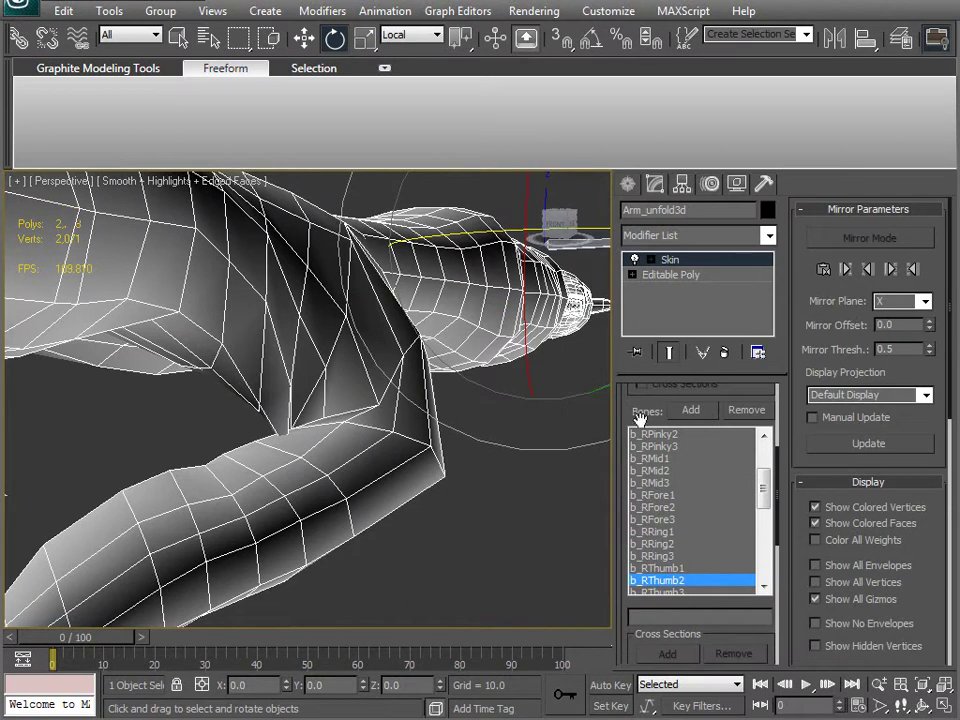
{"action": "left_click", "coordinate": [670, 352]}
{"action": "scroll", "coordinate": [623, 600], "scroll_direction": "down", "scroll_amount": 5}
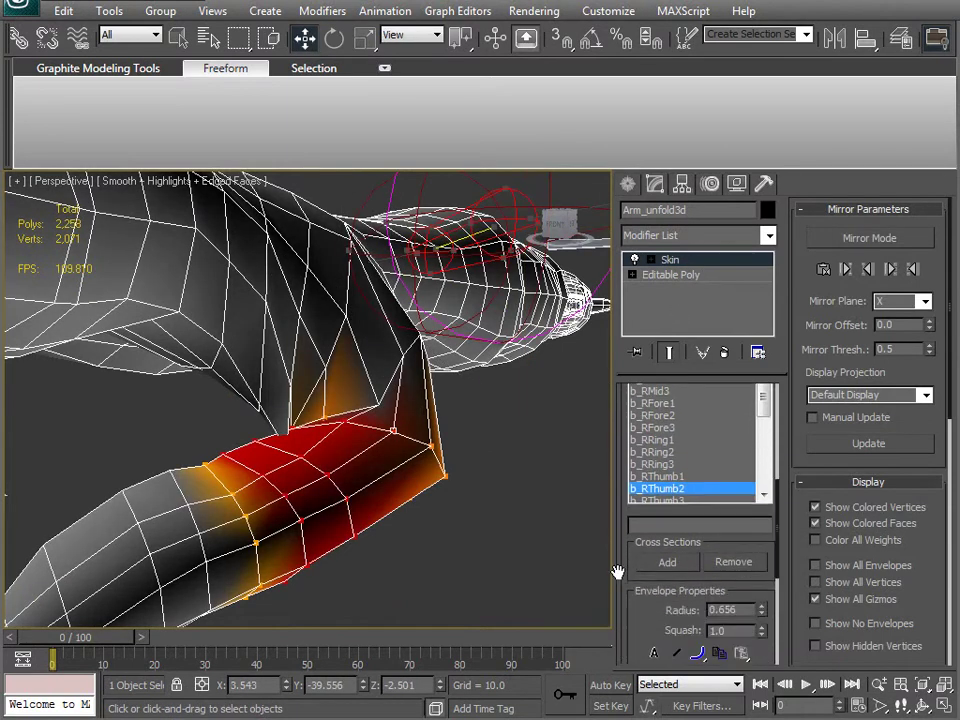
Increase the b_RThumb2 weights of the pinched vertices in the crease between the bent thumb and the palm
{"action": "scroll", "coordinate": [356, 486], "scroll_direction": "up", "scroll_amount": 4}
{"action": "middle_click_drag", "start_coordinate": [347, 512], "coordinate": [388, 499], "text": "alt"}
{"action": "middle_click_drag", "start_coordinate": [155, 499], "coordinate": [249, 508]}
{"action": "key", "text": "F3"}
{"action": "key", "text": "F3"}
{"action": "middle_click_drag", "start_coordinate": [435, 536], "coordinate": [273, 545], "text": "alt"}
{"action": "left_click_drag", "start_coordinate": [766, 600], "coordinate": [764, 577]}
{"action": "middle_click_drag", "start_coordinate": [330, 505], "coordinate": [300, 515], "text": "alt"}
{"action": "left_click_drag", "start_coordinate": [757, 598], "coordinate": [760, 570]}
{"action": "middle_click_drag", "start_coordinate": [454, 581], "coordinate": [482, 545], "text": "alt"}
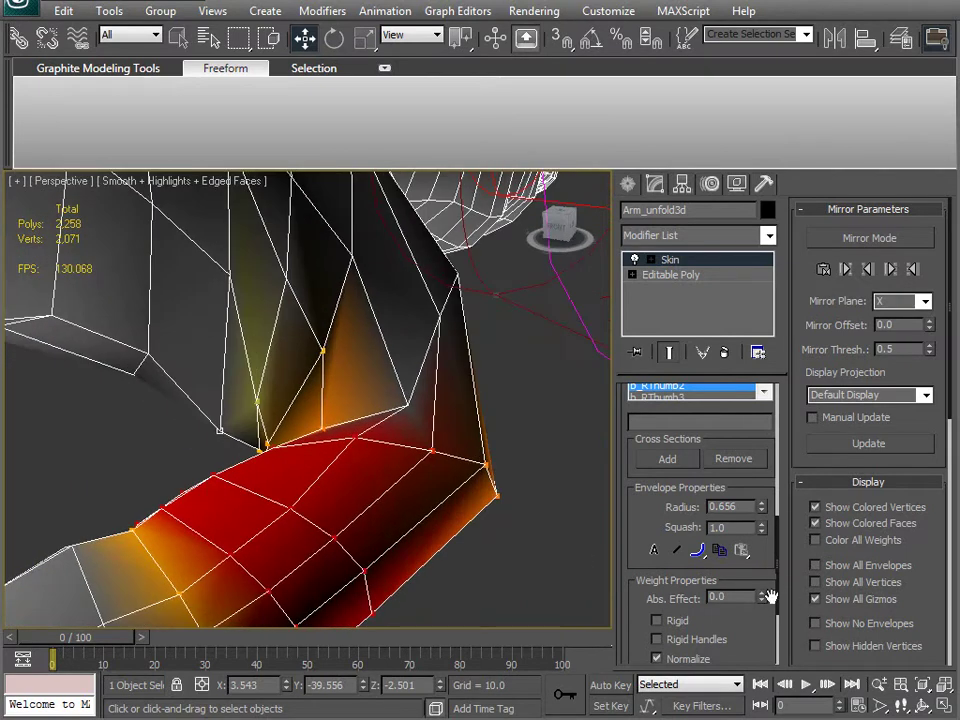
Give two neighbouring palm vertices beside the thumb crease b_RThumb2 weights of 0.32 and 0.16
{"action": "left_click_drag", "start_coordinate": [762, 598], "coordinate": [763, 578]}
{"action": "middle_click_drag", "start_coordinate": [330, 500], "coordinate": [327, 449], "text": "alt"}
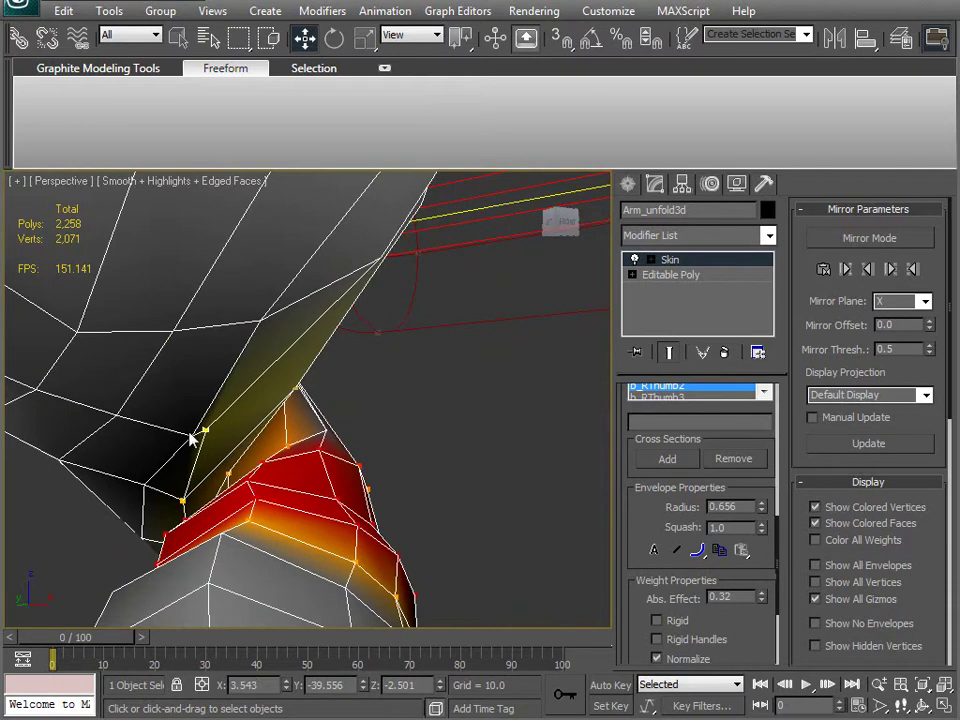
{"action": "middle_click_drag", "start_coordinate": [191, 432], "coordinate": [380, 488], "text": "alt"}
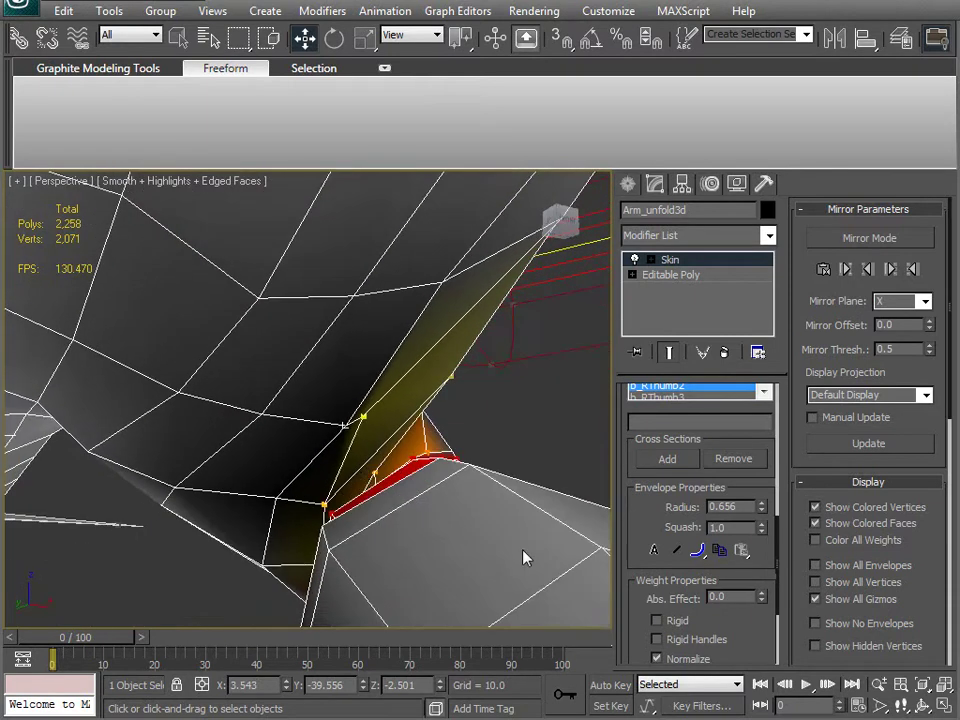
{"action": "left_click_drag", "start_coordinate": [758, 597], "coordinate": [755, 583]}
{"action": "middle_click_drag", "start_coordinate": [455, 560], "coordinate": [284, 507], "text": "alt"}
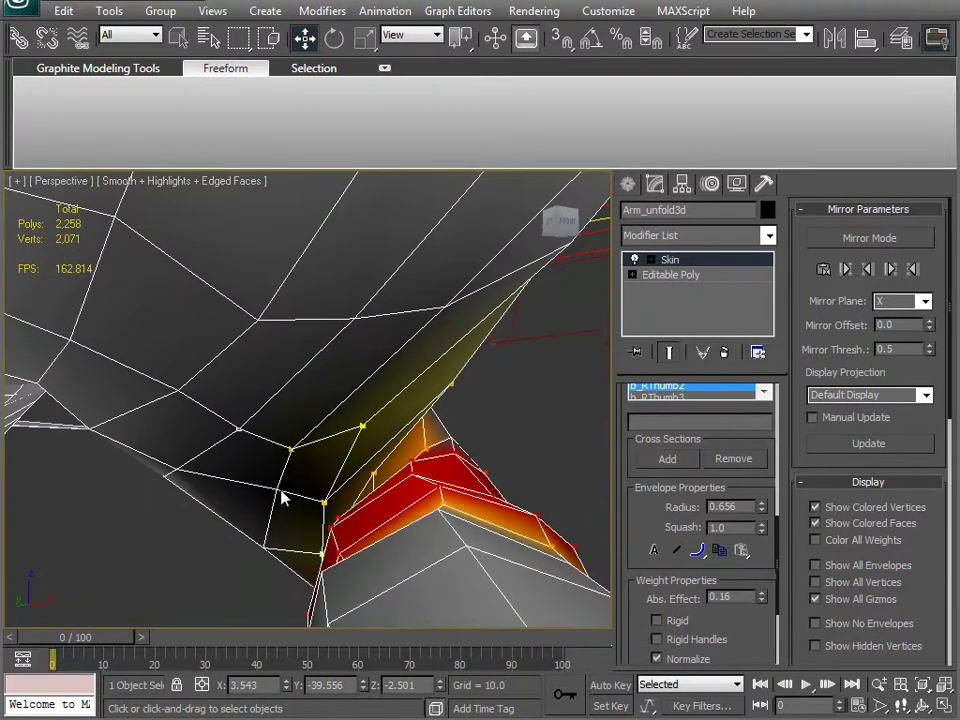
Blend b_RThumb2 influence into more palm vertices around the webbing and select the vertex at the crease's outer end
{"action": "left_click_drag", "start_coordinate": [763, 598], "coordinate": [761, 579]}
{"action": "middle_click_drag", "start_coordinate": [430, 520], "coordinate": [662, 568], "text": "alt"}
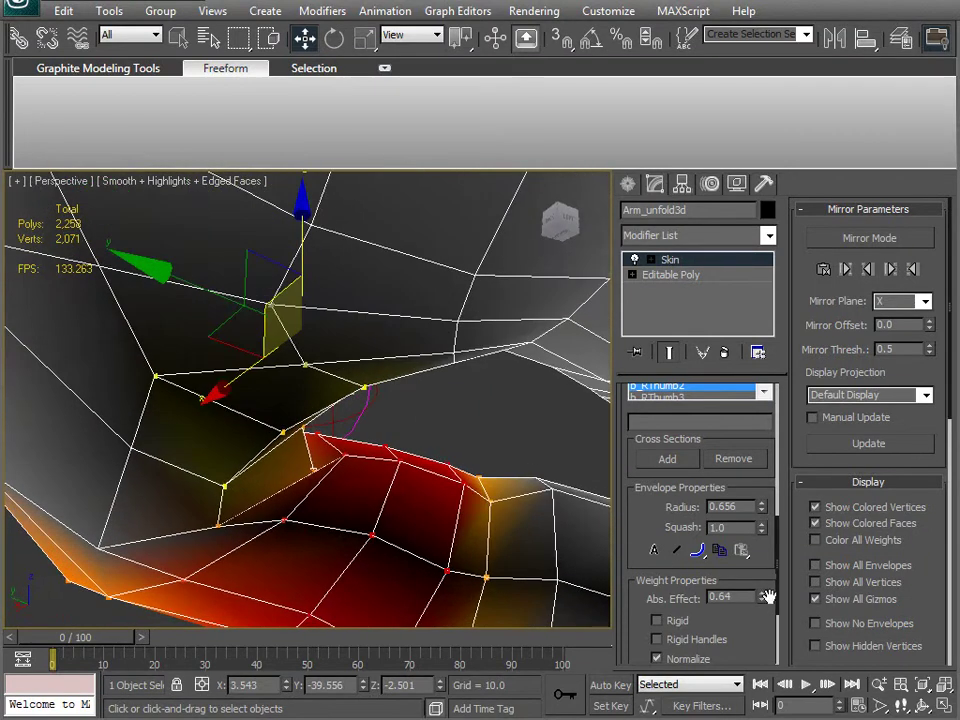
{"action": "left_click_drag", "start_coordinate": [763, 598], "coordinate": [760, 583]}
{"action": "middle_click_drag", "start_coordinate": [560, 565], "coordinate": [243, 512], "text": "alt"}
{"action": "middle_click_drag", "start_coordinate": [258, 592], "coordinate": [230, 440], "text": "alt"}
{"action": "middle_click_drag", "start_coordinate": [165, 461], "coordinate": [291, 497], "text": "alt"}
{"action": "left_click", "coordinate": [277, 483]}
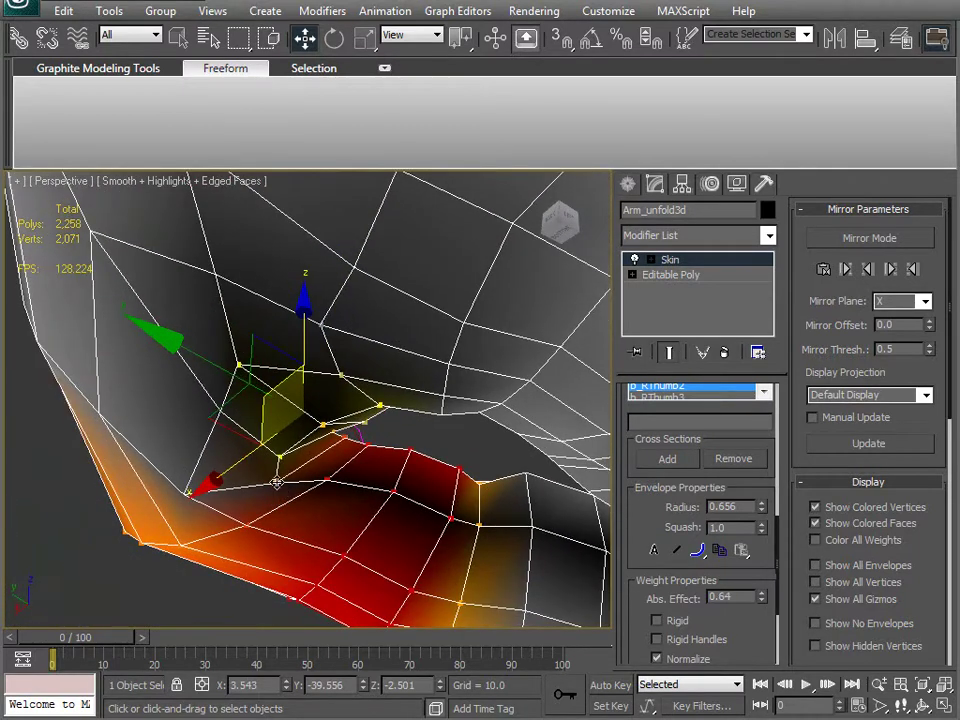
Set the b_RThumb2 weight of the vertex between the webbing and the thumb's knuckle to 0.28
{"action": "left_click_drag", "start_coordinate": [763, 597], "coordinate": [761, 592]}
{"action": "left_click_drag", "start_coordinate": [764, 596], "coordinate": [737, 583]}
{"action": "middle_click_drag", "start_coordinate": [300, 548], "coordinate": [287, 567], "text": "alt"}
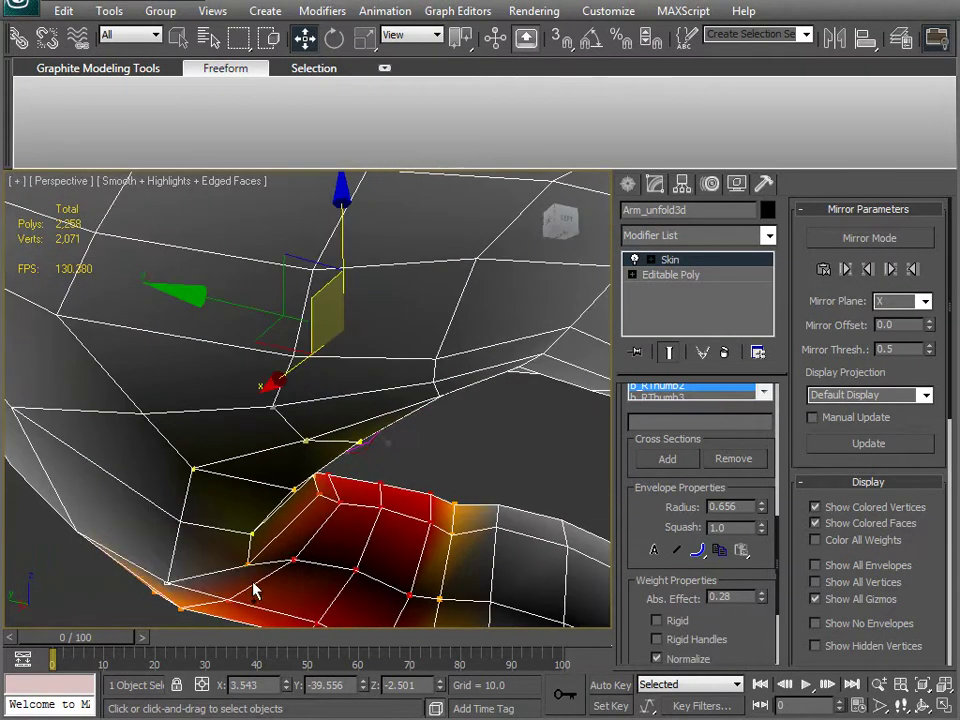
{"action": "middle_click_drag", "start_coordinate": [245, 612], "coordinate": [352, 513], "text": "alt"}
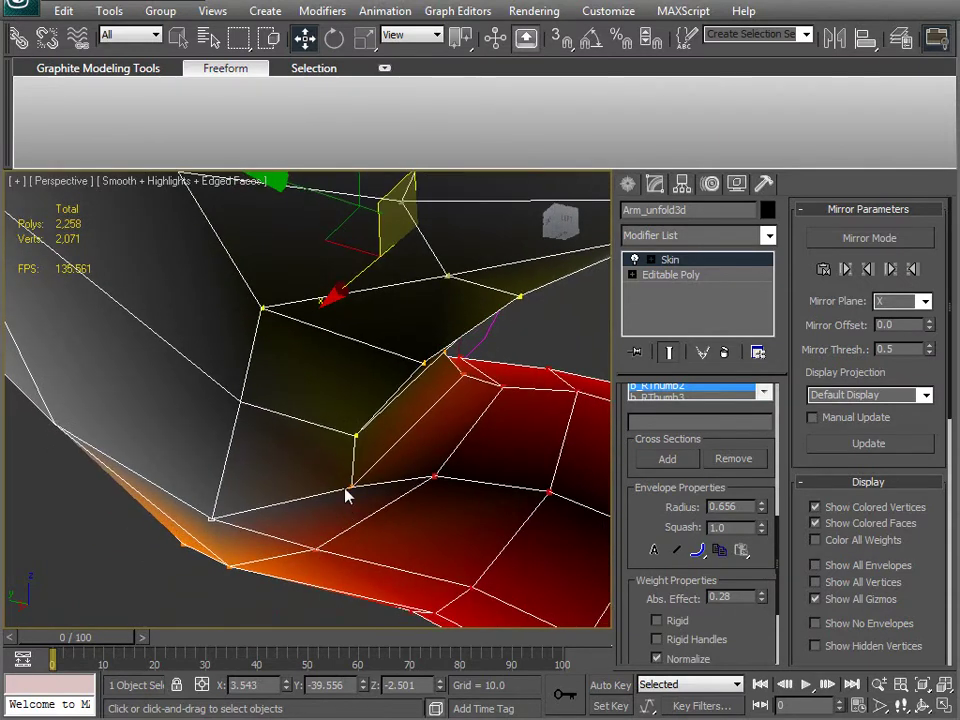
Raise the b_RThumb2 weight of the vertex on the thumb's side and set the outer knuckle vertices to about 0.94
{"action": "middle_click_drag", "start_coordinate": [330, 562], "coordinate": [360, 410], "text": "alt"}
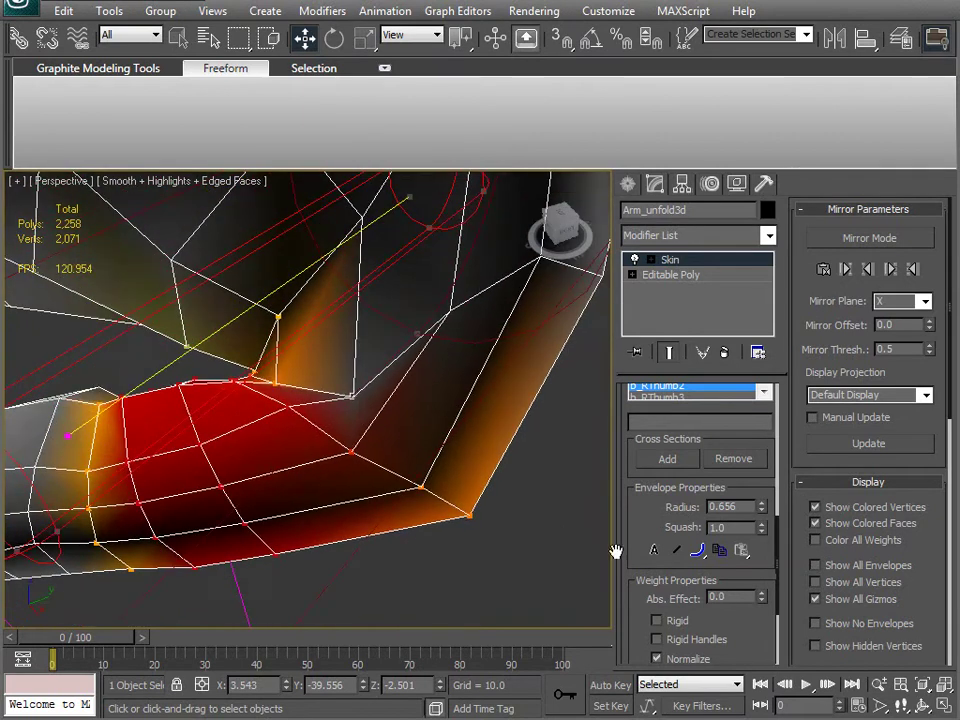
{"action": "left_click_drag", "start_coordinate": [762, 597], "coordinate": [761, 567]}
{"action": "middle_click_drag", "start_coordinate": [503, 539], "coordinate": [535, 452], "text": "alt"}
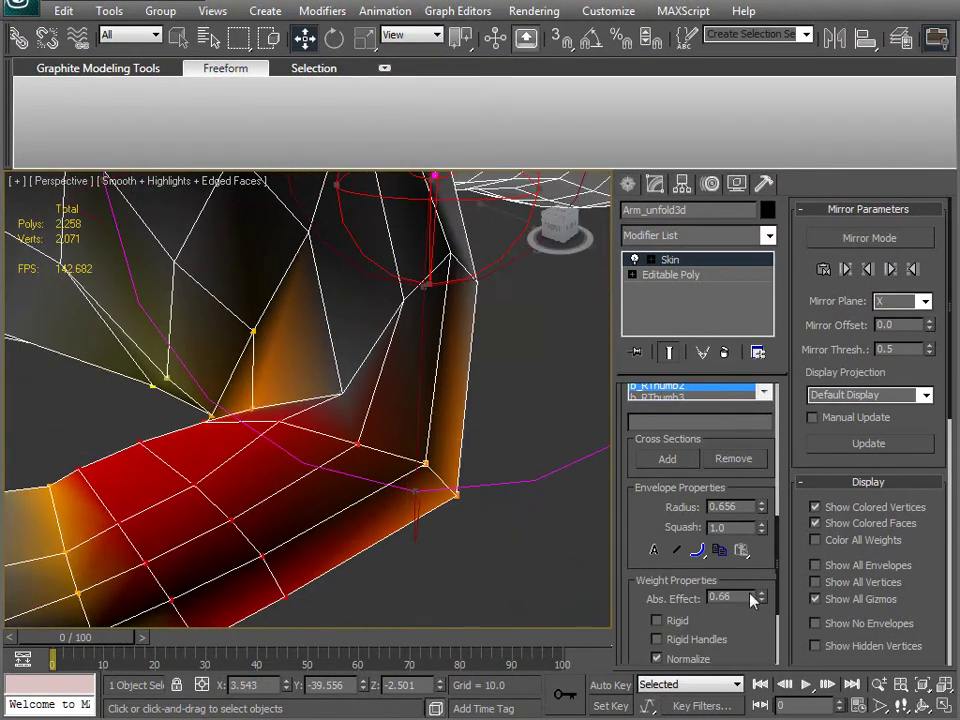
{"action": "left_click_drag", "start_coordinate": [765, 598], "coordinate": [761, 581]}
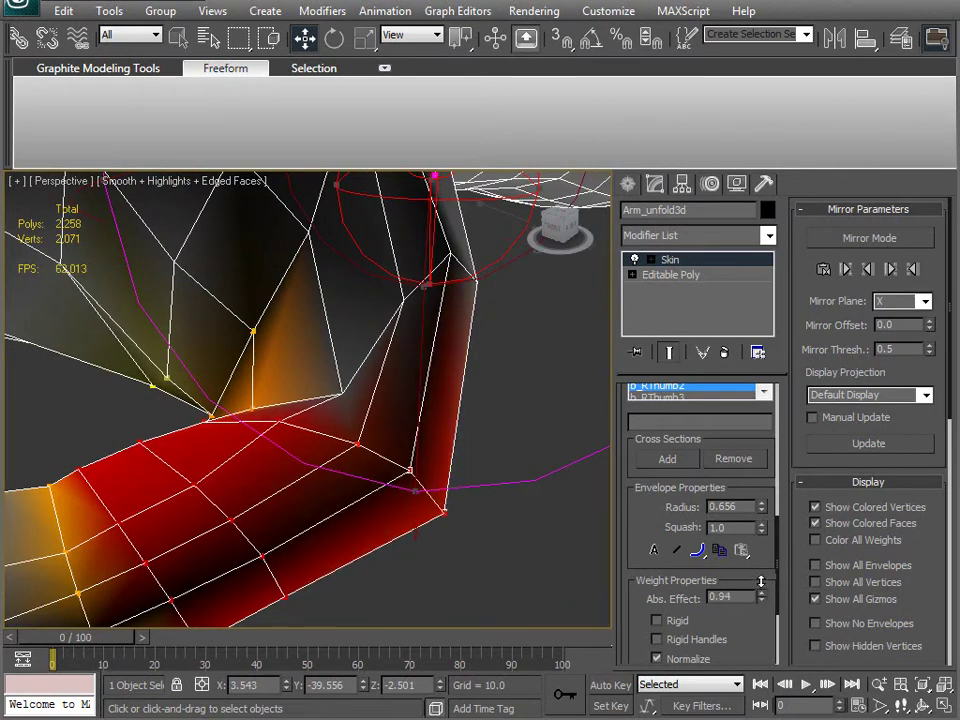
{"action": "middle_click_drag", "start_coordinate": [381, 507], "coordinate": [489, 541], "text": "alt"}
Select the ring of vertices above the thumb's outer knuckle and add a slight b_RThumb2 weight to them
{"action": "left_click_drag", "start_coordinate": [341, 461], "coordinate": [339, 461]}
{"action": "middle_click_drag", "start_coordinate": [339, 461], "coordinate": [228, 384], "text": "alt"}
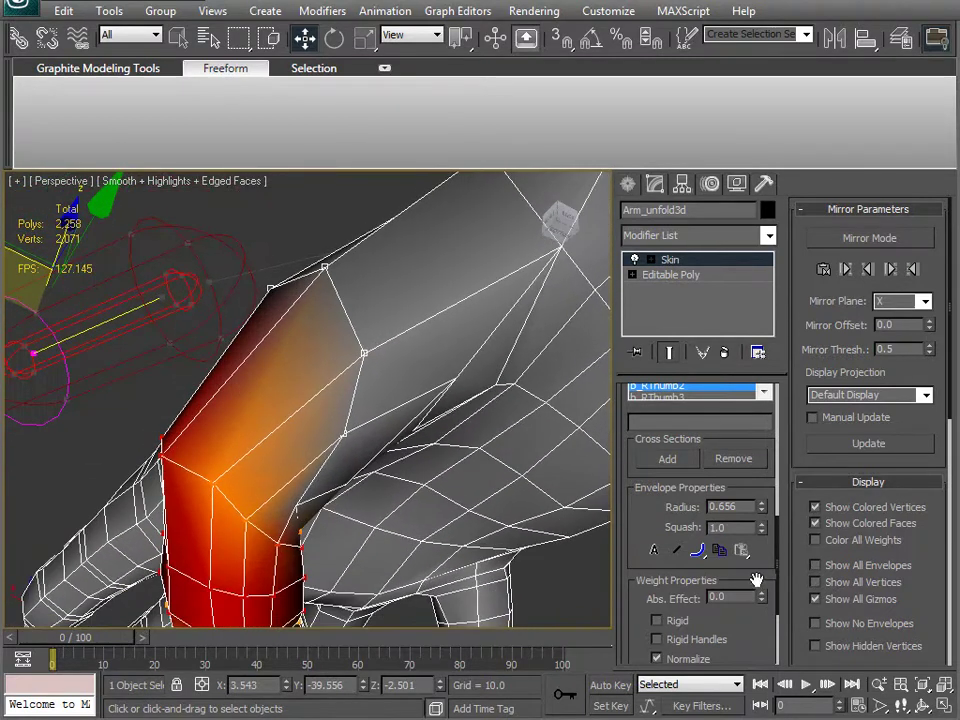
{"action": "left_click_drag", "start_coordinate": [766, 597], "coordinate": [765, 592]}
{"action": "middle_click_drag", "start_coordinate": [560, 550], "coordinate": [349, 396], "text": "alt"}
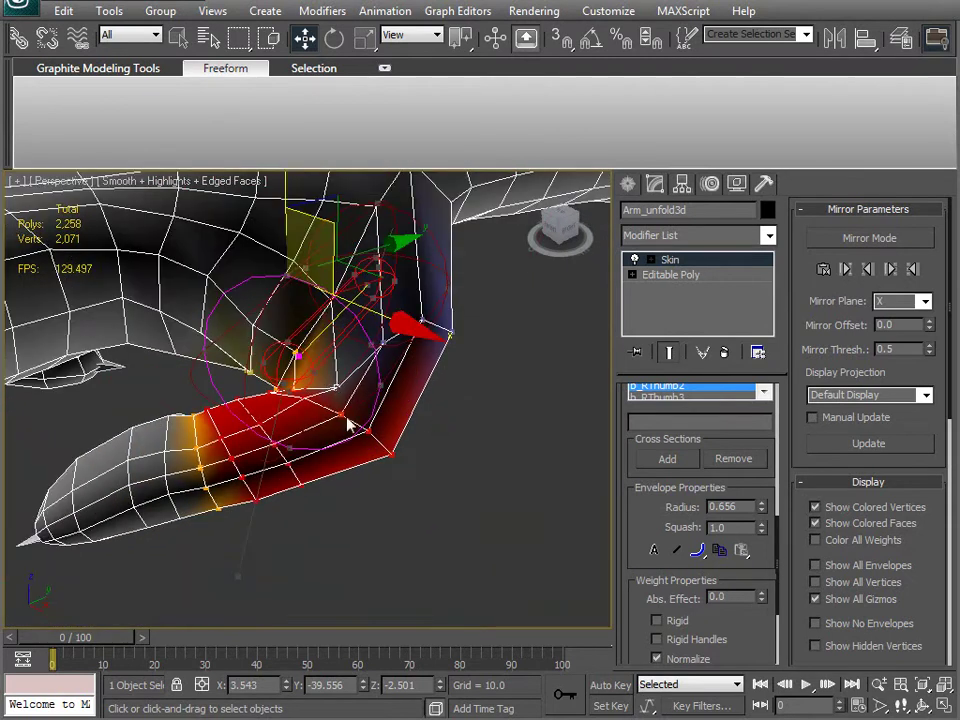
Smooth the side of the thumb's inner fold by raising its crease vertex to a b_RThumb2 weight of 0.76
{"action": "scroll", "coordinate": [334, 386], "scroll_direction": "up", "scroll_amount": 6}
{"action": "left_click_drag", "start_coordinate": [761, 593], "coordinate": [761, 581]}
{"action": "middle_click_drag", "start_coordinate": [401, 505], "coordinate": [420, 363], "text": "alt"}
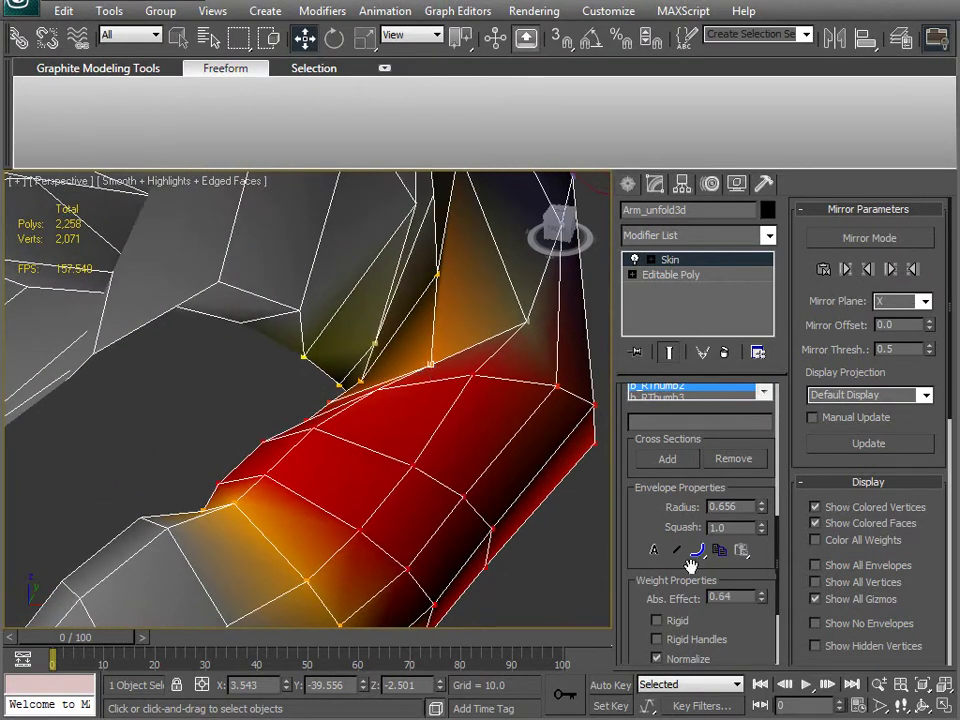
{"action": "left_click_drag", "start_coordinate": [763, 598], "coordinate": [752, 583]}
{"action": "middle_click_drag", "start_coordinate": [420, 510], "coordinate": [305, 469], "text": "alt"}
{"action": "scroll", "coordinate": [275, 504], "scroll_direction": "down", "scroll_amount": 3}
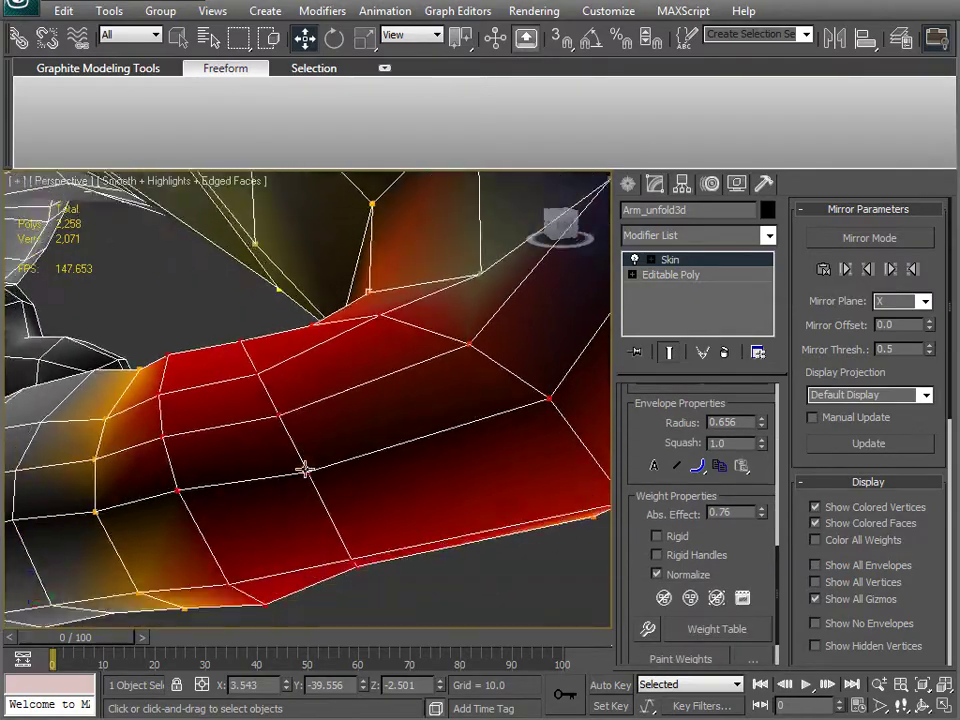
Stop editing the envelopes, select the b_RThumb2 bone and rotate it to open the thumb away from the palm
{"action": "scroll", "coordinate": [300, 480], "scroll_direction": "down", "scroll_amount": 5}
{"action": "middle_click_drag", "start_coordinate": [281, 523], "coordinate": [560, 400], "text": "alt"}
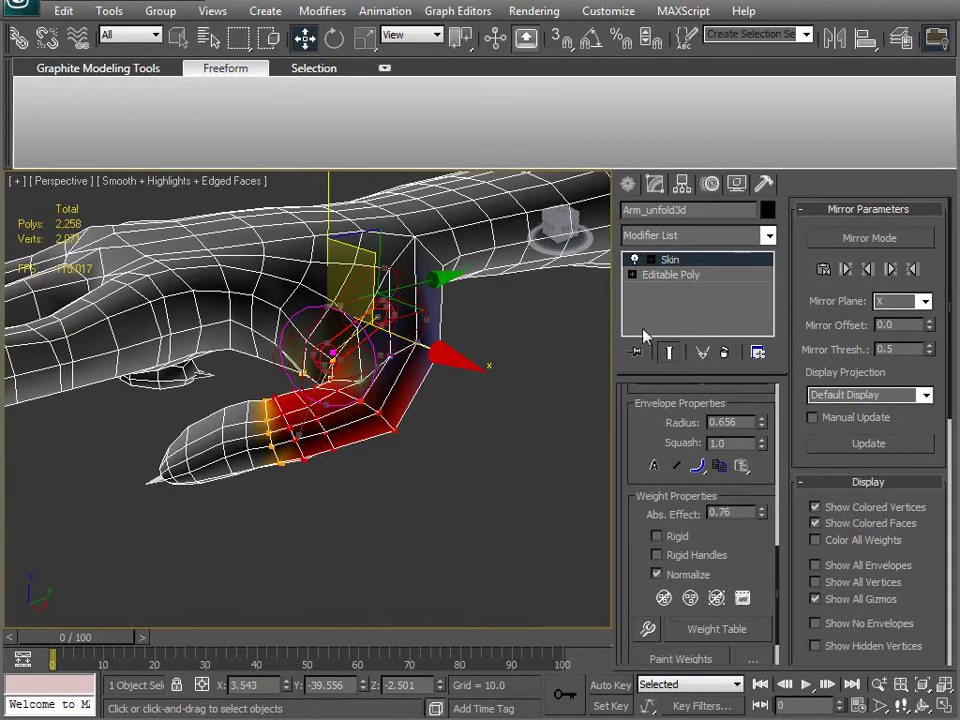
{"action": "left_click", "coordinate": [678, 261]}
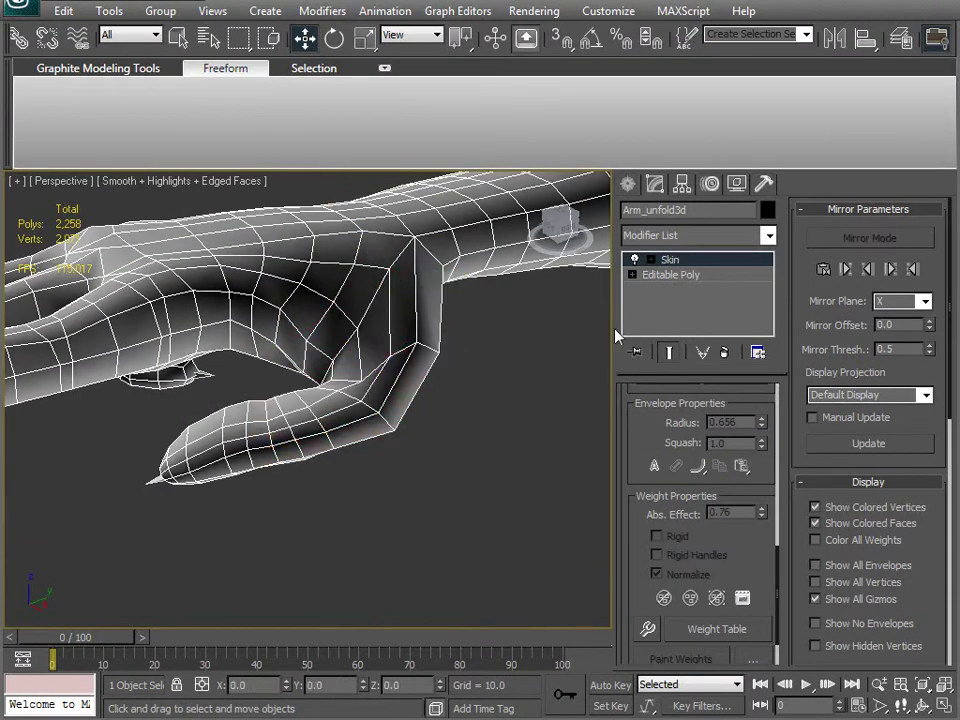
{"action": "left_click", "coordinate": [158, 480]}
{"action": "key", "text": "Page_Up"}
{"action": "key", "text": "e"}
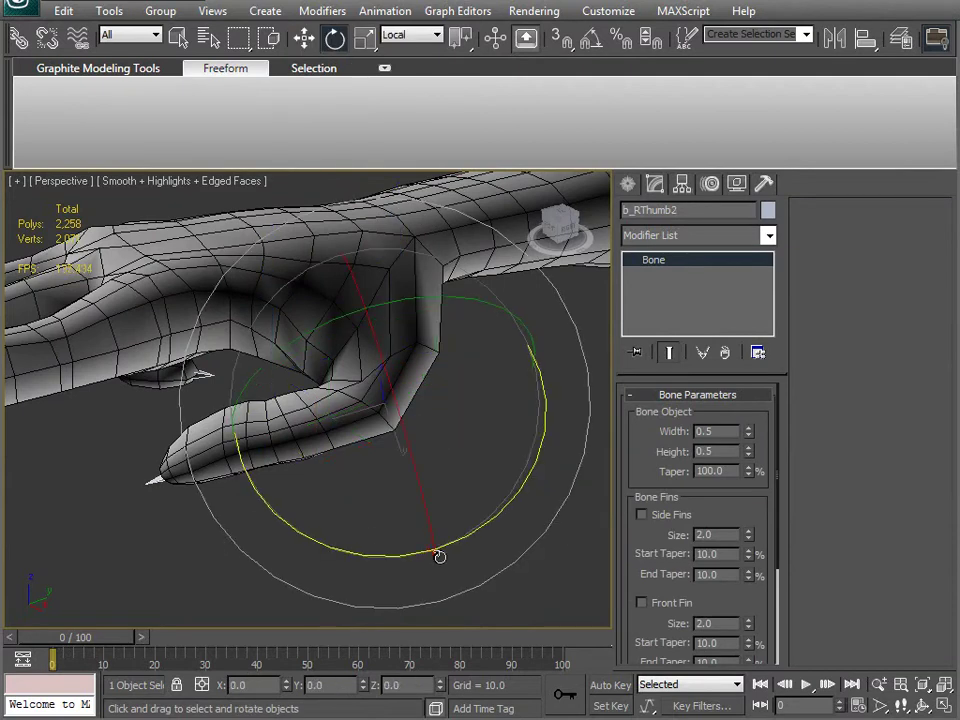
{"action": "left_click_drag", "start_coordinate": [496, 519], "coordinate": [568, 462]}
Select the child bone at the thumb's tip and rotate it inward to test the last thumb joint
{"action": "key", "text": "Page_Down"}
{"action": "left_click_drag", "start_coordinate": [456, 561], "coordinate": [376, 607]}
{"action": "middle_click_drag", "start_coordinate": [313, 566], "coordinate": [321, 521]}
{"action": "scroll", "coordinate": [323, 519], "scroll_direction": "up", "scroll_amount": 4}
Select the arm mesh, start editing its Skin envelopes and make b_RThumb3 the active bone
{"action": "left_click", "coordinate": [505, 375]}
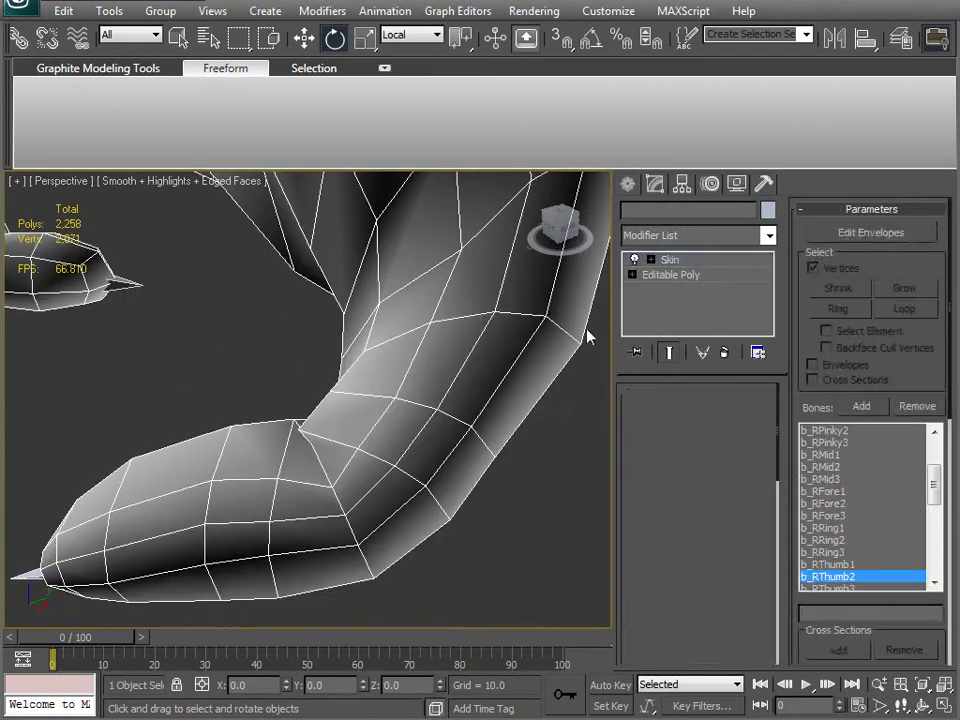
{"action": "left_click", "coordinate": [673, 260]}
{"action": "left_click_drag", "start_coordinate": [748, 576], "coordinate": [769, 427]}
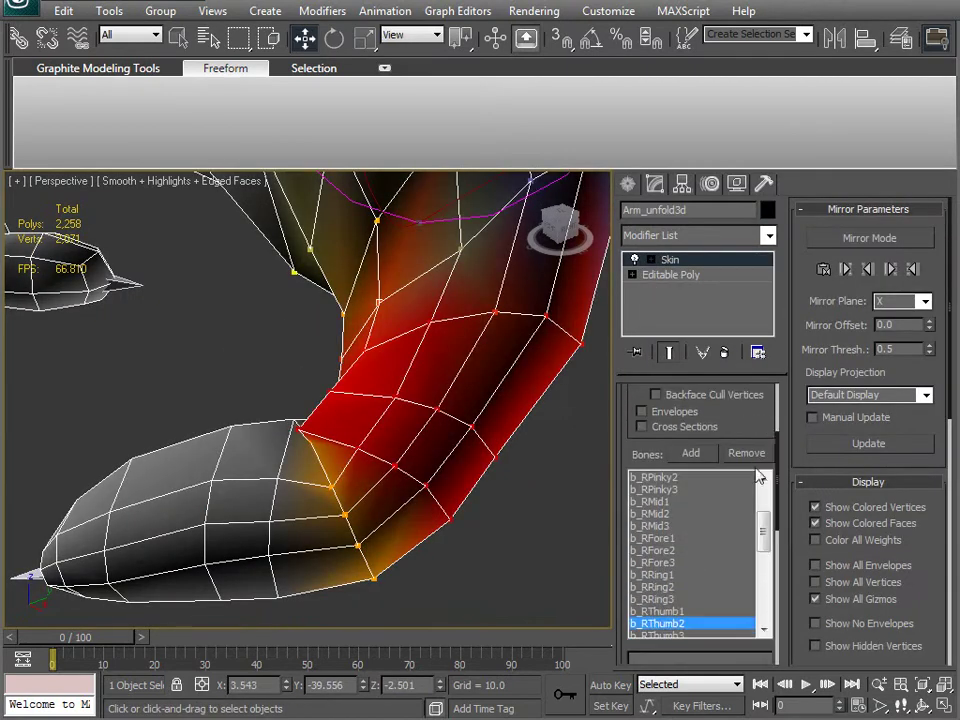
{"action": "left_click", "coordinate": [665, 637]}
{"action": "middle_click_drag", "start_coordinate": [388, 513], "coordinate": [353, 420], "text": "alt"}
{"action": "middle_click_drag", "start_coordinate": [328, 464], "coordinate": [330, 433]}
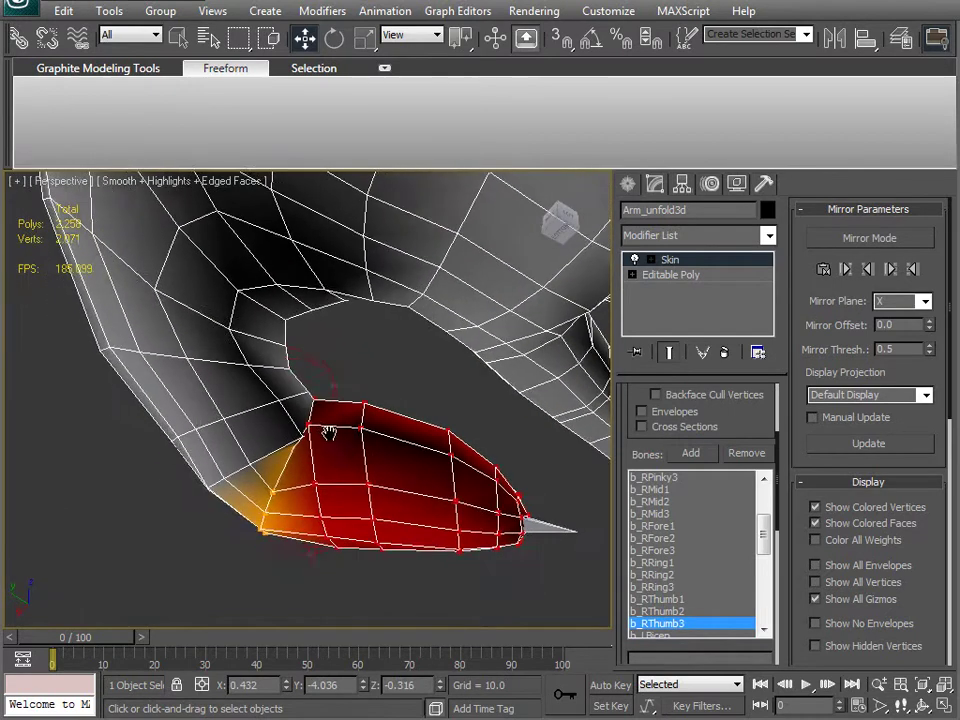
Select the crease vertices in the inner fold of the thumb's last joint and raise their b_RThumb3 weight
{"action": "scroll", "coordinate": [330, 433], "scroll_direction": "up", "scroll_amount": 3}
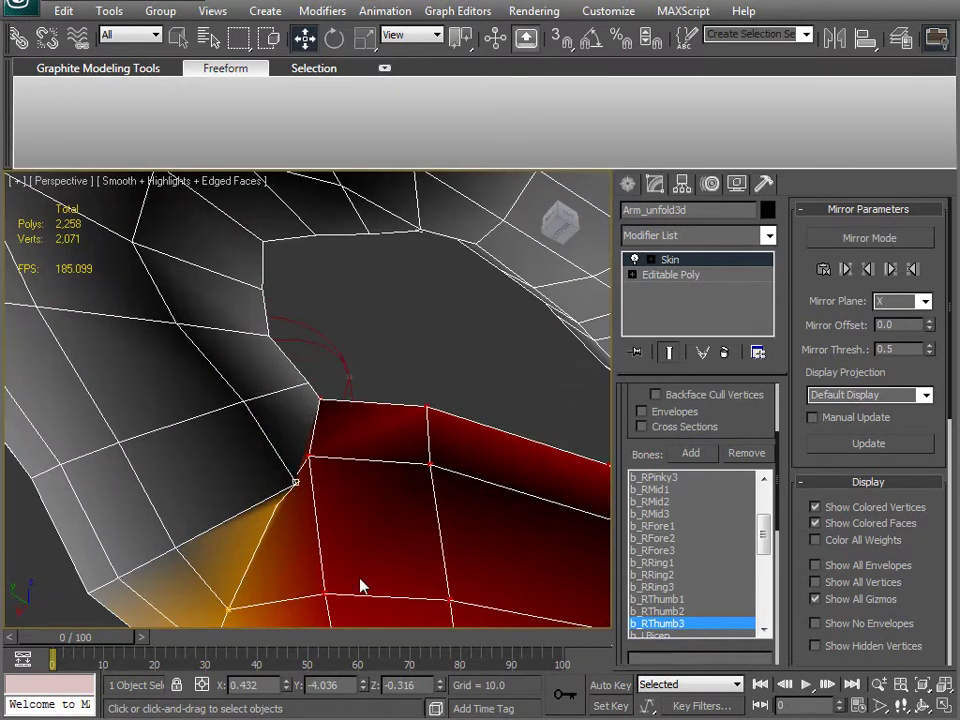
{"action": "key", "text": "F3"}
{"action": "middle_click_drag", "start_coordinate": [381, 536], "coordinate": [430, 403], "text": "alt"}
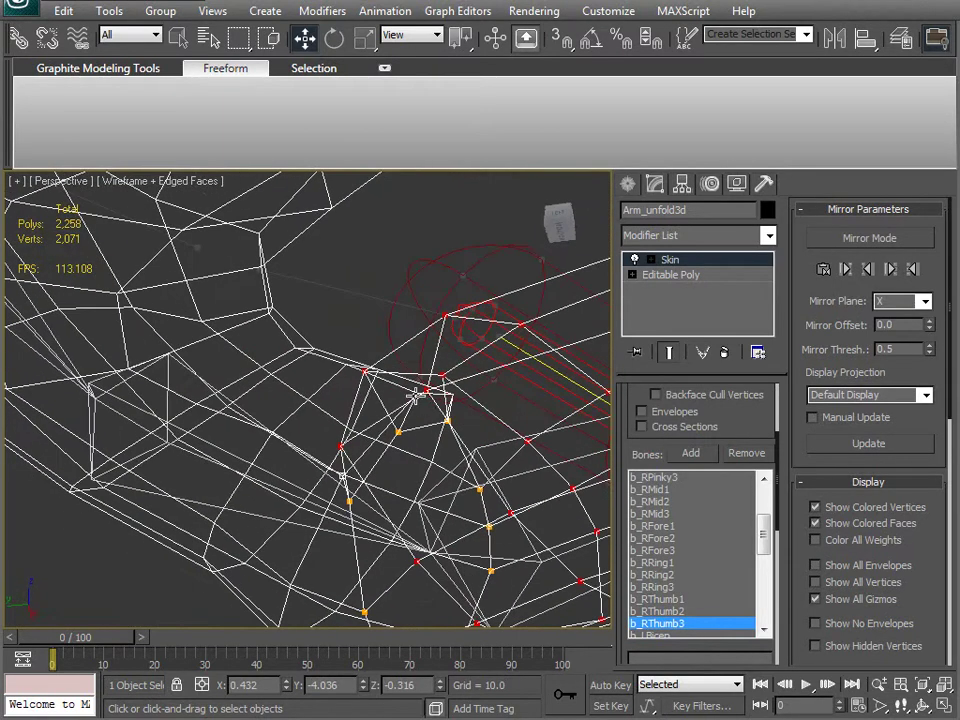
{"action": "middle_click_drag", "start_coordinate": [391, 445], "coordinate": [401, 448], "text": "alt"}
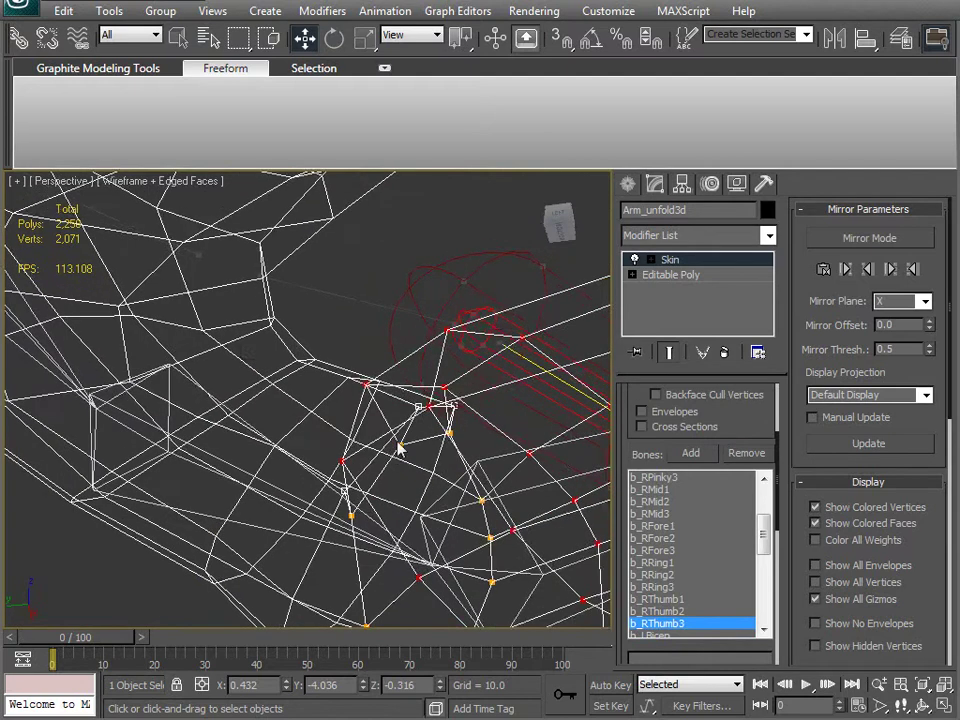
{"action": "key", "text": "F3"}
{"action": "middle_click_drag", "start_coordinate": [459, 364], "coordinate": [556, 593], "text": "alt"}
{"action": "scroll", "coordinate": [255, 492], "scroll_direction": "down", "scroll_amount": 4}
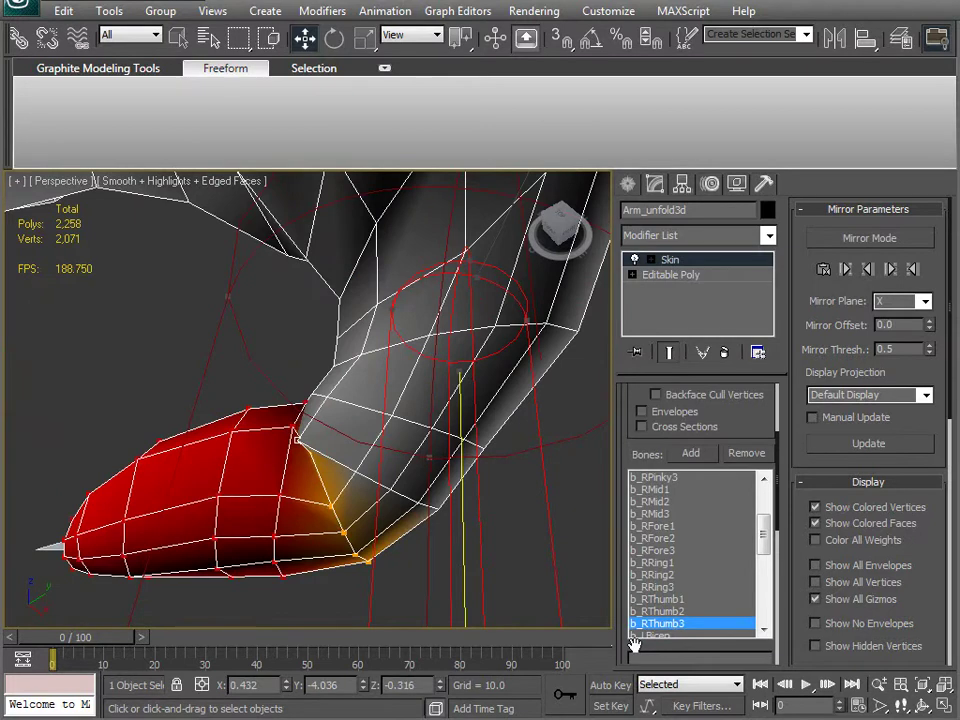
{"action": "left_click_drag", "start_coordinate": [633, 645], "coordinate": [657, 440]}
{"action": "left_click_drag", "start_coordinate": [760, 627], "coordinate": [751, 599]}
Round the outside of the last thumb joint by setting b_RThumb3 weights of 0.5 behind the knuckle and 0.62 on the knuckle row
{"action": "middle_click_drag", "start_coordinate": [520, 490], "coordinate": [320, 500], "text": "alt"}
{"action": "left_click_drag", "start_coordinate": [765, 627], "coordinate": [756, 606]}
{"action": "middle_click_drag", "start_coordinate": [395, 405], "coordinate": [540, 548], "text": "alt"}
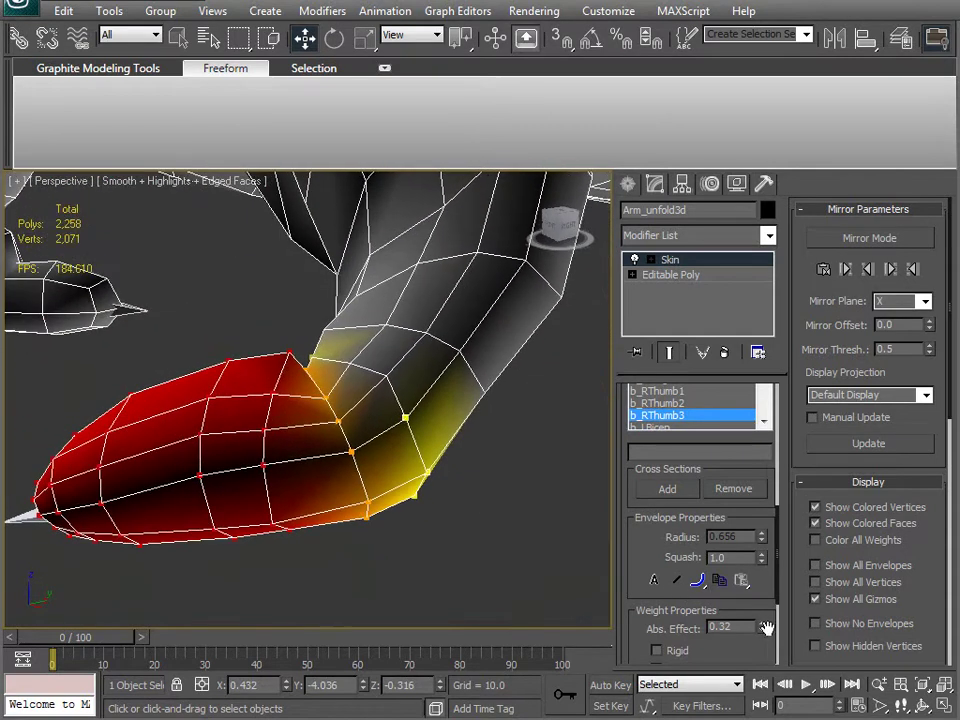
{"action": "left_click_drag", "start_coordinate": [767, 627], "coordinate": [764, 608]}
{"action": "middle_click_drag", "start_coordinate": [445, 548], "coordinate": [322, 386], "text": "alt"}
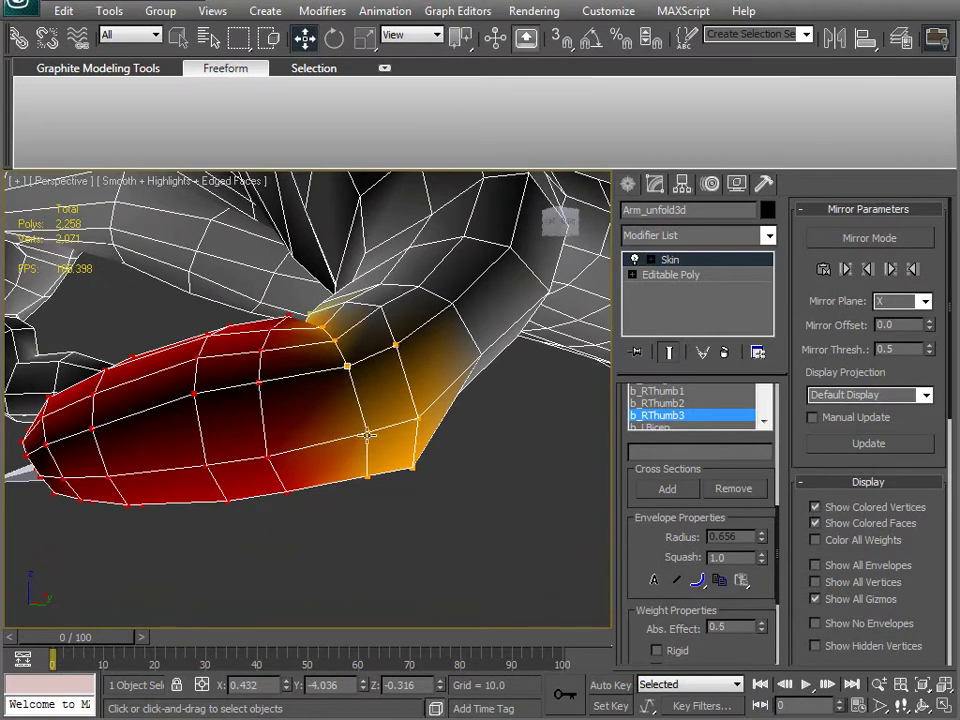
{"action": "middle_click_drag", "start_coordinate": [368, 476], "coordinate": [475, 582], "text": "alt"}
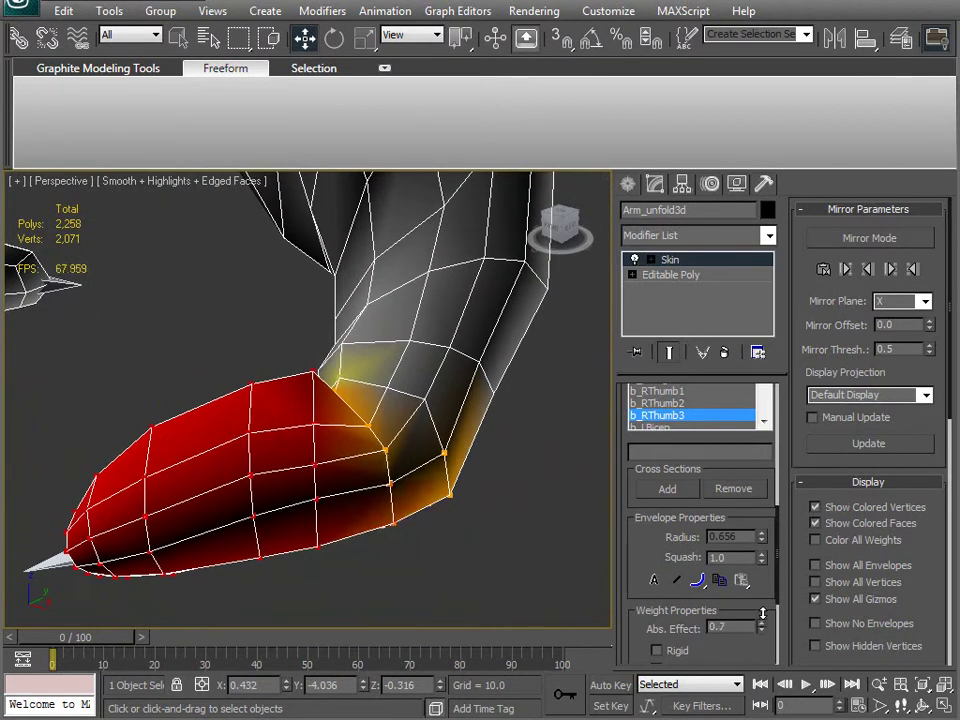
{"action": "middle_click_drag", "start_coordinate": [540, 580], "coordinate": [322, 392], "text": "alt"}
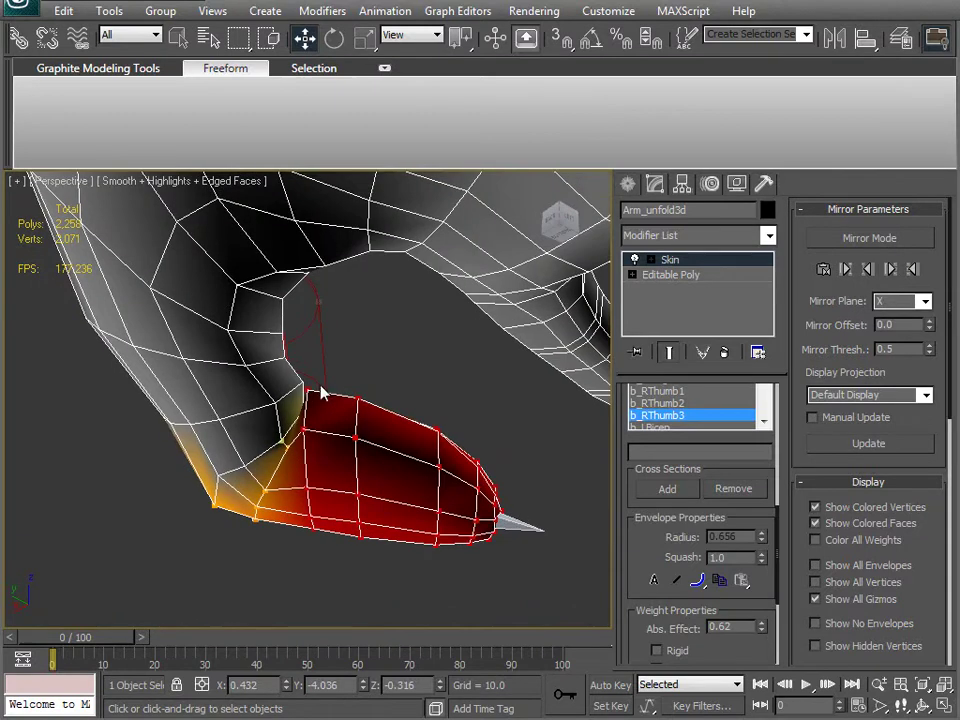
Make b_RThumb2 the active bone, set the thumb tip's inner fold vertices to a weight of 0.12 and stop editing the envelopes
{"action": "left_click", "coordinate": [670, 402]}
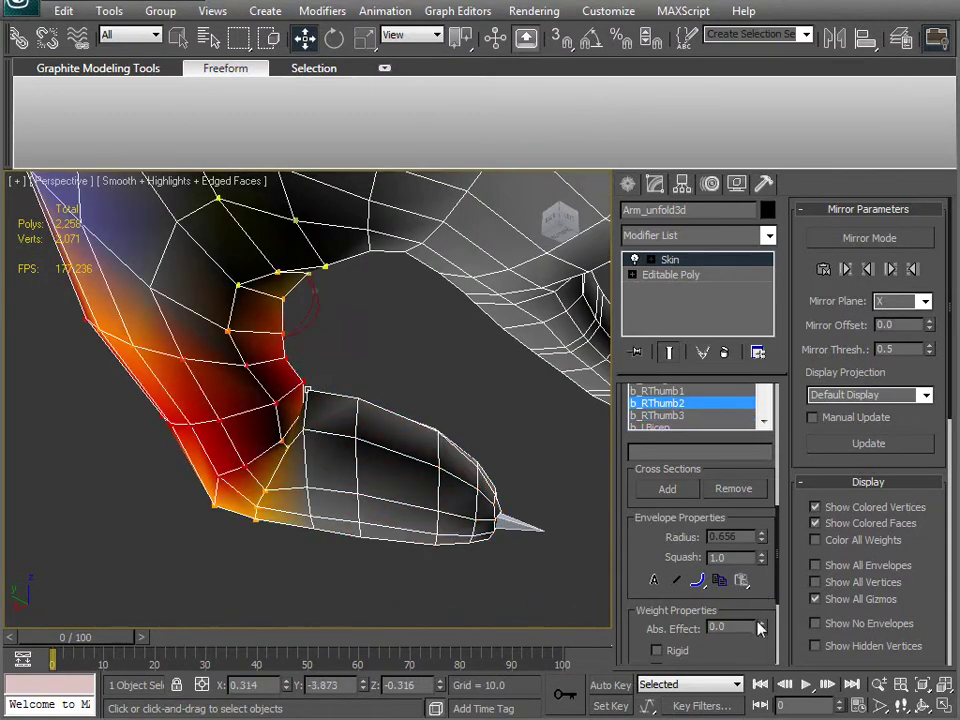
{"action": "middle_click_drag", "start_coordinate": [540, 555], "coordinate": [253, 538], "text": "alt"}
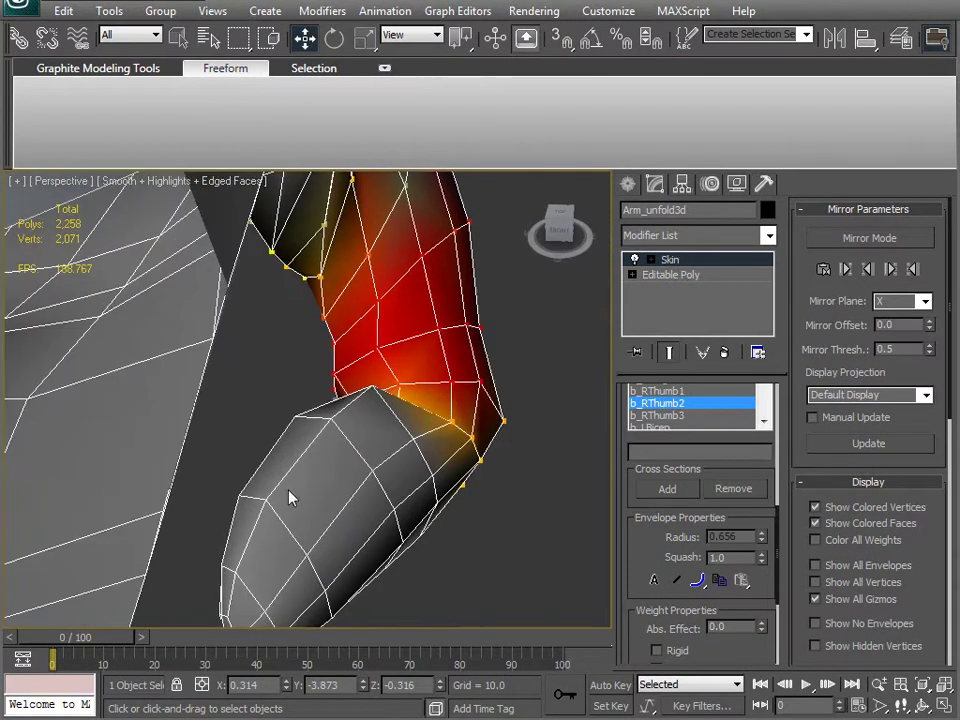
{"action": "middle_click_drag", "start_coordinate": [371, 413], "coordinate": [305, 465], "text": "alt"}
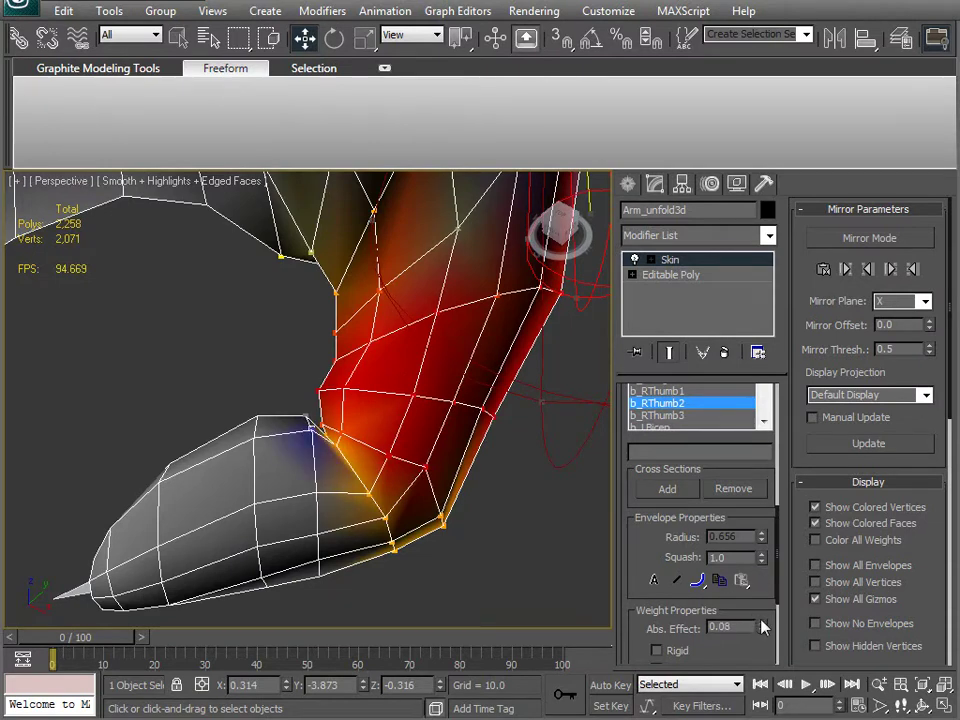
{"action": "middle_click_drag", "start_coordinate": [307, 490], "coordinate": [385, 482], "text": "alt"}
{"action": "scroll", "coordinate": [319, 377], "scroll_direction": "down", "scroll_amount": 3}
{"action": "middle_click_drag", "start_coordinate": [385, 482], "coordinate": [430, 500], "text": "alt"}
{"action": "left_click", "coordinate": [667, 262]}
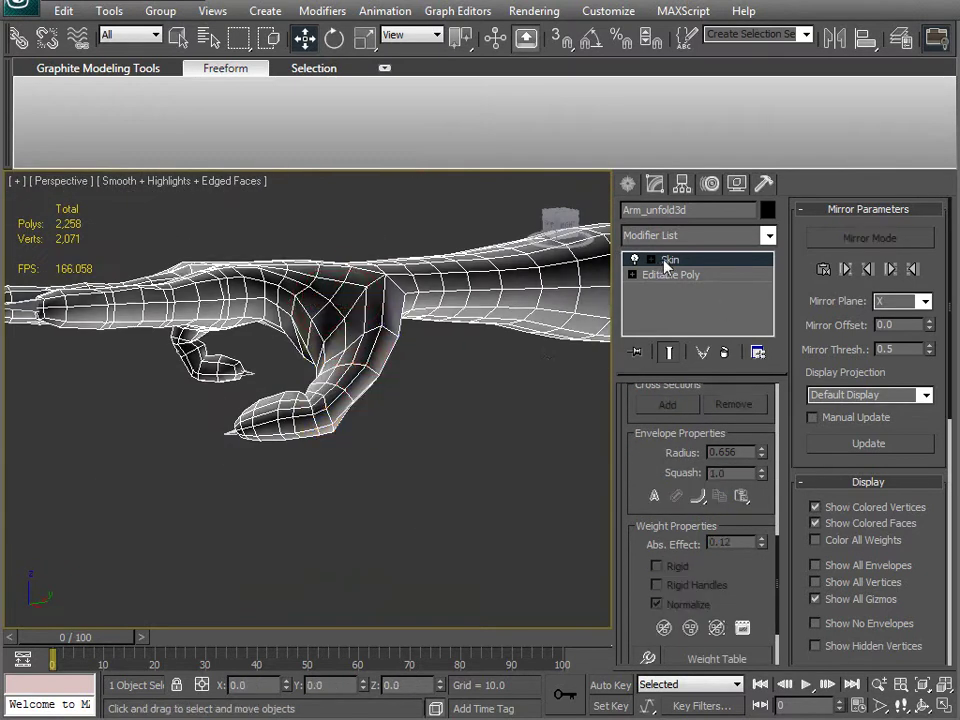
Select the whole thumb bone chain and rotate it in several directions to test how the thumb's base deforms
{"action": "left_click", "coordinate": [230, 433]}
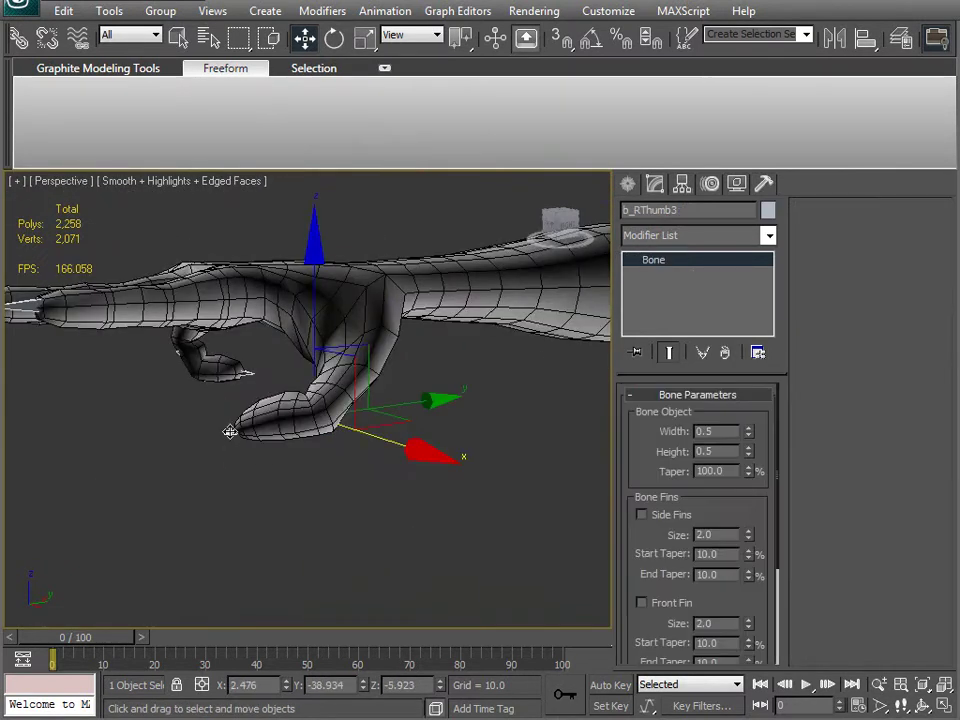
{"action": "double_click", "coordinate": [230, 433]}
{"action": "middle_click_drag", "start_coordinate": [318, 380], "coordinate": [316, 396], "text": "alt"}
{"action": "key", "text": "e"}
{"action": "left_click_drag", "start_coordinate": [400, 440], "coordinate": [476, 400]}
{"action": "middle_click_drag", "start_coordinate": [476, 400], "coordinate": [284, 521], "text": "alt"}
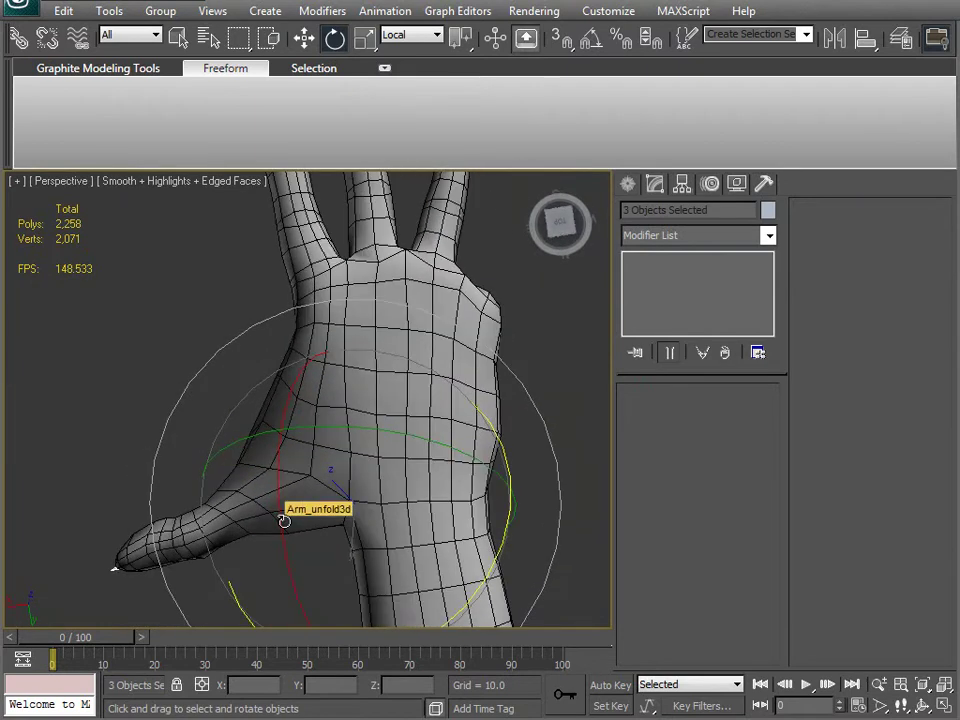
{"action": "left_click_drag", "start_coordinate": [272, 474], "coordinate": [282, 477]}
{"action": "middle_click_drag", "start_coordinate": [242, 484], "coordinate": [321, 351], "text": "alt"}
{"action": "left_click_drag", "start_coordinate": [321, 351], "coordinate": [361, 275]}
{"action": "middle_click_drag", "start_coordinate": [343, 352], "coordinate": [396, 436], "text": "alt"}
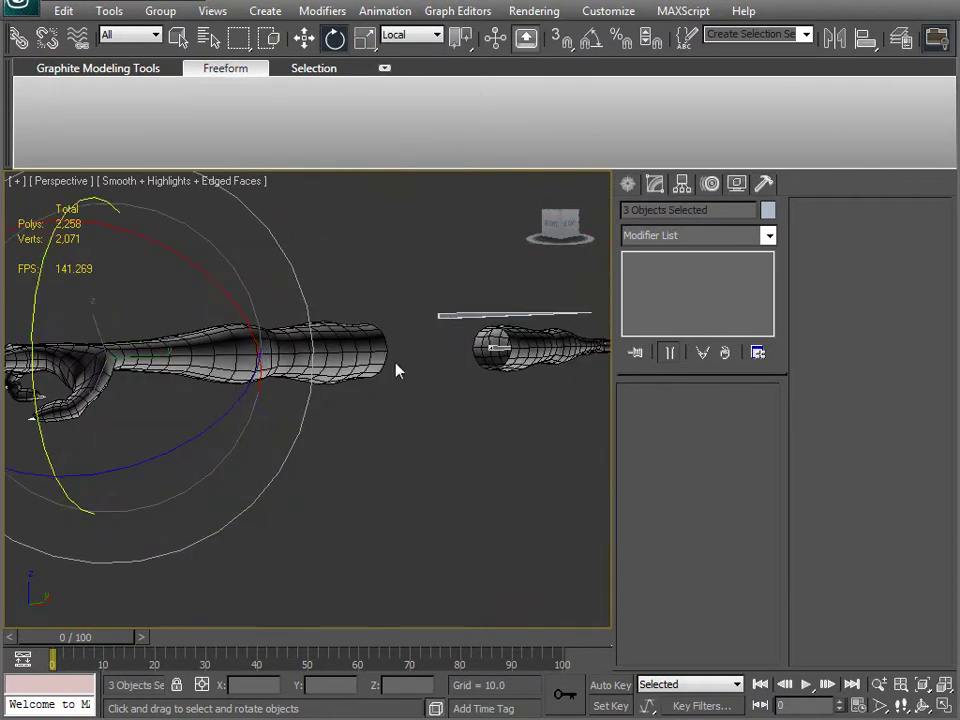
Select the root bone with its entire hierarchy and return all bones to their skin pose
{"action": "left_click", "coordinate": [448, 316]}
{"action": "double_click", "coordinate": [450, 313]}
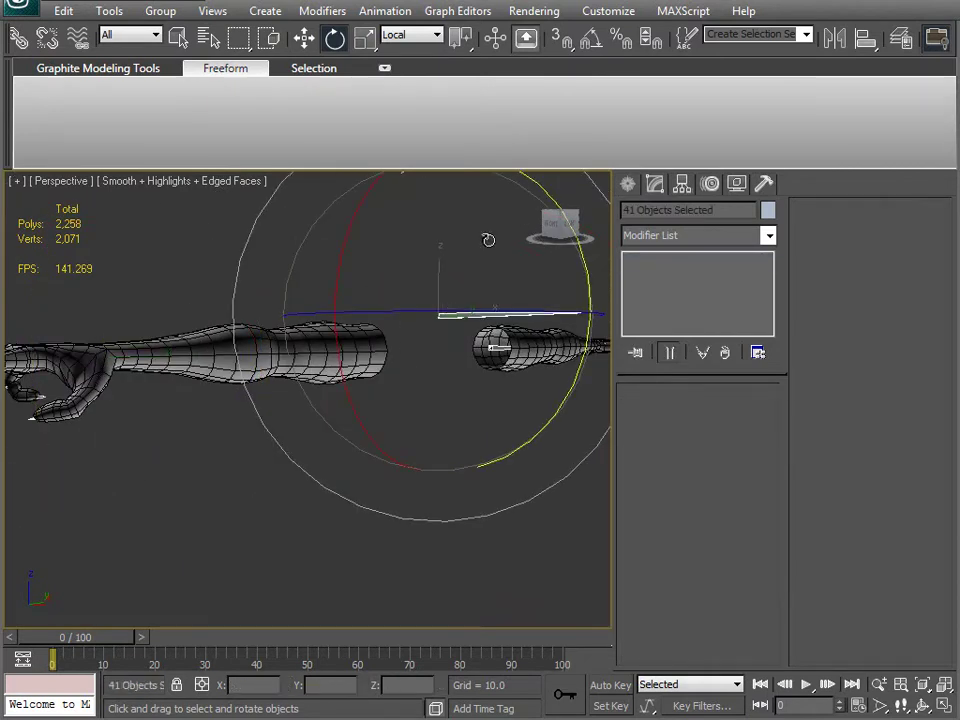
{"action": "left_click", "coordinate": [384, 11]}
{"action": "left_click", "coordinate": [414, 412]}
Select the b_RWrist bone in wireframe and rotate it to bend the hand sharply downward in shaded view
{"action": "mouse_move", "coordinate": [340, 386]}
{"action": "middle_mouse_down", "text": "alt"}
{"action": "mouse_move", "coordinate": [341, 474]}
{"action": "mouse_move", "coordinate": [225, 364]}
{"action": "mouse_move", "coordinate": [281, 480]}
{"action": "mouse_move", "coordinate": [324, 450]}
{"action": "mouse_move", "coordinate": [355, 493]}
{"action": "mouse_move", "coordinate": [373, 450]}
{"action": "middle_mouse_up", "text": "alt"}
{"action": "scroll", "coordinate": [286, 457], "scroll_direction": "up", "scroll_amount": 5}
{"action": "key", "text": "F3"}
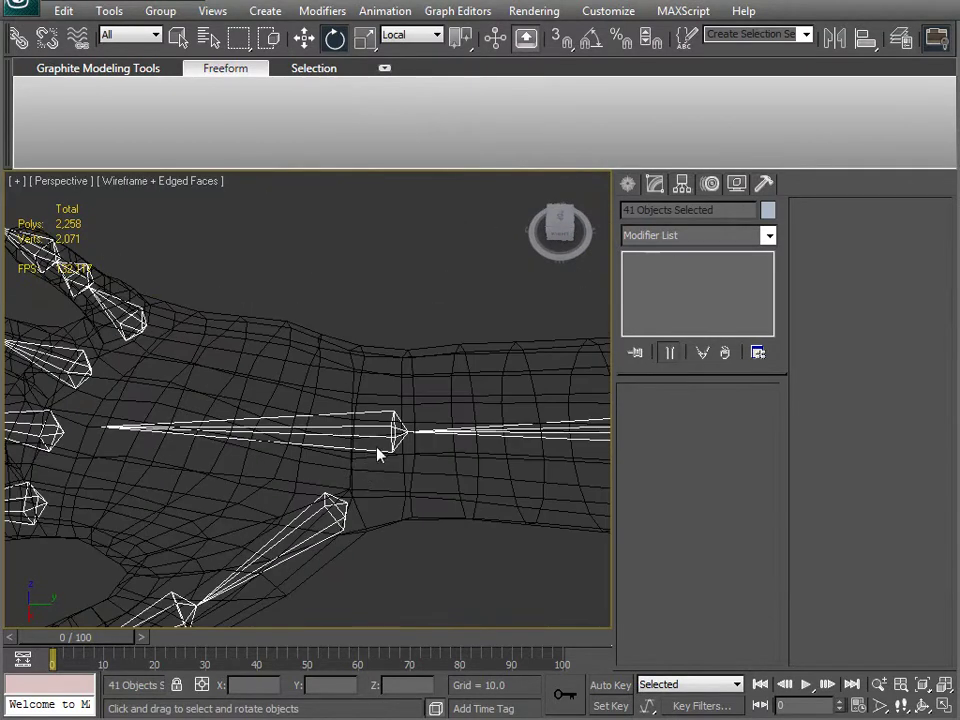
{"action": "left_click", "coordinate": [373, 483]}
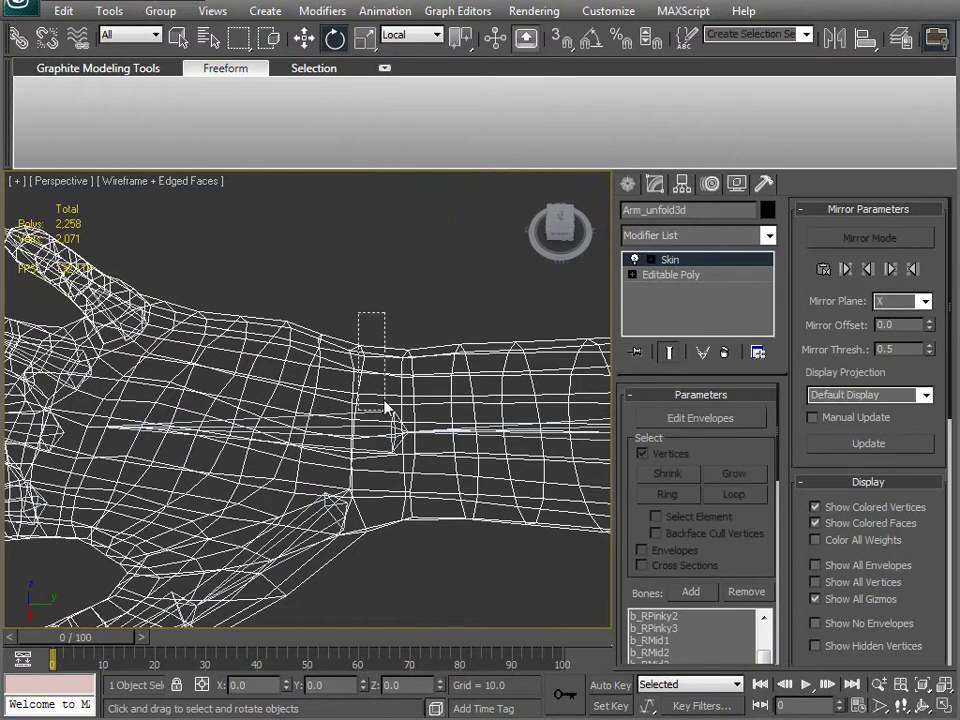
{"action": "left_click_drag", "start_coordinate": [377, 380], "coordinate": [408, 438]}
{"action": "left_click", "coordinate": [501, 514], "text": "alt"}
{"action": "middle_click_drag", "start_coordinate": [500, 534], "coordinate": [490, 474]}
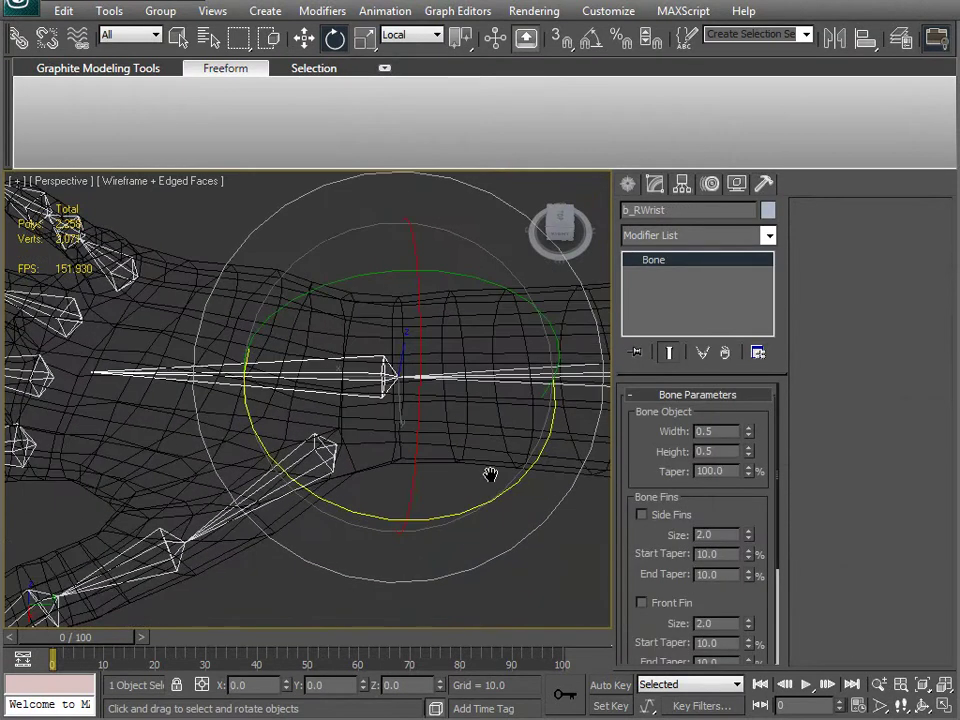
{"action": "key", "text": "F3"}
{"action": "left_click_drag", "start_coordinate": [450, 249], "coordinate": [357, 255]}
Select the arm mesh, start editing its Skin envelopes and make b_RWrist the active bone
{"action": "middle_click_drag", "start_coordinate": [357, 255], "coordinate": [488, 373], "text": "alt"}
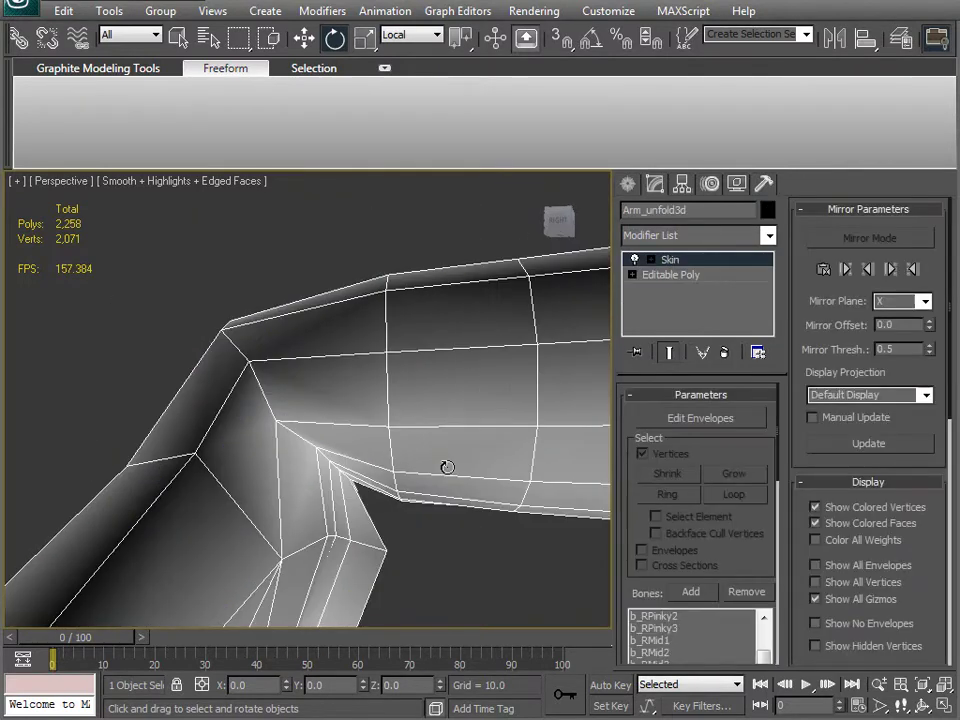
{"action": "middle_click_drag", "start_coordinate": [444, 465], "coordinate": [468, 414], "text": "alt"}
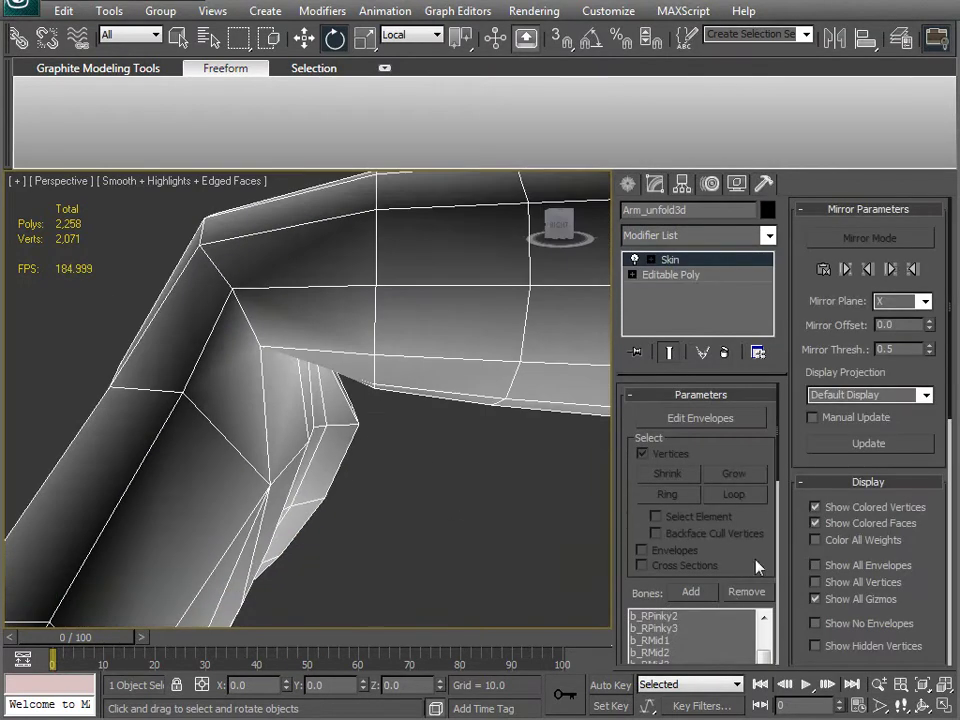
{"action": "key", "text": "w"}
{"action": "scroll", "coordinate": [746, 476], "scroll_direction": "down", "scroll_amount": 5}
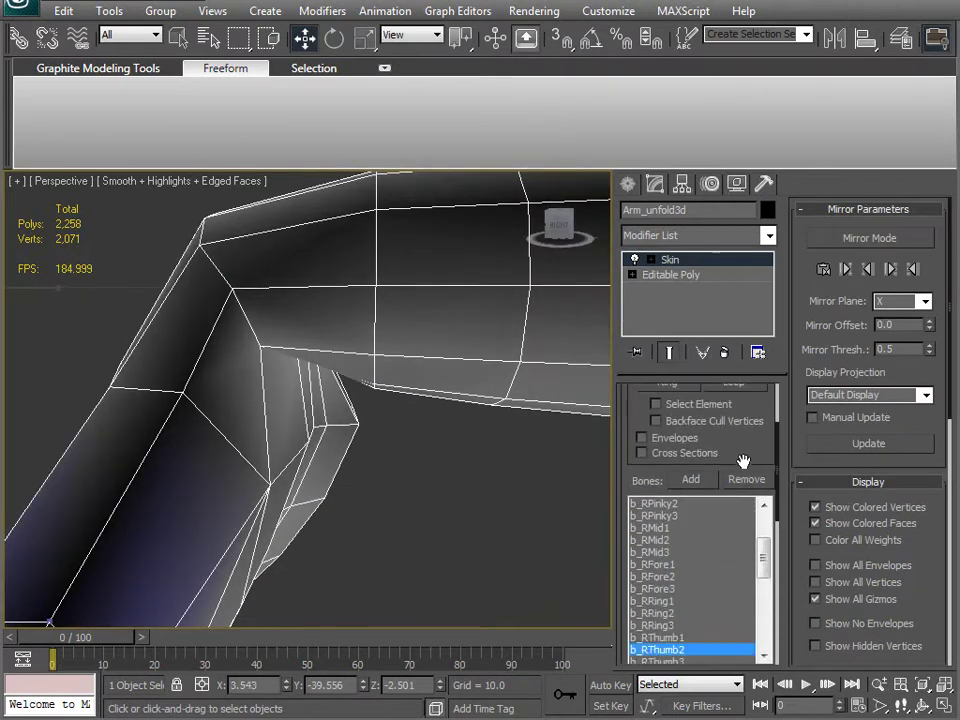
{"action": "scroll", "coordinate": [766, 495], "scroll_direction": "up", "scroll_amount": 3}
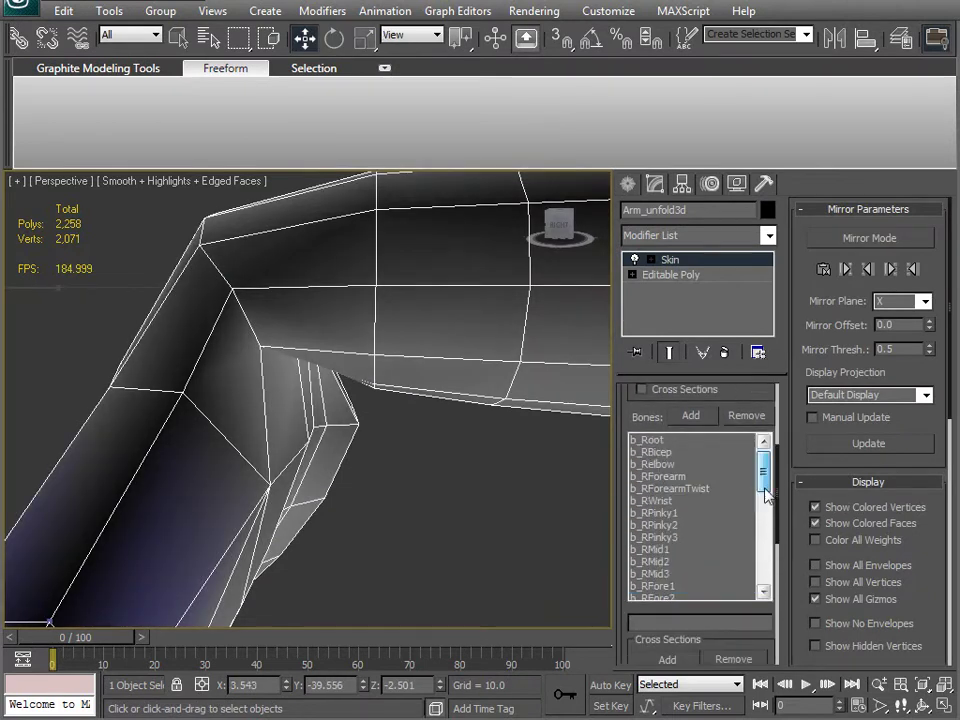
{"action": "left_click", "coordinate": [655, 500]}
Select the vertices along the inner crease of the bent wrist and raise their b_RWrist weight to 0.86
{"action": "middle_click_drag", "start_coordinate": [440, 415], "coordinate": [420, 358], "text": "alt"}
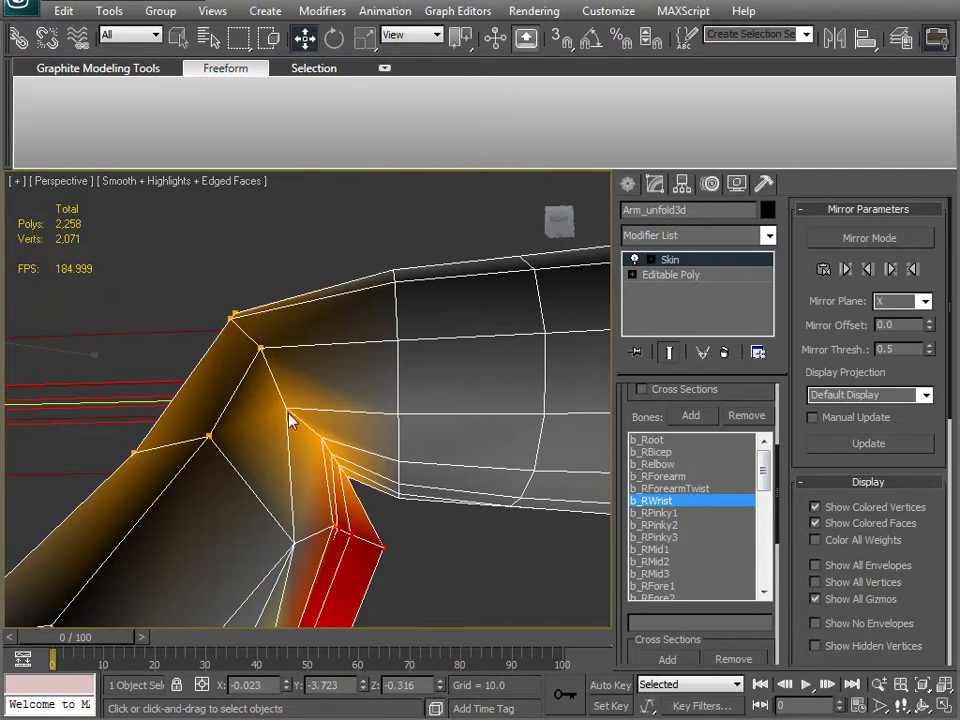
{"action": "middle_click_drag", "start_coordinate": [320, 440], "coordinate": [362, 458], "text": "alt"}
{"action": "scroll", "coordinate": [470, 515], "scroll_direction": "up", "scroll_amount": 4}
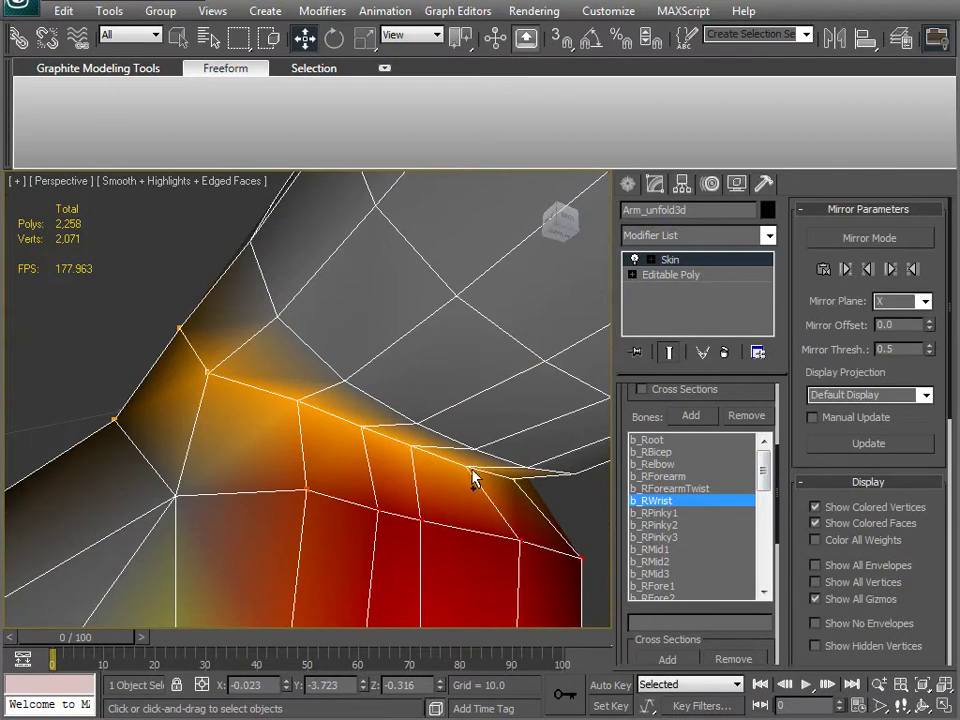
{"action": "middle_click_drag", "start_coordinate": [529, 497], "coordinate": [250, 443], "text": "alt"}
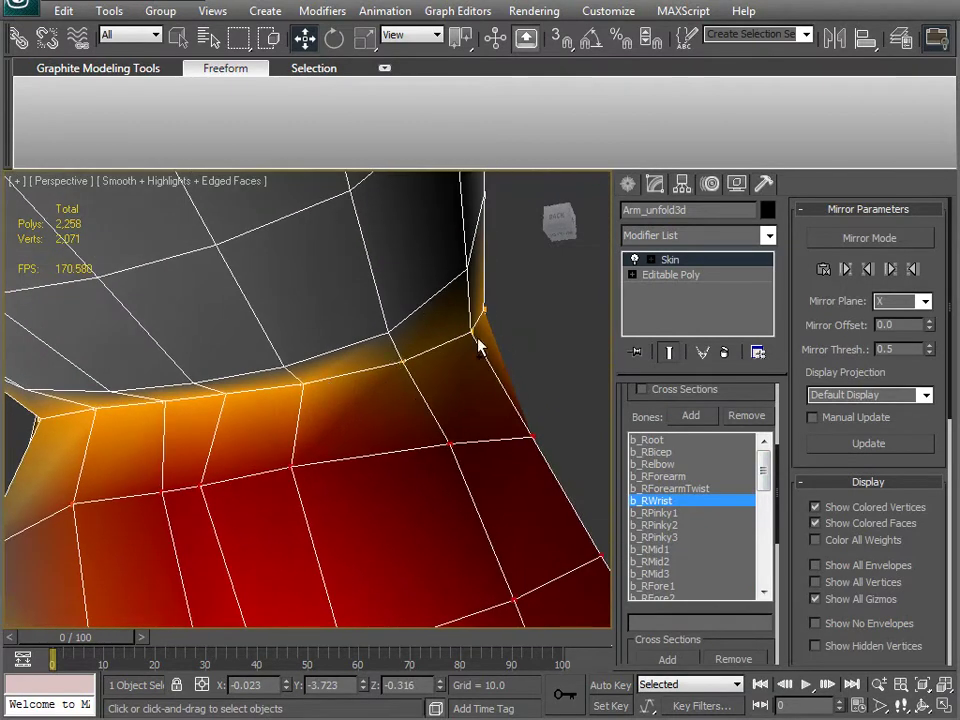
{"action": "middle_click_drag", "start_coordinate": [474, 333], "coordinate": [346, 484], "text": "alt"}
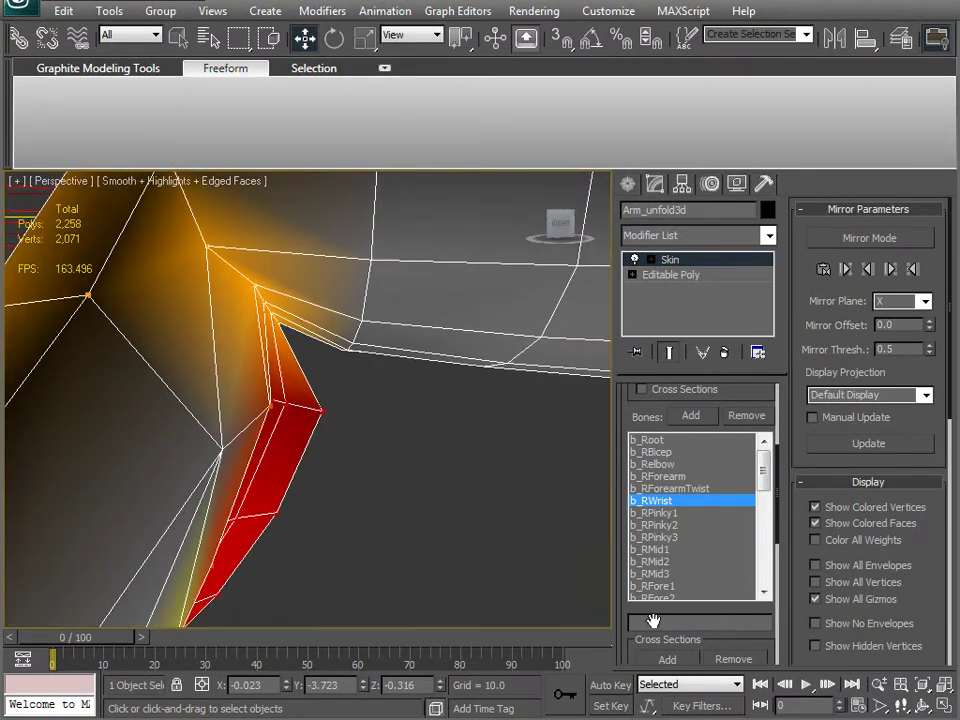
{"action": "left_click_drag", "start_coordinate": [624, 654], "coordinate": [630, 396]}
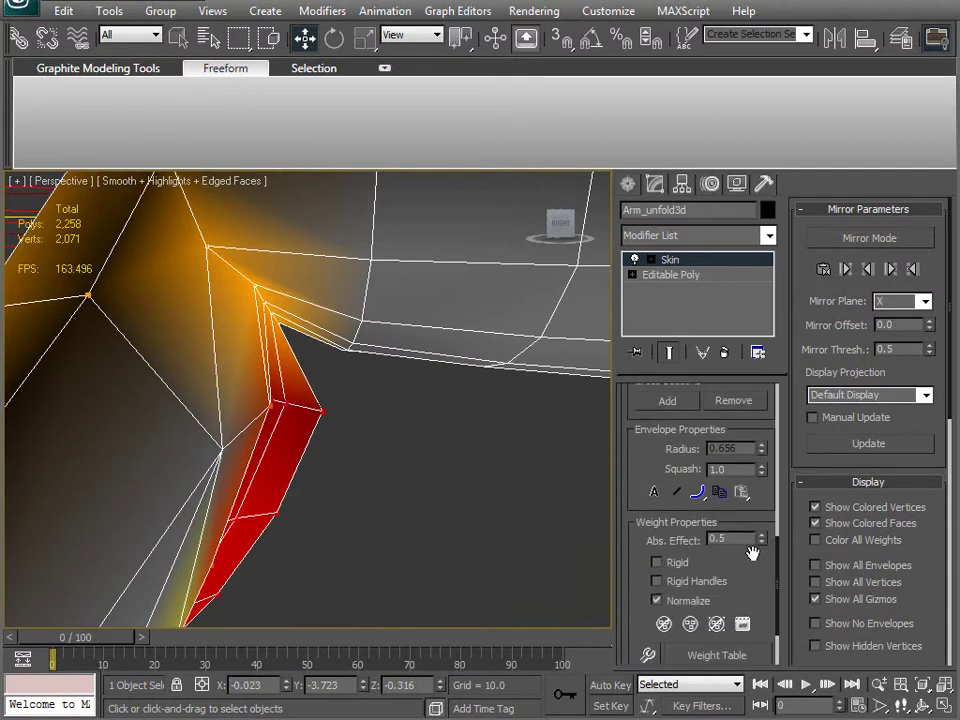
{"action": "left_click_drag", "start_coordinate": [763, 541], "coordinate": [752, 516]}
{"action": "scroll", "coordinate": [302, 443], "scroll_direction": "up", "scroll_amount": 3}
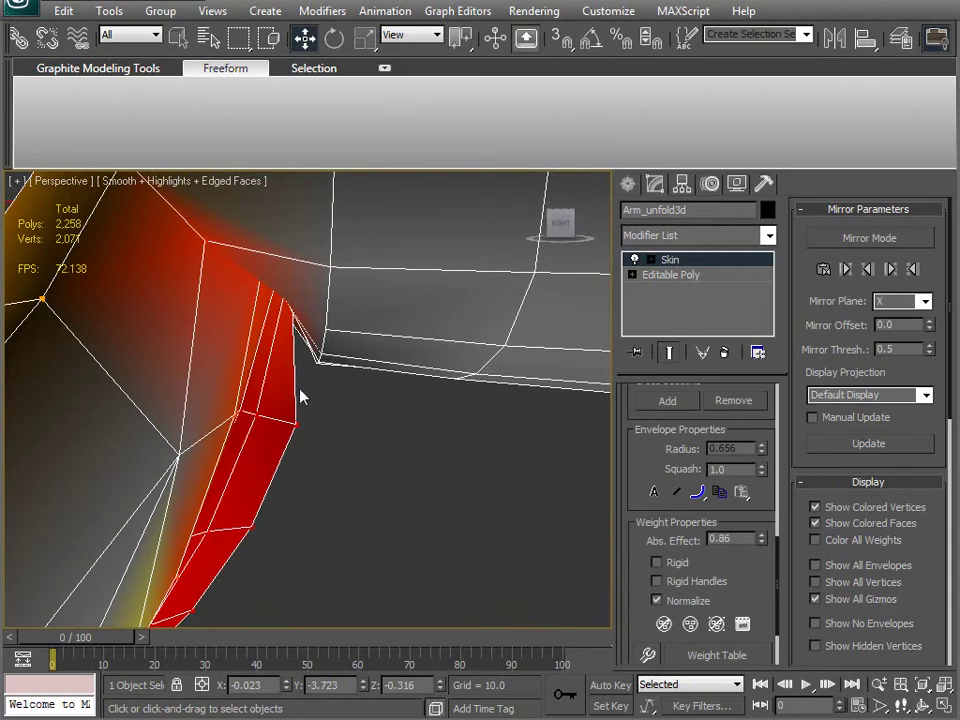
Select the forearm vertices just behind the inner wrist crease and set their b_RWrist weight to 0.16
{"action": "scroll", "coordinate": [370, 452], "scroll_direction": "up", "scroll_amount": 3}
{"action": "scroll", "coordinate": [167, 431], "scroll_direction": "down", "scroll_amount": 3}
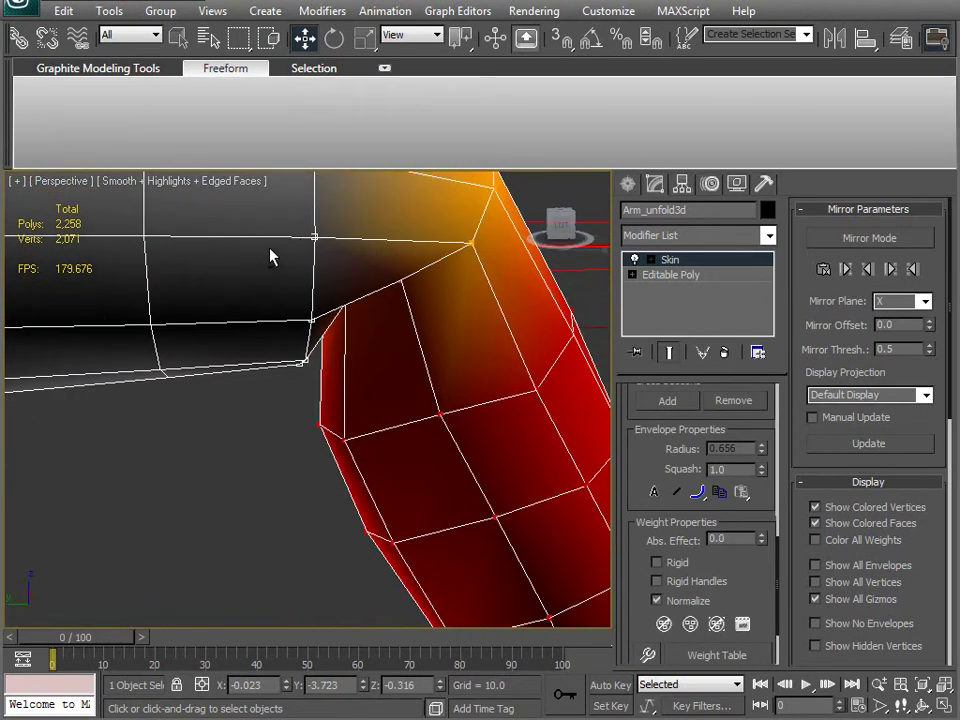
{"action": "middle_click_drag", "start_coordinate": [380, 275], "coordinate": [493, 445]}
{"action": "left_click_drag", "start_coordinate": [766, 540], "coordinate": [766, 510]}
{"action": "mouse_move", "coordinate": [275, 373]}
{"action": "middle_mouse_down", "text": "alt"}
{"action": "mouse_move", "coordinate": [283, 399]}
{"action": "mouse_move", "coordinate": [266, 446]}
{"action": "mouse_move", "coordinate": [519, 446]}
{"action": "mouse_move", "coordinate": [416, 430]}
{"action": "mouse_move", "coordinate": [276, 388]}
{"action": "middle_mouse_up", "text": "alt"}
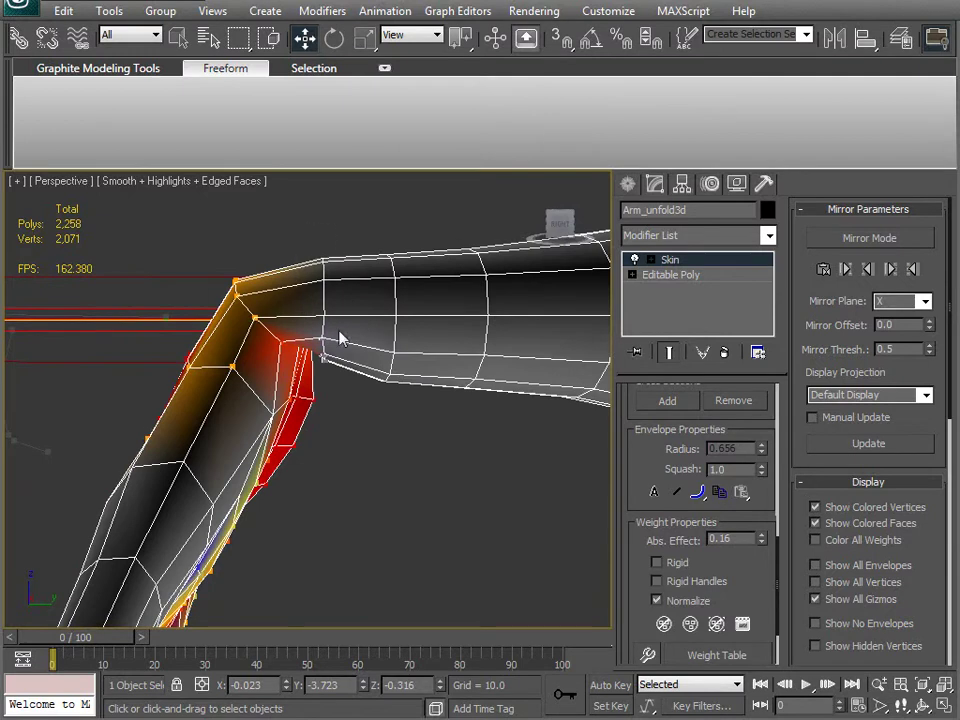
Round the outside of the wrist bend by setting the forearm vertices behind it to a b_RWrist weight of 0.4
{"action": "middle_click_drag", "start_coordinate": [340, 333], "coordinate": [280, 390], "text": "alt"}
{"action": "left_click_drag", "start_coordinate": [763, 545], "coordinate": [749, 517]}
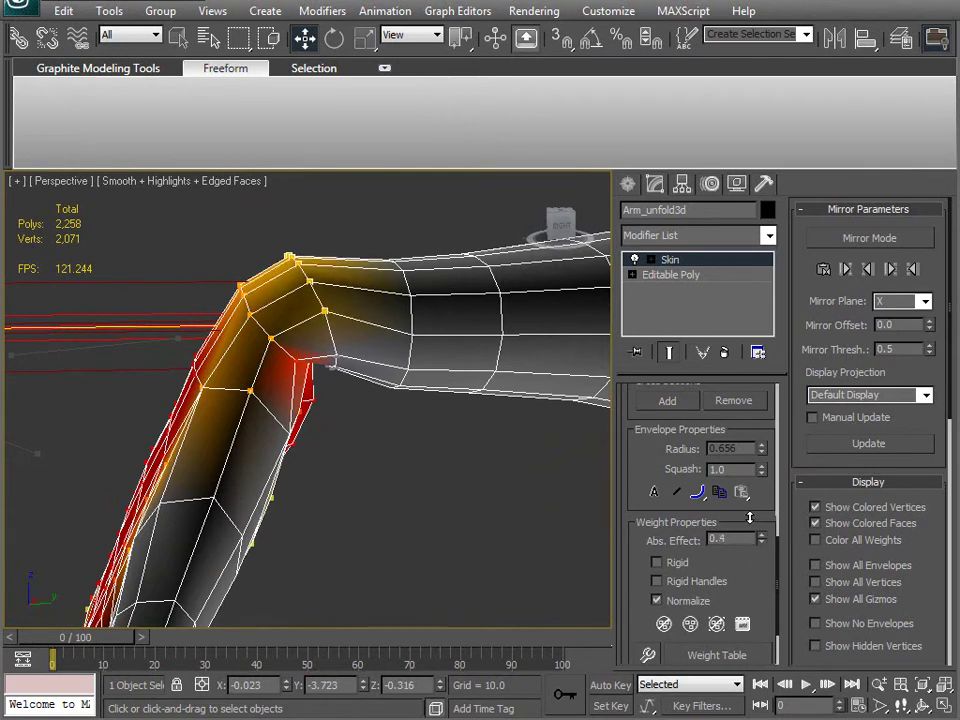
Adjust the b_RWrist weight of the side vertex at the wrist's bend on the opposite side of the hand
{"action": "middle_click_drag", "start_coordinate": [288, 445], "coordinate": [273, 373], "text": "alt"}
{"action": "middle_click_drag", "start_coordinate": [268, 414], "coordinate": [390, 438], "text": "alt"}
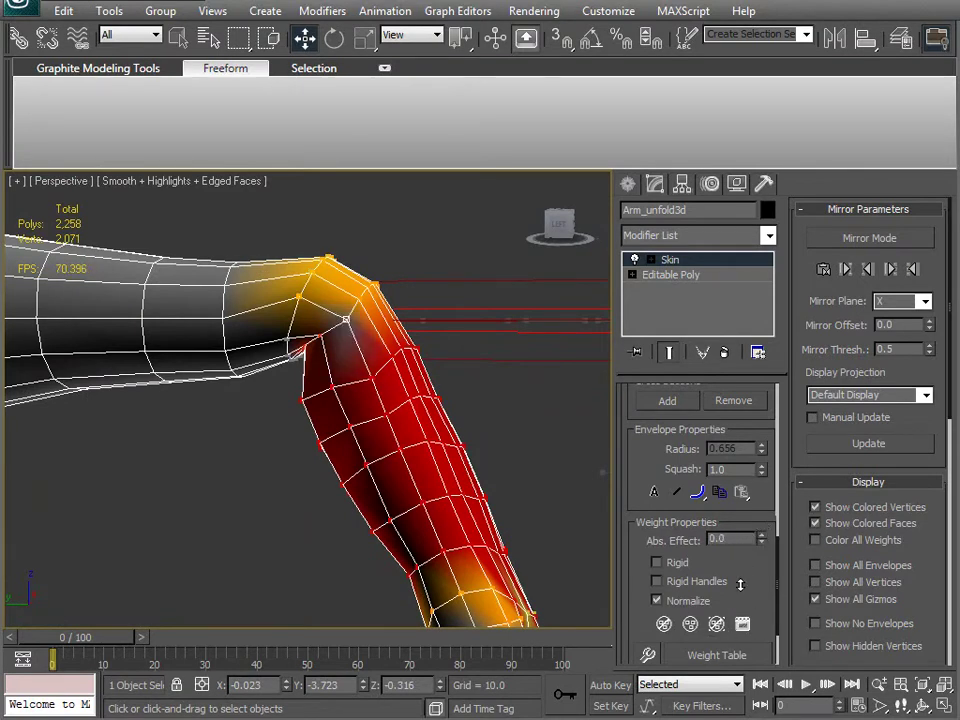
Set the absolute effect of the selected vertex on the side of the bent wrist to 0.86
{"action": "left_click_drag", "start_coordinate": [697, 555], "coordinate": [680, 478]}
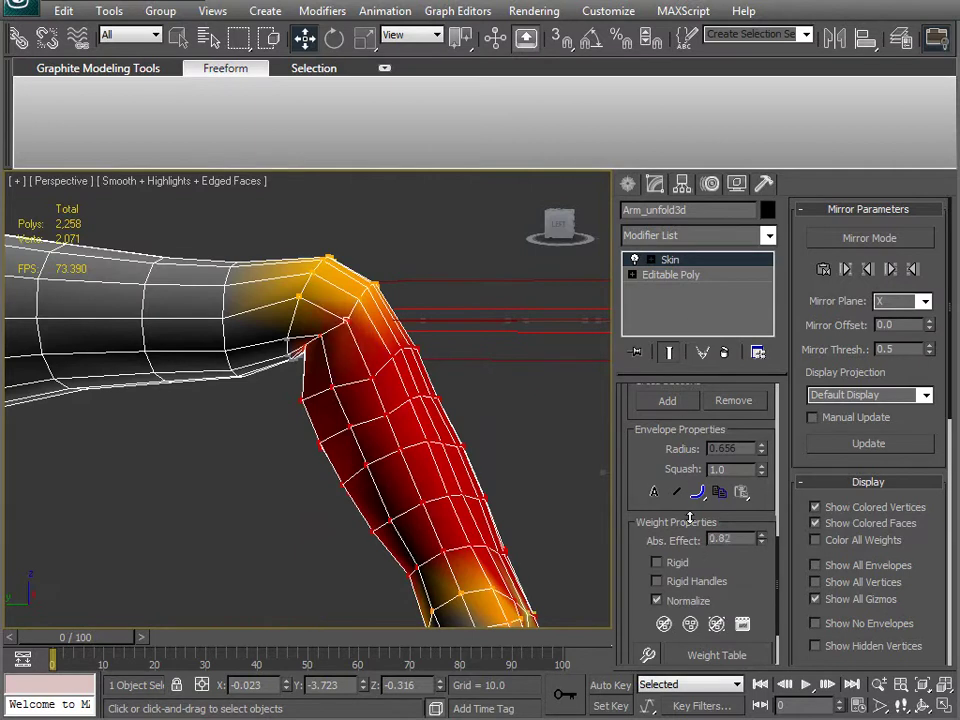
{"action": "middle_click_drag", "start_coordinate": [328, 315], "coordinate": [236, 392], "text": "alt"}
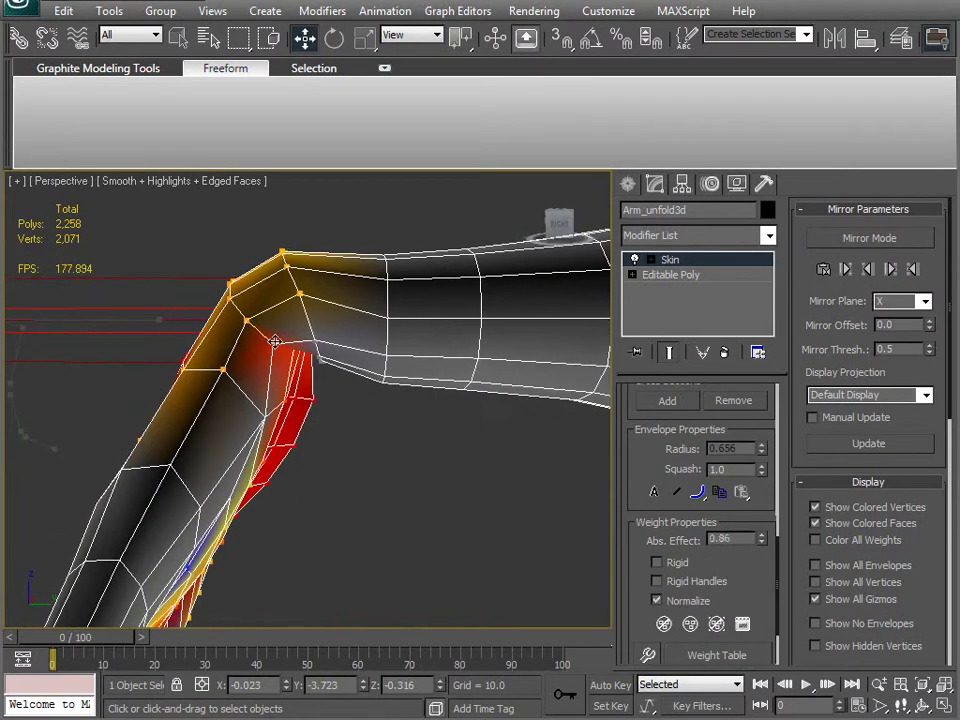
{"action": "middle_click_drag", "start_coordinate": [274, 342], "coordinate": [336, 418], "text": "alt"}
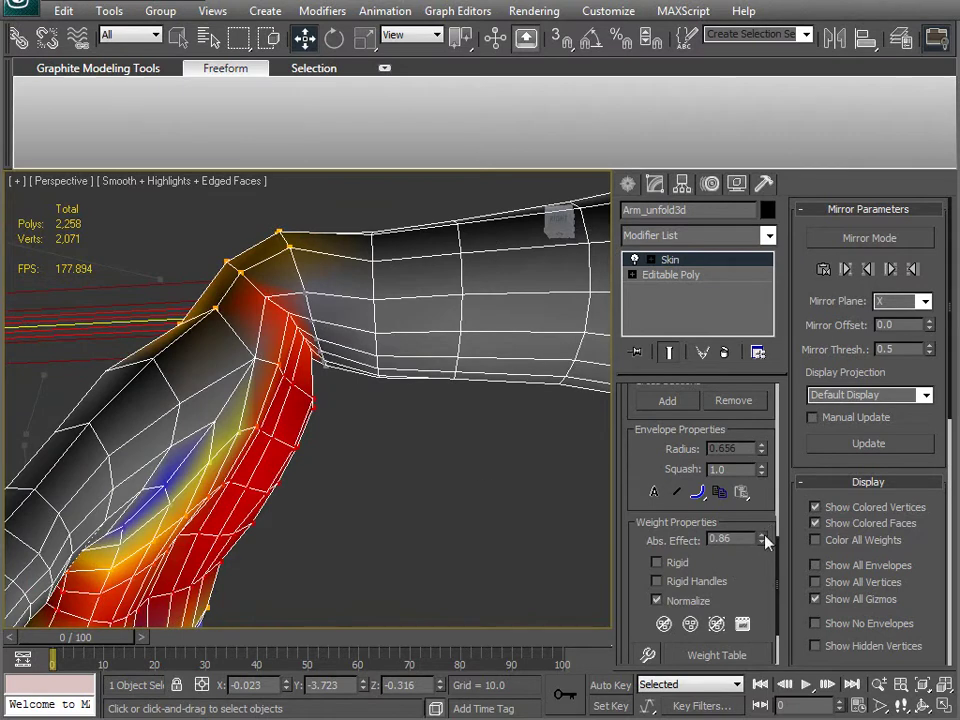
Set the absolute effect of the vertices under the wrist, on the forearm side of the crease, to 0.12
{"action": "left_click_drag", "start_coordinate": [764, 534], "coordinate": [763, 531]}
{"action": "middle_click_drag", "start_coordinate": [478, 470], "coordinate": [453, 500], "text": "alt"}
{"action": "mouse_move", "coordinate": [330, 365]}
{"action": "middle_mouse_down", "text": "alt"}
{"action": "mouse_move", "coordinate": [339, 343]}
{"action": "mouse_move", "coordinate": [343, 358]}
{"action": "mouse_move", "coordinate": [333, 358]}
{"action": "middle_mouse_up", "text": "alt"}
{"action": "scroll", "coordinate": [330, 413], "scroll_direction": "up", "scroll_amount": 5}
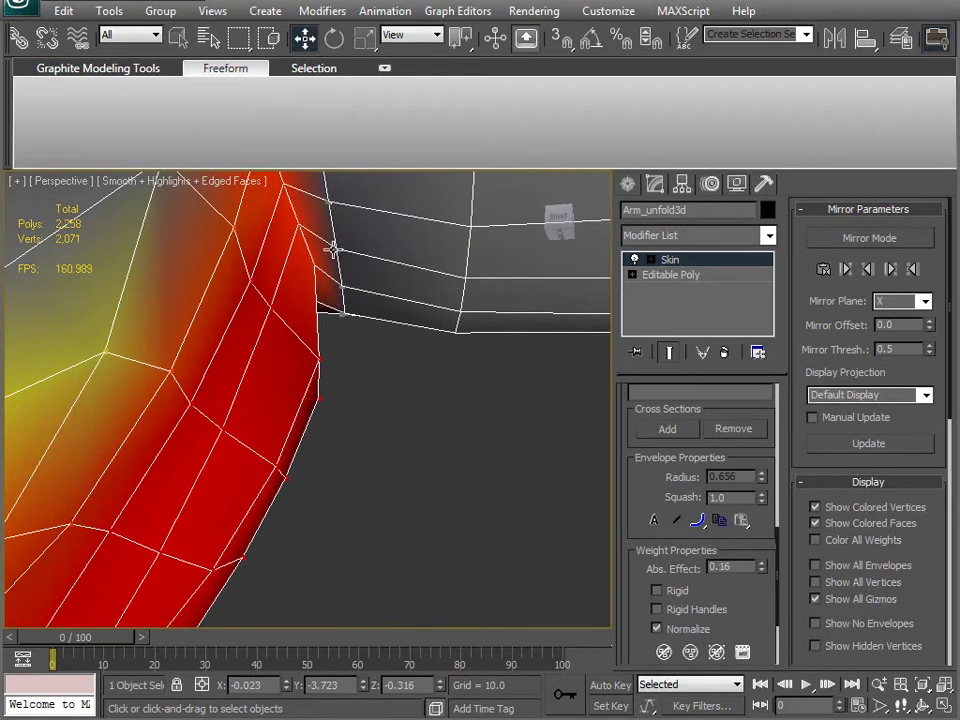
{"action": "middle_click_drag", "start_coordinate": [335, 303], "coordinate": [332, 395], "text": "alt"}
{"action": "scroll", "coordinate": [329, 413], "scroll_direction": "down", "scroll_amount": 2}
{"action": "left_click_drag", "start_coordinate": [762, 568], "coordinate": [760, 566]}
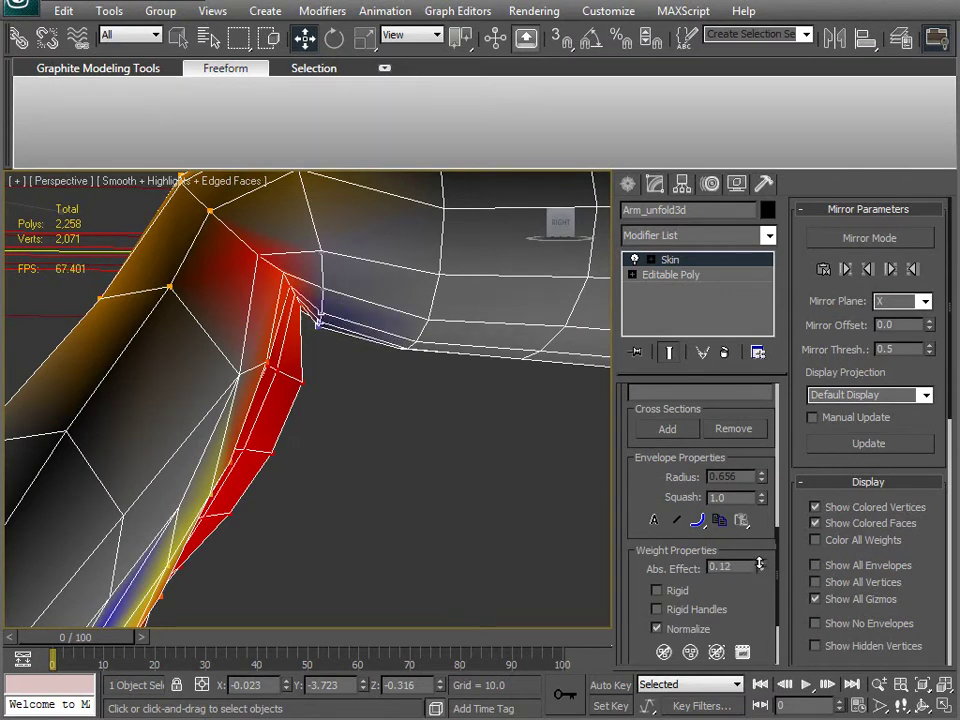
Set the absolute effect of the vertex inside the wrist fold, on the hand side of the crease, to 0.82
{"action": "middle_click_drag", "start_coordinate": [428, 484], "coordinate": [268, 270], "text": "alt"}
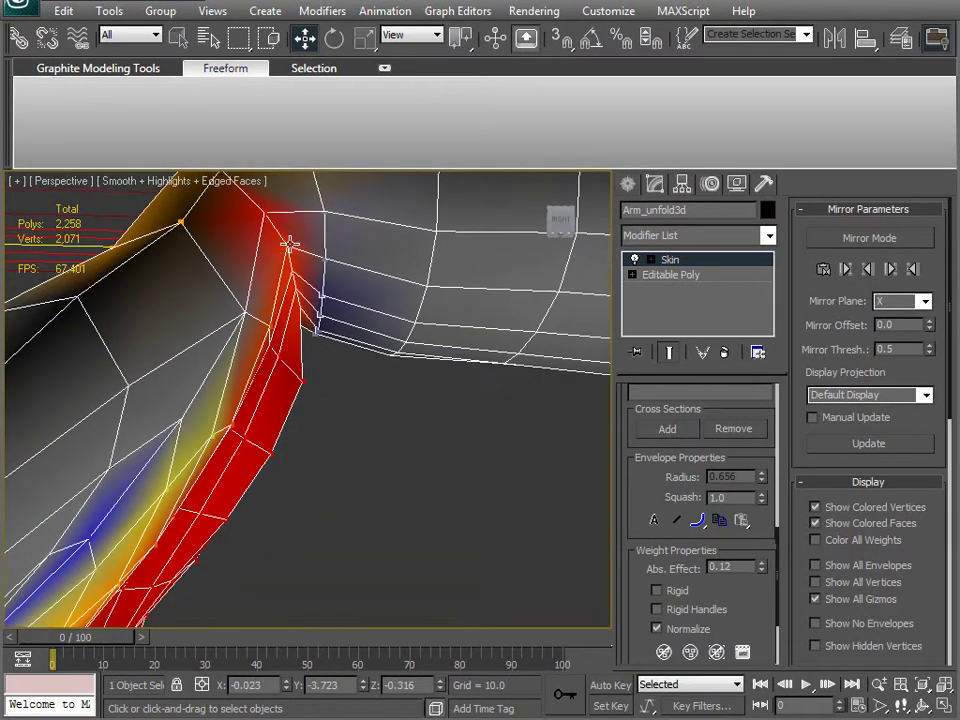
{"action": "middle_click_drag", "start_coordinate": [332, 380], "coordinate": [329, 395], "text": "alt"}
{"action": "left_click_drag", "start_coordinate": [761, 567], "coordinate": [761, 565]}
{"action": "middle_click_drag", "start_coordinate": [250, 350], "coordinate": [336, 307], "text": "alt"}
{"action": "key", "text": "ctrl+z"}
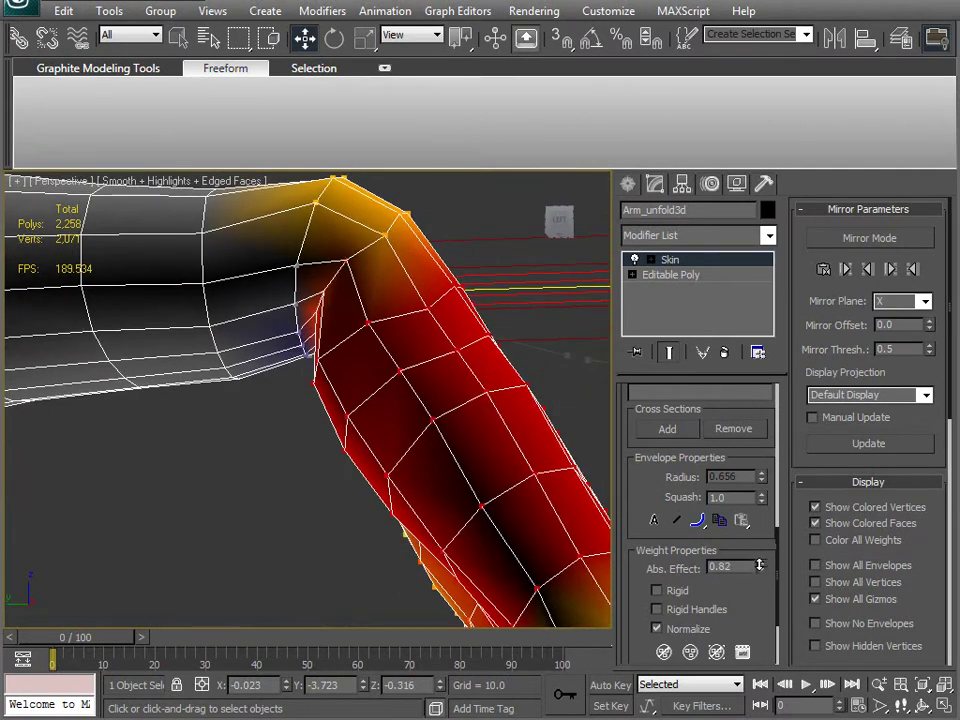
Leave envelope editing, select the b_RWrist bone and rotate it so the hand bends upward
{"action": "middle_click_drag", "start_coordinate": [300, 450], "coordinate": [228, 450], "text": "alt"}
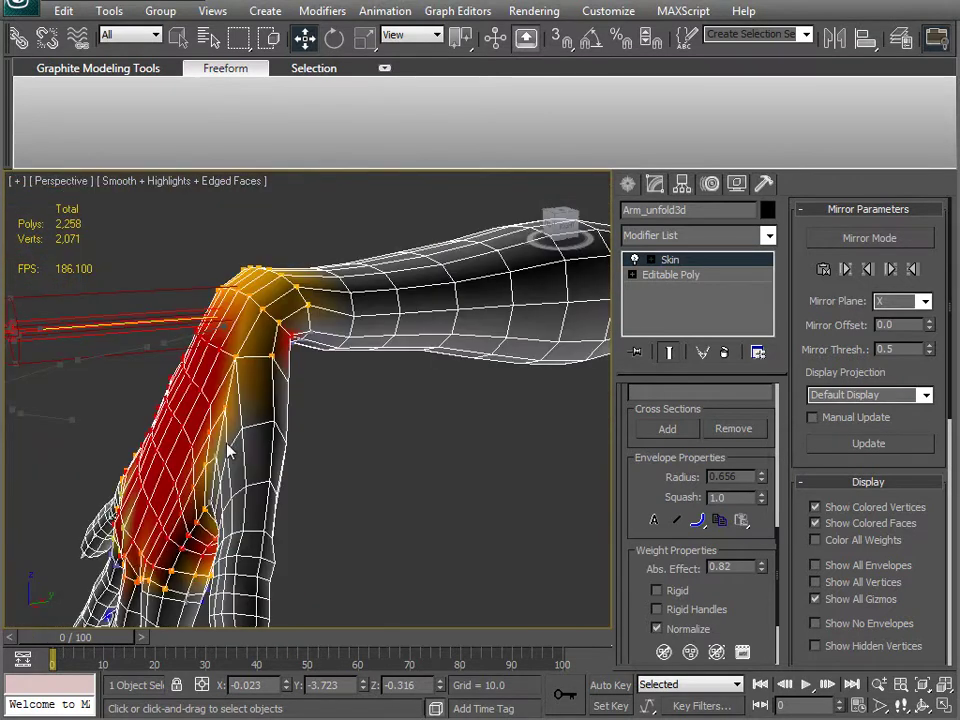
{"action": "left_click", "coordinate": [667, 262]}
{"action": "middle_click_drag", "start_coordinate": [400, 340], "coordinate": [341, 485], "text": "alt"}
{"action": "scroll", "coordinate": [390, 395], "scroll_direction": "down", "scroll_amount": 4}
{"action": "scroll", "coordinate": [271, 376], "scroll_direction": "up", "scroll_amount": 4}
{"action": "middle_click_drag", "start_coordinate": [271, 376], "coordinate": [326, 420]}
{"action": "key", "text": "F3"}
{"action": "left_click", "coordinate": [241, 324]}
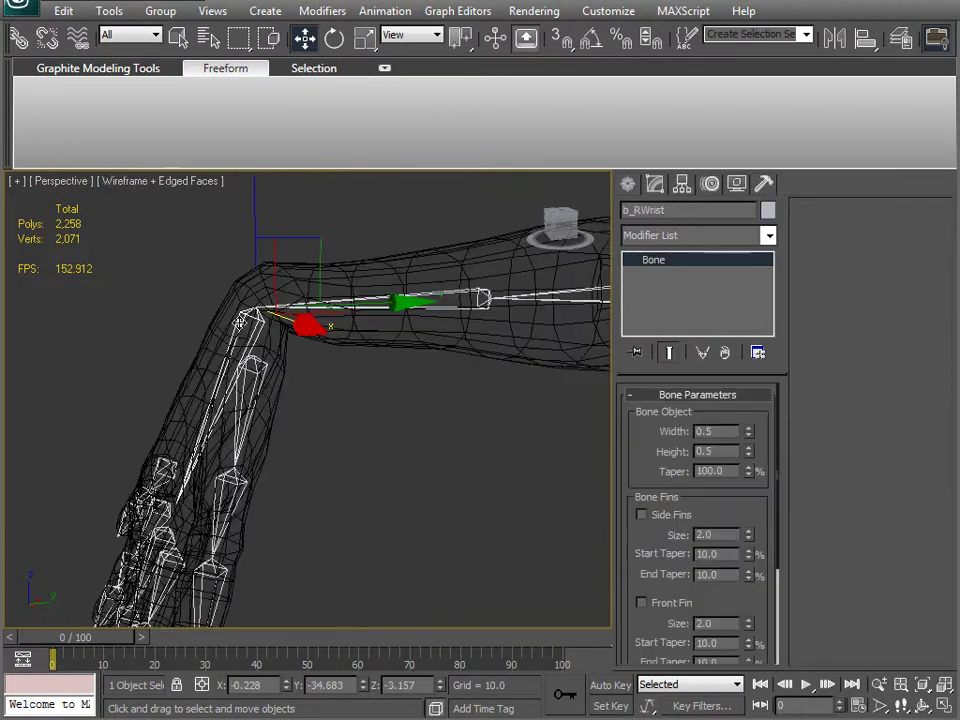
{"action": "key", "text": "e"}
{"action": "left_click_drag", "start_coordinate": [117, 379], "coordinate": [220, 272]}
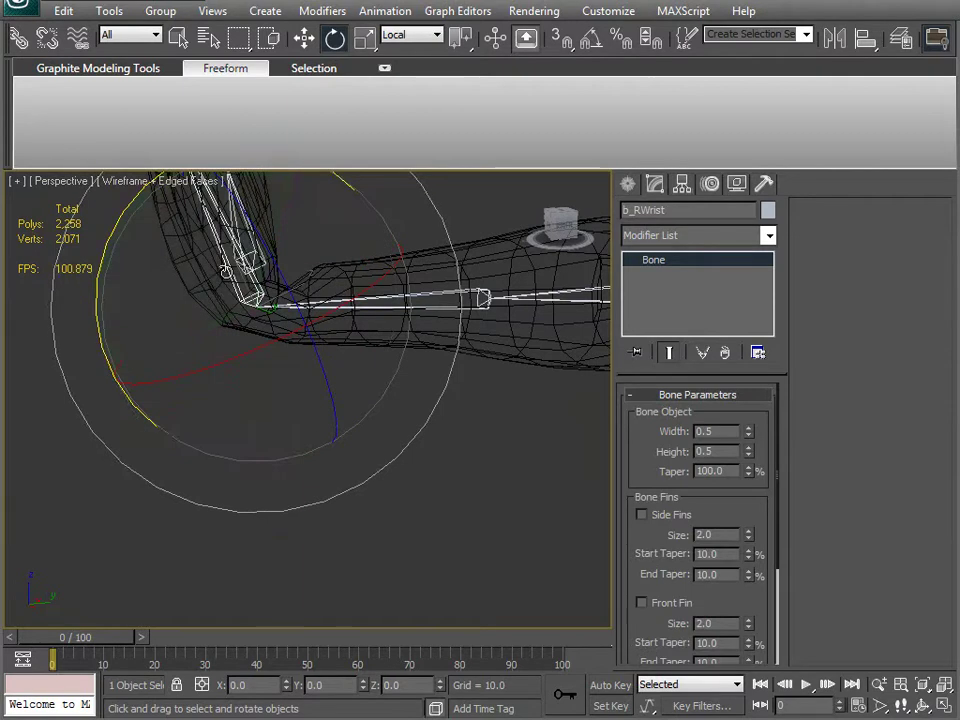
Return to shaded display, select the Arm_unfold3d mesh and enable Edit Envelopes on its Skin modifier
{"action": "middle_click_drag", "start_coordinate": [220, 273], "coordinate": [268, 351]}
{"action": "key", "text": "F3"}
{"action": "mouse_move", "coordinate": [392, 396]}
{"action": "middle_mouse_down", "text": "alt"}
{"action": "mouse_move", "coordinate": [321, 416]}
{"action": "mouse_move", "coordinate": [336, 437]}
{"action": "mouse_move", "coordinate": [343, 369]}
{"action": "mouse_move", "coordinate": [336, 418]}
{"action": "mouse_move", "coordinate": [351, 430]}
{"action": "middle_mouse_up", "text": "alt"}
{"action": "scroll", "coordinate": [336, 437], "scroll_direction": "up", "scroll_amount": 2}
{"action": "left_click", "coordinate": [425, 420]}
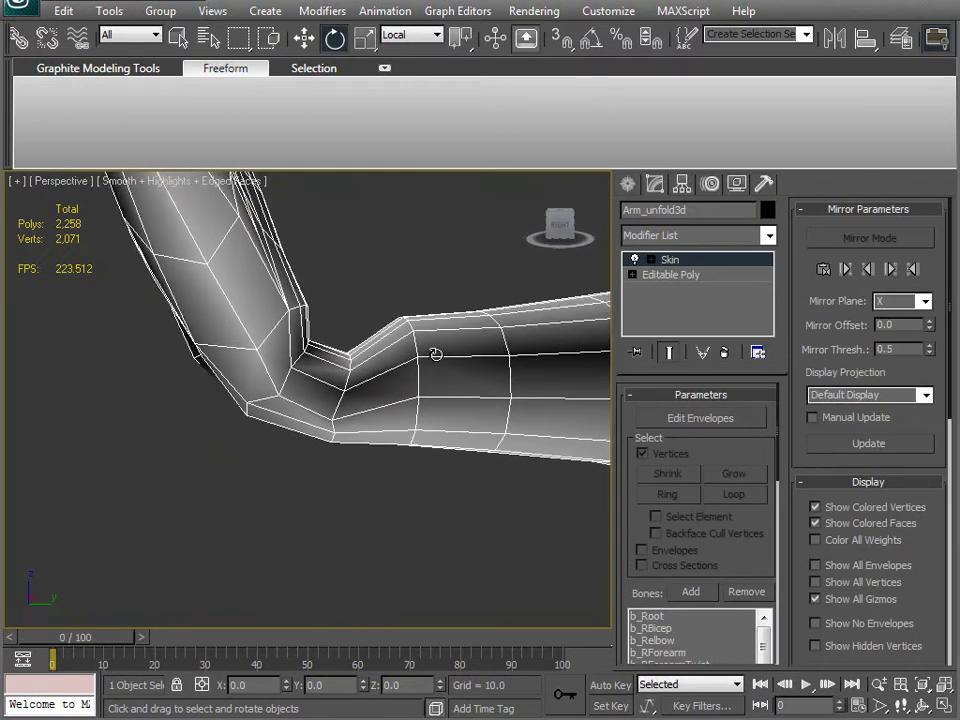
{"action": "middle_click_drag", "start_coordinate": [455, 354], "coordinate": [500, 330], "text": "alt"}
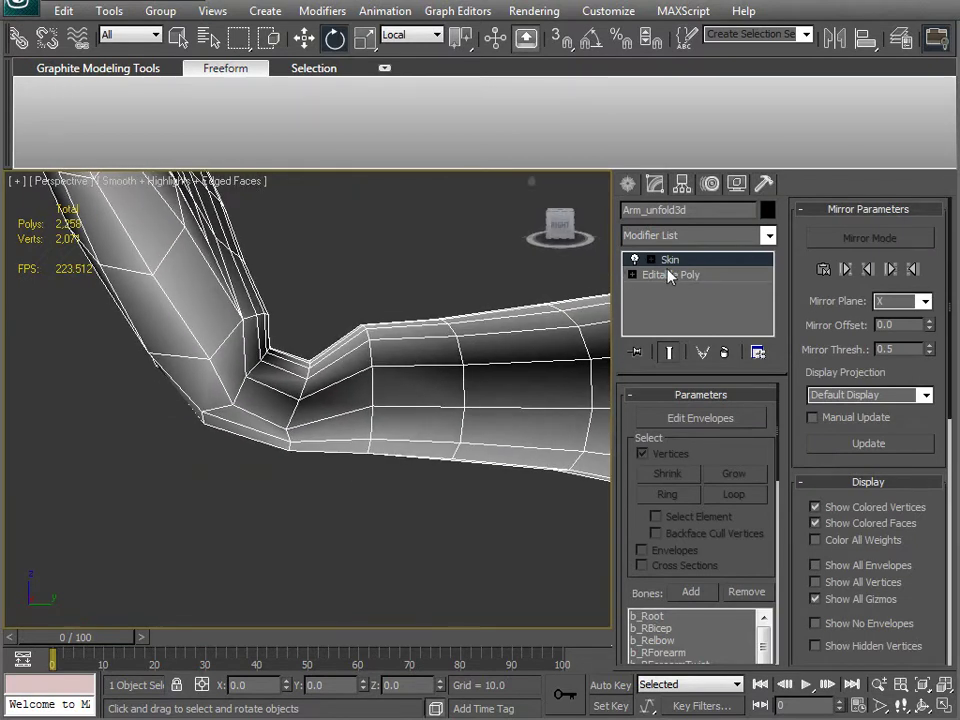
{"action": "left_click", "coordinate": [703, 420]}
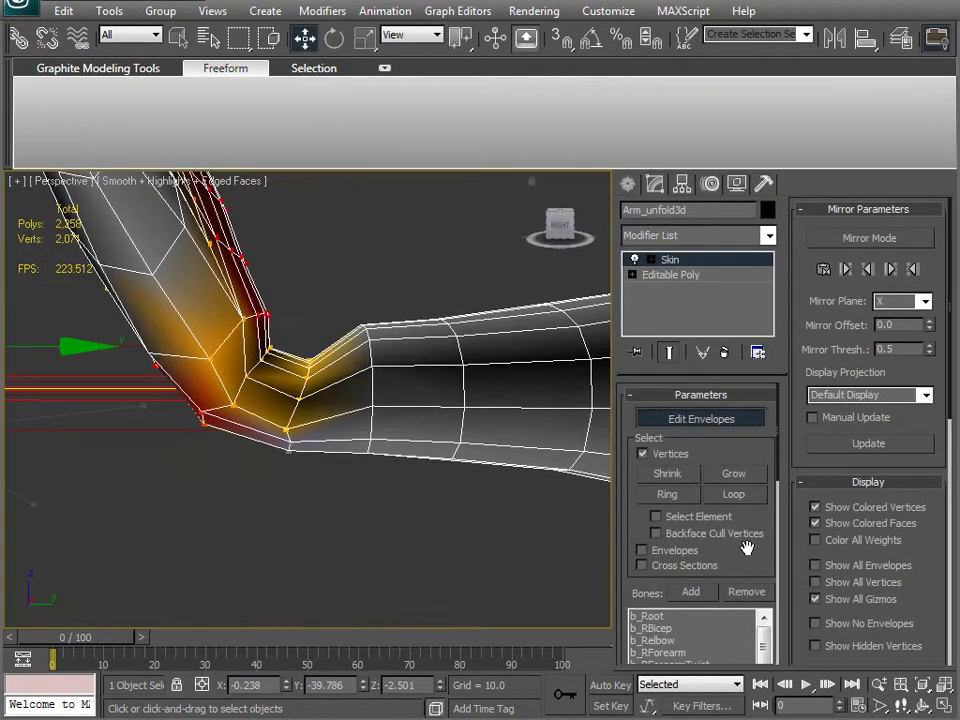
Set the b_RWrist absolute effect of the upper crease vertices on the forearm side to 0.16
{"action": "left_click_drag", "start_coordinate": [747, 548], "coordinate": [743, 441]}
{"action": "middle_click_drag", "start_coordinate": [335, 370], "coordinate": [412, 464], "text": "alt"}
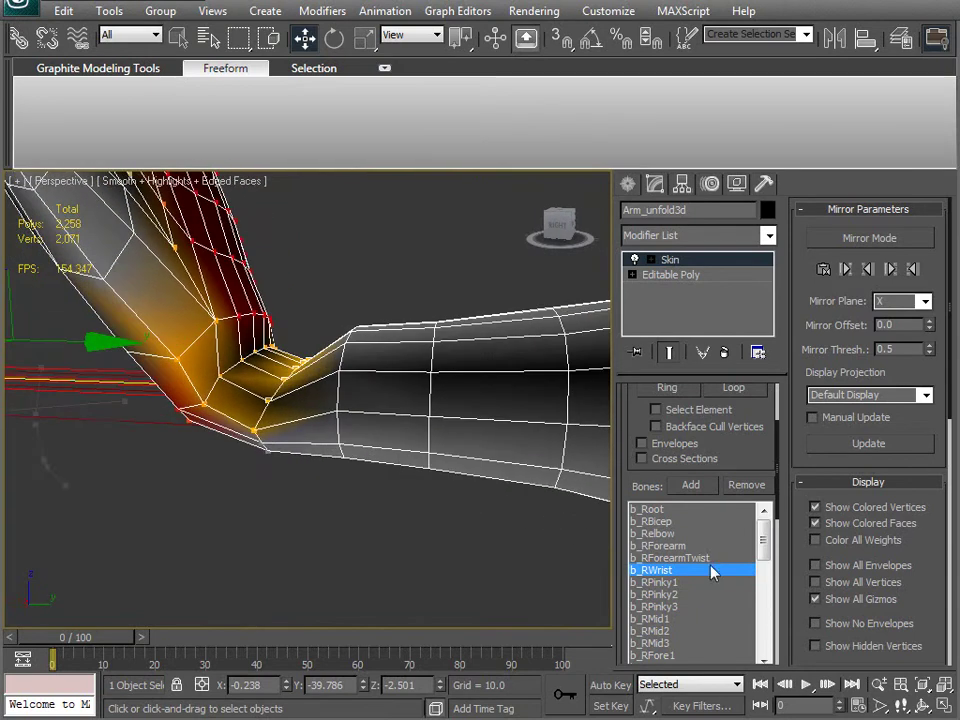
{"action": "left_click_drag", "start_coordinate": [752, 456], "coordinate": [756, 321]}
{"action": "left_click_drag", "start_coordinate": [664, 683], "coordinate": [624, 489]}
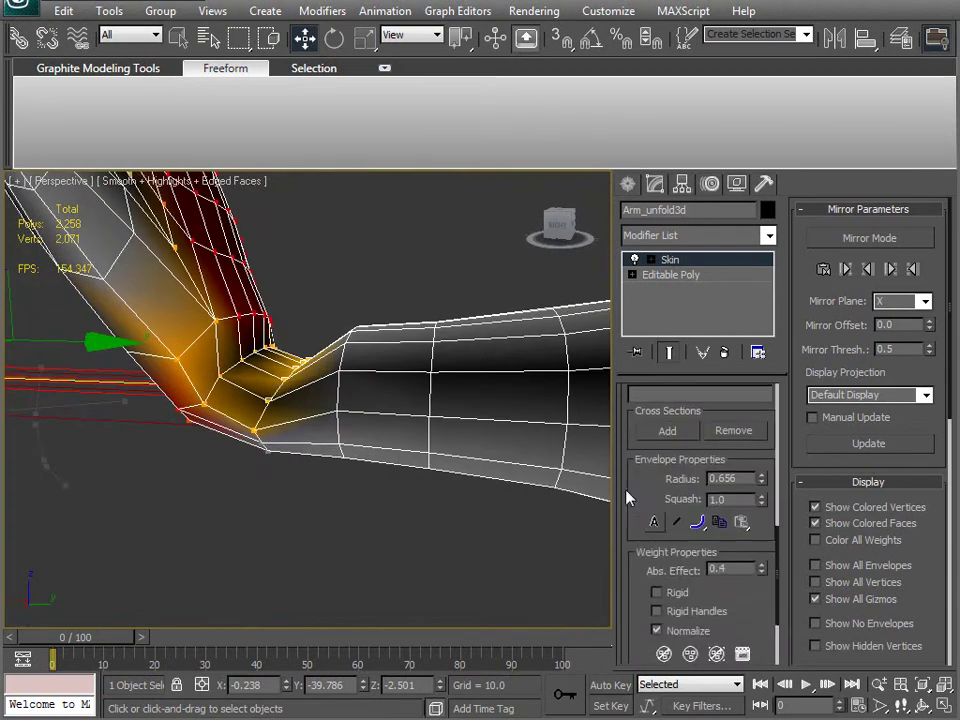
{"action": "left_click_drag", "start_coordinate": [761, 566], "coordinate": [758, 573]}
{"action": "middle_click_drag", "start_coordinate": [262, 450], "coordinate": [360, 366], "text": "alt"}
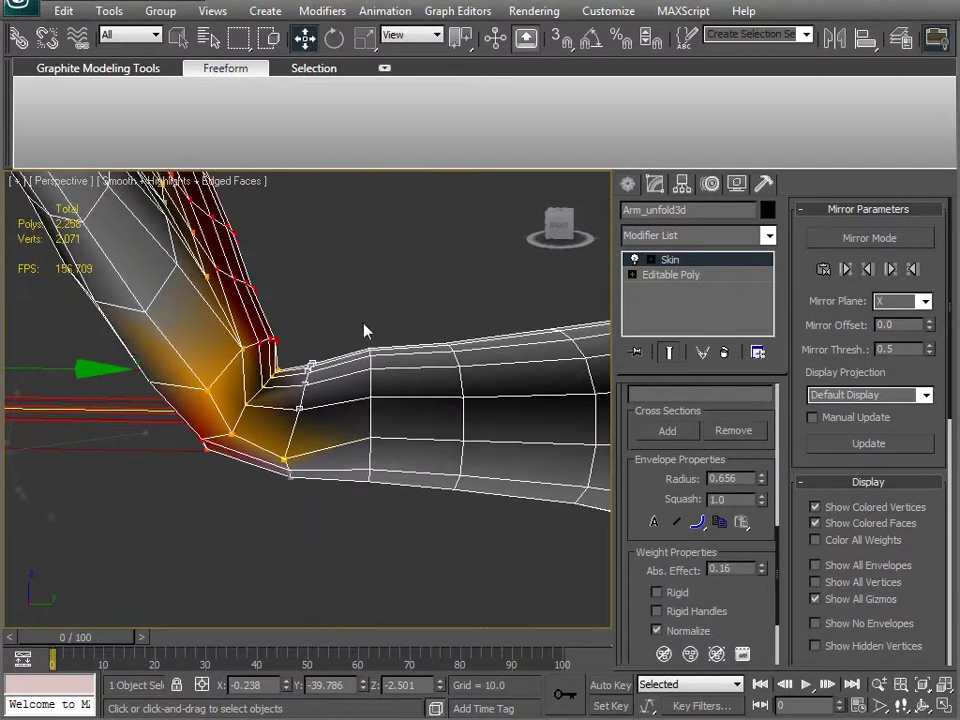
Set the absolute effect of the next row of upper forearm vertices to 0.02, and leave envelope editing
{"action": "middle_click_drag", "start_coordinate": [401, 425], "coordinate": [430, 450], "text": "alt"}
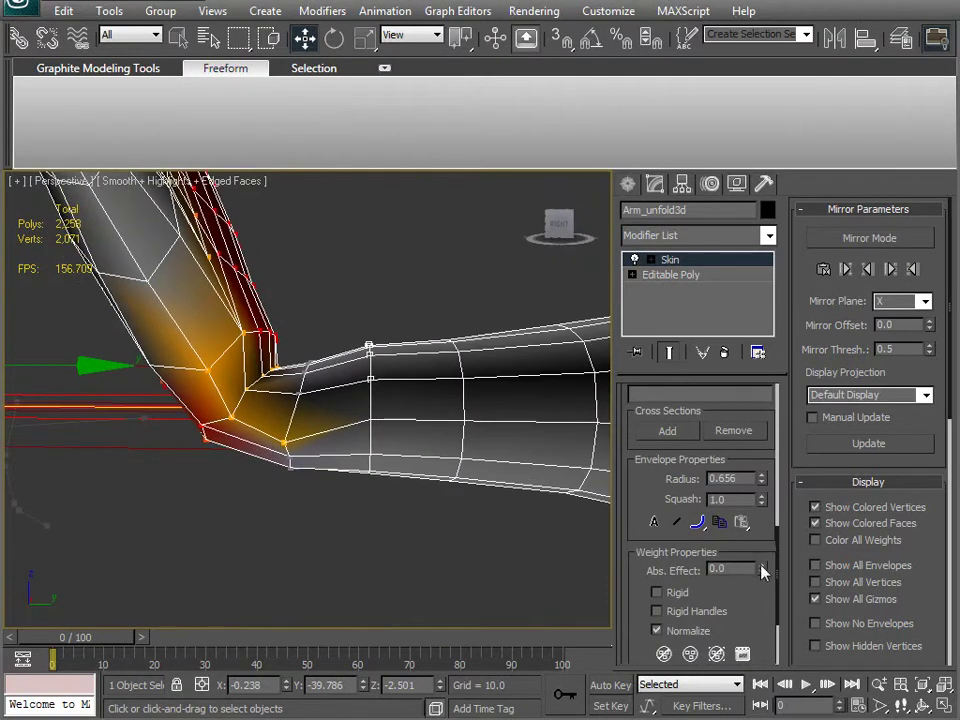
{"action": "left_click", "coordinate": [761, 566]}
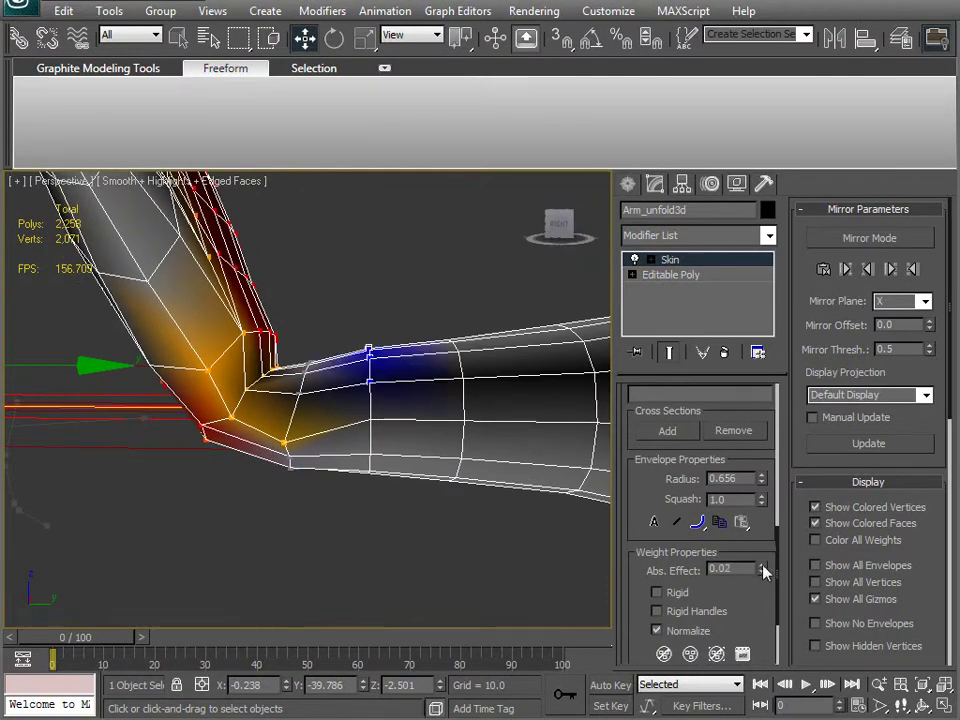
{"action": "left_click", "coordinate": [680, 262]}
{"action": "left_click", "coordinate": [368, 258]}
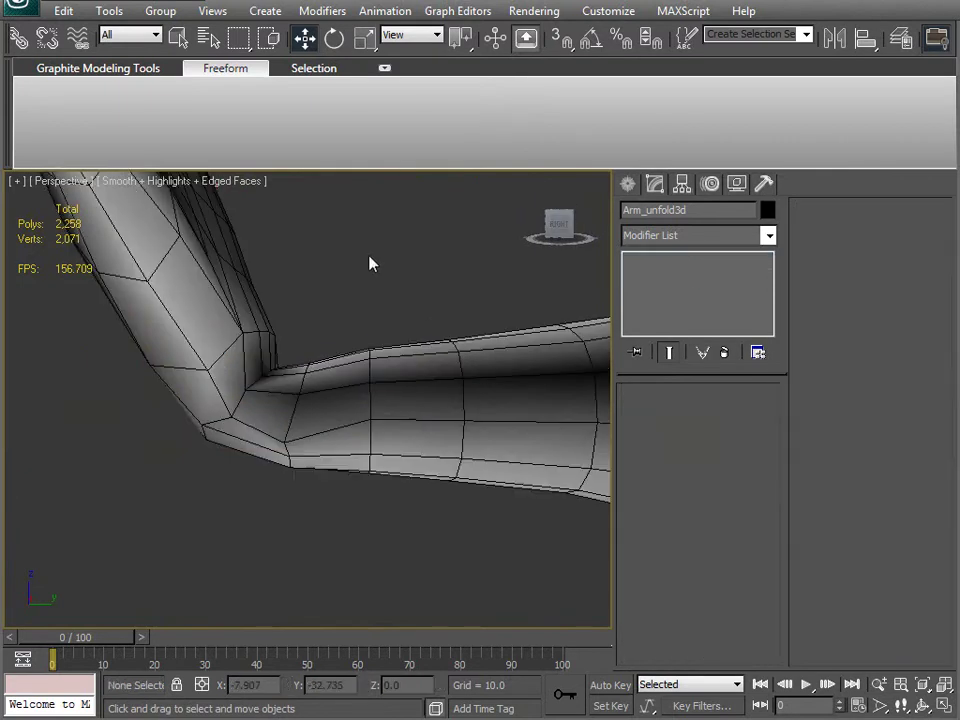
Select the b_RWrist bone and rotate it out of the upward bend so the hand swings sideways toward the thumb
{"action": "middle_click_drag", "start_coordinate": [234, 317], "coordinate": [313, 368]}
{"action": "key", "text": "F3"}
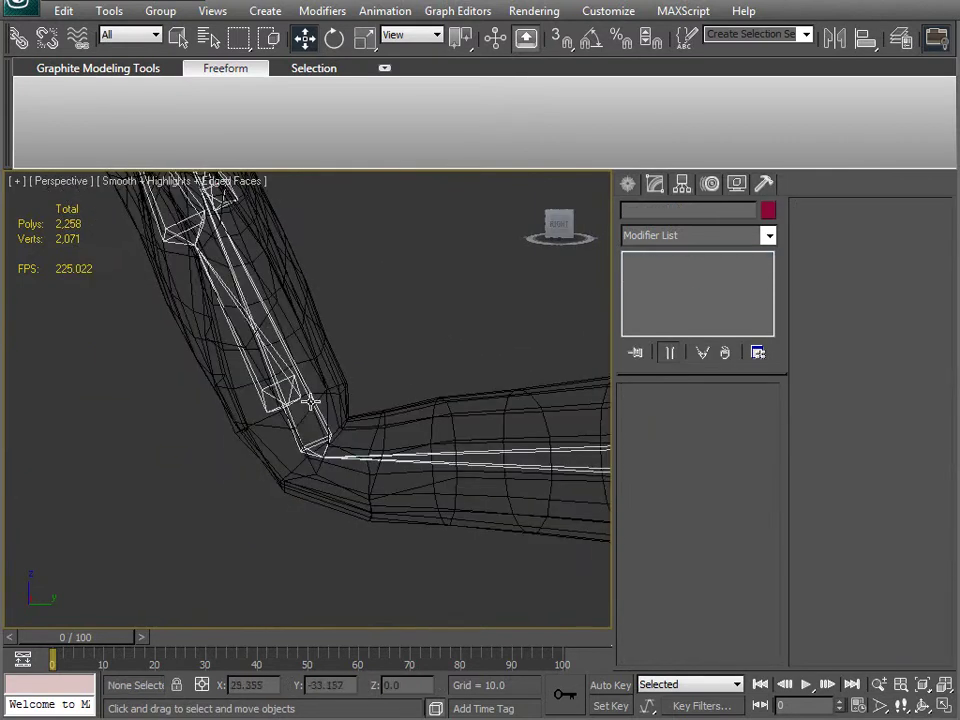
{"action": "left_click", "coordinate": [302, 383]}
{"action": "key", "text": "F3"}
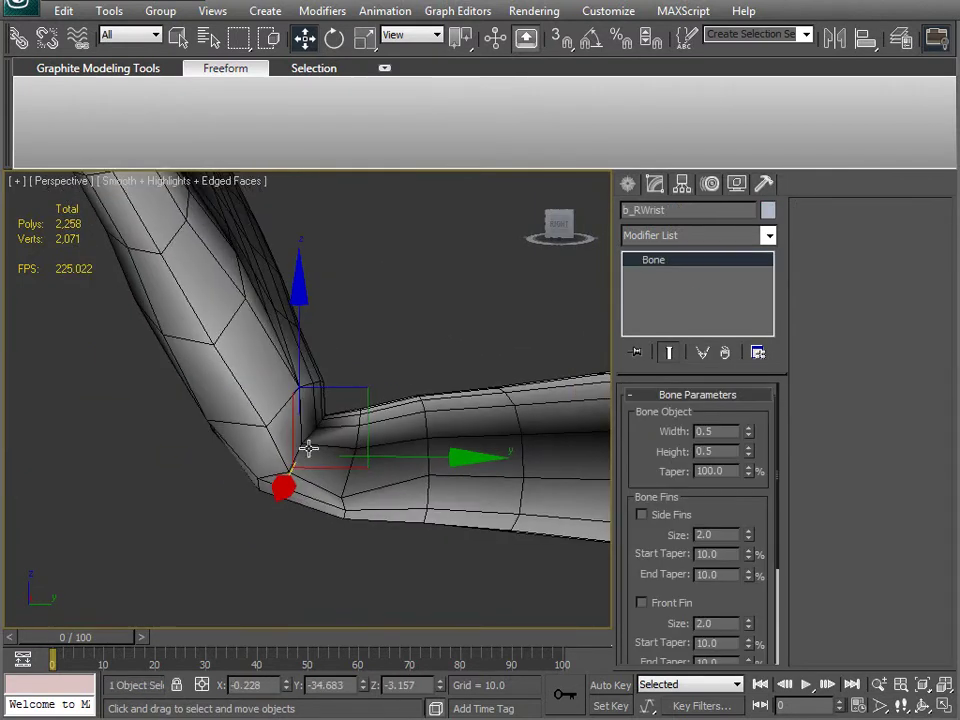
{"action": "key", "text": "e"}
{"action": "left_click_drag", "start_coordinate": [422, 377], "coordinate": [268, 377]}
{"action": "middle_click_drag", "start_coordinate": [268, 377], "coordinate": [212, 568], "text": "alt"}
{"action": "left_click_drag", "start_coordinate": [212, 568], "coordinate": [296, 534]}
{"action": "middle_click_drag", "start_coordinate": [296, 534], "coordinate": [345, 467]}
{"action": "scroll", "coordinate": [299, 457], "scroll_direction": "down", "scroll_amount": 3}
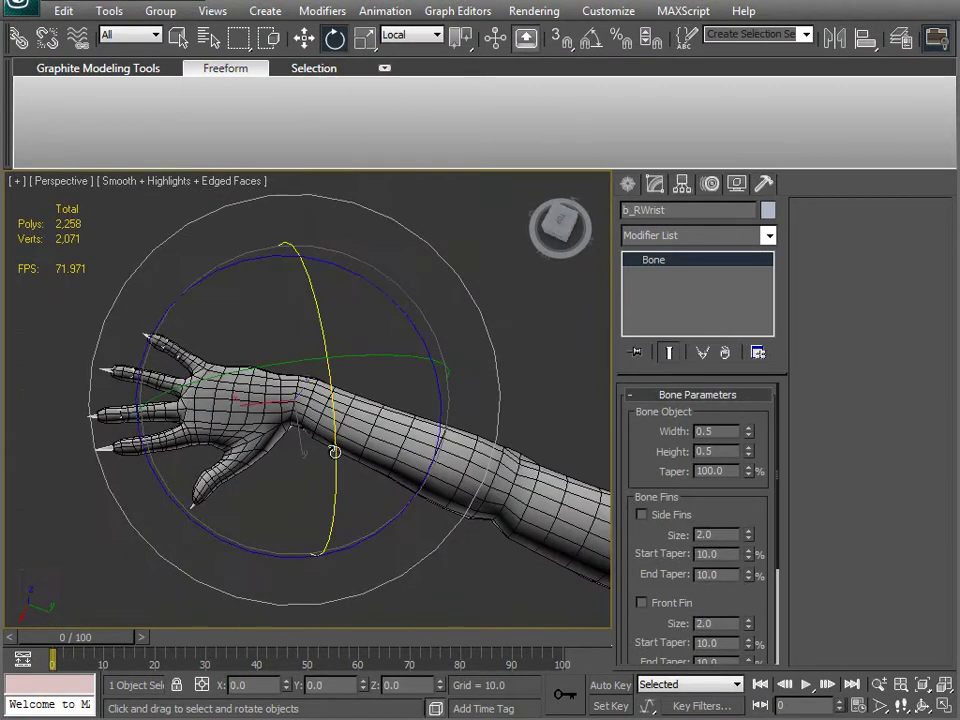
{"action": "mouse_move", "coordinate": [271, 560]}
{"action": "left_mouse_down"}
{"action": "mouse_move", "coordinate": [180, 538]}
{"action": "mouse_move", "coordinate": [274, 569]}
{"action": "left_mouse_up"}
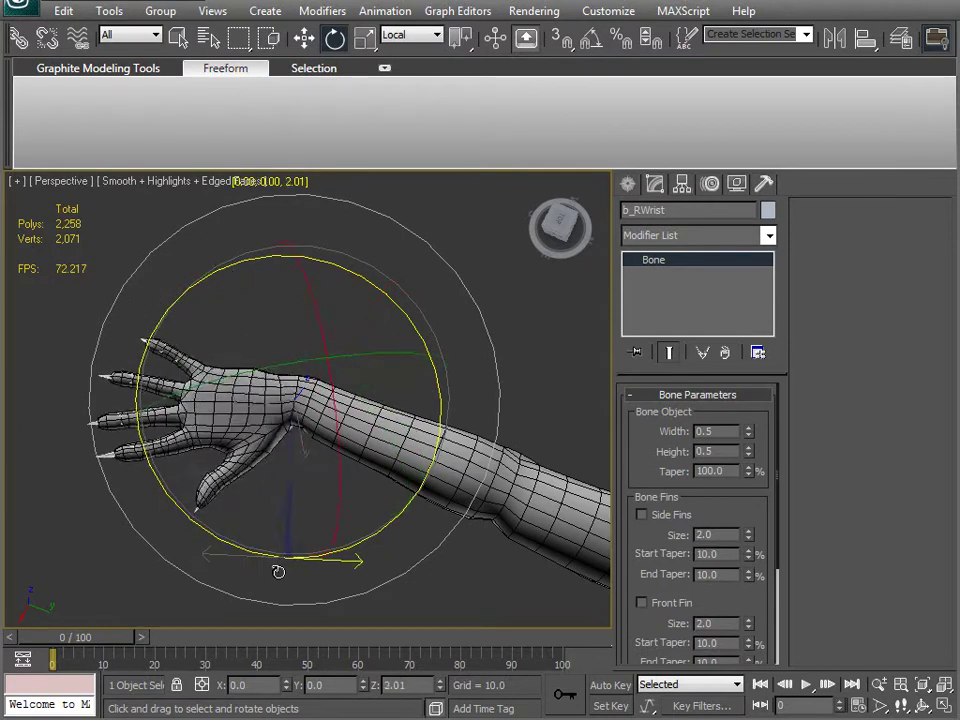
Select the Arm_unfold3d mesh and enable Edit Envelopes for the thumb-side wrist crease
{"action": "middle_click_drag", "start_coordinate": [327, 524], "coordinate": [394, 497]}
{"action": "scroll", "coordinate": [390, 438], "scroll_direction": "up", "scroll_amount": 4}
{"action": "scroll", "coordinate": [336, 495], "scroll_direction": "up", "scroll_amount": 3}
{"action": "left_click", "coordinate": [469, 439]}
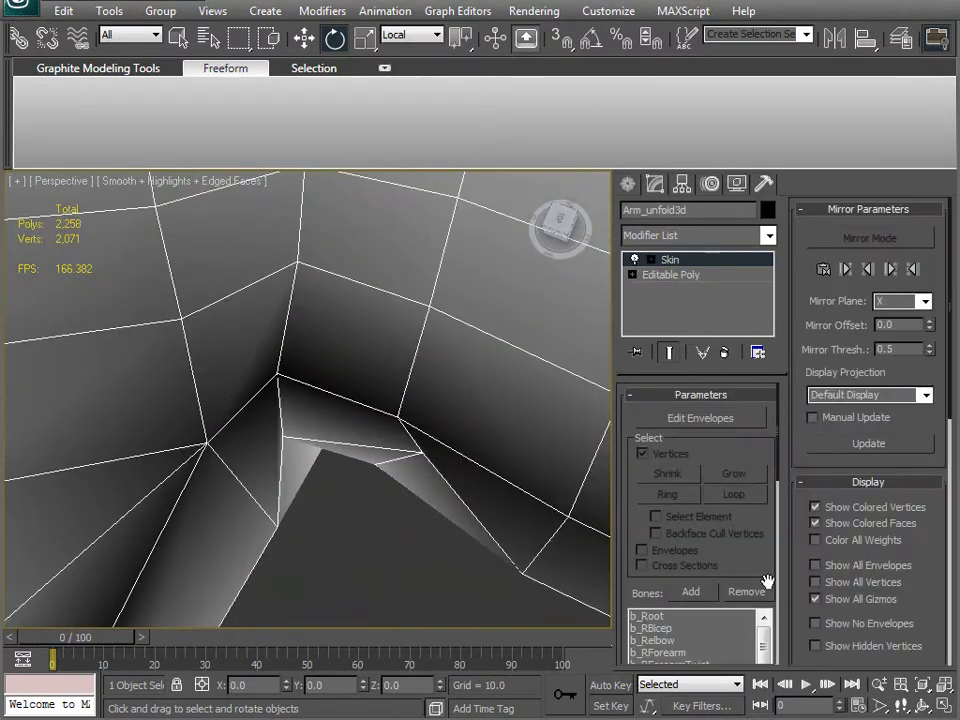
{"action": "left_click", "coordinate": [731, 424]}
Set the b_RWrist absolute effect of the protruding vertex in the thumb-side wrist crease to 0.2 and adjust its neighbour
{"action": "left_click_drag", "start_coordinate": [755, 564], "coordinate": [724, 305]}
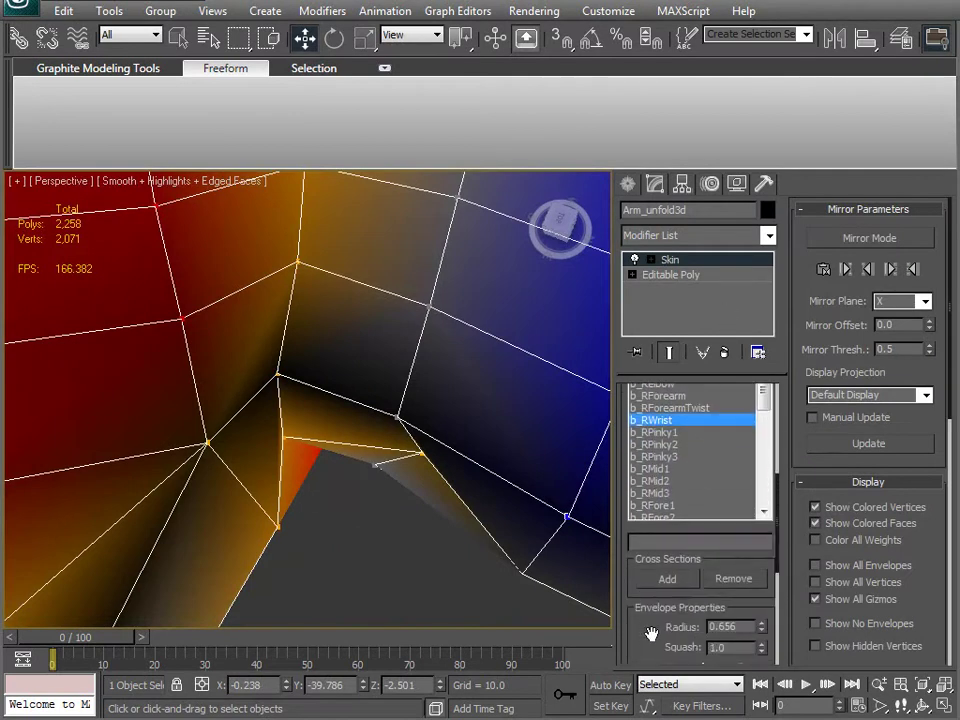
{"action": "left_click_drag", "start_coordinate": [651, 633], "coordinate": [650, 555]}
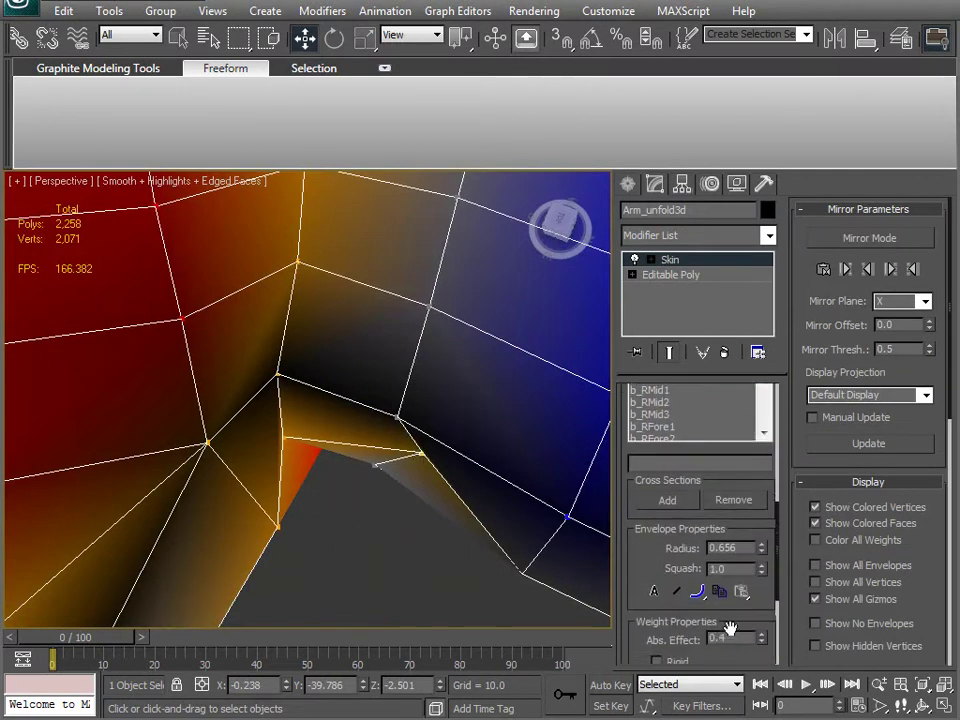
{"action": "left_click_drag", "start_coordinate": [763, 645], "coordinate": [760, 647]}
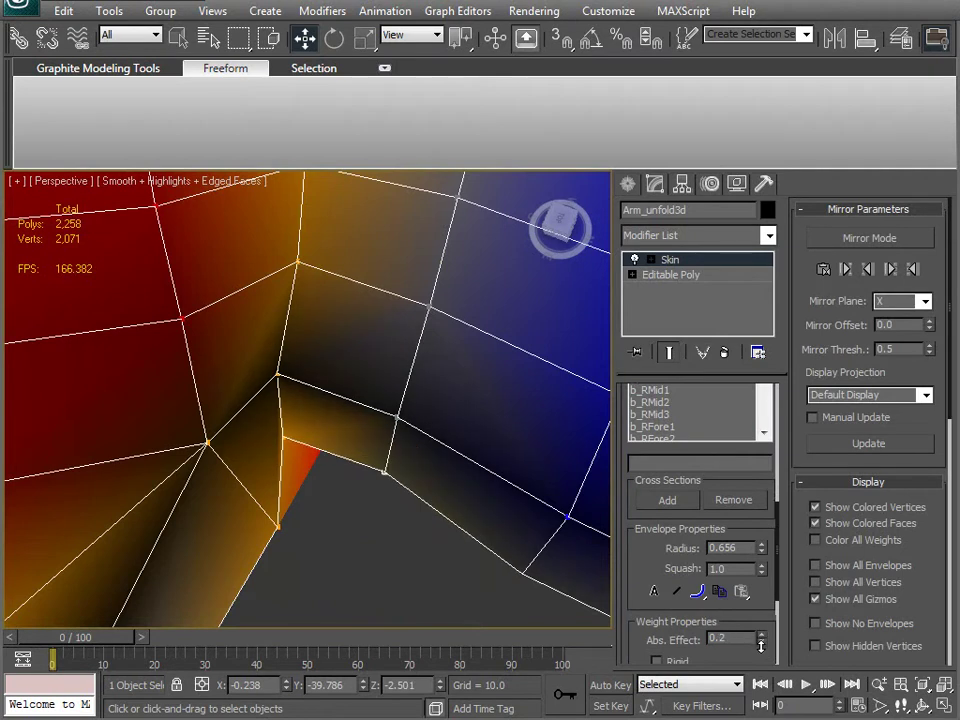
{"action": "mouse_move", "coordinate": [330, 552]}
{"action": "middle_mouse_down", "text": "alt"}
{"action": "mouse_move", "coordinate": [270, 458]}
{"action": "mouse_move", "coordinate": [300, 459]}
{"action": "mouse_move", "coordinate": [313, 550]}
{"action": "middle_mouse_up", "text": "alt"}
{"action": "mouse_move", "coordinate": [762, 642]}
{"action": "left_mouse_down"}
{"action": "mouse_move", "coordinate": [760, 655]}
{"action": "mouse_move", "coordinate": [760, 642]}
{"action": "left_mouse_up"}
Set the absolute effect of the outer wrist vertex opposite the thumb to 0.6 and its forearm-side neighbour to 0.3
{"action": "middle_click_drag", "start_coordinate": [450, 480], "coordinate": [117, 390], "text": "alt"}
{"action": "middle_click_drag", "start_coordinate": [181, 439], "coordinate": [263, 372], "text": "alt"}
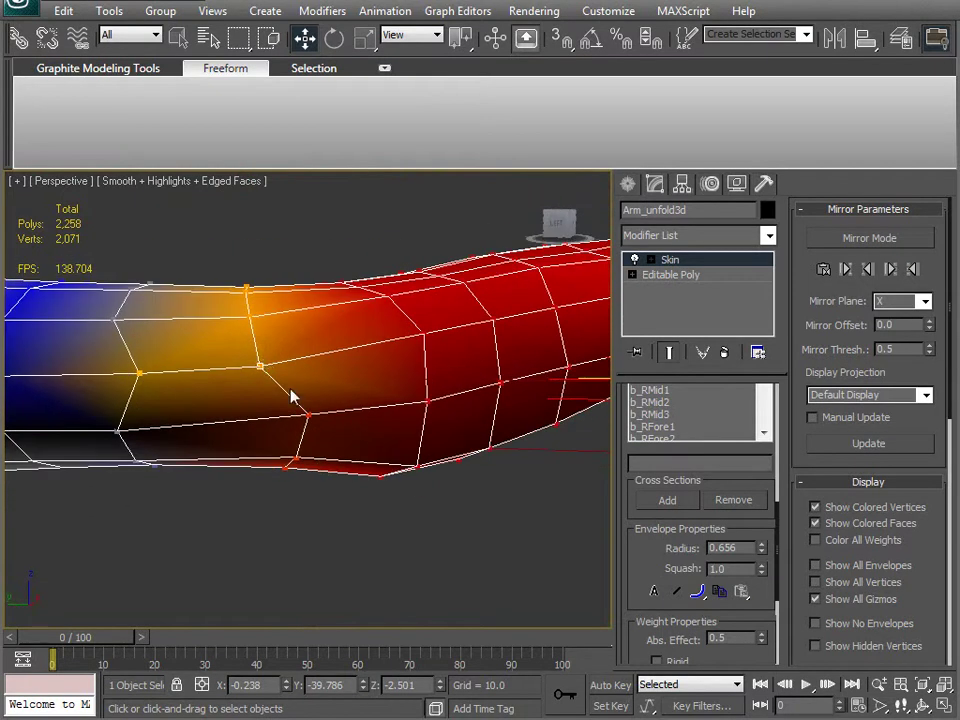
{"action": "left_click", "coordinate": [762, 635]}
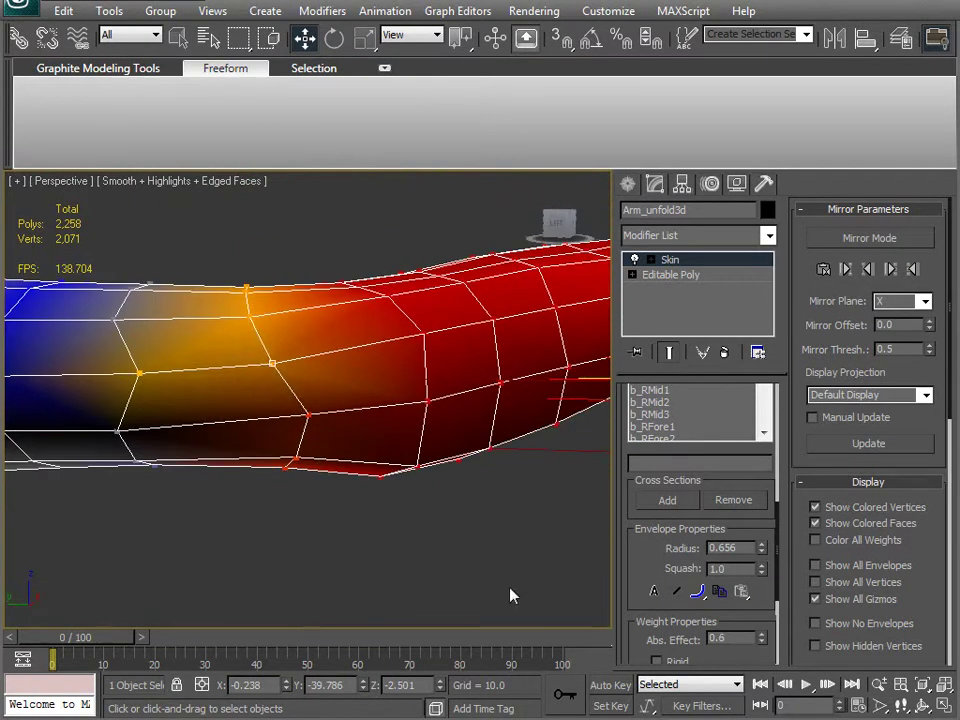
{"action": "left_click_drag", "start_coordinate": [762, 640], "coordinate": [764, 645]}
{"action": "middle_click_drag", "start_coordinate": [335, 452], "coordinate": [147, 496], "text": "alt"}
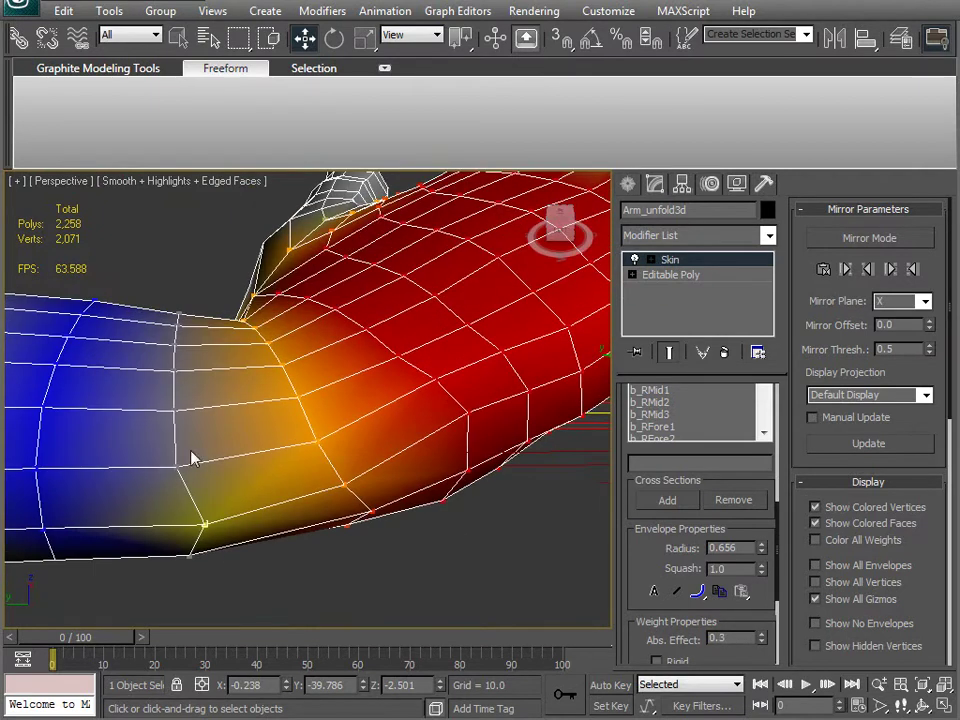
{"action": "middle_click_drag", "start_coordinate": [167, 443], "coordinate": [645, 385], "text": "alt"}
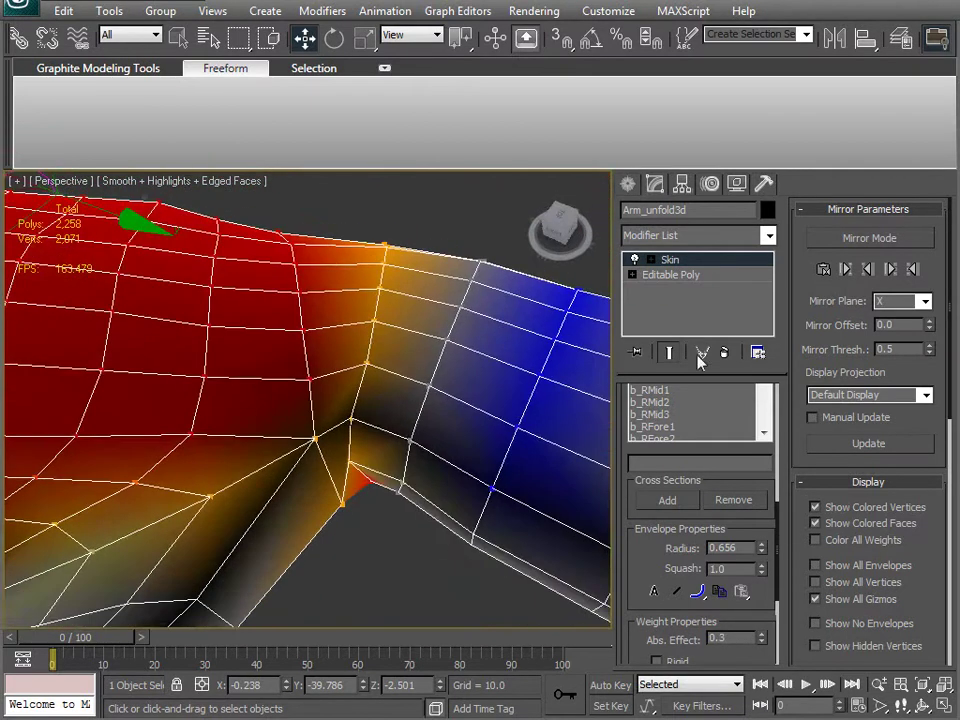
Leave envelope editing and rotate the b_RWrist bone in several directions to test the wrist deformation
{"action": "left_click", "coordinate": [668, 270]}
{"action": "mouse_move", "coordinate": [390, 440]}
{"action": "middle_mouse_down", "text": "alt"}
{"action": "mouse_move", "coordinate": [375, 456]}
{"action": "mouse_move", "coordinate": [384, 471]}
{"action": "mouse_move", "coordinate": [379, 458]}
{"action": "middle_mouse_up", "text": "alt"}
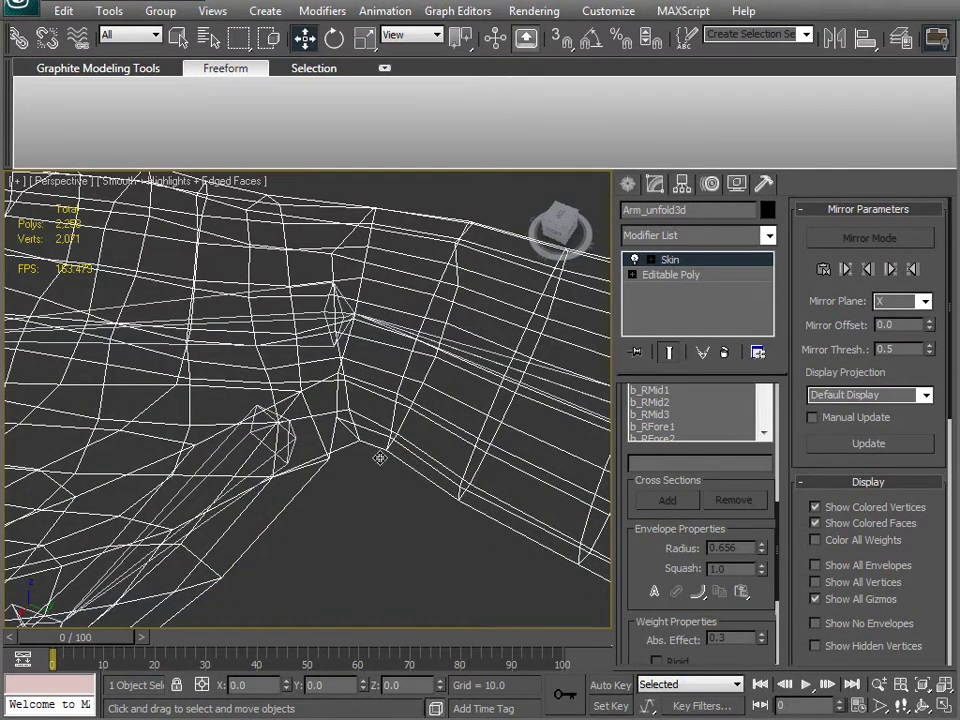
{"action": "left_click", "coordinate": [203, 297]}
{"action": "key", "text": "e"}
{"action": "left_click_drag", "start_coordinate": [358, 364], "coordinate": [302, 448]}
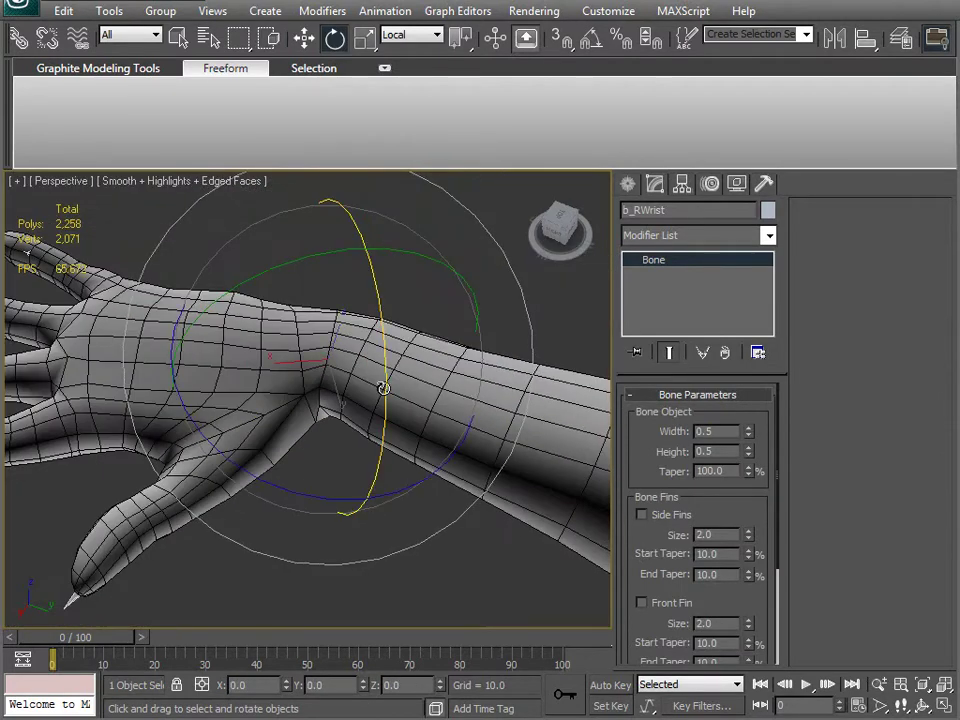
{"action": "left_click_drag", "start_coordinate": [311, 259], "coordinate": [244, 300]}
{"action": "left_click_drag", "start_coordinate": [304, 499], "coordinate": [237, 480]}
{"action": "left_click_drag", "start_coordinate": [281, 378], "coordinate": [354, 497]}
{"action": "middle_click_drag", "start_coordinate": [354, 497], "coordinate": [336, 433]}
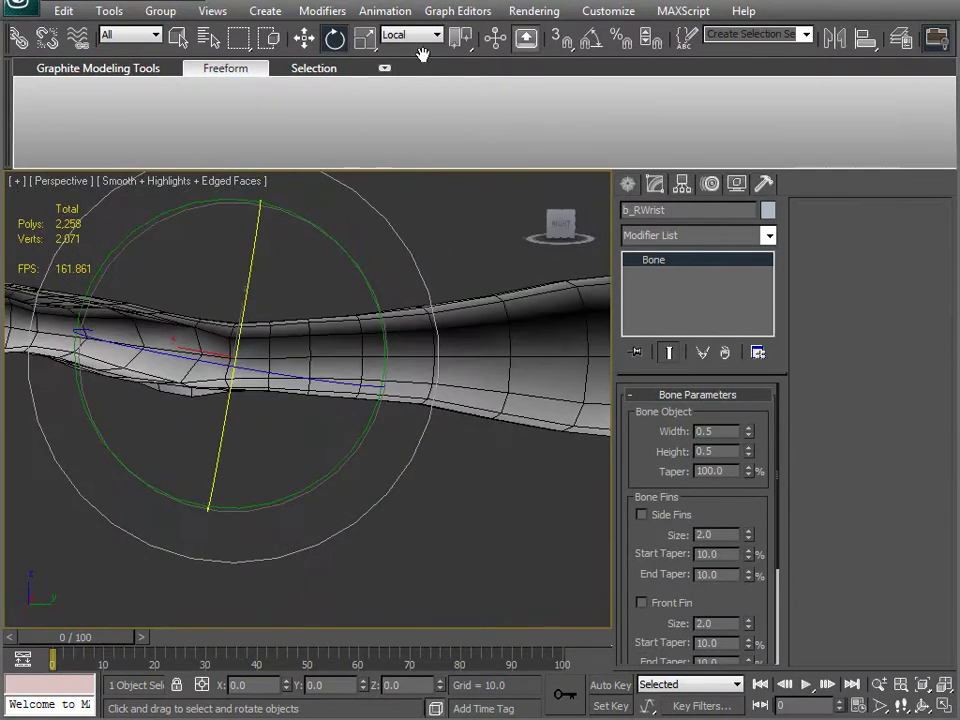
Assume the skin pose for the rotated wrist bone and select the b_RForearmTwist bone inside the forearm
{"action": "left_click", "coordinate": [388, 14]}
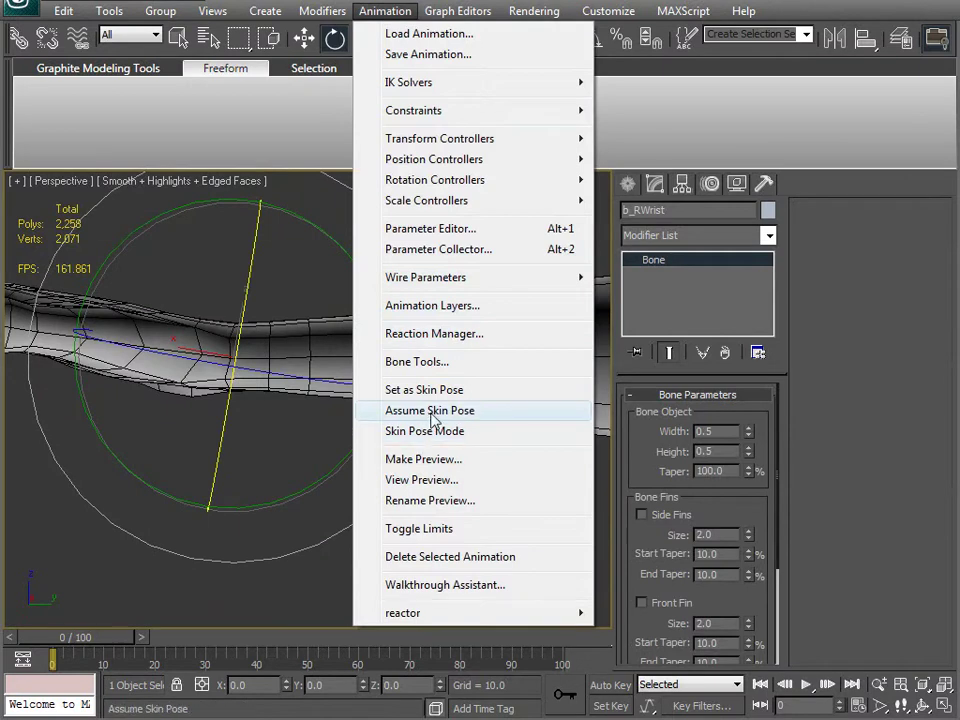
{"action": "left_click", "coordinate": [410, 471]}
{"action": "scroll", "coordinate": [285, 452], "scroll_direction": "down", "scroll_amount": 4}
{"action": "middle_click_drag", "start_coordinate": [296, 448], "coordinate": [360, 465], "text": "alt"}
{"action": "key", "text": "F3"}
{"action": "left_click", "coordinate": [330, 390]}
{"action": "left_click", "coordinate": [400, 386]}
Rotate the b_RForearmTwist bone around the arm's length to expose how the forearm mesh twists
{"action": "middle_click_drag", "start_coordinate": [400, 430], "coordinate": [321, 456], "text": "alt"}
{"action": "key", "text": "F3"}
{"action": "scroll", "coordinate": [350, 458], "scroll_direction": "up", "scroll_amount": 3}
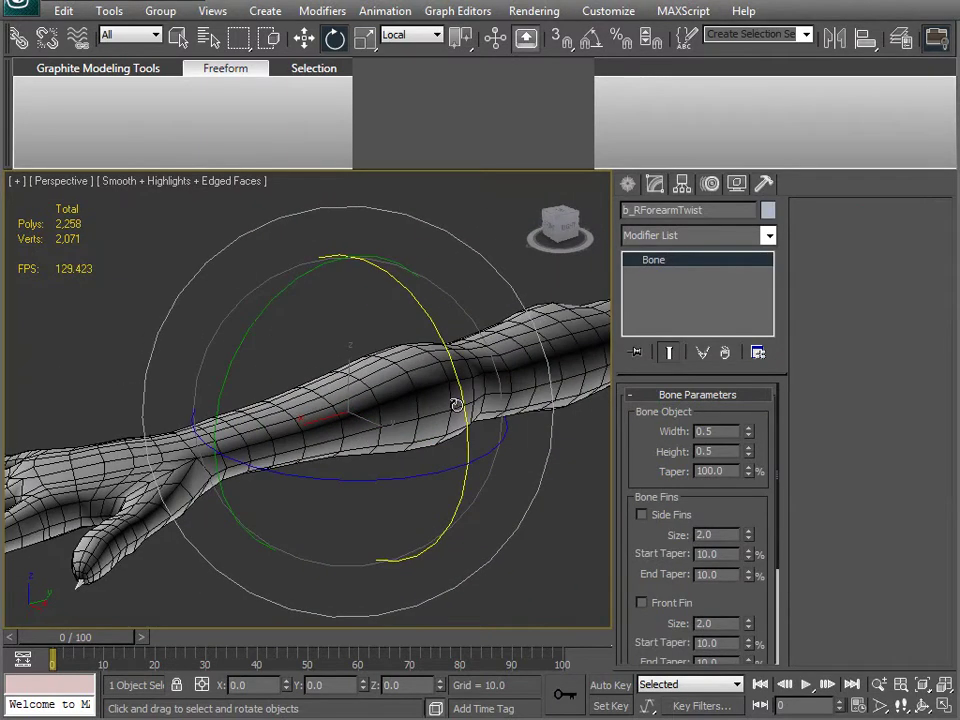
{"action": "left_click_drag", "start_coordinate": [459, 404], "coordinate": [443, 253]}
{"action": "key", "text": "ctrl+z"}
{"action": "middle_click_drag", "start_coordinate": [448, 259], "coordinate": [129, 424], "text": "alt"}
{"action": "middle_click_drag", "start_coordinate": [257, 452], "coordinate": [336, 399], "text": "alt"}
Select the Arm_unfold3d mesh and enable envelope editing on its Skin modifier
{"action": "left_click", "coordinate": [335, 399]}
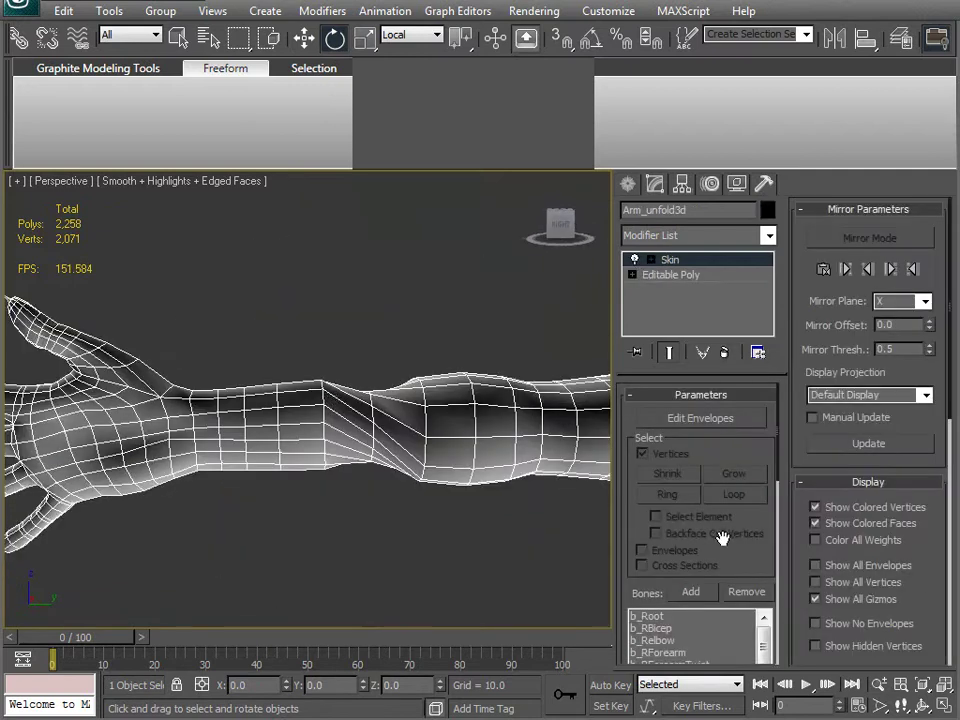
{"action": "left_click_drag", "start_coordinate": [739, 548], "coordinate": [727, 352]}
{"action": "mouse_move", "coordinate": [600, 405]}
{"action": "middle_mouse_down", "text": "alt"}
{"action": "mouse_move", "coordinate": [582, 404]}
{"action": "mouse_move", "coordinate": [594, 403]}
{"action": "middle_mouse_up", "text": "alt"}
{"action": "left_click", "coordinate": [670, 260]}
{"action": "middle_click_drag", "start_coordinate": [336, 450], "coordinate": [390, 437], "text": "alt"}
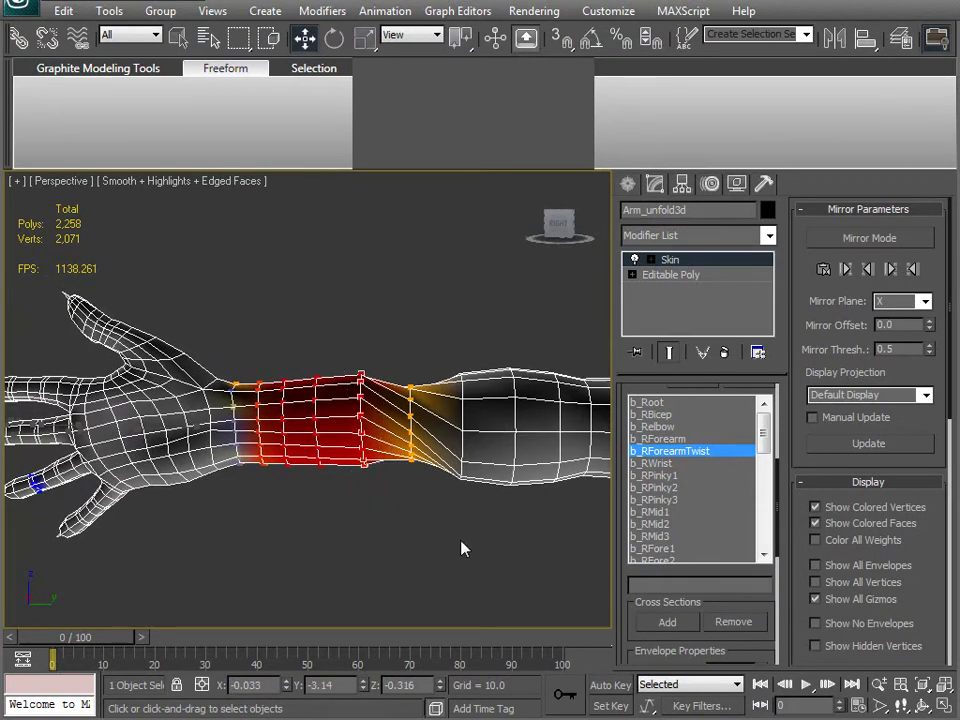
Raise the b_RForearm absolute effect on the two mid-forearm vertex loops on the wrist side of the twisted area
{"action": "left_click", "coordinate": [658, 438]}
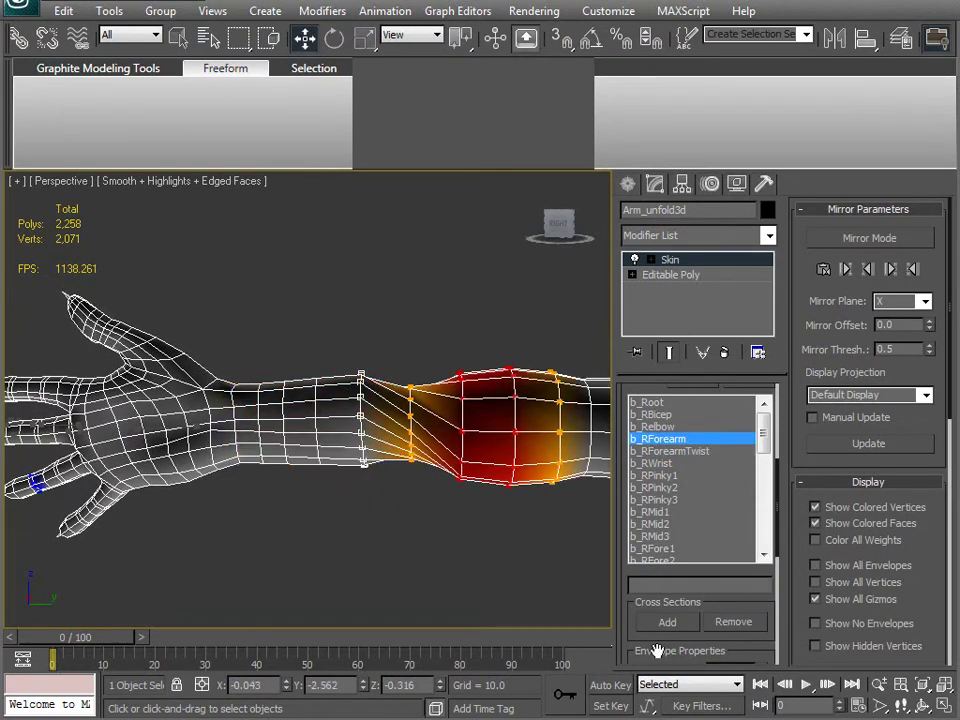
{"action": "scroll", "coordinate": [645, 640], "scroll_direction": "down", "scroll_amount": 3}
{"action": "scroll", "coordinate": [648, 584], "scroll_direction": "down", "scroll_amount": 3}
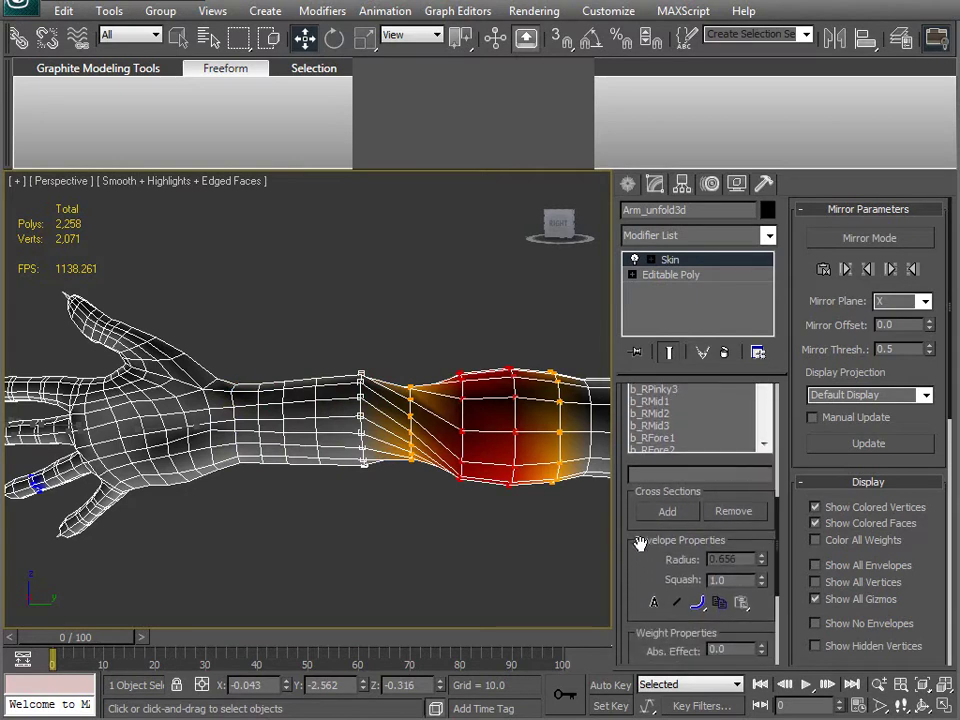
{"action": "left_click_drag", "start_coordinate": [760, 614], "coordinate": [757, 593]}
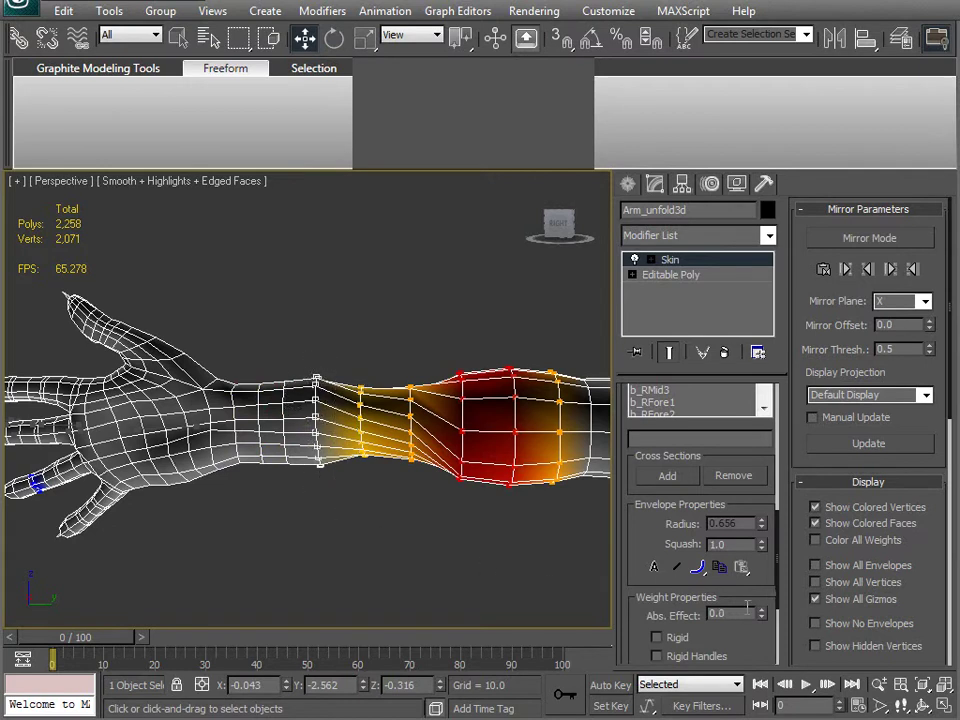
{"action": "left_click_drag", "start_coordinate": [762, 612], "coordinate": [755, 600]}
Extend the b_RForearm weight falloff toward the wrist, setting the absolute effect of the last vertex loop to 0.16
{"action": "middle_click_drag", "start_coordinate": [301, 387], "coordinate": [343, 369]}
{"action": "left_click_drag", "start_coordinate": [340, 364], "coordinate": [370, 492]}
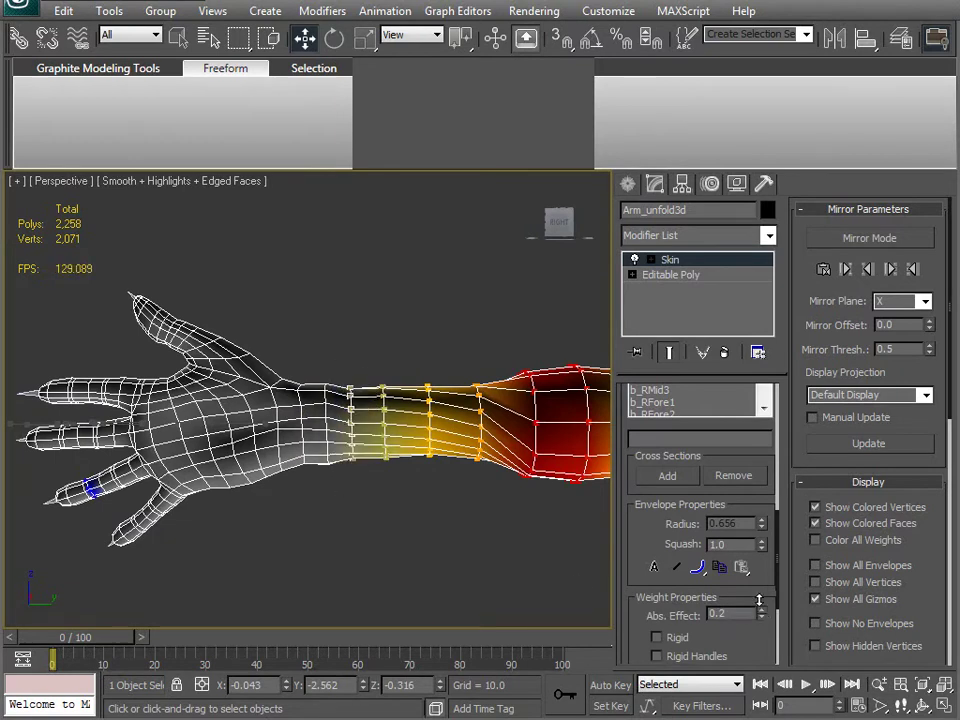
{"action": "middle_click_drag", "start_coordinate": [437, 517], "coordinate": [255, 476]}
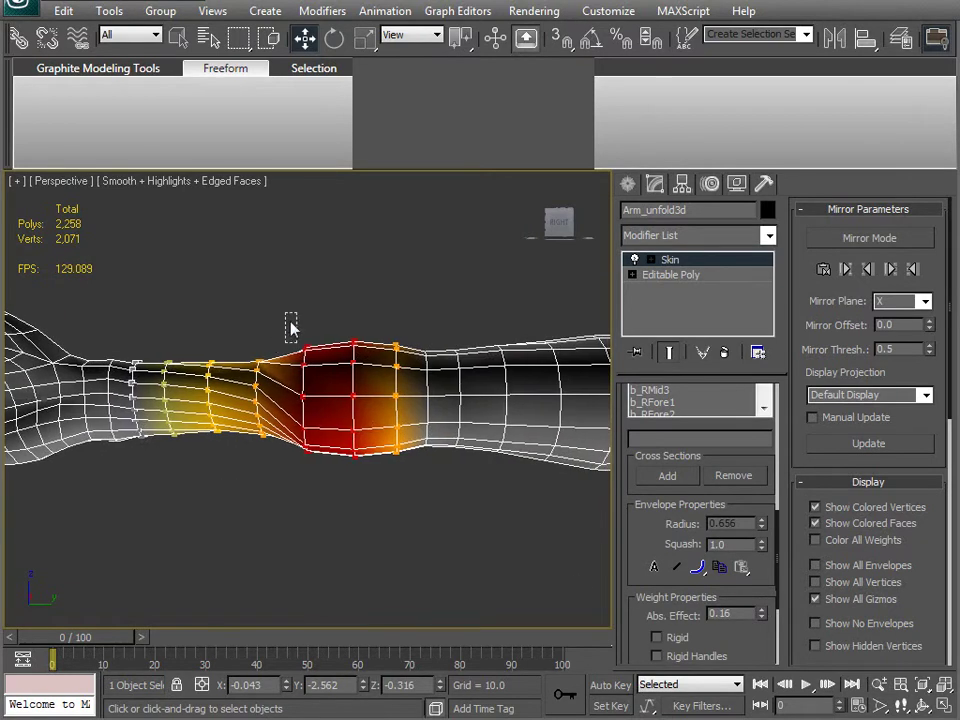
Give b_RForearmTwist influence over the upper forearm, setting the absolute effect of the last two loops before the elbow to 0.12 and 0.02
{"action": "mouse_move", "coordinate": [649, 530]}
{"action": "left_mouse_down"}
{"action": "mouse_move", "coordinate": [646, 647]}
{"action": "mouse_move", "coordinate": [637, 514]}
{"action": "left_mouse_up"}
{"action": "left_click", "coordinate": [697, 423]}
{"action": "left_click_drag", "start_coordinate": [761, 596], "coordinate": [763, 581]}
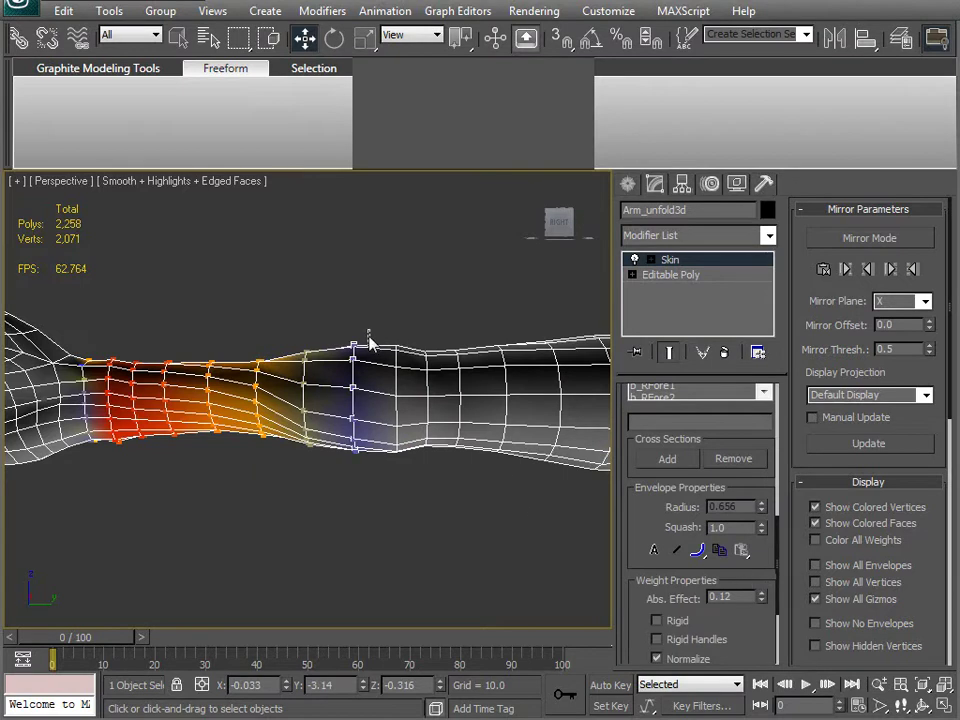
{"action": "left_click_drag", "start_coordinate": [760, 592], "coordinate": [760, 590]}
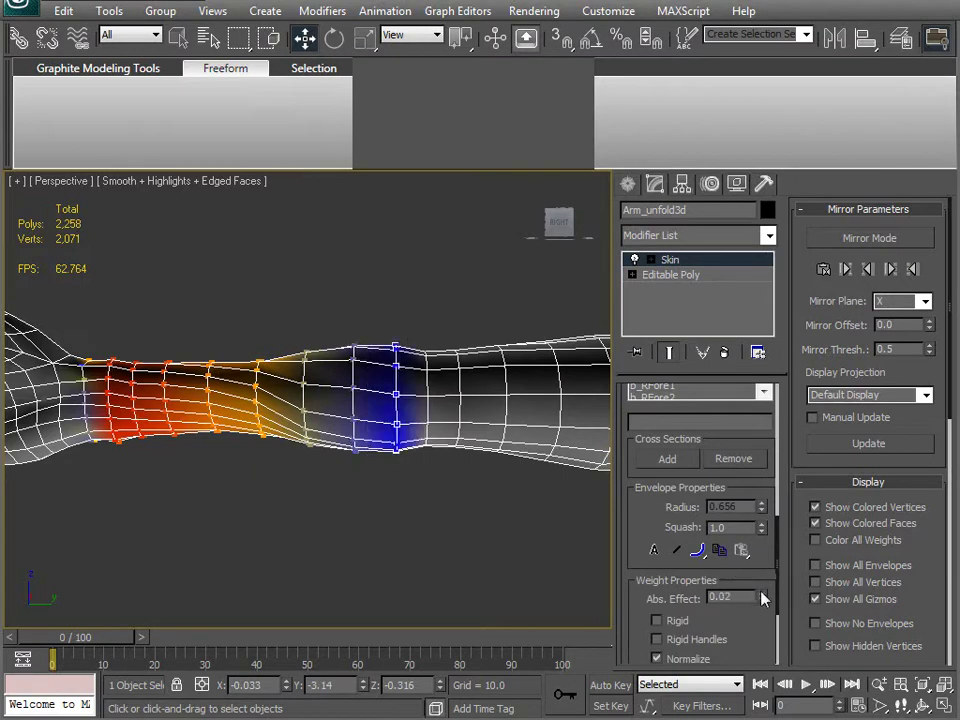
Even out the b_RForearmTwist weights around the middle of the forearm, setting the uneven vertex's absolute effect to 0.7
{"action": "middle_click_drag", "start_coordinate": [257, 408], "coordinate": [372, 455]}
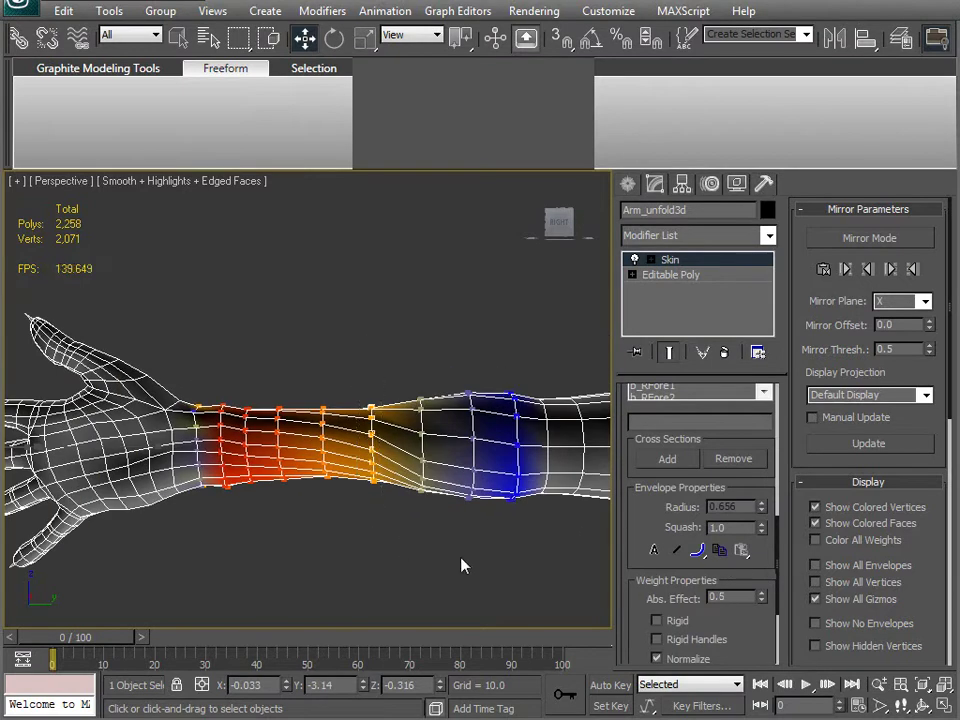
{"action": "left_click", "coordinate": [760, 603]}
{"action": "middle_click_drag", "start_coordinate": [514, 525], "coordinate": [406, 446], "text": "alt"}
{"action": "scroll", "coordinate": [376, 458], "scroll_direction": "up", "scroll_amount": 3}
{"action": "scroll", "coordinate": [394, 501], "scroll_direction": "down", "scroll_amount": 3}
{"action": "scroll", "coordinate": [361, 434], "scroll_direction": "up", "scroll_amount": 3}
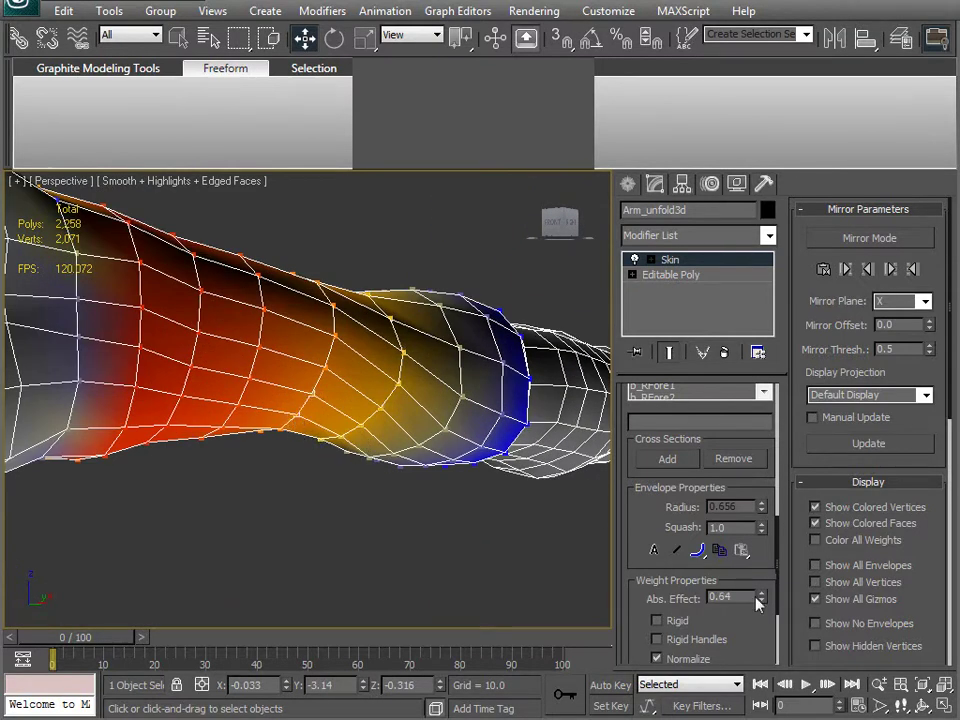
{"action": "left_click_drag", "start_coordinate": [761, 597], "coordinate": [757, 585]}
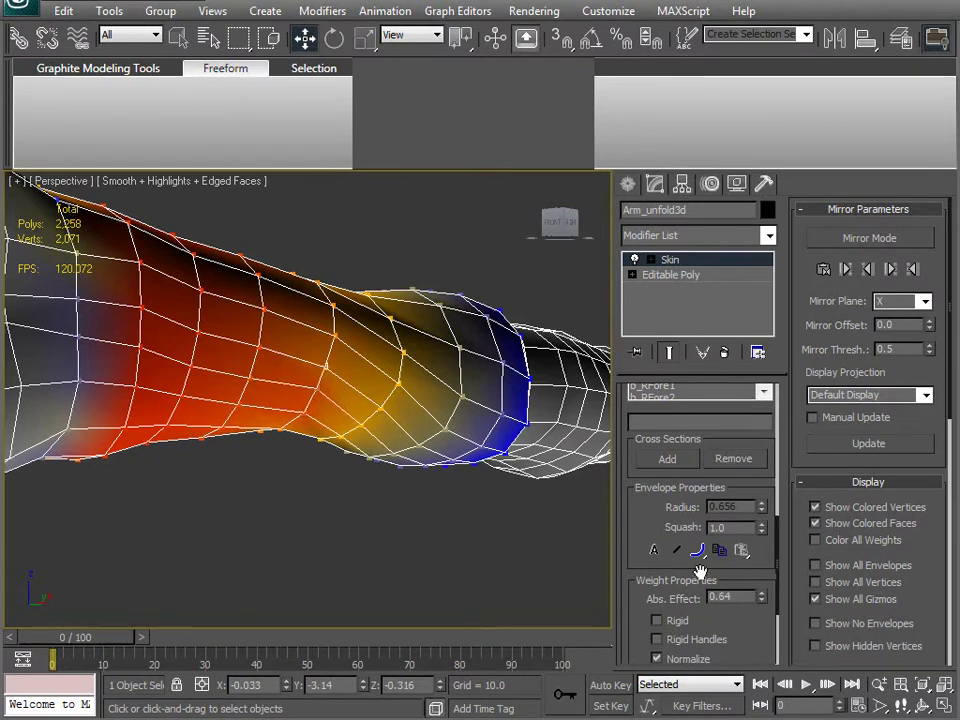
{"action": "left_click", "coordinate": [762, 595]}
{"action": "left_click", "coordinate": [762, 595]}
{"action": "left_click", "coordinate": [762, 595]}
{"action": "middle_click_drag", "start_coordinate": [496, 556], "coordinate": [405, 502], "text": "alt"}
{"action": "middle_click_drag", "start_coordinate": [341, 491], "coordinate": [515, 447]}
{"action": "scroll", "coordinate": [405, 495], "scroll_direction": "up", "scroll_amount": 3}
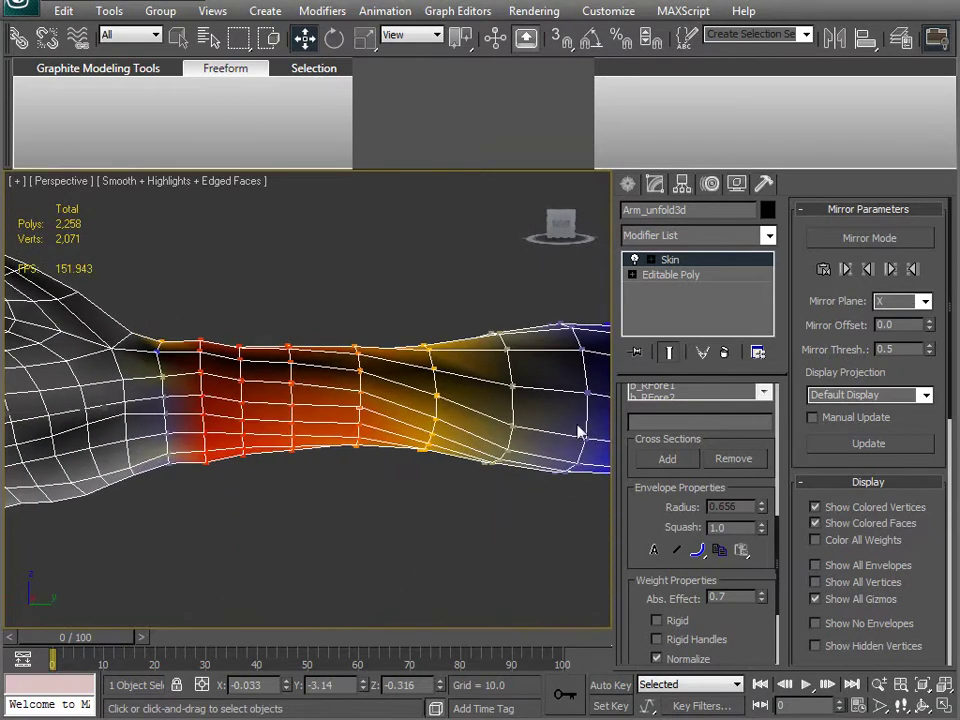
Increase the b_RForearmTwist absolute effect on the loop nearest the elbow and set its hand-side neighbour to 0.26
{"action": "middle_click_drag", "start_coordinate": [320, 463], "coordinate": [428, 465]}
{"action": "middle_click_drag", "start_coordinate": [428, 465], "coordinate": [364, 482], "text": "alt"}
{"action": "left_click_drag", "start_coordinate": [408, 260], "coordinate": [436, 507]}
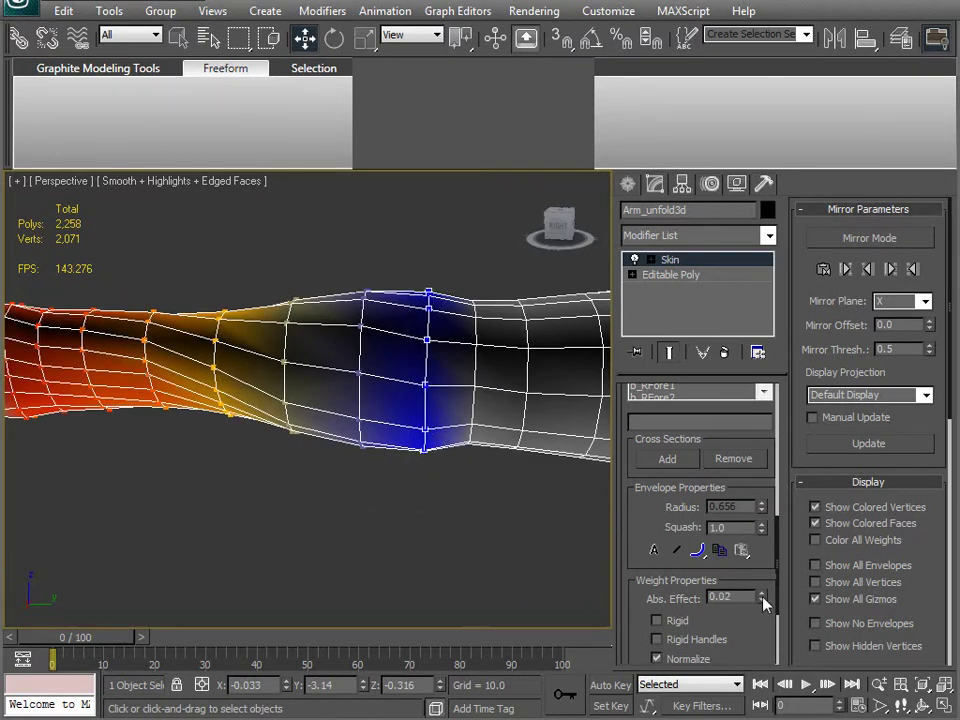
{"action": "left_click_drag", "start_coordinate": [763, 598], "coordinate": [756, 591]}
{"action": "middle_click_drag", "start_coordinate": [424, 497], "coordinate": [453, 483], "text": "alt"}
{"action": "left_click_drag", "start_coordinate": [763, 598], "coordinate": [762, 586]}
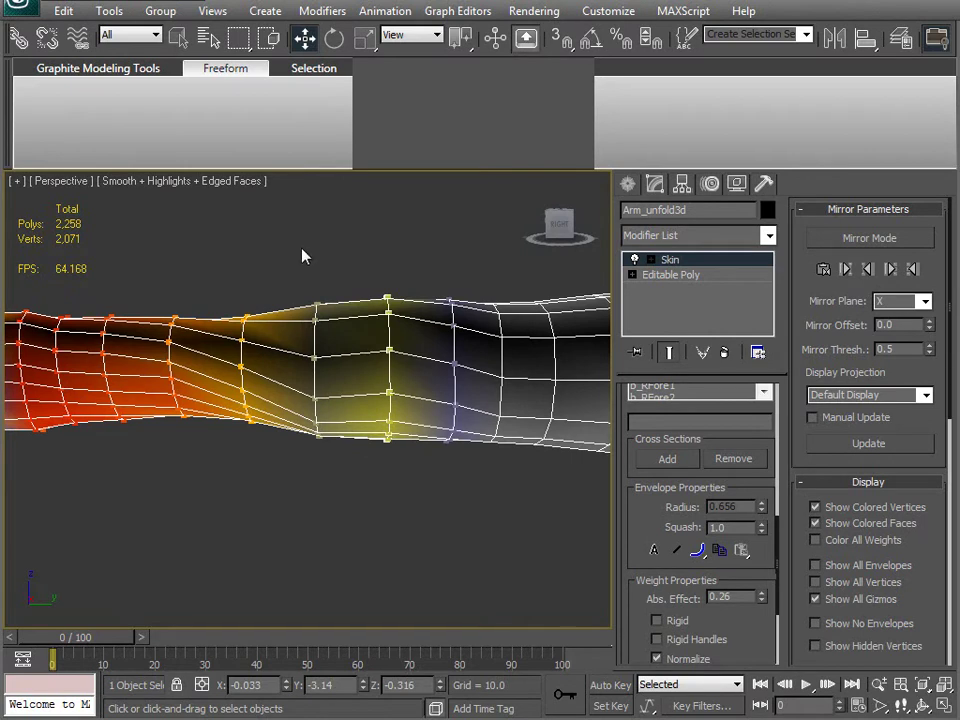
Increase the b_RForearmTwist weights on the following loops toward the hand, setting the mid-forearm loop's absolute effect to 0.54
{"action": "left_click_drag", "start_coordinate": [765, 605], "coordinate": [765, 601]}
{"action": "middle_click_drag", "start_coordinate": [440, 497], "coordinate": [370, 346], "text": "alt"}
{"action": "left_click_drag", "start_coordinate": [763, 598], "coordinate": [763, 595]}
{"action": "middle_click_drag", "start_coordinate": [388, 514], "coordinate": [190, 312], "text": "alt"}
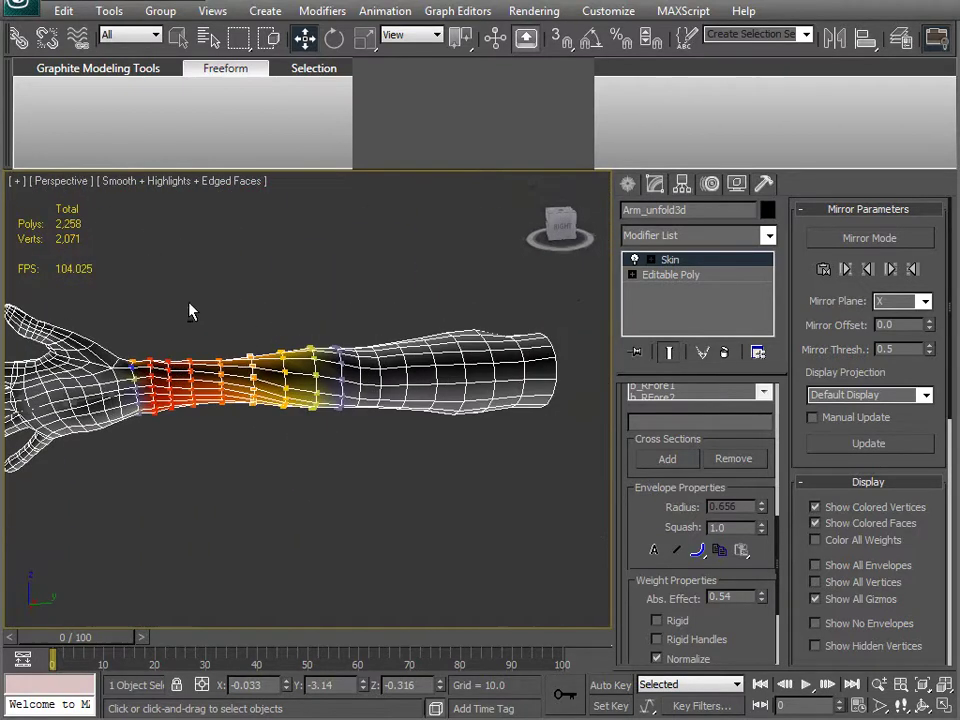
Leave envelope editing and select the b_RForearmTwist bone with the Rotate tool
{"action": "left_click", "coordinate": [678, 260]}
{"action": "middle_click_drag", "start_coordinate": [224, 418], "coordinate": [293, 416]}
{"action": "key", "text": "F3"}
{"action": "key", "text": "F3"}
{"action": "left_click", "coordinate": [299, 377]}
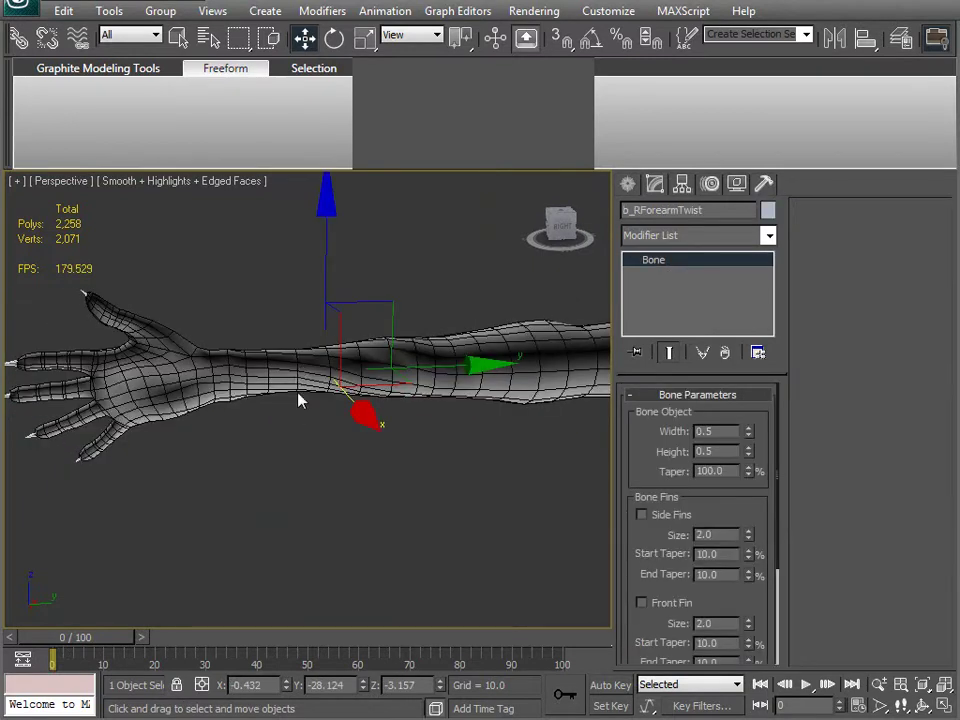
{"action": "key", "text": "F3"}
{"action": "key", "text": "e"}
{"action": "middle_click_drag", "start_coordinate": [293, 414], "coordinate": [353, 442], "text": "alt"}
{"action": "key", "text": "F3"}
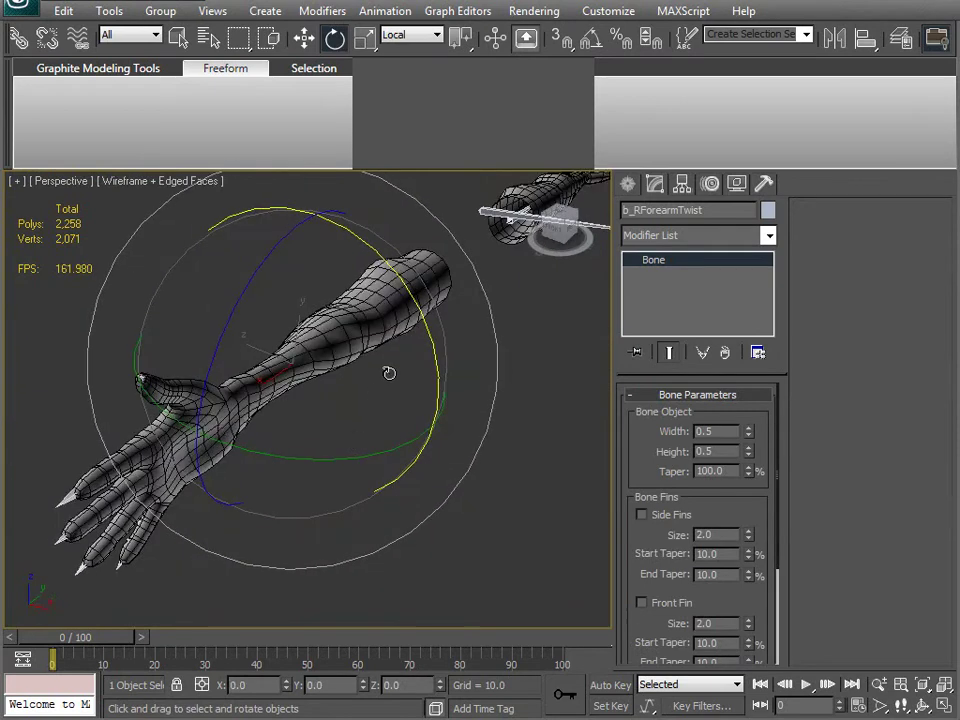
Test the forearm twist by rotating b_RForearmTwist, undo the rotation, and assume the skin pose
{"action": "left_click_drag", "start_coordinate": [422, 320], "coordinate": [445, 463]}
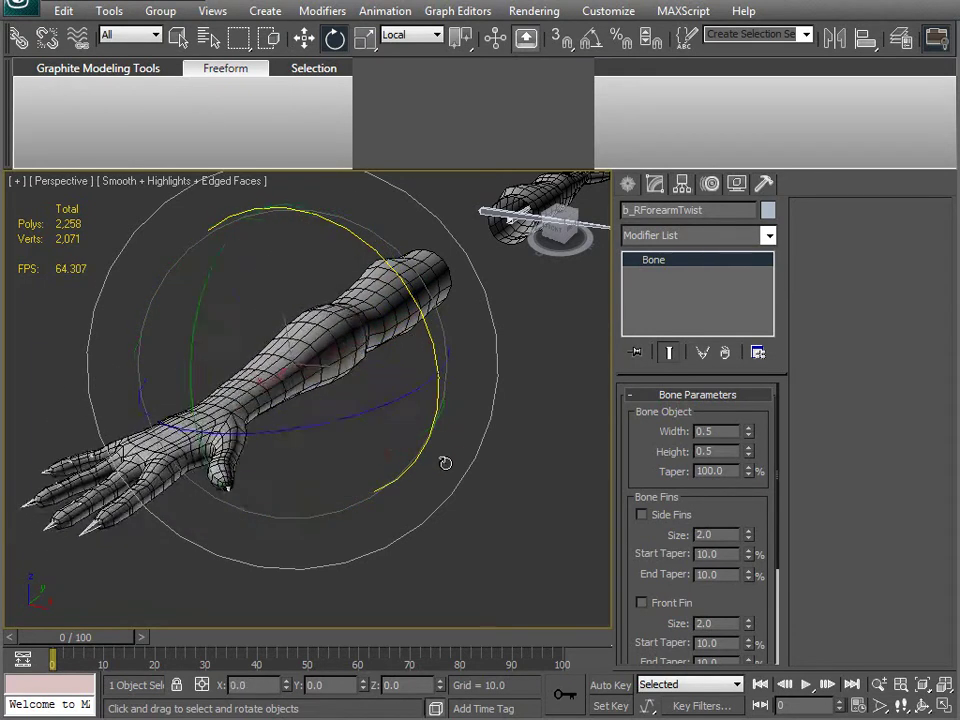
{"action": "key", "text": "ctrl+z"}
{"action": "left_click", "coordinate": [384, 11]}
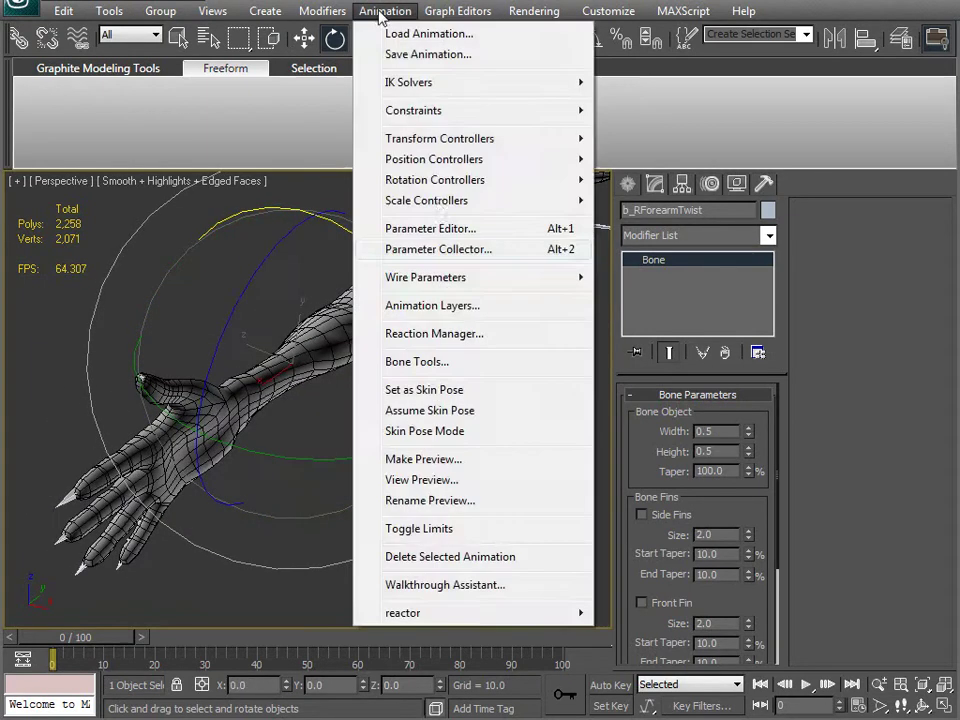
{"action": "left_click", "coordinate": [415, 412]}
Select the two bones at the elbow and test rotating them to check the elbow deformation
{"action": "middle_click_drag", "start_coordinate": [469, 452], "coordinate": [317, 494], "text": "alt"}
{"action": "left_click", "coordinate": [585, 402]}
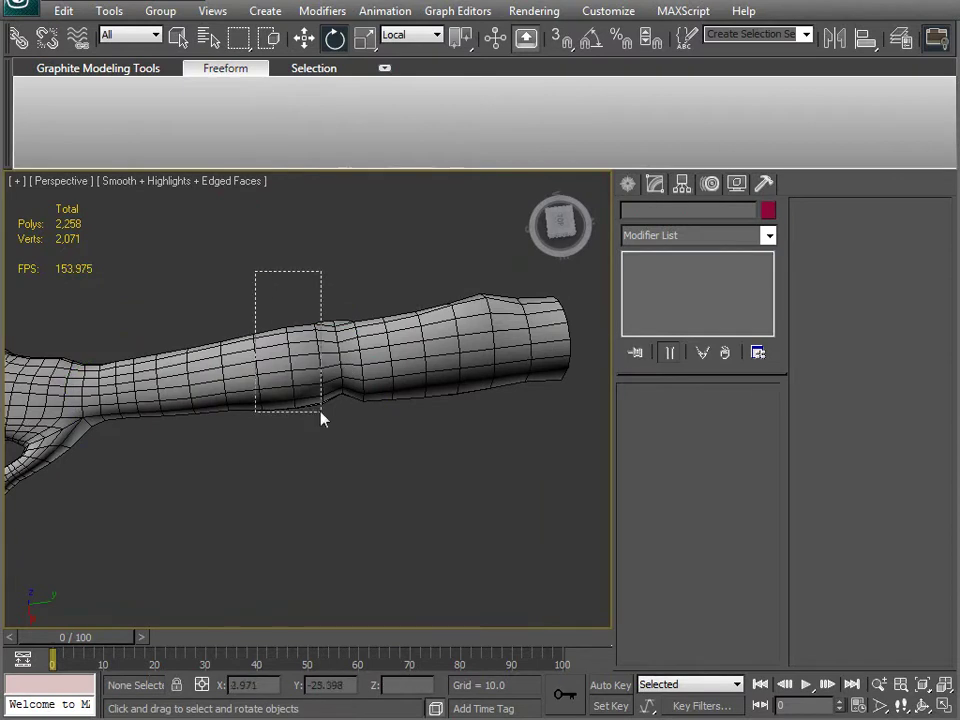
{"action": "left_click_drag", "start_coordinate": [345, 478], "coordinate": [346, 480]}
{"action": "left_click_drag", "start_coordinate": [445, 266], "coordinate": [445, 266], "text": "alt"}
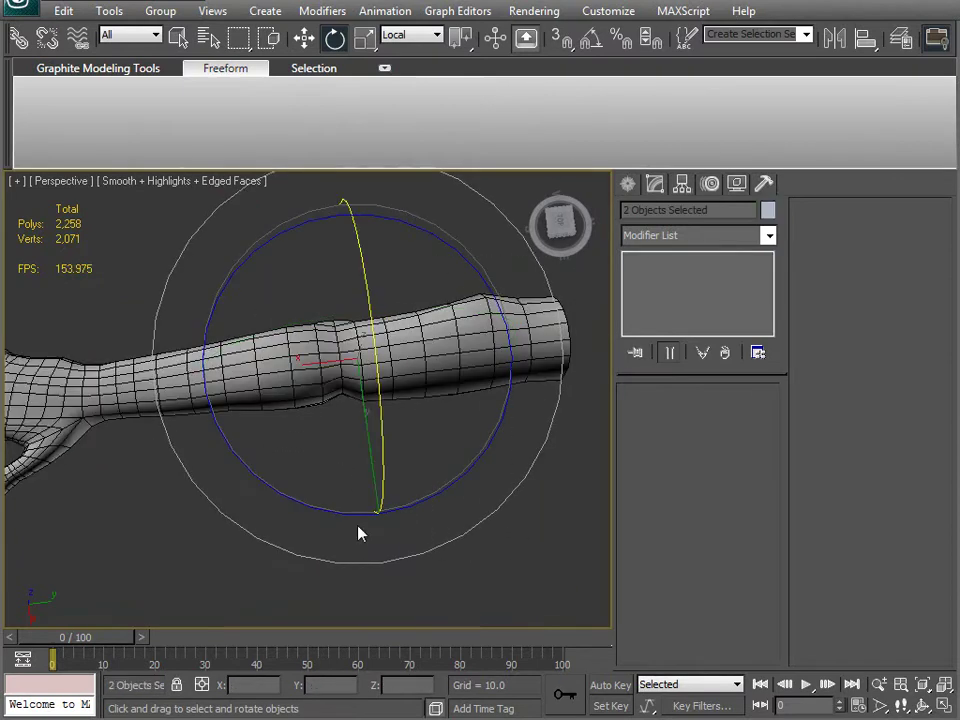
{"action": "left_click_drag", "start_coordinate": [339, 514], "coordinate": [336, 480]}
{"action": "middle_click_drag", "start_coordinate": [336, 480], "coordinate": [377, 437]}
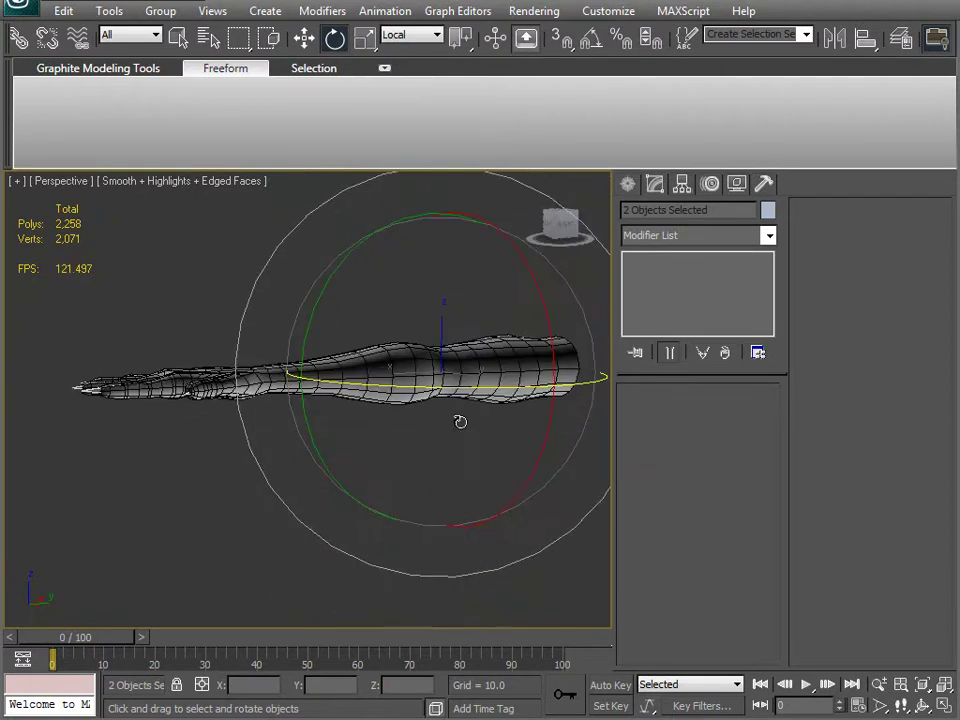
Show the bones in wireframe and select b_RWrist together with all its child hand bones
{"action": "middle_click_drag", "start_coordinate": [609, 463], "coordinate": [339, 491], "text": "alt"}
{"action": "key", "text": "F3"}
{"action": "scroll", "coordinate": [355, 447], "scroll_direction": "up", "scroll_amount": 4}
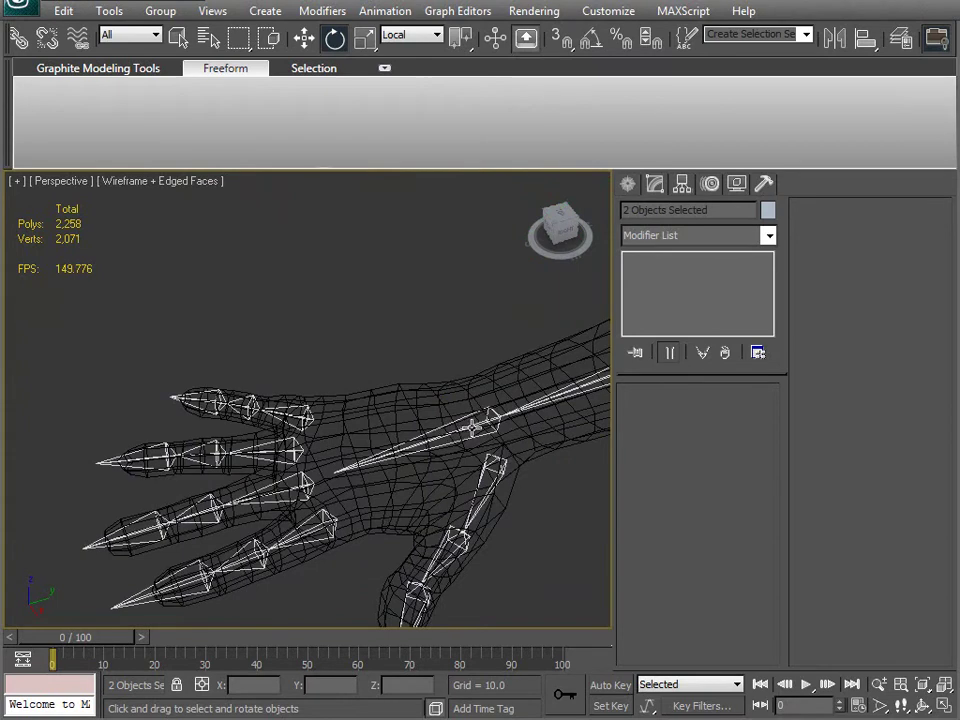
{"action": "left_click", "coordinate": [472, 428]}
{"action": "left_click", "coordinate": [473, 427]}
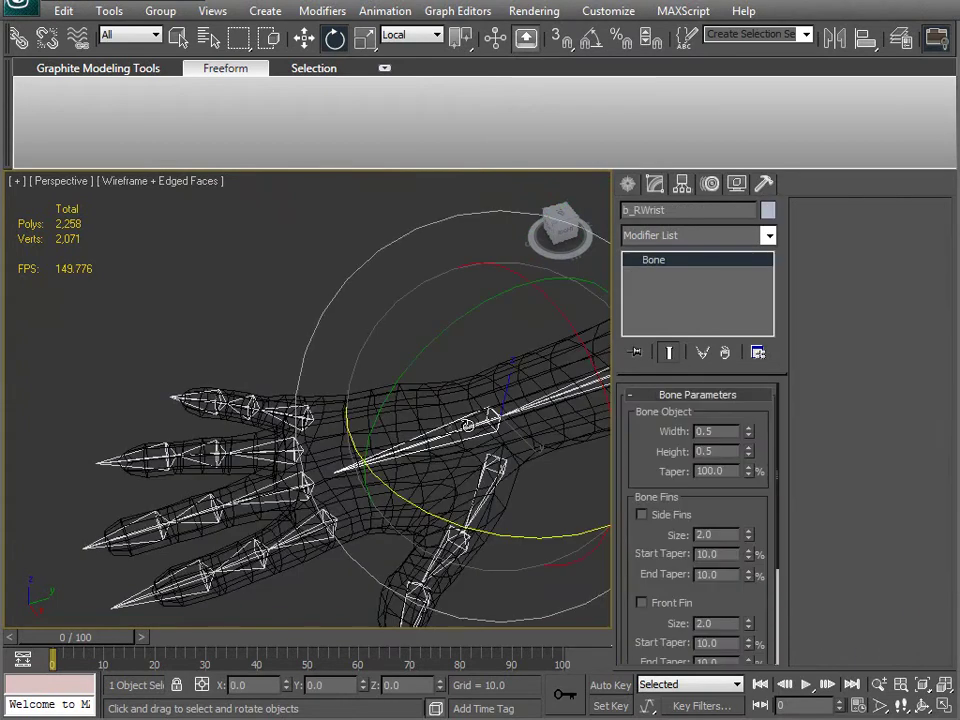
{"action": "double_click", "coordinate": [468, 426]}
{"action": "middle_click_drag", "start_coordinate": [468, 426], "coordinate": [321, 414], "text": "alt"}
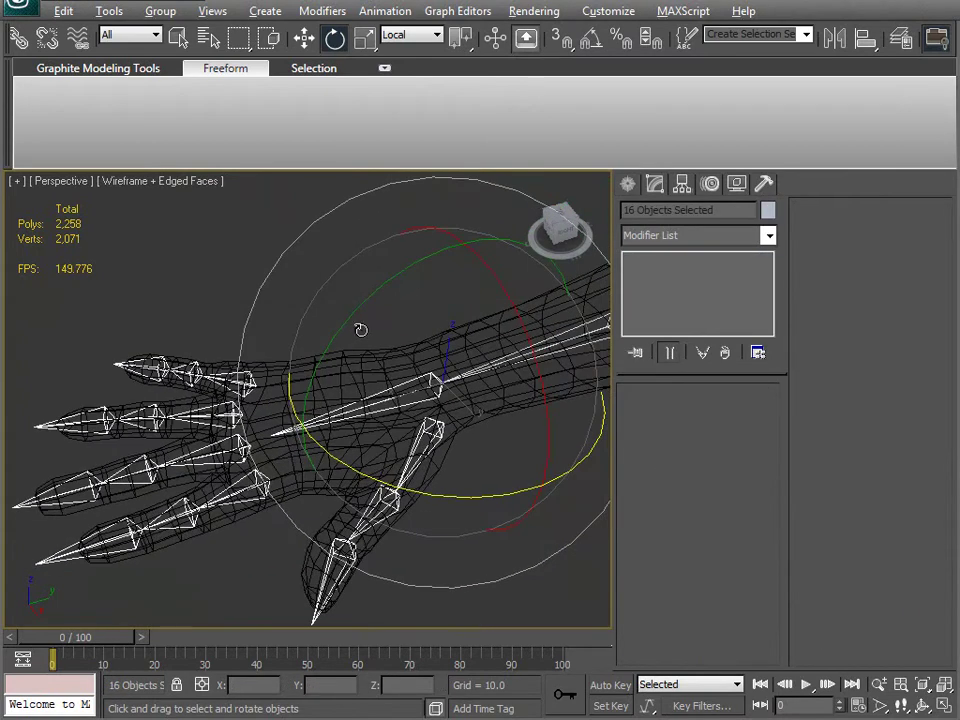
Reduce the selection to the 12 finger bones, excluding wrist and thumb, and curl them into a fist about 77 degrees on local Y
{"action": "middle_click_drag", "start_coordinate": [388, 380], "coordinate": [321, 300], "text": "alt"}
{"action": "left_click_drag", "start_coordinate": [336, 285], "coordinate": [272, 259]}
{"action": "key", "text": "ctrl+z"}
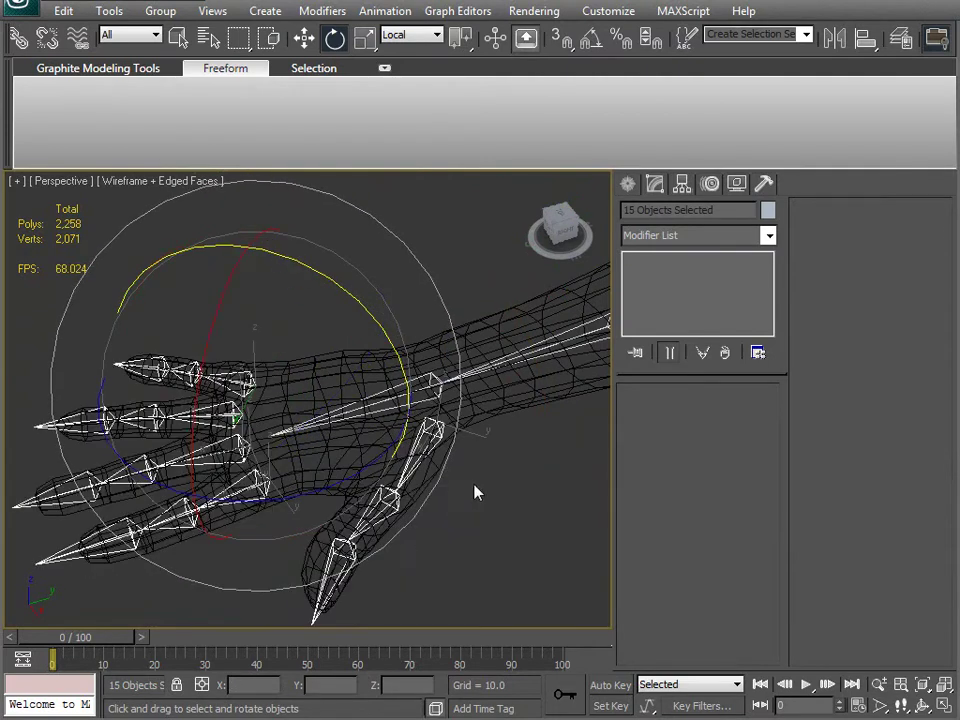
{"action": "key", "text": "F3"}
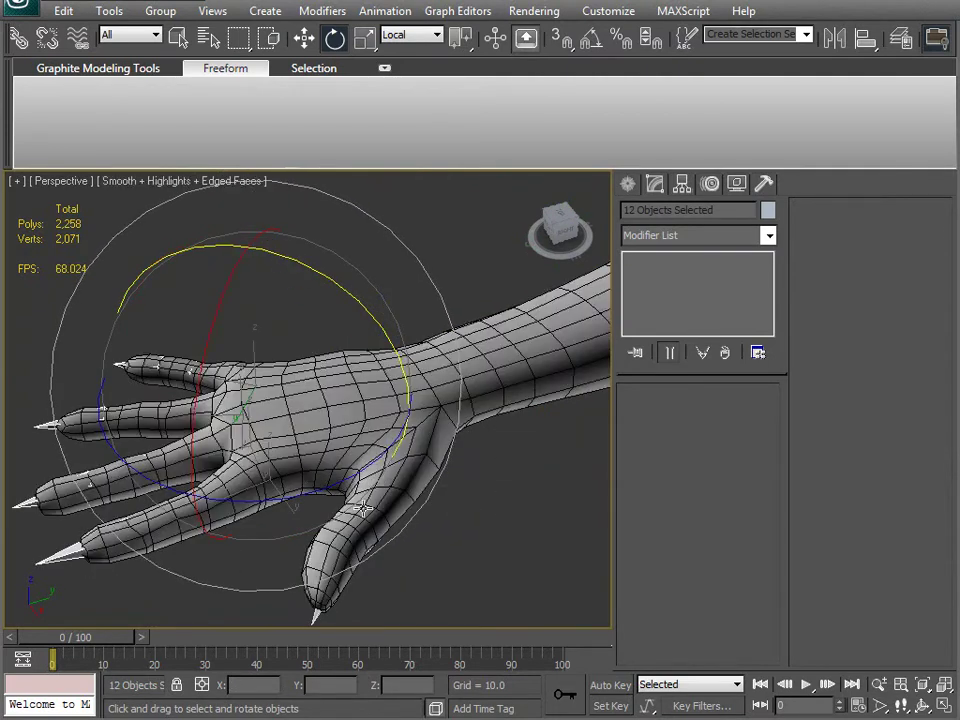
{"action": "middle_click_drag", "start_coordinate": [377, 462], "coordinate": [390, 344], "text": "alt"}
{"action": "left_click_drag", "start_coordinate": [372, 330], "coordinate": [270, 292]}
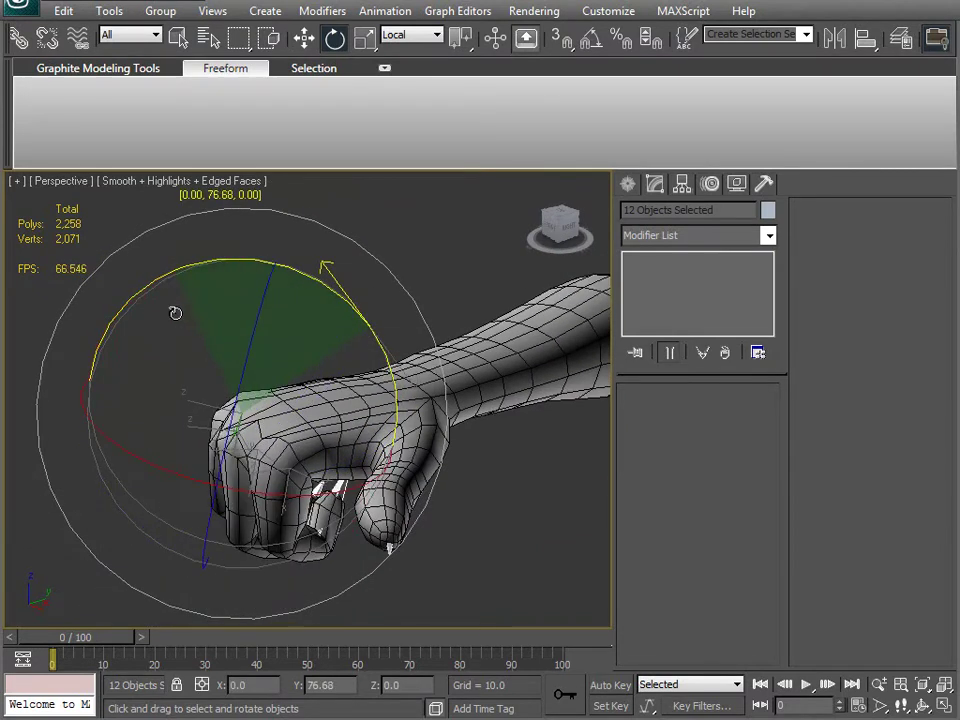
Select the b_RThumb1 bone and rotate the thumb in toward the curled fingers
{"action": "middle_click_drag", "start_coordinate": [194, 341], "coordinate": [366, 440], "text": "alt"}
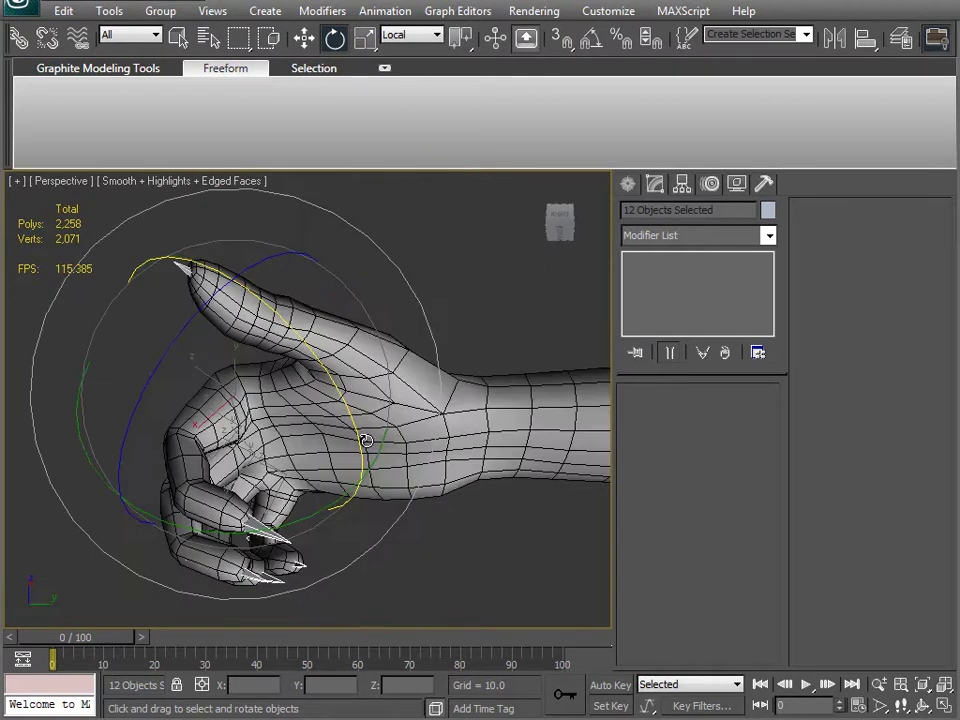
{"action": "key", "text": "F3"}
{"action": "left_click", "coordinate": [406, 380]}
{"action": "key", "text": "F3"}
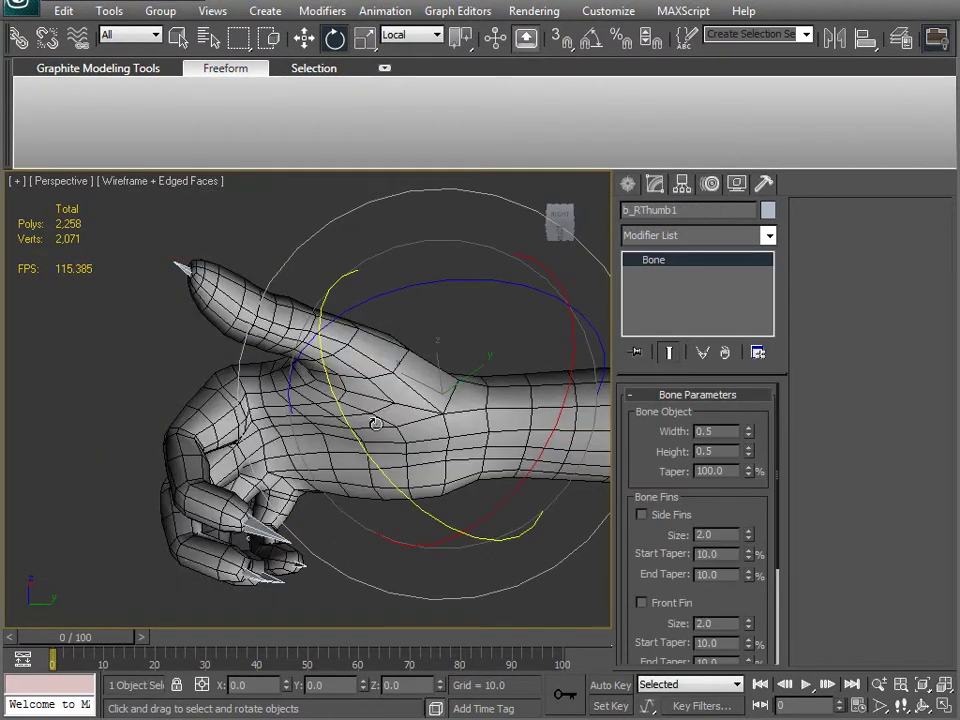
{"action": "left_click_drag", "start_coordinate": [357, 444], "coordinate": [308, 563]}
Test rotating the right forefinger's bones to check its deformation, turning b_RFore1 about -11 degrees on local Y
{"action": "left_click", "coordinate": [221, 512]}
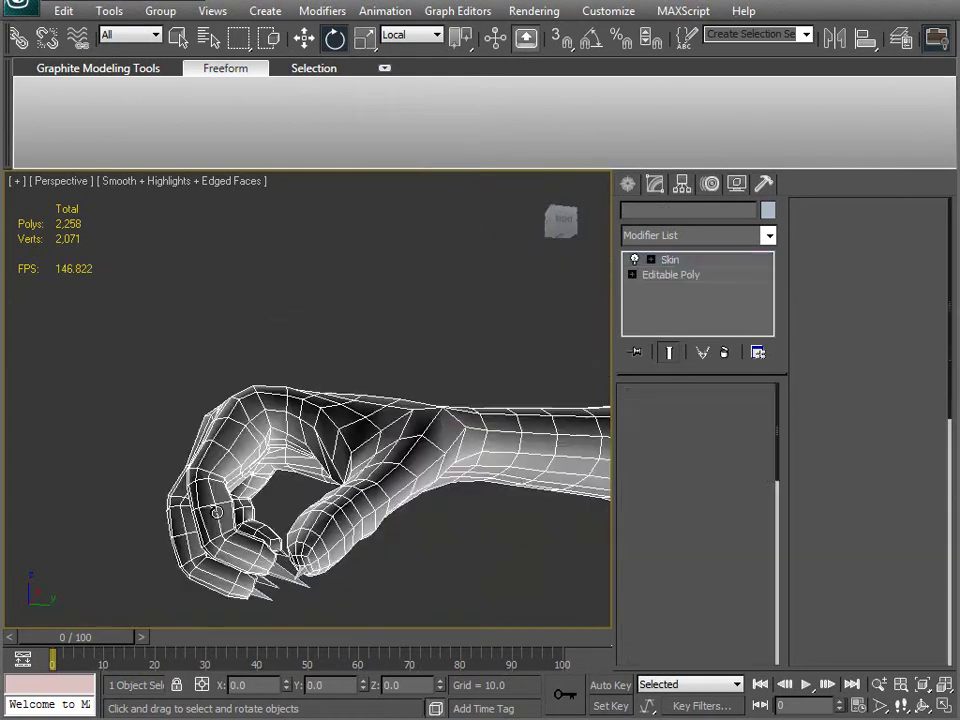
{"action": "left_click", "coordinate": [209, 511]}
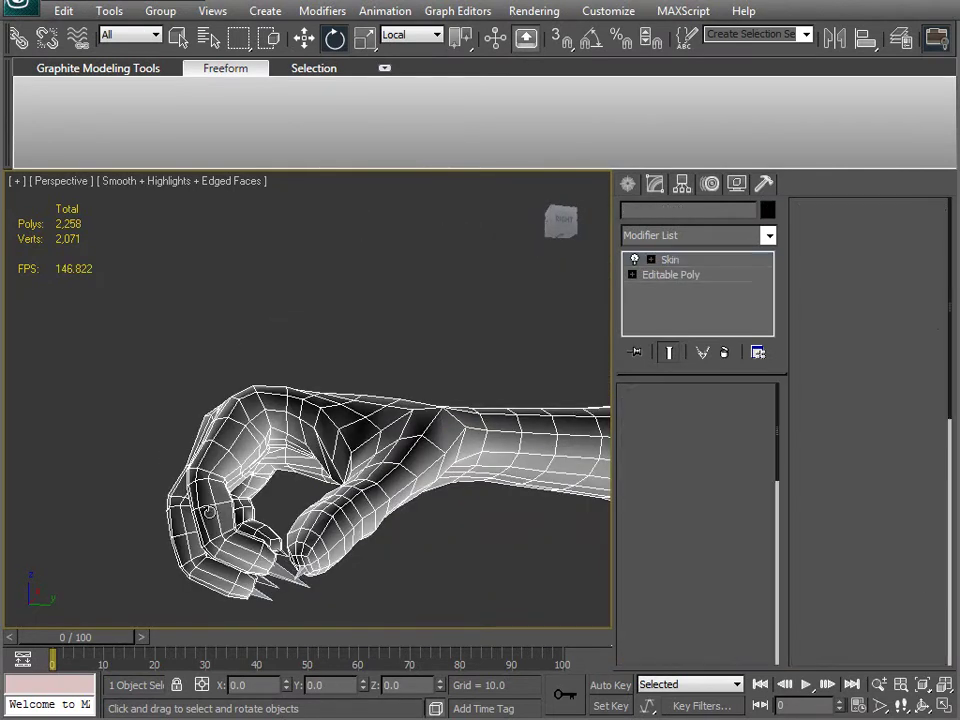
{"action": "left_click_drag", "start_coordinate": [94, 604], "coordinate": [68, 566]}
{"action": "left_click", "coordinate": [234, 439]}
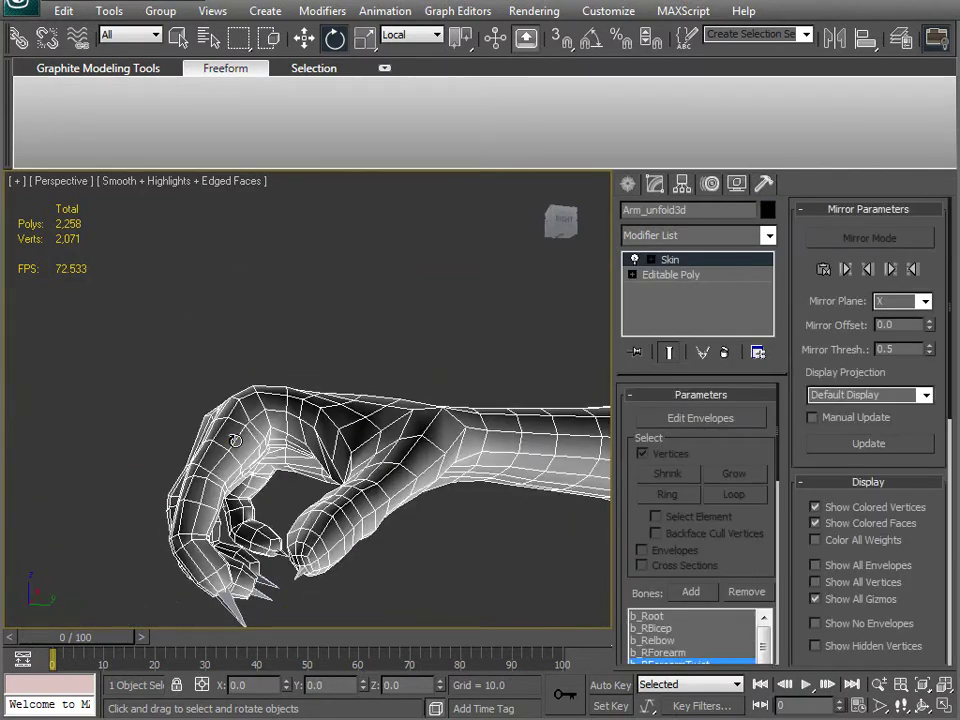
{"action": "left_click", "coordinate": [234, 437]}
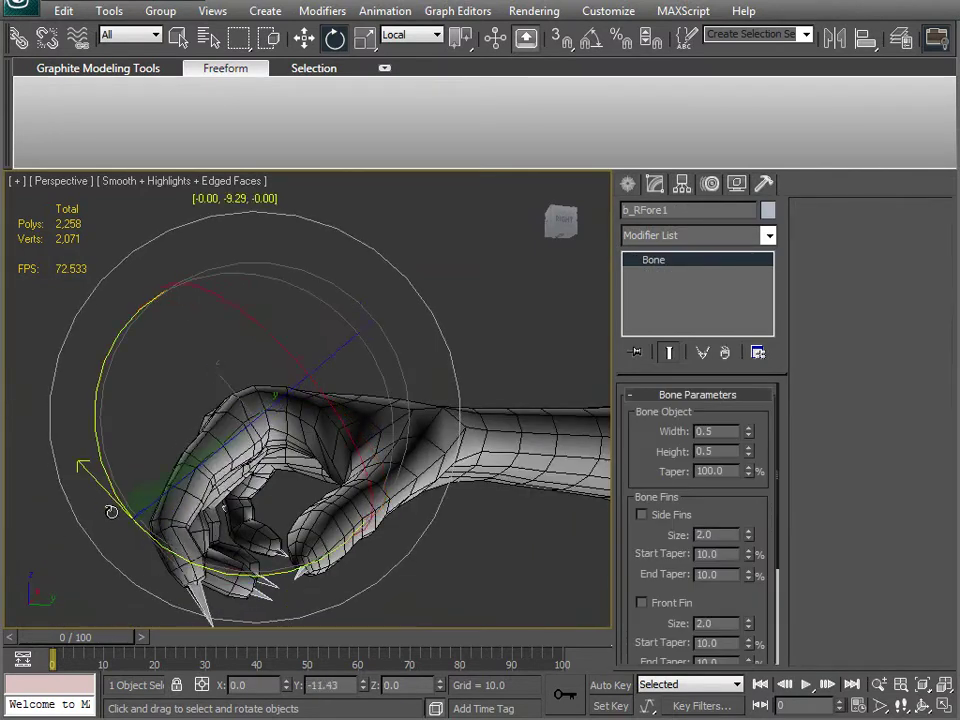
{"action": "middle_click_drag", "start_coordinate": [59, 478], "coordinate": [256, 523], "text": "alt"}
Select b_RPinky1 and test rotating it about 19 degrees on its local Z axis
{"action": "left_click", "coordinate": [256, 523]}
{"action": "left_click", "coordinate": [257, 527]}
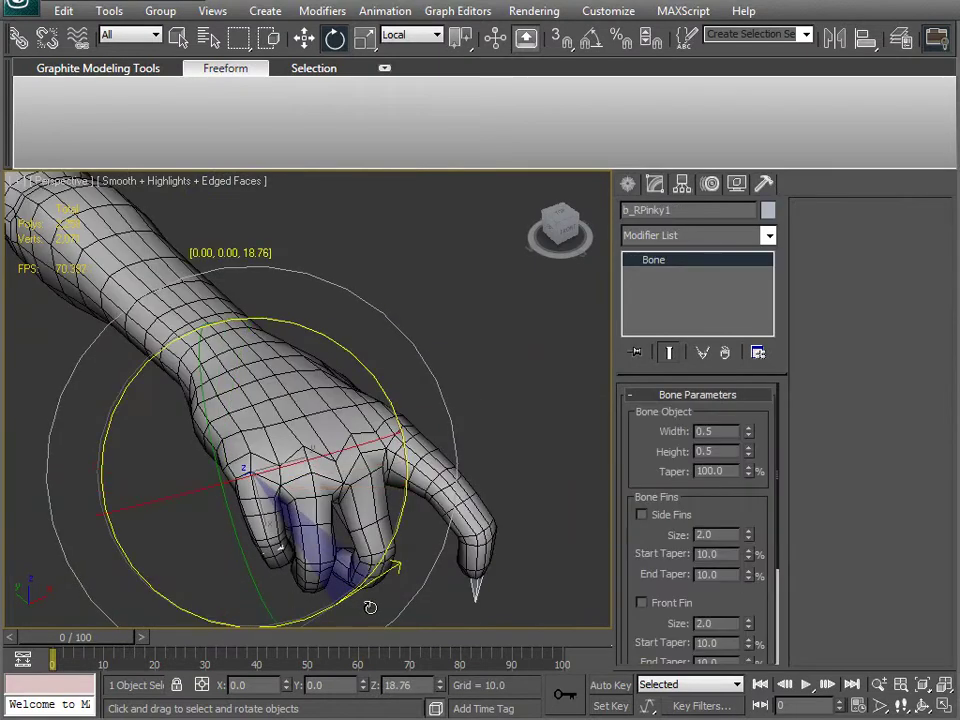
{"action": "middle_click_drag", "start_coordinate": [370, 609], "coordinate": [274, 485], "text": "alt"}
{"action": "scroll", "coordinate": [290, 457], "scroll_direction": "down", "scroll_amount": 5}
{"action": "middle_click_drag", "start_coordinate": [394, 498], "coordinate": [324, 496]}
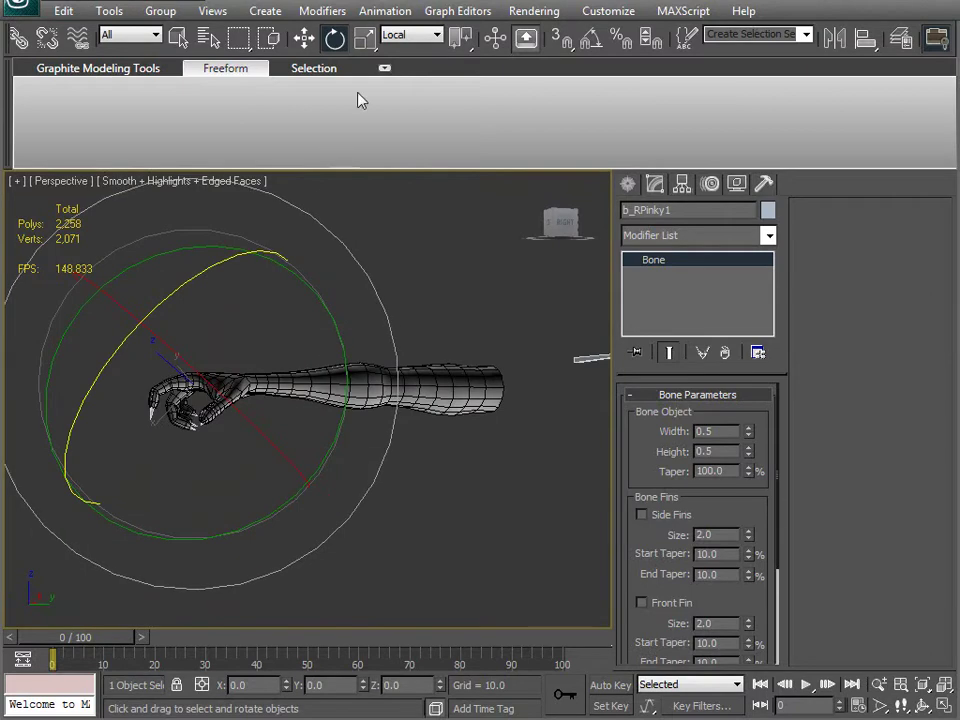
Select b_Root with its whole bone hierarchy and return all bones to the skin pose
{"action": "left_click", "coordinate": [604, 351]}
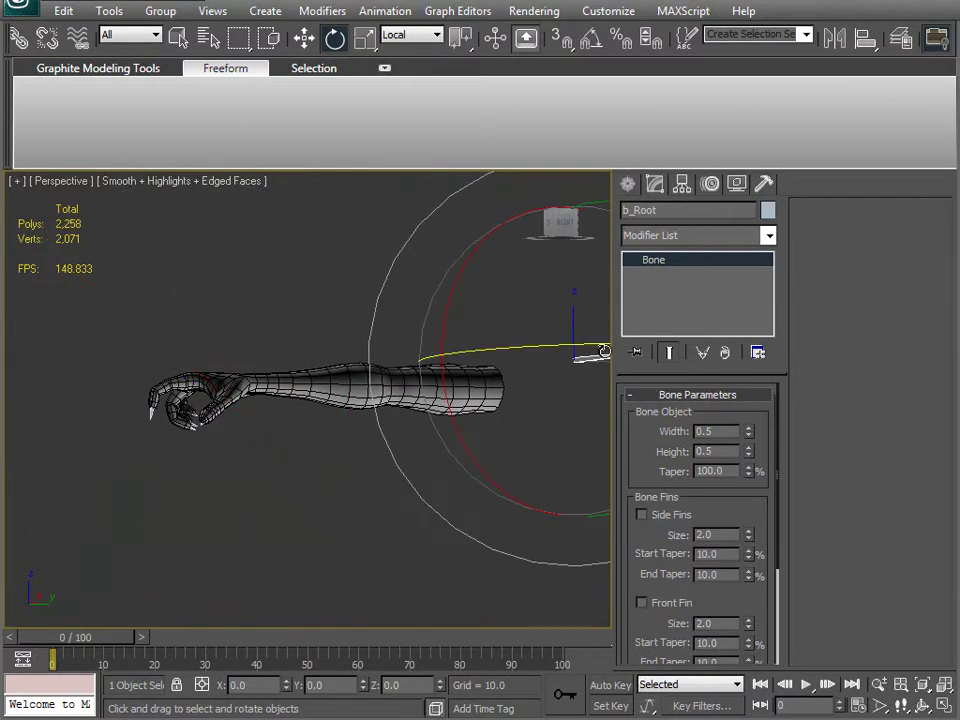
{"action": "double_click", "coordinate": [604, 351]}
{"action": "left_click", "coordinate": [385, 11]}
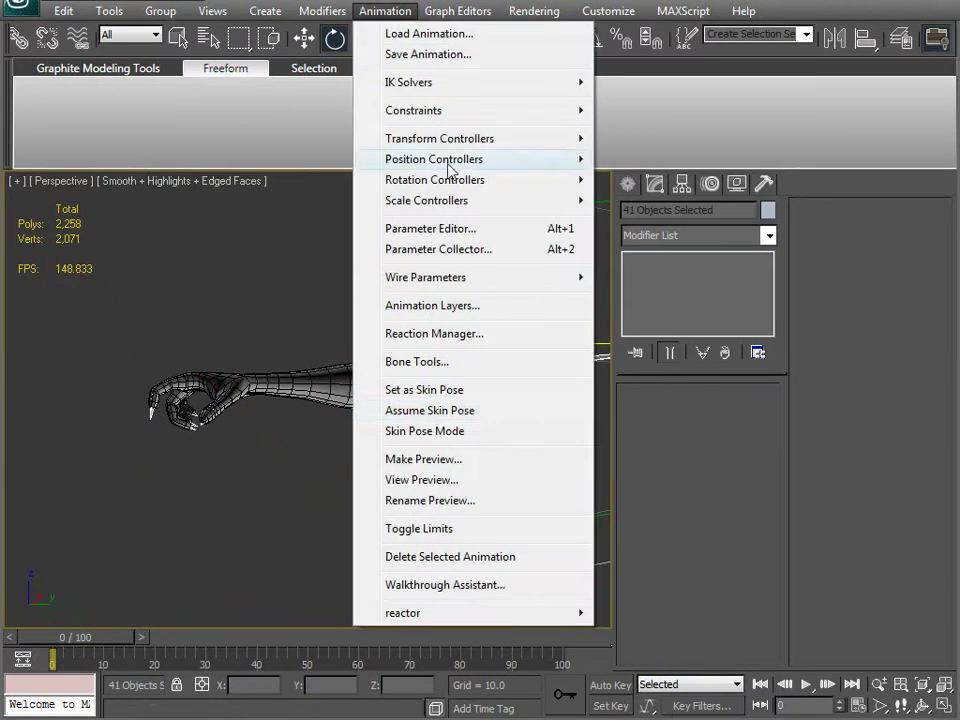
{"action": "left_click", "coordinate": [450, 415]}
Select the arm mesh Arm_unfold3d and turn on Mirror Mode in its Skin modifier
{"action": "middle_click_drag", "start_coordinate": [422, 431], "coordinate": [296, 530]}
{"action": "scroll", "coordinate": [264, 446], "scroll_direction": "down", "scroll_amount": 3}
{"action": "middle_click_drag", "start_coordinate": [325, 457], "coordinate": [348, 398]}
{"action": "scroll", "coordinate": [279, 525], "scroll_direction": "up", "scroll_amount": 3}
{"action": "left_click", "coordinate": [233, 347]}
{"action": "middle_click_drag", "start_coordinate": [270, 429], "coordinate": [255, 510], "text": "alt"}
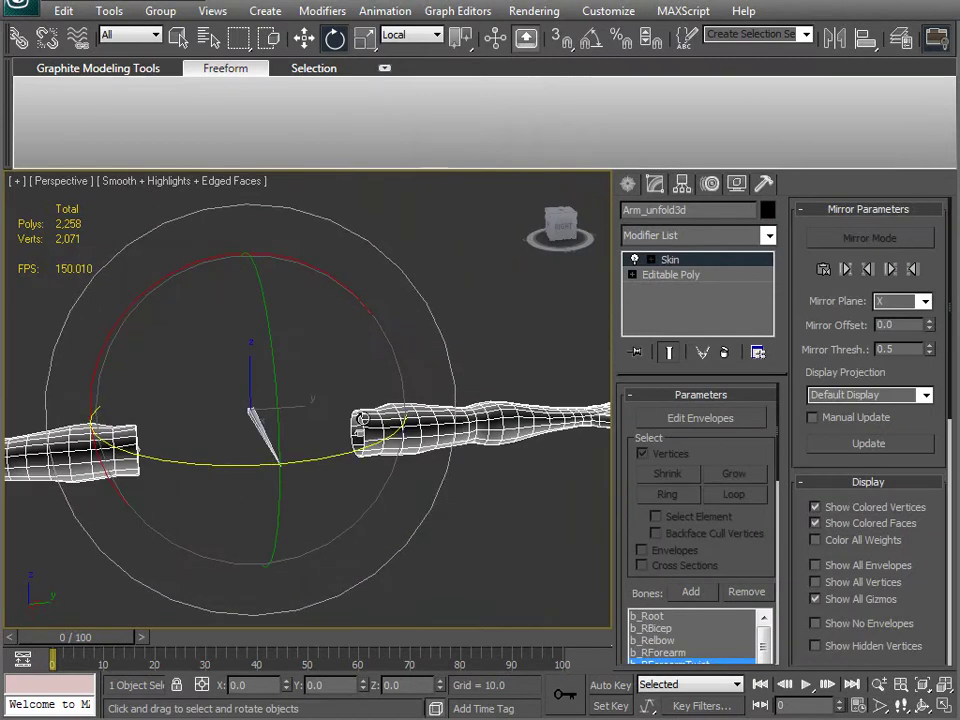
{"action": "left_click", "coordinate": [670, 260]}
{"action": "left_click", "coordinate": [886, 243]}
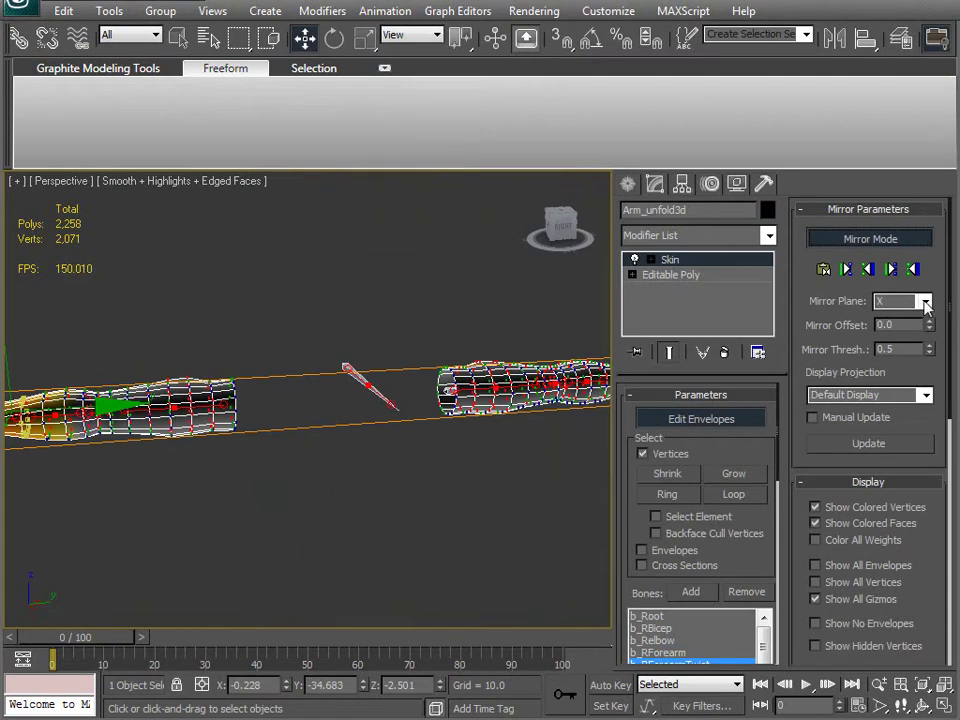
Set the Skin mirror plane to Y so that the two arms mirror each other
{"action": "middle_click_drag", "start_coordinate": [588, 478], "coordinate": [451, 503], "text": "alt"}
{"action": "middle_click_drag", "start_coordinate": [218, 411], "coordinate": [422, 394]}
{"action": "scroll", "coordinate": [295, 397], "scroll_direction": "up", "scroll_amount": 5}
{"action": "middle_click_drag", "start_coordinate": [295, 404], "coordinate": [360, 528]}
{"action": "middle_click_drag", "start_coordinate": [475, 455], "coordinate": [300, 300], "text": "alt"}
{"action": "middle_click_drag", "start_coordinate": [550, 440], "coordinate": [397, 356]}
{"action": "scroll", "coordinate": [392, 553], "scroll_direction": "up", "scroll_amount": 5}
{"action": "scroll", "coordinate": [396, 357], "scroll_direction": "down", "scroll_amount": 5}
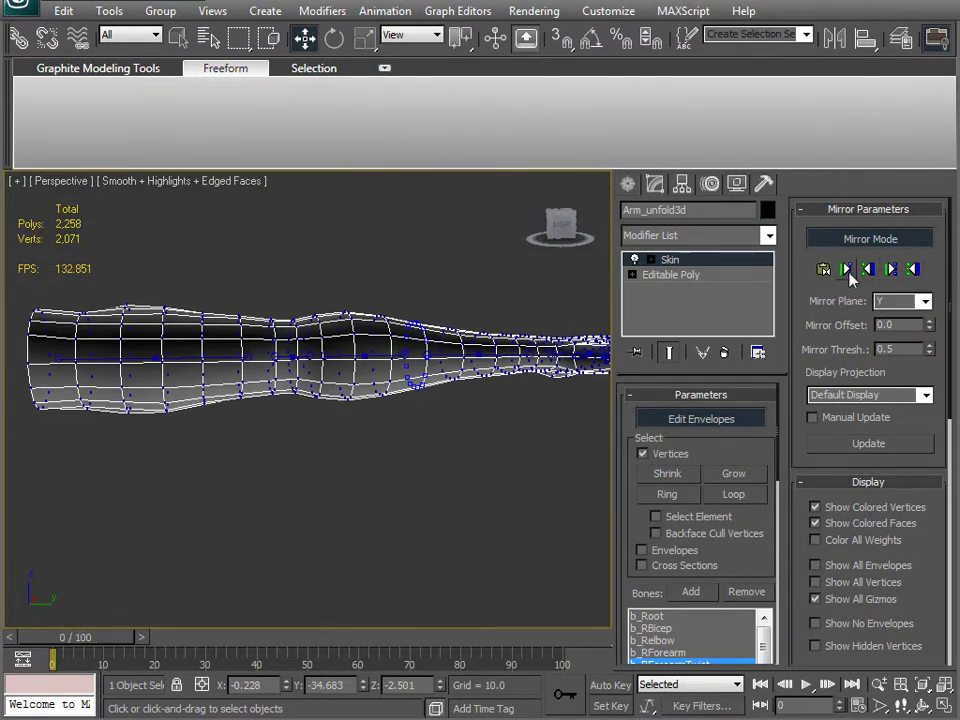
Paste the green side's bone and vertex weights onto the blue side, and leave Mirror Mode and envelope editing
{"action": "middle_click_drag", "start_coordinate": [208, 431], "coordinate": [531, 427]}
{"action": "scroll", "coordinate": [234, 444], "scroll_direction": "down", "scroll_amount": 3}
{"action": "middle_click_drag", "start_coordinate": [234, 444], "coordinate": [560, 401]}
{"action": "scroll", "coordinate": [431, 422], "scroll_direction": "up", "scroll_amount": 3}
{"action": "middle_click_drag", "start_coordinate": [229, 286], "coordinate": [158, 357]}
{"action": "mouse_move", "coordinate": [345, 390]}
{"action": "middle_mouse_down"}
{"action": "mouse_move", "coordinate": [242, 396]}
{"action": "mouse_move", "coordinate": [356, 376]}
{"action": "middle_mouse_up"}
{"action": "middle_click_drag", "start_coordinate": [178, 343], "coordinate": [290, 470], "text": "alt"}
{"action": "middle_click_drag", "start_coordinate": [483, 430], "coordinate": [66, 414]}
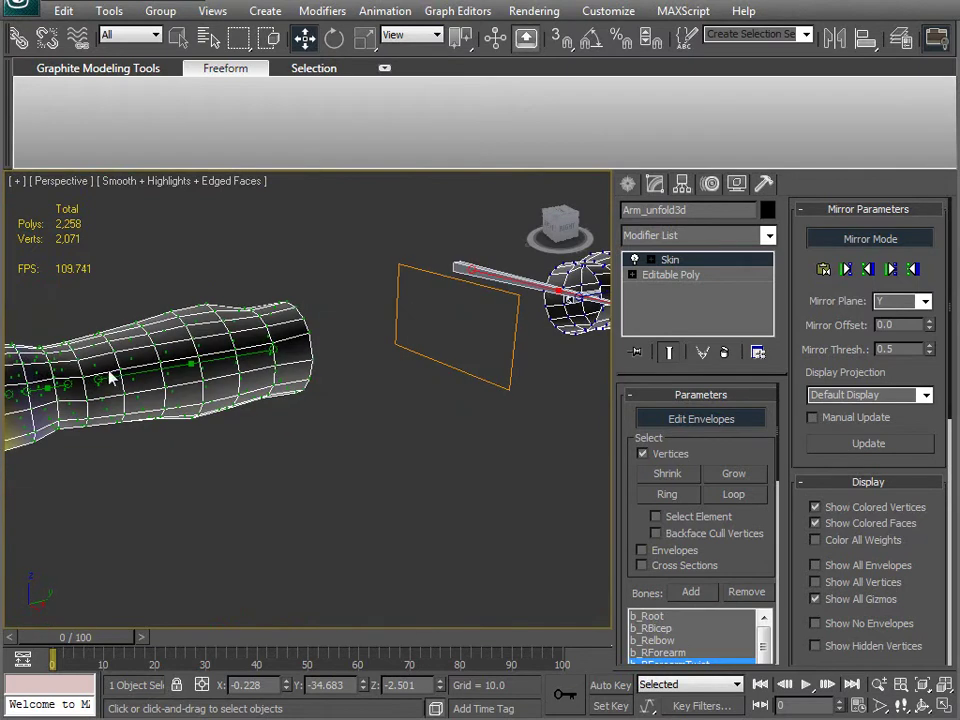
{"action": "middle_click_drag", "start_coordinate": [606, 313], "coordinate": [519, 343]}
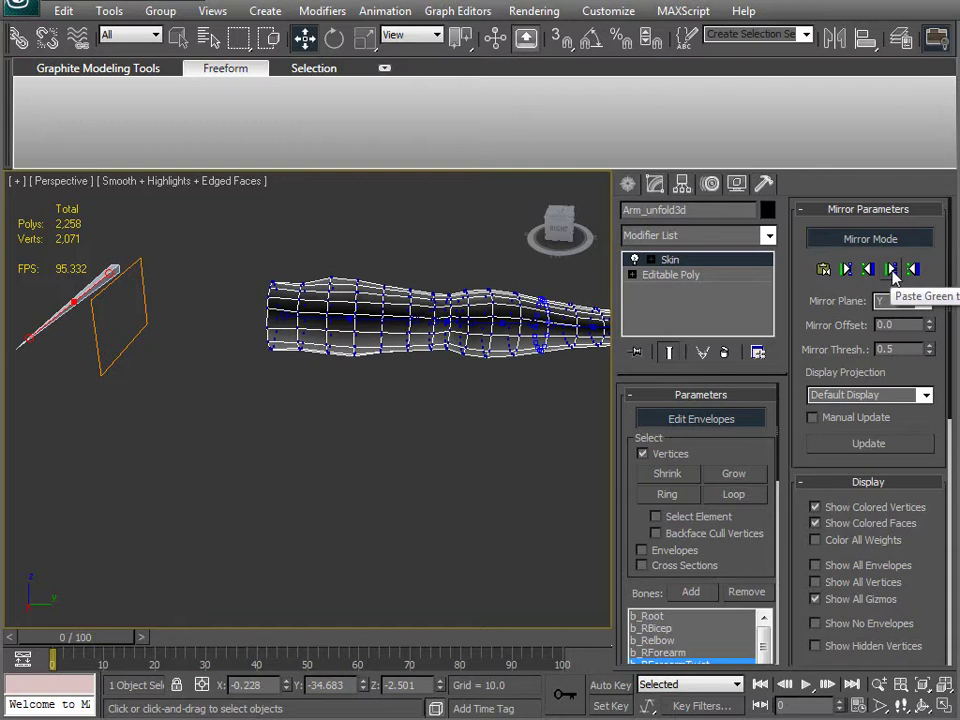
{"action": "middle_click_drag", "start_coordinate": [315, 370], "coordinate": [373, 397]}
{"action": "left_click", "coordinate": [849, 241]}
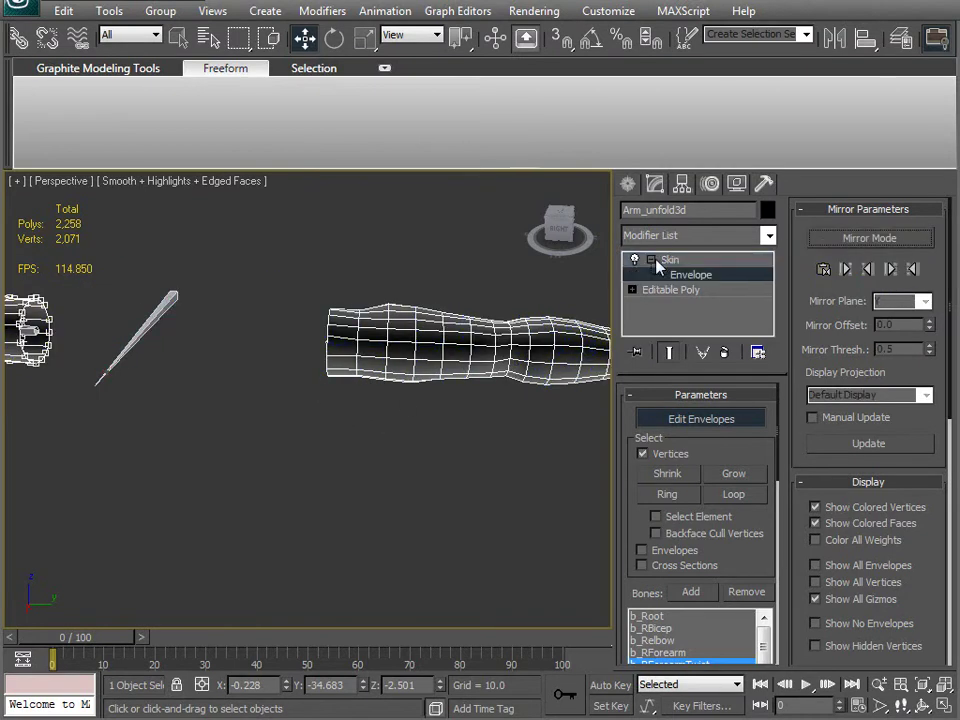
{"action": "left_click", "coordinate": [681, 264]}
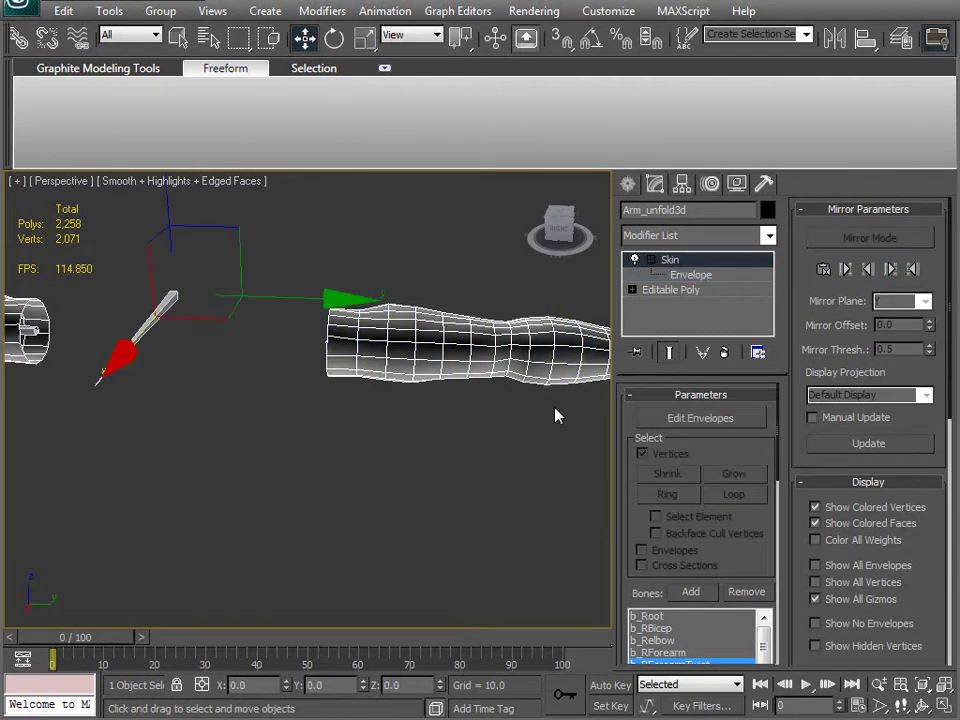
Show the bones in wireframe and select b_LWrist together with all its child hand bones
{"action": "left_click", "coordinate": [379, 454]}
{"action": "middle_click_drag", "start_coordinate": [379, 453], "coordinate": [351, 455]}
{"action": "key", "text": "F3"}
{"action": "middle_click_drag", "start_coordinate": [460, 476], "coordinate": [222, 448]}
{"action": "middle_click_drag", "start_coordinate": [440, 418], "coordinate": [325, 440]}
{"action": "scroll", "coordinate": [200, 440], "scroll_direction": "up", "scroll_amount": 2}
{"action": "mouse_move", "coordinate": [310, 375]}
{"action": "middle_mouse_down", "text": "alt"}
{"action": "mouse_move", "coordinate": [300, 422]}
{"action": "mouse_move", "coordinate": [318, 387]}
{"action": "middle_mouse_up", "text": "alt"}
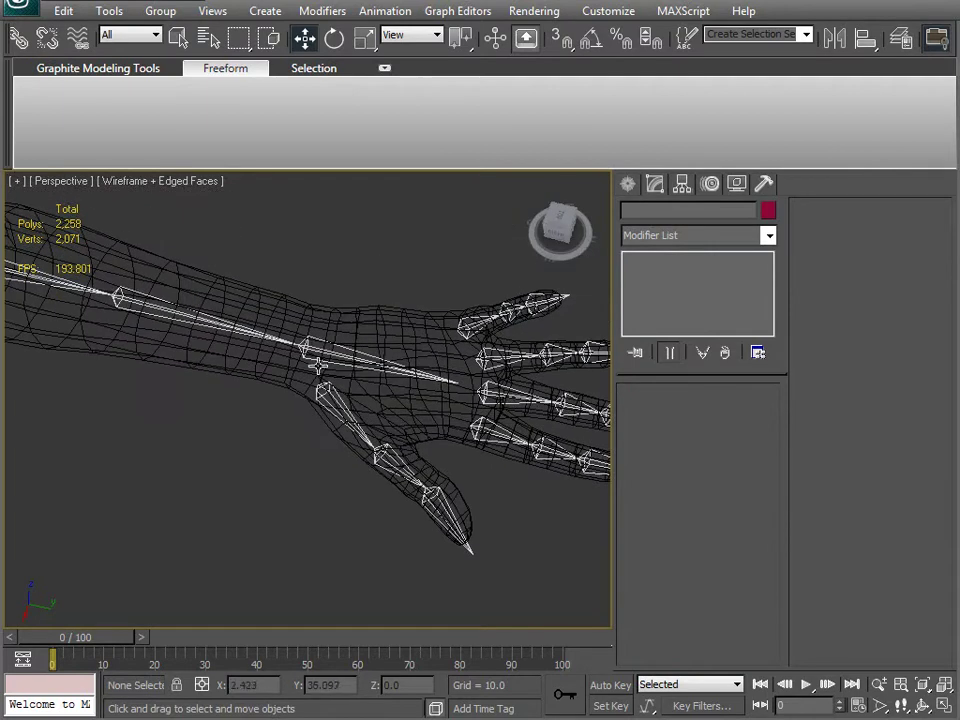
{"action": "left_click", "coordinate": [312, 347]}
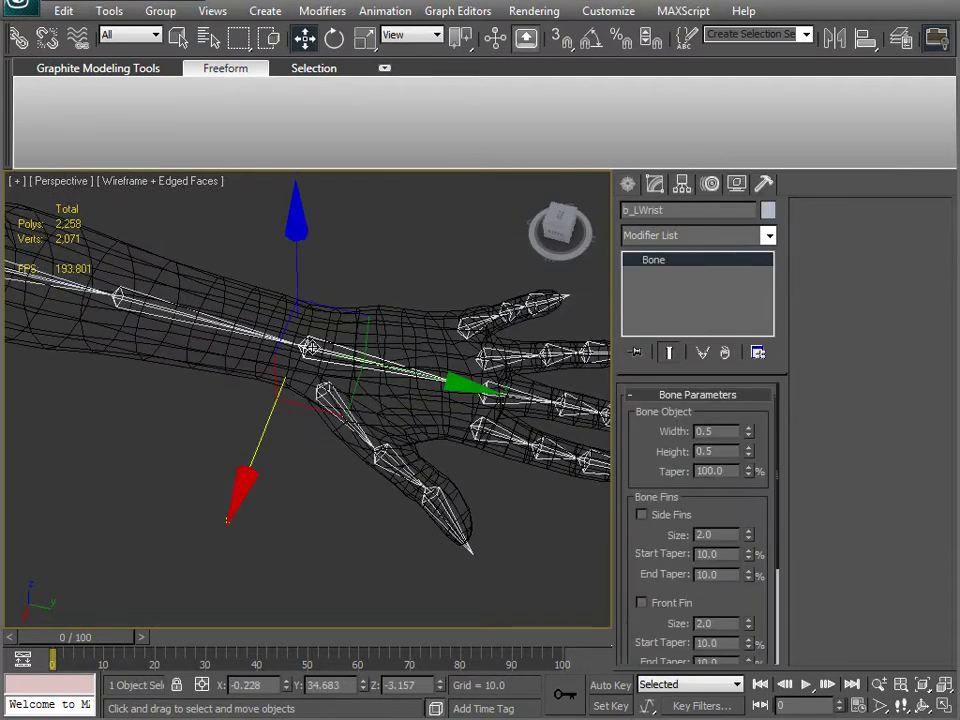
{"action": "double_click", "coordinate": [312, 347]}
Remove the wrist and thumb bones from the selection and test curling the left hand's finger bones
{"action": "middle_click_drag", "start_coordinate": [332, 385], "coordinate": [305, 322], "text": "alt"}
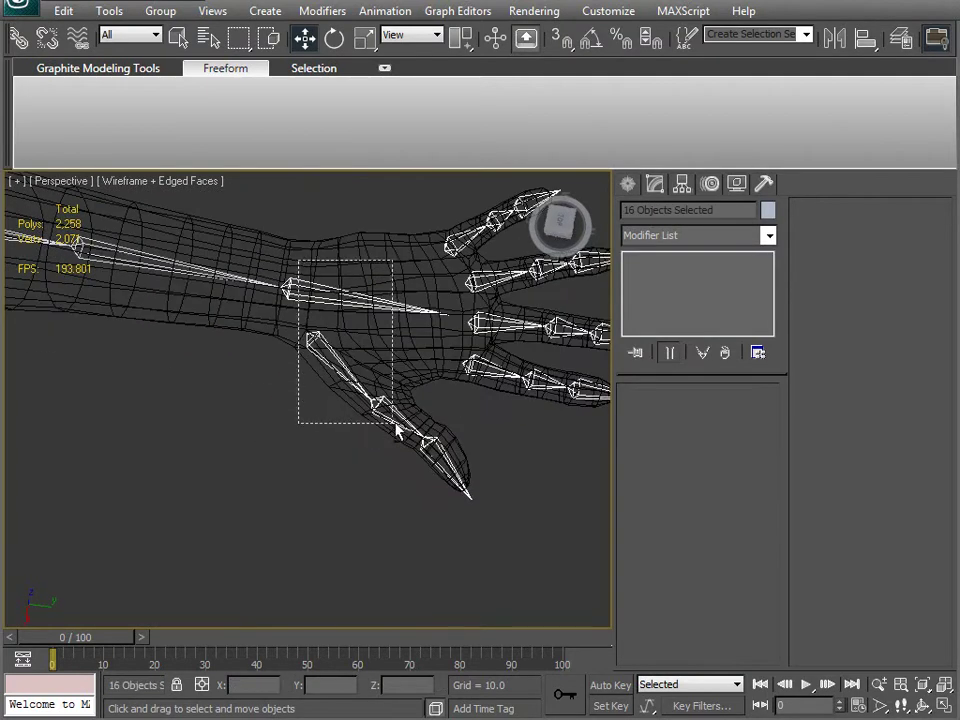
{"action": "middle_click_drag", "start_coordinate": [480, 480], "coordinate": [354, 491]}
{"action": "key", "text": "F3"}
{"action": "mouse_move", "coordinate": [424, 490]}
{"action": "middle_mouse_down", "text": "alt"}
{"action": "mouse_move", "coordinate": [398, 481]}
{"action": "mouse_move", "coordinate": [371, 439]}
{"action": "mouse_move", "coordinate": [301, 379]}
{"action": "middle_mouse_up", "text": "alt"}
{"action": "key", "text": "e"}
{"action": "middle_click_drag", "start_coordinate": [351, 335], "coordinate": [499, 309], "text": "alt"}
{"action": "middle_click_drag", "start_coordinate": [473, 400], "coordinate": [377, 328]}
{"action": "left_click_drag", "start_coordinate": [449, 247], "coordinate": [480, 405]}
Select b_LThumb1 and test rotating the left thumb, including about 15 degrees on local Z
{"action": "mouse_move", "coordinate": [480, 405]}
{"action": "middle_mouse_down", "text": "alt"}
{"action": "mouse_move", "coordinate": [294, 444]}
{"action": "mouse_move", "coordinate": [195, 381]}
{"action": "mouse_move", "coordinate": [170, 338]}
{"action": "mouse_move", "coordinate": [231, 379]}
{"action": "mouse_move", "coordinate": [296, 396]}
{"action": "mouse_move", "coordinate": [330, 439]}
{"action": "mouse_move", "coordinate": [333, 541]}
{"action": "mouse_move", "coordinate": [536, 621]}
{"action": "mouse_move", "coordinate": [349, 467]}
{"action": "mouse_move", "coordinate": [420, 411]}
{"action": "mouse_move", "coordinate": [344, 428]}
{"action": "mouse_move", "coordinate": [428, 472]}
{"action": "middle_mouse_up", "text": "alt"}
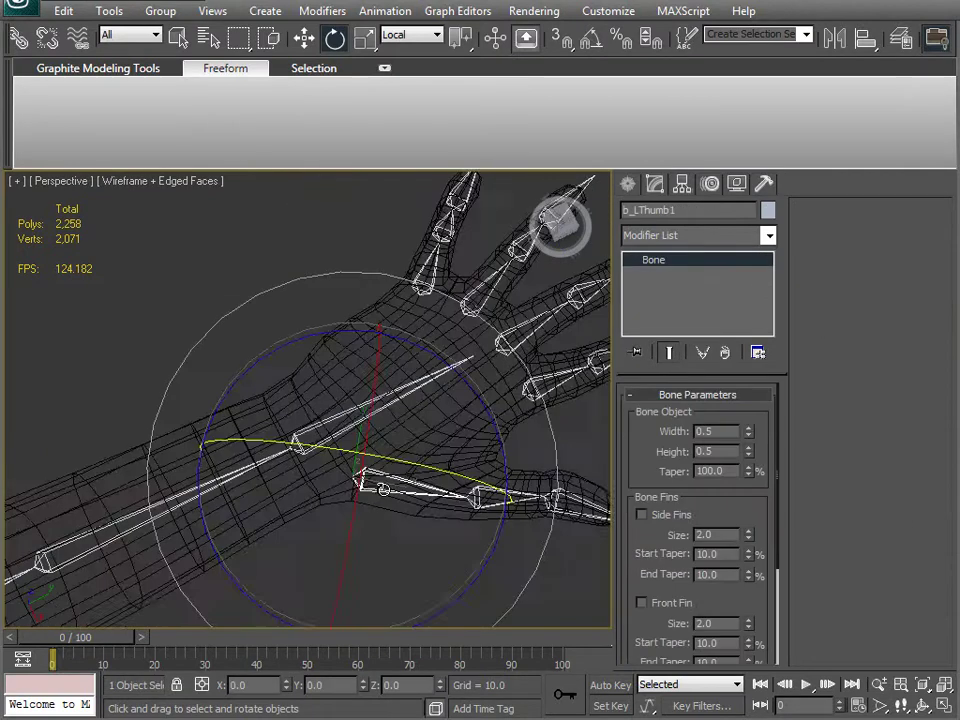
{"action": "mouse_move", "coordinate": [375, 551]}
{"action": "middle_mouse_down", "text": "alt"}
{"action": "mouse_move", "coordinate": [341, 537]}
{"action": "mouse_move", "coordinate": [281, 422]}
{"action": "middle_mouse_up", "text": "alt"}
{"action": "left_click_drag", "start_coordinate": [257, 307], "coordinate": [276, 367]}
{"action": "middle_click_drag", "start_coordinate": [395, 458], "coordinate": [342, 510], "text": "alt"}
{"action": "left_click_drag", "start_coordinate": [343, 466], "coordinate": [368, 472]}
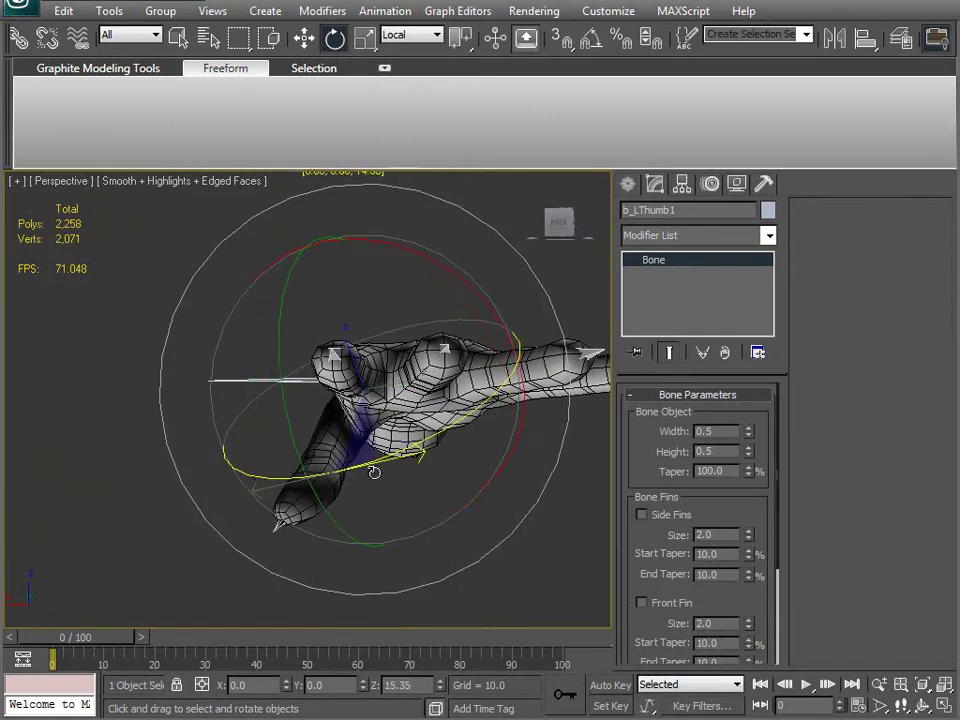
{"action": "middle_click_drag", "start_coordinate": [372, 474], "coordinate": [480, 514], "text": "alt"}
Go up from b_LFore3 to b_LFore1, test rotating the left forefinger, and undo the rotation
{"action": "left_click", "coordinate": [545, 470]}
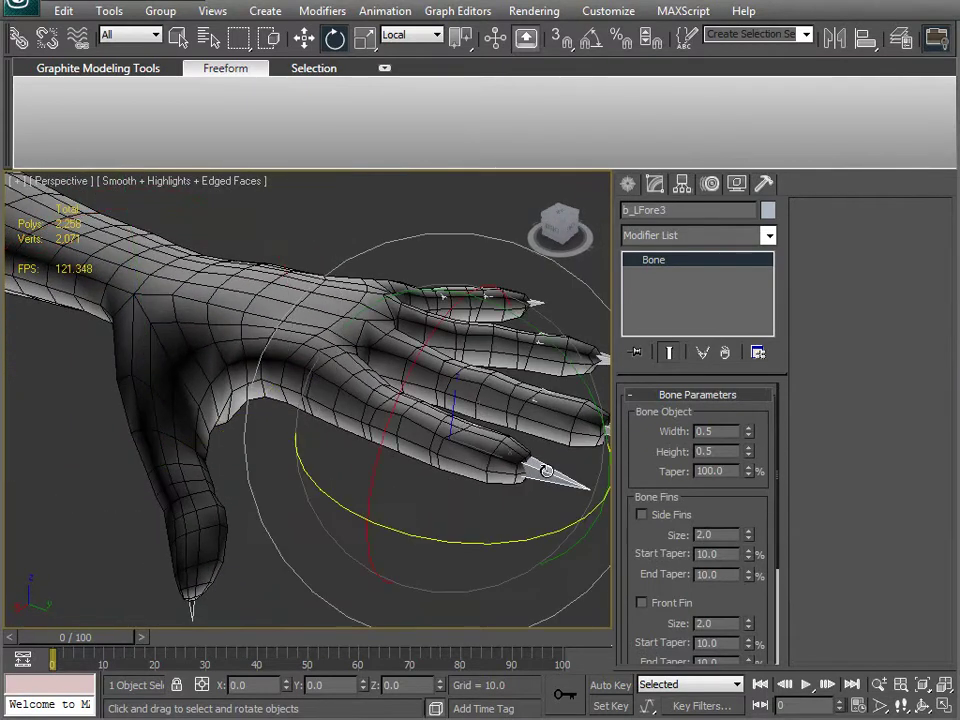
{"action": "key", "text": "Page_Up"}
{"action": "key", "text": "Page_Up"}
{"action": "left_click_drag", "start_coordinate": [407, 303], "coordinate": [439, 438]}
{"action": "key", "text": "ctrl+z"}
Select only the two bones at the left elbow, without the mesh, and test bending the left arm
{"action": "middle_click_drag", "start_coordinate": [420, 495], "coordinate": [398, 450]}
{"action": "scroll", "coordinate": [394, 467], "scroll_direction": "down", "scroll_amount": 5}
{"action": "middle_click_drag", "start_coordinate": [186, 459], "coordinate": [510, 495]}
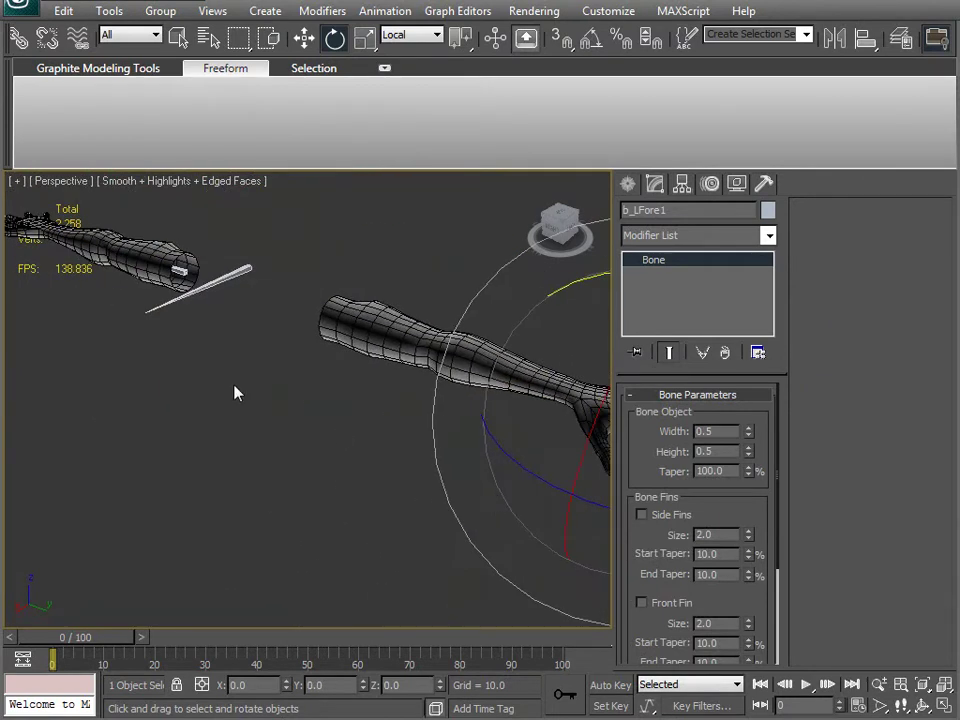
{"action": "middle_click_drag", "start_coordinate": [291, 429], "coordinate": [342, 497], "text": "alt"}
{"action": "key", "text": "F3"}
{"action": "left_click", "coordinate": [311, 521]}
{"action": "left_click_drag", "start_coordinate": [371, 381], "coordinate": [370, 388]}
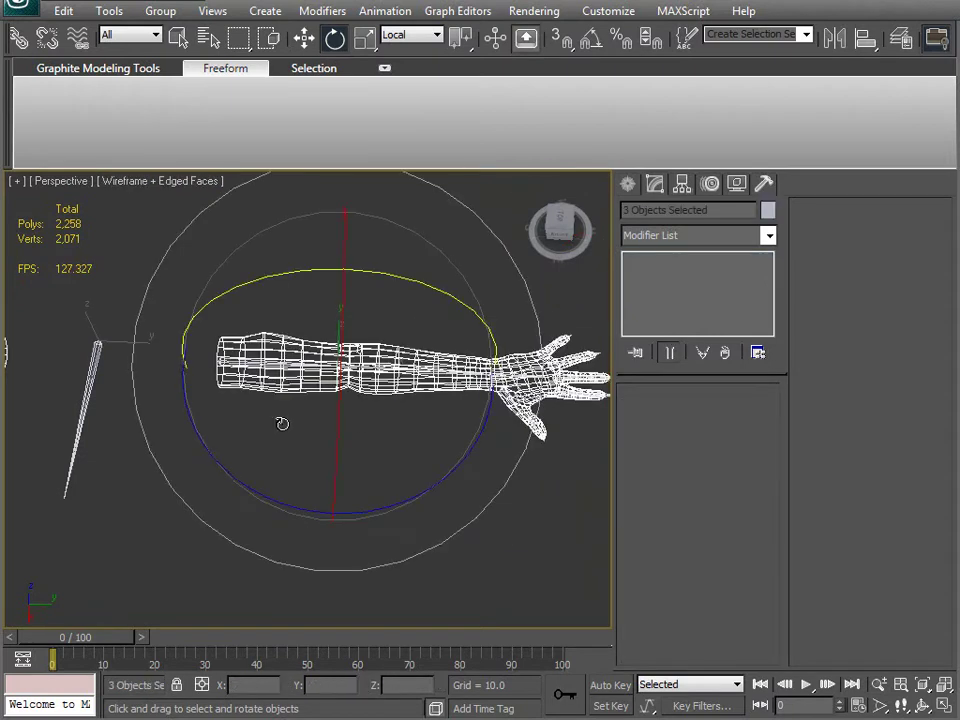
{"action": "left_click_drag", "start_coordinate": [198, 338], "coordinate": [222, 312], "text": "alt"}
{"action": "middle_click_drag", "start_coordinate": [337, 439], "coordinate": [329, 426]}
{"action": "key", "text": "F3"}
{"action": "left_click_drag", "start_coordinate": [418, 502], "coordinate": [274, 523]}
Select the right elbow's two bones and bend the right arm to match the left one
{"action": "middle_click_drag", "start_coordinate": [274, 523], "coordinate": [327, 437]}
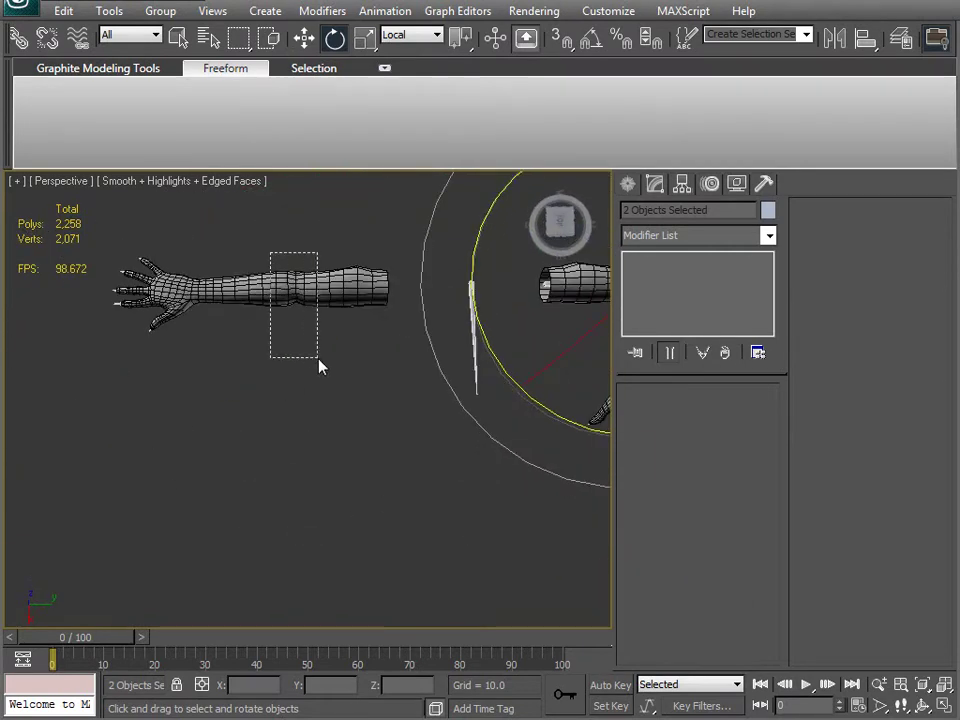
{"action": "key", "text": "ctrl+a"}
{"action": "key", "text": "ctrl+z"}
{"action": "middle_click_drag", "start_coordinate": [327, 470], "coordinate": [197, 465]}
{"action": "left_click_drag", "start_coordinate": [229, 429], "coordinate": [352, 513]}
{"action": "middle_click_drag", "start_coordinate": [352, 513], "coordinate": [381, 424], "text": "alt"}
{"action": "middle_click_drag", "start_coordinate": [302, 461], "coordinate": [325, 251], "text": "alt"}
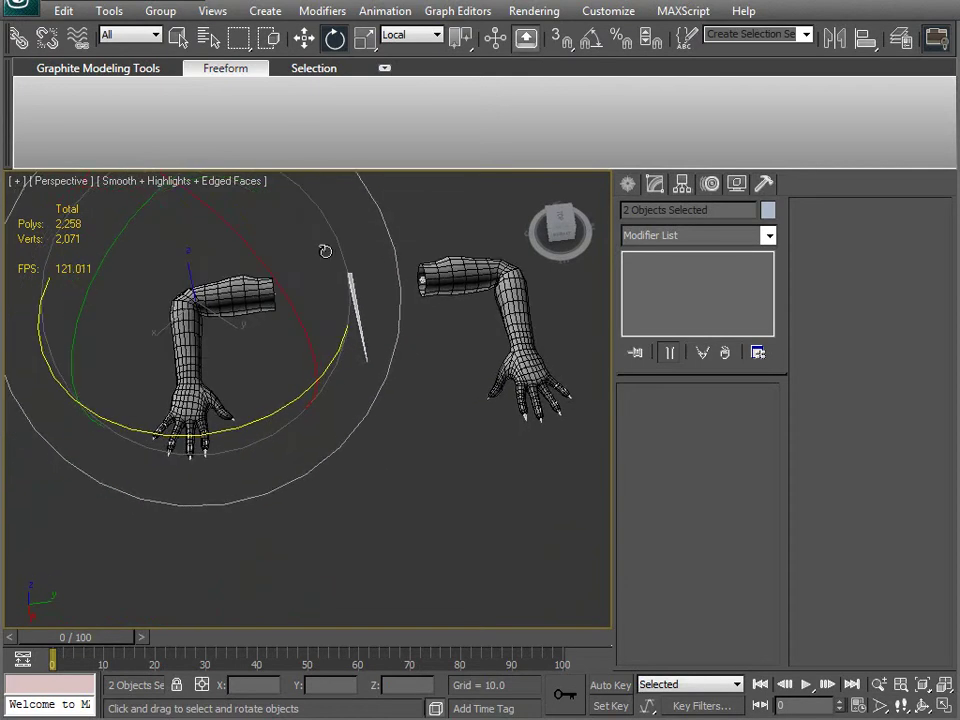
Reset both bent arms by applying Assume Skin Pose to b_Root and its whole hierarchy, and clear the selection
{"action": "left_click", "coordinate": [357, 303]}
{"action": "double_click", "coordinate": [349, 311]}
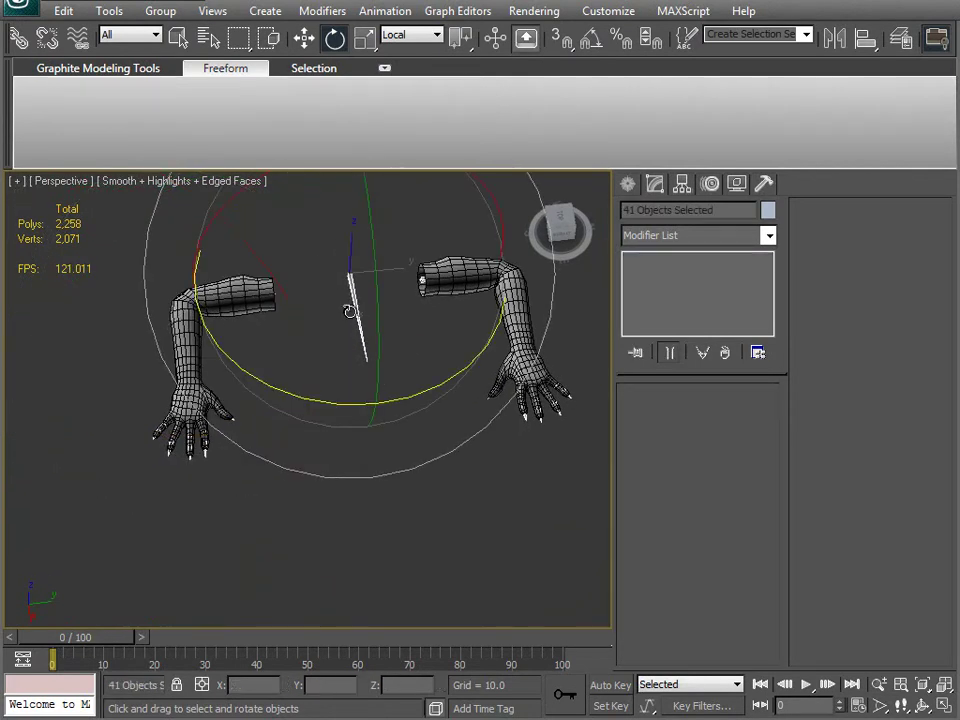
{"action": "left_click", "coordinate": [386, 11]}
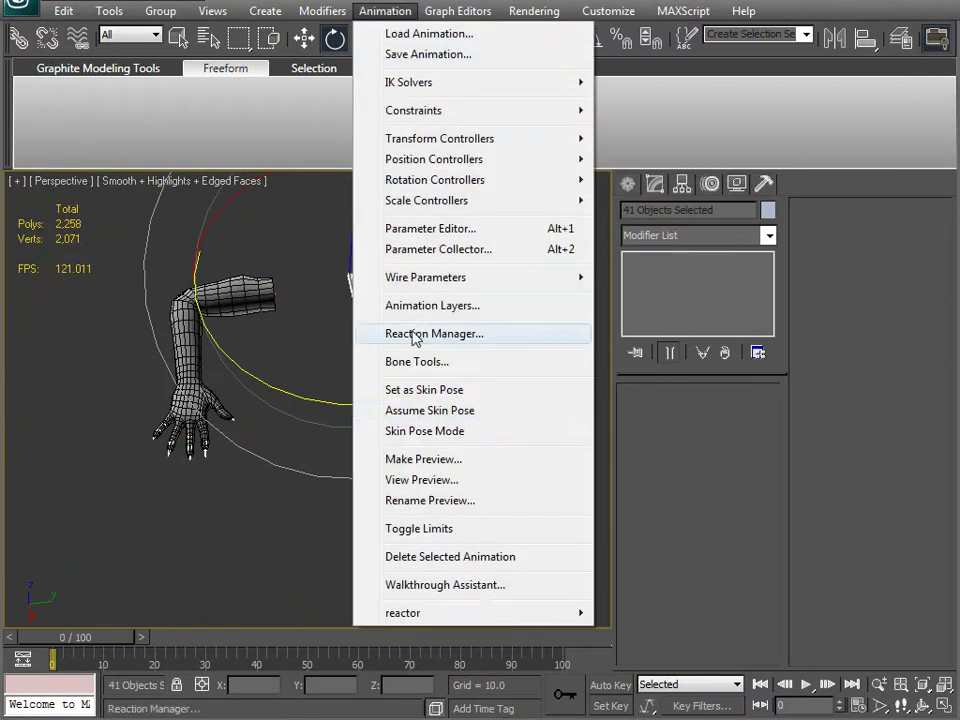
{"action": "left_click", "coordinate": [428, 410]}
{"action": "middle_click_drag", "start_coordinate": [326, 456], "coordinate": [476, 491], "text": "alt"}
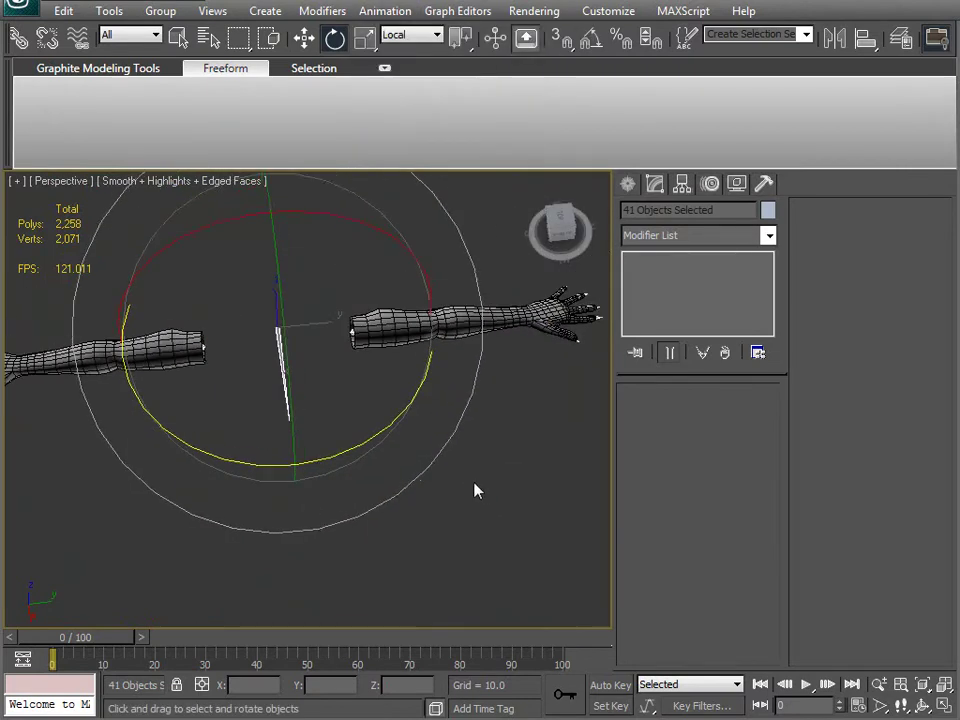
{"action": "left_click", "coordinate": [476, 491]}
Isolate the right elbow's two bones in a wireframe selection and rotate them to recheck the bent elbow
{"action": "mouse_move", "coordinate": [274, 469]}
{"action": "middle_mouse_down", "text": "alt"}
{"action": "mouse_move", "coordinate": [295, 377]}
{"action": "mouse_move", "coordinate": [354, 317]}
{"action": "mouse_move", "coordinate": [294, 414]}
{"action": "mouse_move", "coordinate": [364, 392]}
{"action": "mouse_move", "coordinate": [300, 486]}
{"action": "mouse_move", "coordinate": [360, 279]}
{"action": "mouse_move", "coordinate": [366, 358]}
{"action": "mouse_move", "coordinate": [343, 499]}
{"action": "mouse_move", "coordinate": [259, 461]}
{"action": "mouse_move", "coordinate": [272, 439]}
{"action": "mouse_move", "coordinate": [253, 450]}
{"action": "mouse_move", "coordinate": [276, 484]}
{"action": "mouse_move", "coordinate": [280, 472]}
{"action": "middle_mouse_up", "text": "alt"}
{"action": "scroll", "coordinate": [348, 418], "scroll_direction": "up", "scroll_amount": 3}
{"action": "key", "text": "F3"}
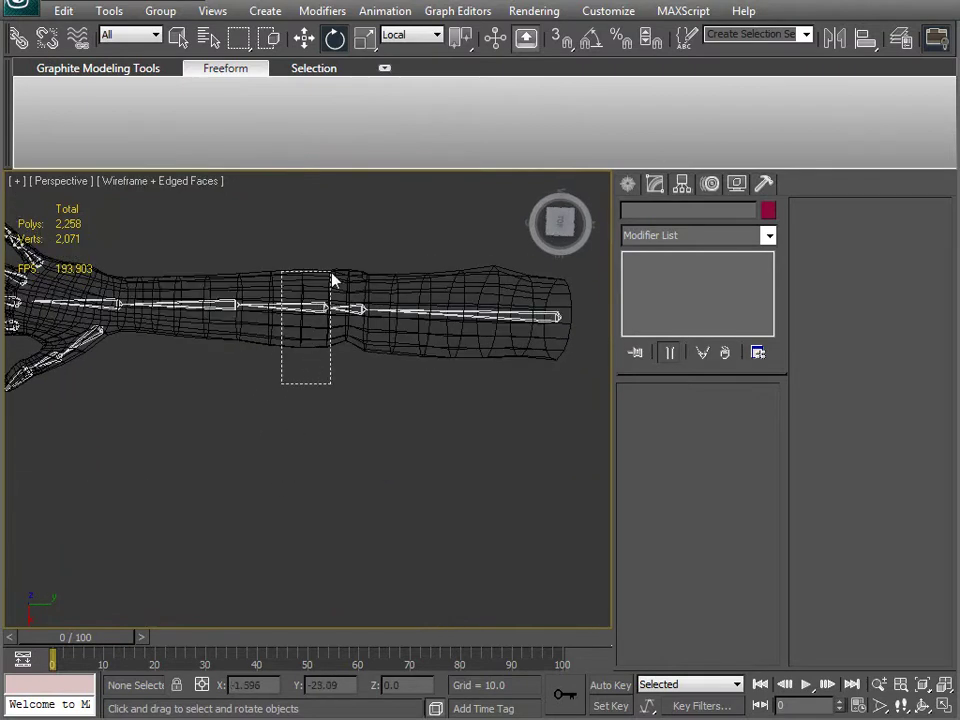
{"action": "left_click_drag", "start_coordinate": [330, 287], "coordinate": [354, 262]}
{"action": "left_click", "coordinate": [465, 272], "text": "alt"}
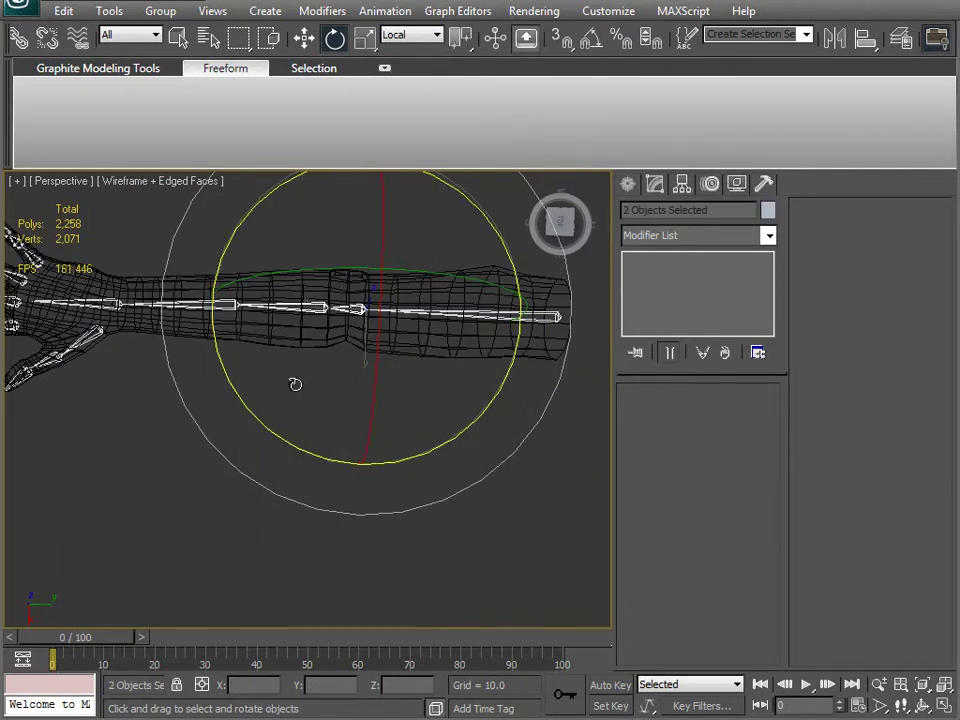
{"action": "left_click_drag", "start_coordinate": [284, 437], "coordinate": [377, 450]}
{"action": "key", "text": "F3"}
{"action": "middle_click_drag", "start_coordinate": [359, 440], "coordinate": [73, 478], "text": "alt"}
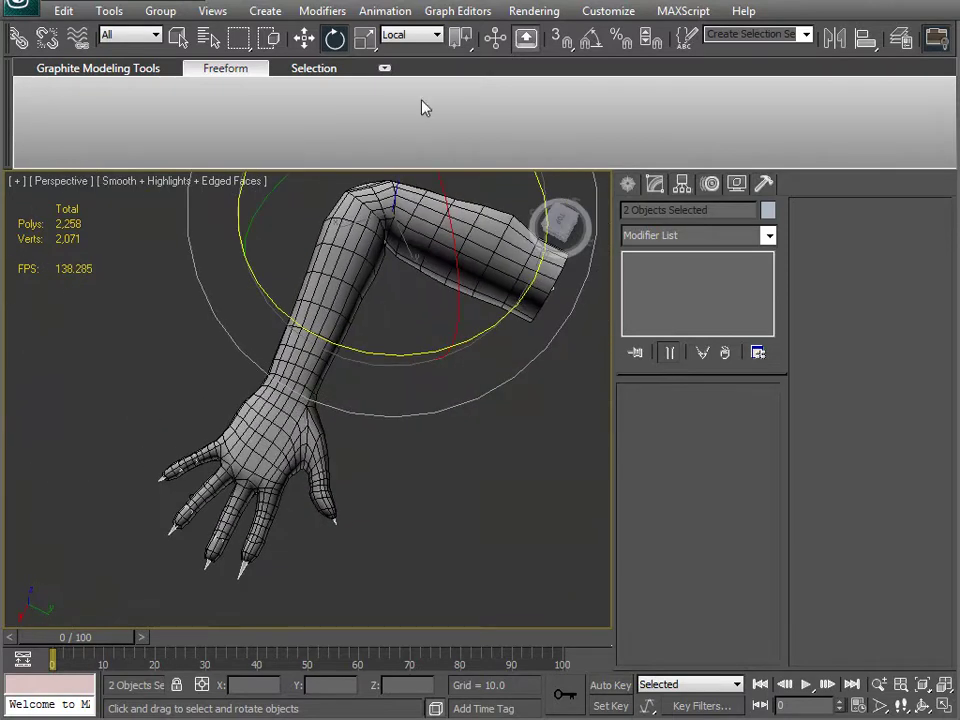
Return the two rotated elbow bones to their skin pose and deselect everything
{"action": "left_click", "coordinate": [385, 11]}
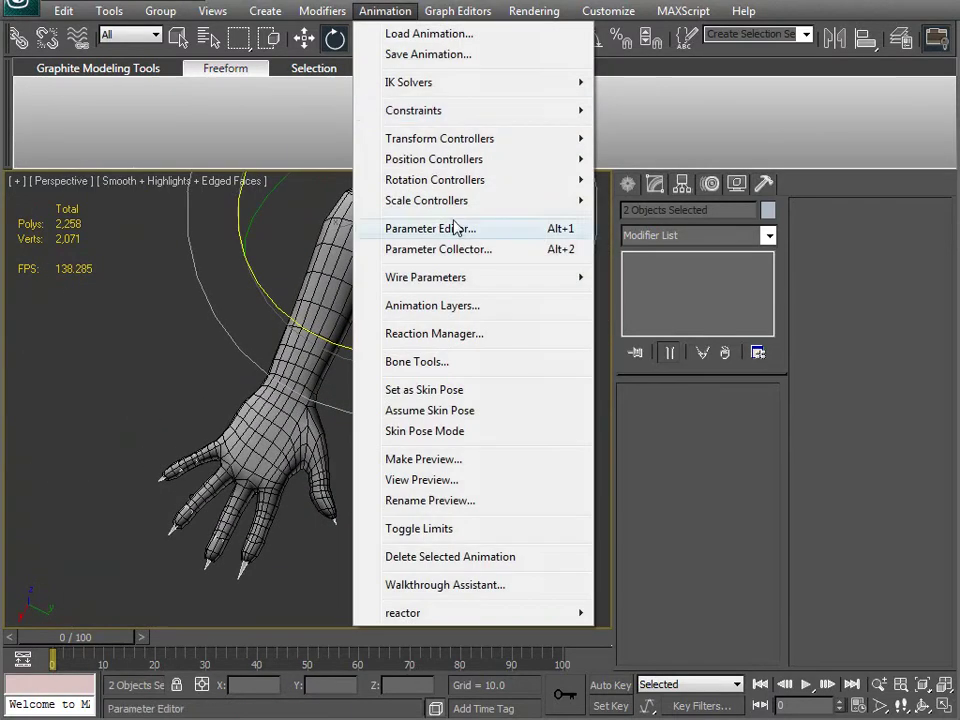
{"action": "left_click", "coordinate": [438, 410]}
{"action": "middle_click_drag", "start_coordinate": [288, 431], "coordinate": [395, 428], "text": "alt"}
{"action": "left_click", "coordinate": [439, 467]}
{"action": "middle_click_drag", "start_coordinate": [401, 505], "coordinate": [328, 453], "text": "alt"}
Start merging Glock_Model__Scaling.max from the C:\MAXSOURCE\_EAT3D_TUTORIAL\GLOCK folder into the scene
{"action": "left_click", "coordinate": [18, 12]}
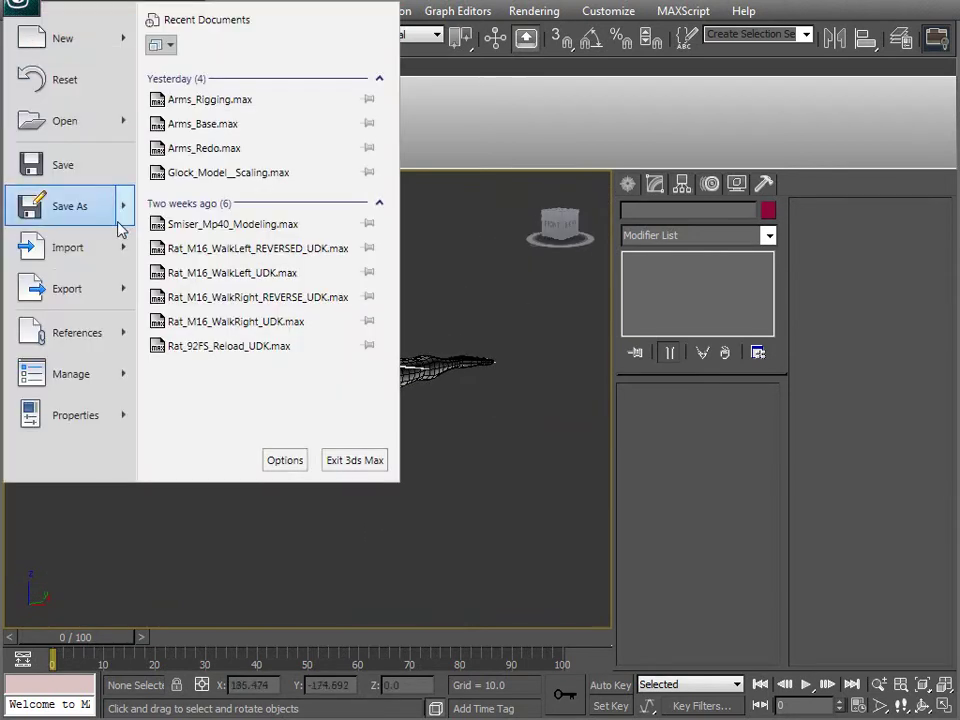
{"action": "mouse_move", "coordinate": [86, 258]}
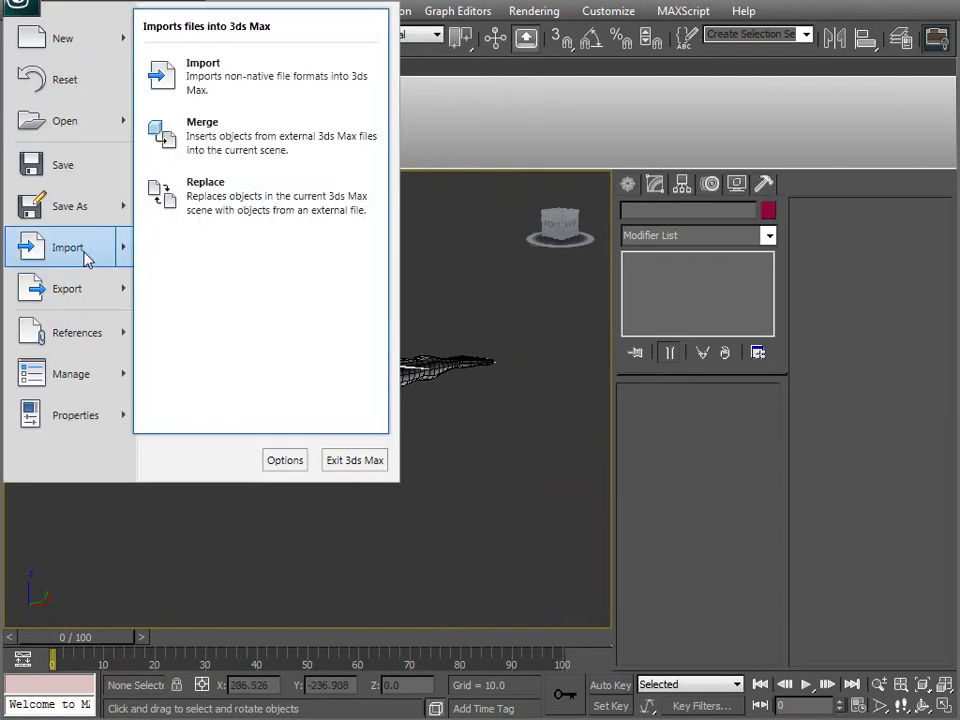
{"action": "left_click", "coordinate": [210, 160]}
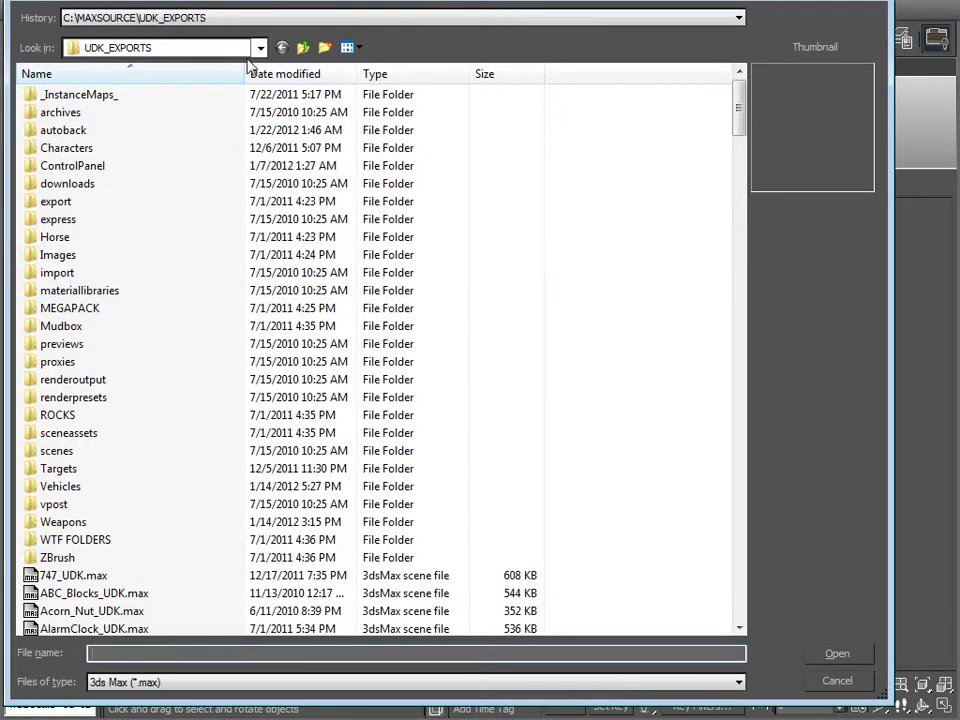
{"action": "left_click", "coordinate": [258, 18]}
{"action": "left_click", "coordinate": [235, 45]}
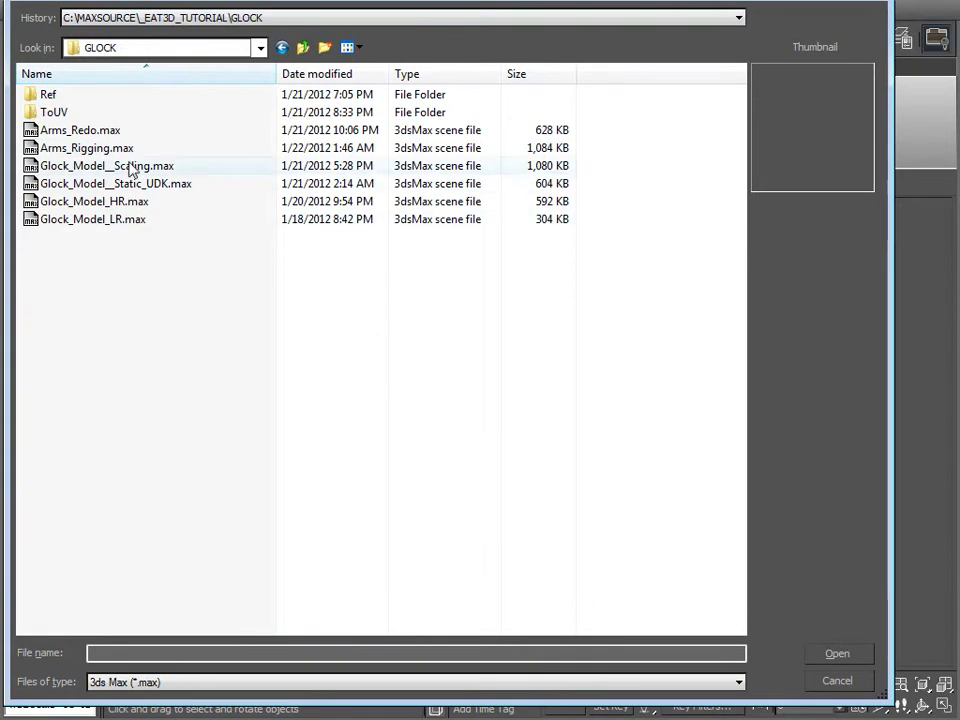
{"action": "left_click", "coordinate": [298, 74]}
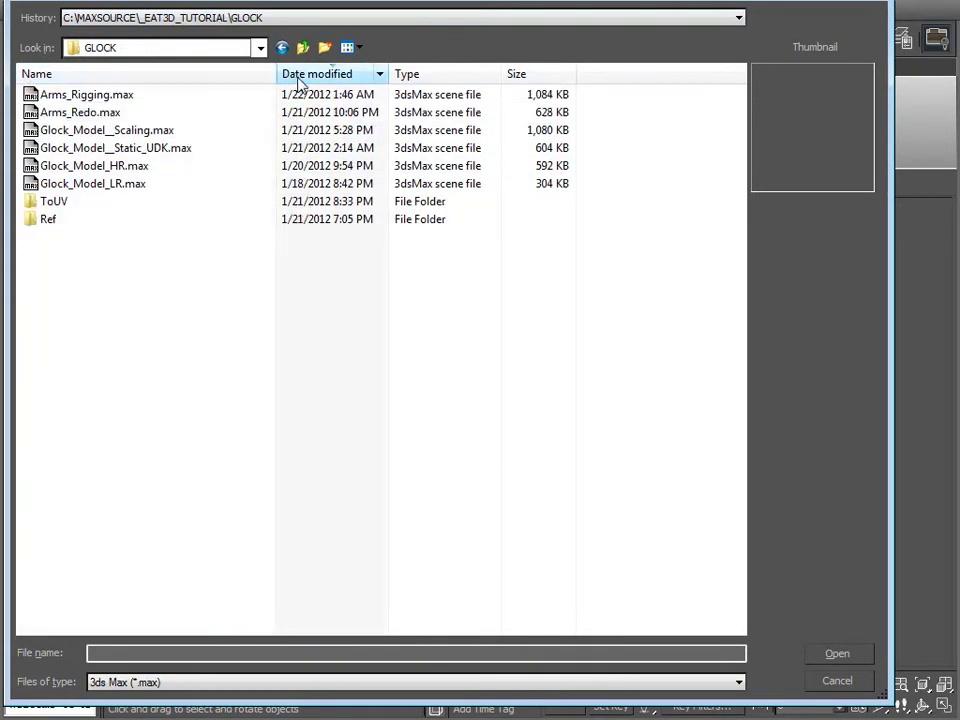
{"action": "left_click", "coordinate": [74, 132]}
{"action": "left_click", "coordinate": [836, 653]}
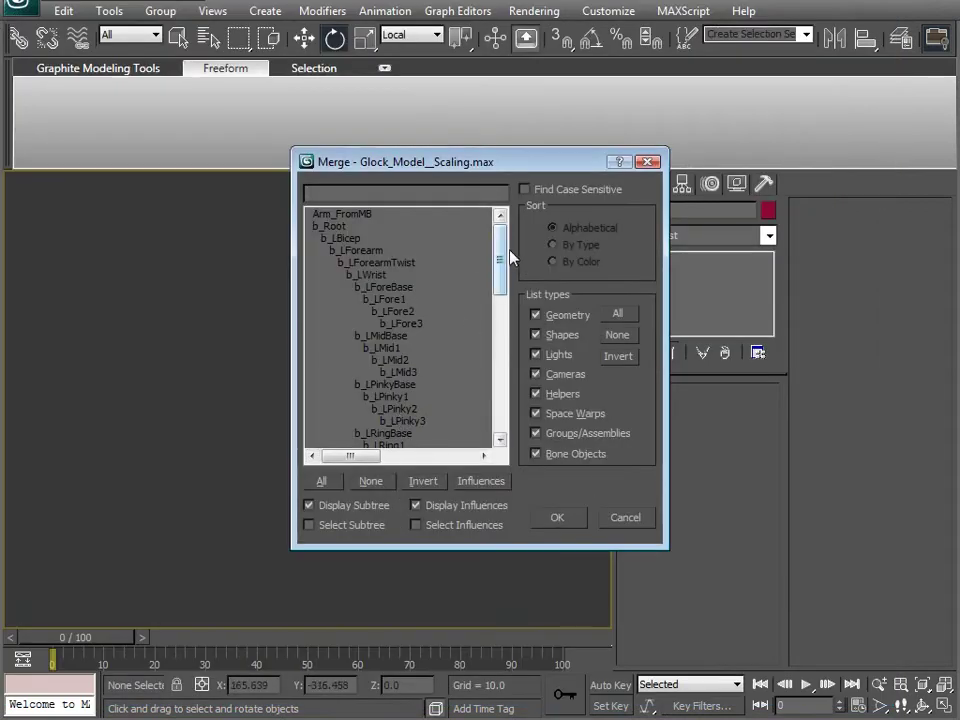
Merge only Bullet, Grip, Mag, shell, Slide and Trigger001, using the scene material for the duplicate material name
{"action": "left_click_drag", "start_coordinate": [497, 255], "coordinate": [505, 425]}
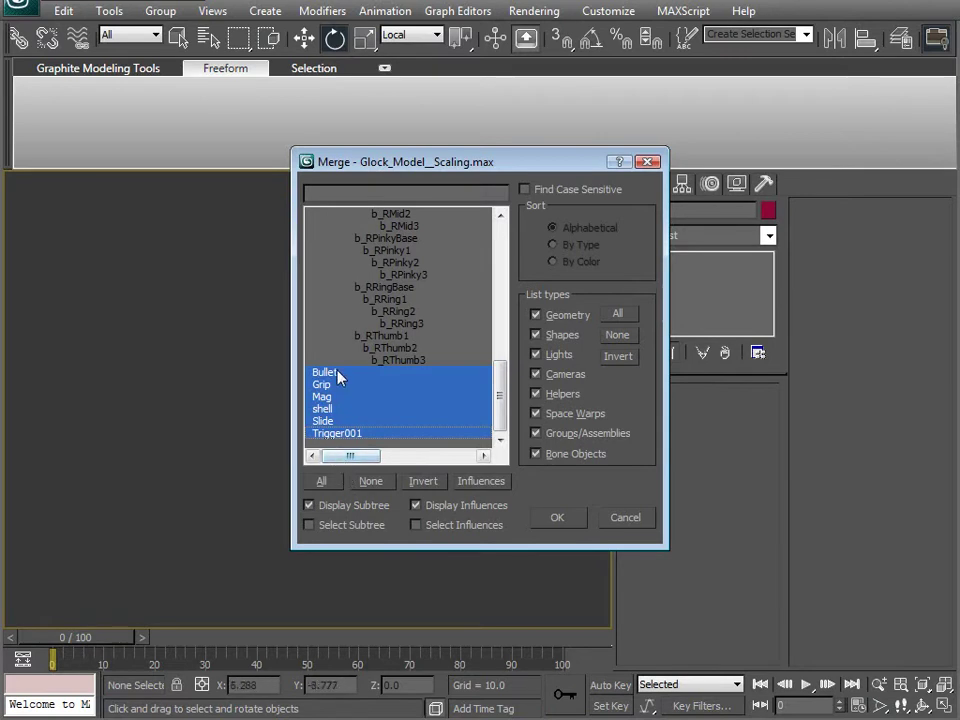
{"action": "left_click", "coordinate": [557, 521]}
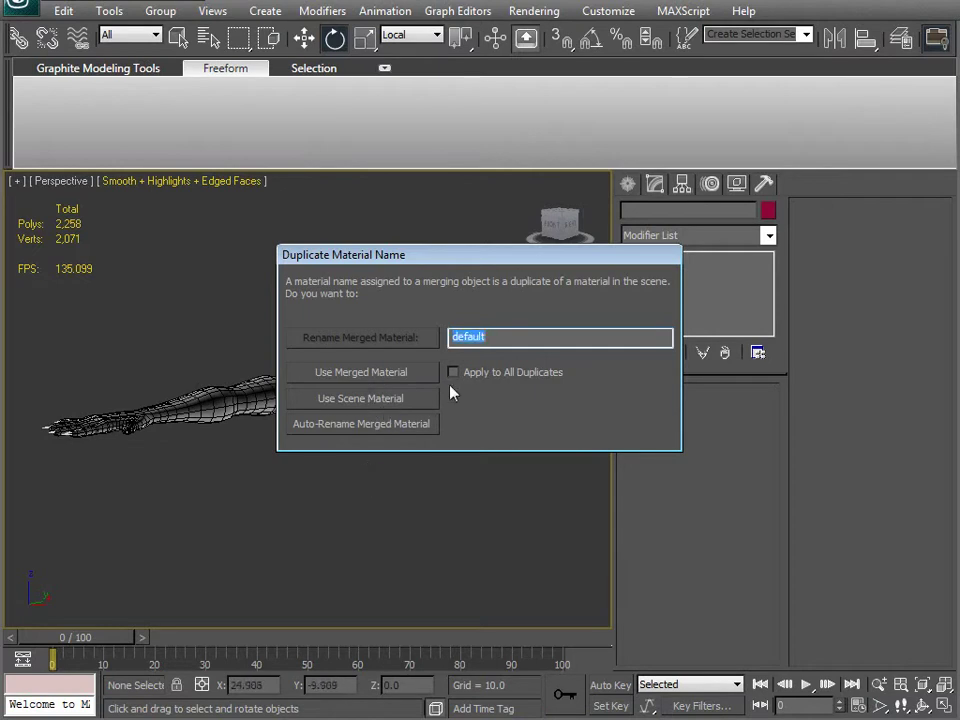
{"action": "left_click", "coordinate": [360, 398]}
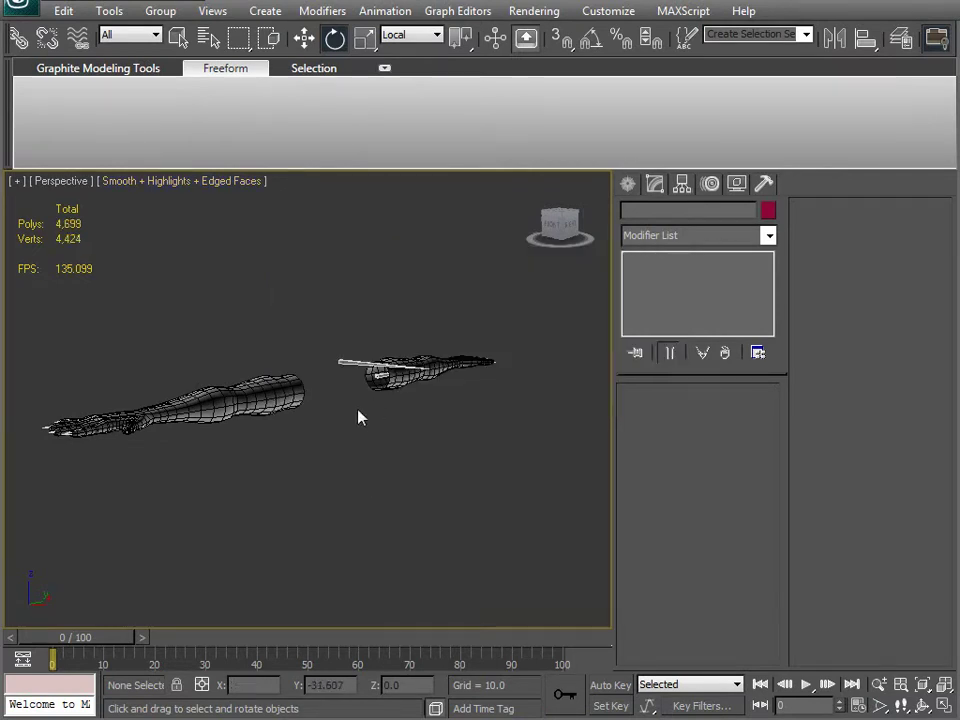
Unhide all objects so the merged pistol parts are displayed between the arms
{"action": "middle_click_drag", "start_coordinate": [358, 410], "coordinate": [294, 411]}
{"action": "right_click", "coordinate": [392, 414]}
{"action": "left_click", "coordinate": [451, 332]}
{"action": "middle_click_drag", "start_coordinate": [432, 360], "coordinate": [276, 403], "text": "alt"}
{"action": "left_click", "coordinate": [237, 396]}
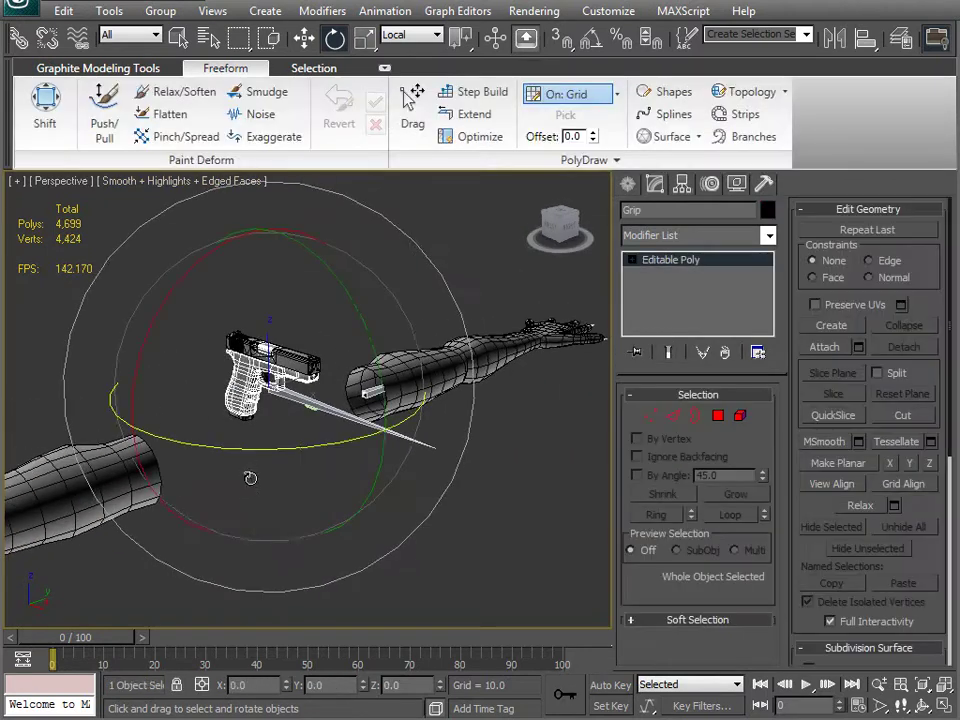
{"action": "key", "text": "w"}
{"action": "left_click_drag", "start_coordinate": [361, 389], "coordinate": [335, 490]}
{"action": "key", "text": "ctrl+z"}
Select the b_Root bone together with the arms and hide them, leaving the pistol parts displayed
{"action": "middle_click_drag", "start_coordinate": [360, 535], "coordinate": [333, 536], "text": "alt"}
{"action": "double_click", "coordinate": [388, 433]}
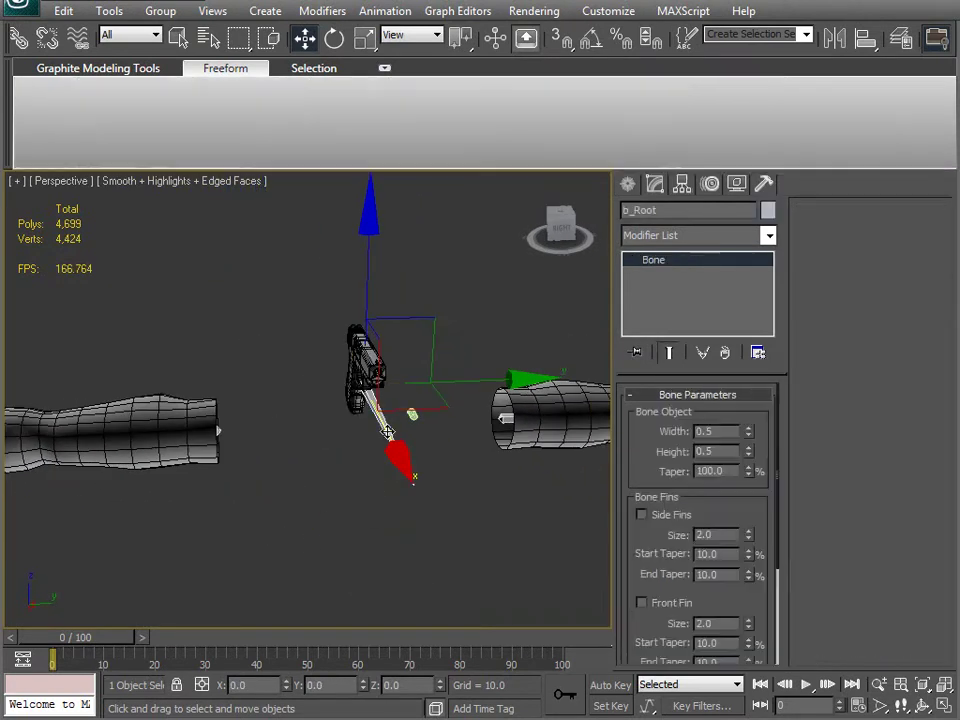
{"action": "left_click", "coordinate": [207, 457], "text": "ctrl"}
{"action": "right_click", "coordinate": [348, 441]}
{"action": "left_click", "coordinate": [399, 378]}
Delete the loose green cartridge lying below the pistol's grip
{"action": "mouse_move", "coordinate": [311, 497]}
{"action": "middle_mouse_down", "text": "alt"}
{"action": "mouse_move", "coordinate": [255, 482]}
{"action": "mouse_move", "coordinate": [336, 480]}
{"action": "mouse_move", "coordinate": [320, 466]}
{"action": "mouse_move", "coordinate": [272, 489]}
{"action": "mouse_move", "coordinate": [309, 483]}
{"action": "middle_mouse_up", "text": "alt"}
{"action": "scroll", "coordinate": [320, 466], "scroll_direction": "up", "scroll_amount": 5}
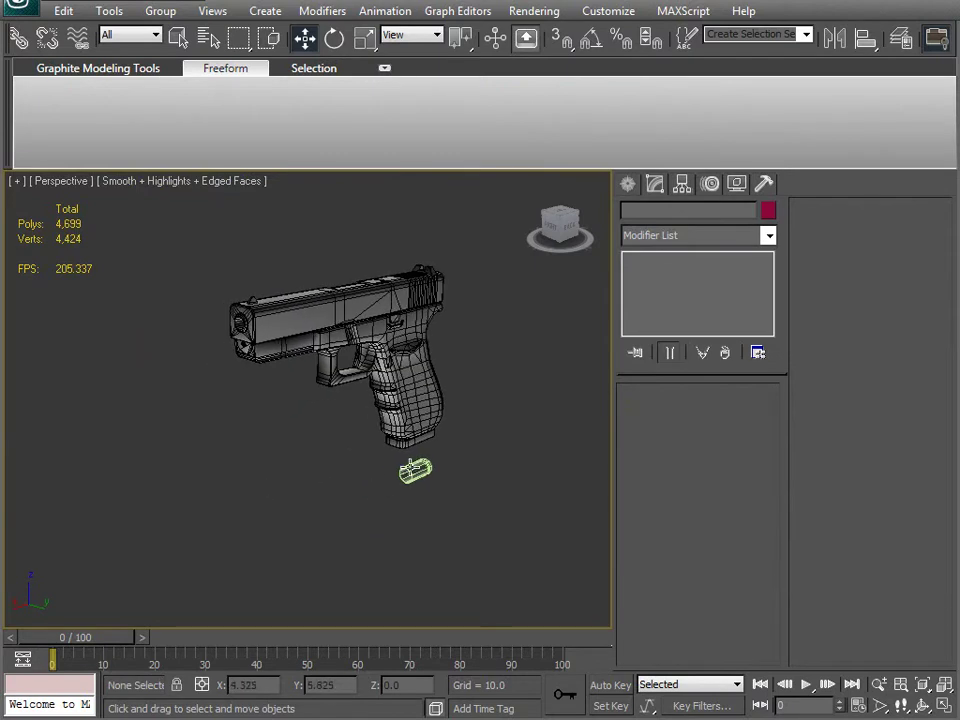
{"action": "left_click", "coordinate": [410, 467]}
{"action": "key", "text": "Delete"}
Link the slide, magazine, trigger and remaining pistol part to Grip as their parent, and select Grip
{"action": "scroll", "coordinate": [223, 443], "scroll_direction": "up", "scroll_amount": 2}
{"action": "middle_click_drag", "start_coordinate": [223, 443], "coordinate": [428, 450], "text": "alt"}
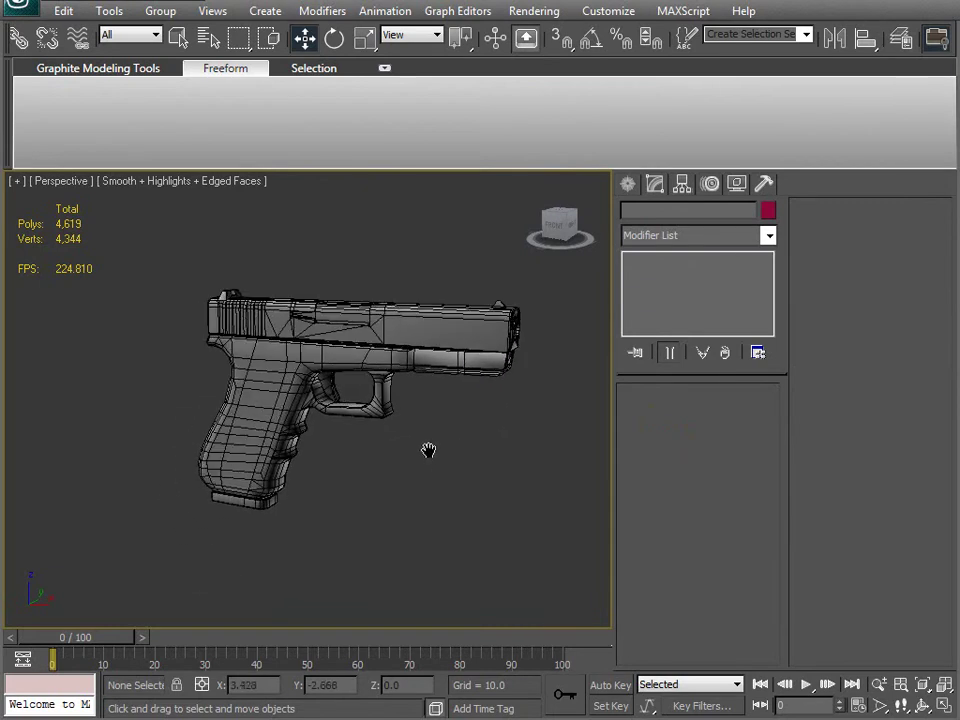
{"action": "key", "text": "ctrl+a"}
{"action": "left_click", "coordinate": [307, 392], "text": "alt"}
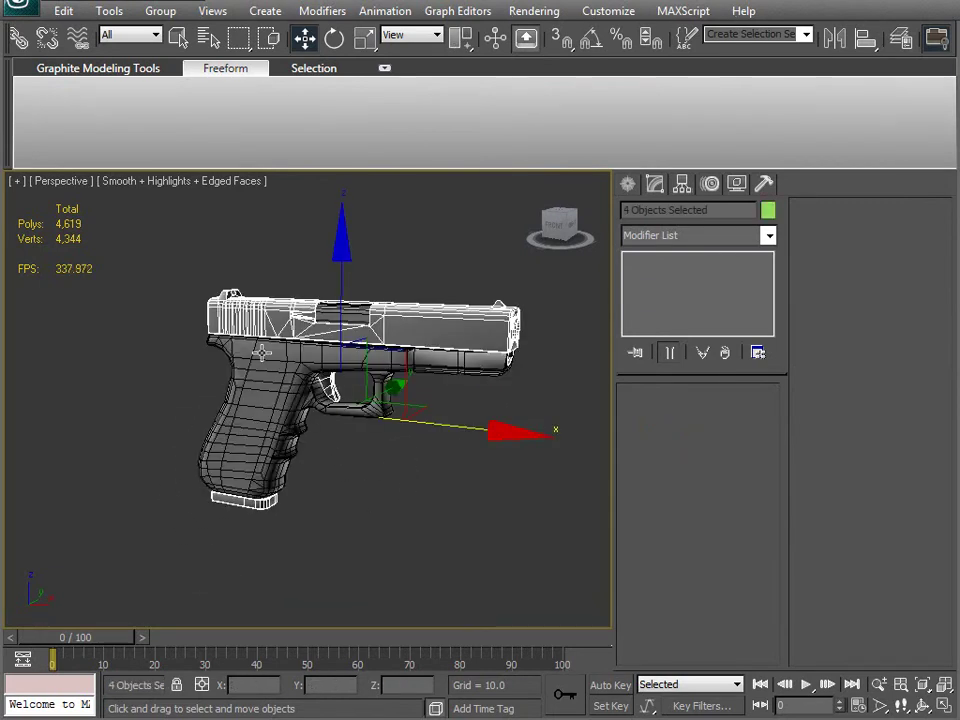
{"action": "left_click", "coordinate": [19, 38]}
{"action": "left_click_drag", "start_coordinate": [490, 353], "coordinate": [203, 600]}
{"action": "left_click_drag", "start_coordinate": [197, 390], "coordinate": [255, 411]}
{"action": "middle_click_drag", "start_coordinate": [438, 548], "coordinate": [477, 480]}
{"action": "key", "text": "w"}
{"action": "left_click", "coordinate": [311, 340]}
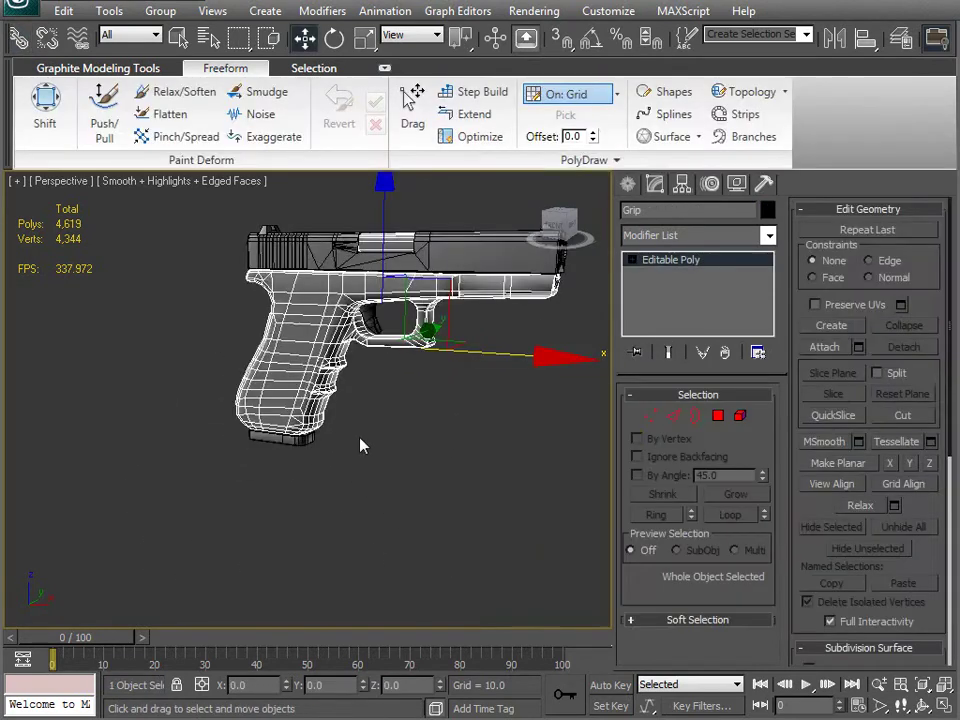
Unhide all objects and move the Grip with its linked parts over to the right hand
{"action": "scroll", "coordinate": [360, 445], "scroll_direction": "down", "scroll_amount": 5}
{"action": "middle_click_drag", "start_coordinate": [413, 402], "coordinate": [414, 482], "text": "alt"}
{"action": "right_click", "coordinate": [406, 470]}
{"action": "left_click", "coordinate": [470, 385]}
{"action": "middle_click_drag", "start_coordinate": [476, 392], "coordinate": [393, 440], "text": "alt"}
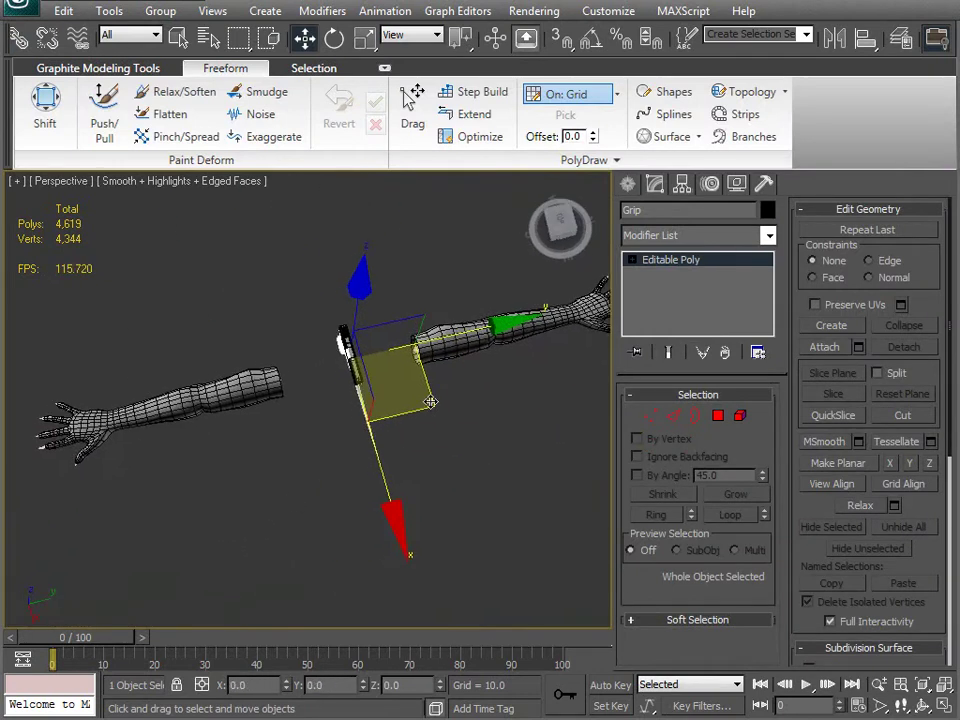
{"action": "middle_click_drag", "start_coordinate": [432, 399], "coordinate": [369, 476], "text": "alt"}
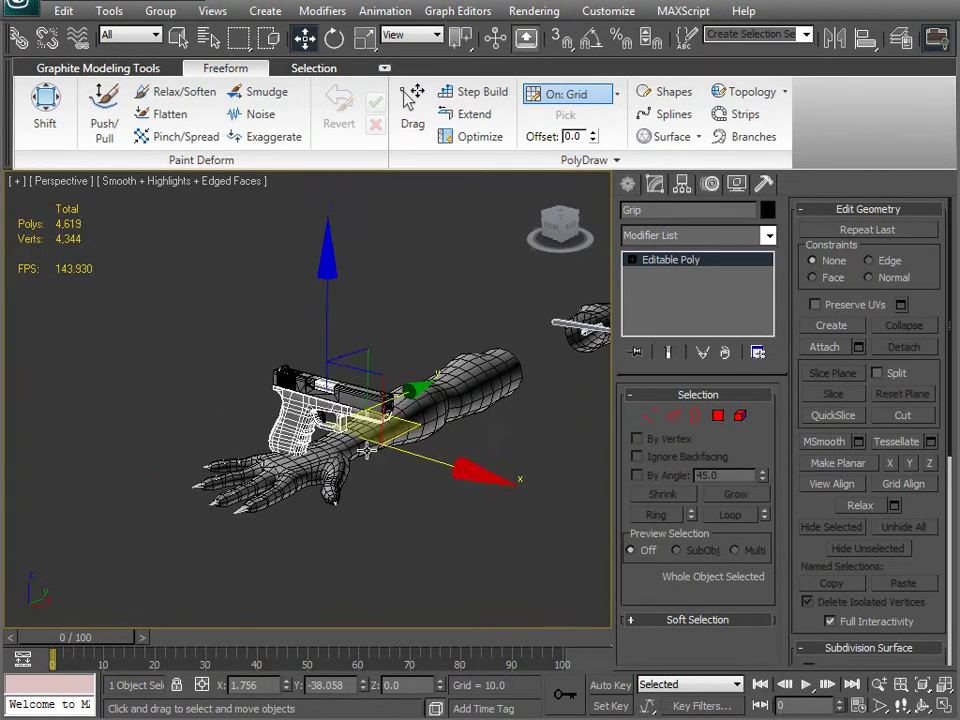
Rotate the pistol with angle snap so it lies on its side with the barrel pointing along the fingers
{"action": "key", "text": "e"}
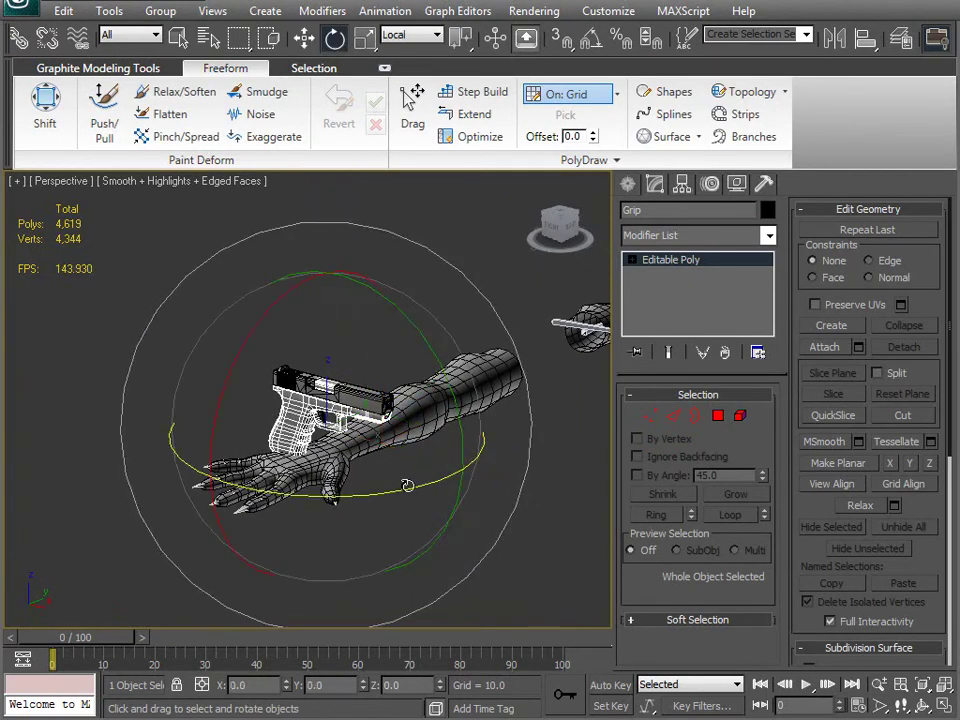
{"action": "mouse_move", "coordinate": [411, 487]}
{"action": "left_mouse_down"}
{"action": "mouse_move", "coordinate": [366, 487]}
{"action": "mouse_move", "coordinate": [405, 488]}
{"action": "mouse_move", "coordinate": [338, 500]}
{"action": "mouse_move", "coordinate": [347, 500]}
{"action": "left_mouse_up"}
{"action": "key", "text": "ctrl+z"}
{"action": "left_click_drag", "start_coordinate": [426, 350], "coordinate": [445, 436]}
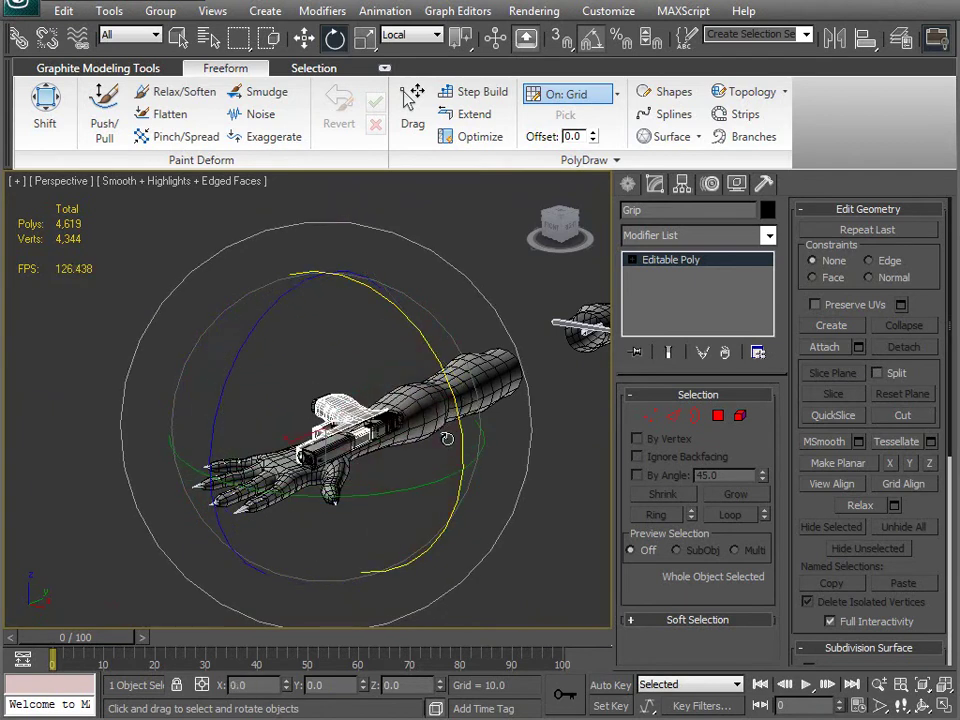
{"action": "middle_click_drag", "start_coordinate": [446, 437], "coordinate": [356, 570], "text": "alt"}
Move the pistol beneath the right hand to about X 0.464, Y -42.996, Z -4.305
{"action": "key", "text": "w"}
{"action": "middle_click_drag", "start_coordinate": [380, 473], "coordinate": [393, 316], "text": "alt"}
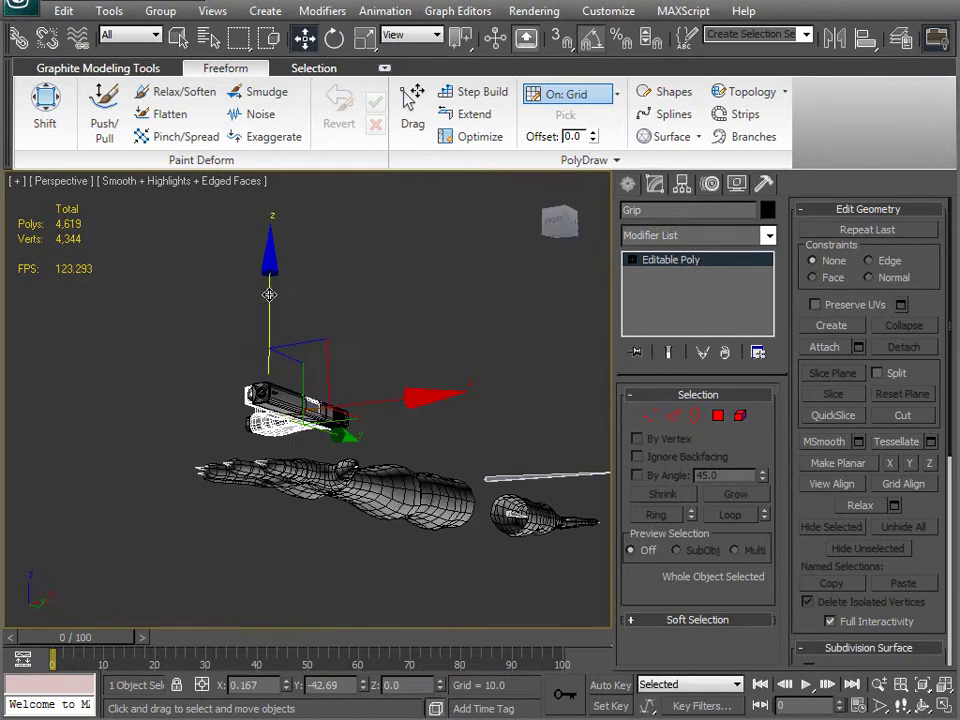
{"action": "middle_click_drag", "start_coordinate": [271, 373], "coordinate": [300, 478], "text": "alt"}
{"action": "left_click_drag", "start_coordinate": [326, 494], "coordinate": [318, 493]}
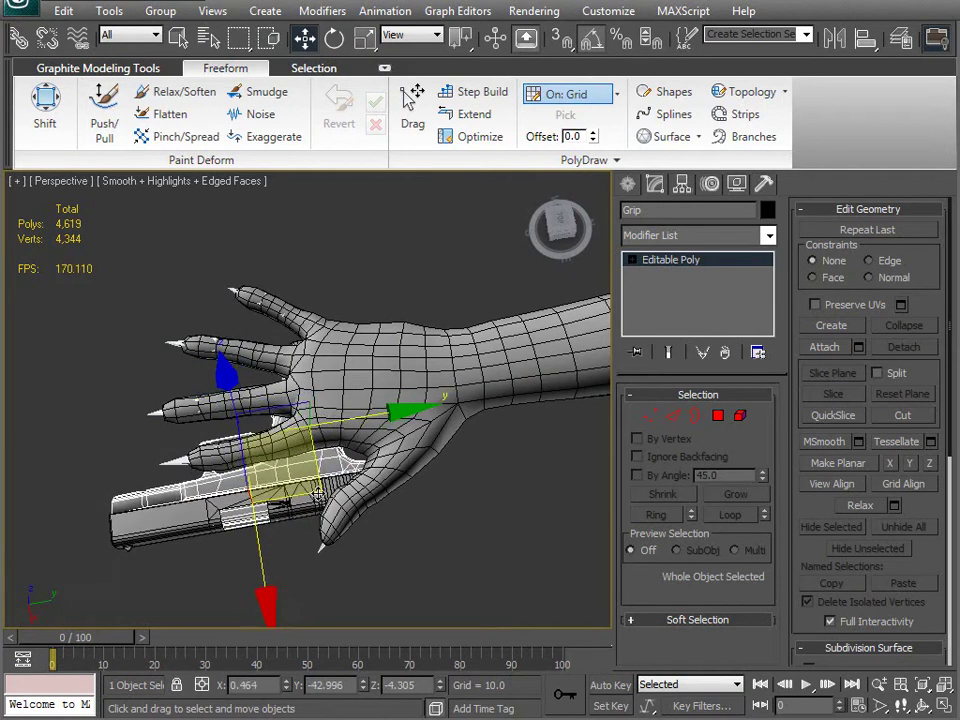
In the top view, shift the pistol toward the thumb web, to about X 0.568, Y -42.754
{"action": "key", "text": "t"}
{"action": "key", "text": "z"}
{"action": "middle_click_drag", "start_coordinate": [315, 496], "coordinate": [315, 474]}
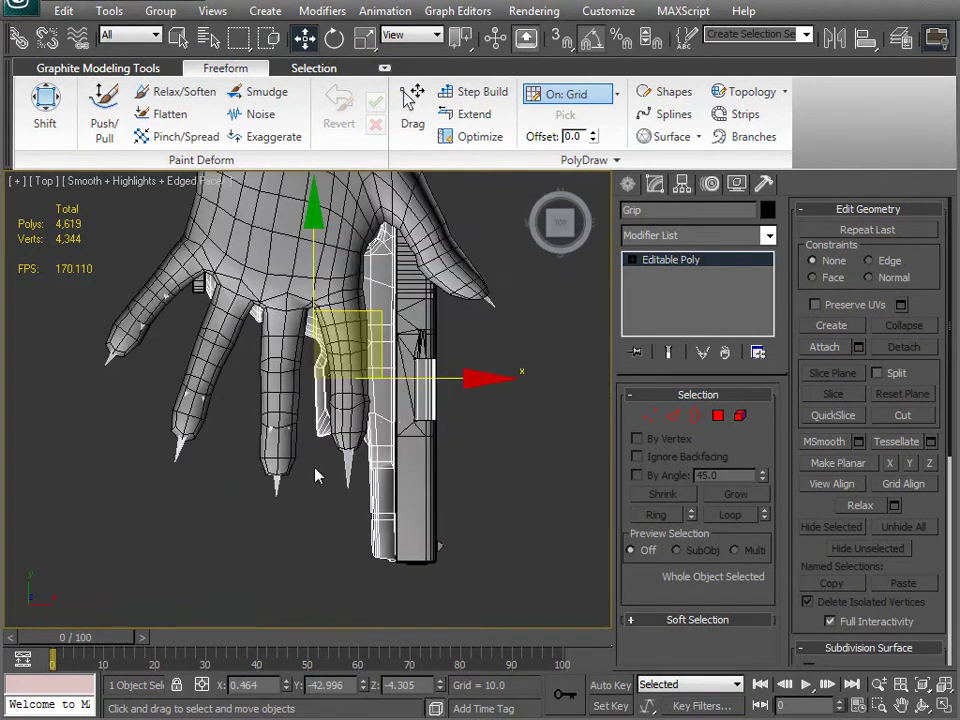
{"action": "scroll", "coordinate": [316, 473], "scroll_direction": "down", "scroll_amount": 3}
{"action": "scroll", "coordinate": [344, 448], "scroll_direction": "up", "scroll_amount": 5}
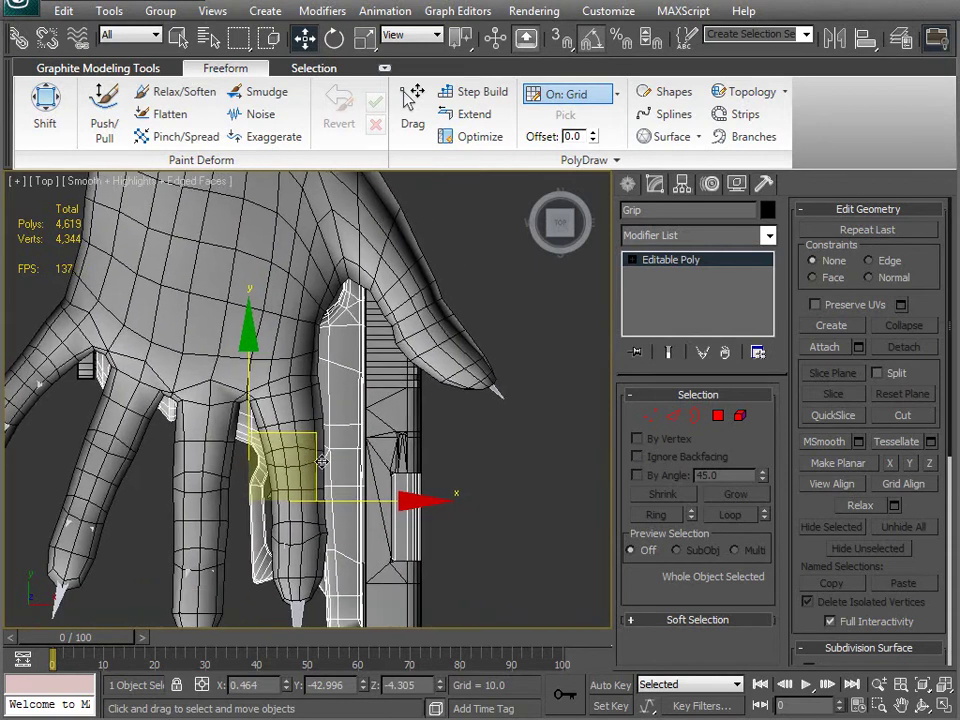
{"action": "left_click_drag", "start_coordinate": [315, 440], "coordinate": [314, 426]}
{"action": "scroll", "coordinate": [314, 426], "scroll_direction": "down", "scroll_amount": 4}
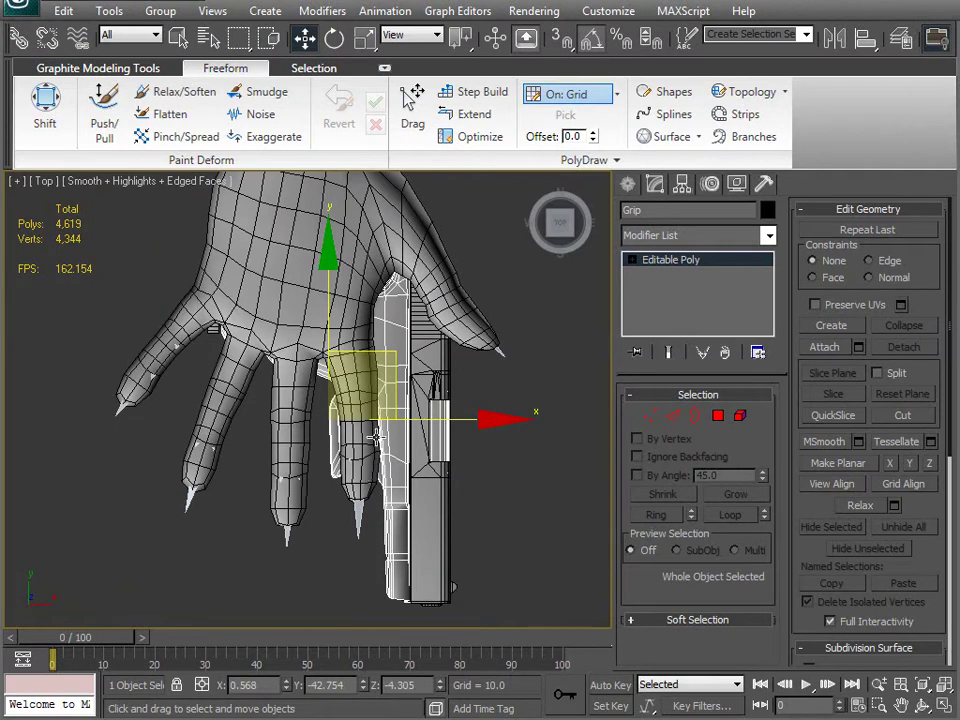
Nudge the pistol in a wireframe top view to about X 0.69, Y -42.582, and restore shading
{"action": "scroll", "coordinate": [375, 437], "scroll_direction": "up", "scroll_amount": 6}
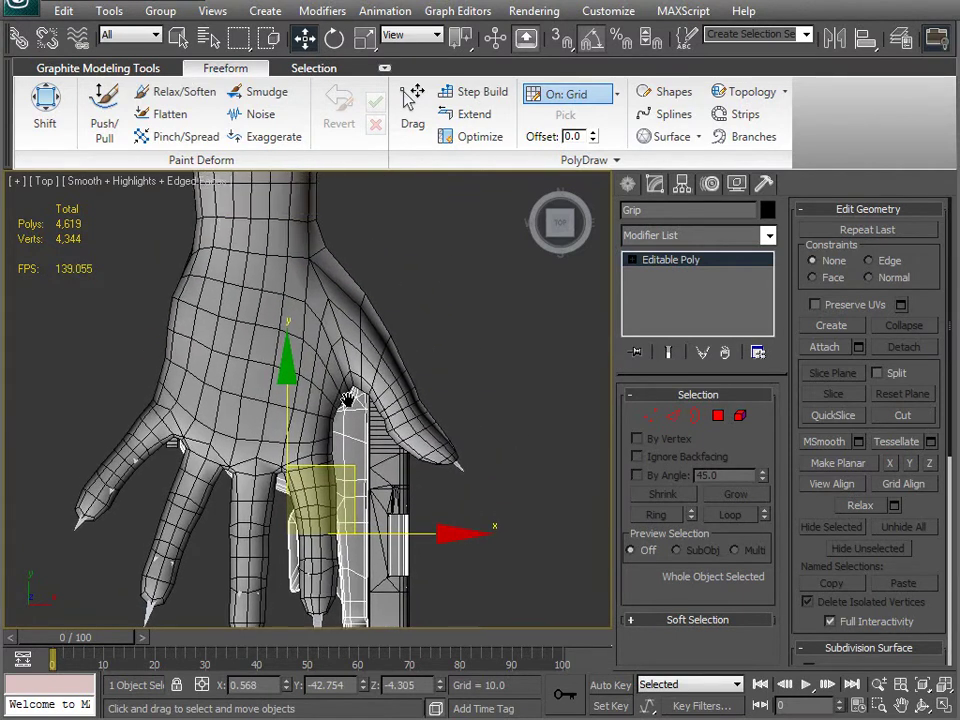
{"action": "scroll", "coordinate": [348, 406], "scroll_direction": "up", "scroll_amount": 3}
{"action": "mouse_move", "coordinate": [369, 441]}
{"action": "middle_mouse_down"}
{"action": "mouse_move", "coordinate": [273, 396]}
{"action": "mouse_move", "coordinate": [315, 374]}
{"action": "mouse_move", "coordinate": [352, 255]}
{"action": "middle_mouse_up"}
{"action": "key", "text": "F3"}
{"action": "scroll", "coordinate": [315, 371], "scroll_direction": "down", "scroll_amount": 2}
{"action": "scroll", "coordinate": [362, 500], "scroll_direction": "down", "scroll_amount": 2}
{"action": "left_click_drag", "start_coordinate": [253, 523], "coordinate": [263, 509]}
{"action": "key", "text": "F3"}
Examine how the pistol's grip lines up with the palm and fingers in a wireframe top view
{"action": "scroll", "coordinate": [285, 381], "scroll_direction": "down", "scroll_amount": 2}
{"action": "scroll", "coordinate": [446, 349], "scroll_direction": "down", "scroll_amount": 3}
{"action": "scroll", "coordinate": [449, 347], "scroll_direction": "up", "scroll_amount": 5}
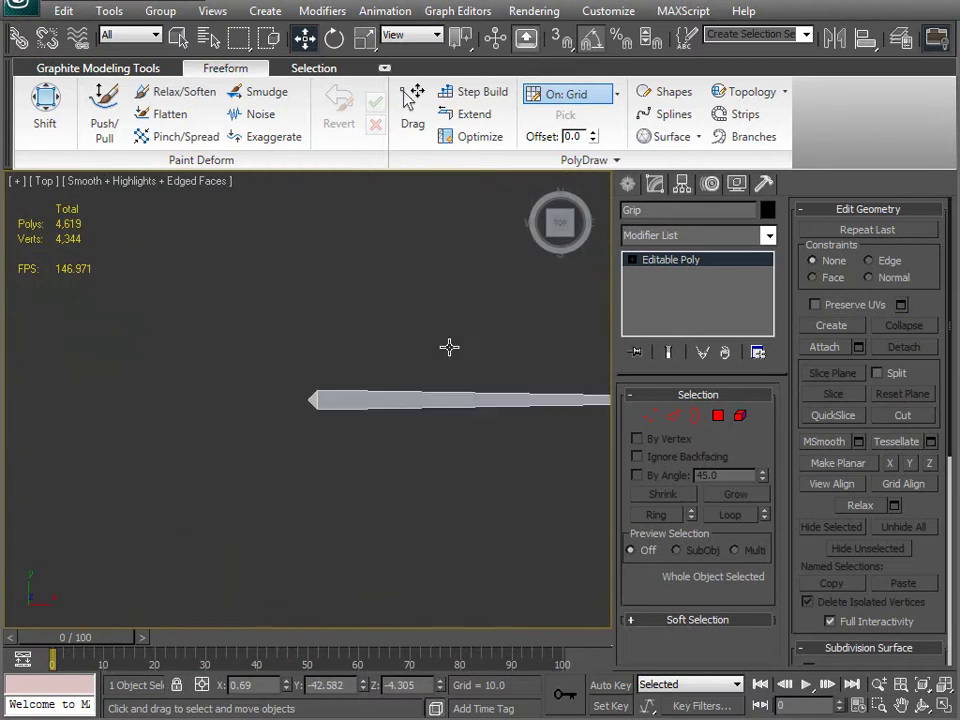
{"action": "key", "text": "z"}
{"action": "middle_click_drag", "start_coordinate": [406, 441], "coordinate": [451, 509]}
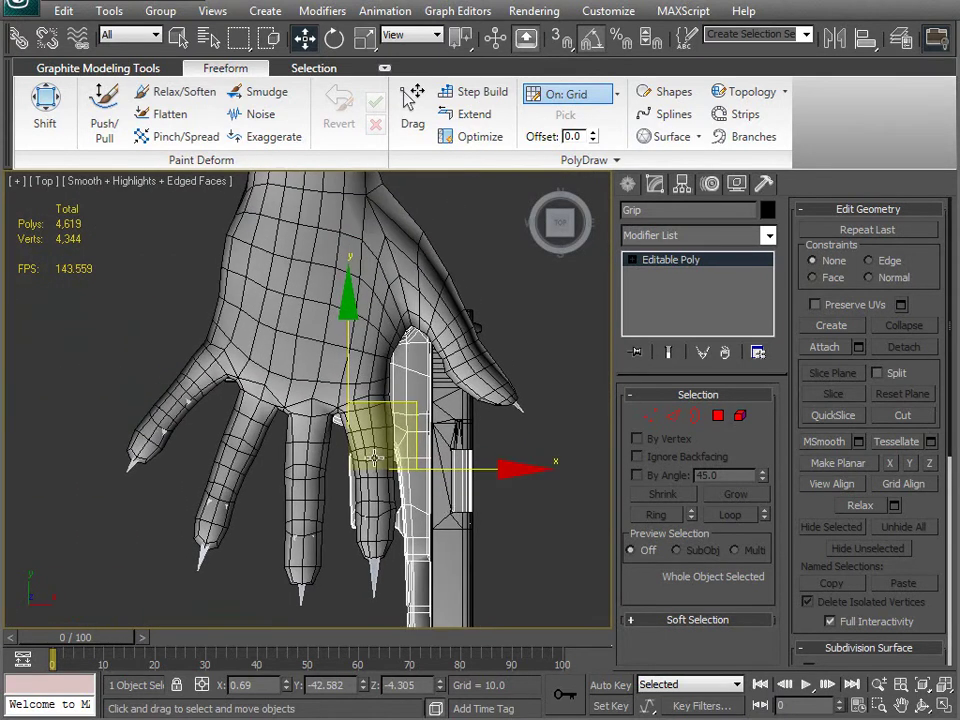
{"action": "key", "text": "F3"}
{"action": "middle_click_drag", "start_coordinate": [375, 457], "coordinate": [385, 463]}
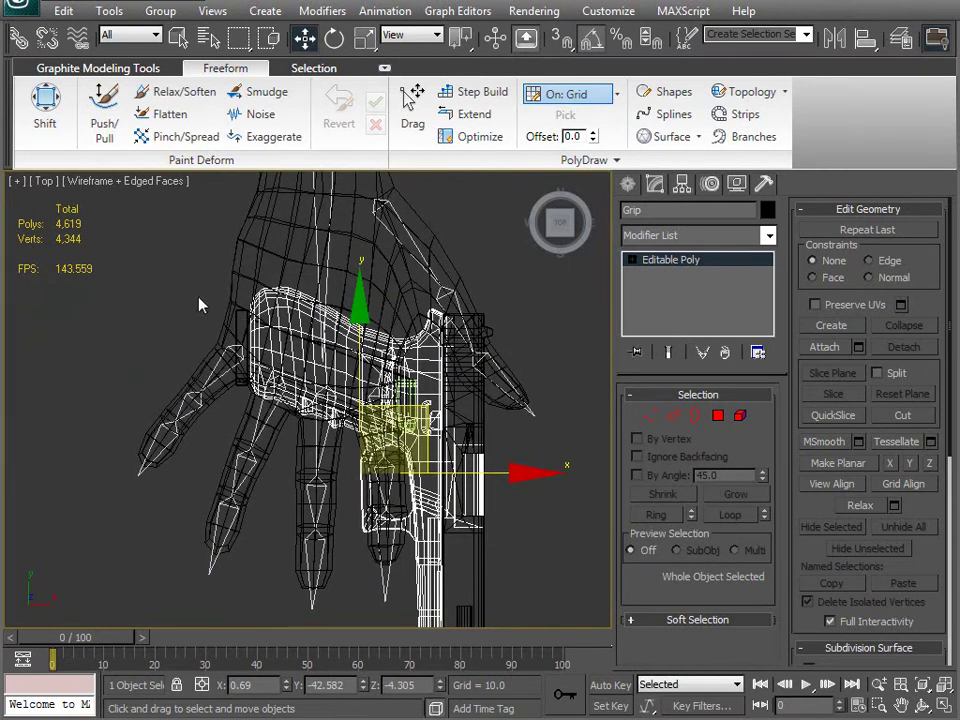
{"action": "mouse_move", "coordinate": [275, 423]}
{"action": "middle_mouse_down"}
{"action": "mouse_move", "coordinate": [247, 382]}
{"action": "mouse_move", "coordinate": [300, 410]}
{"action": "mouse_move", "coordinate": [311, 343]}
{"action": "mouse_move", "coordinate": [302, 369]}
{"action": "mouse_move", "coordinate": [317, 456]}
{"action": "mouse_move", "coordinate": [213, 432]}
{"action": "middle_mouse_up"}
Return to the shaded perspective view and shift the pistol to about X 0.603, Y -42.917
{"action": "key", "text": "v"}
{"action": "key", "text": "p"}
{"action": "key", "text": "F3"}
{"action": "scroll", "coordinate": [315, 421], "scroll_direction": "up", "scroll_amount": 2}
{"action": "key", "text": "r"}
{"action": "scroll", "coordinate": [313, 343], "scroll_direction": "up", "scroll_amount": 3}
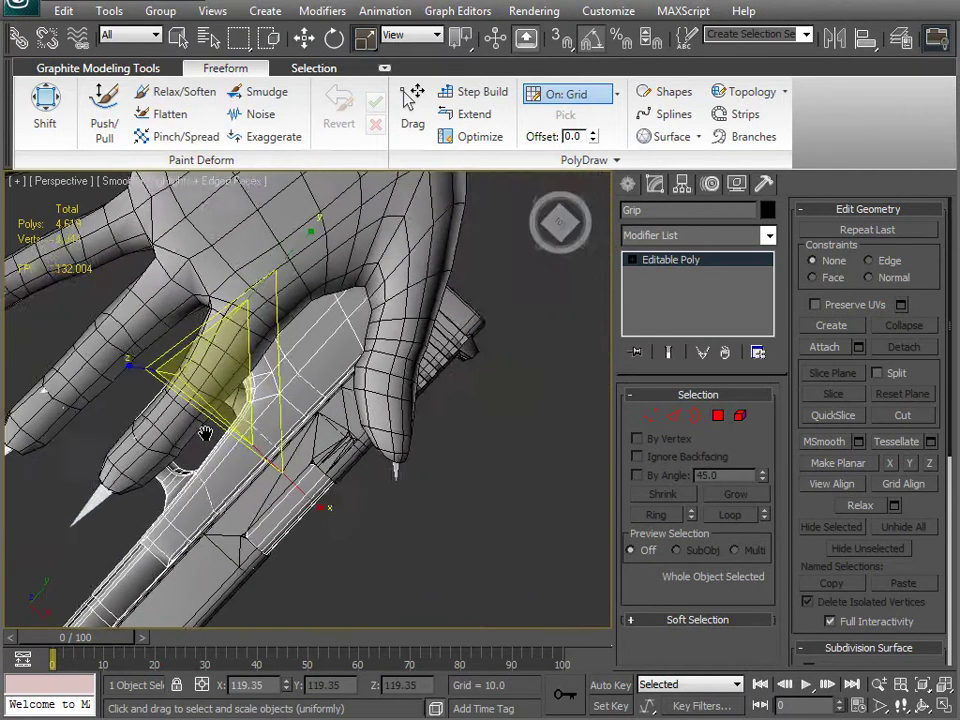
{"action": "key", "text": "w"}
{"action": "mouse_move", "coordinate": [265, 366]}
{"action": "left_mouse_down"}
{"action": "mouse_move", "coordinate": [257, 418]}
{"action": "mouse_move", "coordinate": [258, 381]}
{"action": "left_mouse_up"}
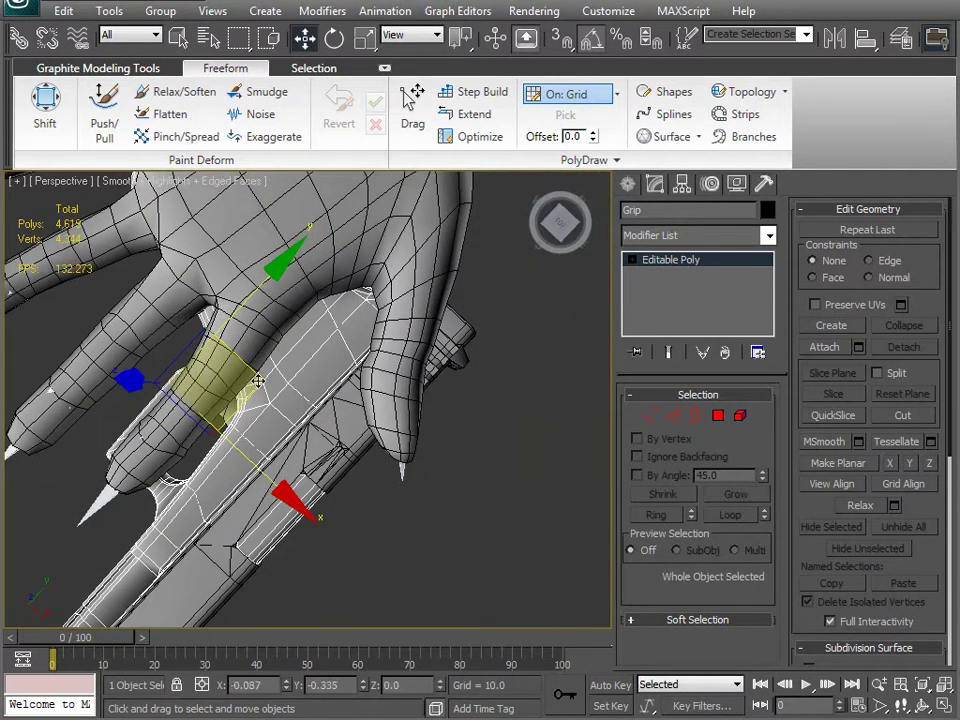
{"action": "middle_click_drag", "start_coordinate": [200, 393], "coordinate": [103, 304], "text": "alt"}
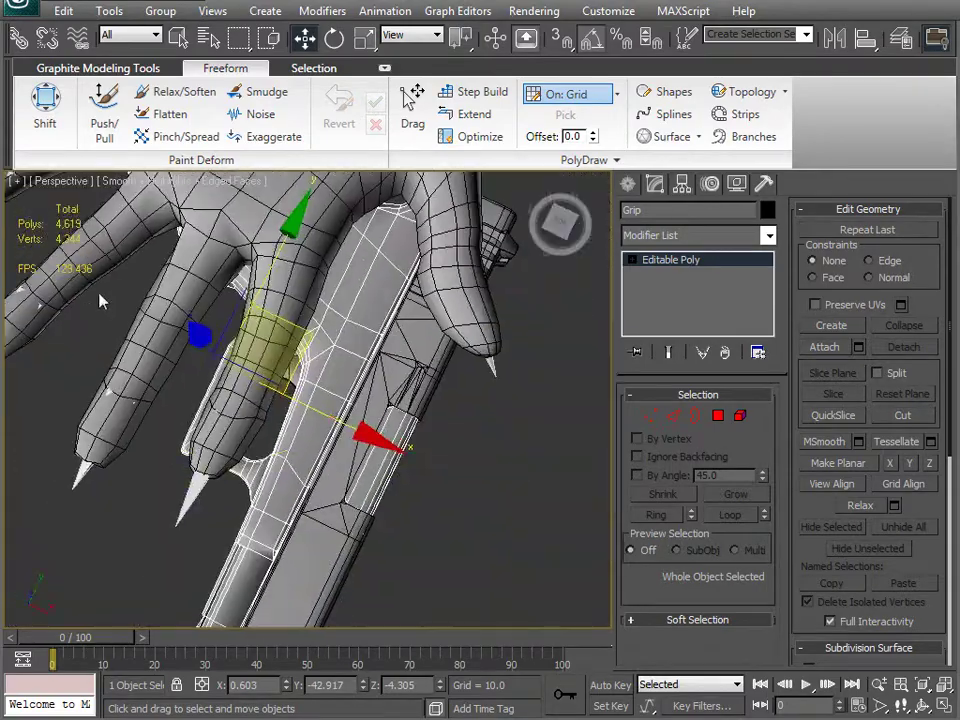
Scale the pistol up uniformly by about 108% to suit the size of the right hand
{"action": "key", "text": "r"}
{"action": "middle_click_drag", "start_coordinate": [250, 459], "coordinate": [246, 347], "text": "alt"}
{"action": "left_click_drag", "start_coordinate": [246, 347], "coordinate": [234, 326]}
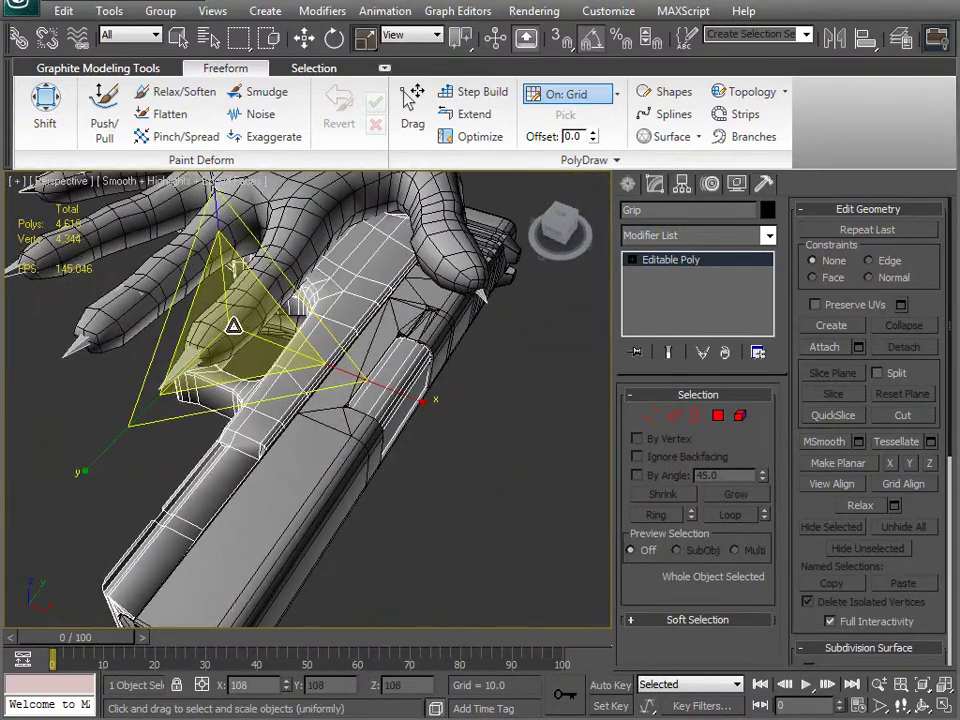
{"action": "middle_click_drag", "start_coordinate": [235, 324], "coordinate": [228, 468], "text": "alt"}
{"action": "key", "text": "w"}
Rotate the right thumb's base bone, b_RThumb1, about its local Y axis to swing the thumb down beside the pistol grip
{"action": "middle_click_drag", "start_coordinate": [260, 416], "coordinate": [345, 330], "text": "alt"}
{"action": "left_click", "coordinate": [436, 345]}
{"action": "middle_click_drag", "start_coordinate": [436, 345], "coordinate": [353, 337], "text": "alt"}
{"action": "key", "text": "e"}
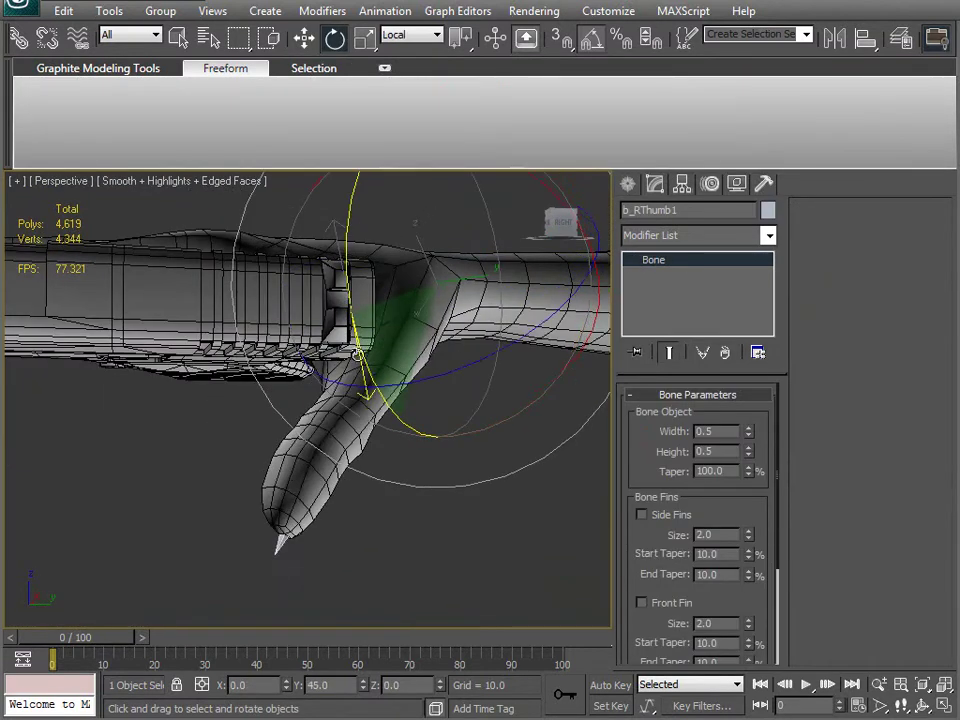
{"action": "middle_click_drag", "start_coordinate": [347, 367], "coordinate": [349, 345], "text": "alt"}
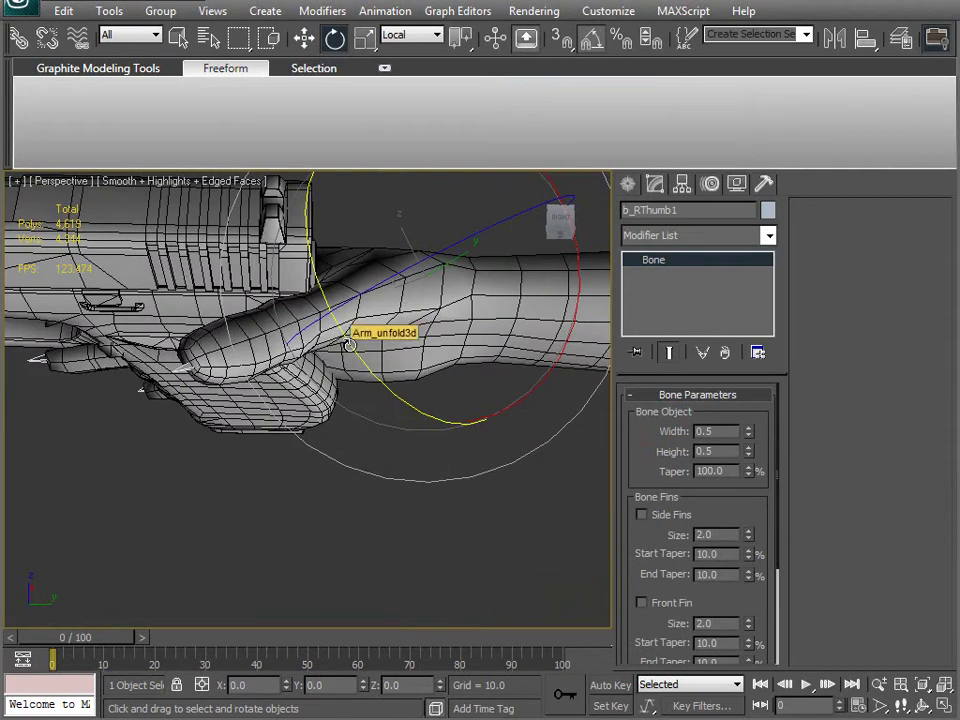
{"action": "left_click", "coordinate": [349, 345], "text": "ctrl"}
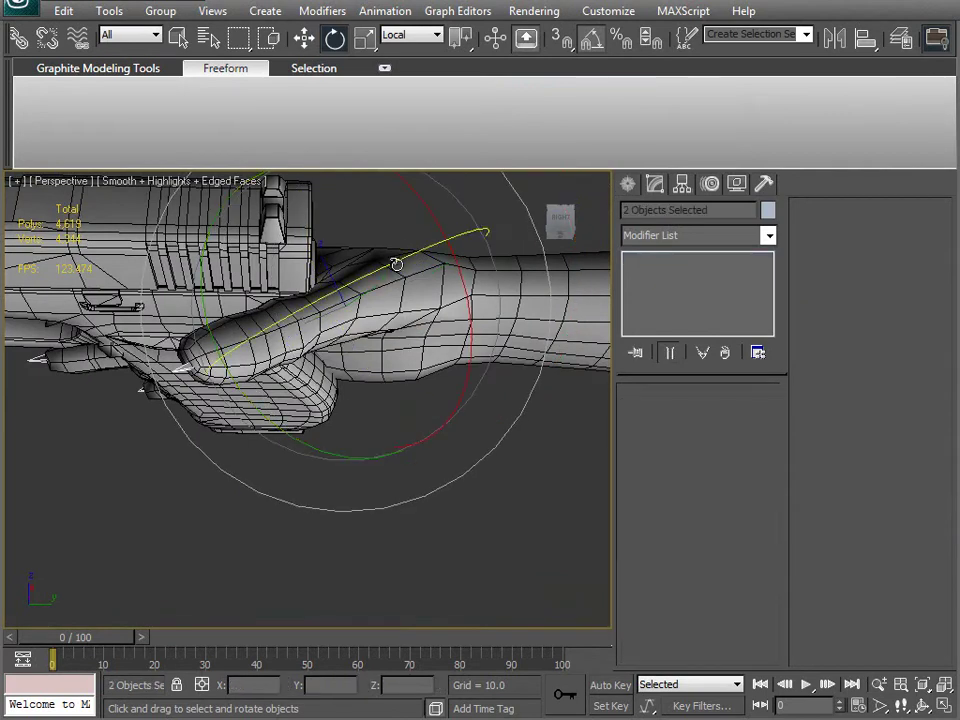
{"action": "middle_click_drag", "start_coordinate": [363, 297], "coordinate": [312, 462], "text": "alt"}
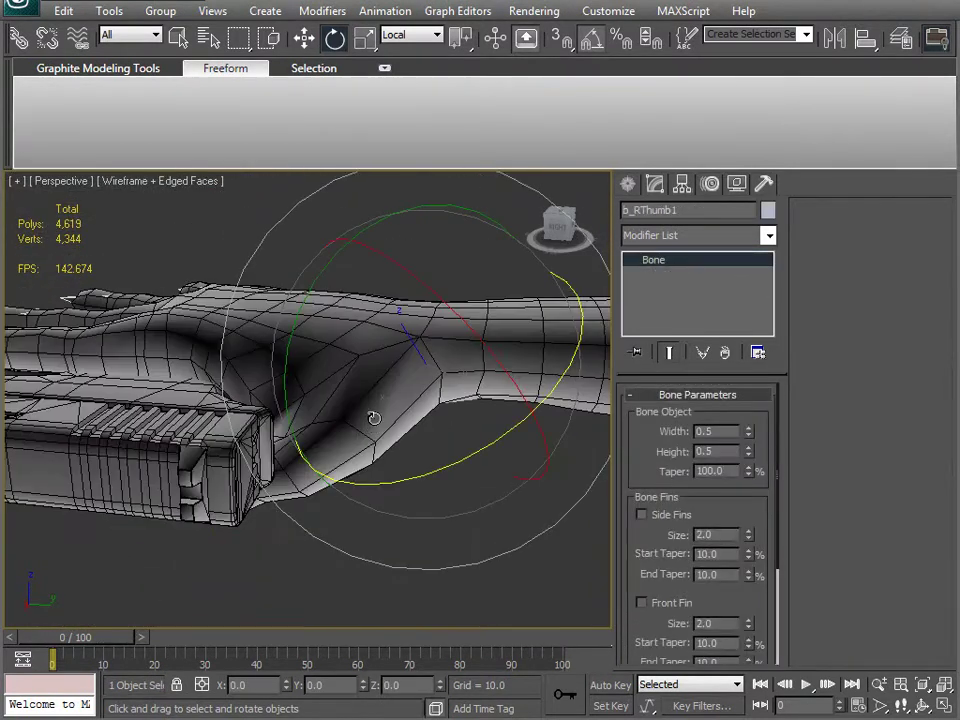
Refine the thumb's base bone with about 15° of rotation on its local Y axis and a small turn on local X
{"action": "middle_click_drag", "start_coordinate": [296, 489], "coordinate": [318, 374], "text": "alt"}
{"action": "left_click_drag", "start_coordinate": [309, 268], "coordinate": [316, 281]}
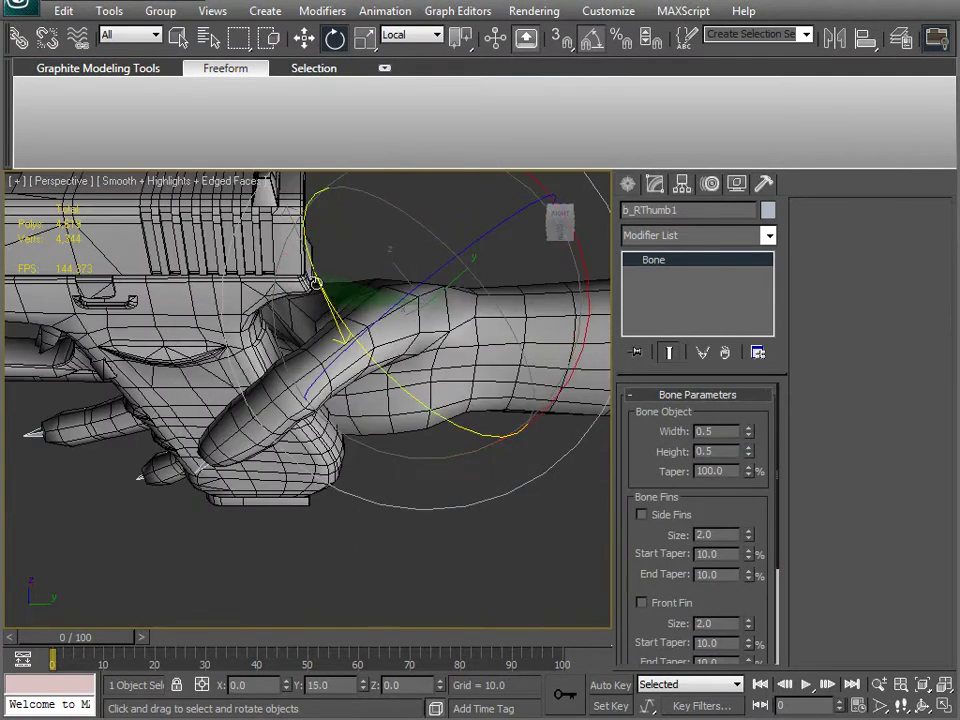
{"action": "middle_click_drag", "start_coordinate": [316, 290], "coordinate": [432, 489], "text": "alt"}
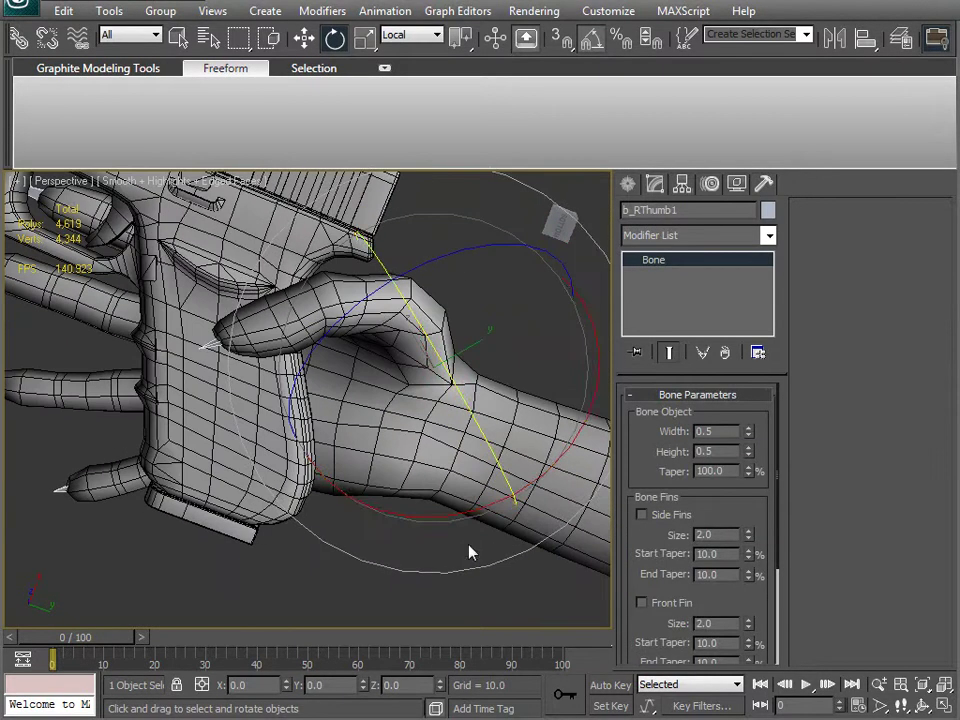
{"action": "left_click_drag", "start_coordinate": [458, 514], "coordinate": [440, 508]}
Rotate the second right thumb bone, b_RThumb2, about -20° on its local Z axis in shaded view
{"action": "middle_click_drag", "start_coordinate": [440, 508], "coordinate": [383, 374], "text": "alt"}
{"action": "key", "text": "alt+x"}
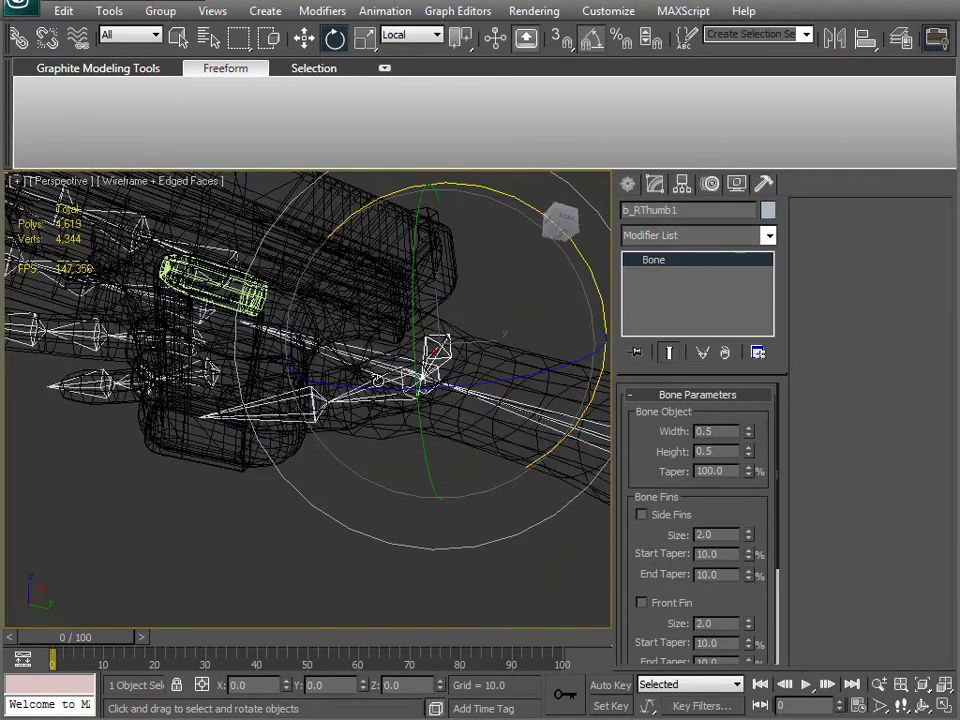
{"action": "left_click", "coordinate": [278, 355]}
{"action": "key", "text": "F3"}
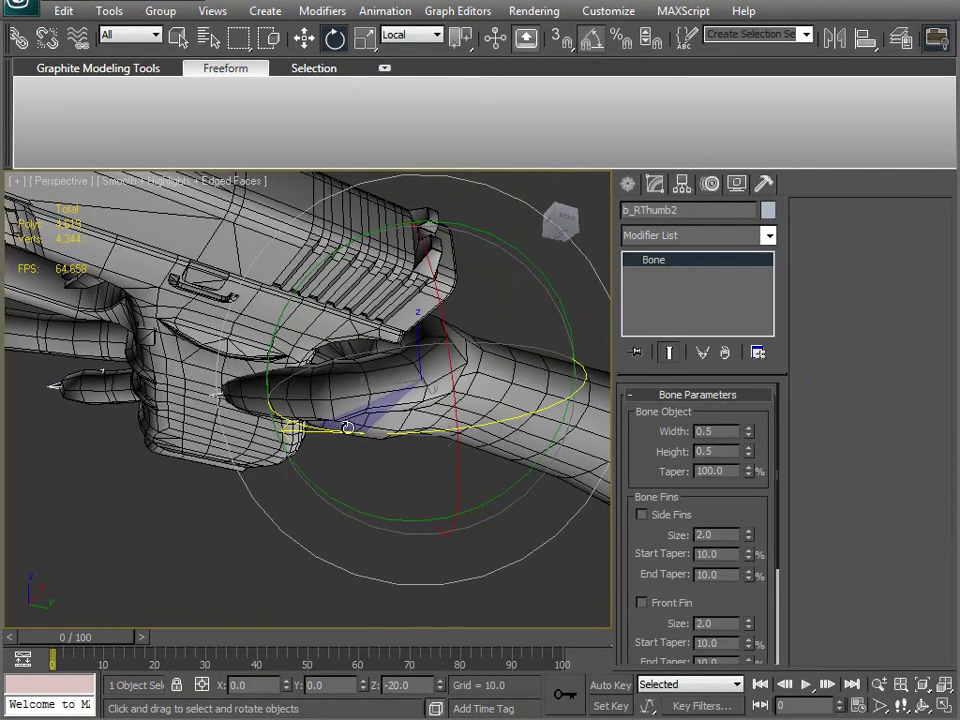
{"action": "middle_click_drag", "start_coordinate": [358, 427], "coordinate": [242, 418], "text": "alt"}
Shift the pistol by its Grip object to about X 0.398, Y -43.093 so the trigger guard lines up with the index finger
{"action": "left_click", "coordinate": [209, 475]}
{"action": "key", "text": "w"}
{"action": "middle_click_drag", "start_coordinate": [214, 345], "coordinate": [170, 463], "text": "alt"}
{"action": "scroll", "coordinate": [253, 467], "scroll_direction": "up", "scroll_amount": 5}
{"action": "middle_click_drag", "start_coordinate": [60, 364], "coordinate": [249, 418], "text": "alt"}
{"action": "scroll", "coordinate": [249, 418], "scroll_direction": "down", "scroll_amount": 3}
{"action": "left_click_drag", "start_coordinate": [177, 364], "coordinate": [207, 373]}
{"action": "middle_click_drag", "start_coordinate": [419, 531], "coordinate": [337, 373], "text": "alt"}
{"action": "middle_click_drag", "start_coordinate": [258, 375], "coordinate": [382, 677], "text": "alt"}
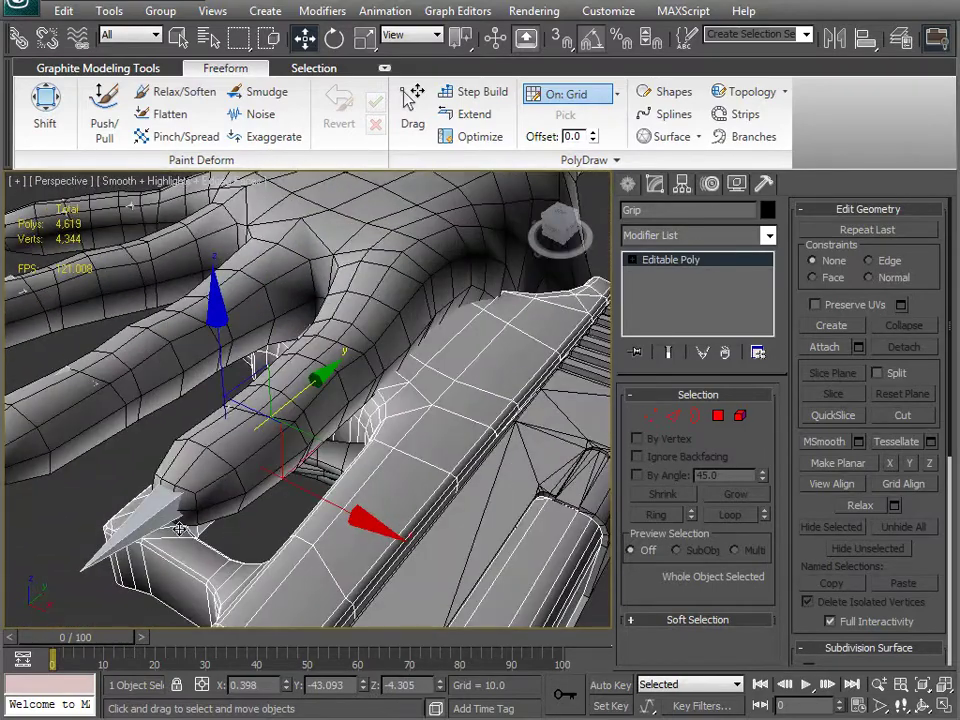
Curl the right index finger into the trigger guard by rotating b_RFore3 and its parent b_RFore2 about local Y
{"action": "left_click", "coordinate": [162, 522]}
{"action": "left_click_drag", "start_coordinate": [226, 316], "coordinate": [203, 348]}
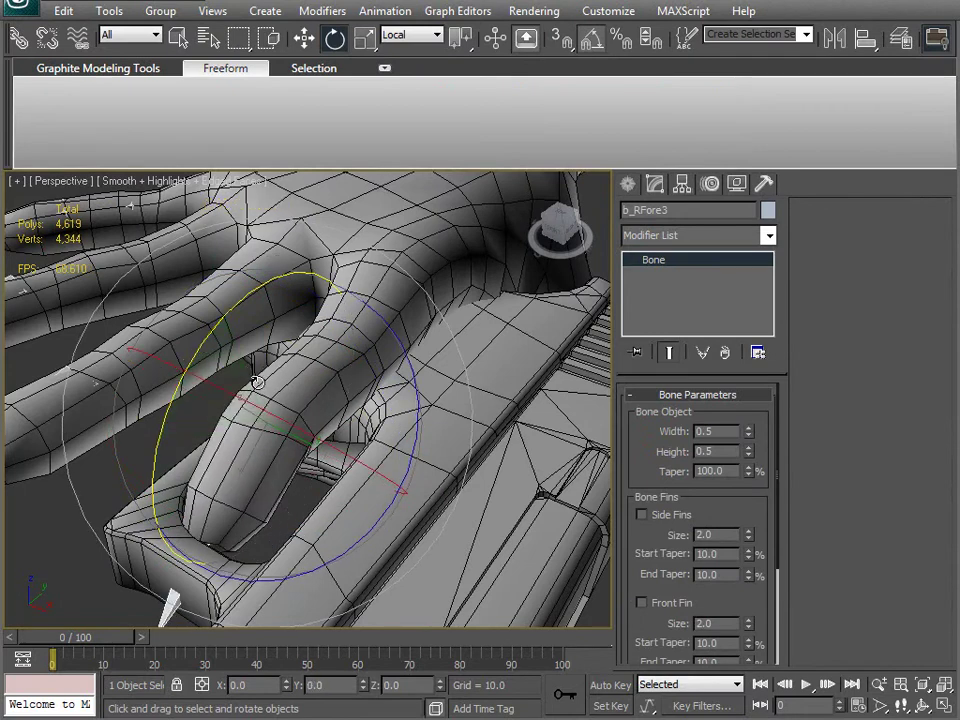
{"action": "key", "text": "Page_Up"}
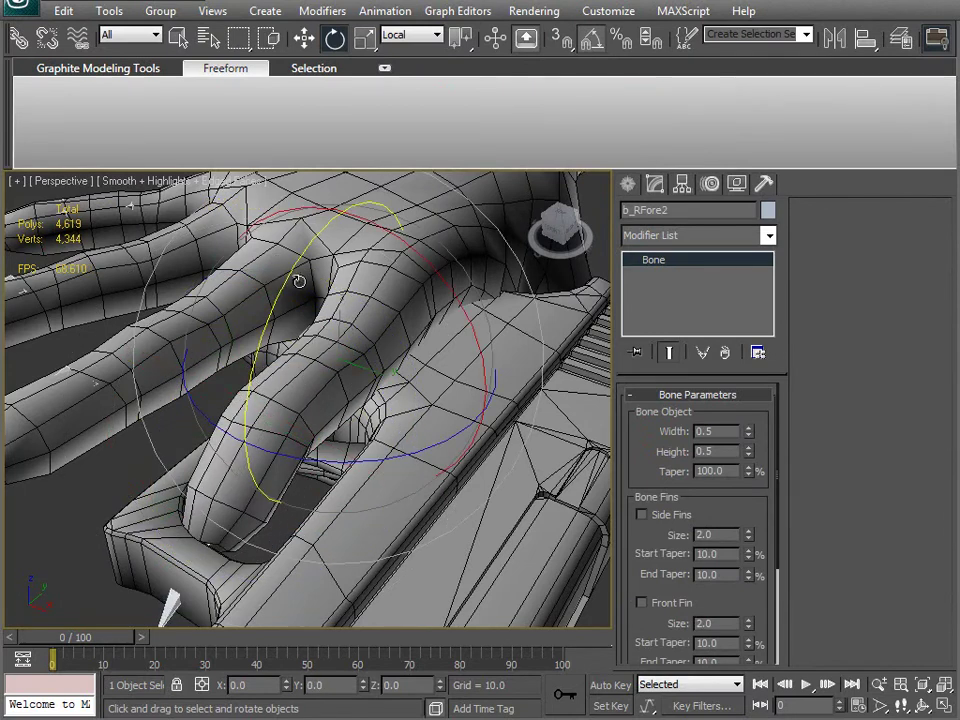
{"action": "left_click_drag", "start_coordinate": [293, 262], "coordinate": [284, 311]}
{"action": "mouse_move", "coordinate": [284, 303]}
{"action": "middle_mouse_down", "text": "alt"}
{"action": "mouse_move", "coordinate": [327, 392]}
{"action": "mouse_move", "coordinate": [384, 439]}
{"action": "mouse_move", "coordinate": [404, 424]}
{"action": "mouse_move", "coordinate": [311, 414]}
{"action": "mouse_move", "coordinate": [311, 425]}
{"action": "middle_mouse_up", "text": "alt"}
Select all nine bones of the right middle, ring and pinky fingers in wireframe, and restore shading
{"action": "key", "text": "F3"}
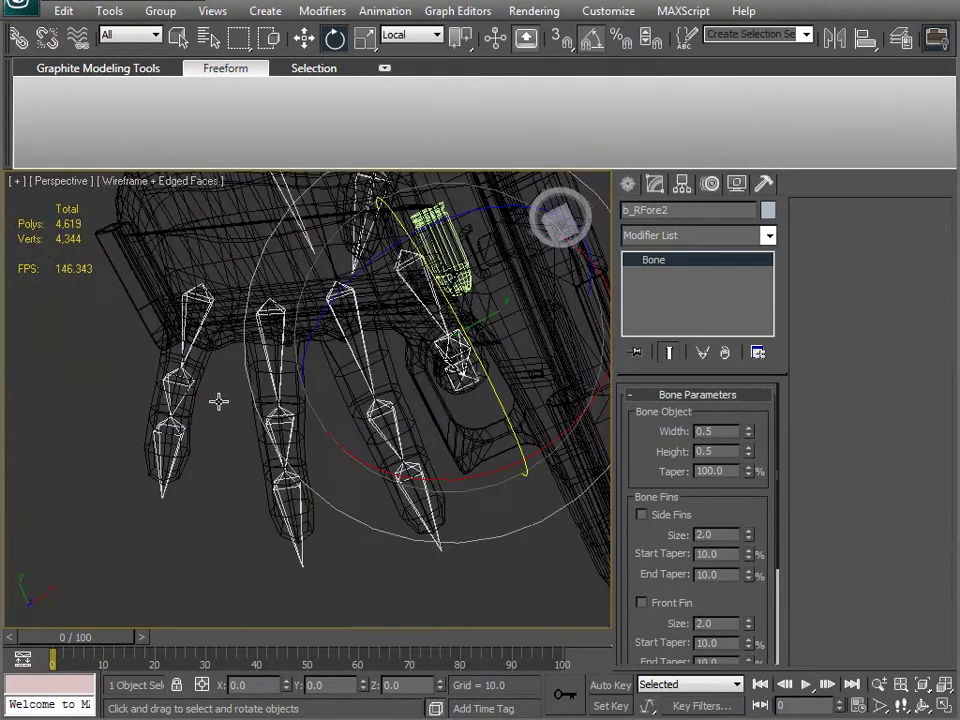
{"action": "left_click_drag", "start_coordinate": [332, 334], "coordinate": [331, 332]}
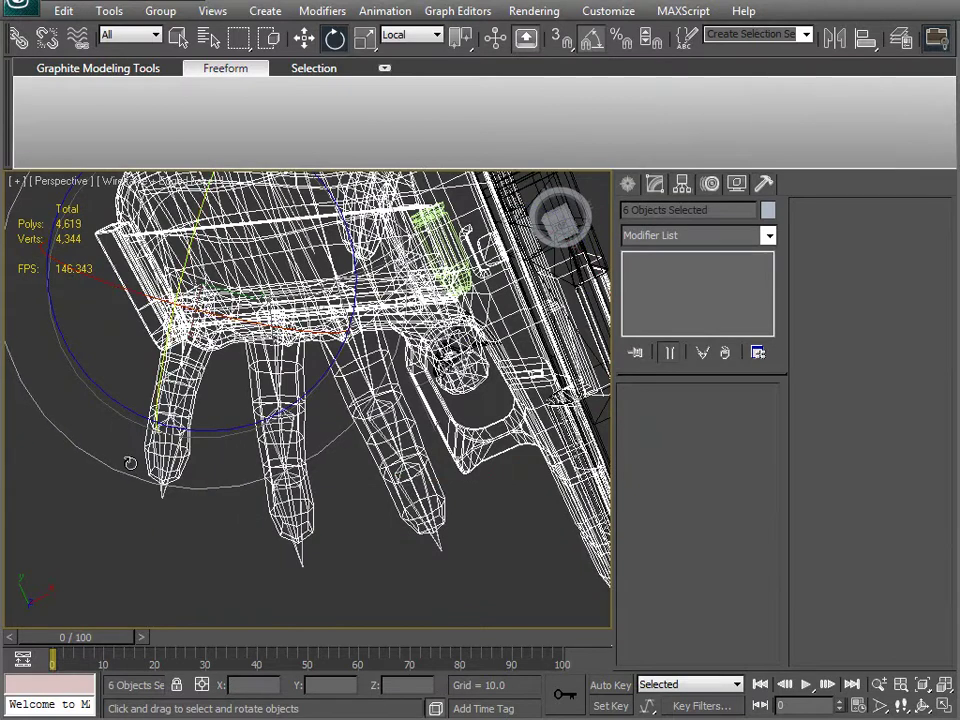
{"action": "left_click_drag", "start_coordinate": [312, 476], "coordinate": [110, 554], "text": "alt"}
{"action": "middle_click_drag", "start_coordinate": [182, 482], "coordinate": [260, 646]}
{"action": "left_click", "coordinate": [224, 445], "text": "alt"}
{"action": "middle_click_drag", "start_coordinate": [260, 527], "coordinate": [180, 433]}
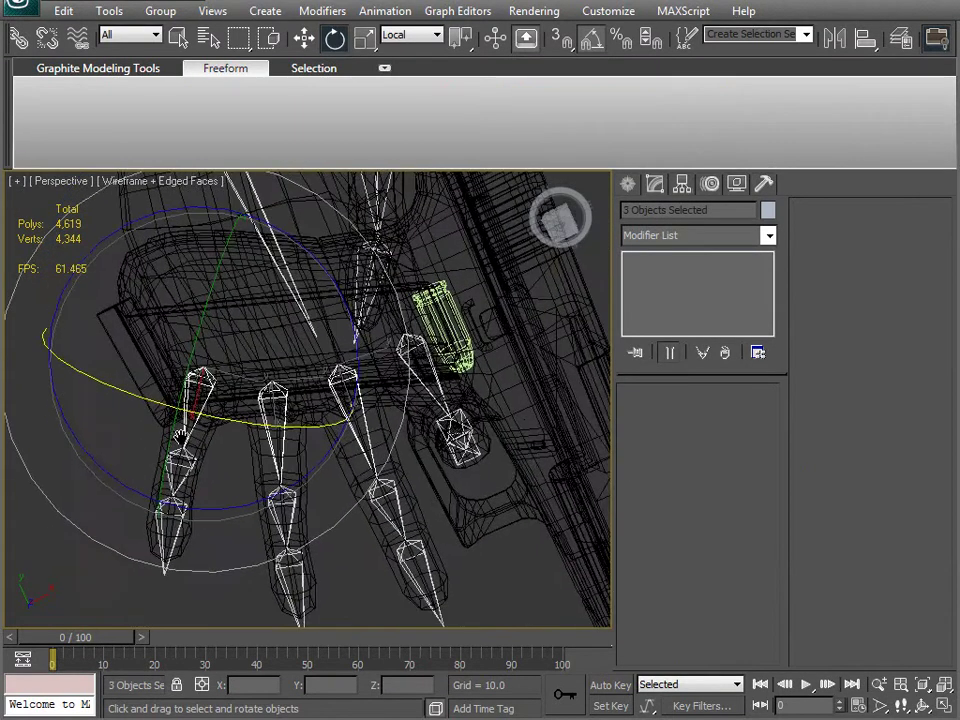
{"action": "middle_click_drag", "start_coordinate": [480, 289], "coordinate": [483, 249]}
{"action": "key", "text": "F3"}
Curl the middle, ring and pinky fingers around the grip about local Y, using progressively smaller selections of their bones
{"action": "middle_click_drag", "start_coordinate": [316, 498], "coordinate": [386, 190], "text": "alt"}
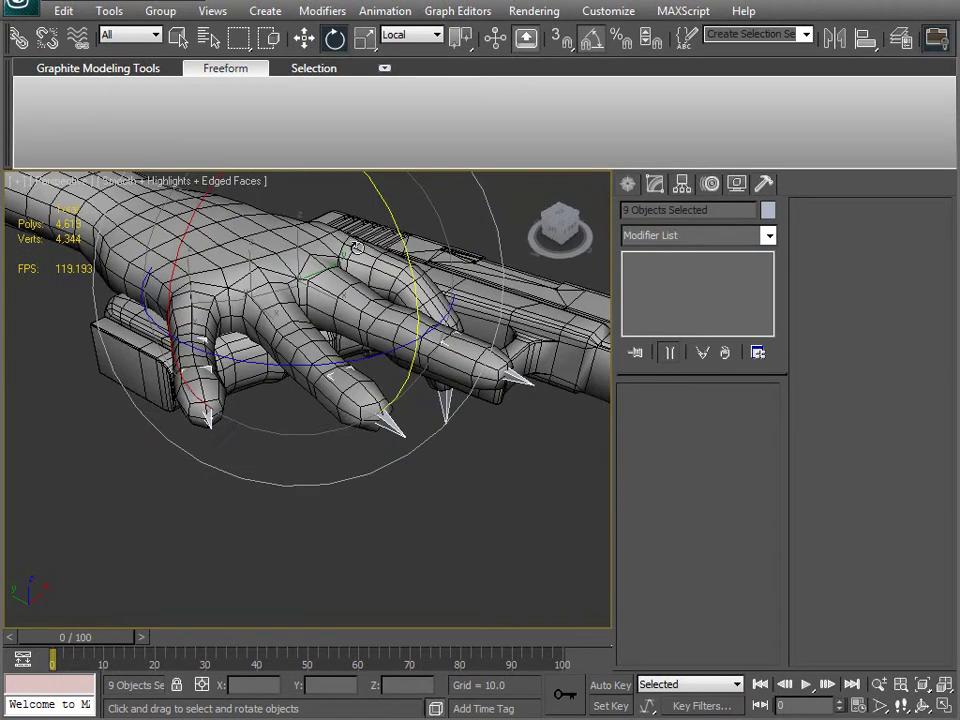
{"action": "left_click_drag", "start_coordinate": [396, 222], "coordinate": [397, 253]}
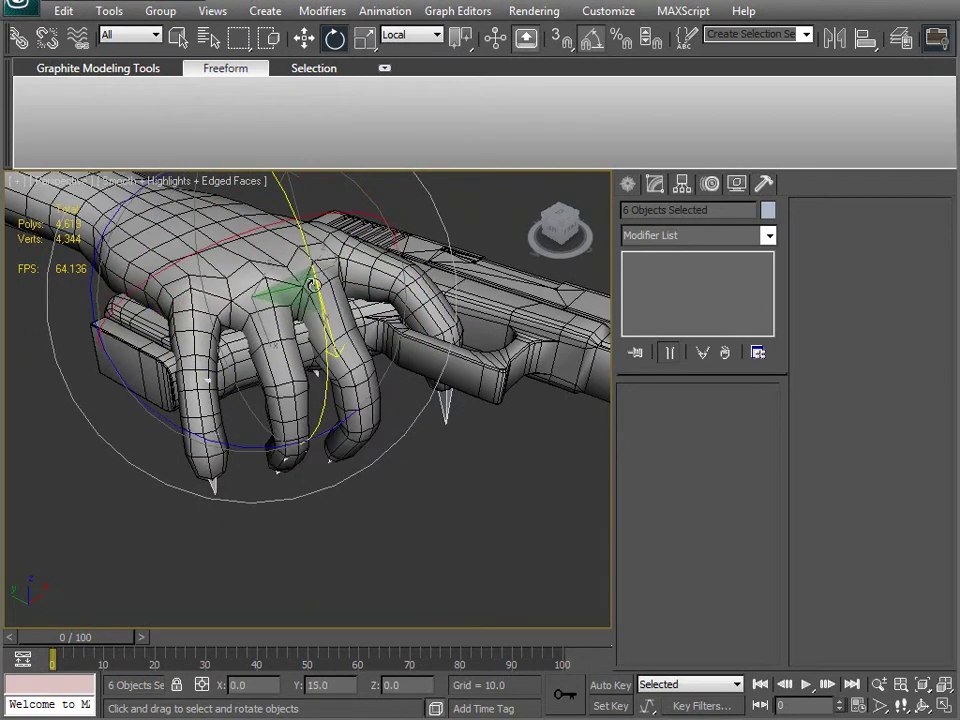
{"action": "middle_click_drag", "start_coordinate": [315, 283], "coordinate": [236, 273], "text": "alt"}
{"action": "middle_click_drag", "start_coordinate": [391, 327], "coordinate": [314, 331], "text": "alt"}
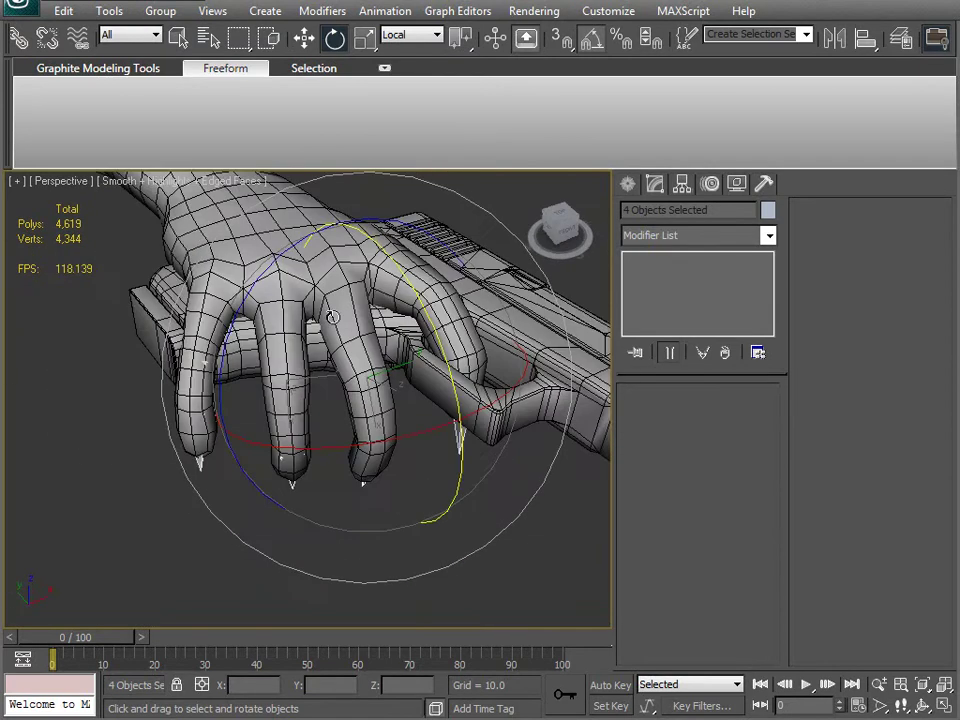
{"action": "middle_click_drag", "start_coordinate": [424, 340], "coordinate": [312, 378], "text": "alt"}
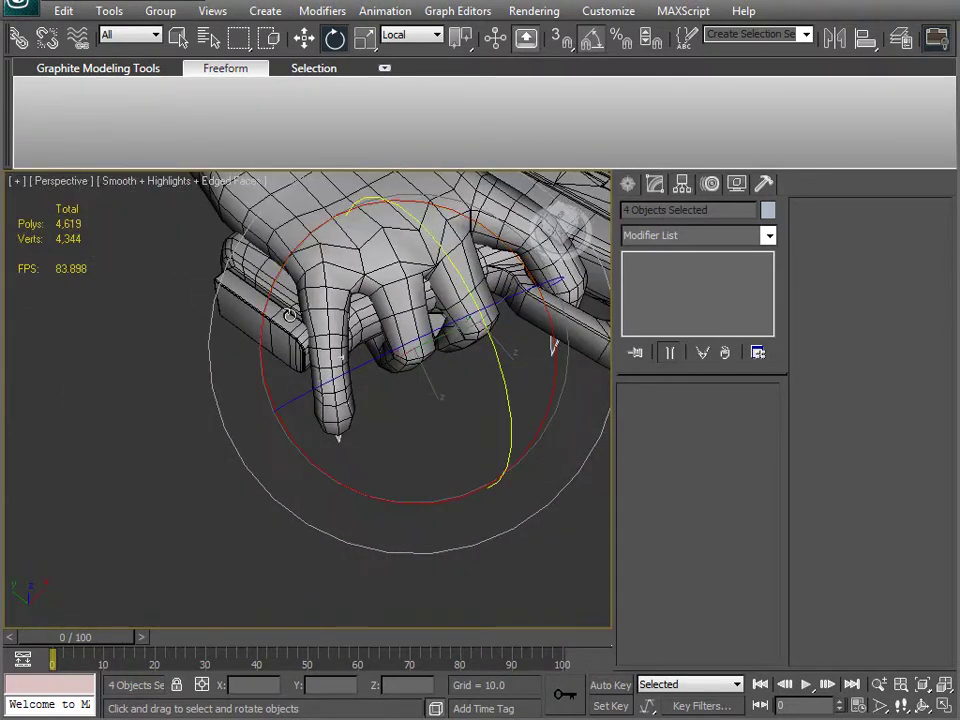
Curl the right pinky toward the pistol grip by rotating its second bone, b_RPinky2, about local Y
{"action": "left_click", "coordinate": [327, 311]}
{"action": "left_click", "coordinate": [312, 404]}
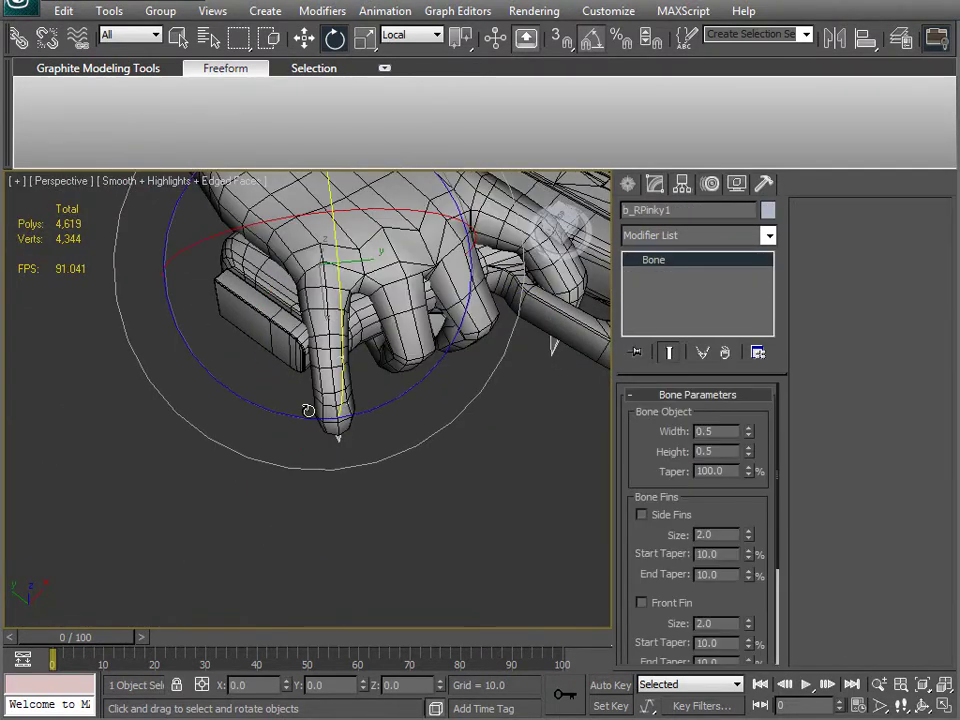
{"action": "middle_click_drag", "start_coordinate": [306, 414], "coordinate": [332, 450], "text": "alt"}
{"action": "left_click", "coordinate": [465, 480]}
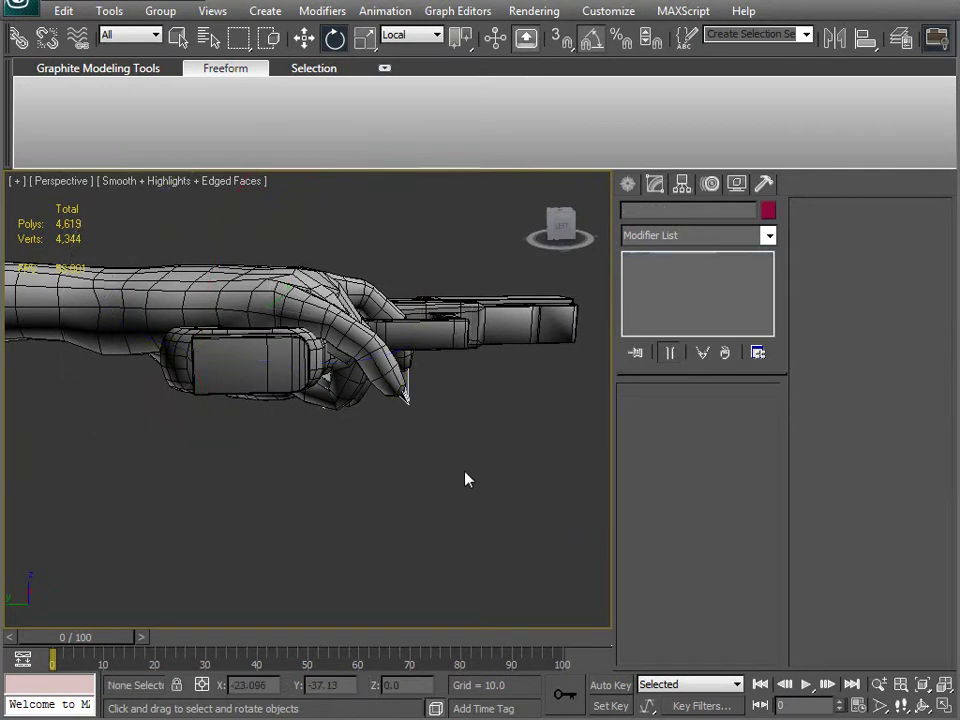
{"action": "middle_click_drag", "start_coordinate": [392, 471], "coordinate": [305, 432], "text": "alt"}
{"action": "left_click", "coordinate": [268, 365]}
{"action": "left_click", "coordinate": [268, 365]}
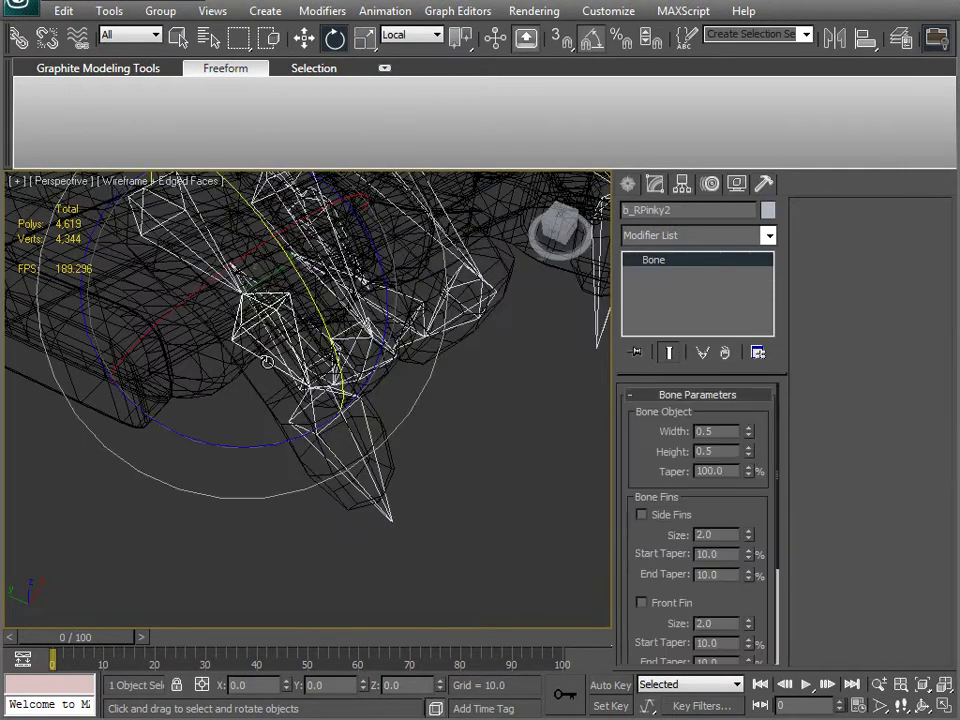
{"action": "key", "text": "F3"}
{"action": "left_click_drag", "start_coordinate": [323, 315], "coordinate": [324, 360]}
{"action": "middle_click_drag", "start_coordinate": [308, 374], "coordinate": [342, 400], "text": "alt"}
Rotate the second ring finger bone, b_RRing2, about -10° on its local Y axis to fit the grip
{"action": "key", "text": "F3"}
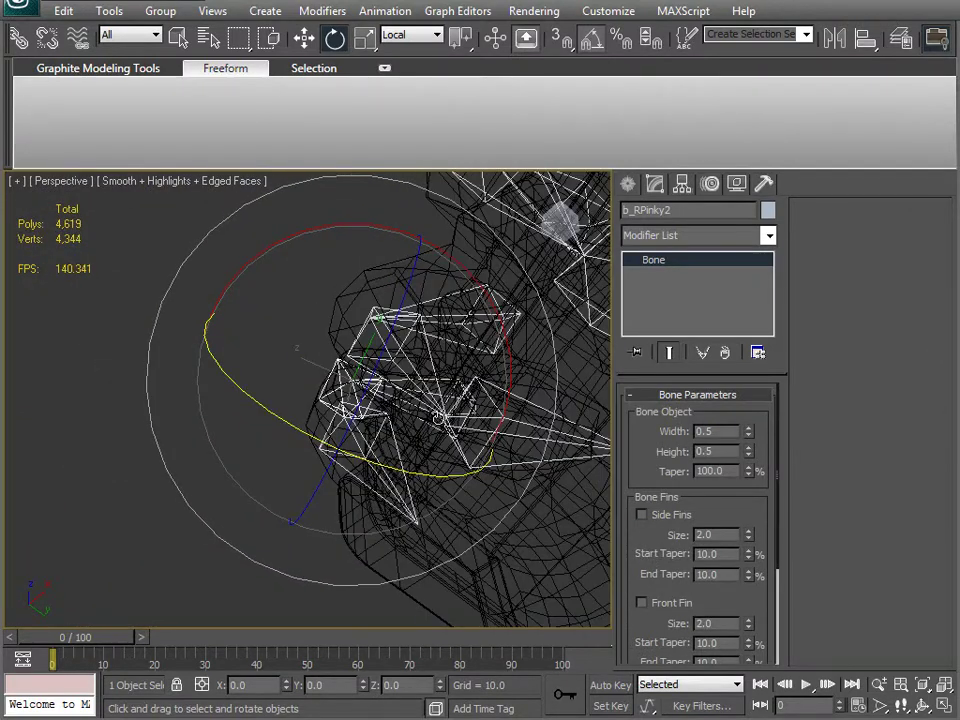
{"action": "left_click", "coordinate": [408, 364]}
{"action": "key", "text": "F3"}
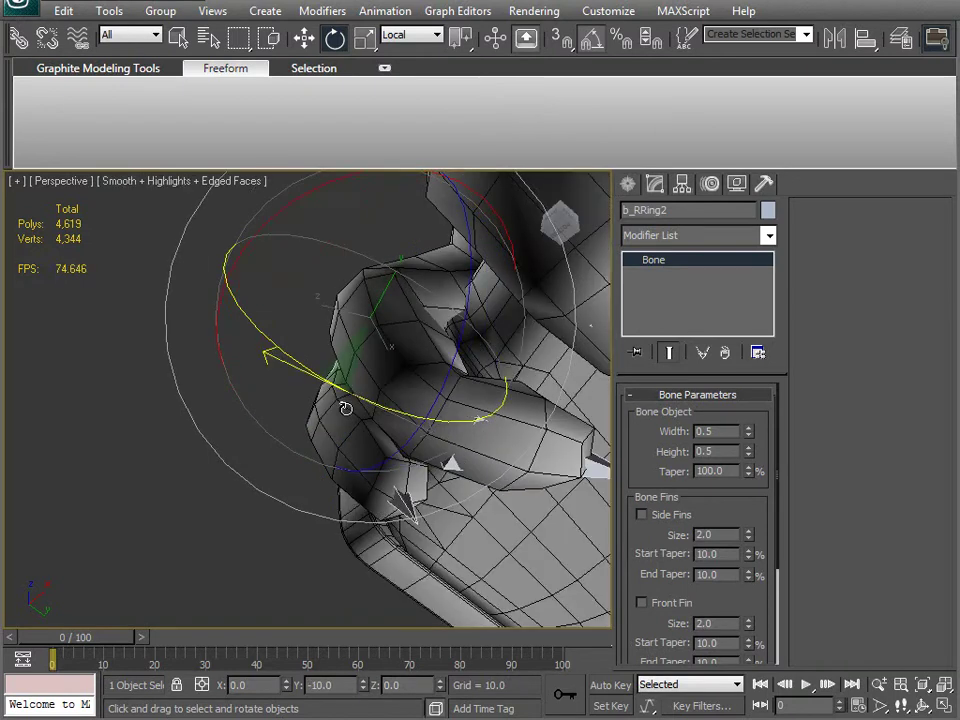
{"action": "middle_click_drag", "start_coordinate": [349, 410], "coordinate": [541, 324], "text": "alt"}
{"action": "middle_click_drag", "start_coordinate": [392, 357], "coordinate": [328, 320], "text": "alt"}
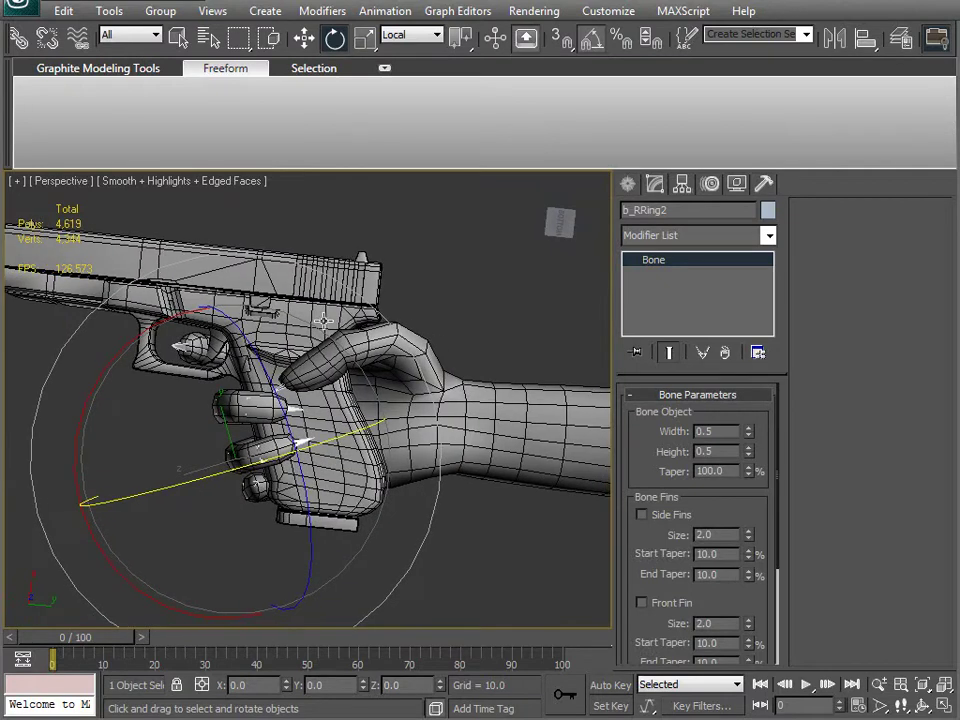
Nudge the pistol along Y toward the palm to about Y -42.818
{"action": "scroll", "coordinate": [322, 320], "scroll_direction": "up", "scroll_amount": 6}
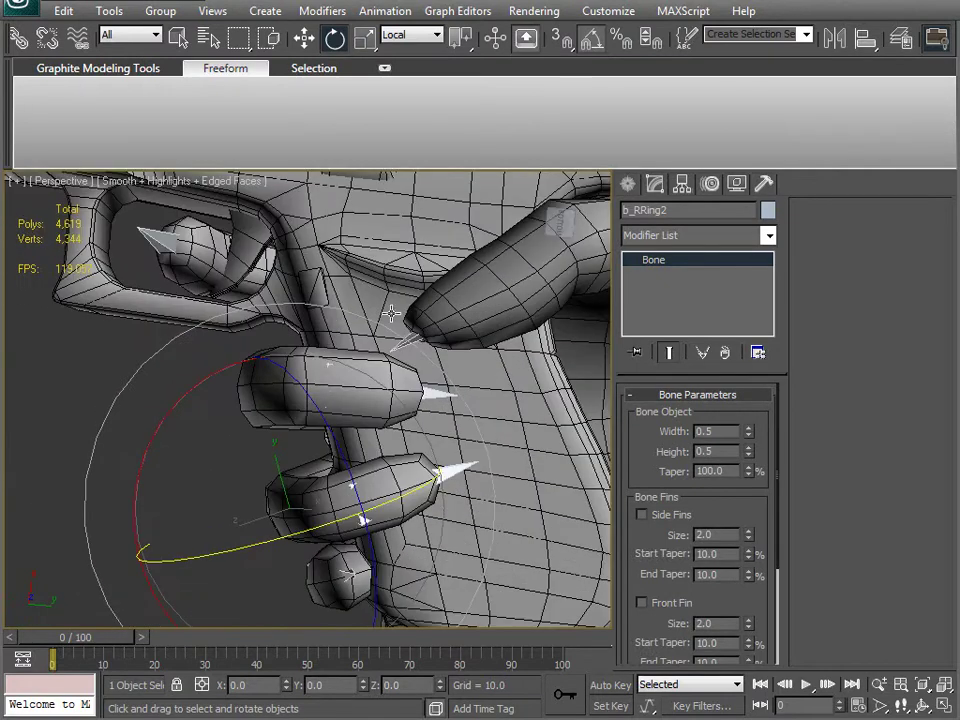
{"action": "left_click", "coordinate": [391, 294]}
{"action": "middle_click_drag", "start_coordinate": [391, 294], "coordinate": [318, 315]}
{"action": "scroll", "coordinate": [316, 325], "scroll_direction": "down", "scroll_amount": 4}
{"action": "key", "text": "w"}
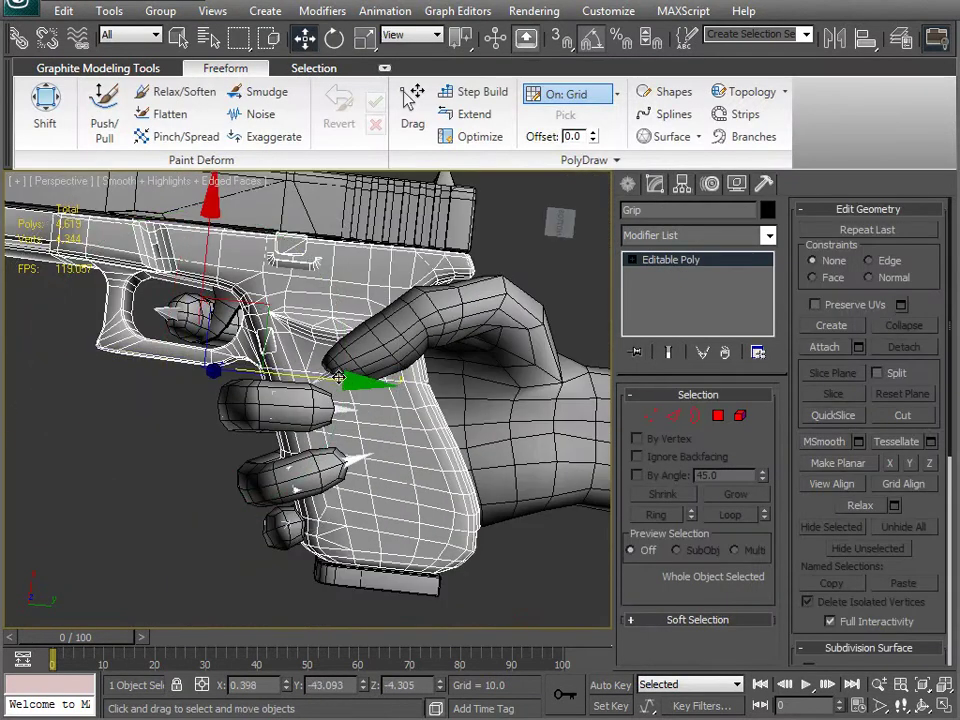
{"action": "left_click_drag", "start_coordinate": [340, 378], "coordinate": [346, 380]}
{"action": "middle_click_drag", "start_coordinate": [351, 378], "coordinate": [347, 463], "text": "alt"}
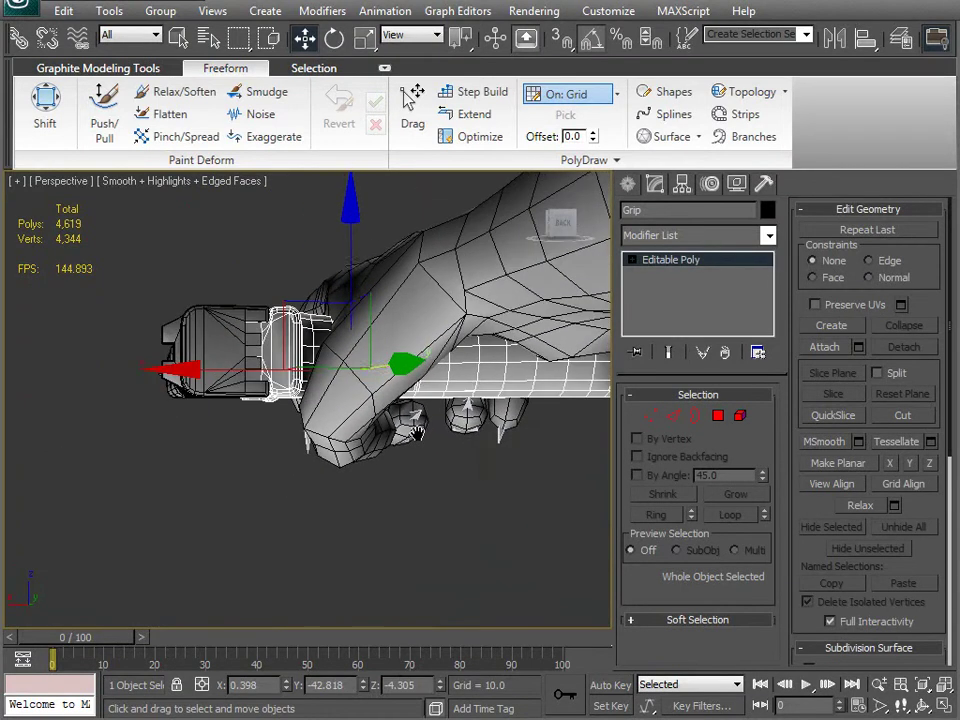
Examine from several angles how the thumb and fingers wrap around the pistol grip
{"action": "middle_click_drag", "start_coordinate": [376, 310], "coordinate": [447, 481], "text": "alt"}
{"action": "scroll", "coordinate": [405, 438], "scroll_direction": "up", "scroll_amount": 3}
{"action": "middle_click_drag", "start_coordinate": [390, 388], "coordinate": [565, 342]}
{"action": "scroll", "coordinate": [354, 478], "scroll_direction": "up", "scroll_amount": 5}
{"action": "scroll", "coordinate": [294, 420], "scroll_direction": "down", "scroll_amount": 5}
{"action": "middle_click_drag", "start_coordinate": [343, 409], "coordinate": [283, 325], "text": "alt"}
{"action": "left_click", "coordinate": [392, 466]}
{"action": "left_click", "coordinate": [336, 418]}
{"action": "middle_click_drag", "start_coordinate": [346, 480], "coordinate": [266, 448]}
{"action": "scroll", "coordinate": [290, 410], "scroll_direction": "down", "scroll_amount": 5}
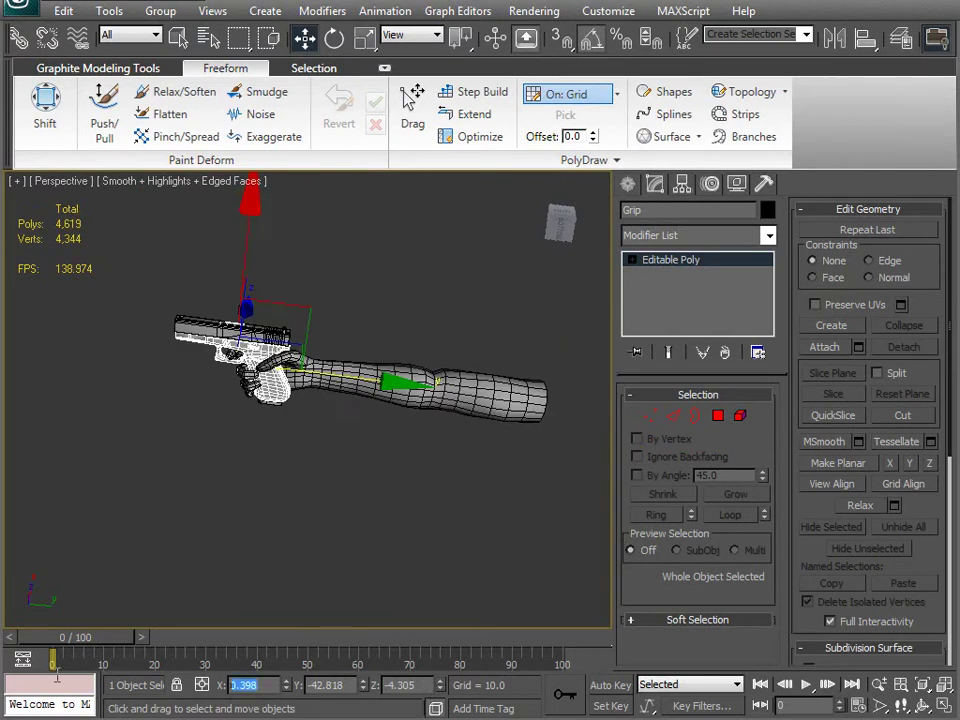
Move the pistol to the world origin and zero its X, Y and Z rotation in the View coordinate system
{"action": "middle_click_drag", "start_coordinate": [178, 458], "coordinate": [378, 623]}
{"action": "key", "text": "z"}
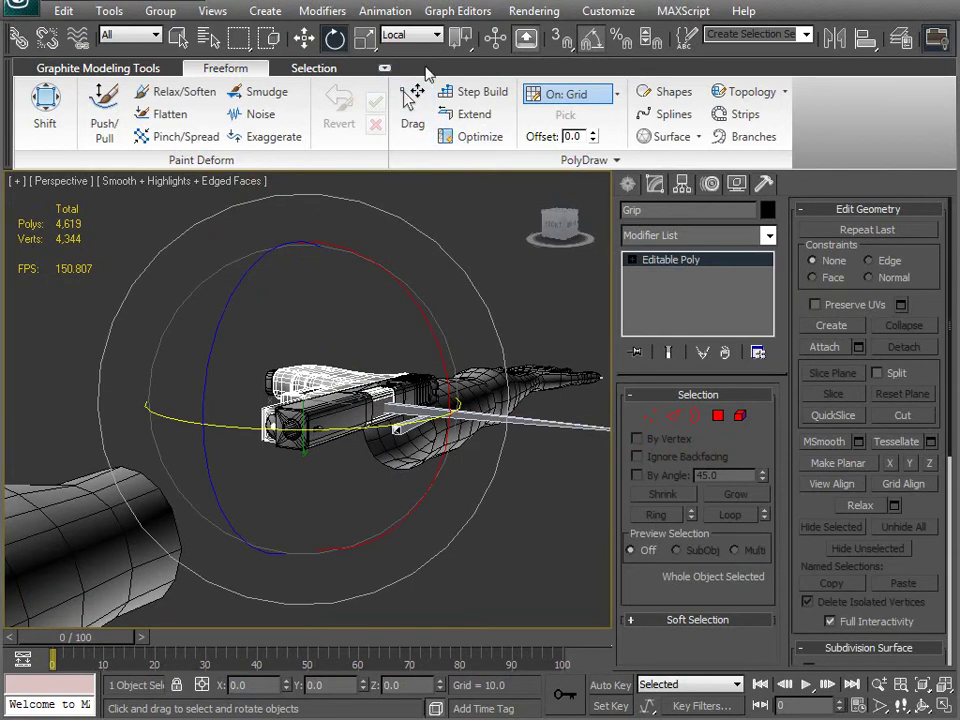
{"action": "left_click", "coordinate": [412, 35]}
{"action": "left_click", "coordinate": [394, 51]}
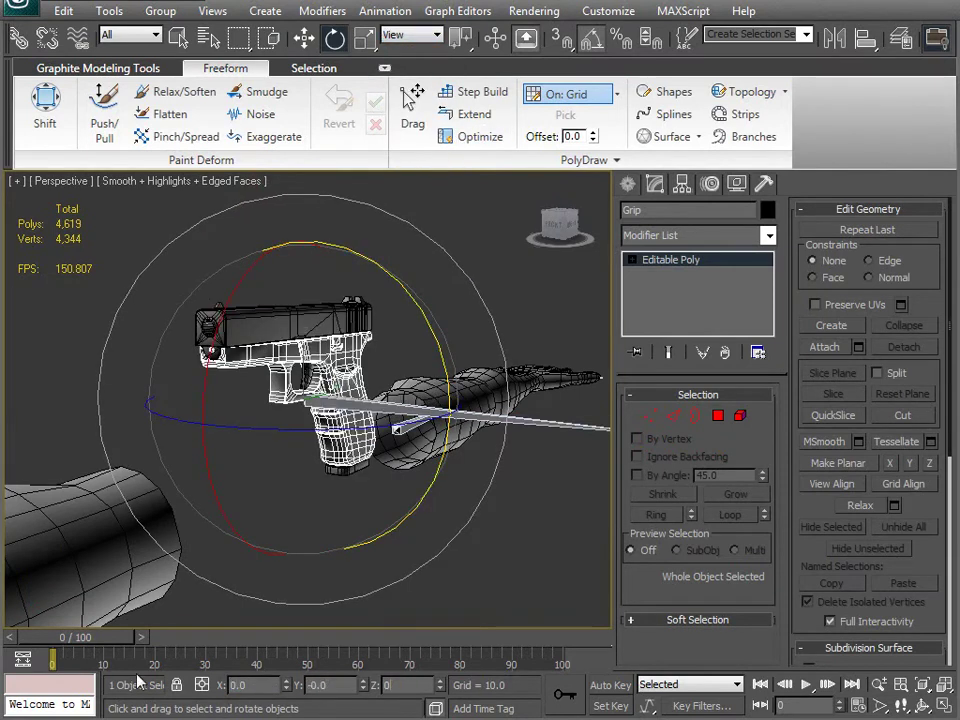
{"action": "middle_click_drag", "start_coordinate": [105, 510], "coordinate": [291, 472], "text": "alt"}
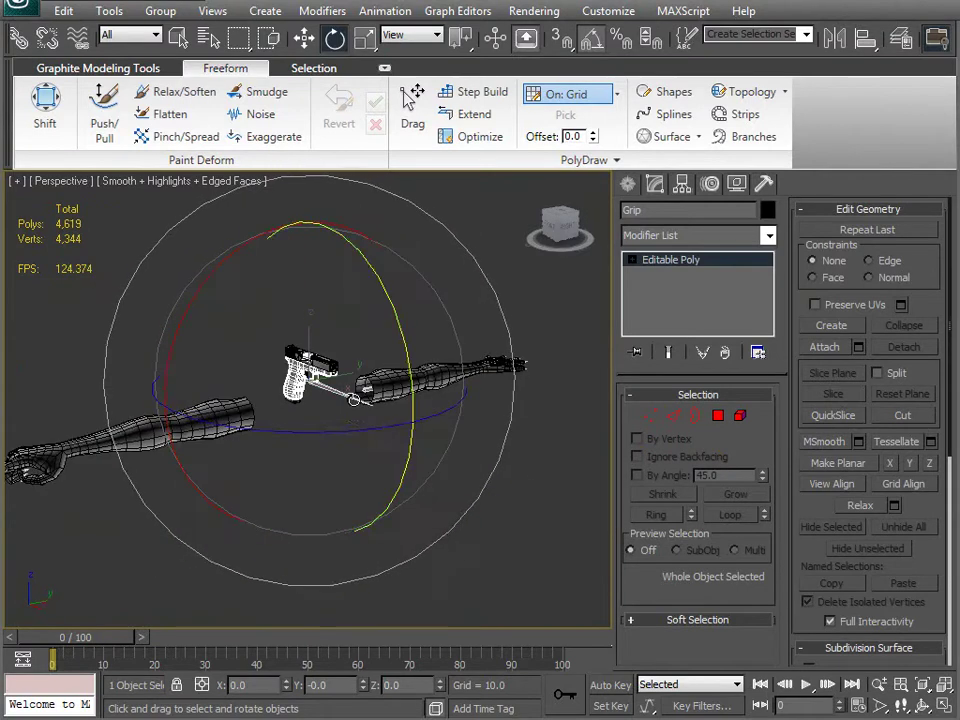
Select the root bone, b_Root, together with its entire bone hierarchy
{"action": "left_click", "coordinate": [350, 399]}
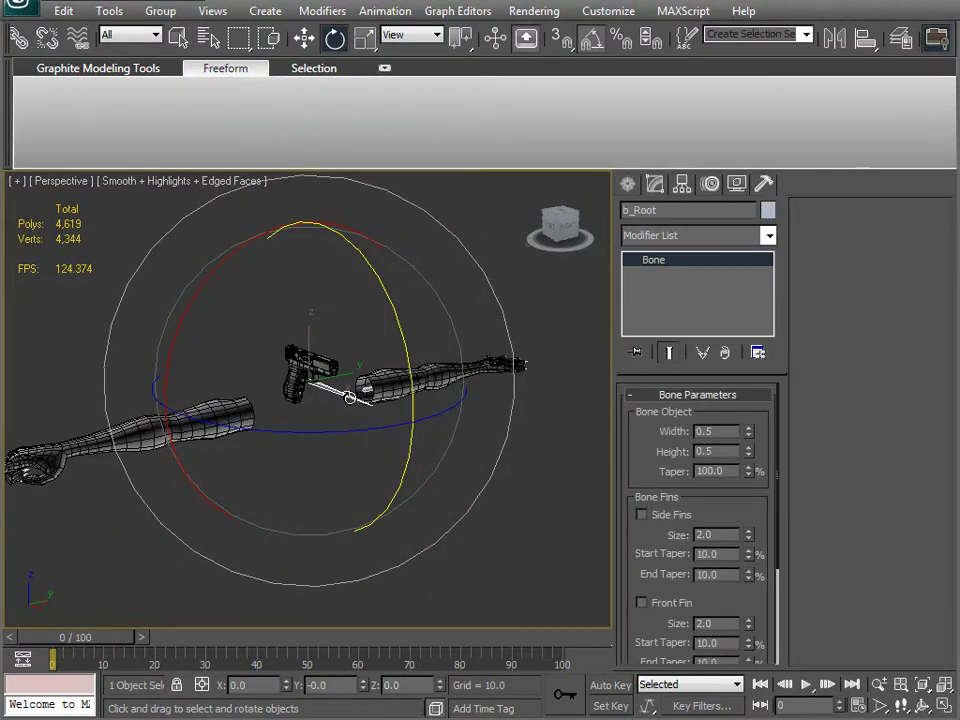
{"action": "double_click", "coordinate": [350, 398]}
{"action": "left_click_drag", "start_coordinate": [309, 406], "coordinate": [359, 342]}
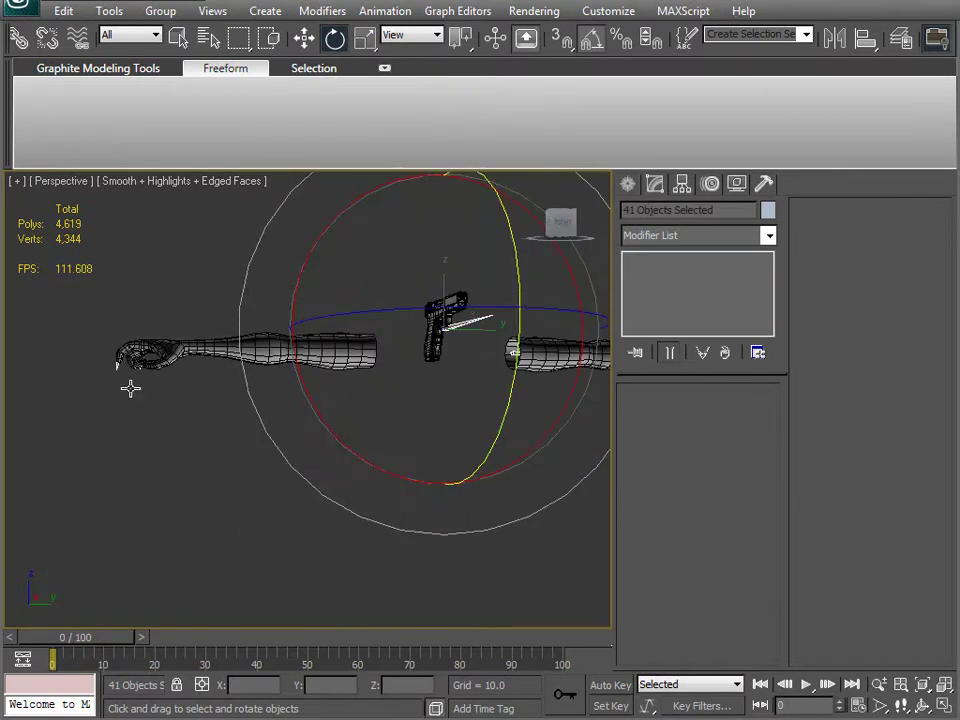
Select the arm mesh and examine how the curled fingers, thumb webbing and forearm deform from several angles
{"action": "middle_click_drag", "start_coordinate": [141, 418], "coordinate": [210, 441]}
{"action": "middle_click_drag", "start_coordinate": [144, 368], "coordinate": [234, 459], "text": "alt"}
{"action": "scroll", "coordinate": [290, 444], "scroll_direction": "up", "scroll_amount": 5}
{"action": "middle_click_drag", "start_coordinate": [290, 444], "coordinate": [492, 418], "text": "alt"}
{"action": "scroll", "coordinate": [311, 446], "scroll_direction": "up", "scroll_amount": 8}
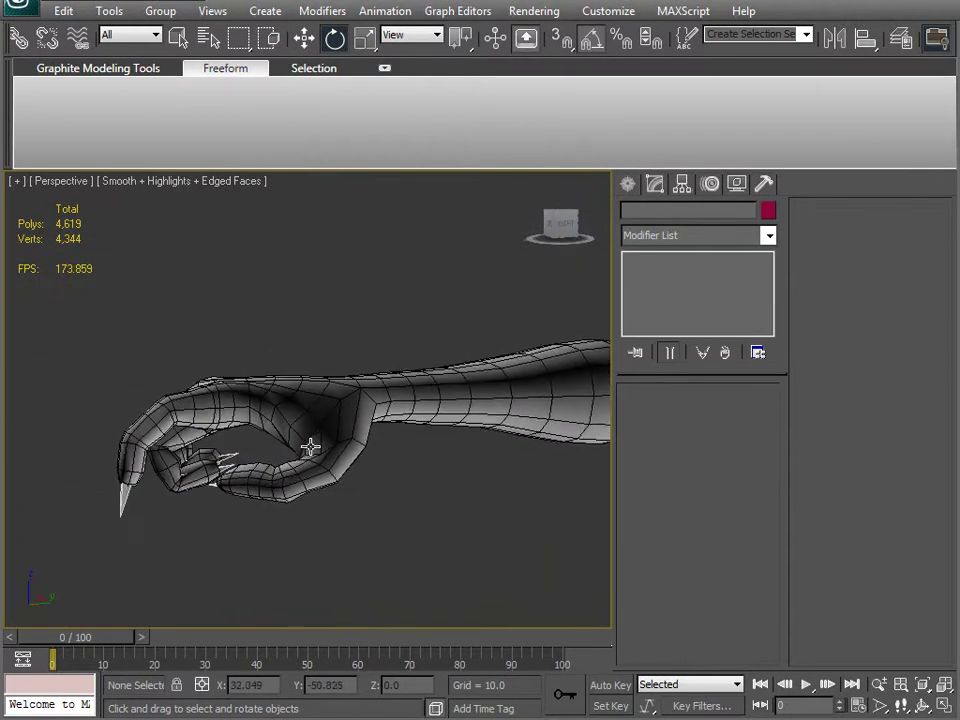
{"action": "scroll", "coordinate": [320, 448], "scroll_direction": "down", "scroll_amount": 3}
{"action": "scroll", "coordinate": [315, 444], "scroll_direction": "up", "scroll_amount": 3}
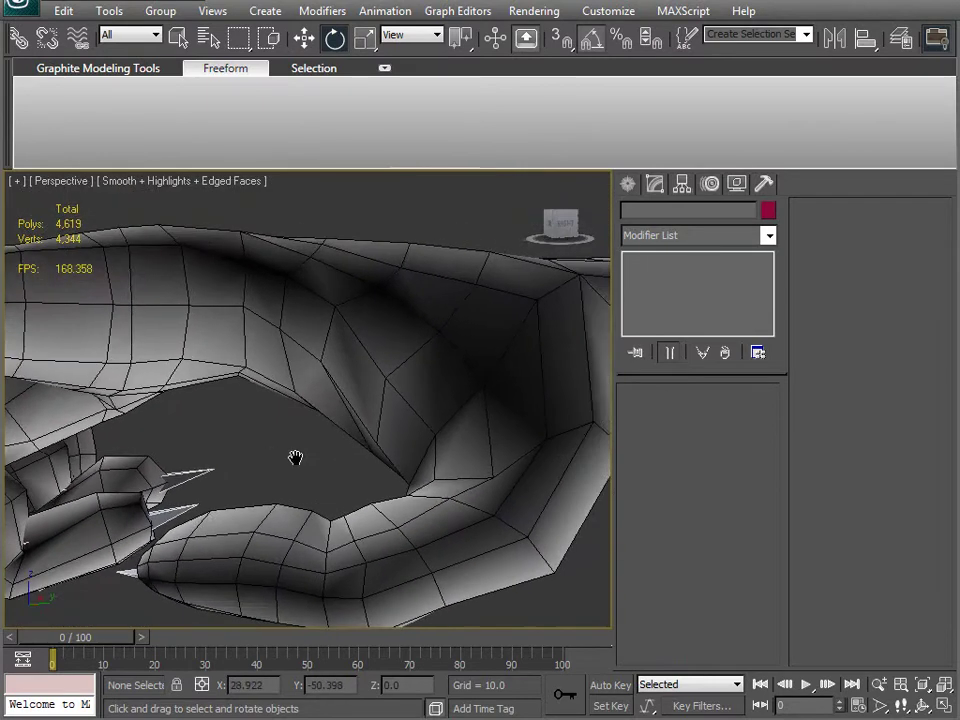
{"action": "left_click", "coordinate": [303, 392]}
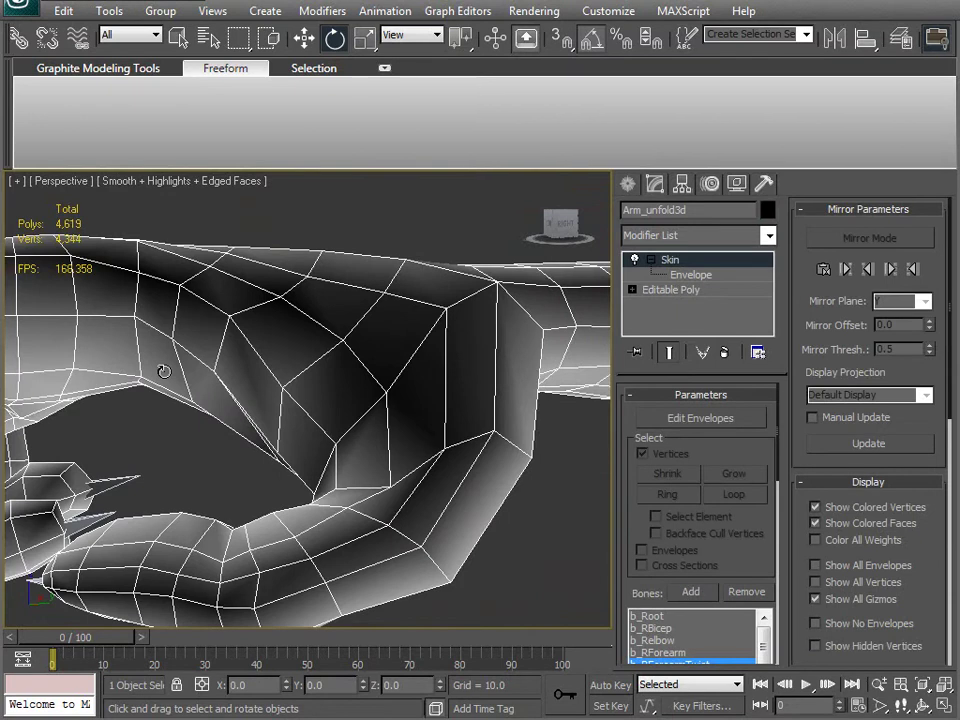
{"action": "middle_click_drag", "start_coordinate": [323, 373], "coordinate": [321, 496], "text": "alt"}
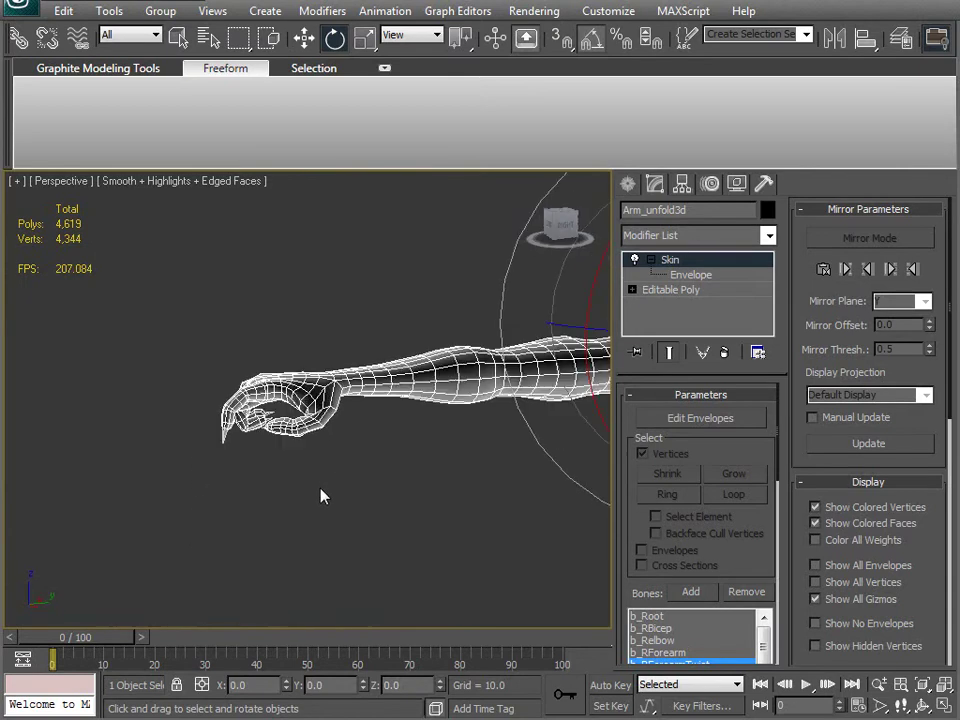
{"action": "scroll", "coordinate": [291, 432], "scroll_direction": "up", "scroll_amount": 5}
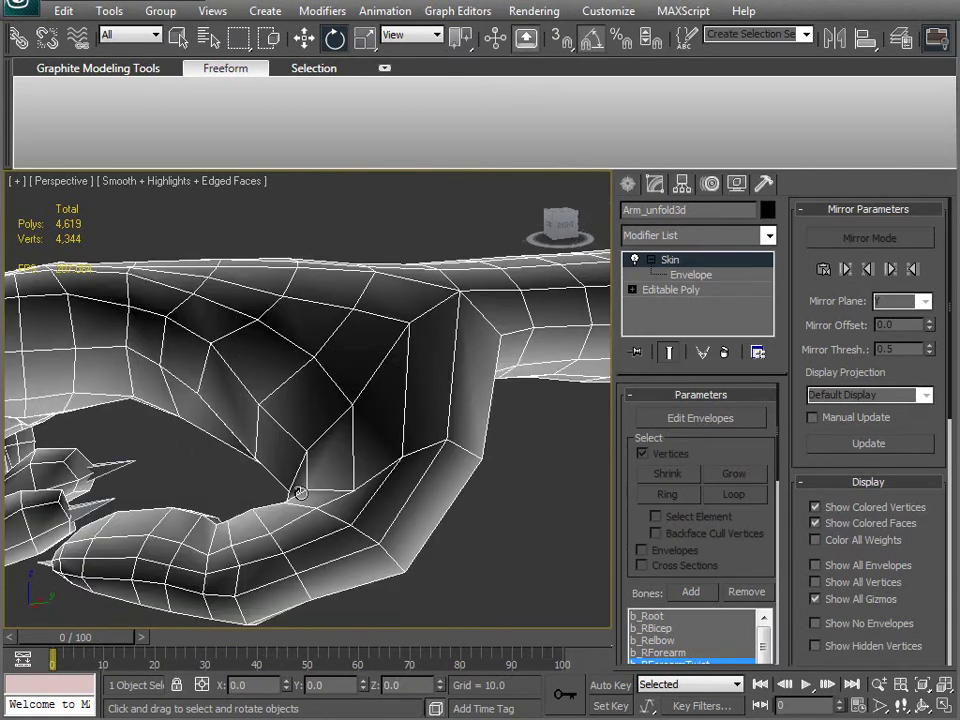
{"action": "scroll", "coordinate": [202, 445], "scroll_direction": "down", "scroll_amount": 5}
{"action": "scroll", "coordinate": [270, 516], "scroll_direction": "up", "scroll_amount": 3}
{"action": "middle_click_drag", "start_coordinate": [270, 516], "coordinate": [195, 521]}
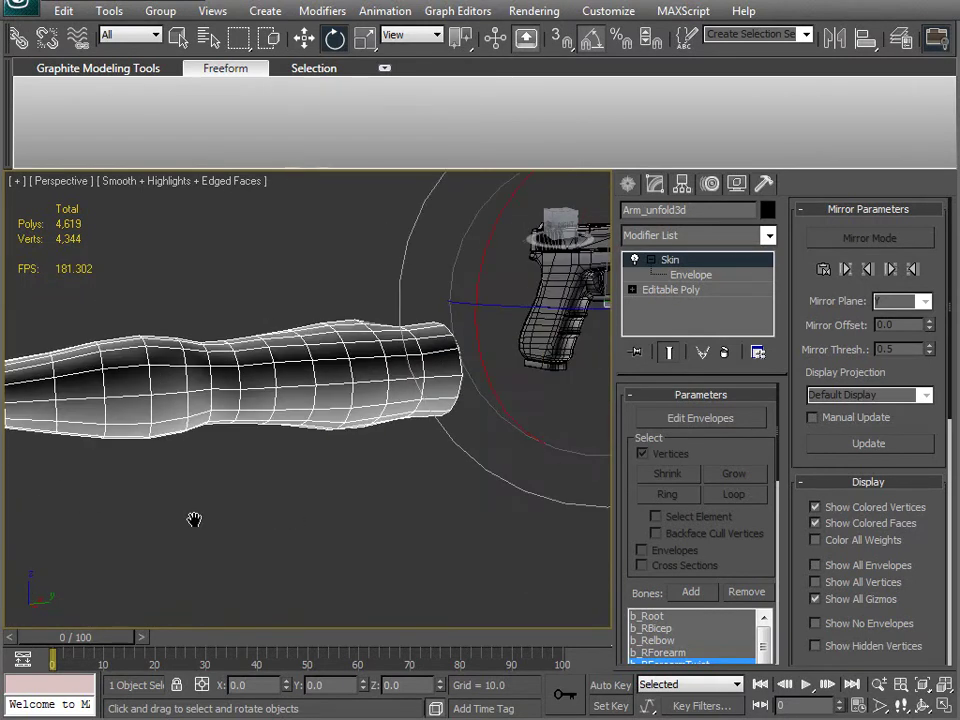
{"action": "scroll", "coordinate": [270, 516], "scroll_direction": "down", "scroll_amount": 6}
Select the whole bone hierarchy together with the arm mesh and delete them, leaving only the pistol
{"action": "middle_click_drag", "start_coordinate": [243, 621], "coordinate": [414, 484], "text": "alt"}
{"action": "scroll", "coordinate": [449, 447], "scroll_direction": "up", "scroll_amount": 3}
{"action": "left_click", "coordinate": [463, 524]}
{"action": "middle_click_drag", "start_coordinate": [463, 524], "coordinate": [361, 497], "text": "alt"}
{"action": "left_click", "coordinate": [290, 430]}
{"action": "left_click", "coordinate": [375, 412]}
{"action": "middle_click_drag", "start_coordinate": [329, 416], "coordinate": [398, 502], "text": "alt"}
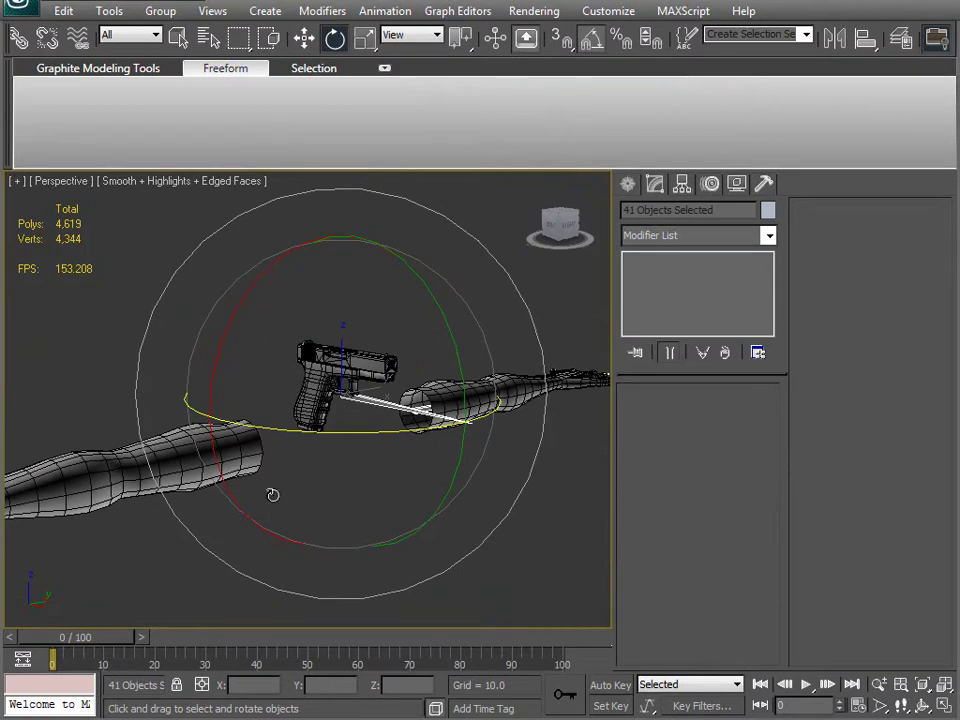
{"action": "left_click", "coordinate": [248, 453], "text": "ctrl"}
{"action": "key", "text": "Delete"}
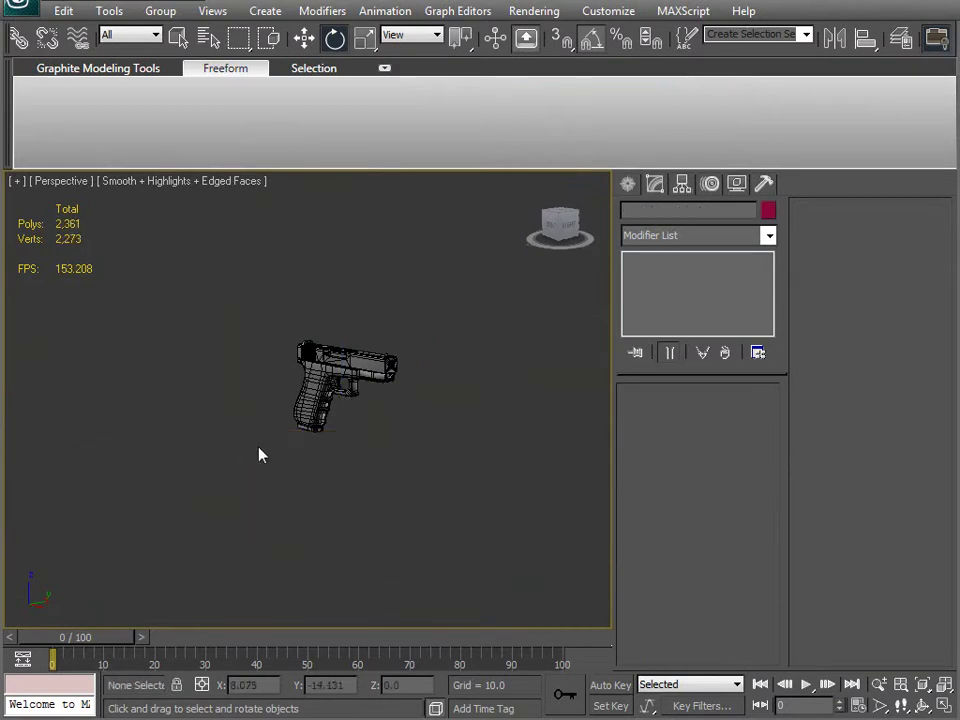
Save the scene as a new gun rigging file in the GLOCK folder, replacing the Arms prefix of Arms_Rigging.max
{"action": "left_click", "coordinate": [20, 10]}
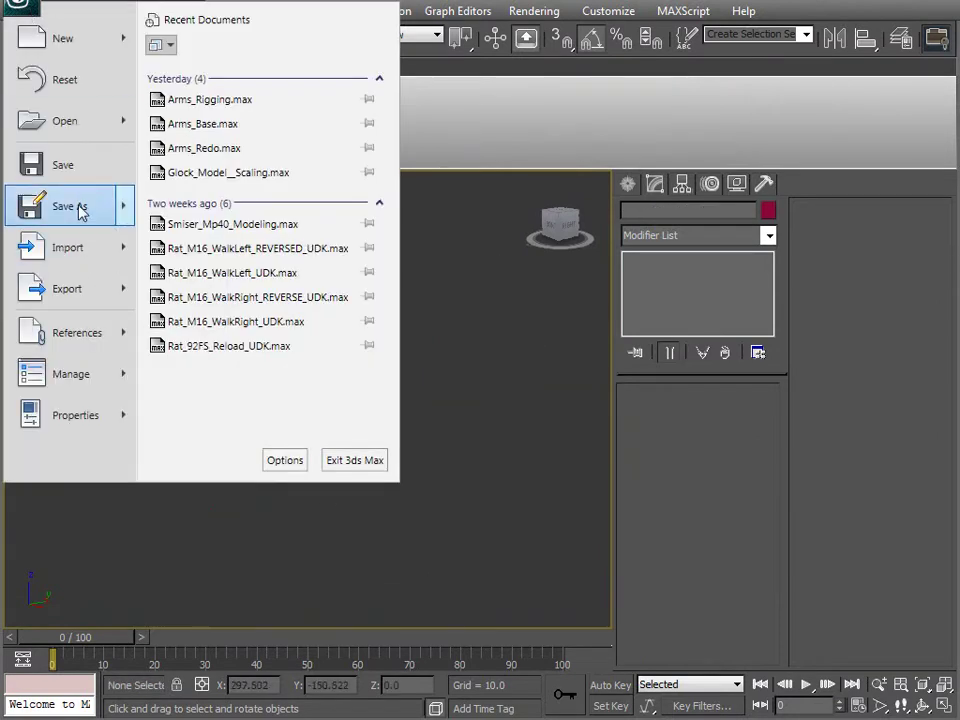
{"action": "left_click", "coordinate": [77, 208]}
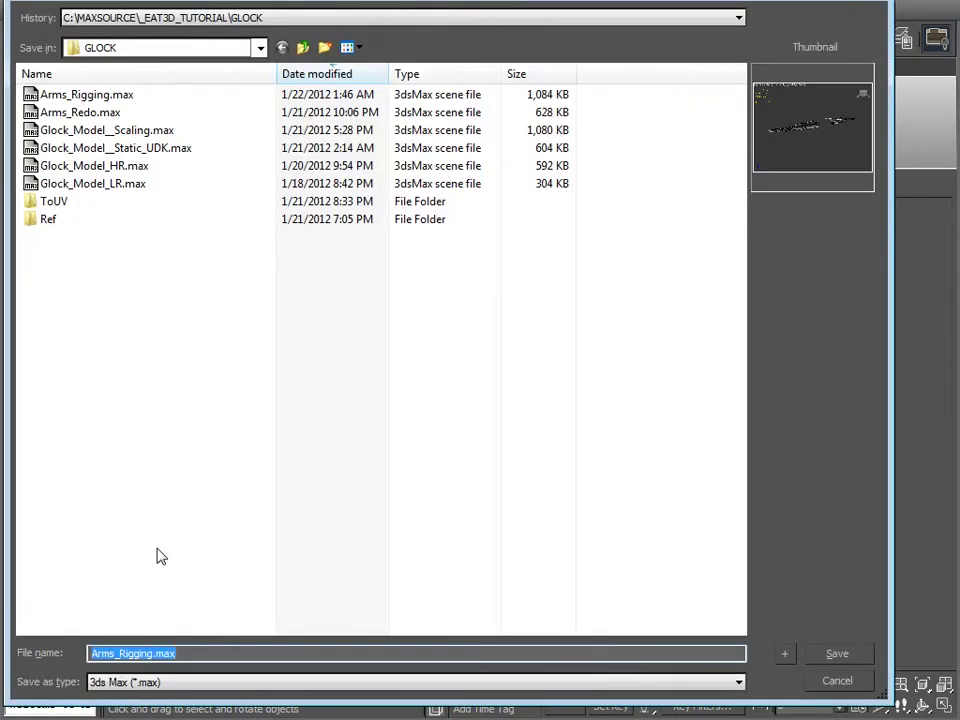
{"action": "left_click_drag", "start_coordinate": [113, 655], "coordinate": [89, 655]}
{"action": "type", "text": "Gl"}
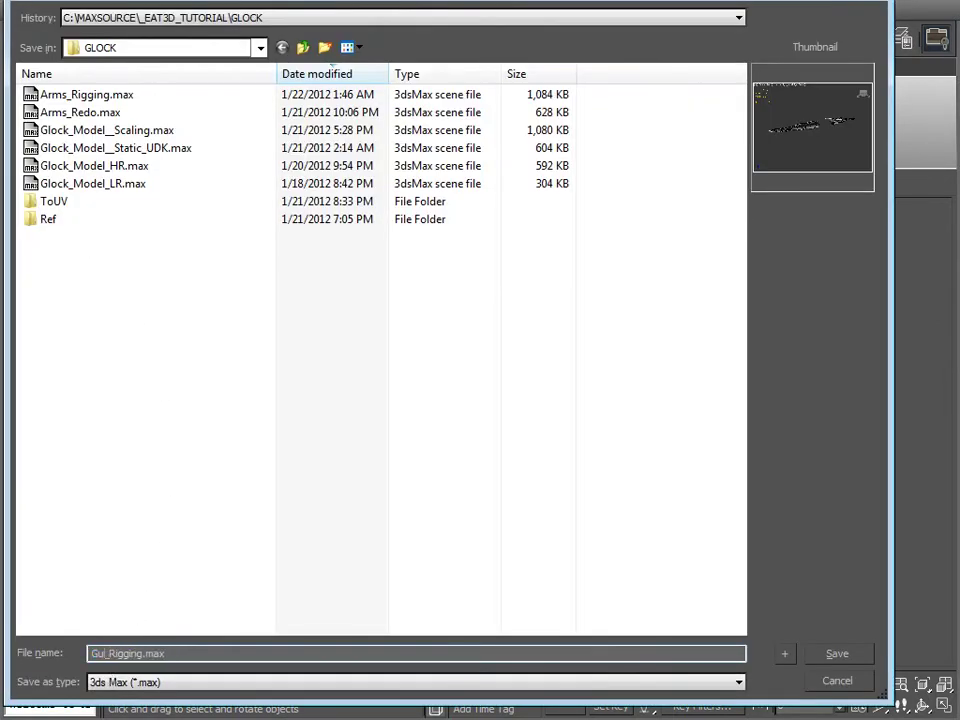
{"action": "left_click", "coordinate": [848, 656]}
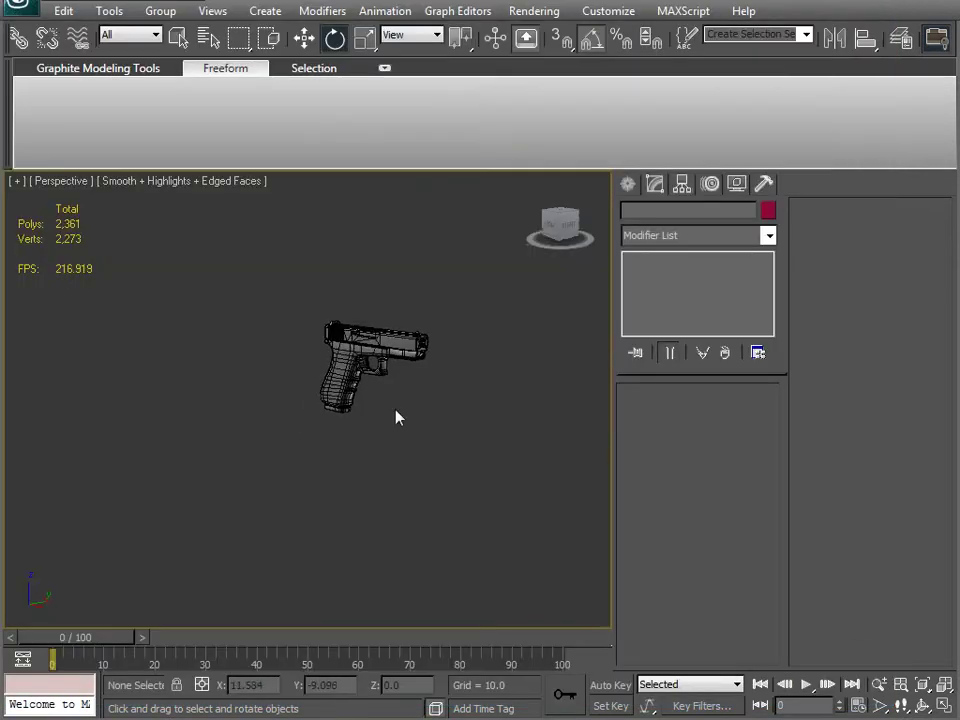
Select the pistol's grip and inspect the pistol from both sides
{"action": "middle_click_drag", "start_coordinate": [387, 400], "coordinate": [474, 409], "text": "alt"}
{"action": "scroll", "coordinate": [440, 421], "scroll_direction": "up", "scroll_amount": 5}
{"action": "middle_click_drag", "start_coordinate": [340, 450], "coordinate": [394, 422]}
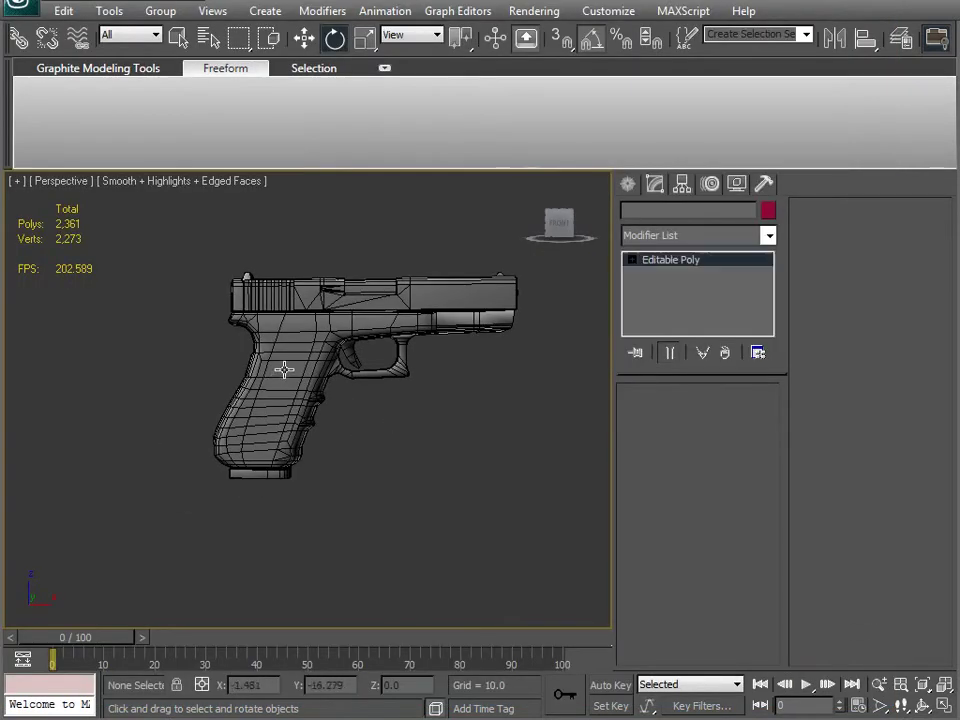
{"action": "left_click", "coordinate": [284, 370]}
{"action": "middle_click_drag", "start_coordinate": [343, 461], "coordinate": [242, 497], "text": "alt"}
{"action": "scroll", "coordinate": [340, 400], "scroll_direction": "up", "scroll_amount": 3}
{"action": "left_click", "coordinate": [629, 185]}
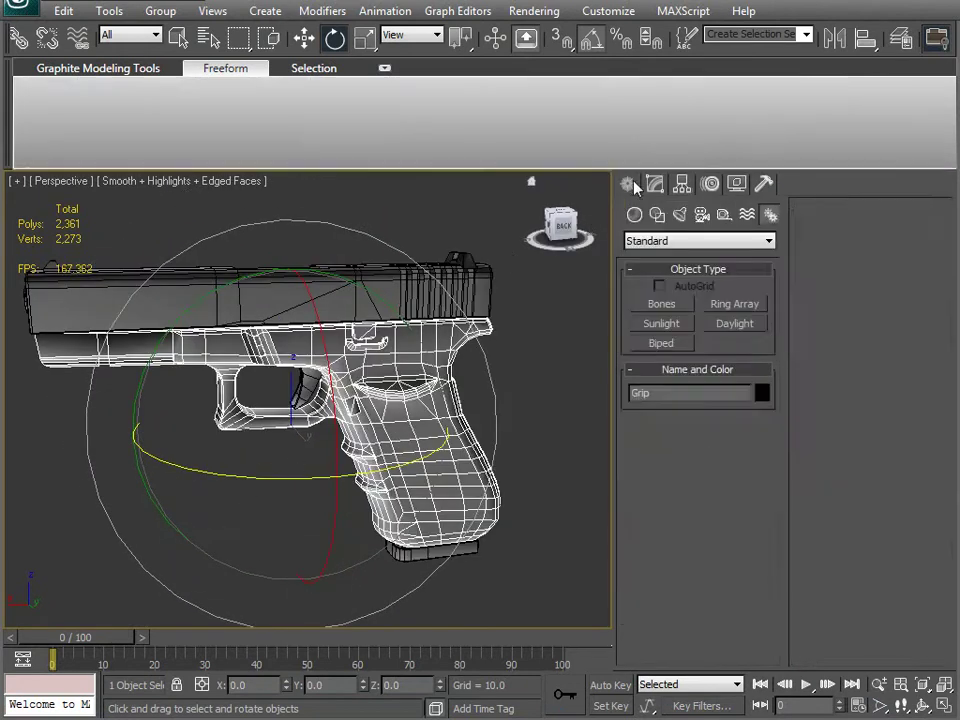
{"action": "left_click", "coordinate": [656, 215]}
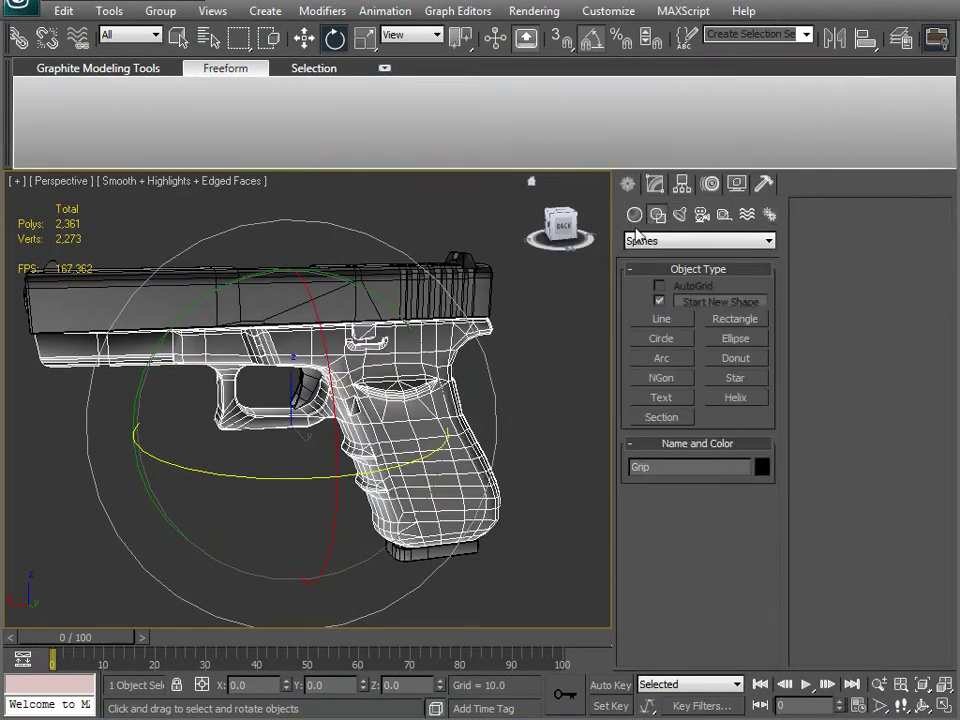
{"action": "left_click", "coordinate": [634, 214]}
{"action": "left_click", "coordinate": [735, 364]}
{"action": "scroll", "coordinate": [390, 456], "scroll_direction": "up", "scroll_amount": 5}
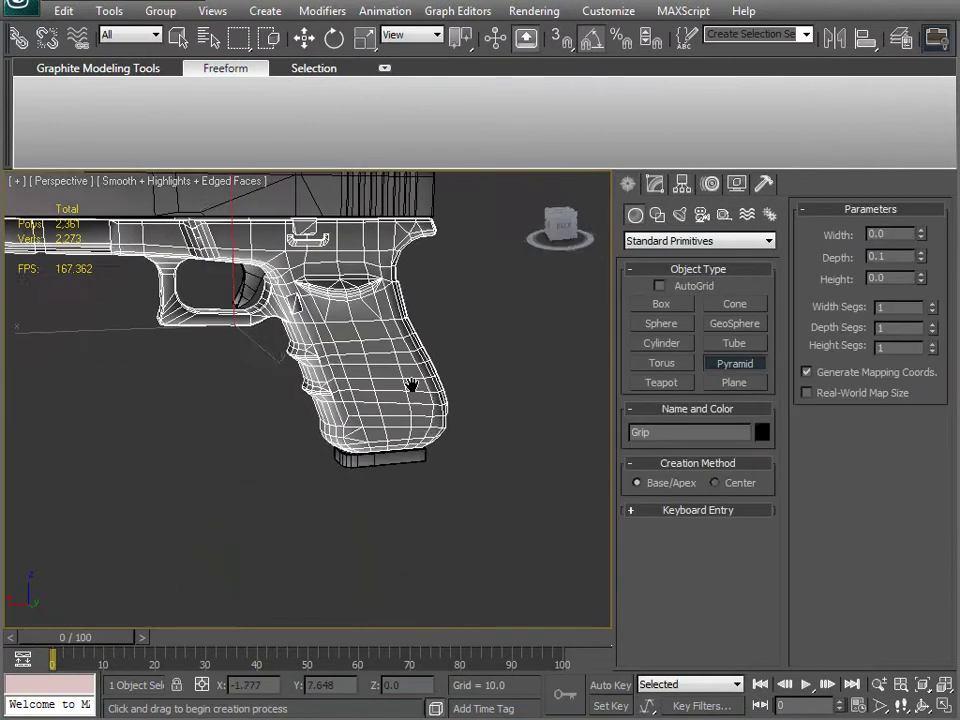
{"action": "scroll", "coordinate": [366, 533], "scroll_direction": "up", "scroll_amount": 2}
{"action": "scroll", "coordinate": [366, 525], "scroll_direction": "down", "scroll_amount": 5}
{"action": "scroll", "coordinate": [361, 510], "scroll_direction": "down", "scroll_amount": 4}
{"action": "key", "text": "e"}
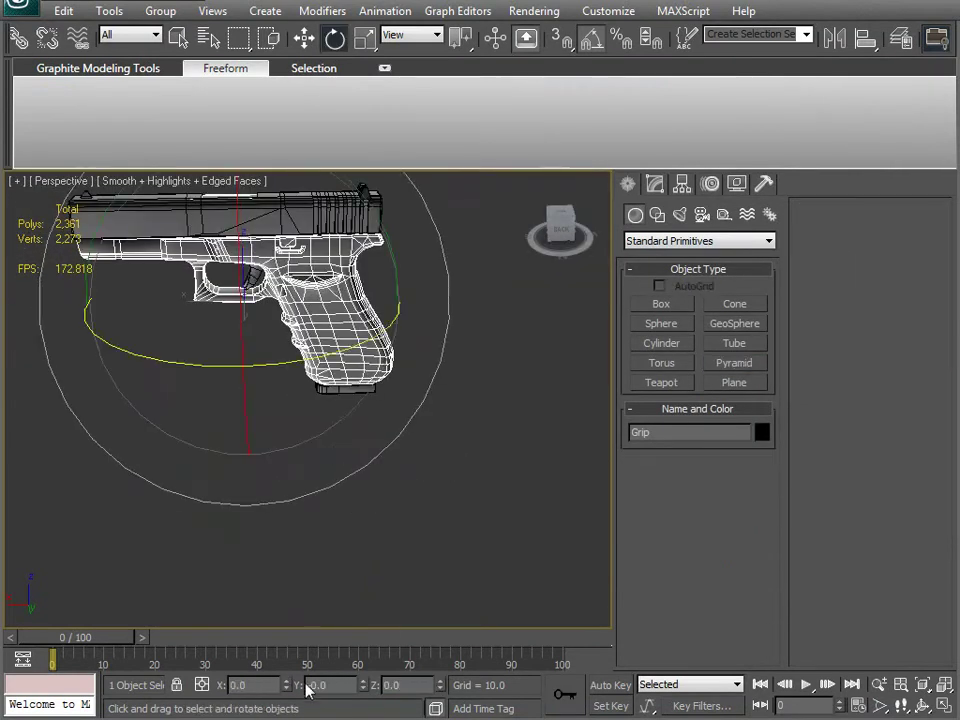
Create a pyramid below the pistol grip, about 1.52 wide, 1.87 deep and 4.84 high
{"action": "middle_click_drag", "start_coordinate": [285, 476], "coordinate": [326, 457]}
{"action": "left_click", "coordinate": [748, 360]}
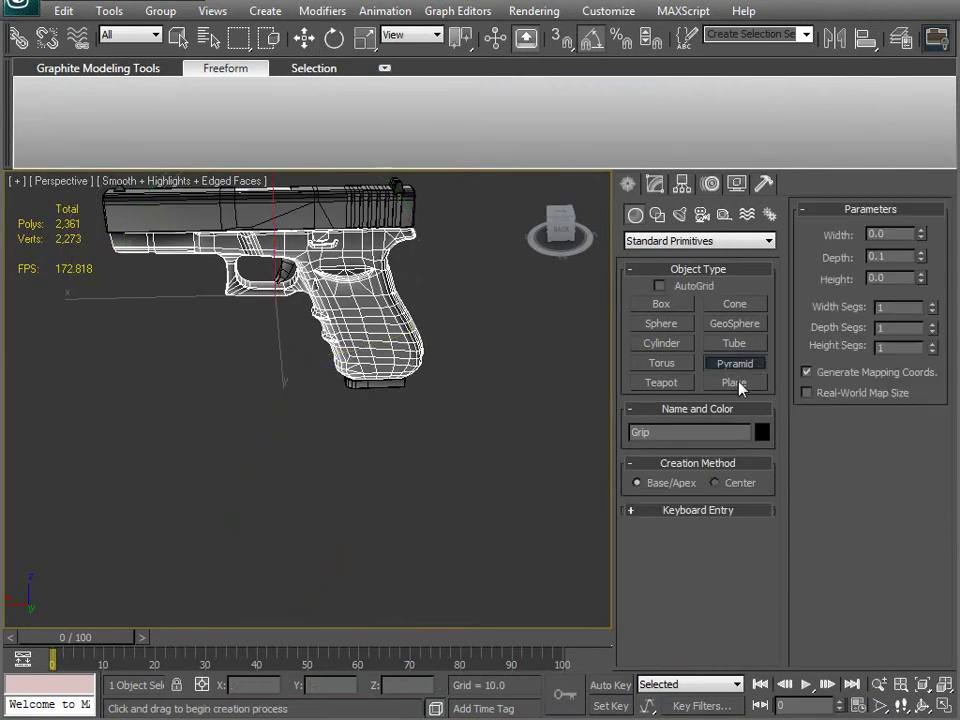
{"action": "left_click_drag", "start_coordinate": [405, 530], "coordinate": [439, 471]}
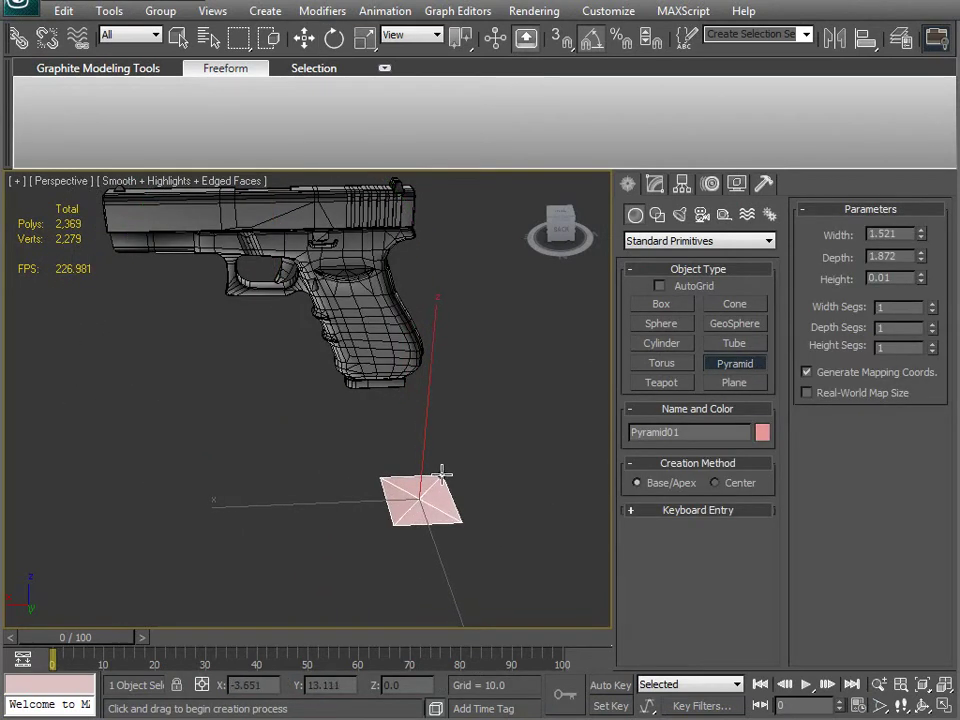
{"action": "left_click", "coordinate": [439, 285]}
{"action": "right_click", "coordinate": [463, 514]}
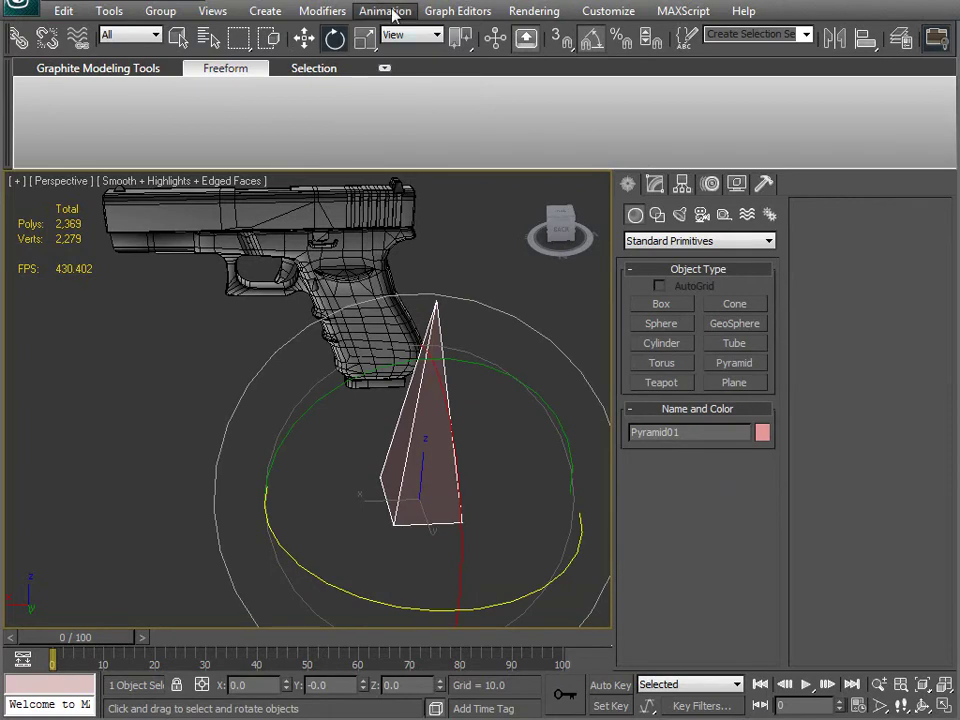
Rotate only the pyramid's geometry with Affect Object Only so that its tip points along the X axis
{"action": "middle_click_drag", "start_coordinate": [268, 519], "coordinate": [277, 490], "text": "alt"}
{"action": "key", "text": "z"}
{"action": "middle_click_drag", "start_coordinate": [342, 360], "coordinate": [349, 429], "text": "alt"}
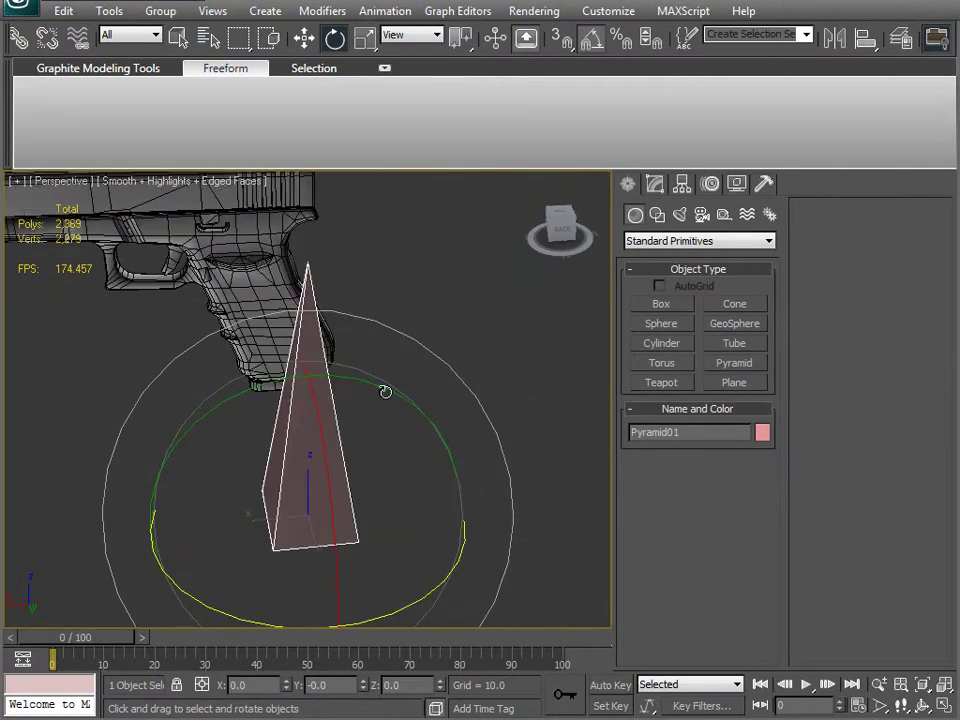
{"action": "left_click", "coordinate": [682, 183]}
{"action": "middle_click_drag", "start_coordinate": [585, 414], "coordinate": [355, 378], "text": "alt"}
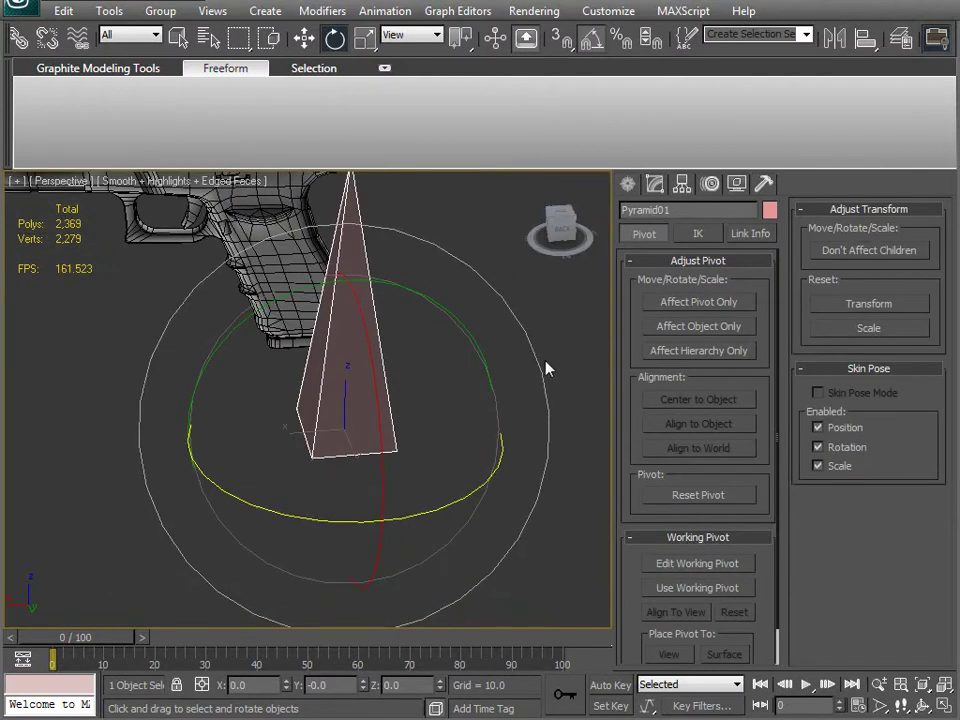
{"action": "left_click", "coordinate": [697, 329]}
{"action": "middle_click_drag", "start_coordinate": [398, 471], "coordinate": [404, 451]}
{"action": "left_click_drag", "start_coordinate": [245, 200], "coordinate": [257, 333]}
{"action": "left_click", "coordinate": [653, 329]}
Move the pyramid to the world origin at X 0, Y 0, Z 0
{"action": "middle_click_drag", "start_coordinate": [405, 441], "coordinate": [378, 563], "text": "alt"}
{"action": "key", "text": "w"}
{"action": "middle_click_drag", "start_coordinate": [291, 428], "coordinate": [402, 578]}
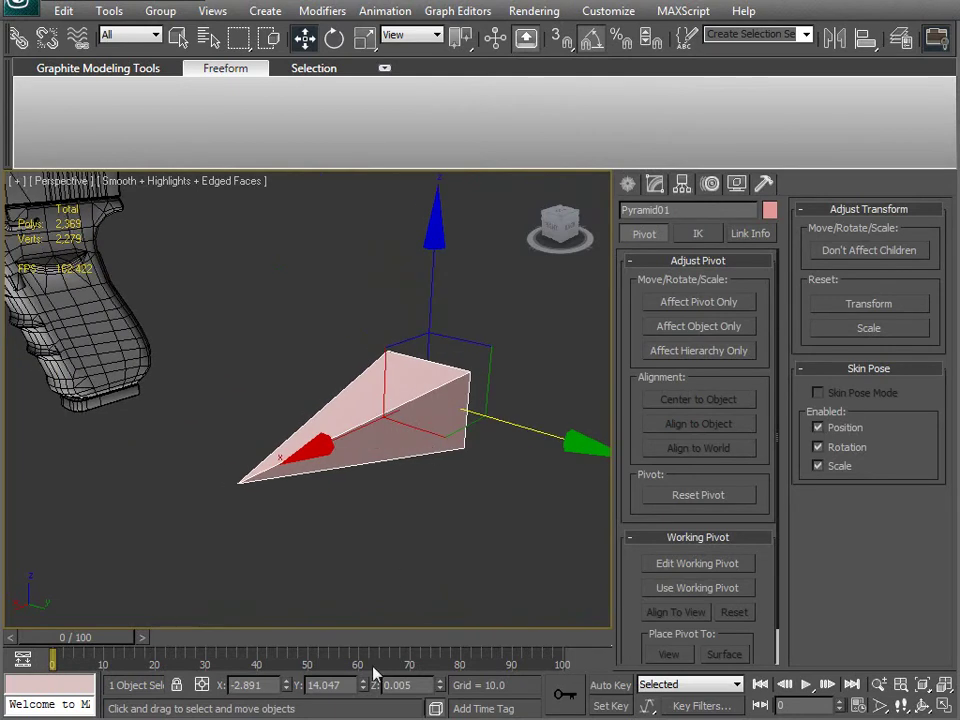
{"action": "type", "text": "0"}
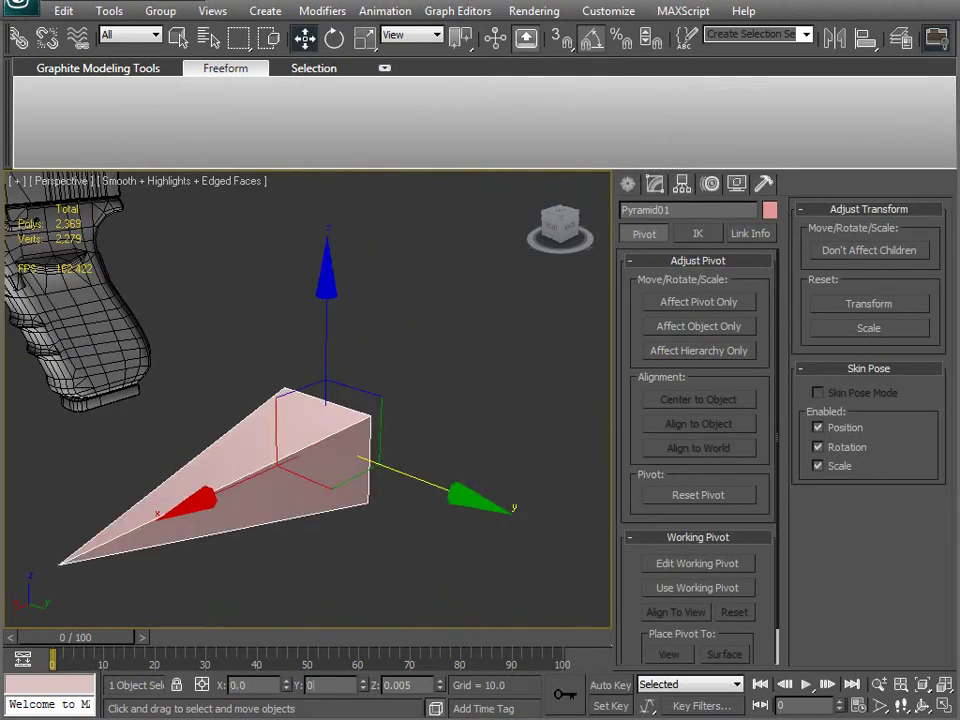
{"action": "key", "text": "Tab"}
{"action": "type", "text": "0"}
{"action": "key", "text": "Tab"}
{"action": "type", "text": "0"}
{"action": "type", "text": "z"}
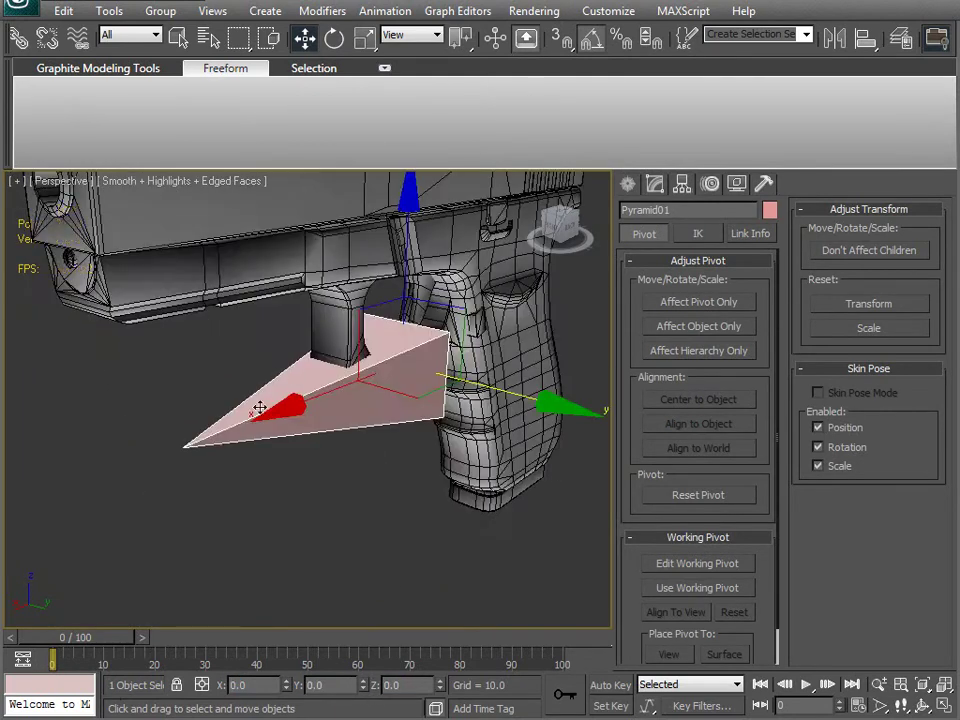
Set the pyramid's width and depth to 1.0 and its height to 4.0
{"action": "left_click", "coordinate": [654, 186]}
{"action": "type", "text": "1"}
{"action": "key", "text": "Tab"}
{"action": "type", "text": "1"}
{"action": "key", "text": "Return"}
{"action": "middle_click_drag", "start_coordinate": [332, 396], "coordinate": [594, 445], "text": "alt"}
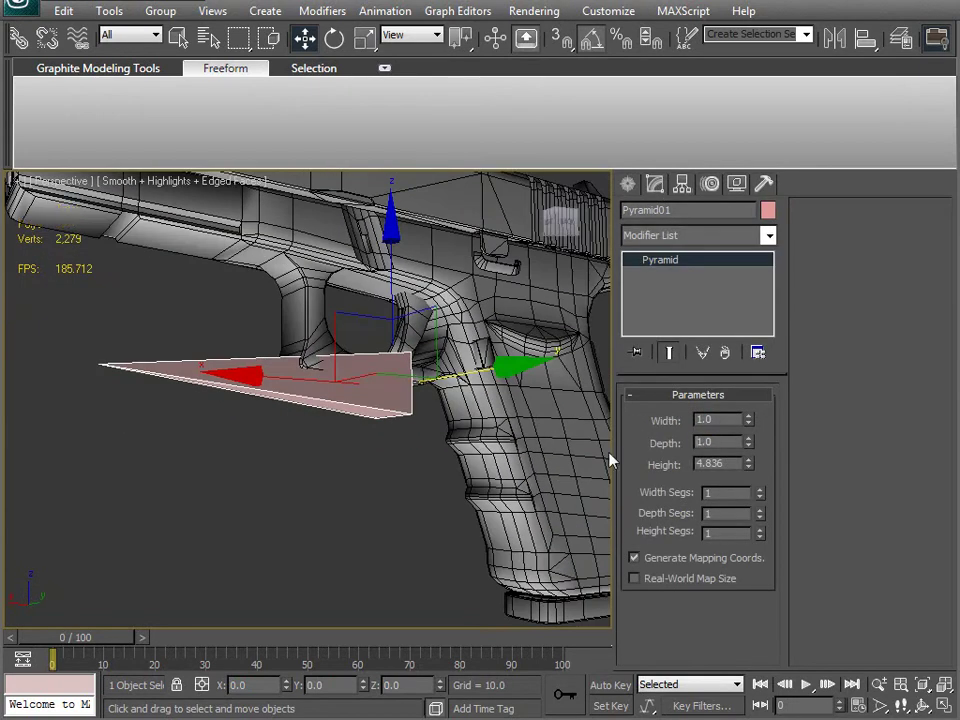
{"action": "type", "text": "4"}
{"action": "key", "text": "Return"}
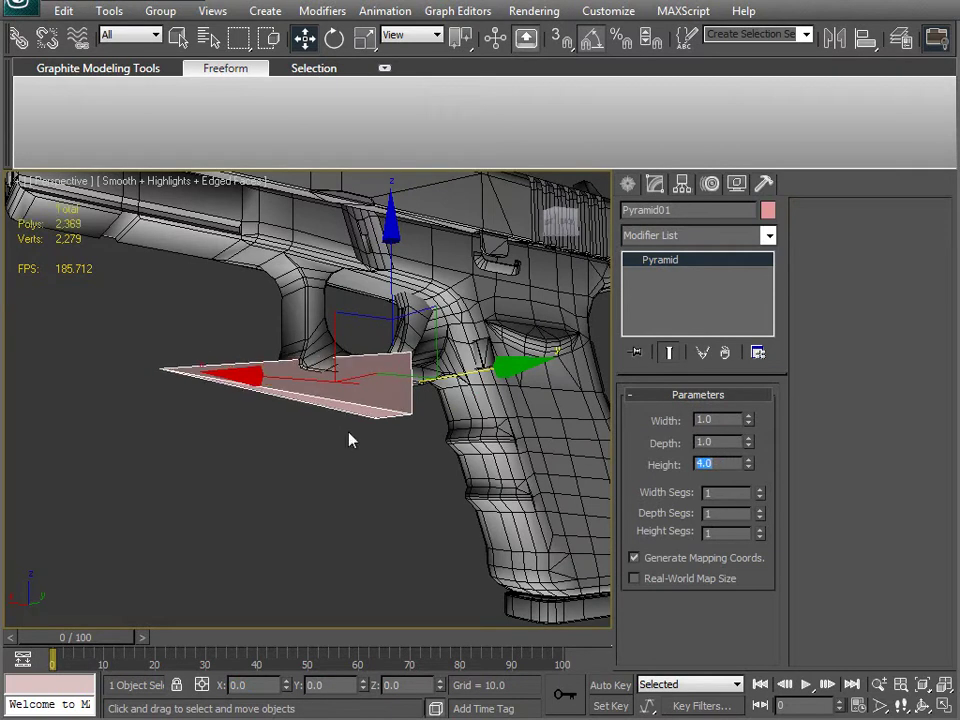
Try the pyramid inside the trigger guard at about X 0.356, Z 1.027, and return it to X 0, Z 0
{"action": "middle_click_drag", "start_coordinate": [224, 316], "coordinate": [157, 374], "text": "alt"}
{"action": "left_click_drag", "start_coordinate": [352, 318], "coordinate": [328, 257]}
{"action": "left_click", "coordinate": [736, 208]}
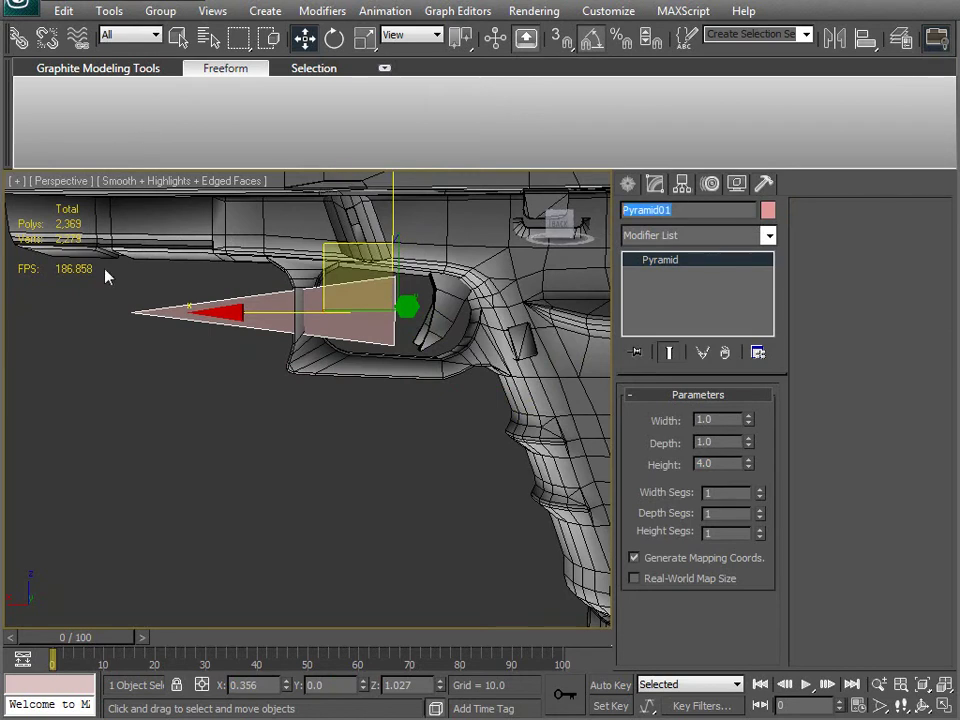
{"action": "left_click", "coordinate": [265, 686]}
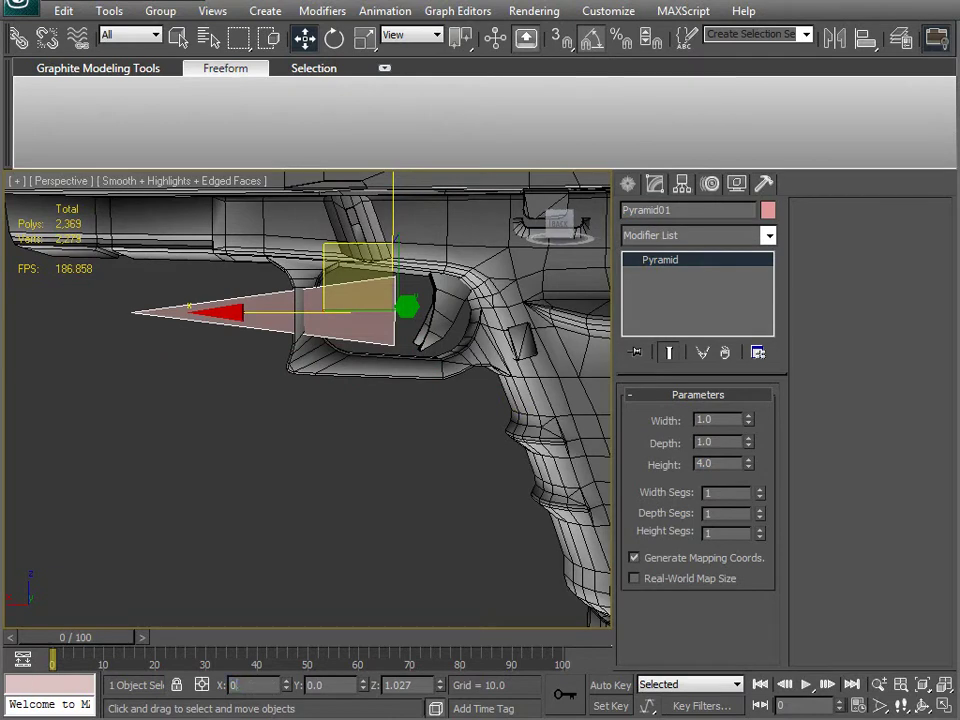
{"action": "key", "text": "Tab"}
{"action": "key", "text": "Tab"}
{"action": "type", "text": "0"}
{"action": "key", "text": "Return"}
Rename the pyramid at the origin as b_WeaponRoot
{"action": "mouse_move", "coordinate": [274, 353]}
{"action": "middle_mouse_down"}
{"action": "mouse_move", "coordinate": [186, 398]}
{"action": "mouse_move", "coordinate": [267, 351]}
{"action": "middle_mouse_up"}
{"action": "scroll", "coordinate": [209, 388], "scroll_direction": "down", "scroll_amount": 4}
{"action": "middle_click_drag", "start_coordinate": [349, 434], "coordinate": [343, 463], "text": "alt"}
{"action": "scroll", "coordinate": [343, 463], "scroll_direction": "up", "scroll_amount": 5}
{"action": "middle_click_drag", "start_coordinate": [285, 488], "coordinate": [310, 478], "text": "alt"}
{"action": "double_click", "coordinate": [646, 210]}
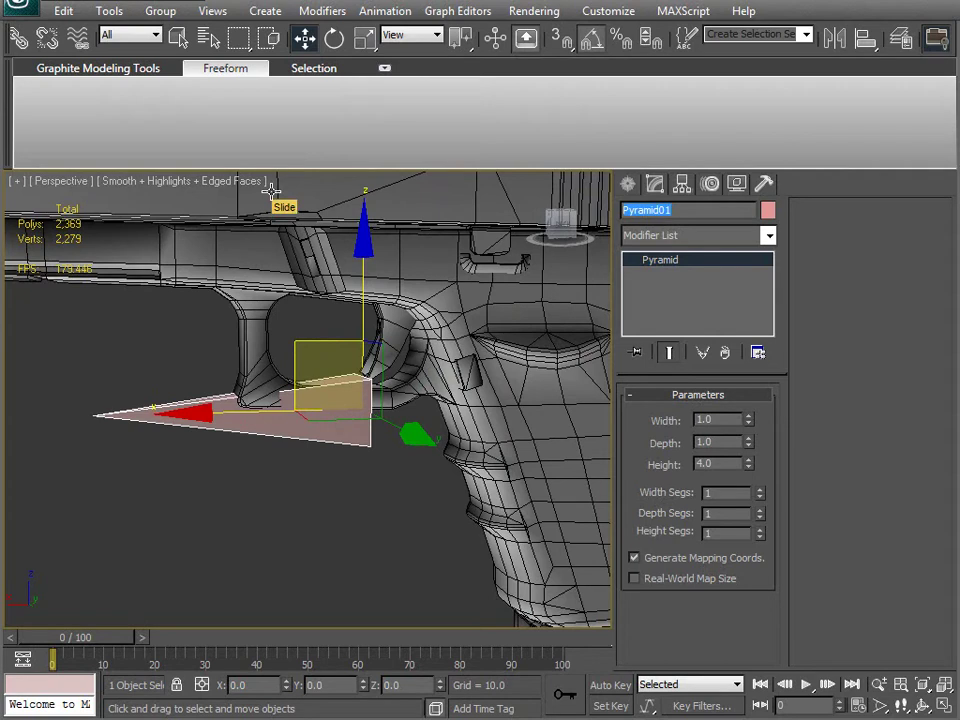
{"action": "type", "text": "b_WeaponRoot"}
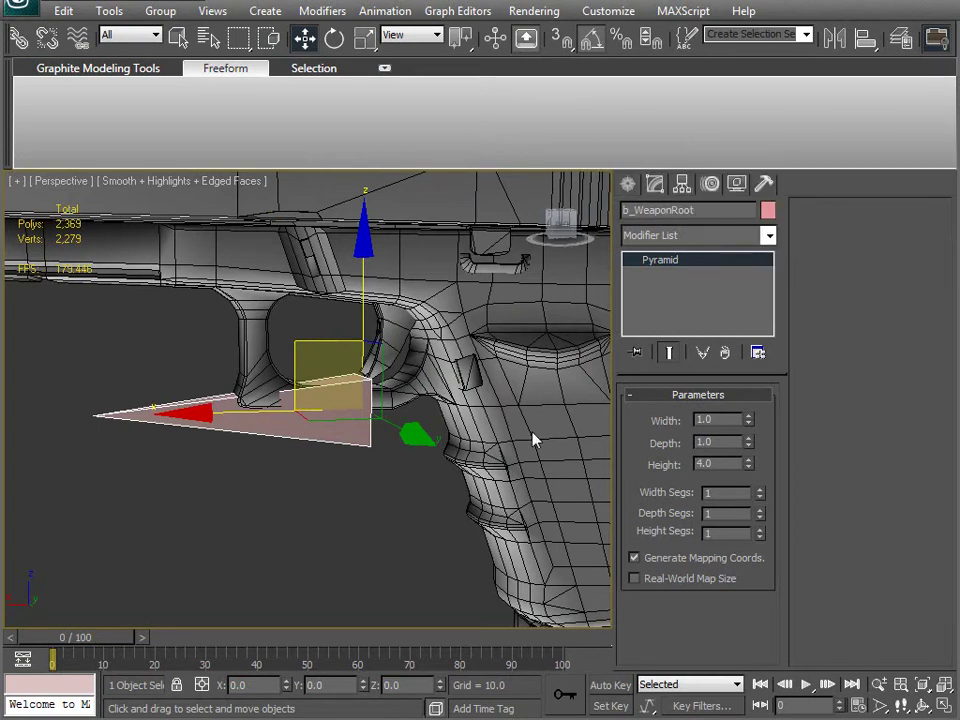
Clone b_WeaponRoot as a copy named b_WeaponBase just below the trigger guard, at about X -0.367, Z -1.118
{"action": "middle_click_drag", "start_coordinate": [534, 439], "coordinate": [309, 460], "text": "alt"}
{"action": "scroll", "coordinate": [281, 473], "scroll_direction": "down", "scroll_amount": 3}
{"action": "scroll", "coordinate": [368, 474], "scroll_direction": "up", "scroll_amount": 3}
{"action": "middle_click_drag", "start_coordinate": [319, 392], "coordinate": [244, 398]}
{"action": "middle_click_drag", "start_coordinate": [200, 355], "coordinate": [161, 364]}
{"action": "scroll", "coordinate": [163, 366], "scroll_direction": "down", "scroll_amount": 2}
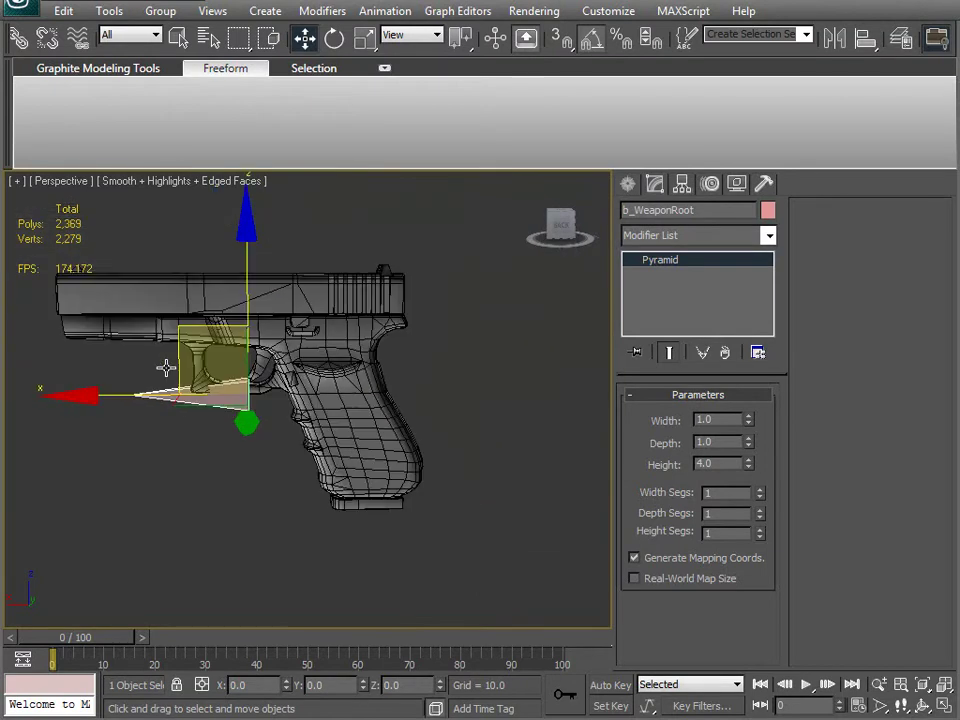
{"action": "mouse_move", "coordinate": [192, 343]}
{"action": "left_mouse_down"}
{"action": "mouse_move", "coordinate": [497, 317]}
{"action": "mouse_move", "coordinate": [258, 422]}
{"action": "mouse_move", "coordinate": [189, 373]}
{"action": "left_mouse_up"}
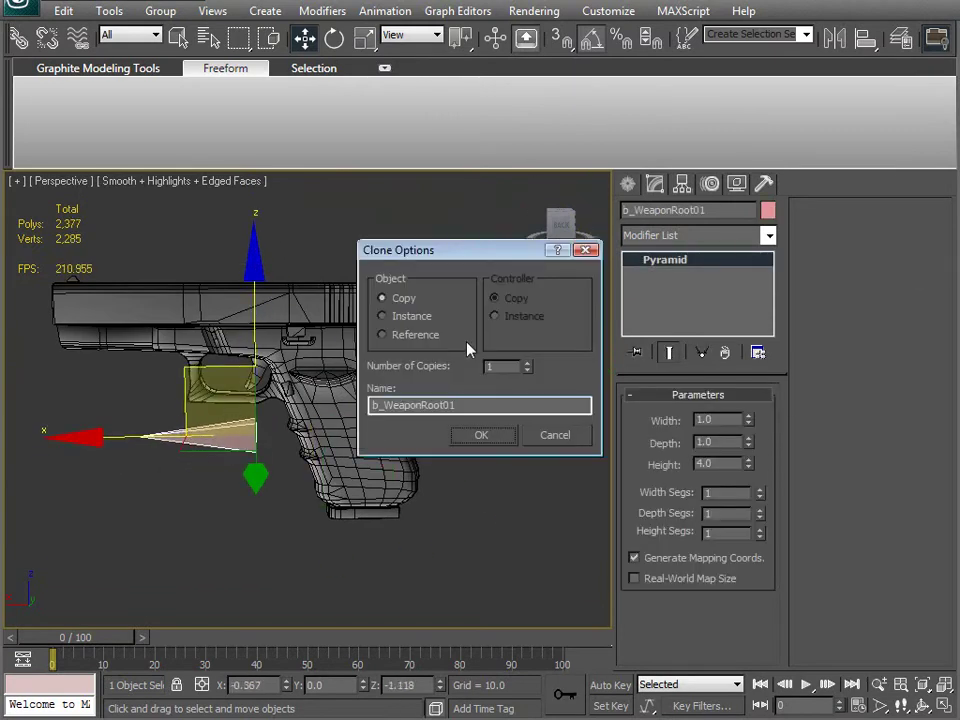
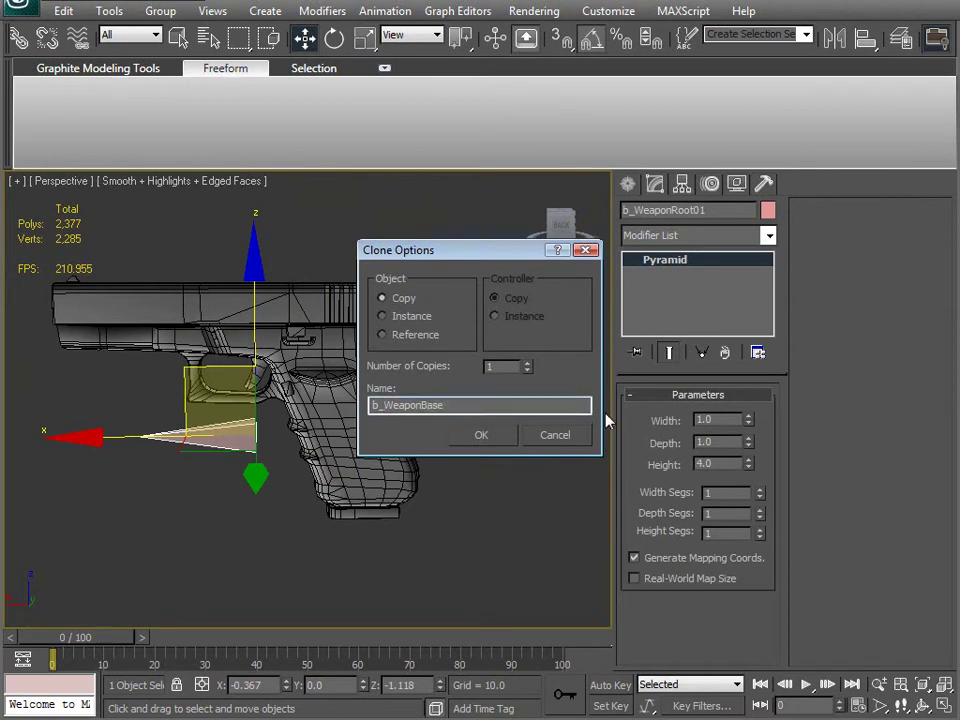
{"action": "key", "text": "Return"}
Select b_WeaponRoot and move it out behind the pistol to about X -11.888, Z 1.28
{"action": "mouse_move", "coordinate": [347, 428]}
{"action": "middle_mouse_down"}
{"action": "mouse_move", "coordinate": [393, 416]}
{"action": "mouse_move", "coordinate": [394, 493]}
{"action": "mouse_move", "coordinate": [448, 443]}
{"action": "middle_mouse_up"}
{"action": "middle_click_drag", "start_coordinate": [299, 324], "coordinate": [385, 431], "text": "alt"}
{"action": "left_click", "coordinate": [410, 339]}
{"action": "scroll", "coordinate": [228, 382], "scroll_direction": "up", "scroll_amount": 3}
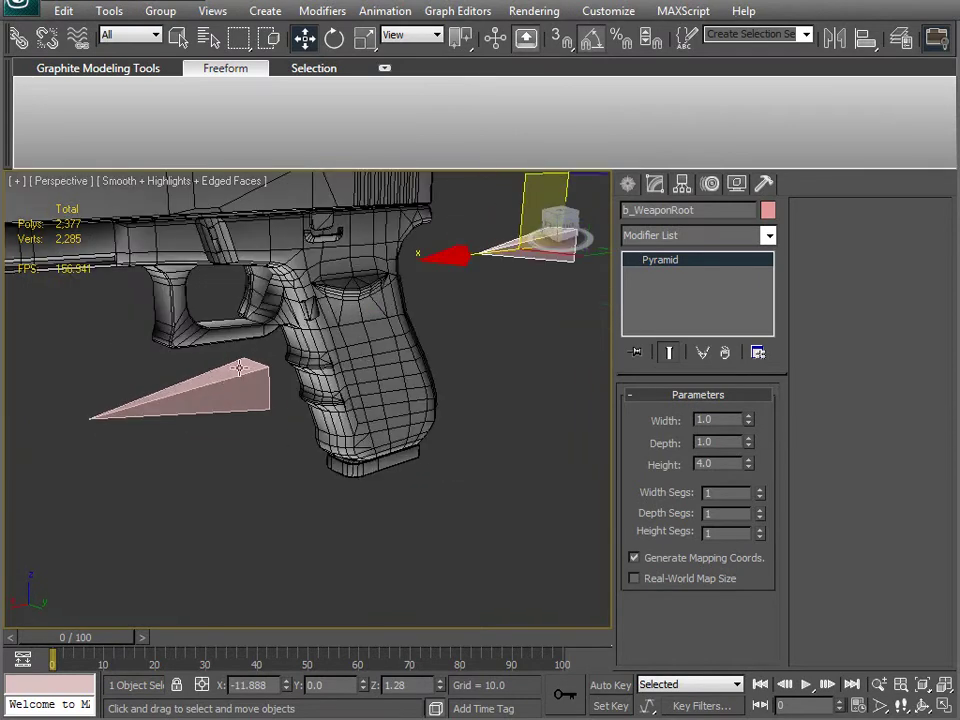
Clone the pyramid below the trigger guard as a copy named b_WeaponSlide, placed at about X -0.262, Z 0.953
{"action": "middle_click_drag", "start_coordinate": [142, 365], "coordinate": [218, 462]}
{"action": "left_click", "coordinate": [323, 482]}
{"action": "middle_click_drag", "start_coordinate": [323, 482], "coordinate": [293, 465]}
{"action": "middle_click_drag", "start_coordinate": [360, 480], "coordinate": [196, 421]}
{"action": "left_click_drag", "start_coordinate": [181, 418], "coordinate": [272, 389], "text": "shift"}
{"action": "left_click_drag", "start_coordinate": [421, 405], "coordinate": [571, 406]}
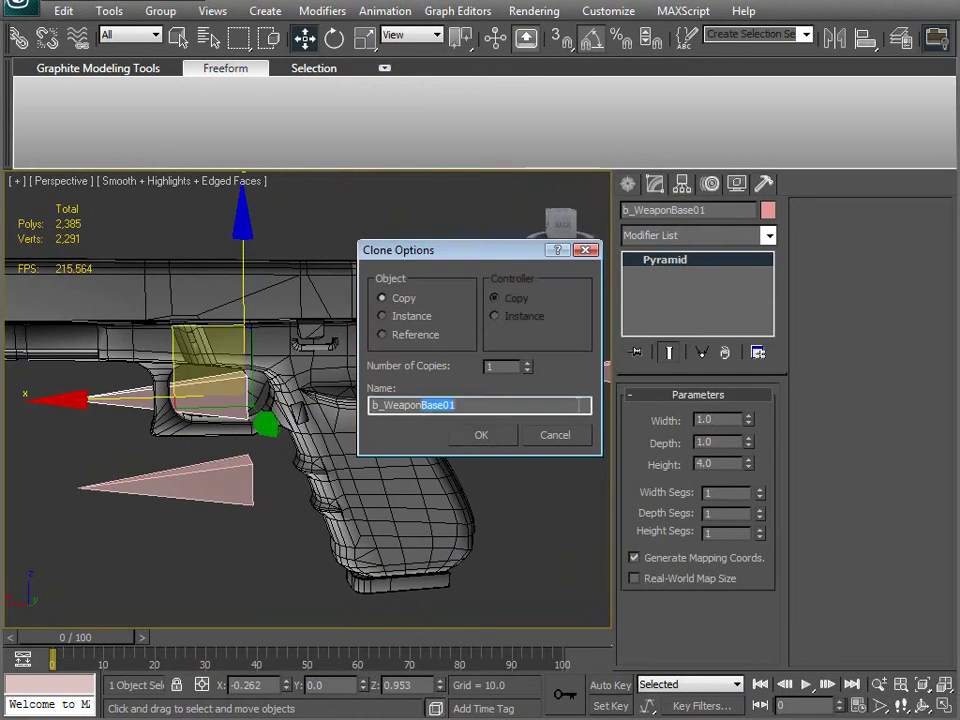
{"action": "type", "text": "Slide"}
{"action": "key", "text": "Return"}
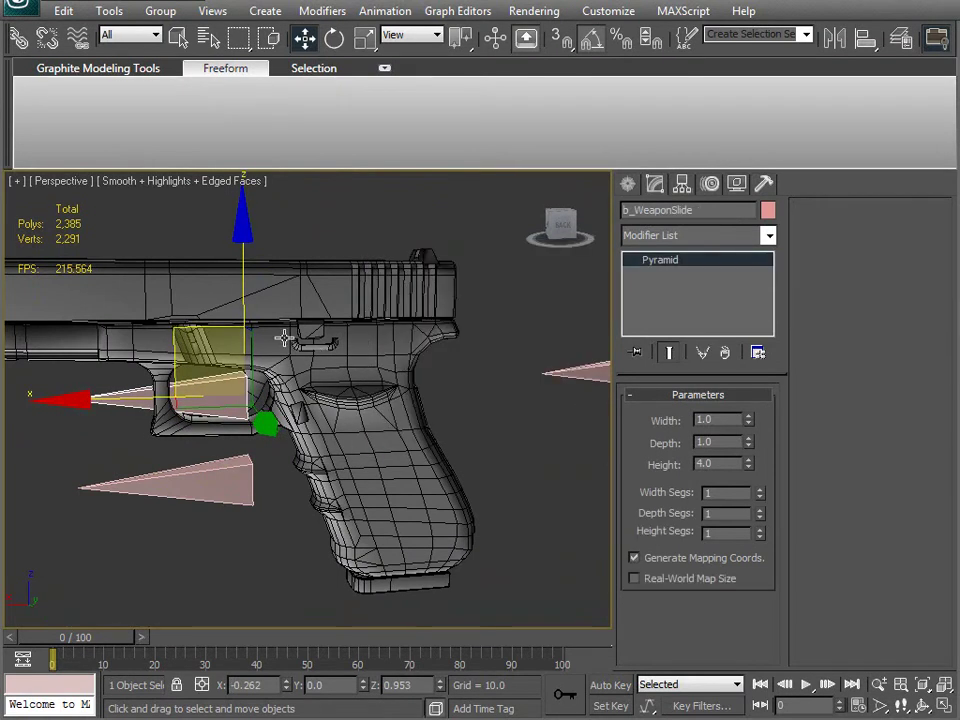
Align b_WeaponSlide to the Slide mesh in X, Y and Z position, pivot point to pivot point
{"action": "scroll", "coordinate": [307, 345], "scroll_direction": "up", "scroll_amount": 2}
{"action": "key", "text": "alt+a"}
{"action": "left_click", "coordinate": [343, 300]}
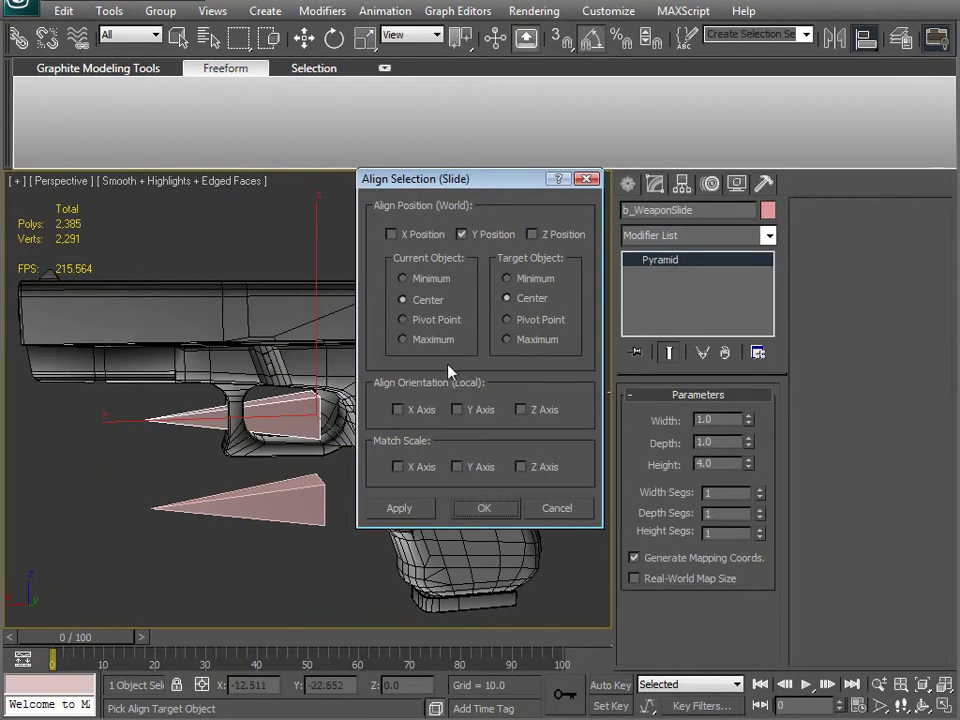
{"action": "left_click", "coordinate": [506, 319]}
{"action": "left_click", "coordinate": [391, 234]}
{"action": "left_click", "coordinate": [532, 234]}
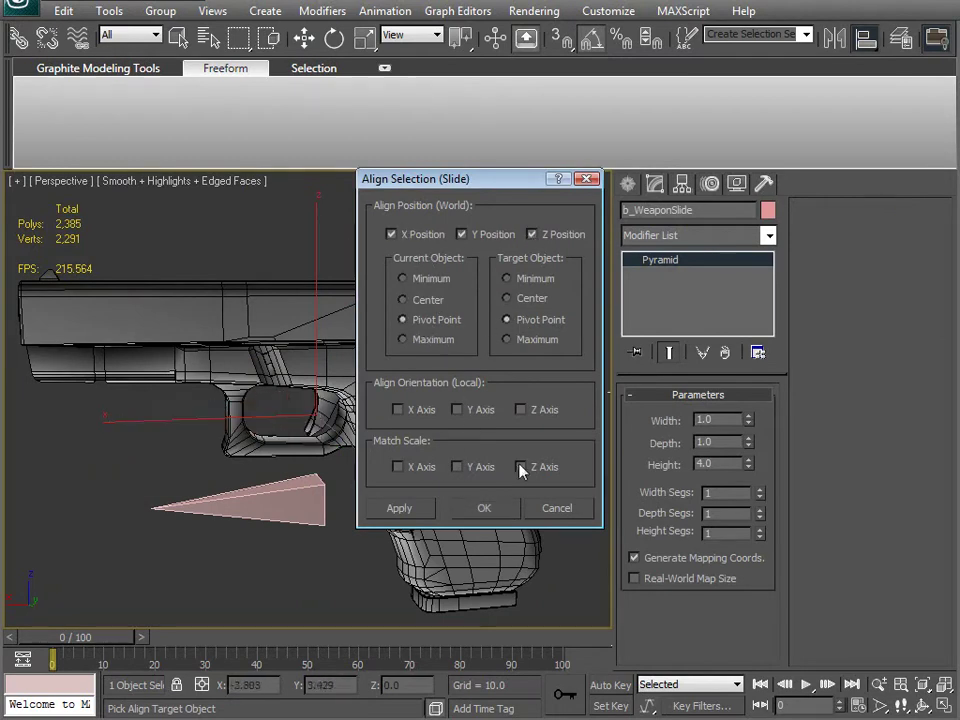
{"action": "left_click", "coordinate": [484, 510]}
Widen the b_WeaponSlide pyramid until it sticks out of both sides of the slide
{"action": "scroll", "coordinate": [369, 435], "scroll_direction": "down", "scroll_amount": 3}
{"action": "middle_click_drag", "start_coordinate": [369, 435], "coordinate": [333, 449], "text": "alt"}
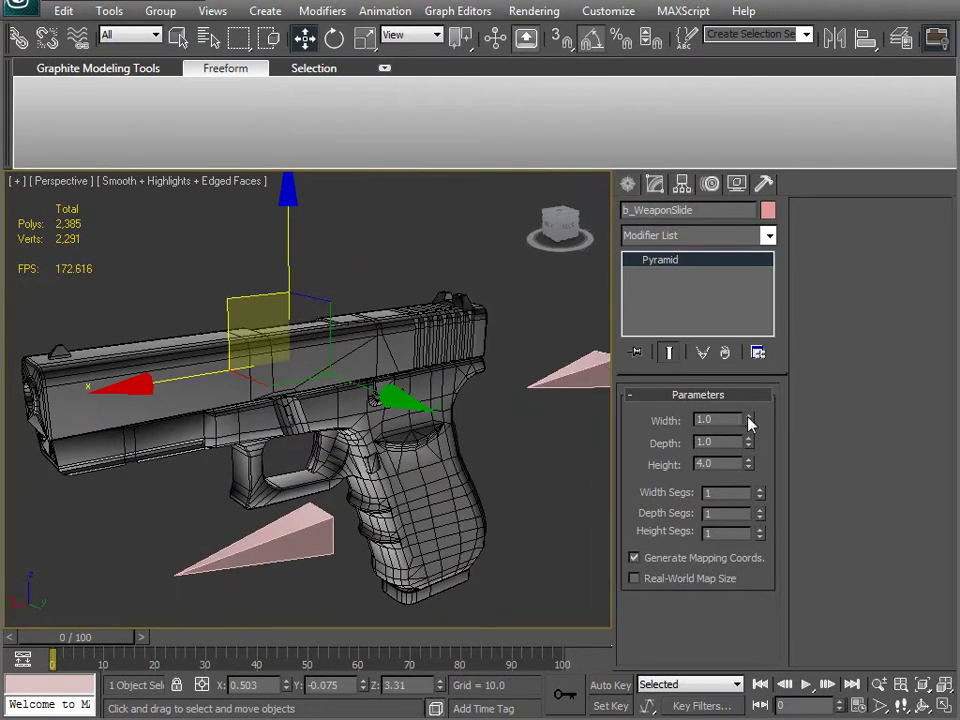
{"action": "left_click_drag", "start_coordinate": [755, 378], "coordinate": [709, 261]}
{"action": "middle_click_drag", "start_coordinate": [240, 365], "coordinate": [330, 435], "text": "alt"}
Clone b_WeaponBase as a copy named b_WeaponTrigger, placed near the trigger at about X -0.618, Z 0.614
{"action": "left_click", "coordinate": [335, 435]}
{"action": "left_click_drag", "start_coordinate": [291, 390], "coordinate": [305, 313], "text": "shift"}
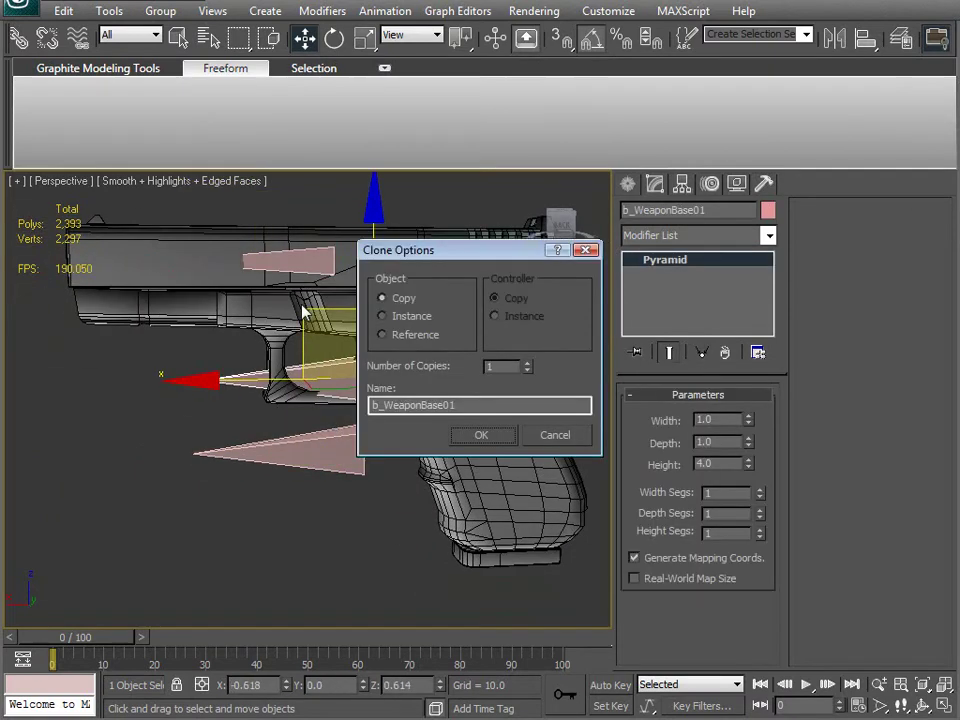
{"action": "left_click_drag", "start_coordinate": [421, 405], "coordinate": [655, 418]}
{"action": "type", "text": "Trigger"}
{"action": "key", "text": "Return"}
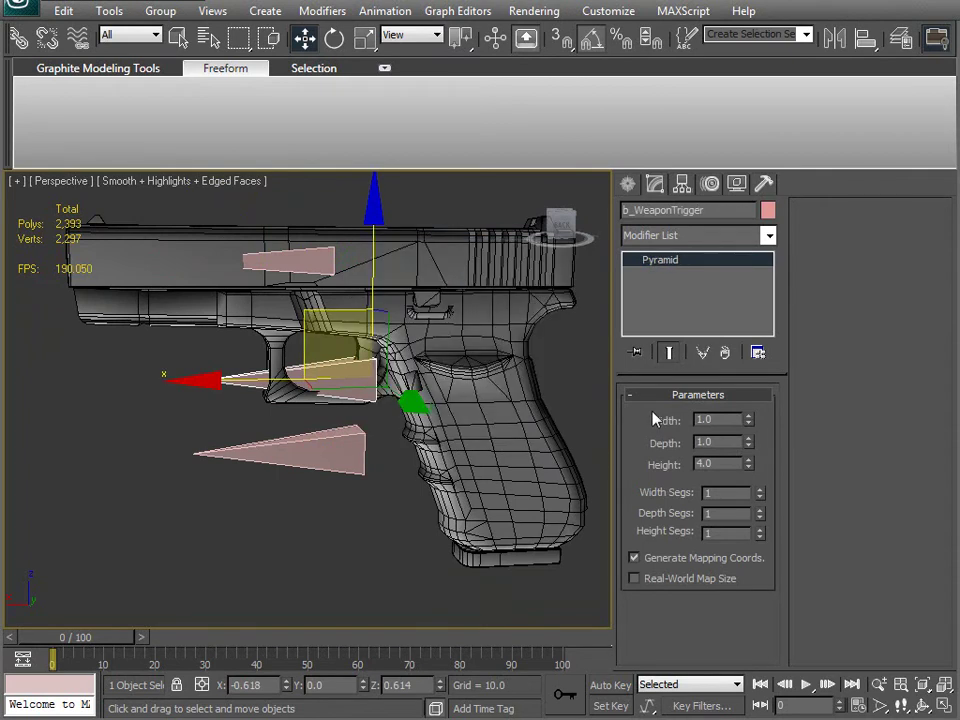
Align b_WeaponTrigger to Trigger001 in X, Y and Z position by pivot points, matching its local orientation
{"action": "scroll", "coordinate": [325, 436], "scroll_direction": "up", "scroll_amount": 5}
{"action": "key", "text": "alt+a"}
{"action": "left_click", "coordinate": [400, 375]}
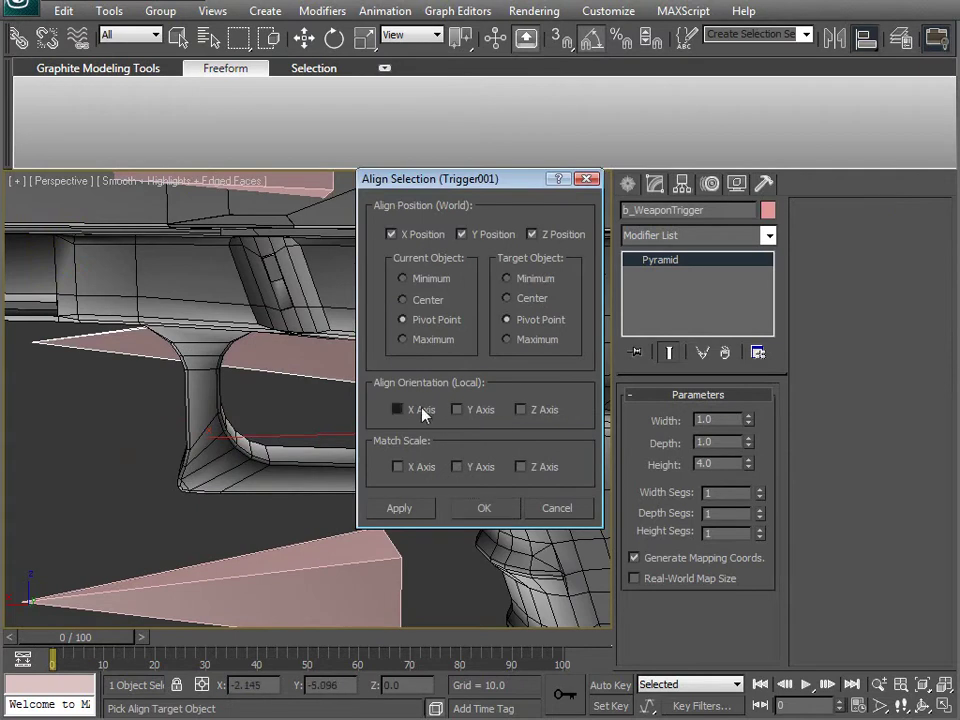
{"action": "left_click", "coordinate": [422, 410]}
{"action": "left_click", "coordinate": [484, 509]}
{"action": "scroll", "coordinate": [369, 489], "scroll_direction": "down", "scroll_amount": 3}
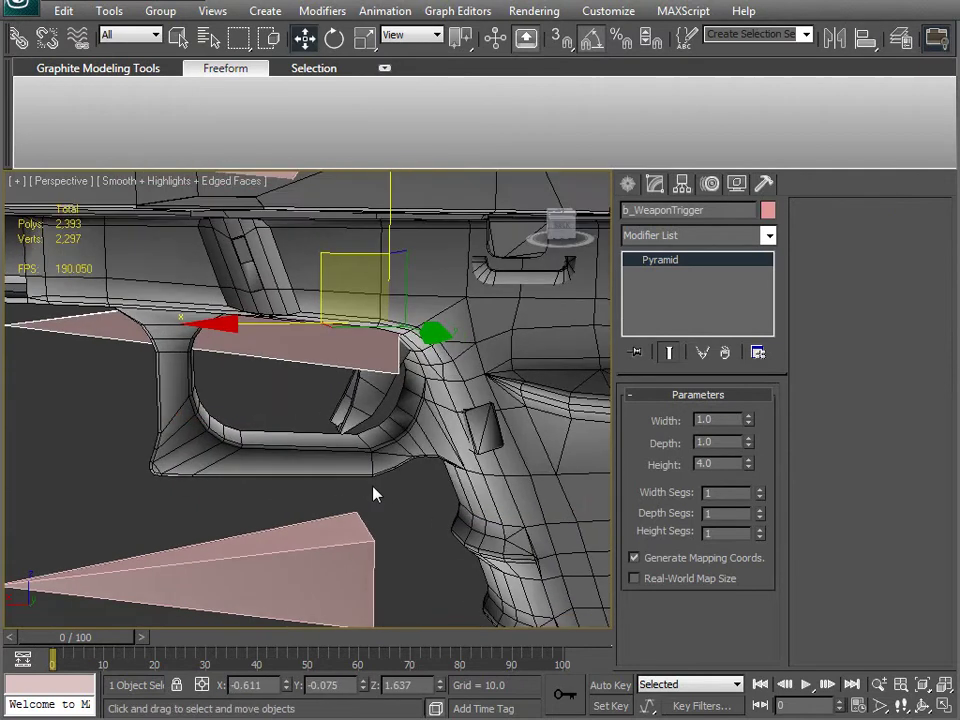
Set the b_WeaponTrigger pyramid to width 0.2, depth 0.2 and height 1
{"action": "type", "text": "0.2"}
{"action": "key", "text": "Tab"}
{"action": "type", "text": "0.2"}
{"action": "key", "text": "Tab"}
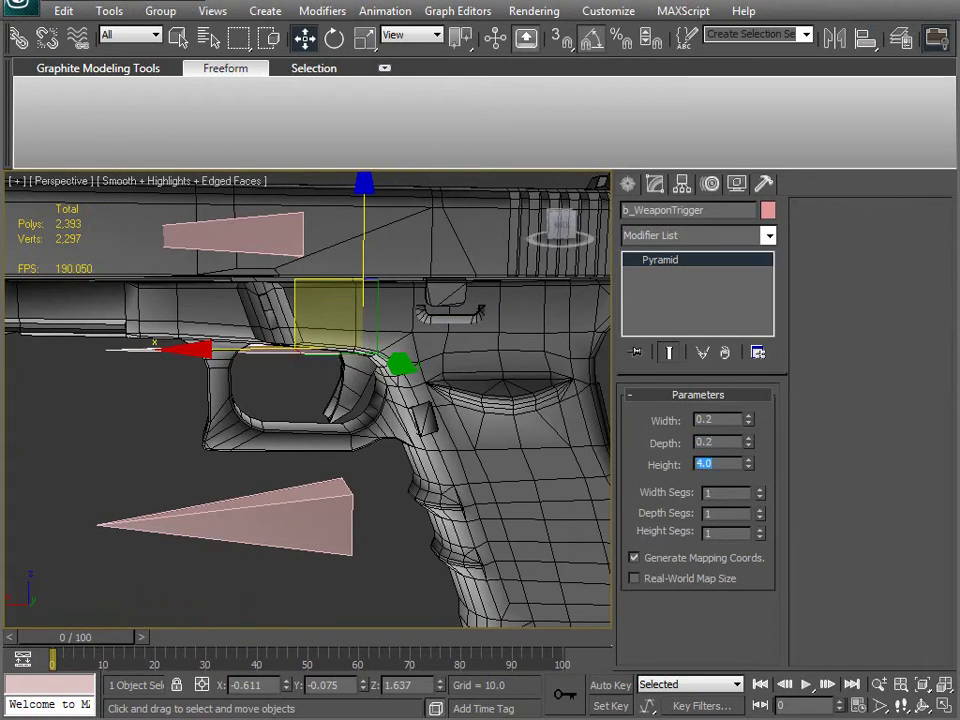
{"action": "type", "text": "1"}
{"action": "key", "text": "Return"}
{"action": "middle_click_drag", "start_coordinate": [379, 305], "coordinate": [284, 416], "text": "alt"}
{"action": "scroll", "coordinate": [328, 377], "scroll_direction": "up", "scroll_amount": 3}
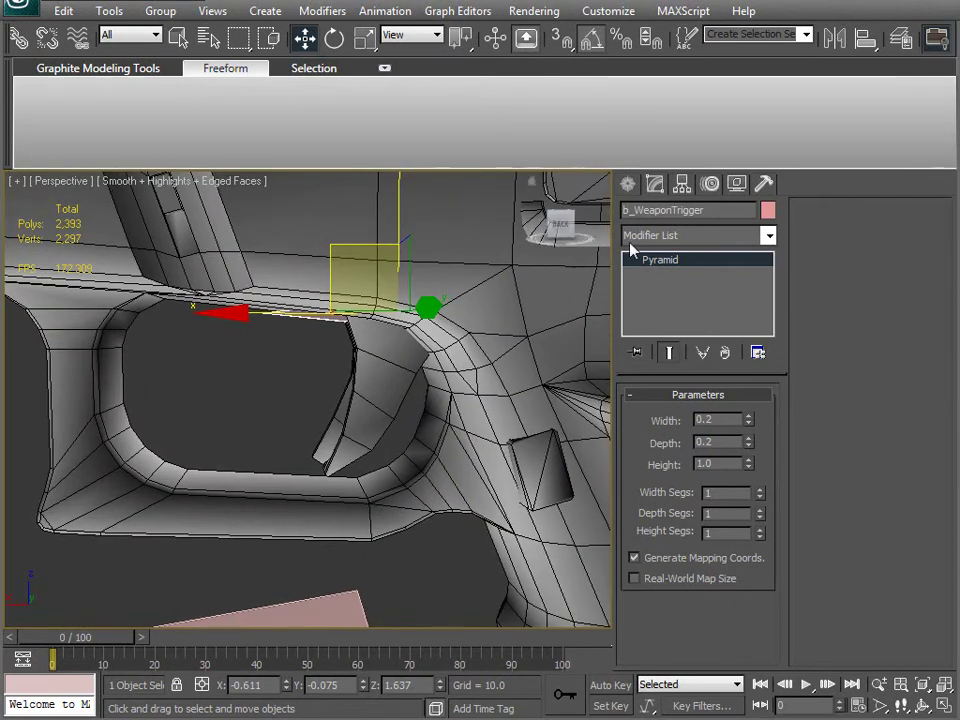
Rotate only the b_WeaponTrigger geometry, leaving its pivot in place, so the pyramid points down along the trigger
{"action": "key", "text": "e"}
{"action": "left_click", "coordinate": [709, 183]}
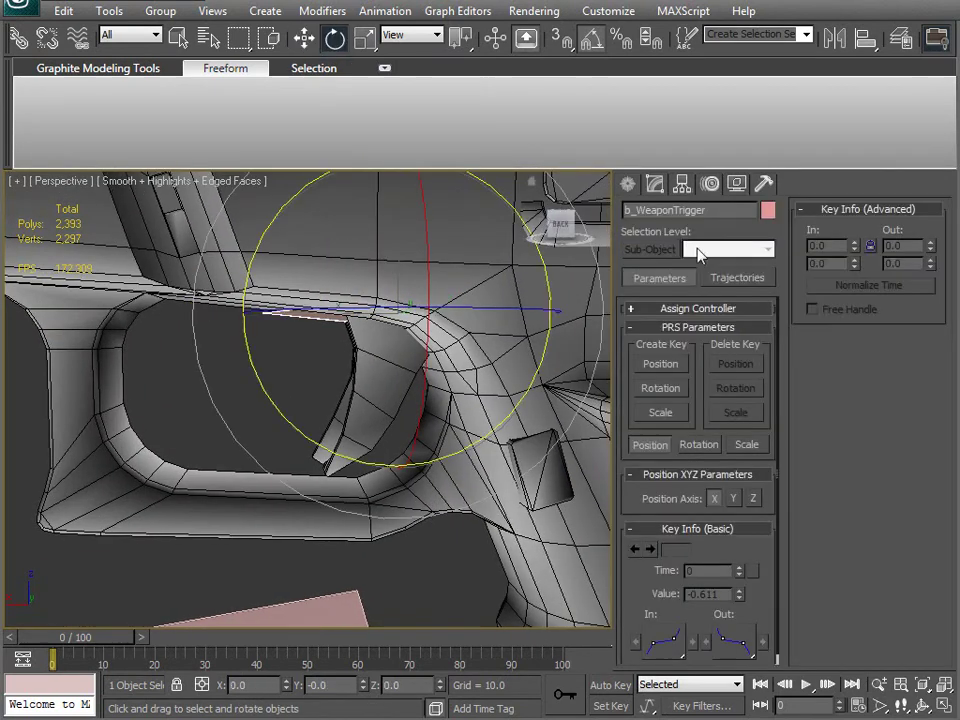
{"action": "left_click", "coordinate": [683, 186]}
{"action": "left_click", "coordinate": [685, 327]}
{"action": "left_click_drag", "start_coordinate": [259, 381], "coordinate": [301, 414]}
Increase the depth of the b_WeaponTrigger pyramid to 0.98
{"action": "left_click", "coordinate": [654, 188]}
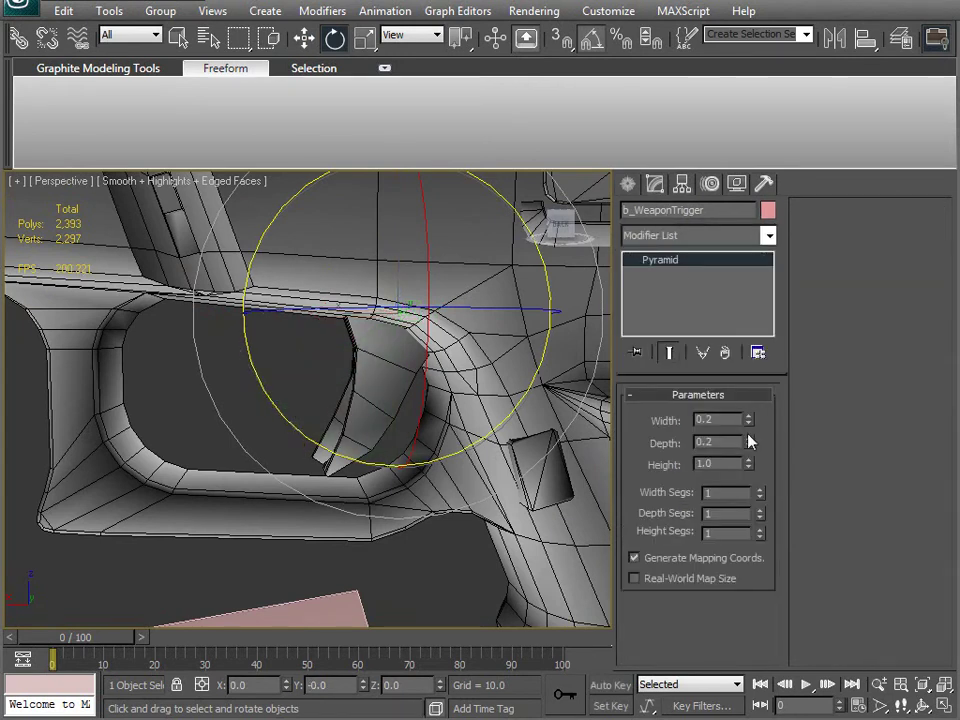
{"action": "left_click_drag", "start_coordinate": [749, 442], "coordinate": [744, 367]}
{"action": "middle_click_drag", "start_coordinate": [400, 380], "coordinate": [365, 402], "text": "alt"}
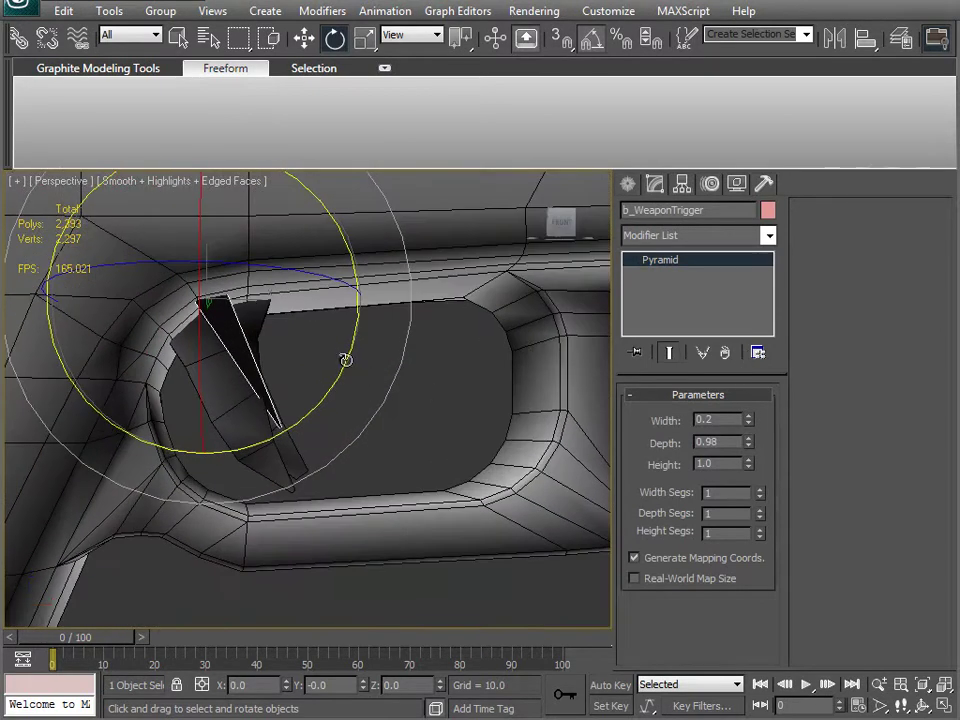
Fine-tune the rotation of the b_WeaponTrigger geometry alone so it follows the slant of the trigger
{"action": "left_click", "coordinate": [682, 184]}
{"action": "left_click", "coordinate": [700, 326]}
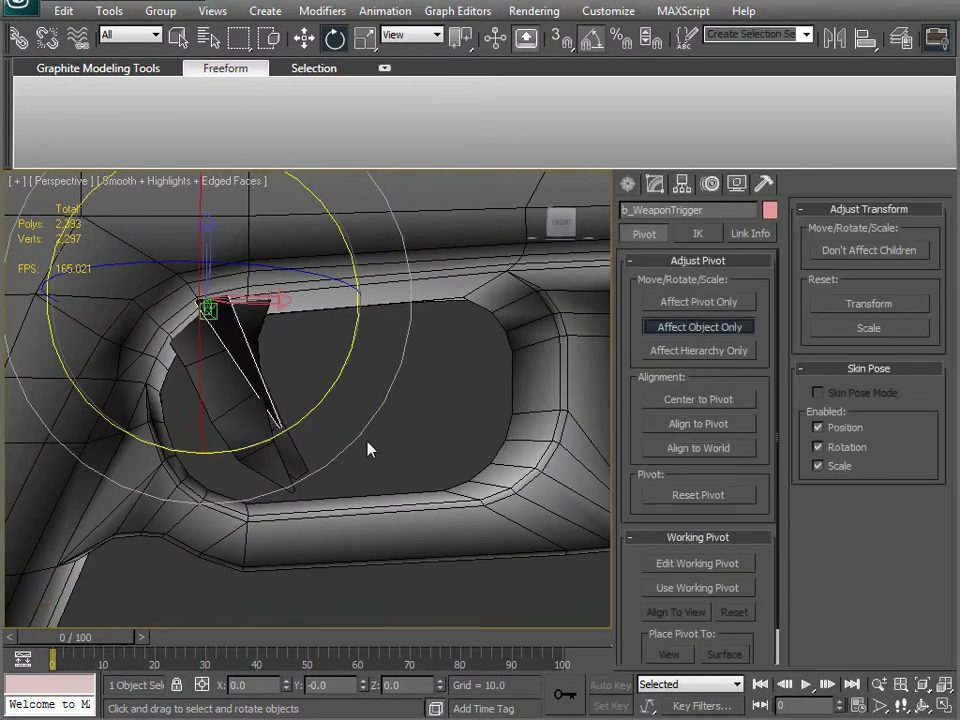
{"action": "left_click_drag", "start_coordinate": [339, 360], "coordinate": [334, 372]}
{"action": "middle_click_drag", "start_coordinate": [341, 385], "coordinate": [237, 455], "text": "alt"}
{"action": "scroll", "coordinate": [207, 481], "scroll_direction": "down", "scroll_amount": 6}
Clone b_WeaponBase with normal pivot behaviour as a copy named b_WeaponMag, placed at about X -1.376, Z -4.381
{"action": "left_click", "coordinate": [281, 487]}
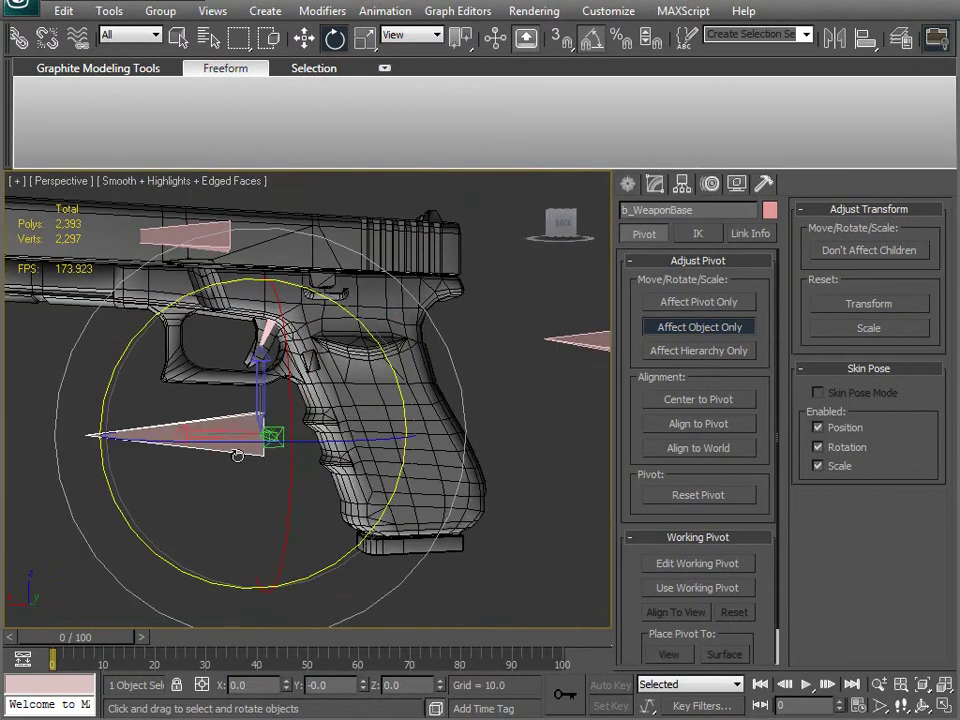
{"action": "left_click", "coordinate": [680, 326]}
{"action": "key", "text": "w"}
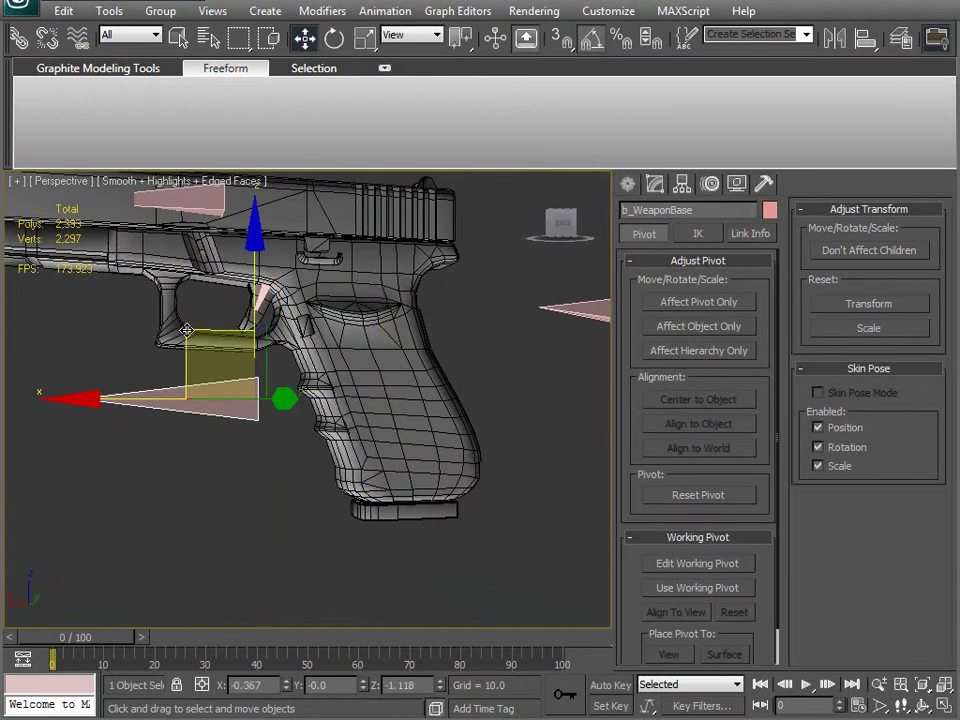
{"action": "left_click_drag", "start_coordinate": [183, 328], "coordinate": [230, 474], "text": "shift"}
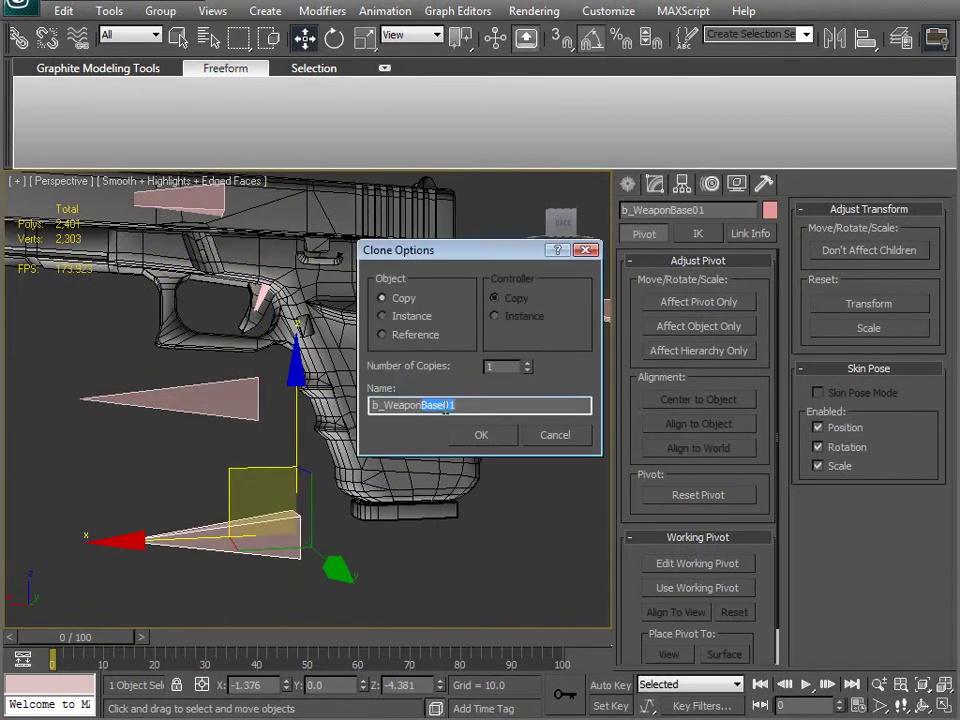
{"action": "type", "text": "ag"}
{"action": "key", "text": "Return"}
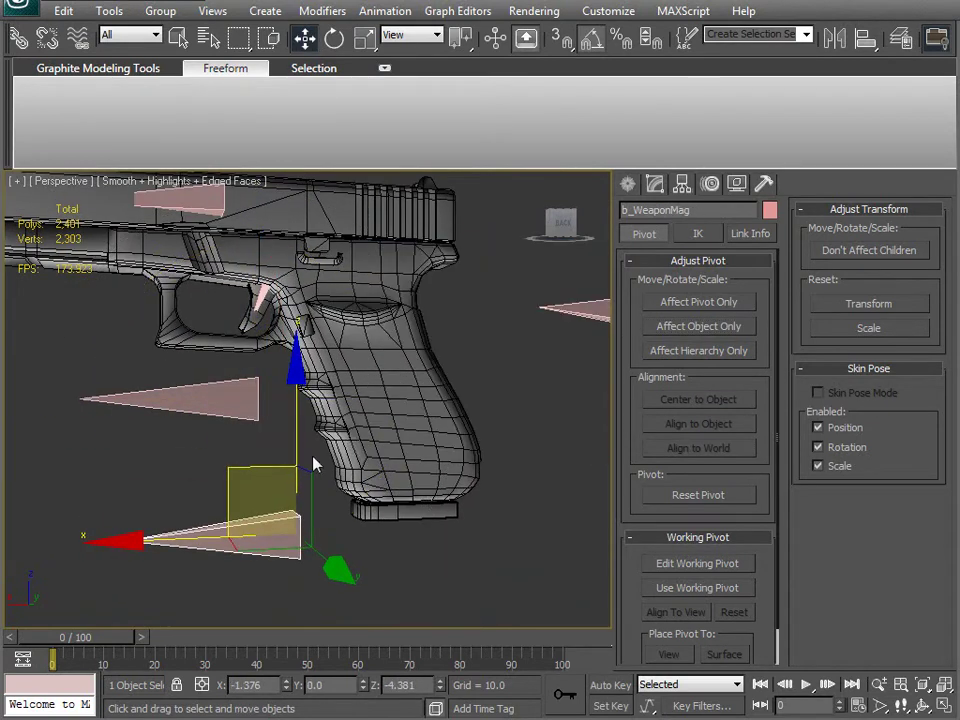
Align b_WeaponMag to the Mag mesh in X, Y and Z position by pivot points and in local orientation on all axes
{"action": "scroll", "coordinate": [349, 414], "scroll_direction": "up", "scroll_amount": 3}
{"action": "key", "text": "alt+a"}
{"action": "left_click", "coordinate": [419, 475]}
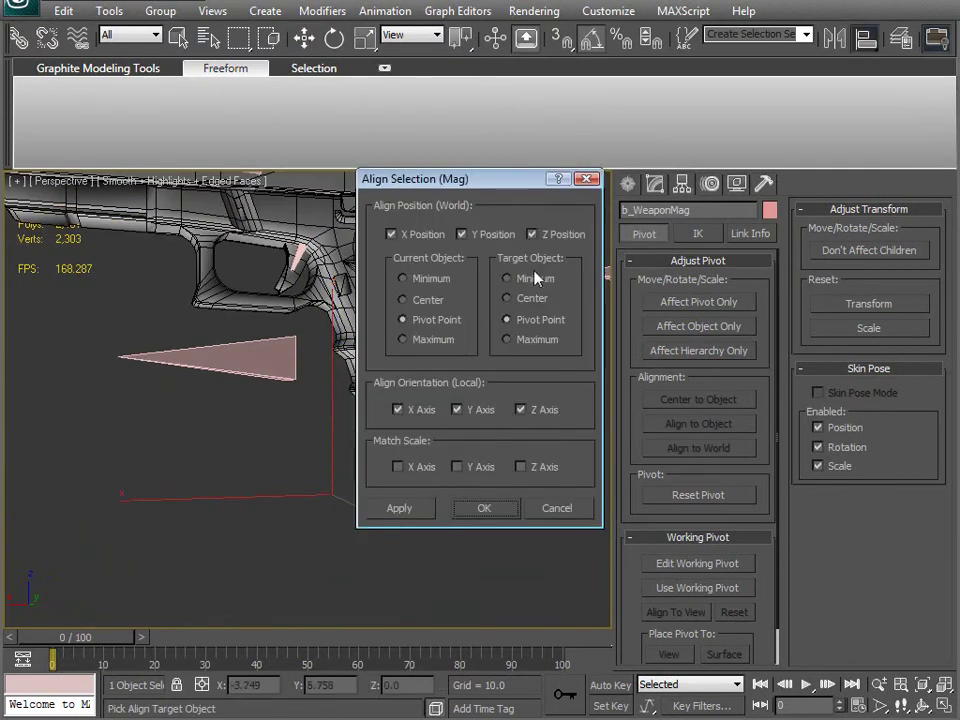
{"action": "left_click", "coordinate": [478, 510]}
{"action": "middle_click_drag", "start_coordinate": [384, 467], "coordinate": [387, 537]}
Rotate only the b_WeaponMag geometry 90 degrees about its local Y axis so it points down out of the magazine
{"action": "key", "text": "e"}
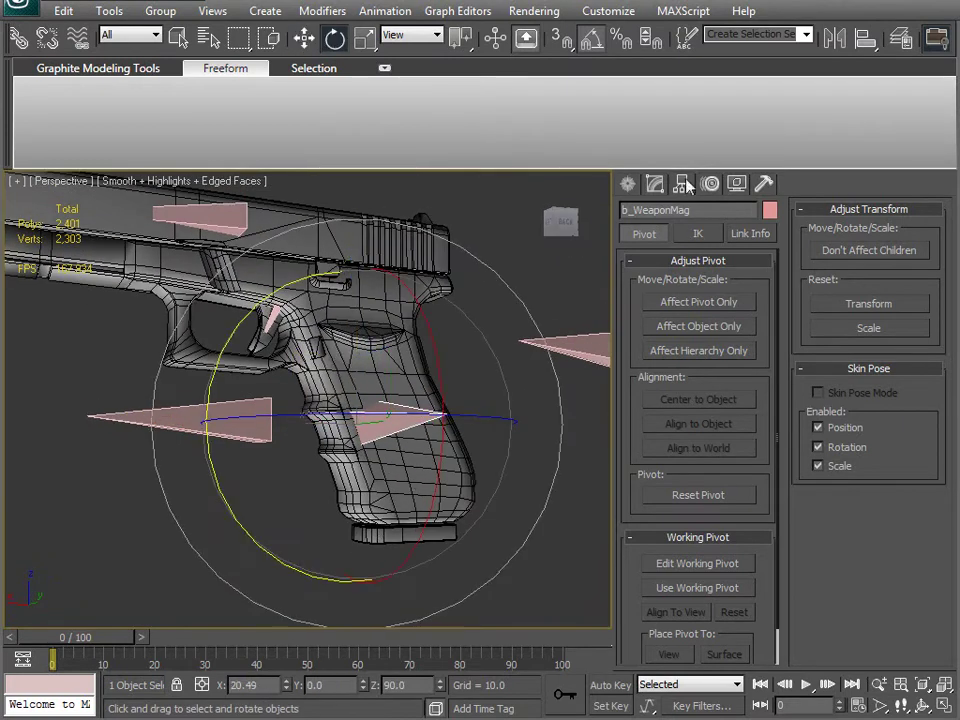
{"action": "left_click", "coordinate": [712, 327]}
{"action": "left_click", "coordinate": [412, 35]}
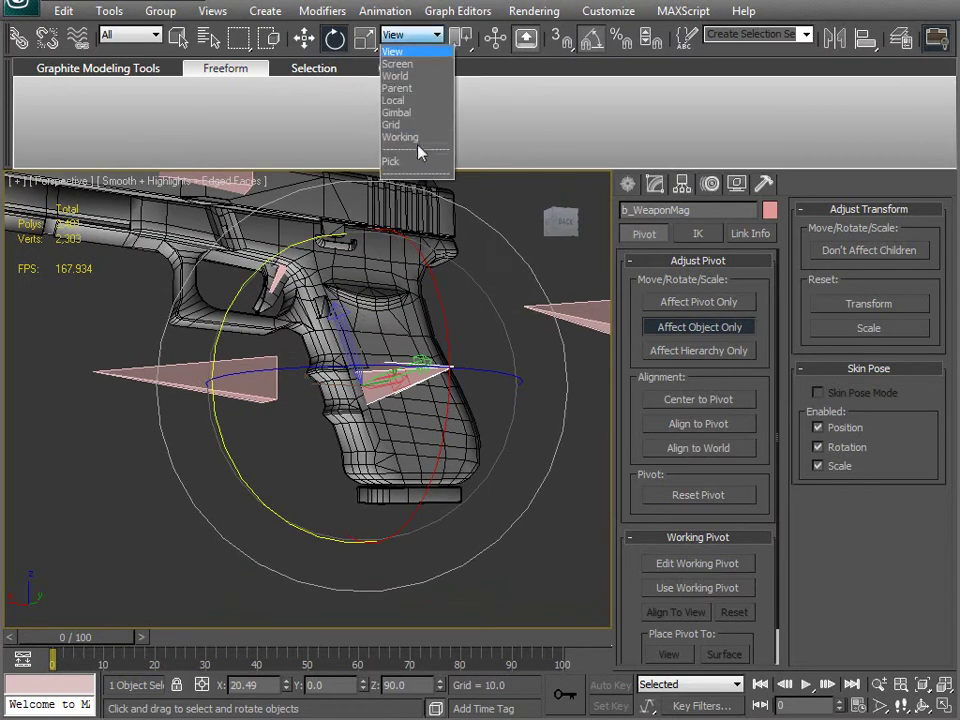
{"action": "left_click", "coordinate": [416, 103]}
{"action": "left_click_drag", "start_coordinate": [409, 287], "coordinate": [441, 356]}
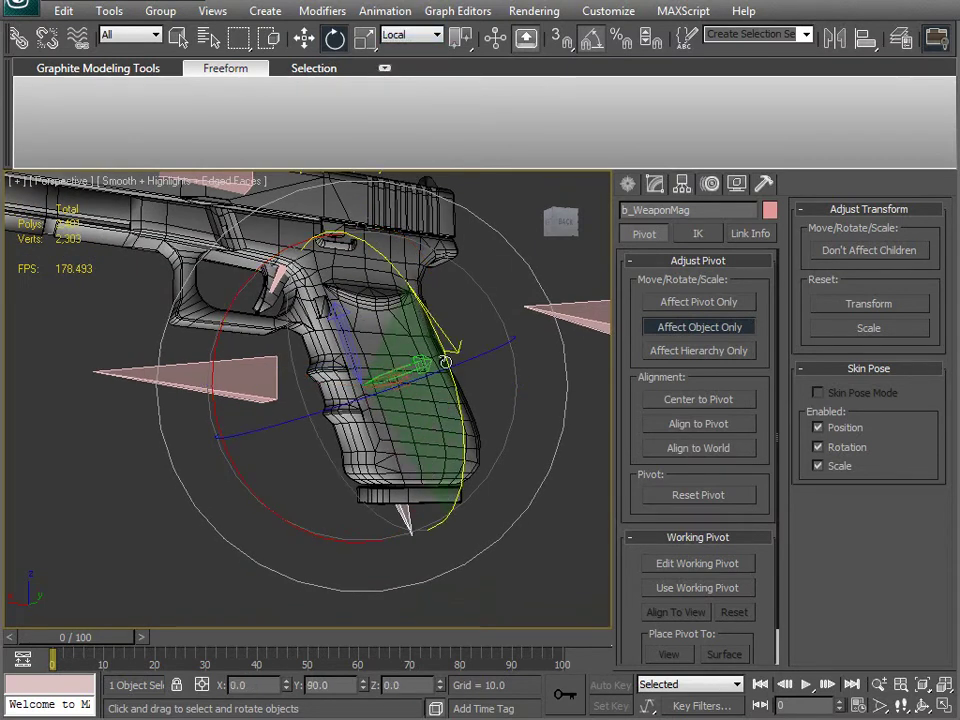
{"action": "middle_click_drag", "start_coordinate": [426, 416], "coordinate": [380, 500], "text": "alt"}
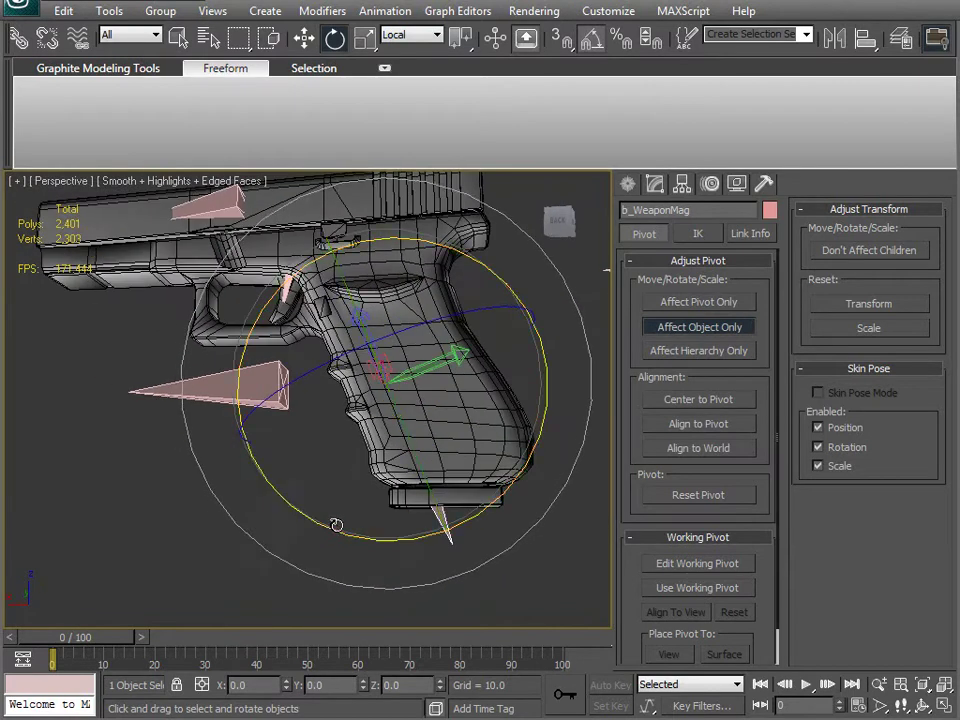
{"action": "left_click", "coordinate": [746, 327]}
Reselect b_WeaponMag and switch the Move reference coordinate system to Local
{"action": "middle_click_drag", "start_coordinate": [466, 506], "coordinate": [464, 424]}
{"action": "key", "text": "w"}
{"action": "left_click", "coordinate": [437, 447]}
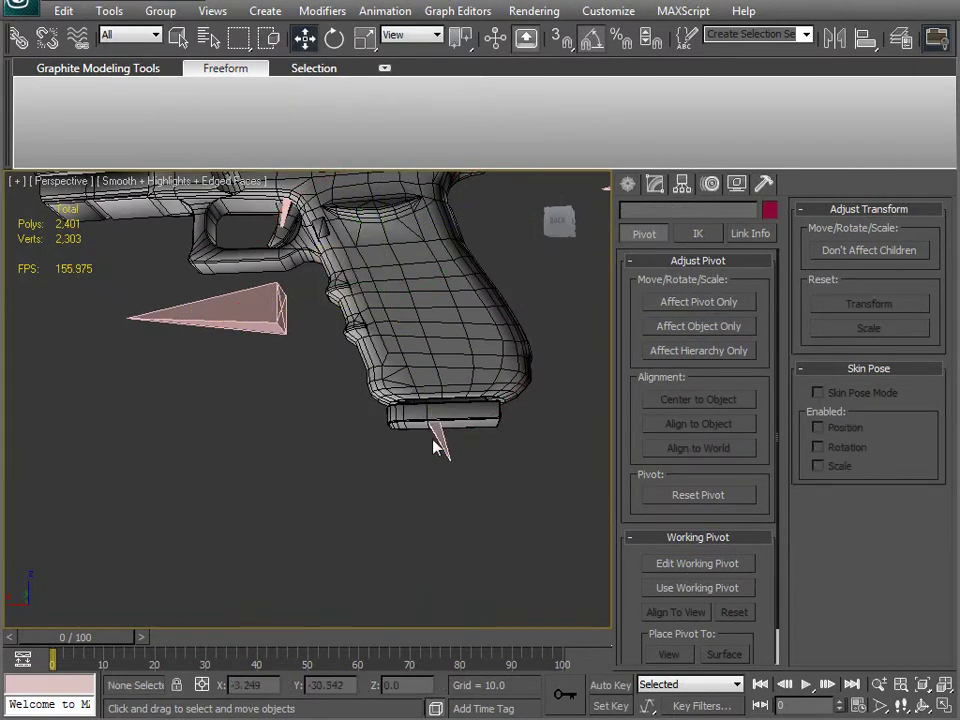
{"action": "left_click", "coordinate": [442, 441]}
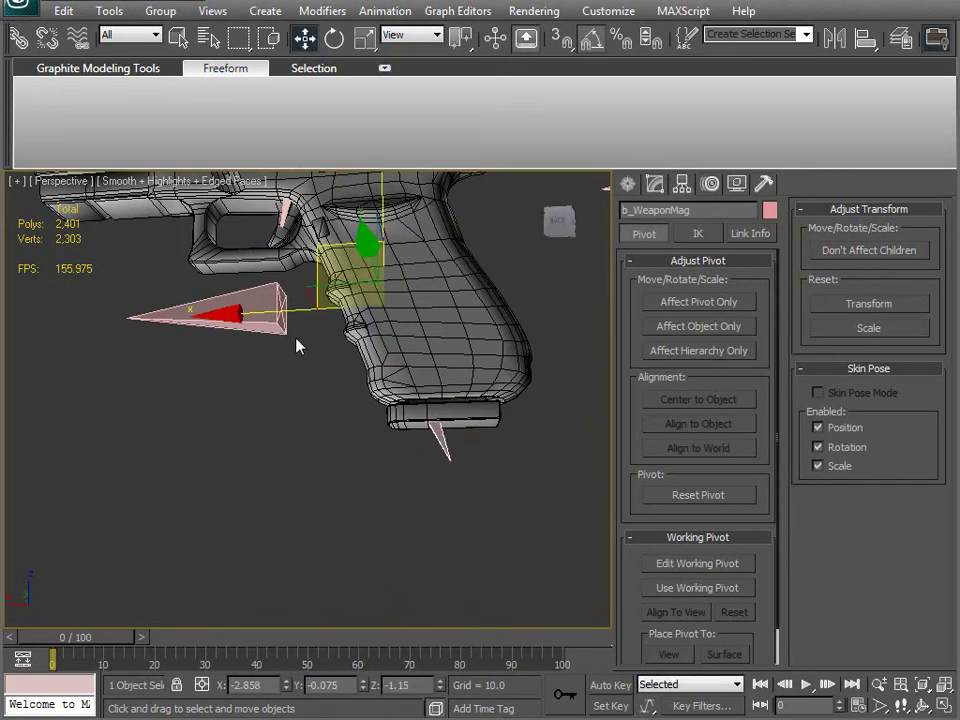
{"action": "middle_click_drag", "start_coordinate": [339, 376], "coordinate": [327, 466]}
{"action": "left_click", "coordinate": [430, 39]}
{"action": "left_click", "coordinate": [395, 113]}
{"action": "left_click", "coordinate": [411, 35]}
{"action": "left_click", "coordinate": [404, 101]}
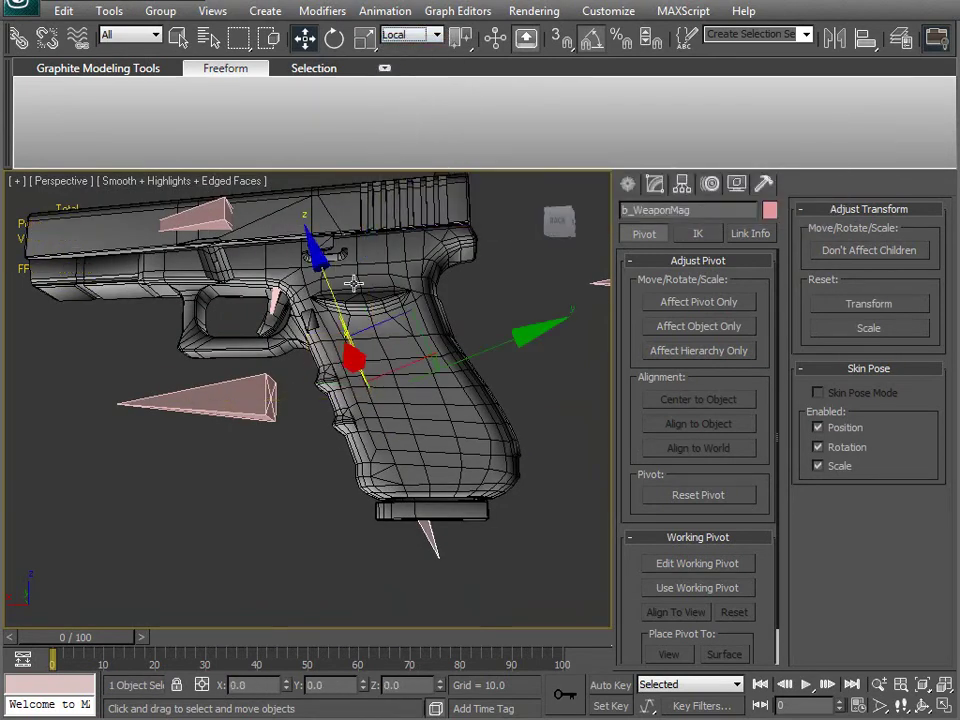
Select b_WeaponBase and move it up into the trigger guard area, by about X 0.595, Z 2.106
{"action": "middle_click_drag", "start_coordinate": [255, 351], "coordinate": [336, 404]}
{"action": "middle_click_drag", "start_coordinate": [290, 437], "coordinate": [284, 467]}
{"action": "left_click", "coordinate": [284, 467]}
{"action": "middle_click_drag", "start_coordinate": [315, 517], "coordinate": [330, 482], "text": "alt"}
{"action": "middle_click_drag", "start_coordinate": [319, 444], "coordinate": [332, 488]}
{"action": "left_click_drag", "start_coordinate": [267, 405], "coordinate": [239, 317]}
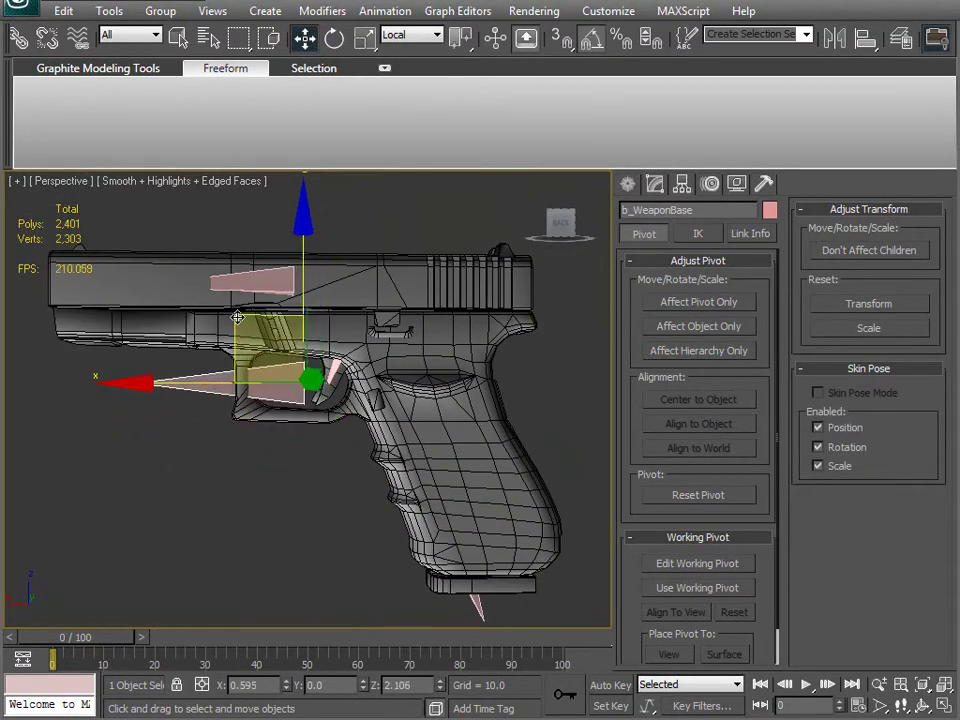
{"action": "middle_click_drag", "start_coordinate": [205, 312], "coordinate": [357, 447], "text": "alt"}
{"action": "middle_click_drag", "start_coordinate": [294, 585], "coordinate": [348, 441], "text": "alt"}
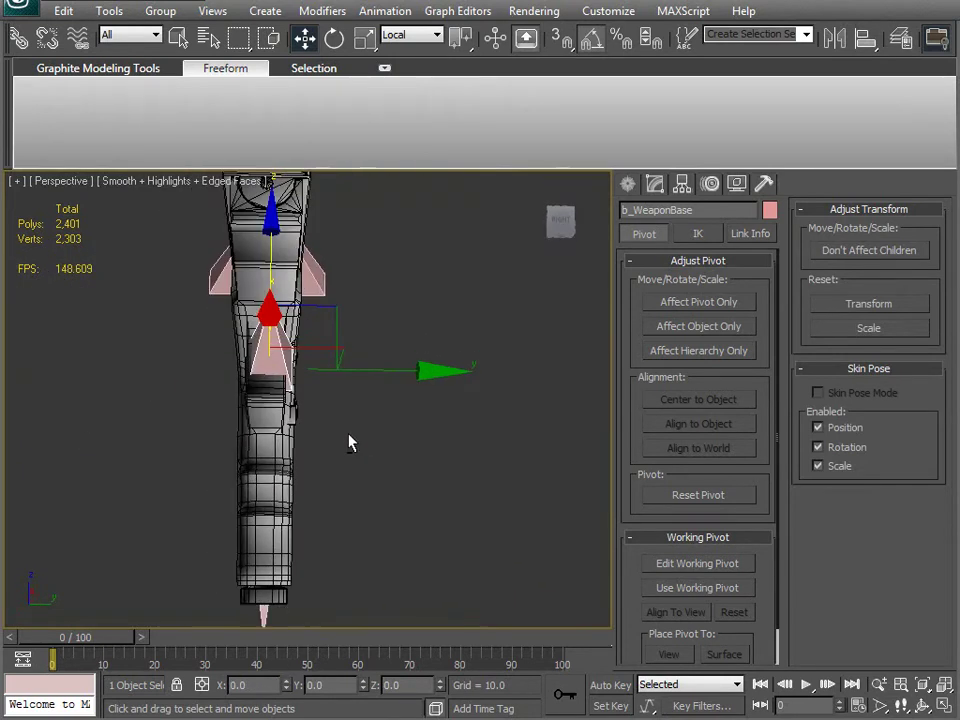
Select the Grip mesh and switch the viewport to the Top view
{"action": "left_click", "coordinate": [263, 398]}
{"action": "middle_click_drag", "start_coordinate": [305, 494], "coordinate": [333, 432], "text": "alt"}
{"action": "scroll", "coordinate": [333, 432], "scroll_direction": "up", "scroll_amount": 4}
{"action": "middle_click_drag", "start_coordinate": [437, 394], "coordinate": [280, 572]}
{"action": "middle_click_drag", "start_coordinate": [336, 497], "coordinate": [486, 405], "text": "alt"}
{"action": "key", "text": "v"}
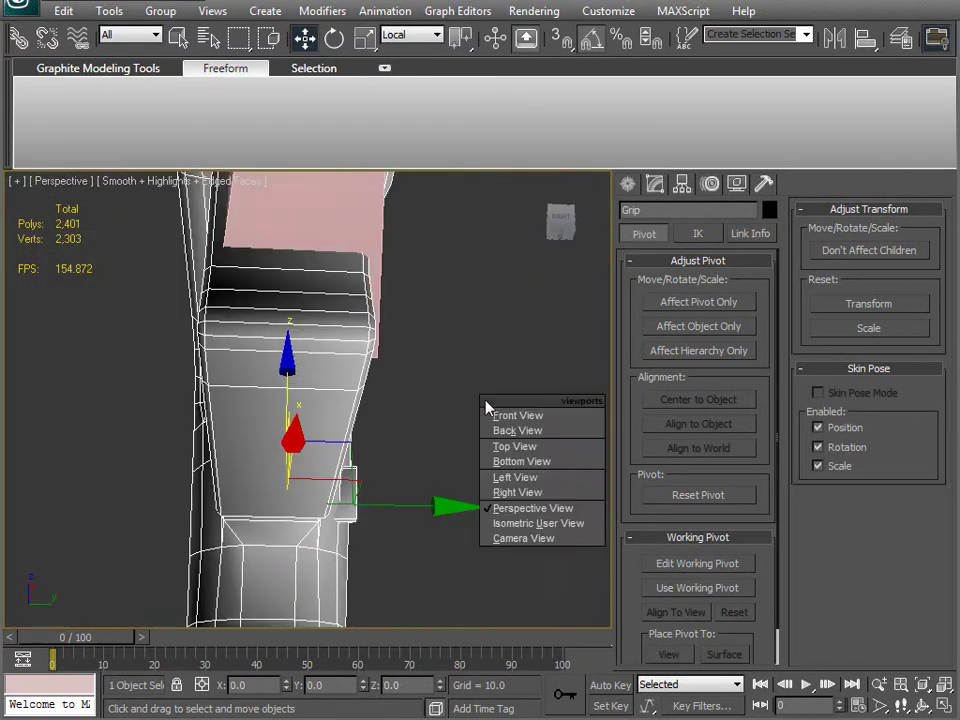
{"action": "left_click", "coordinate": [512, 444]}
Shift the Grip slightly along Y to bring the pistol closer to the world centre line
{"action": "middle_click_drag", "start_coordinate": [335, 490], "coordinate": [228, 445]}
{"action": "scroll", "coordinate": [321, 442], "scroll_direction": "up", "scroll_amount": 4}
{"action": "middle_click_drag", "start_coordinate": [393, 428], "coordinate": [165, 458]}
{"action": "scroll", "coordinate": [280, 411], "scroll_direction": "up", "scroll_amount": 2}
{"action": "middle_click_drag", "start_coordinate": [371, 370], "coordinate": [326, 439]}
{"action": "scroll", "coordinate": [425, 433], "scroll_direction": "up", "scroll_amount": 2}
{"action": "middle_click_drag", "start_coordinate": [473, 418], "coordinate": [334, 387]}
{"action": "middle_click_drag", "start_coordinate": [101, 379], "coordinate": [630, 371]}
{"action": "middle_click_drag", "start_coordinate": [60, 447], "coordinate": [560, 440]}
{"action": "middle_click_drag", "start_coordinate": [178, 457], "coordinate": [523, 470]}
{"action": "scroll", "coordinate": [301, 476], "scroll_direction": "down", "scroll_amount": 3}
{"action": "middle_click_drag", "start_coordinate": [219, 496], "coordinate": [529, 504]}
{"action": "middle_click_drag", "start_coordinate": [99, 454], "coordinate": [252, 442]}
{"action": "scroll", "coordinate": [252, 442], "scroll_direction": "up", "scroll_amount": 1}
{"action": "scroll", "coordinate": [252, 442], "scroll_direction": "down", "scroll_amount": 2}
{"action": "scroll", "coordinate": [254, 442], "scroll_direction": "down", "scroll_amount": 2}
{"action": "middle_click_drag", "start_coordinate": [333, 435], "coordinate": [102, 438]}
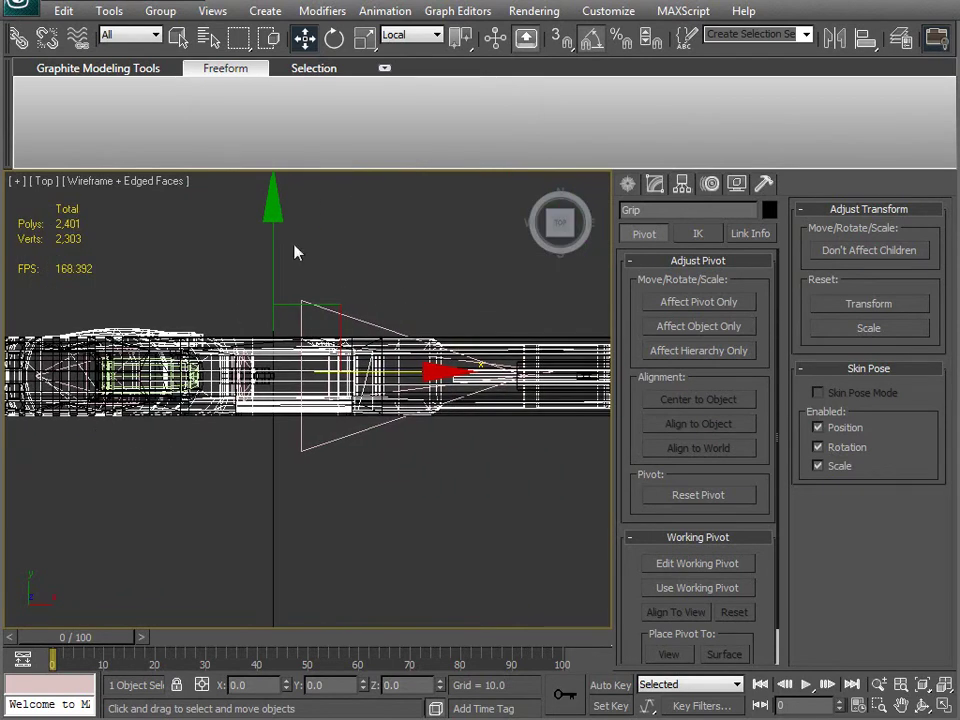
{"action": "left_click_drag", "start_coordinate": [273, 263], "coordinate": [269, 256]}
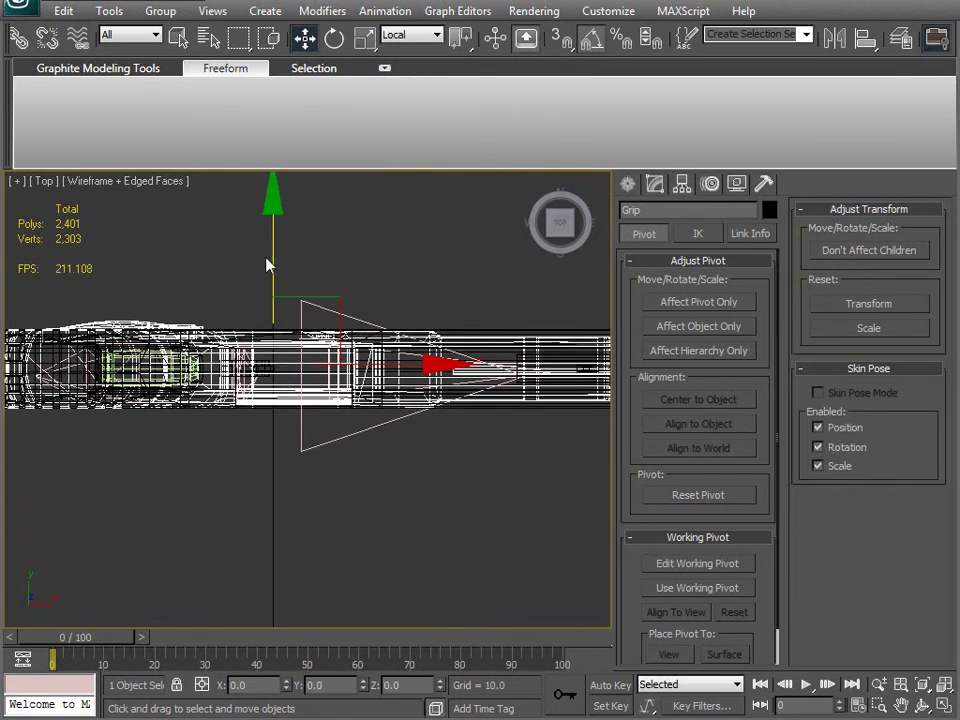
{"action": "scroll", "coordinate": [387, 437], "scroll_direction": "up", "scroll_amount": 8}
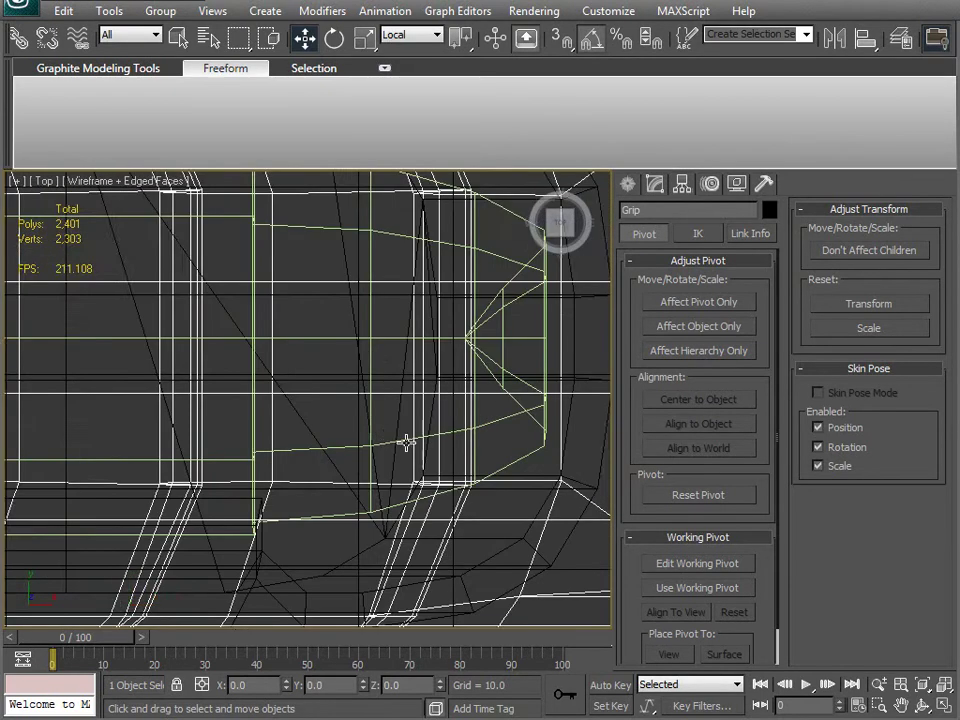
{"action": "scroll", "coordinate": [261, 450], "scroll_direction": "down", "scroll_amount": 10}
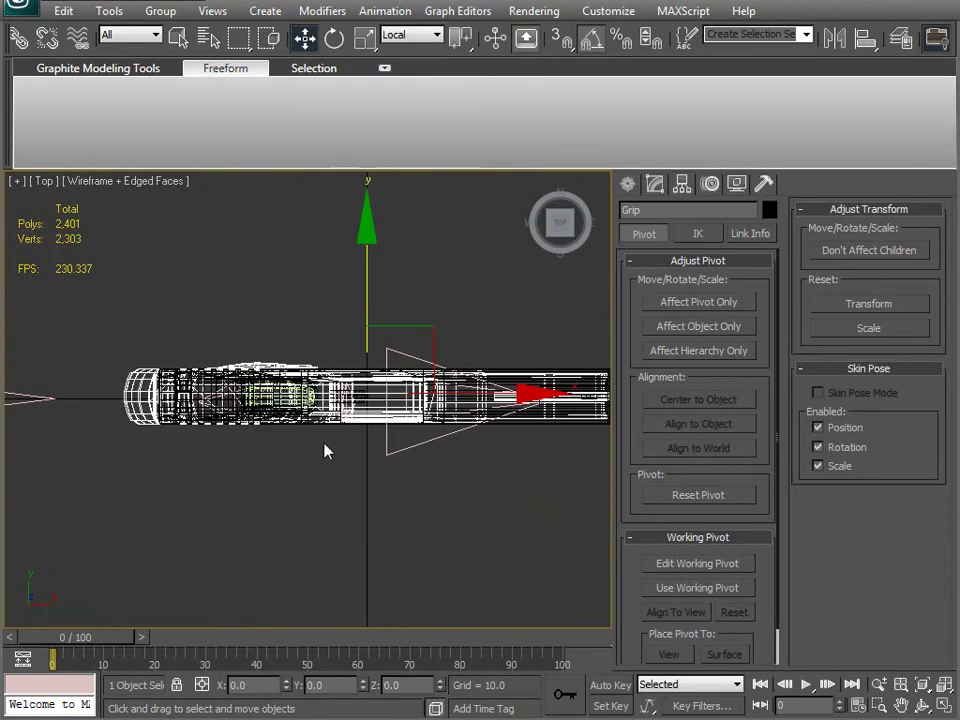
Unhide all objects and show the bullet's centre line close up in the Top view
{"action": "right_click", "coordinate": [321, 476]}
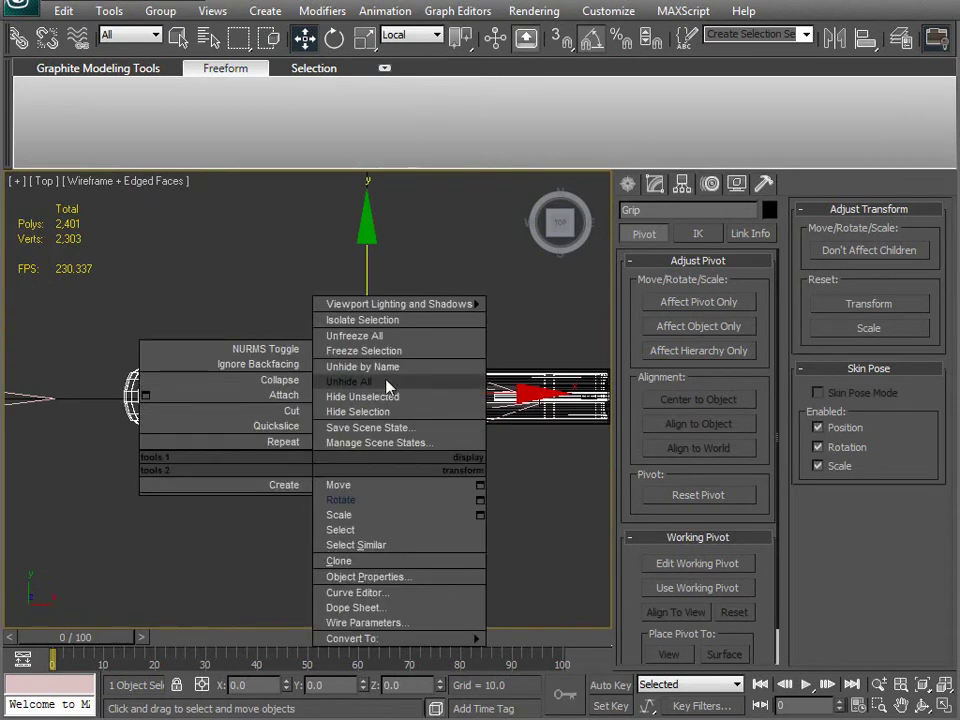
{"action": "left_click", "coordinate": [386, 380]}
{"action": "middle_click_drag", "start_coordinate": [332, 524], "coordinate": [345, 416], "text": "alt"}
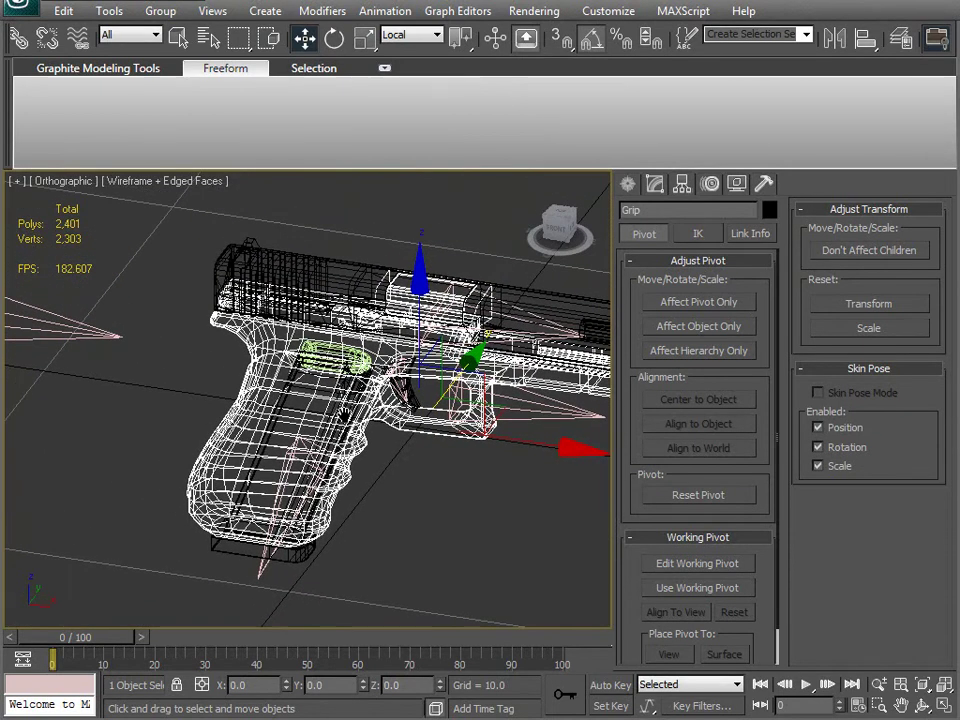
{"action": "key", "text": "t"}
{"action": "key", "text": "z"}
{"action": "scroll", "coordinate": [323, 410], "scroll_direction": "up", "scroll_amount": 3}
{"action": "scroll", "coordinate": [323, 411], "scroll_direction": "up", "scroll_amount": 4}
{"action": "middle_click_drag", "start_coordinate": [92, 418], "coordinate": [485, 453]}
{"action": "middle_click_drag", "start_coordinate": [289, 444], "coordinate": [197, 492]}
{"action": "scroll", "coordinate": [336, 418], "scroll_direction": "up", "scroll_amount": 4}
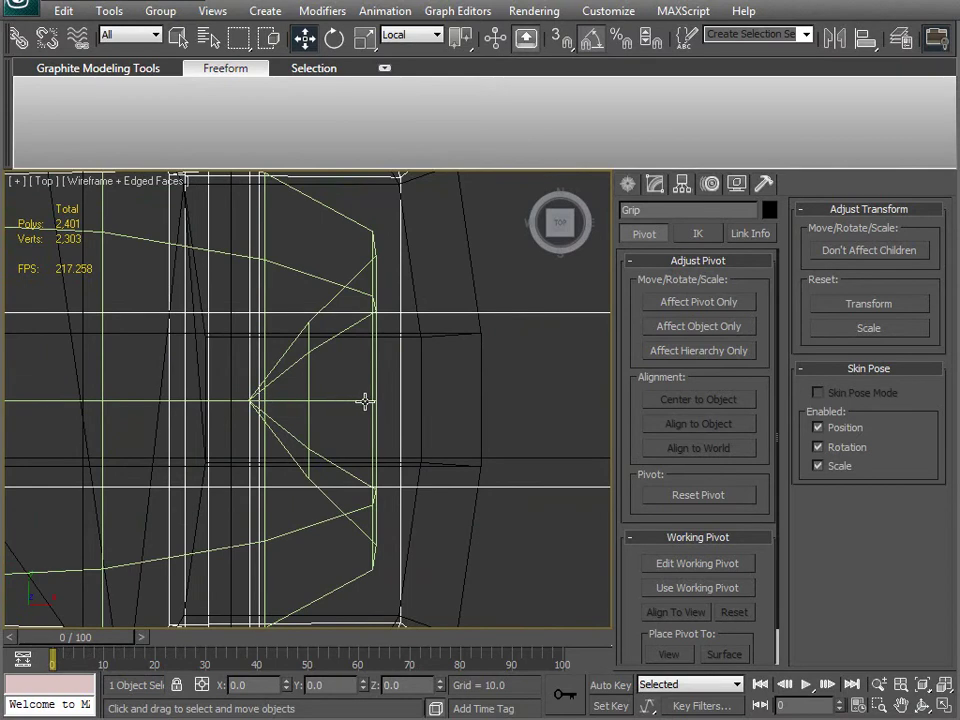
Set the Move reference coordinate system to View and transform about the coordinate system's centre
{"action": "left_click", "coordinate": [415, 37]}
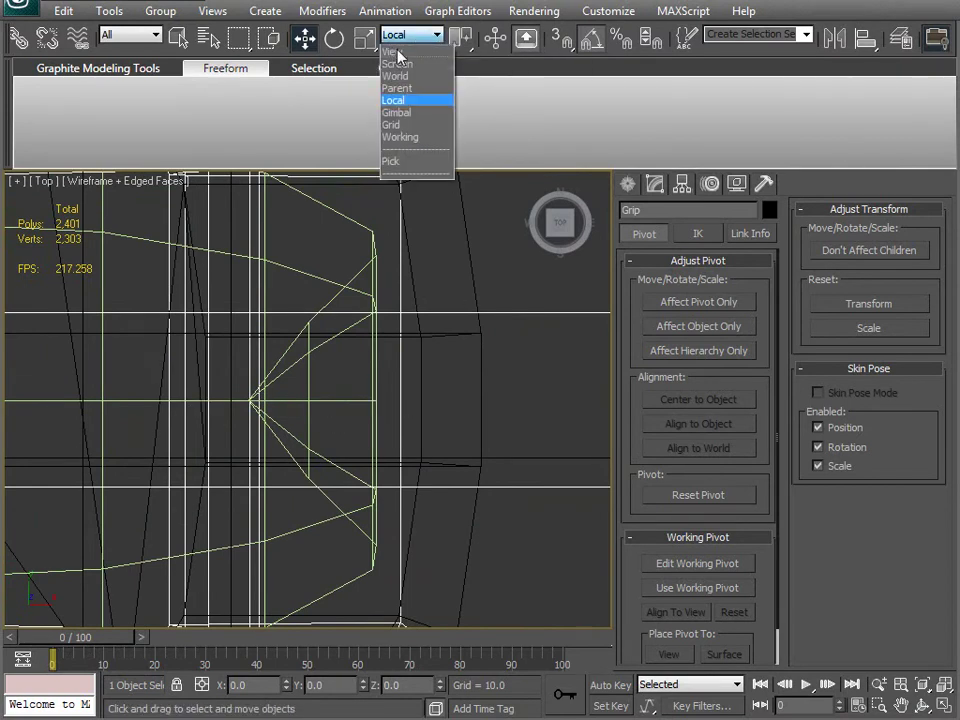
{"action": "left_click", "coordinate": [397, 52]}
{"action": "left_click_drag", "start_coordinate": [459, 37], "coordinate": [461, 134]}
{"action": "middle_click_drag", "start_coordinate": [301, 397], "coordinate": [346, 353]}
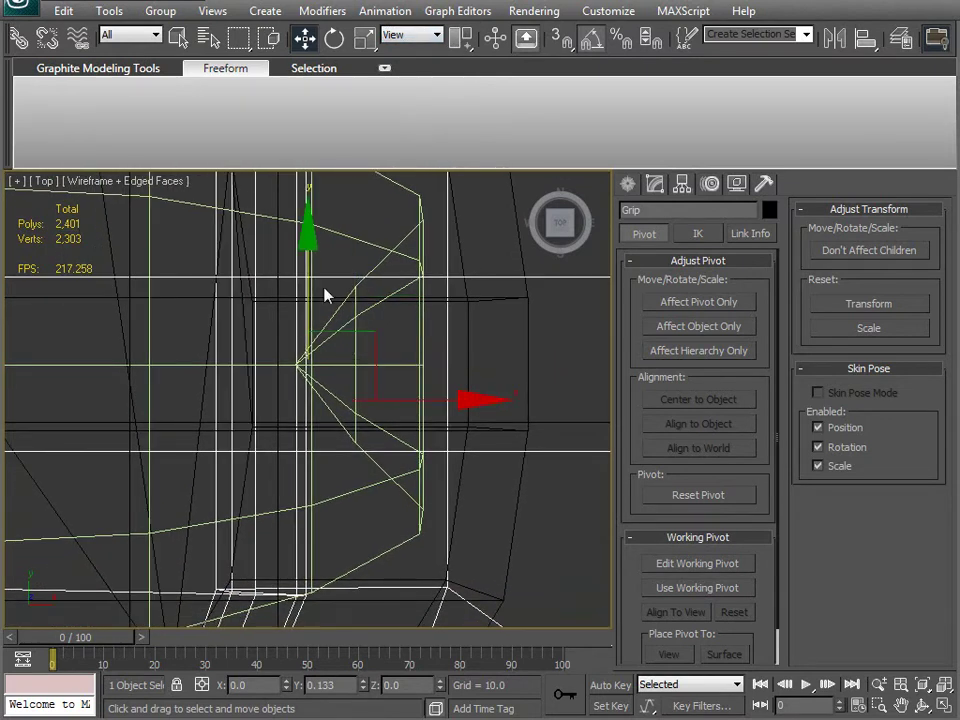
Move the Grip along Y to about 0.075 so the pistol's centre line lies on the world axis
{"action": "middle_click_drag", "start_coordinate": [311, 282], "coordinate": [313, 340]}
{"action": "scroll", "coordinate": [317, 437], "scroll_direction": "up", "scroll_amount": 6}
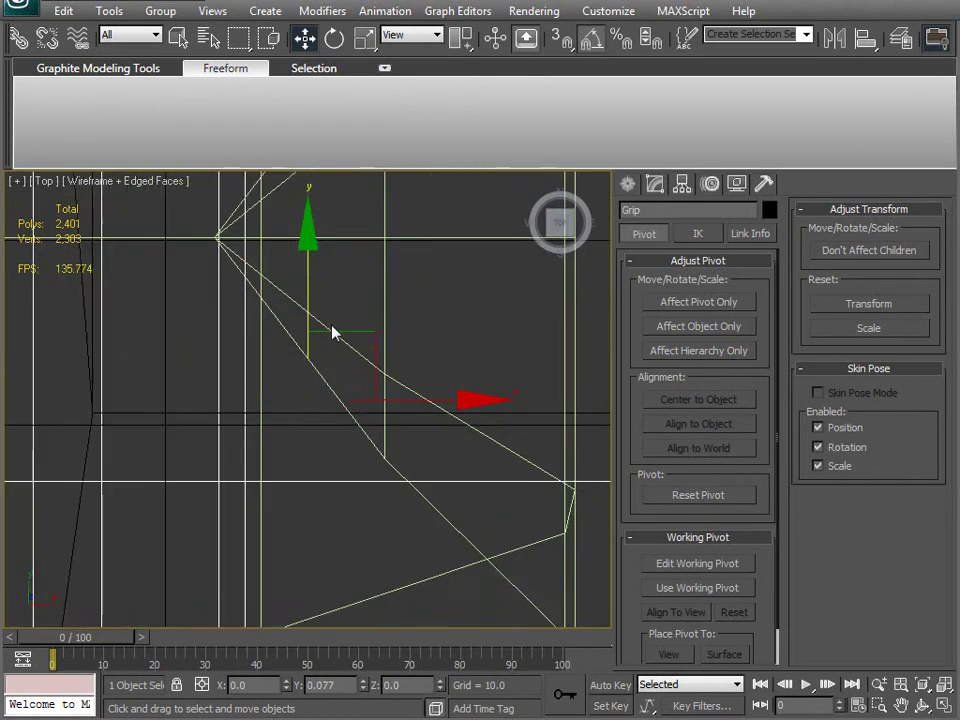
{"action": "scroll", "coordinate": [320, 472], "scroll_direction": "up", "scroll_amount": 4}
{"action": "scroll", "coordinate": [311, 427], "scroll_direction": "up", "scroll_amount": 8}
{"action": "middle_click_drag", "start_coordinate": [331, 388], "coordinate": [307, 360]}
{"action": "scroll", "coordinate": [310, 425], "scroll_direction": "down", "scroll_amount": 4}
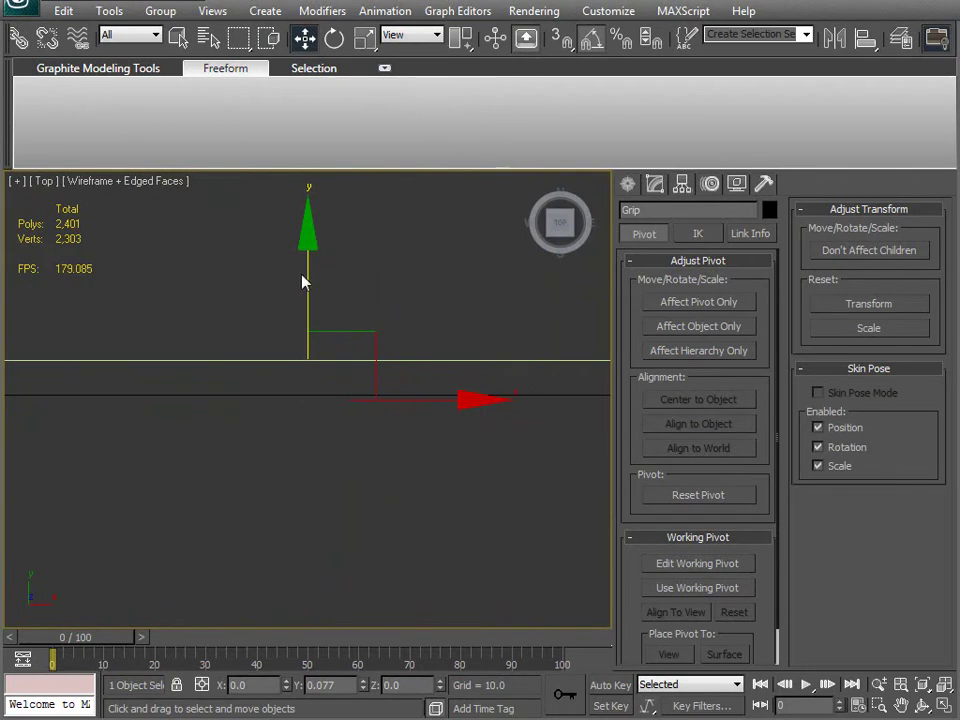
{"action": "left_click_drag", "start_coordinate": [309, 268], "coordinate": [311, 304]}
{"action": "left_click_drag", "start_coordinate": [296, 397], "coordinate": [296, 364]}
{"action": "scroll", "coordinate": [298, 366], "scroll_direction": "down", "scroll_amount": 6}
{"action": "scroll", "coordinate": [305, 358], "scroll_direction": "down", "scroll_amount": 4}
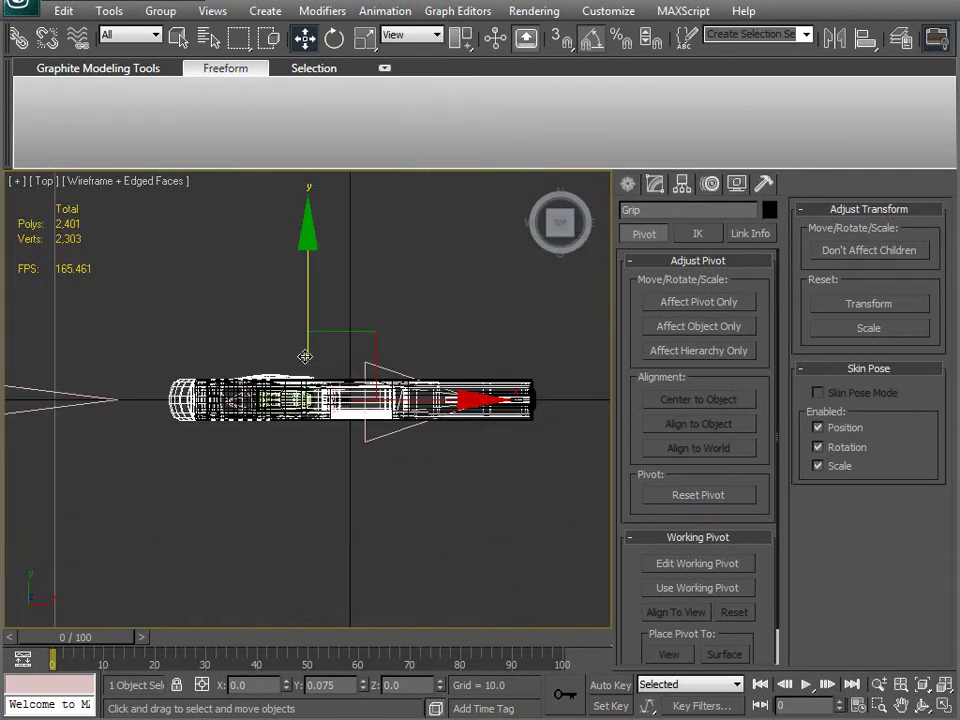
Inspect the centred pistol and its bones from several angles in a shaded Perspective view
{"action": "key", "text": "p"}
{"action": "middle_click_drag", "start_coordinate": [333, 550], "coordinate": [186, 450], "text": "alt"}
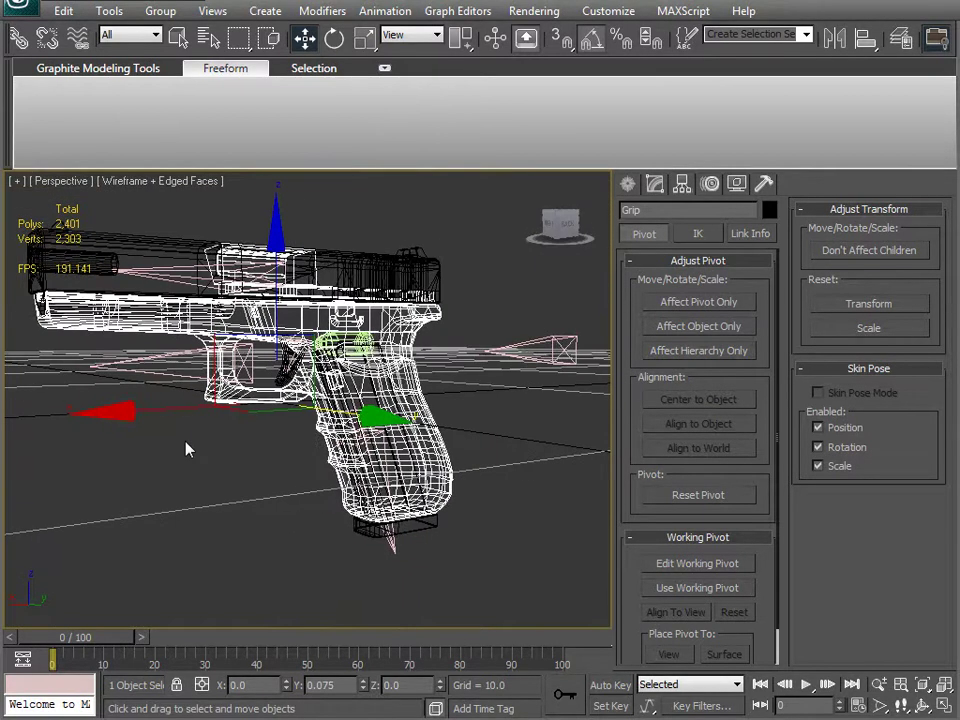
{"action": "middle_click_drag", "start_coordinate": [268, 393], "coordinate": [377, 379], "text": "alt"}
{"action": "scroll", "coordinate": [375, 364], "scroll_direction": "up", "scroll_amount": 6}
{"action": "middle_click_drag", "start_coordinate": [359, 330], "coordinate": [303, 491], "text": "alt"}
{"action": "middle_click_drag", "start_coordinate": [322, 300], "coordinate": [176, 444]}
{"action": "scroll", "coordinate": [300, 410], "scroll_direction": "down", "scroll_amount": 5}
{"action": "scroll", "coordinate": [176, 444], "scroll_direction": "down", "scroll_amount": 3}
{"action": "middle_click_drag", "start_coordinate": [304, 416], "coordinate": [198, 360]}
{"action": "scroll", "coordinate": [198, 360], "scroll_direction": "down", "scroll_amount": 4}
{"action": "middle_click_drag", "start_coordinate": [324, 418], "coordinate": [349, 559], "text": "alt"}
{"action": "scroll", "coordinate": [216, 392], "scroll_direction": "up", "scroll_amount": 3}
Set the Y position of b_WeaponMag, b_WeaponSlide and b_WeaponTrigger to 0, checking b_WeaponRoot as well
{"action": "left_click", "coordinate": [392, 526]}
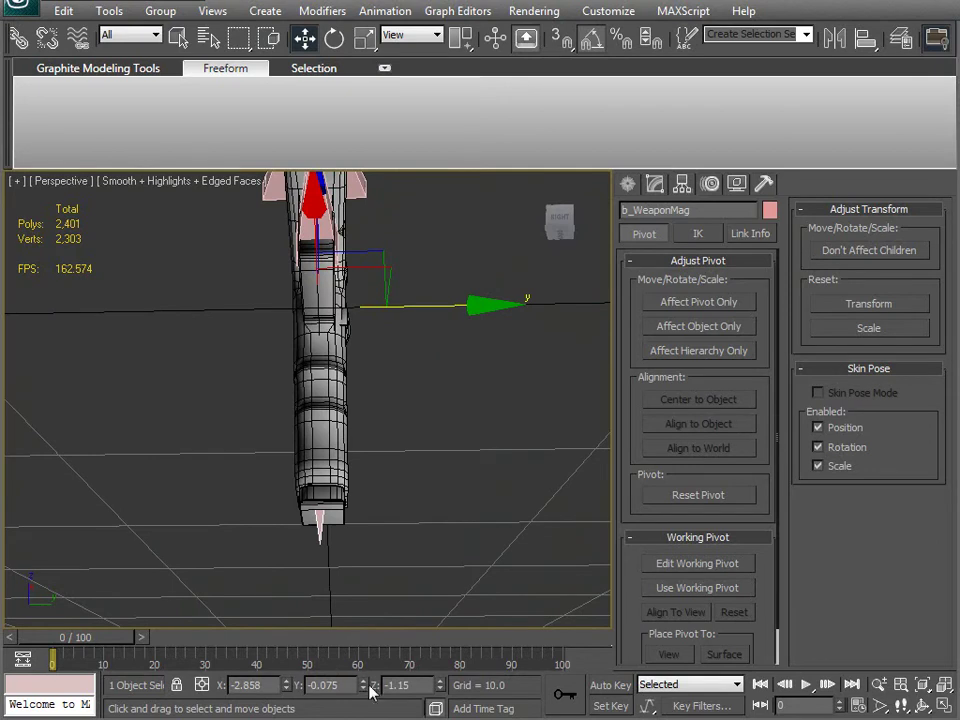
{"action": "middle_click_drag", "start_coordinate": [360, 500], "coordinate": [197, 477], "text": "alt"}
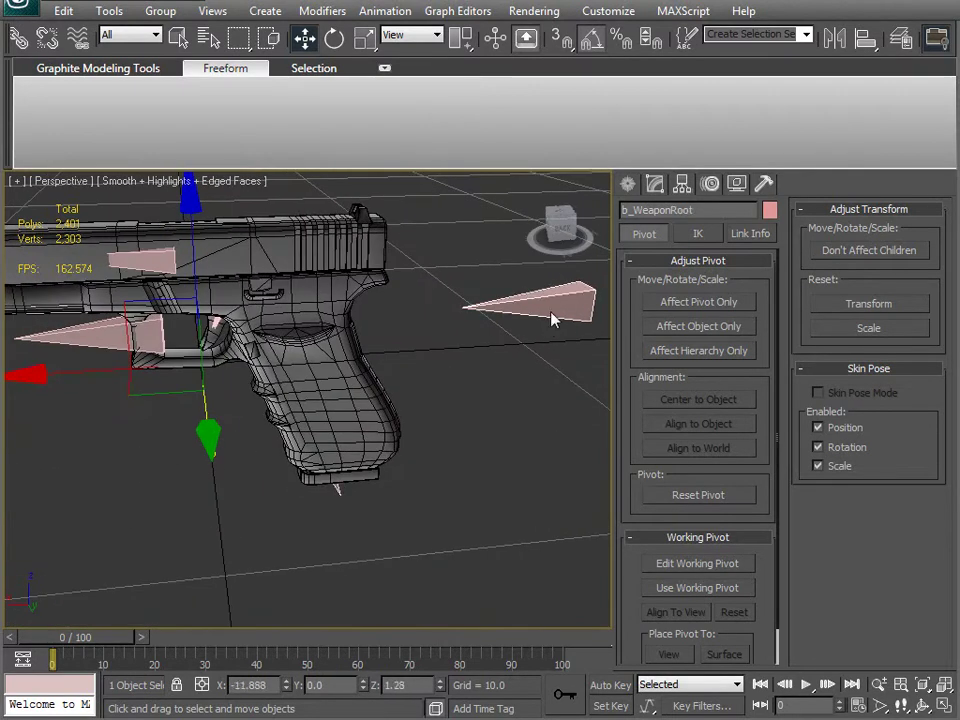
{"action": "middle_click_drag", "start_coordinate": [552, 310], "coordinate": [252, 415], "text": "alt"}
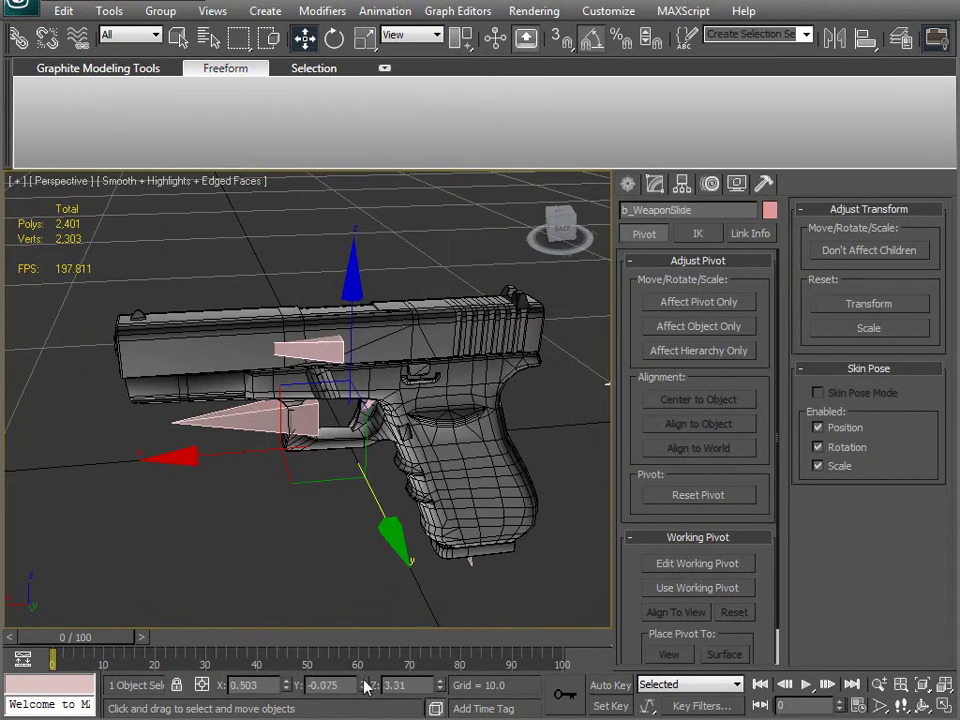
{"action": "scroll", "coordinate": [375, 500], "scroll_direction": "up", "scroll_amount": 6}
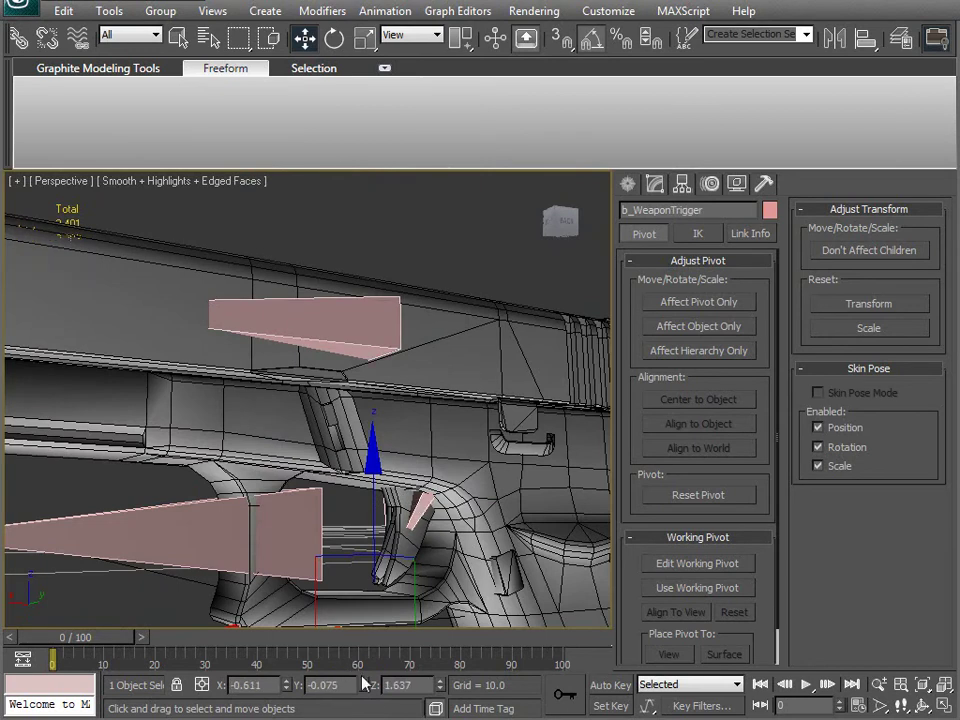
{"action": "scroll", "coordinate": [369, 467], "scroll_direction": "down", "scroll_amount": 10}
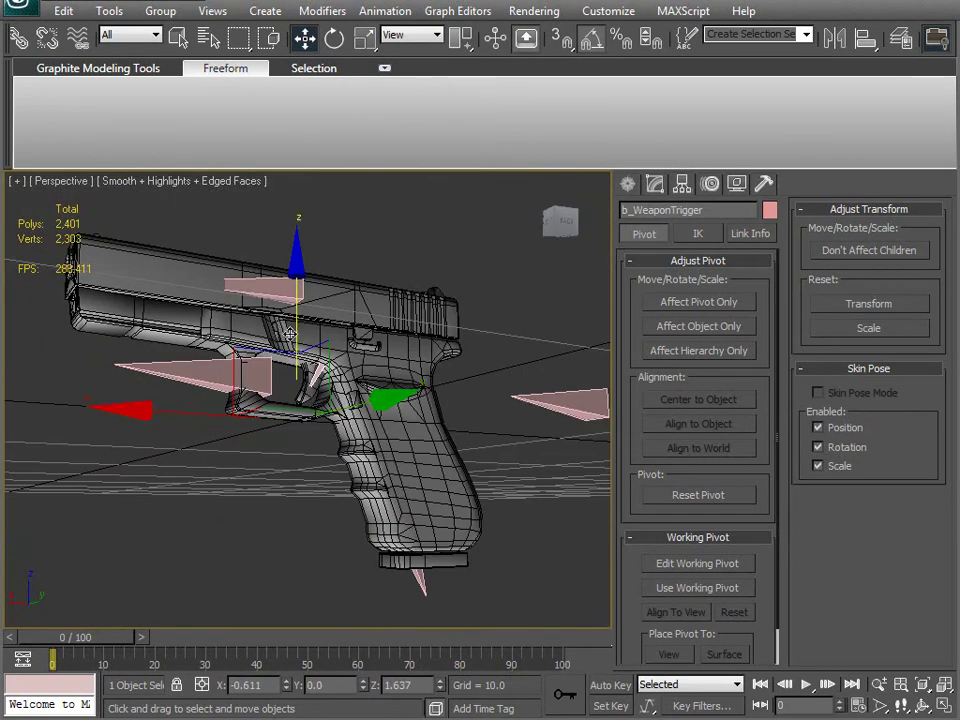
Select the Grip mesh and set only its pivot's Y position to 0
{"action": "left_click", "coordinate": [386, 459]}
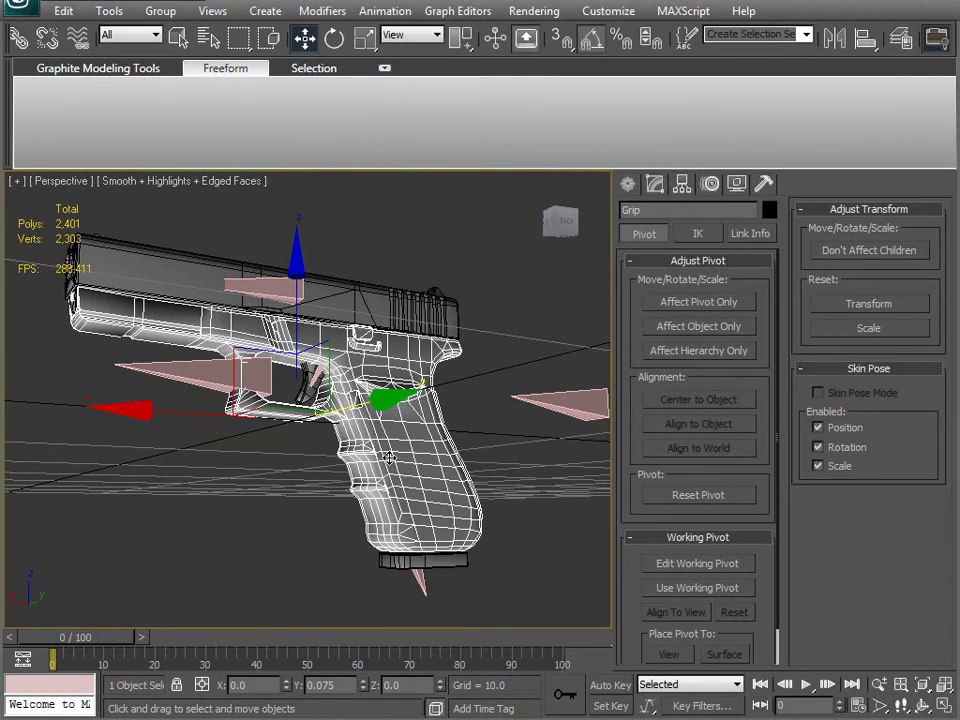
{"action": "double_click", "coordinate": [388, 457]}
{"action": "middle_click_drag", "start_coordinate": [412, 394], "coordinate": [435, 405]}
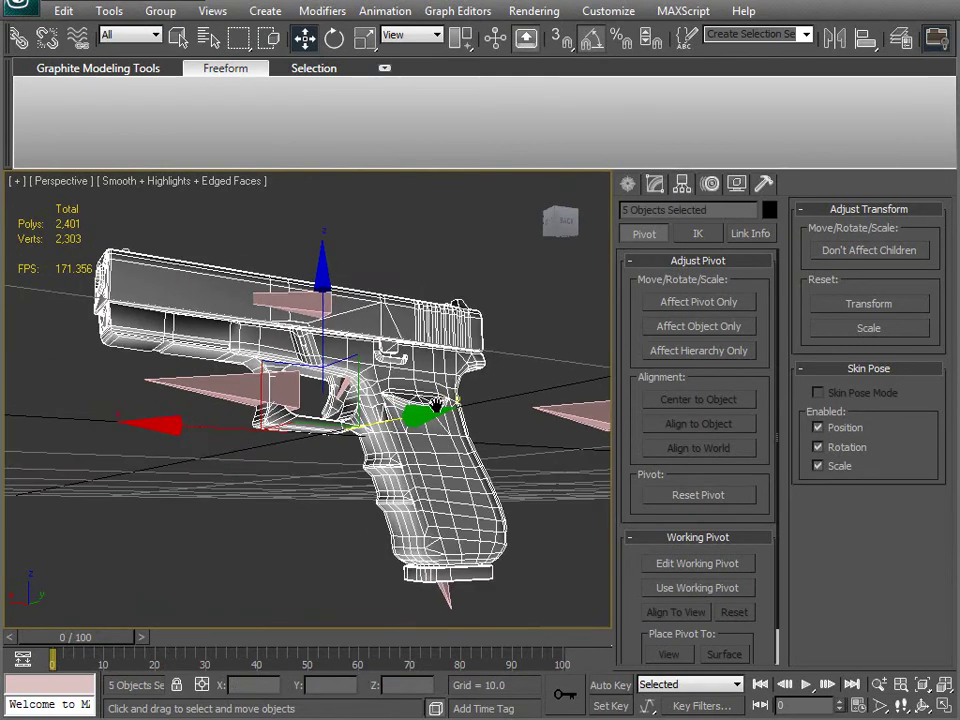
{"action": "middle_click_drag", "start_coordinate": [140, 202], "coordinate": [88, 167]}
{"action": "left_click", "coordinate": [390, 443]}
{"action": "middle_click_drag", "start_coordinate": [390, 443], "coordinate": [425, 476], "text": "alt"}
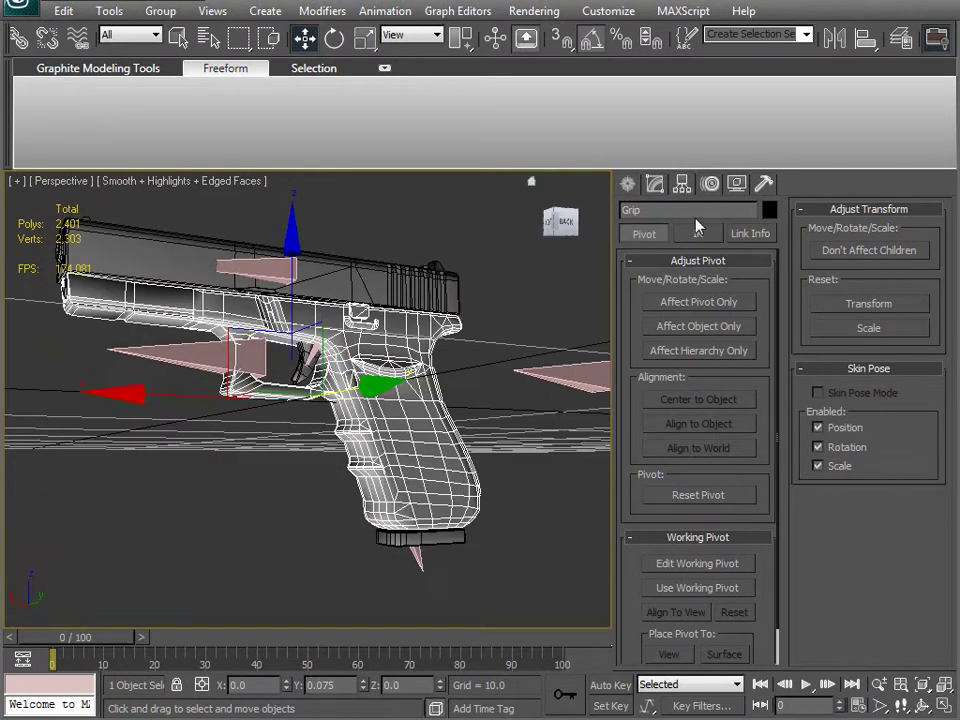
{"action": "left_click", "coordinate": [686, 304]}
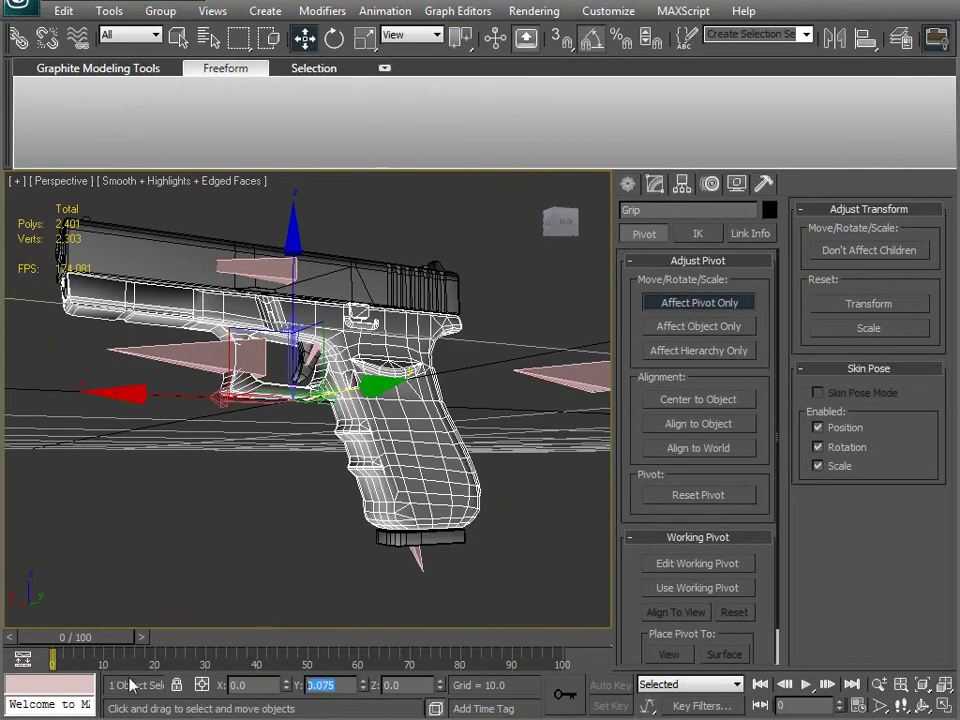
Set the pivots of the Slide and Mag meshes to Y 0, check Trigger001's pivot, and clear the selection
{"action": "left_click", "coordinate": [339, 280]}
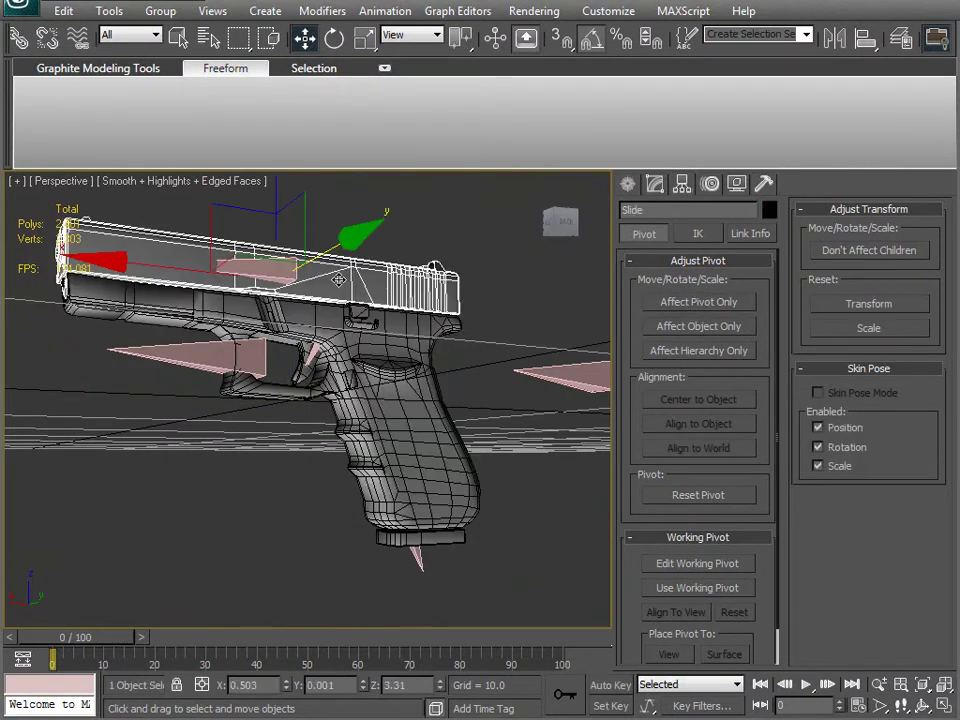
{"action": "left_click", "coordinate": [688, 304]}
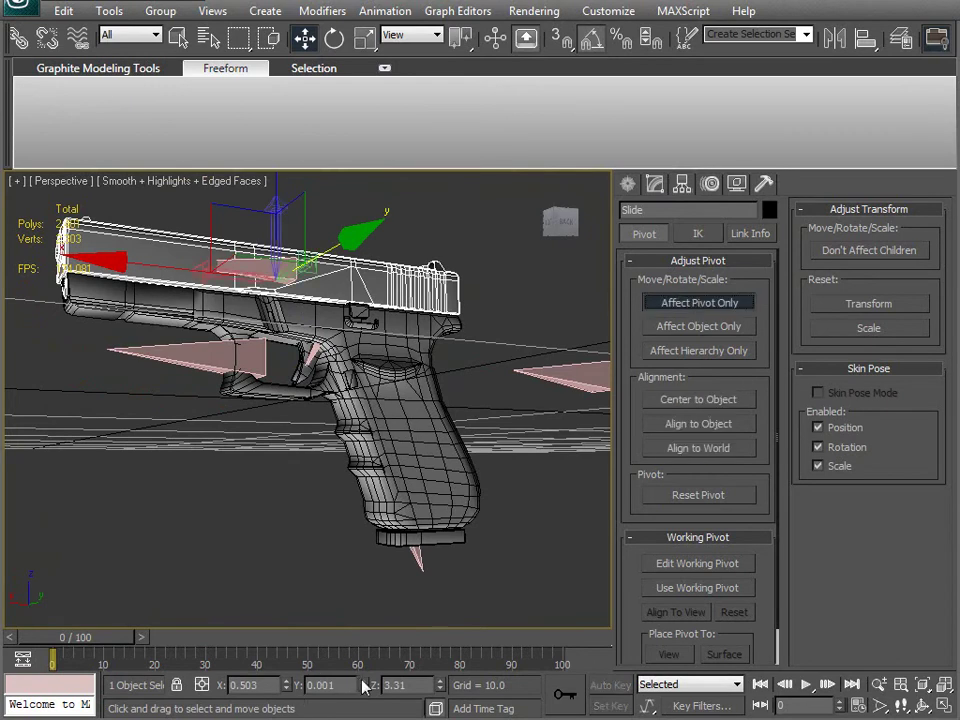
{"action": "middle_click_drag", "start_coordinate": [354, 588], "coordinate": [369, 545], "text": "alt"}
{"action": "left_click", "coordinate": [316, 391]}
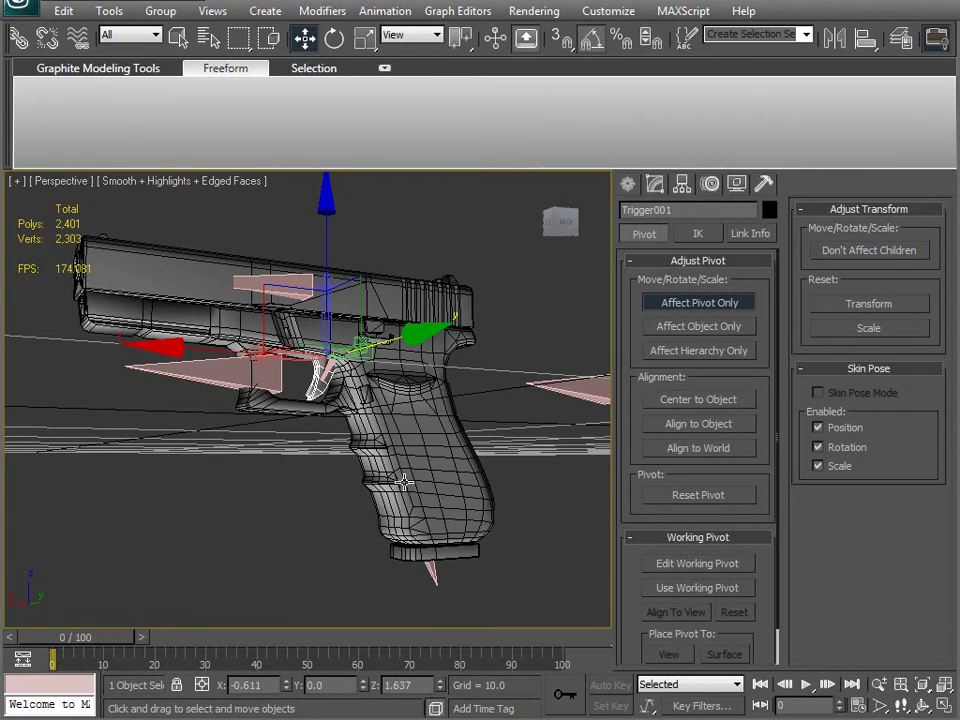
{"action": "middle_click_drag", "start_coordinate": [406, 487], "coordinate": [473, 596], "text": "alt"}
{"action": "left_click", "coordinate": [437, 549]}
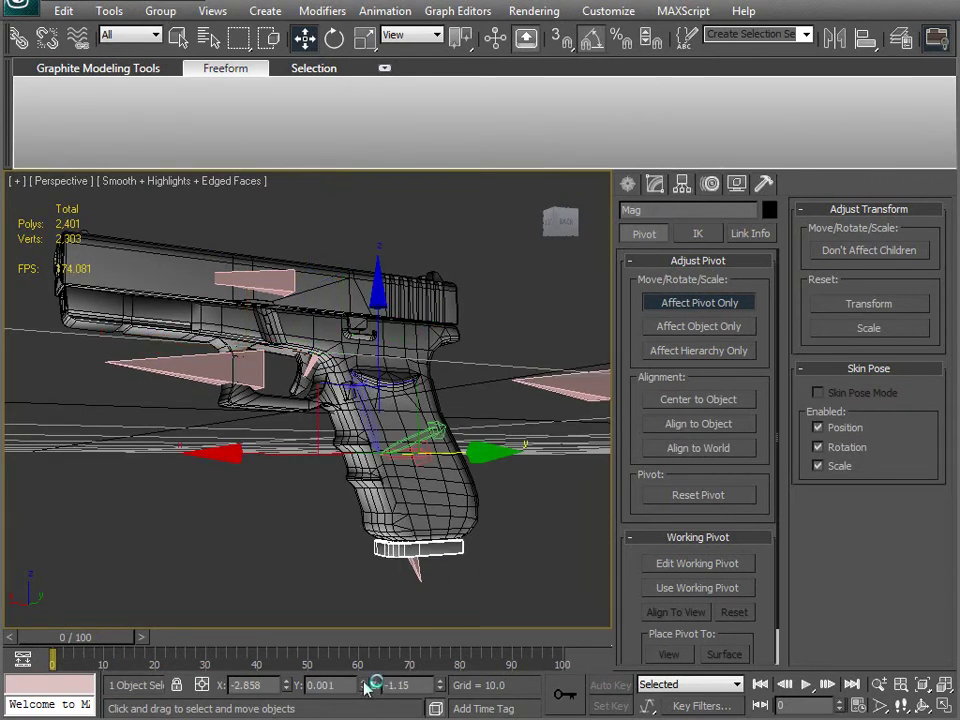
{"action": "middle_click_drag", "start_coordinate": [500, 420], "coordinate": [280, 490], "text": "alt"}
{"action": "left_click", "coordinate": [489, 476]}
{"action": "middle_click_drag", "start_coordinate": [278, 507], "coordinate": [242, 465]}
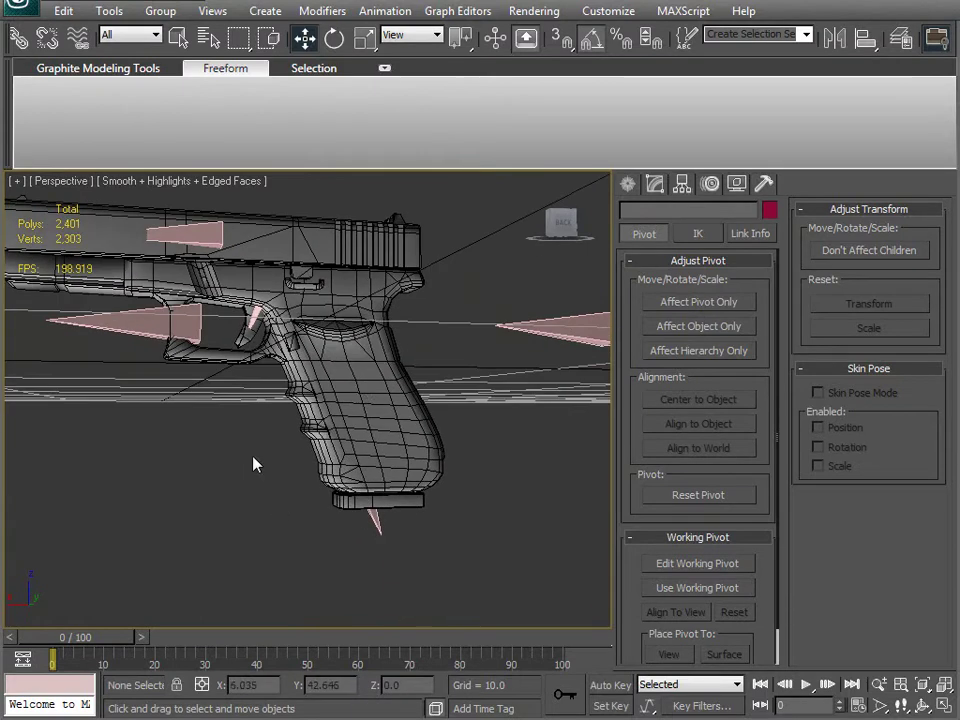
Hide the Grip, Slide, Trigger and Mag meshes, leaving the bones and the Bullet visible
{"action": "left_click", "coordinate": [350, 410]}
{"action": "middle_click_drag", "start_coordinate": [350, 410], "coordinate": [364, 454]}
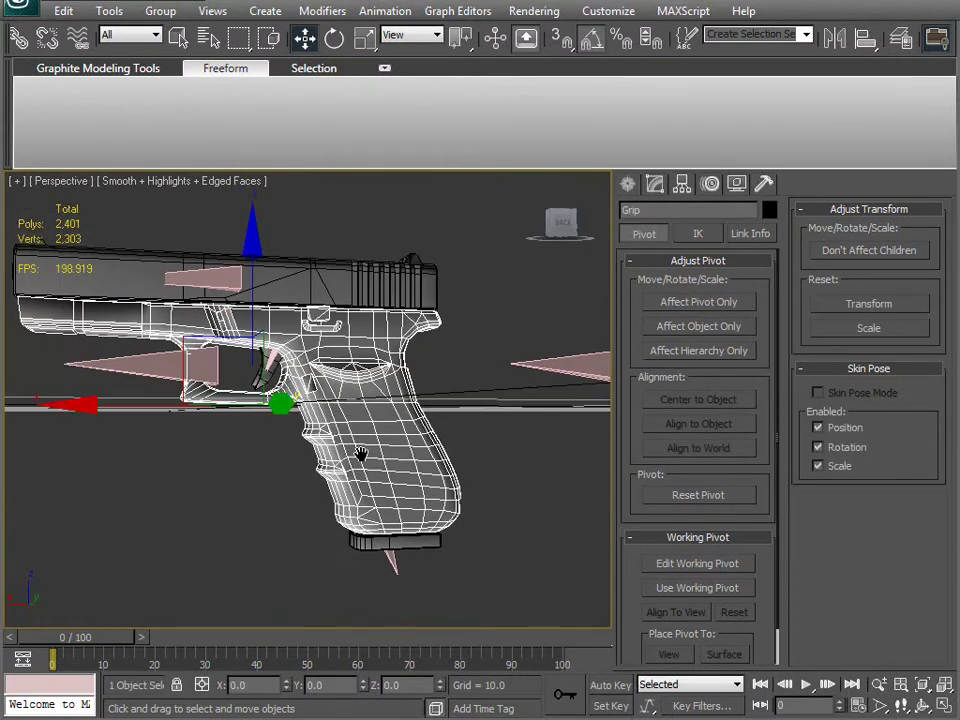
{"action": "left_click", "coordinate": [323, 289], "text": "ctrl"}
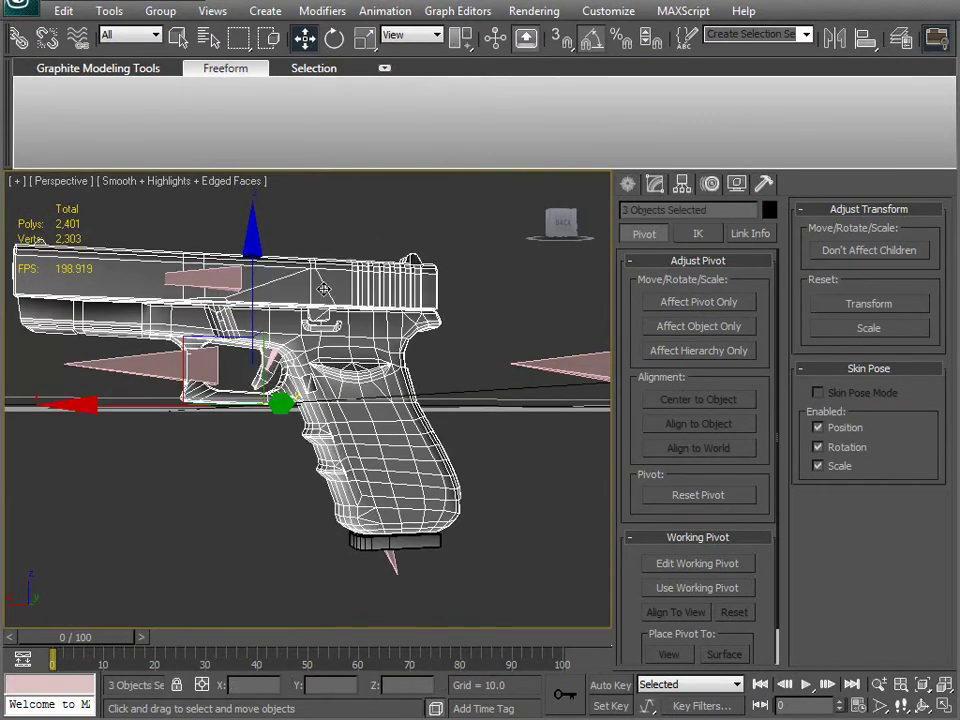
{"action": "left_click", "coordinate": [417, 541], "text": "ctrl"}
{"action": "right_click", "coordinate": [417, 541]}
{"action": "left_click", "coordinate": [470, 487]}
Select the Bullet mesh and activate the Move tool
{"action": "middle_click_drag", "start_coordinate": [302, 472], "coordinate": [314, 500], "text": "alt"}
{"action": "left_click", "coordinate": [338, 310]}
{"action": "right_click", "coordinate": [338, 306]}
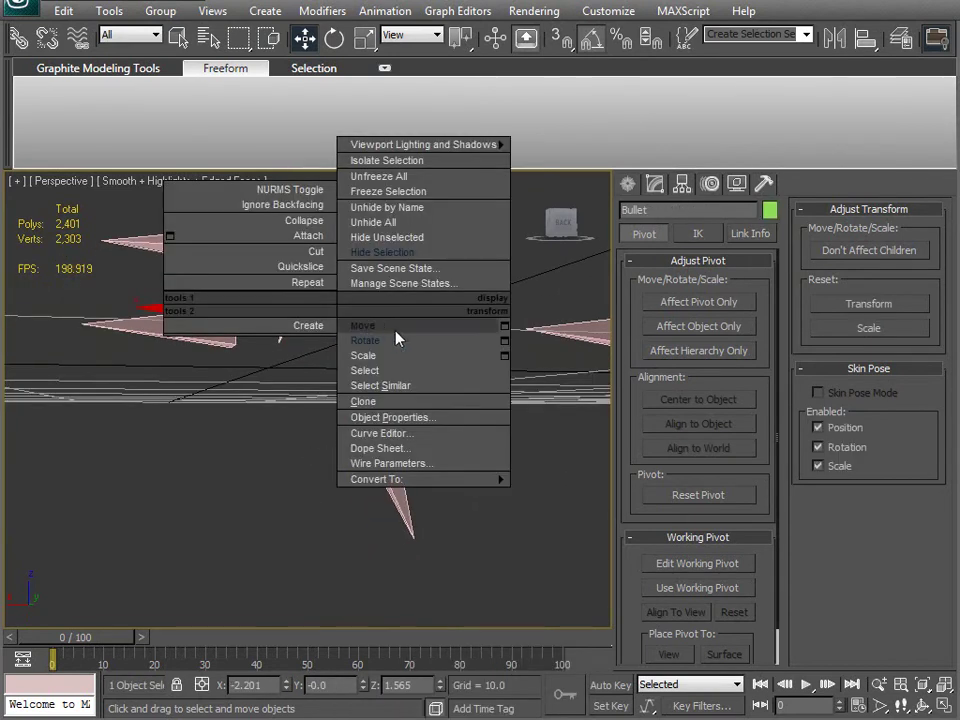
{"action": "left_click", "coordinate": [410, 326]}
{"action": "middle_click_drag", "start_coordinate": [257, 508], "coordinate": [226, 467], "text": "alt"}
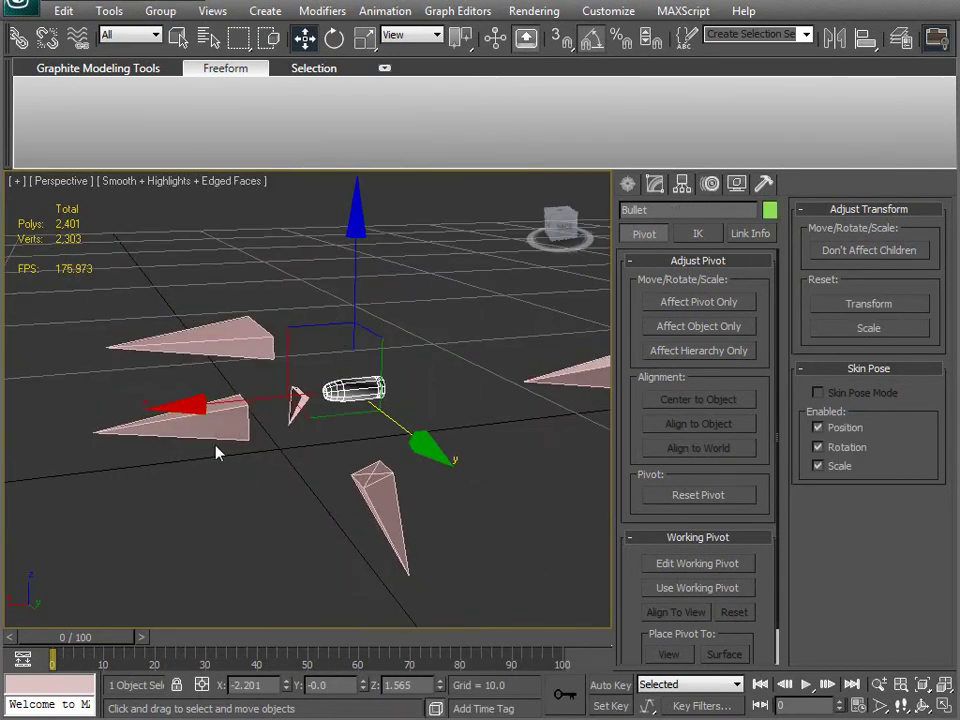
Clone the b_WeaponBase bone above the bullet as one copy named b_WeaponBullet
{"action": "left_click", "coordinate": [228, 422]}
{"action": "left_click_drag", "start_coordinate": [192, 410], "coordinate": [348, 272], "text": "shift"}
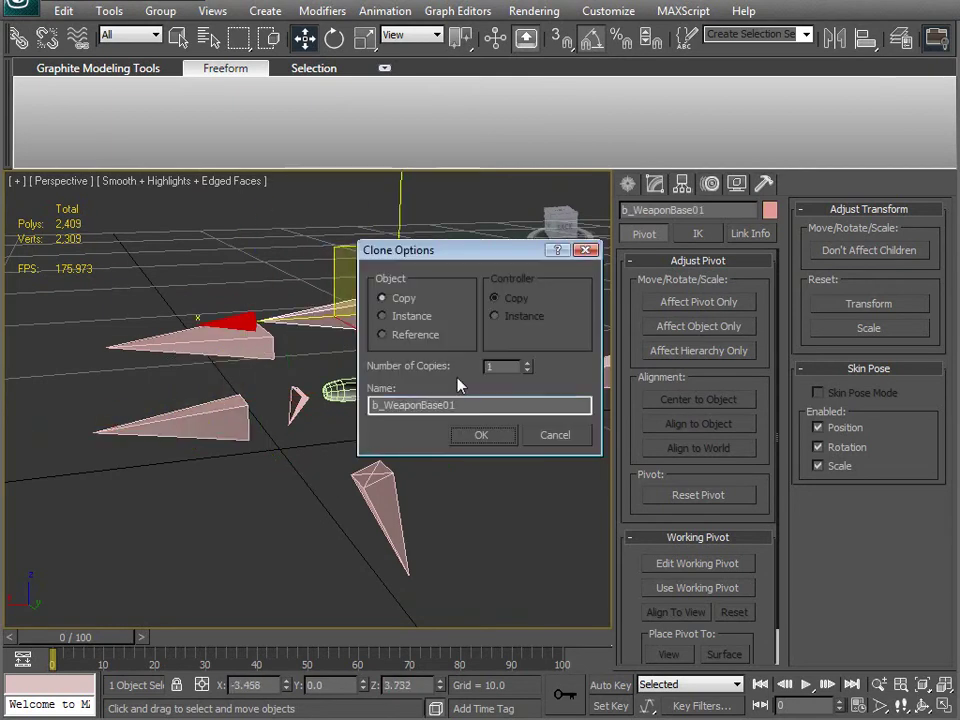
{"action": "left_click_drag", "start_coordinate": [421, 406], "coordinate": [648, 454]}
{"action": "type", "text": "Bullet"}
{"action": "key", "text": "Return"}
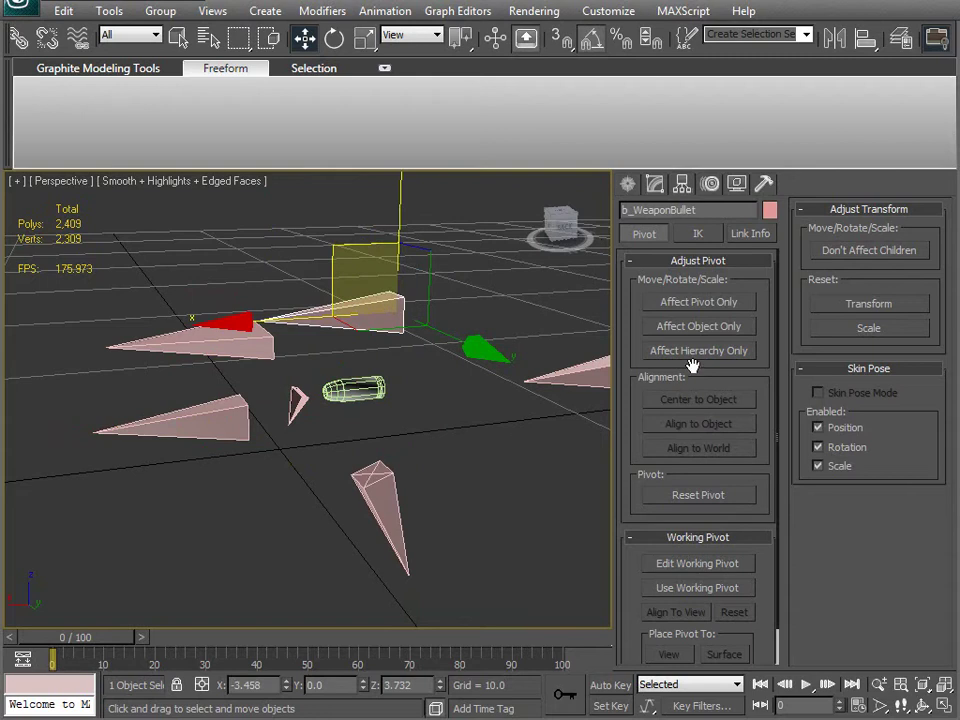
Set the b_WeaponBullet pyramid's width and depth to 0.5 and its height to 1
{"action": "left_click", "coordinate": [628, 185]}
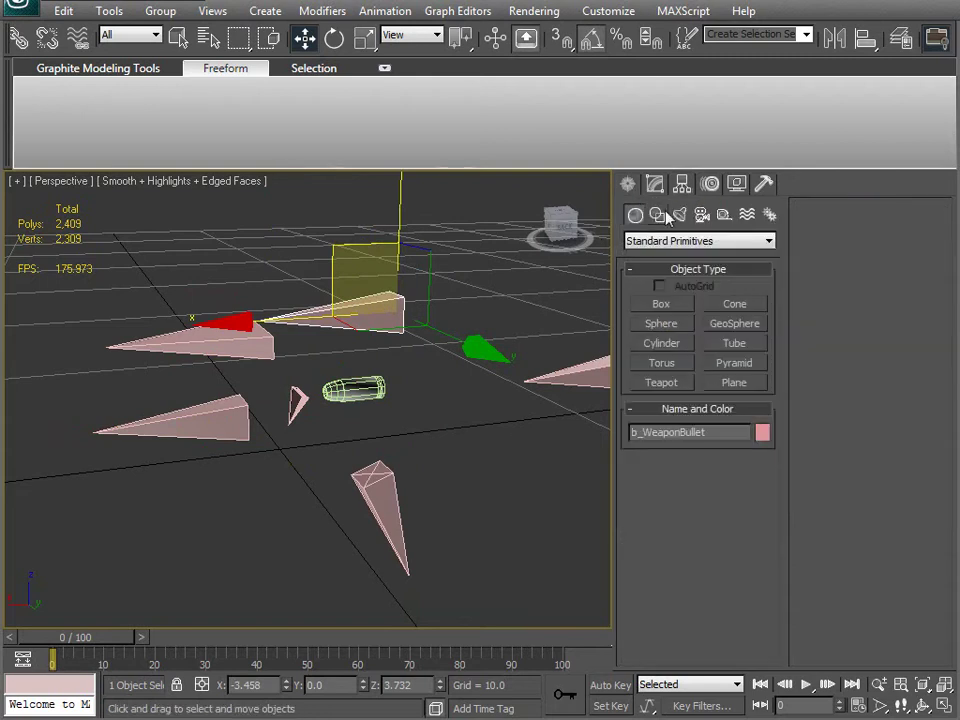
{"action": "left_click", "coordinate": [658, 183]}
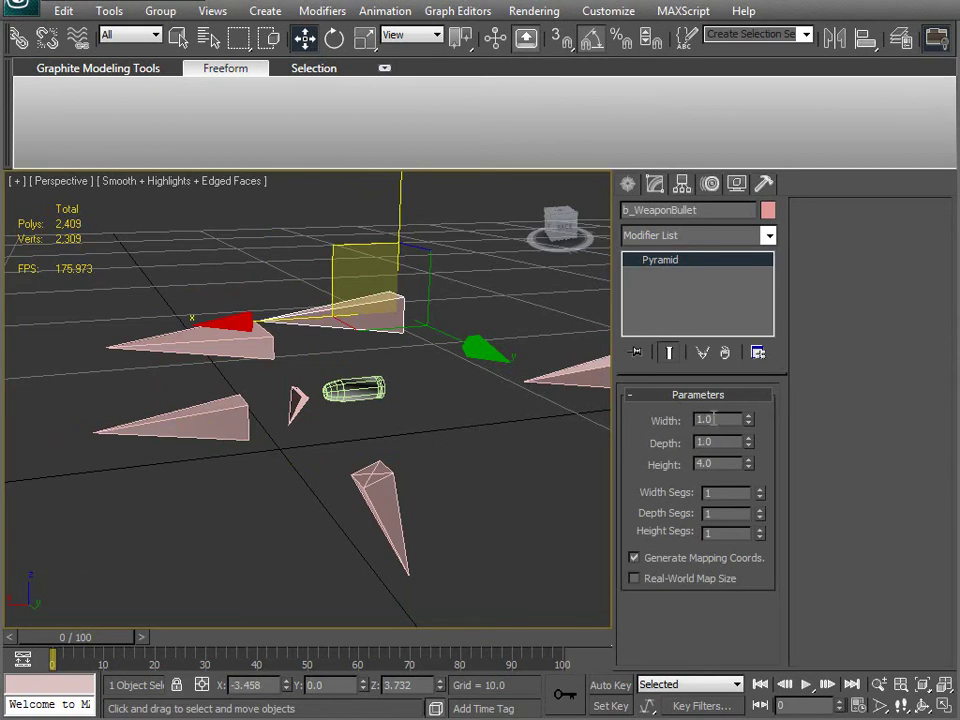
{"action": "type", "text": "0.5"}
{"action": "key", "text": "Tab"}
{"action": "type", "text": "0.5"}
{"action": "key", "text": "Tab"}
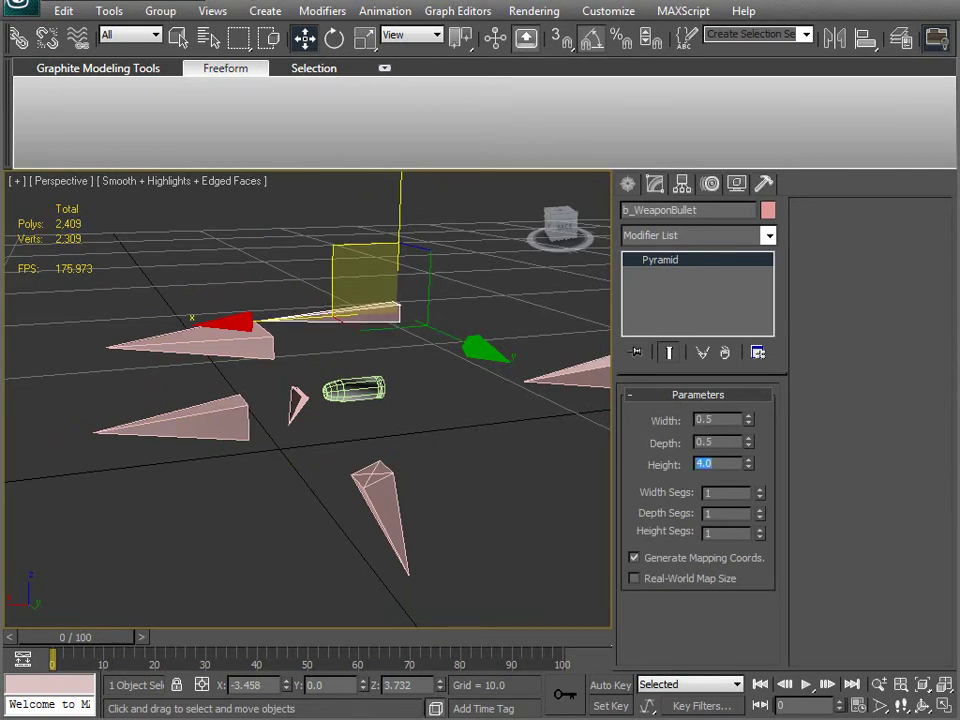
{"action": "type", "text": "1"}
{"action": "key", "text": "Return"}
{"action": "middle_click_drag", "start_coordinate": [432, 405], "coordinate": [469, 328]}
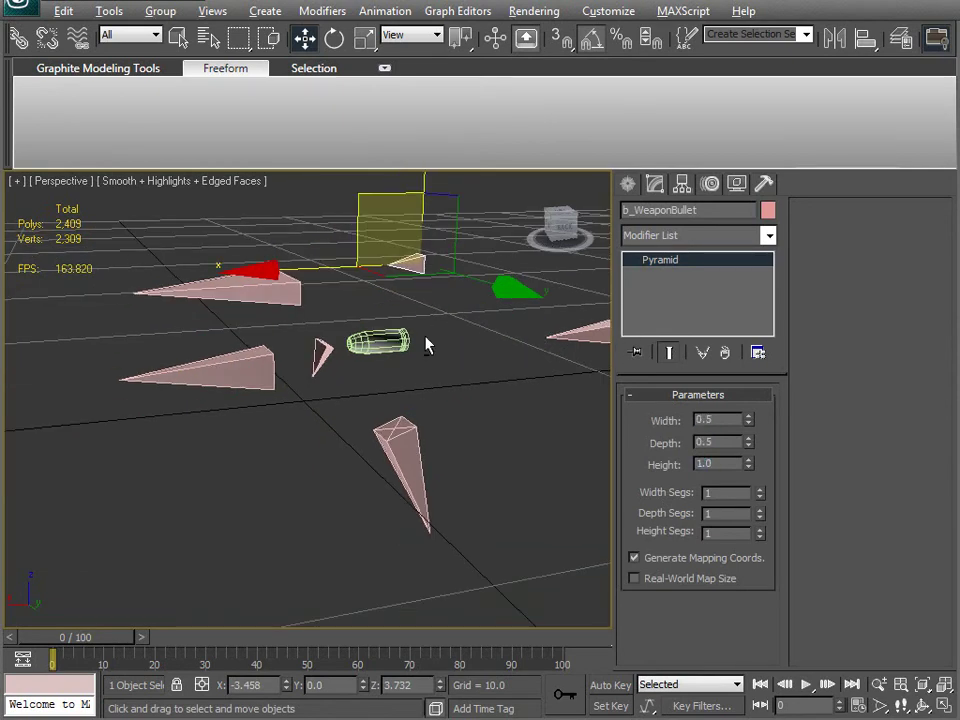
Align b_WeaponBullet to the Bullet mesh, pivot to pivot, in X, Y and Z position and on all orientation axes
{"action": "key", "text": "alt+a"}
{"action": "left_click", "coordinate": [405, 344]}
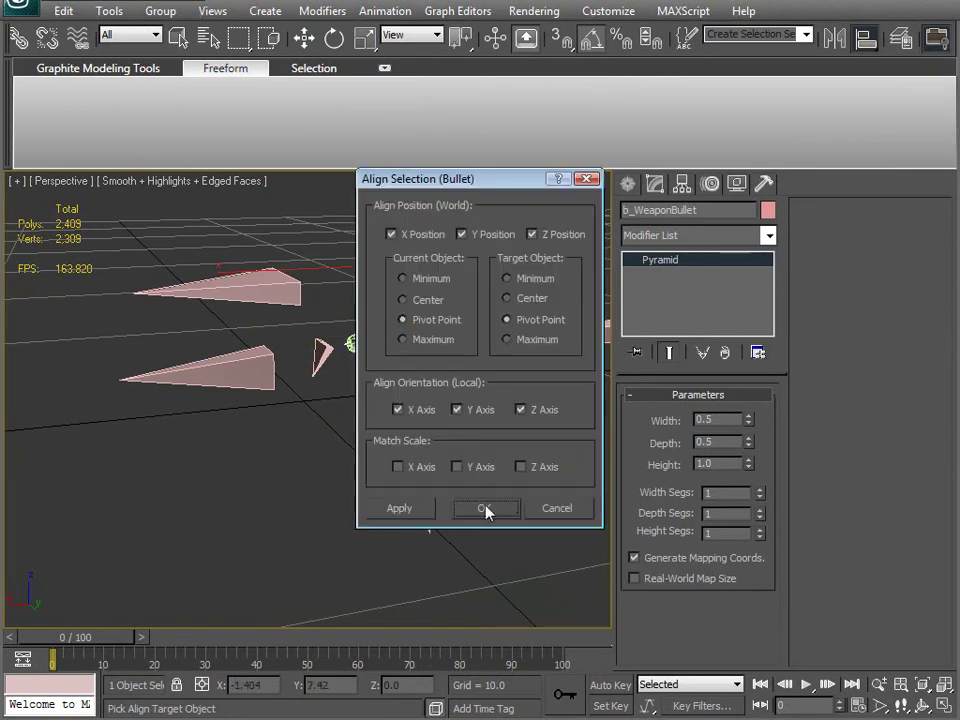
{"action": "left_click", "coordinate": [484, 509]}
{"action": "middle_click_drag", "start_coordinate": [454, 493], "coordinate": [424, 521], "text": "alt"}
{"action": "scroll", "coordinate": [424, 527], "scroll_direction": "up", "scroll_amount": 5}
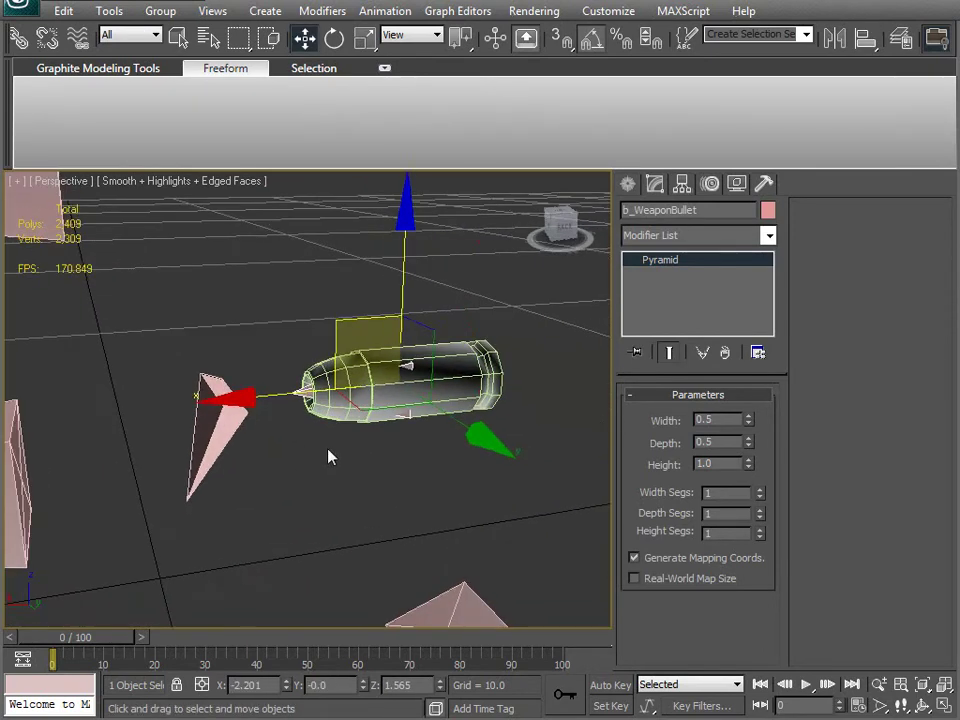
Move the b_WeaponBullet bone along X to the rear of the Bullet mesh, to about X -3.088
{"action": "key", "text": "e"}
{"action": "middle_click_drag", "start_coordinate": [345, 579], "coordinate": [342, 447], "text": "alt"}
{"action": "key", "text": "w"}
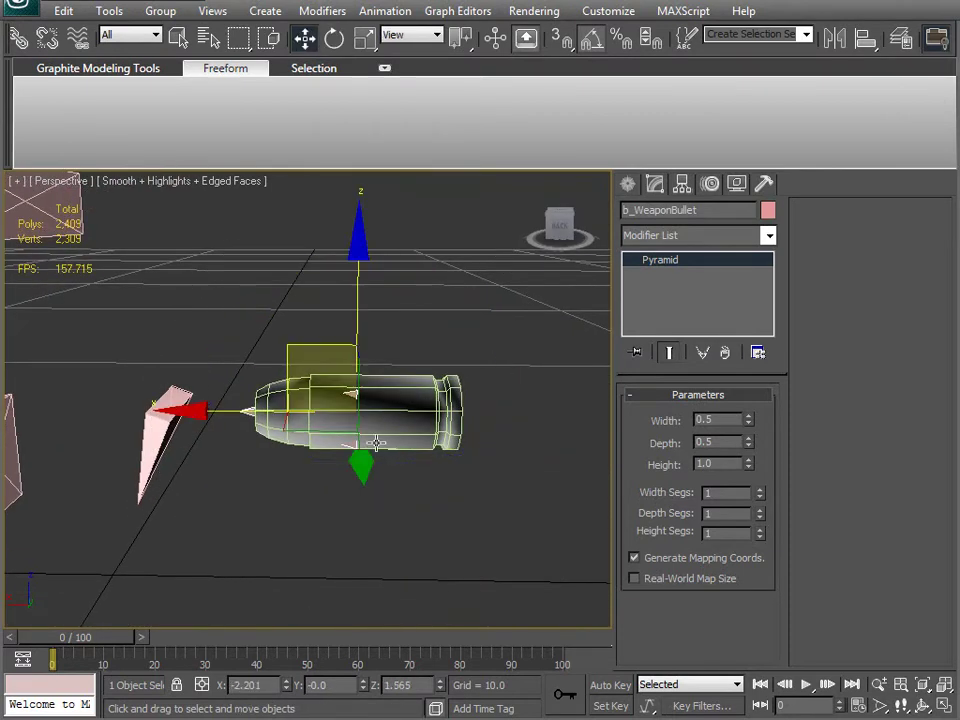
{"action": "left_click_drag", "start_coordinate": [242, 409], "coordinate": [343, 435]}
{"action": "middle_click_drag", "start_coordinate": [343, 435], "coordinate": [185, 500], "text": "alt"}
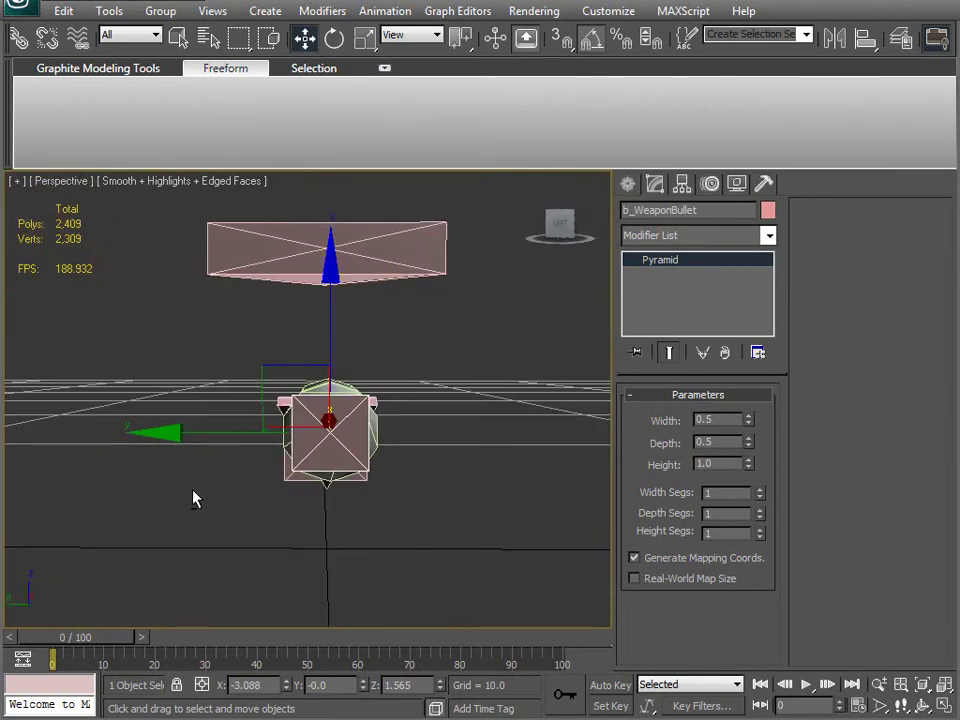
Set the b_WeaponBullet pyramid's height to 2.04 so its tip extends just past the bullet's nose
{"action": "middle_click_drag", "start_coordinate": [369, 418], "coordinate": [677, 452], "text": "alt"}
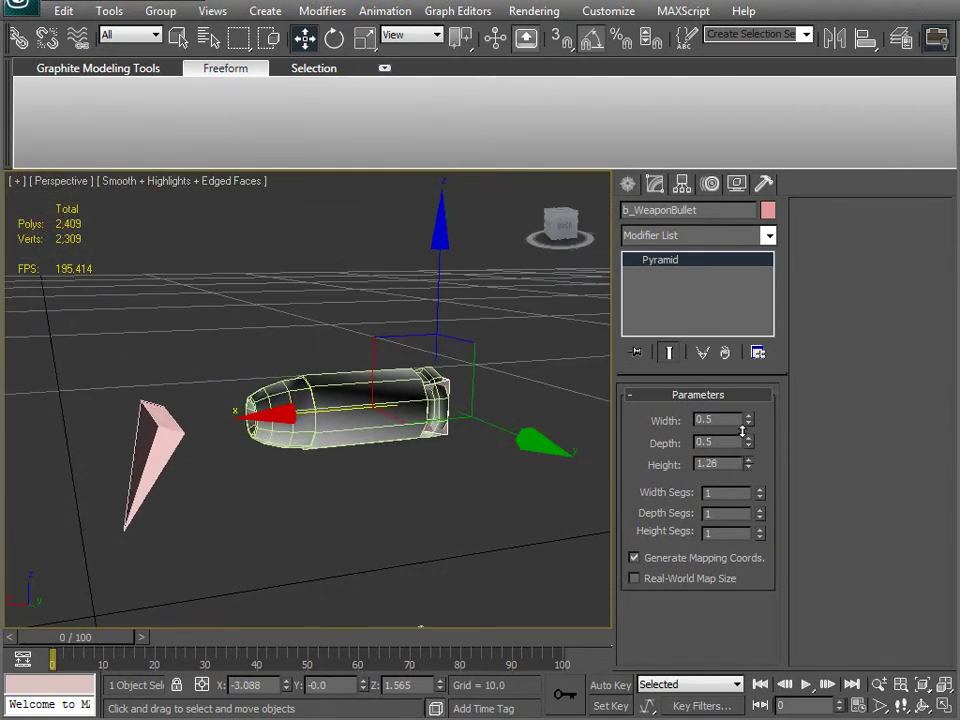
{"action": "left_click_drag", "start_coordinate": [735, 363], "coordinate": [738, 352]}
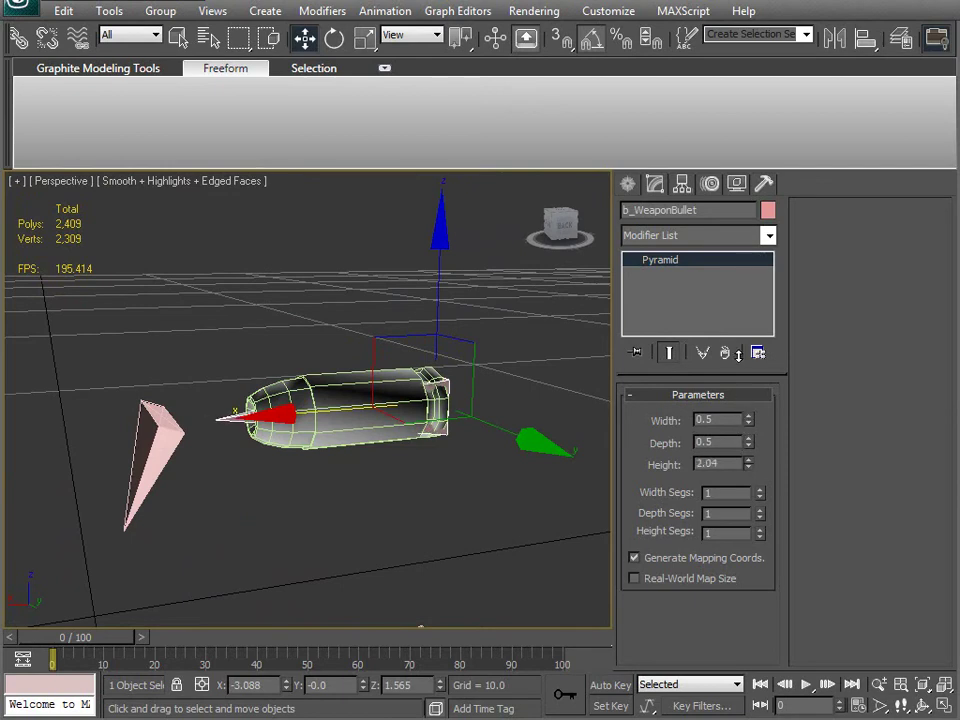
{"action": "left_click", "coordinate": [409, 516]}
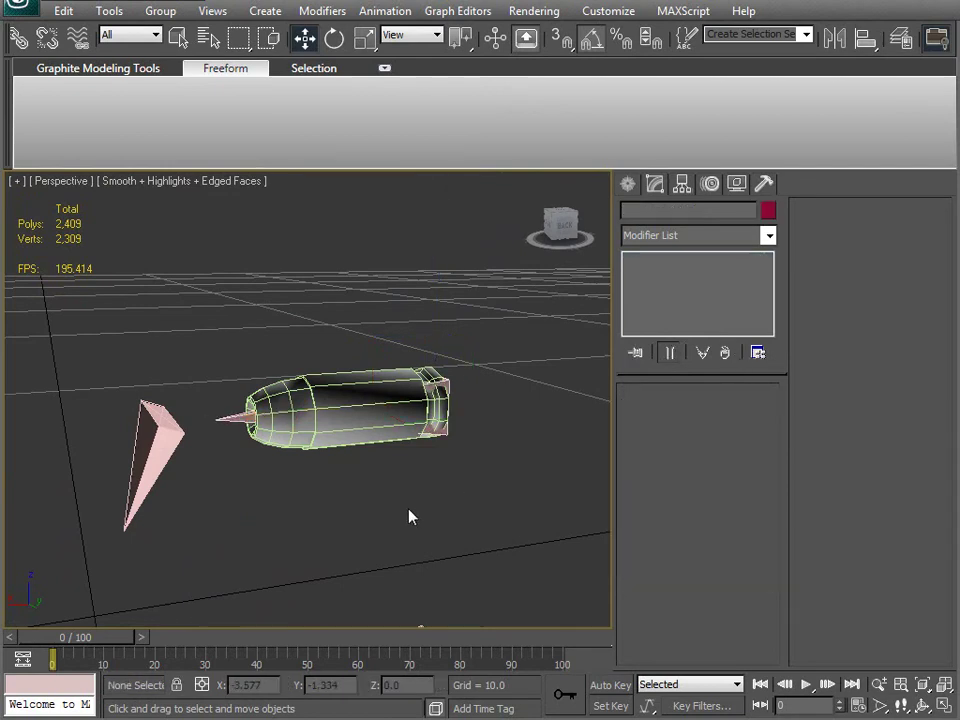
{"action": "left_click", "coordinate": [223, 418]}
{"action": "middle_click_drag", "start_coordinate": [223, 418], "coordinate": [320, 445], "text": "alt"}
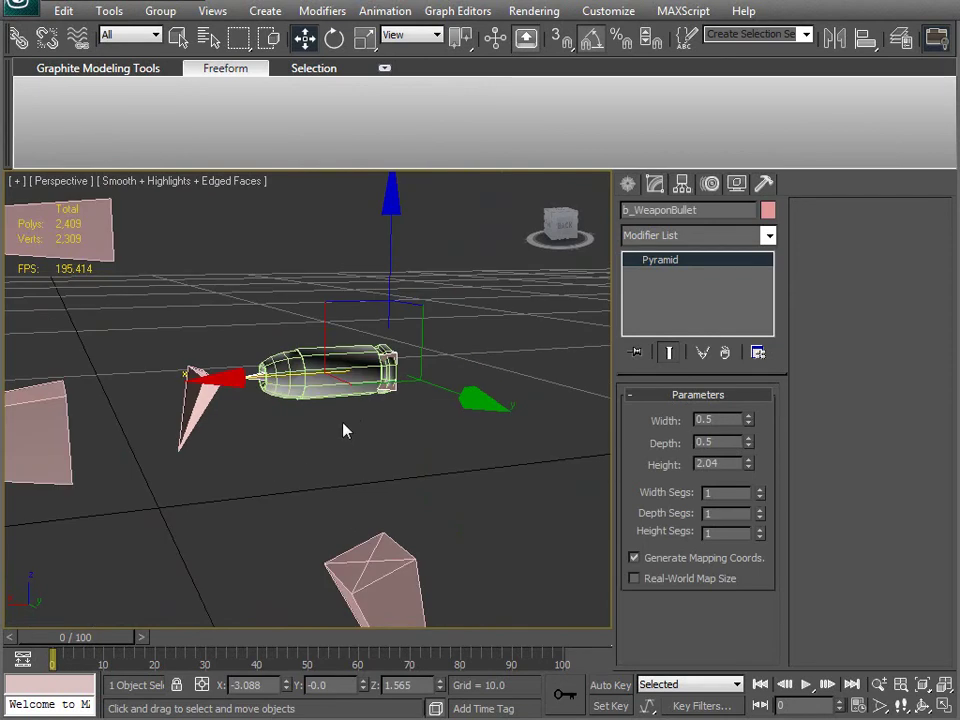
Hide the Bullet mesh so that only the bones are displayed
{"action": "left_click", "coordinate": [355, 390]}
{"action": "right_click", "coordinate": [315, 424]}
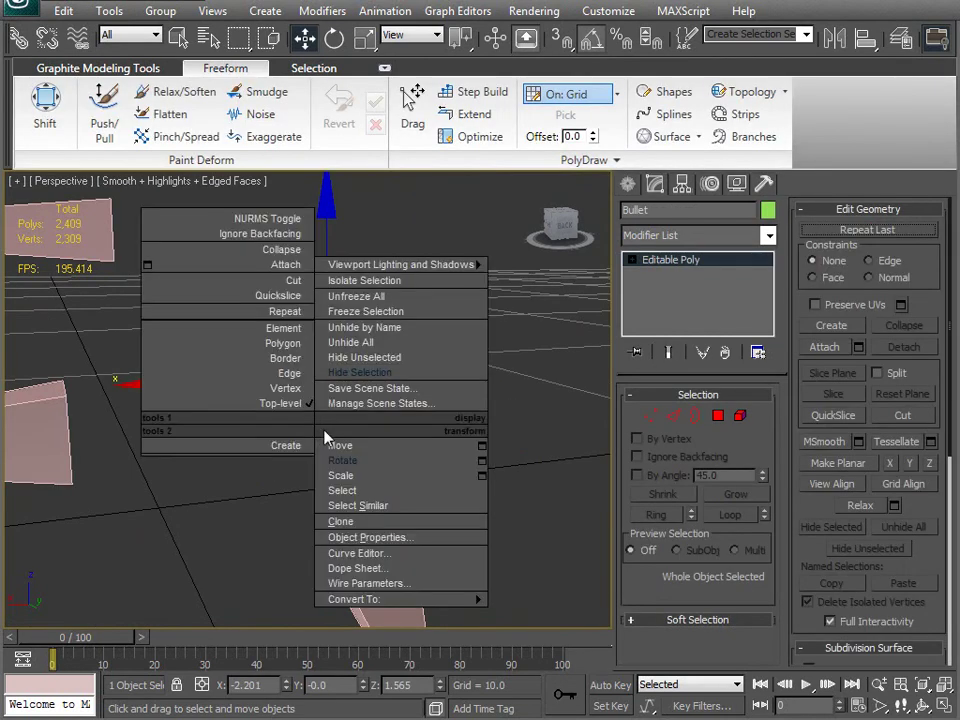
{"action": "left_click", "coordinate": [367, 377]}
{"action": "middle_click_drag", "start_coordinate": [367, 377], "coordinate": [458, 386], "text": "alt"}
Check the names of the root, base, slide, bullet, trigger and magazine bones by selecting each one
{"action": "left_click", "coordinate": [478, 361]}
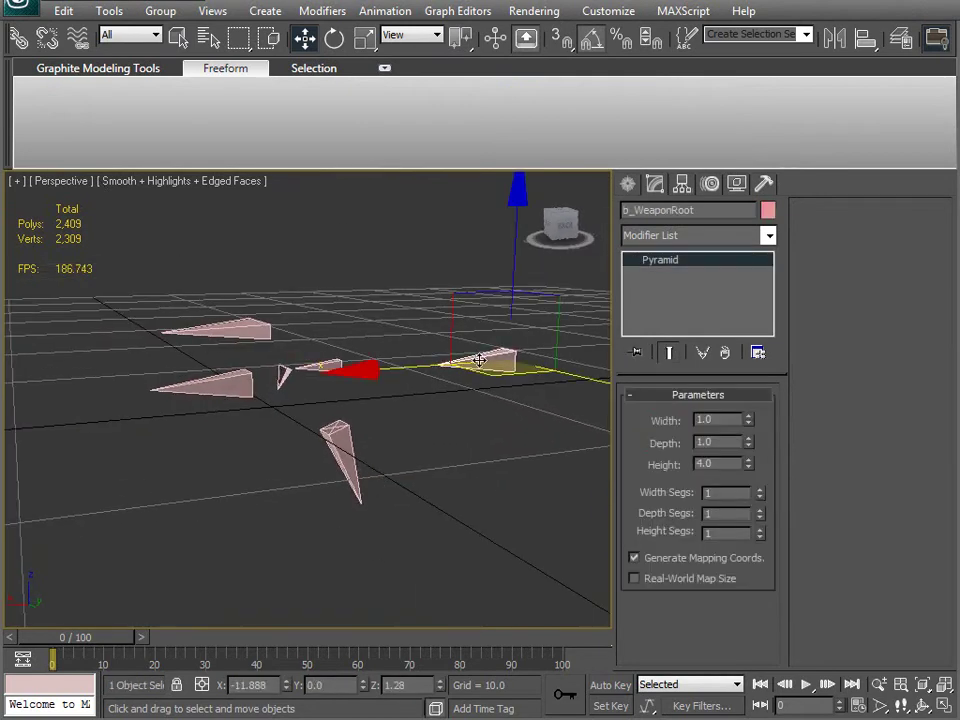
{"action": "left_click", "coordinate": [220, 384]}
{"action": "left_click", "coordinate": [240, 328]}
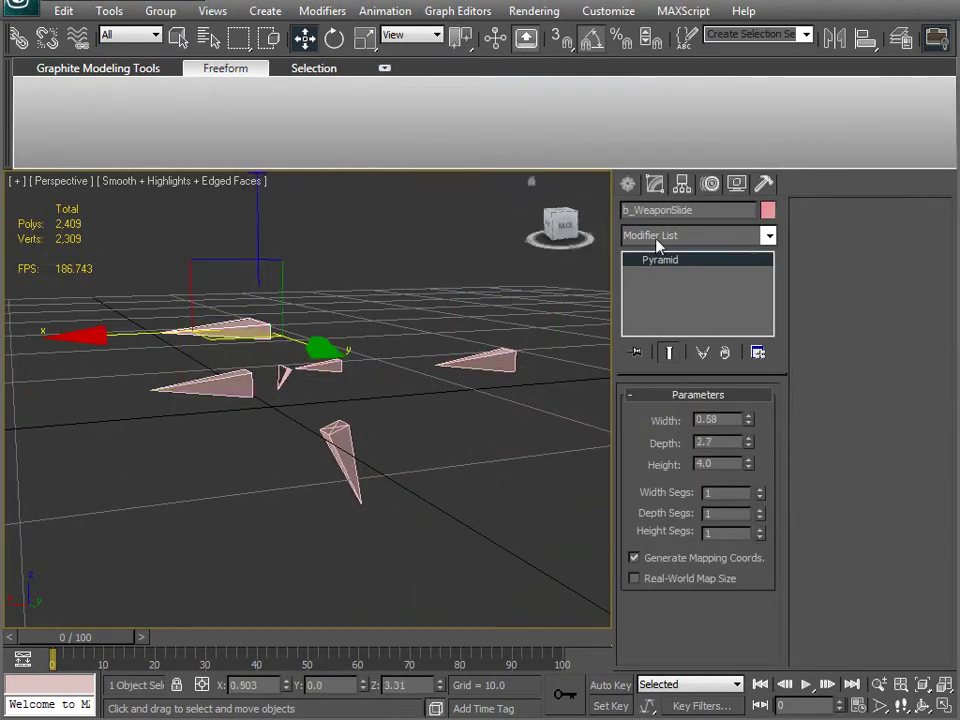
{"action": "left_click", "coordinate": [335, 371]}
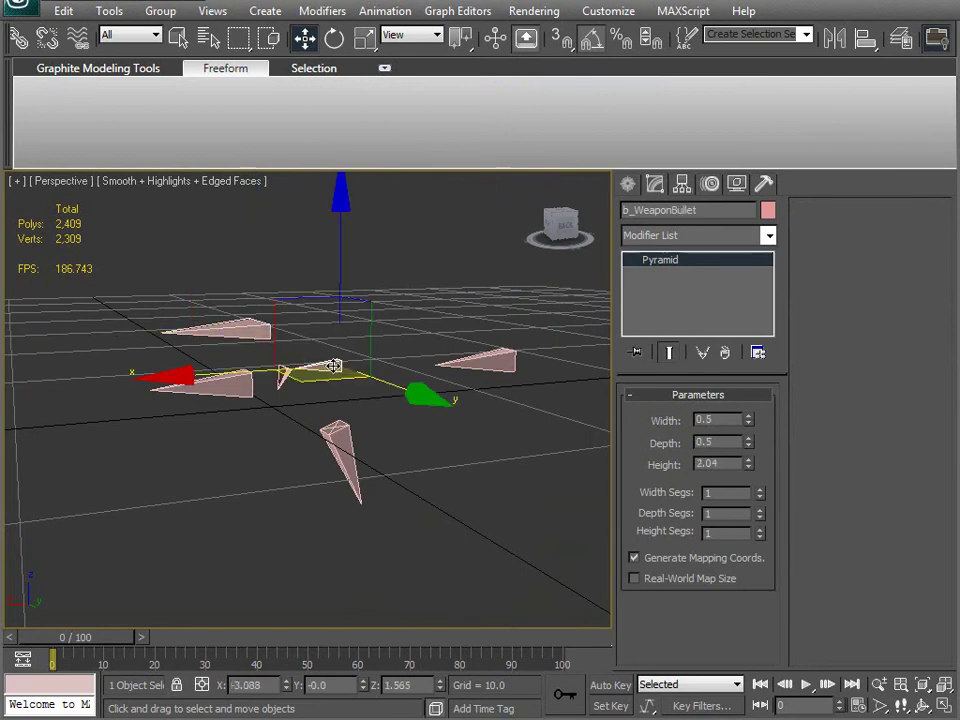
{"action": "left_click", "coordinate": [283, 378]}
{"action": "left_click", "coordinate": [341, 437]}
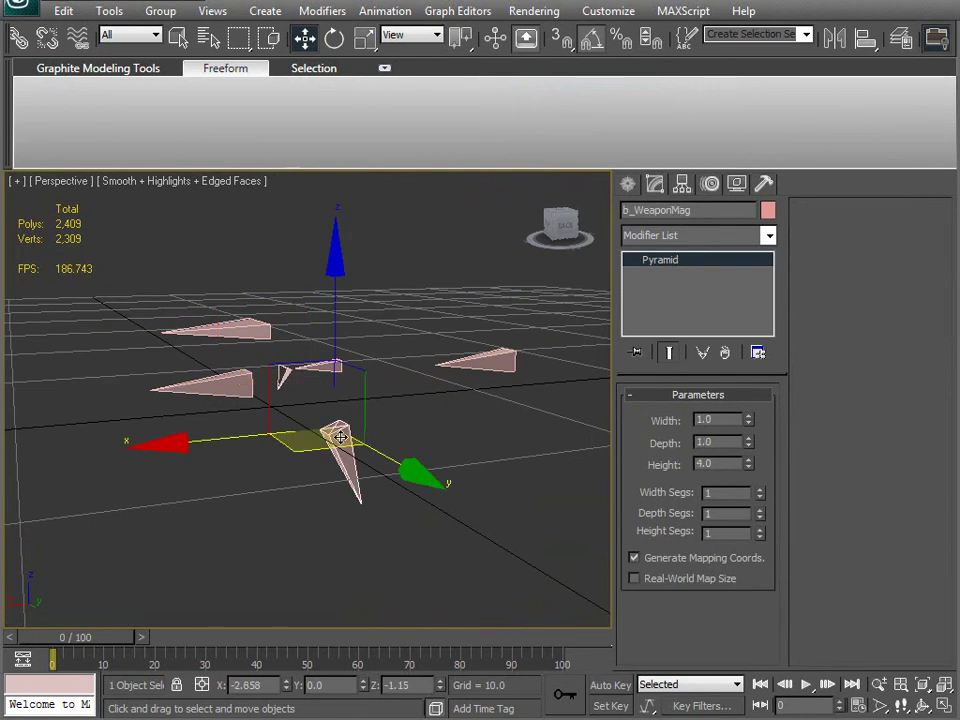
{"action": "middle_click_drag", "start_coordinate": [403, 458], "coordinate": [393, 431]}
{"action": "middle_click_drag", "start_coordinate": [392, 481], "coordinate": [277, 450], "text": "alt"}
Link the slide, trigger, magazine and bullet bones to b_WeaponBase, and link b_WeaponBase to b_WeaponRoot
{"action": "left_click_drag", "start_coordinate": [130, 300], "coordinate": [338, 482]}
{"action": "left_click", "coordinate": [205, 396], "text": "alt"}
{"action": "left_click", "coordinate": [19, 38]}
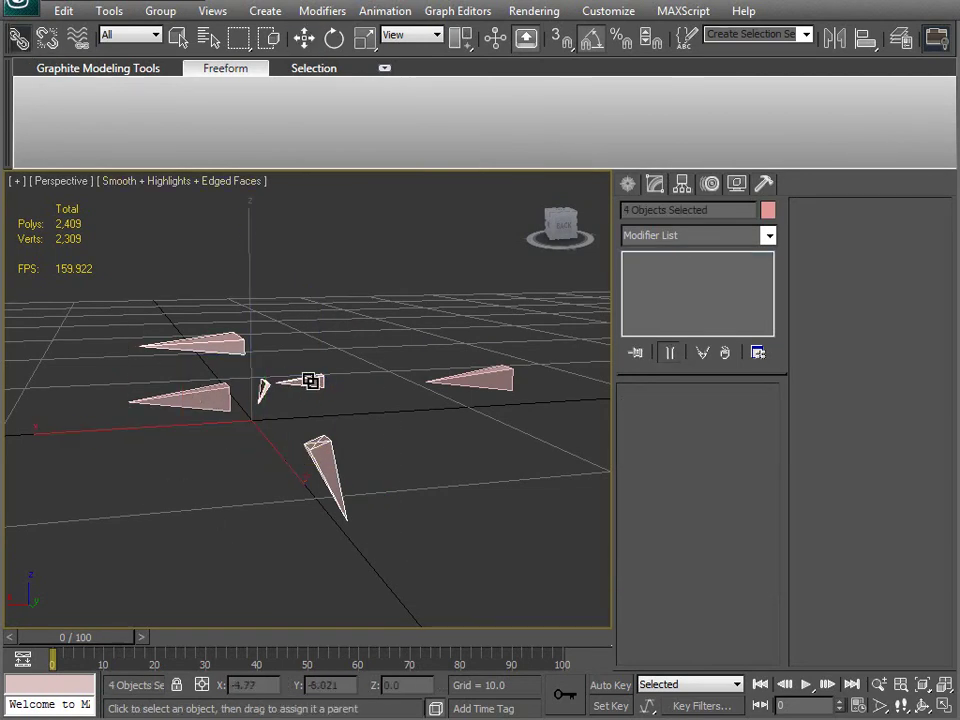
{"action": "left_click_drag", "start_coordinate": [191, 422], "coordinate": [508, 378]}
Test the bone hierarchy by moving b_WeaponRoot and b_WeaponBase in turn, undoing each move
{"action": "middle_click_drag", "start_coordinate": [431, 512], "coordinate": [447, 455]}
{"action": "key", "text": "w"}
{"action": "left_click", "coordinate": [515, 360]}
{"action": "left_click_drag", "start_coordinate": [465, 281], "coordinate": [453, 258]}
{"action": "key", "text": "ctrl+z"}
{"action": "left_click", "coordinate": [209, 360]}
{"action": "left_click_drag", "start_coordinate": [173, 303], "coordinate": [208, 276]}
{"action": "key", "text": "ctrl+z"}
Link the b_WeaponBullet bone to the b_WeaponMag bone as its parent
{"action": "middle_click_drag", "start_coordinate": [326, 416], "coordinate": [345, 395]}
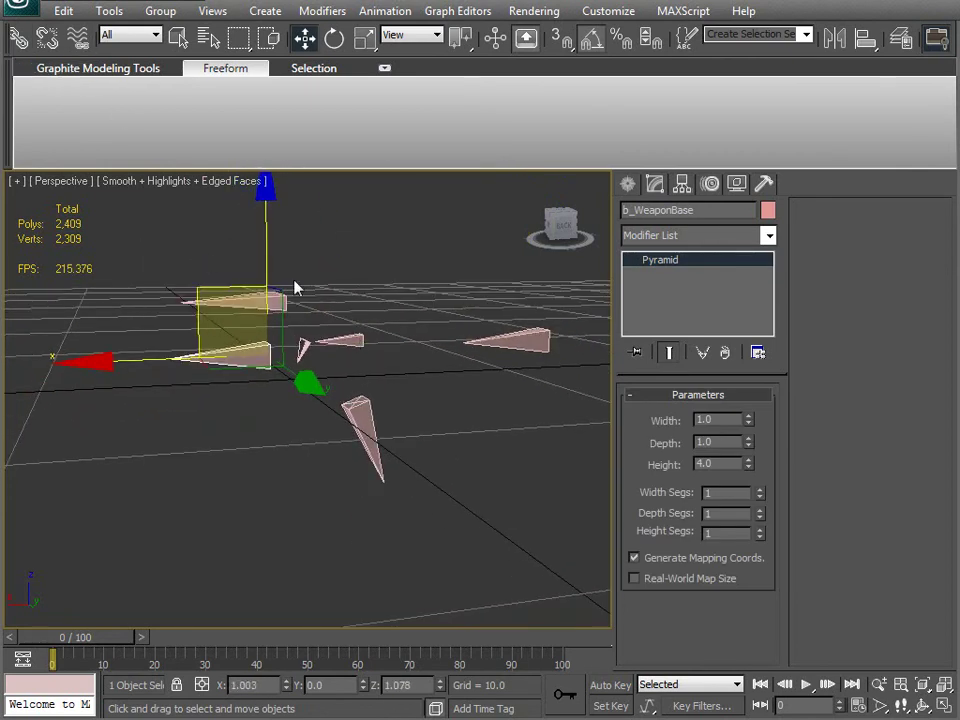
{"action": "left_click", "coordinate": [19, 38]}
{"action": "left_click_drag", "start_coordinate": [352, 341], "coordinate": [371, 441]}
{"action": "middle_click_drag", "start_coordinate": [416, 485], "coordinate": [405, 473]}
Set the reference coordinate system to Local, test-move b_WeaponMag along its own Z axis and undo the move
{"action": "key", "text": "w"}
{"action": "left_click", "coordinate": [338, 398]}
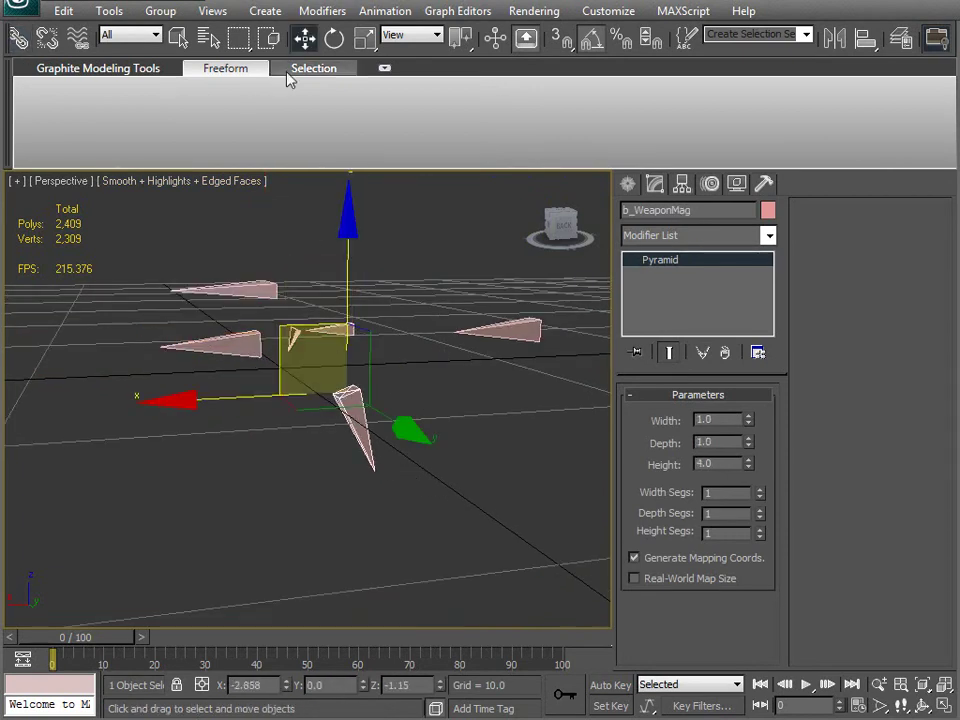
{"action": "left_click", "coordinate": [410, 35]}
{"action": "left_click", "coordinate": [394, 97]}
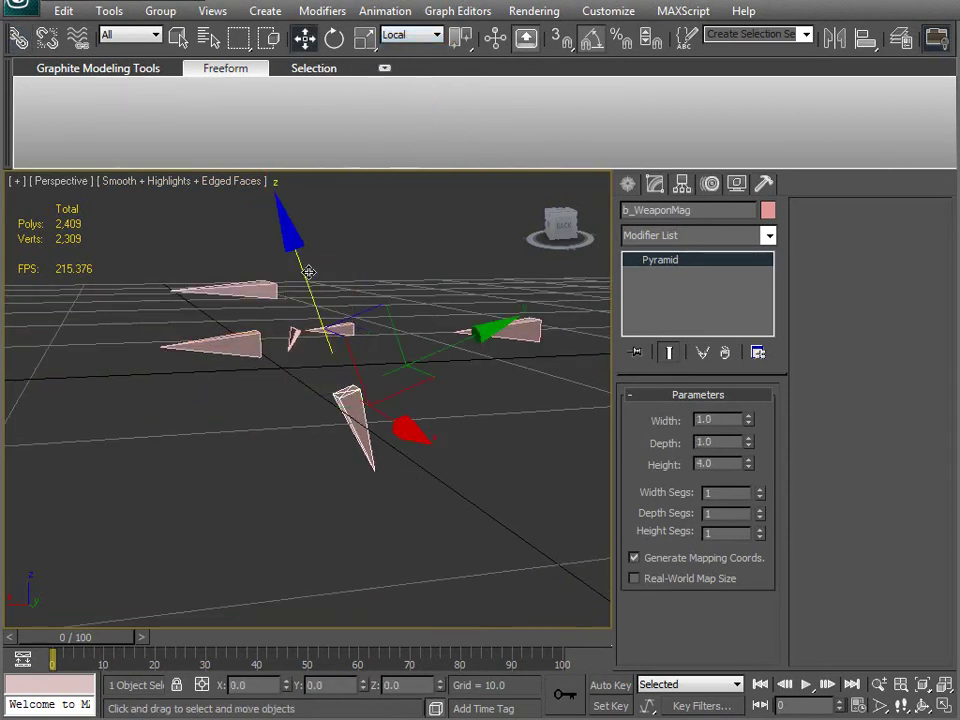
{"action": "left_click_drag", "start_coordinate": [305, 270], "coordinate": [283, 246]}
{"action": "key", "text": "ctrl+z"}
Unhide all the pistol meshes and select the Grip mesh
{"action": "middle_click_drag", "start_coordinate": [267, 511], "coordinate": [214, 536]}
{"action": "right_click", "coordinate": [231, 467]}
{"action": "left_click", "coordinate": [285, 390]}
{"action": "middle_click_drag", "start_coordinate": [285, 399], "coordinate": [248, 476]}
{"action": "middle_click_drag", "start_coordinate": [248, 476], "coordinate": [358, 484], "text": "alt"}
{"action": "left_click", "coordinate": [373, 435]}
Examine how the bones sit against the pistol's slide, trigger, grip and magazine from several angles
{"action": "scroll", "coordinate": [296, 489], "scroll_direction": "up", "scroll_amount": 5}
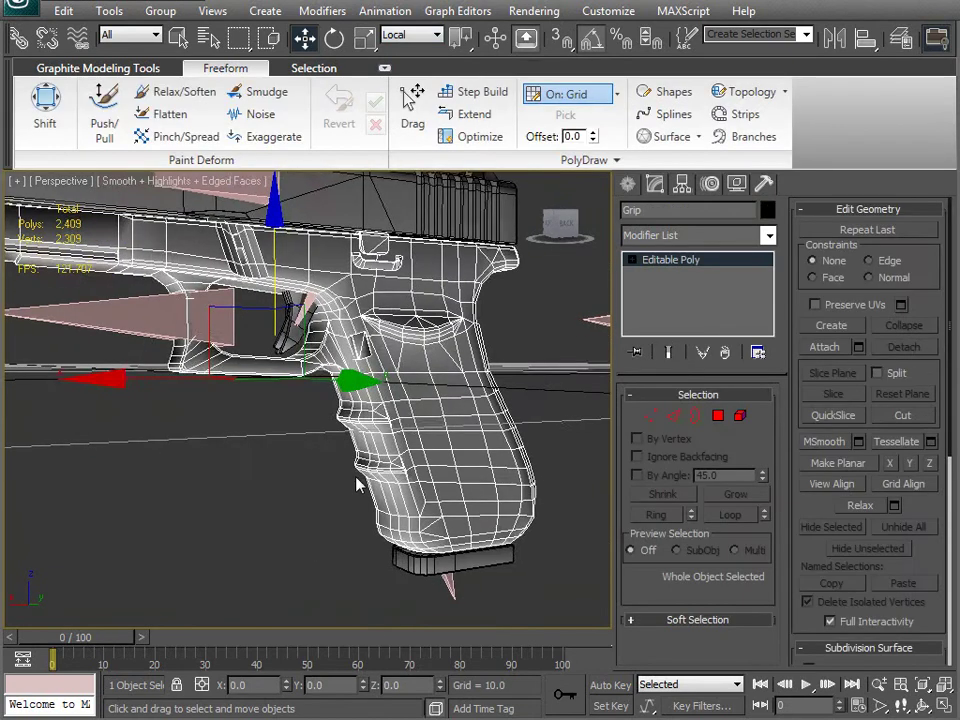
{"action": "scroll", "coordinate": [357, 484], "scroll_direction": "down", "scroll_amount": 5}
{"action": "middle_click_drag", "start_coordinate": [281, 485], "coordinate": [348, 453], "text": "alt"}
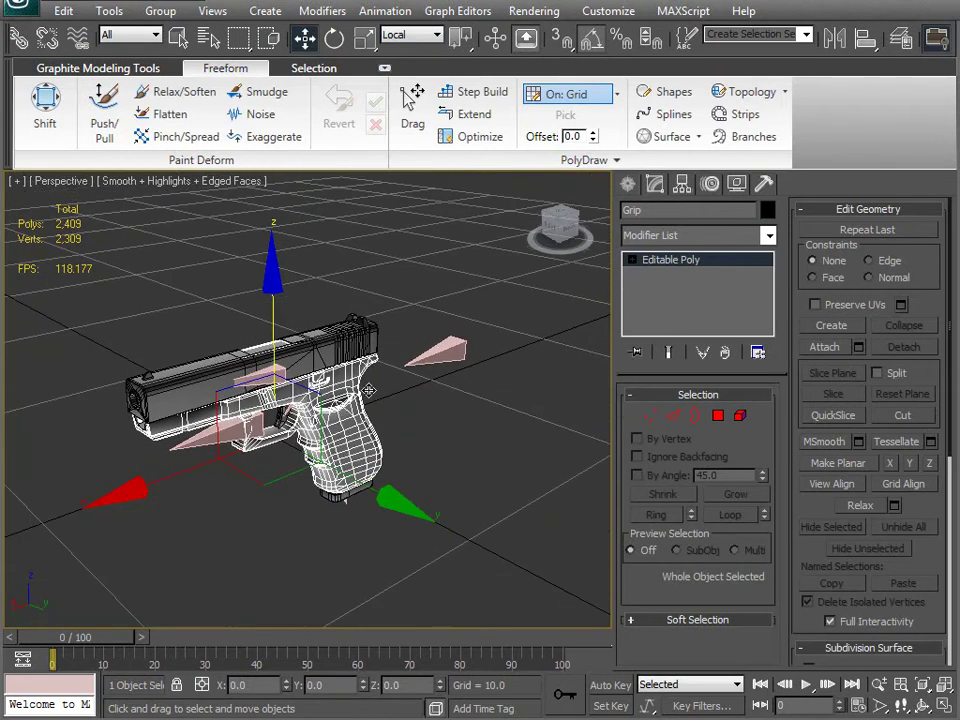
{"action": "middle_click_drag", "start_coordinate": [311, 495], "coordinate": [298, 478], "text": "alt"}
{"action": "scroll", "coordinate": [299, 478], "scroll_direction": "up", "scroll_amount": 5}
{"action": "middle_click_drag", "start_coordinate": [275, 414], "coordinate": [385, 470]}
{"action": "middle_click_drag", "start_coordinate": [267, 478], "coordinate": [440, 384], "text": "alt"}
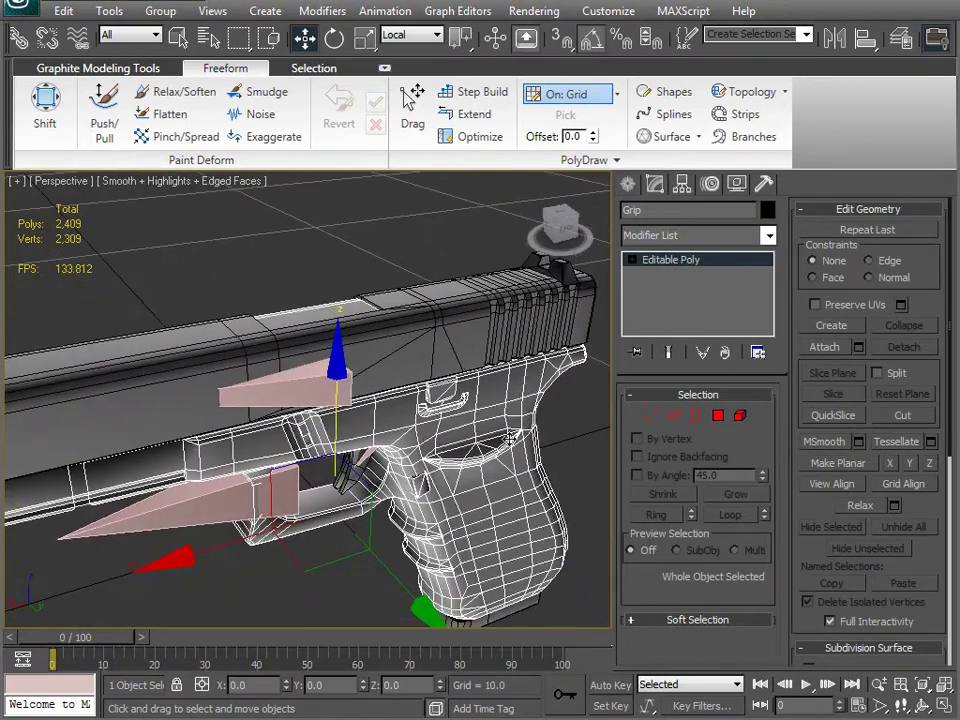
{"action": "middle_click_drag", "start_coordinate": [430, 446], "coordinate": [353, 452], "text": "alt"}
{"action": "middle_click_drag", "start_coordinate": [329, 383], "coordinate": [289, 423], "text": "alt"}
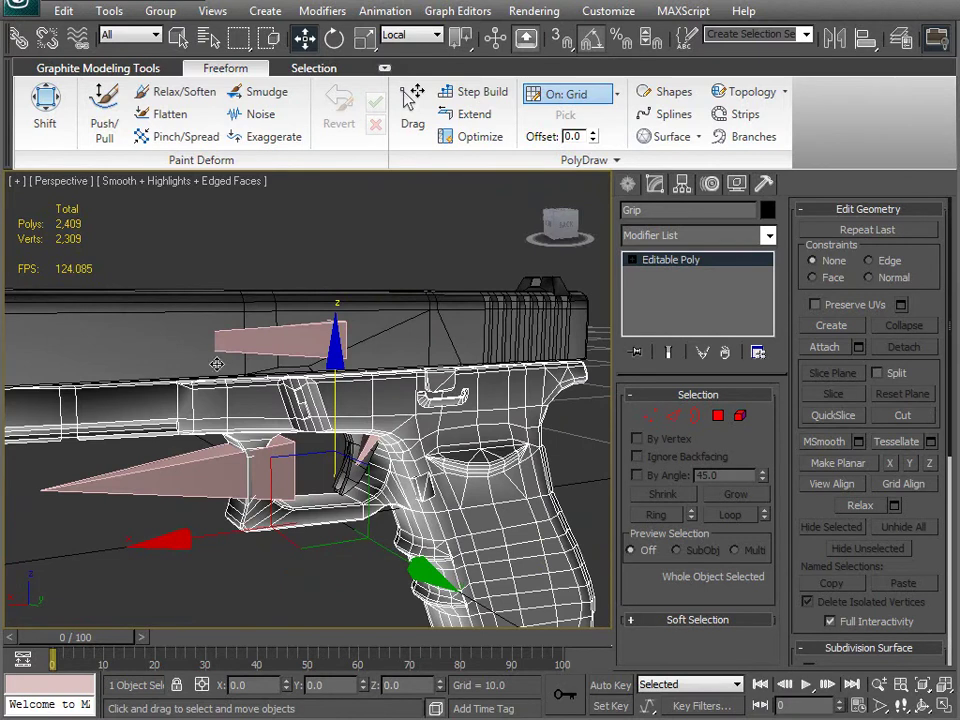
{"action": "scroll", "coordinate": [217, 361], "scroll_direction": "down", "scroll_amount": 5}
{"action": "middle_click_drag", "start_coordinate": [251, 536], "coordinate": [280, 535], "text": "alt"}
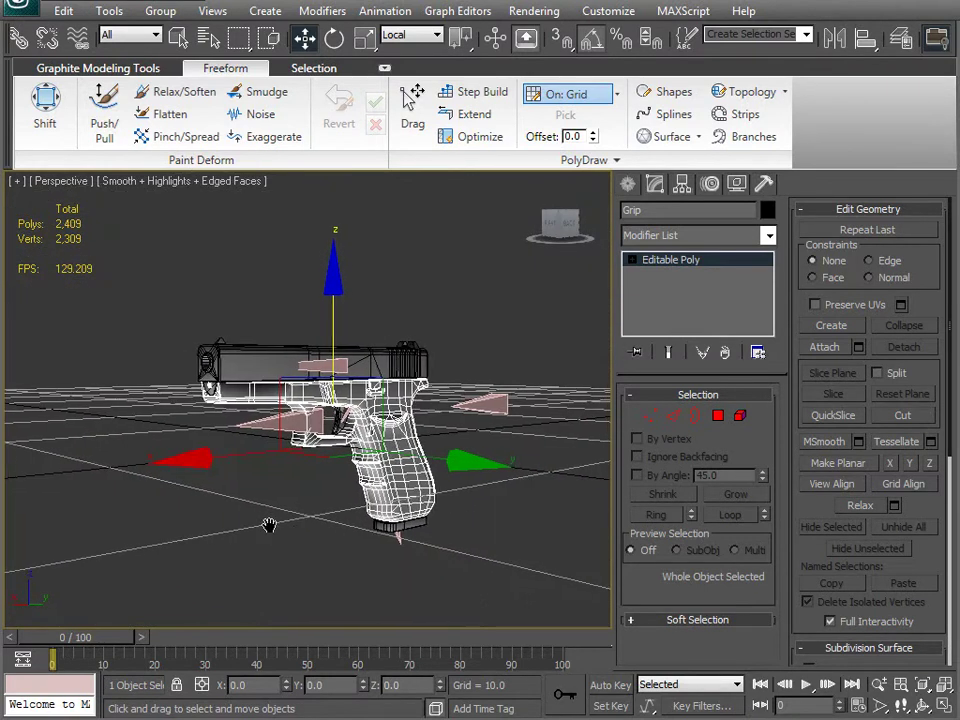
{"action": "scroll", "coordinate": [280, 535], "scroll_direction": "up", "scroll_amount": 5}
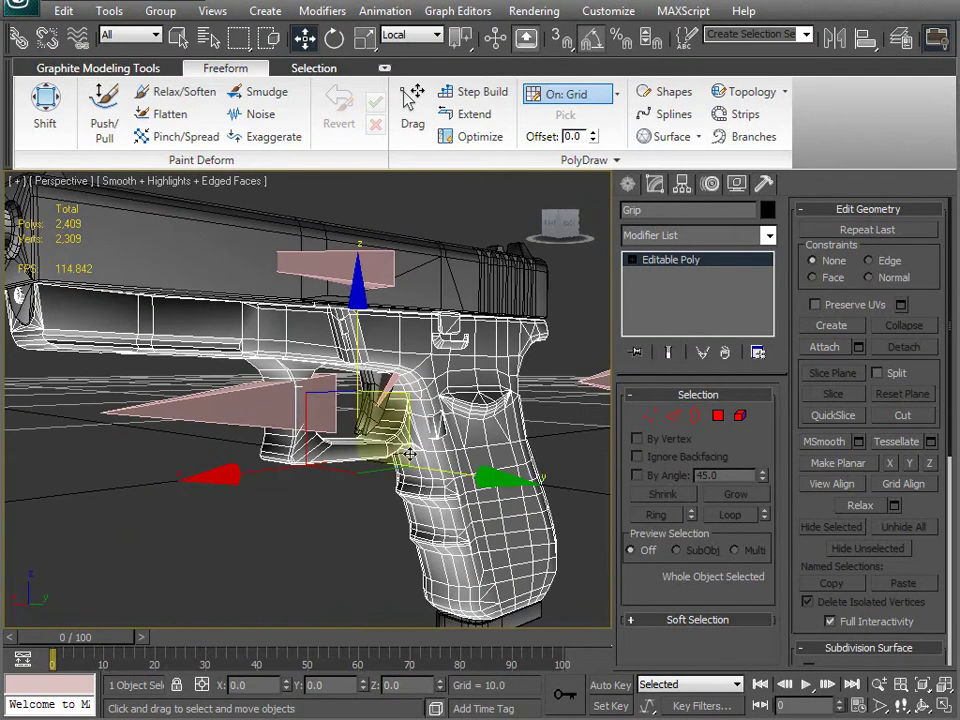
Apply a Skin modifier to the Grip mesh and add b_WeaponBase as its only bone
{"action": "scroll", "coordinate": [410, 455], "scroll_direction": "down", "scroll_amount": 5}
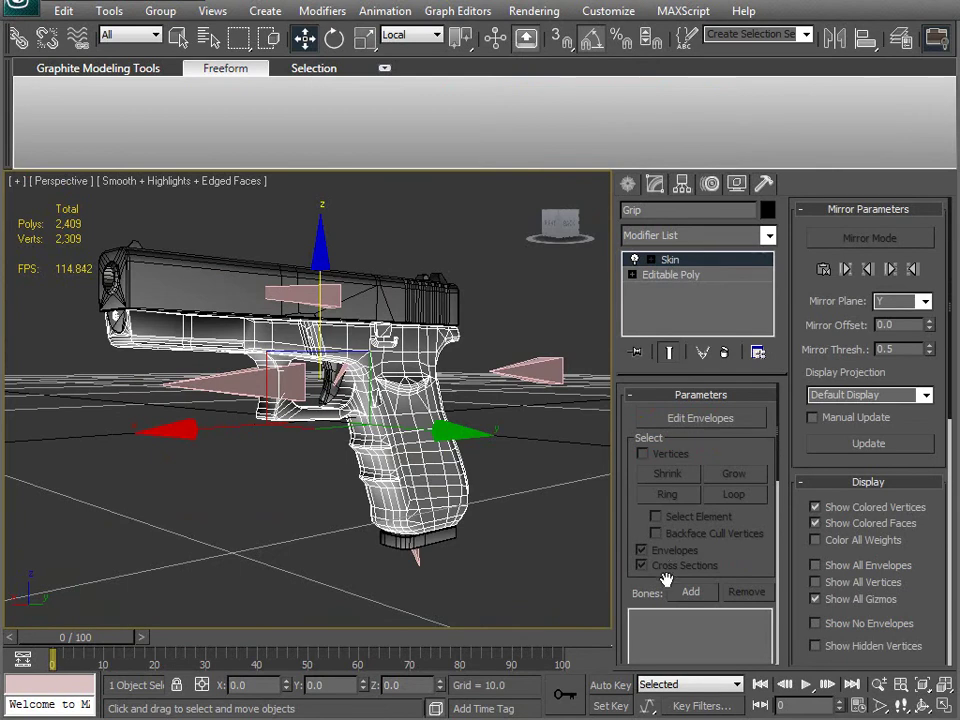
{"action": "left_click", "coordinate": [692, 592]}
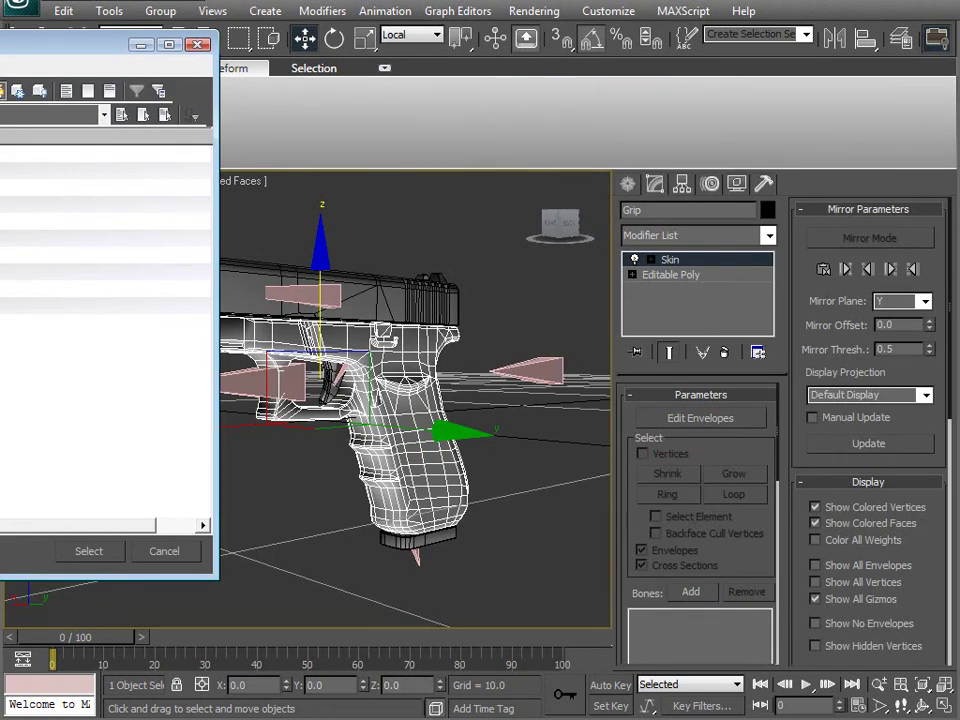
{"action": "key", "text": "Return"}
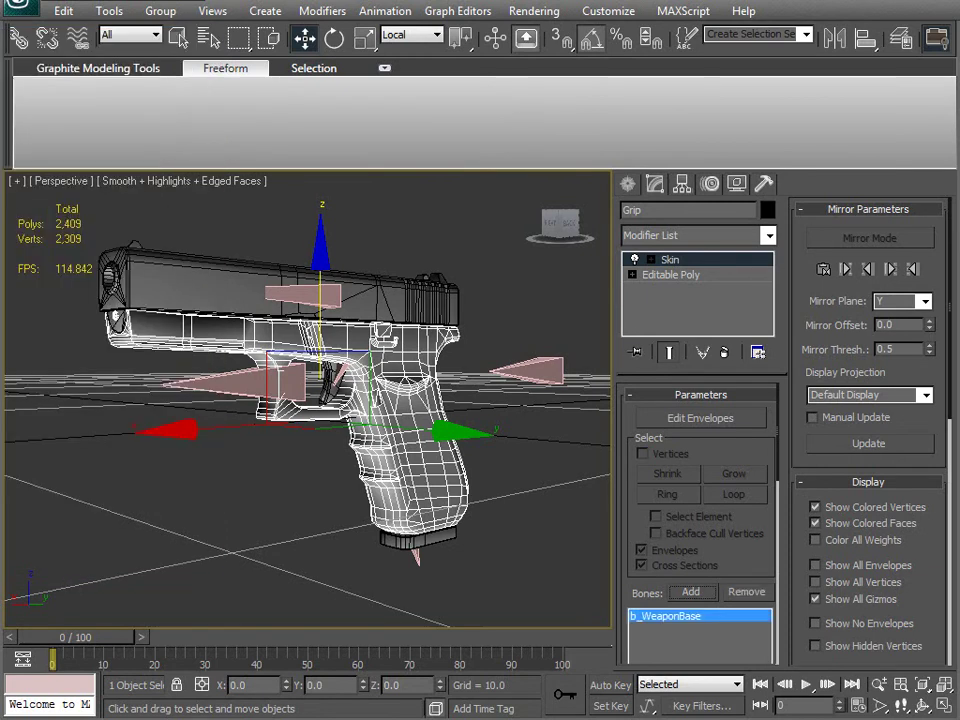
Apply a Skin modifier to the Slide mesh and add b_WeaponSlide as its bone
{"action": "middle_click_drag", "start_coordinate": [212, 484], "coordinate": [174, 486], "text": "alt"}
{"action": "left_click", "coordinate": [360, 300]}
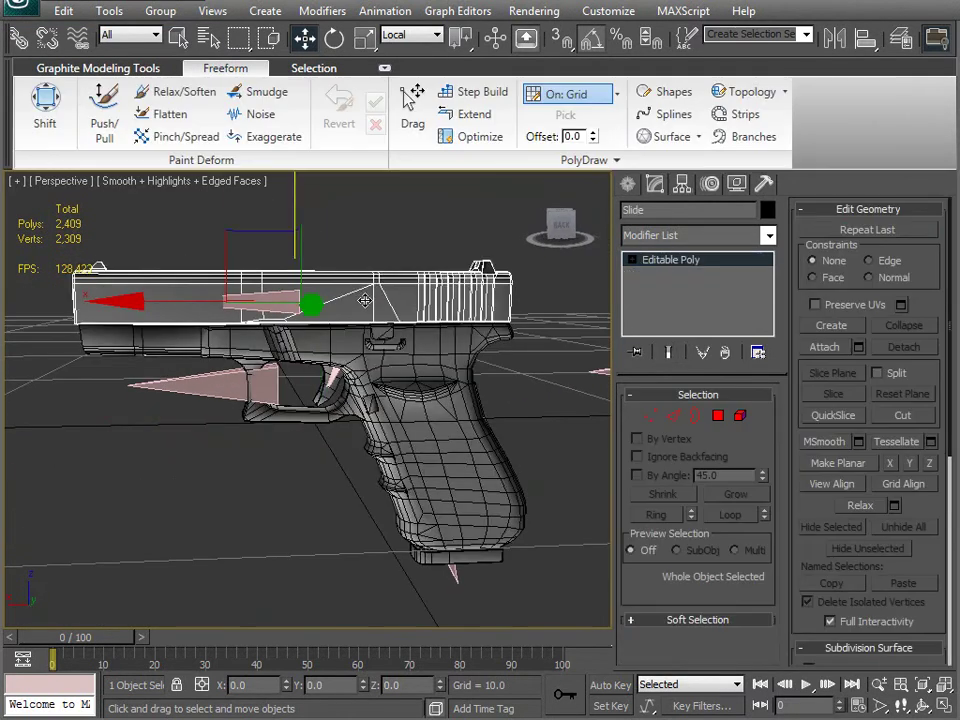
{"action": "right_click", "coordinate": [588, 287]}
{"action": "left_click", "coordinate": [567, 346]}
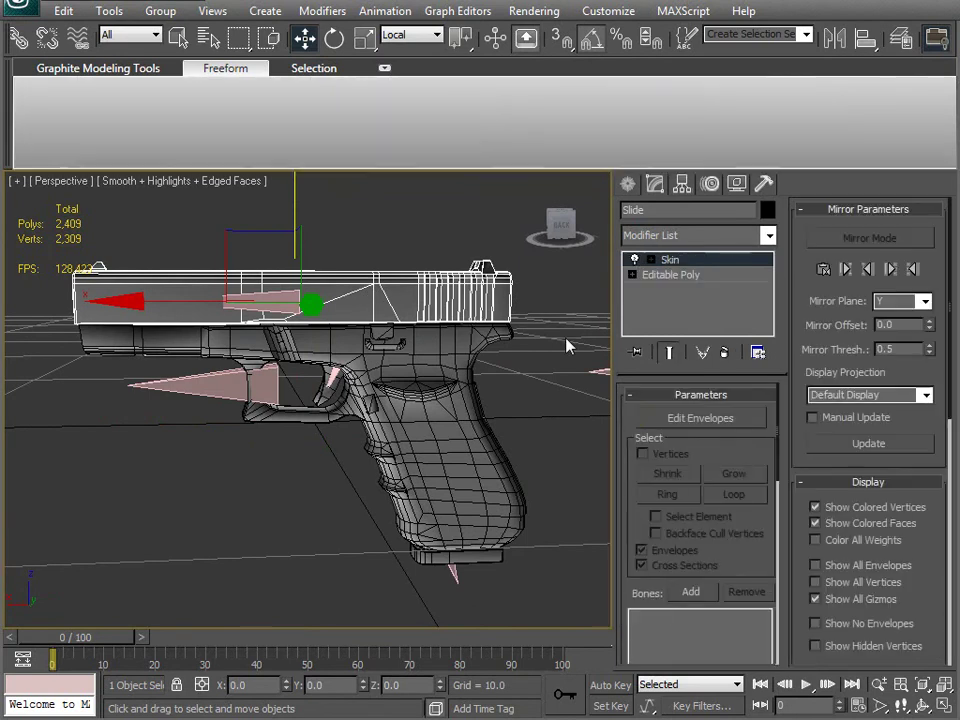
{"action": "left_click", "coordinate": [718, 419]}
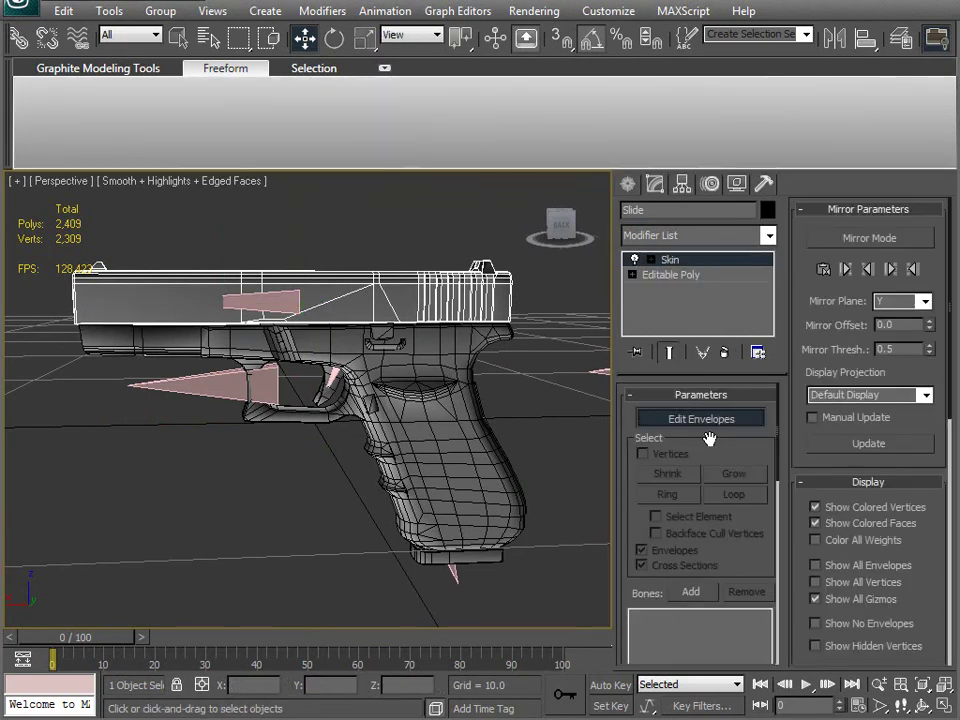
{"action": "left_click", "coordinate": [715, 420]}
{"action": "left_click", "coordinate": [688, 591]}
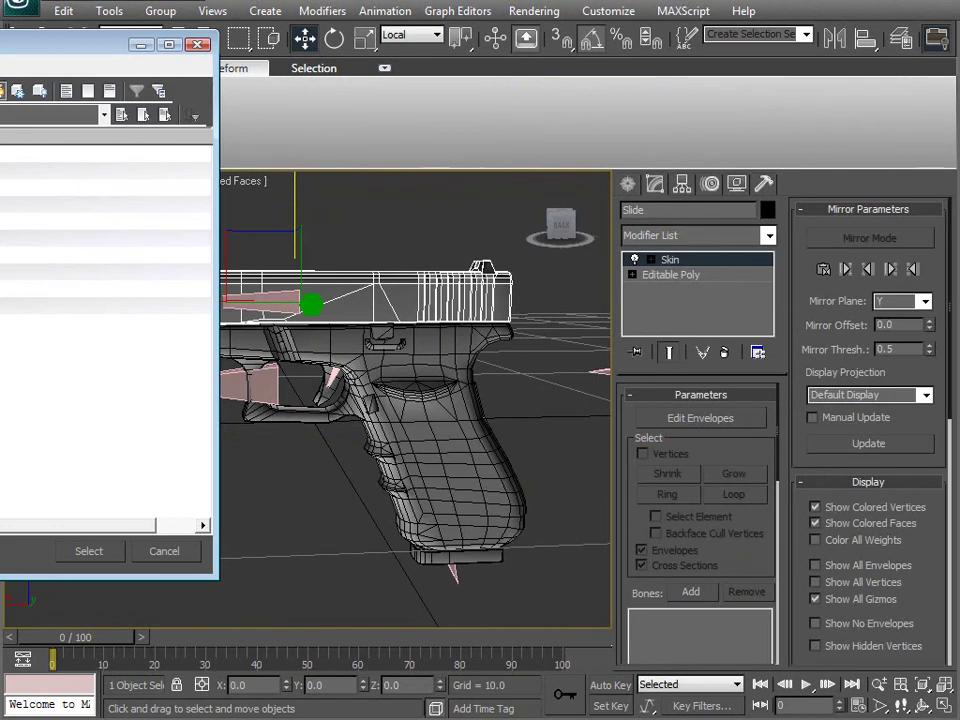
{"action": "double_click", "coordinate": [10, 255]}
Apply a Skin modifier to the Trigger001 mesh and add b_WeaponTrigger as its bone
{"action": "middle_click_drag", "start_coordinate": [340, 373], "coordinate": [254, 330]}
{"action": "left_click", "coordinate": [237, 352]}
{"action": "middle_click_drag", "start_coordinate": [242, 392], "coordinate": [383, 430]}
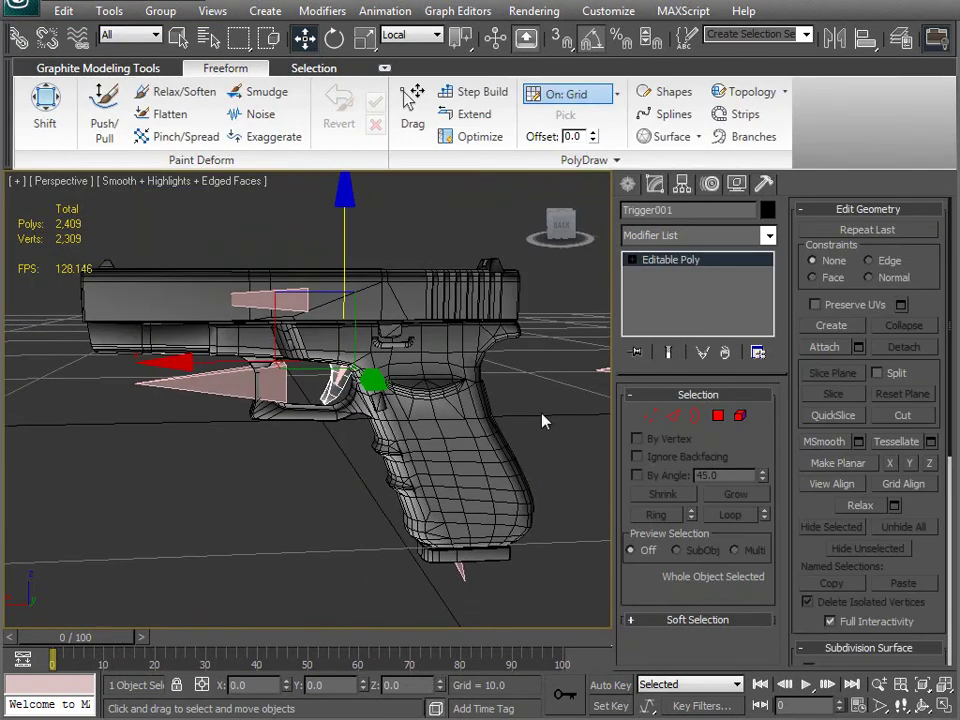
{"action": "key", "text": "shift+s"}
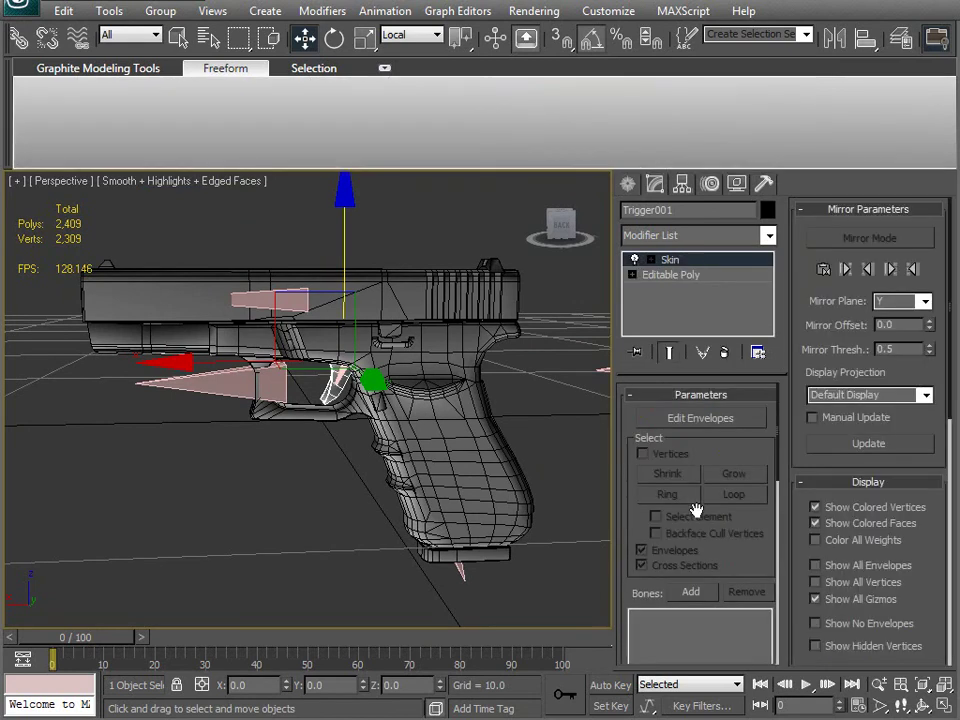
{"action": "left_click", "coordinate": [690, 592]}
{"action": "left_click", "coordinate": [100, 236]}
{"action": "left_click", "coordinate": [88, 551]}
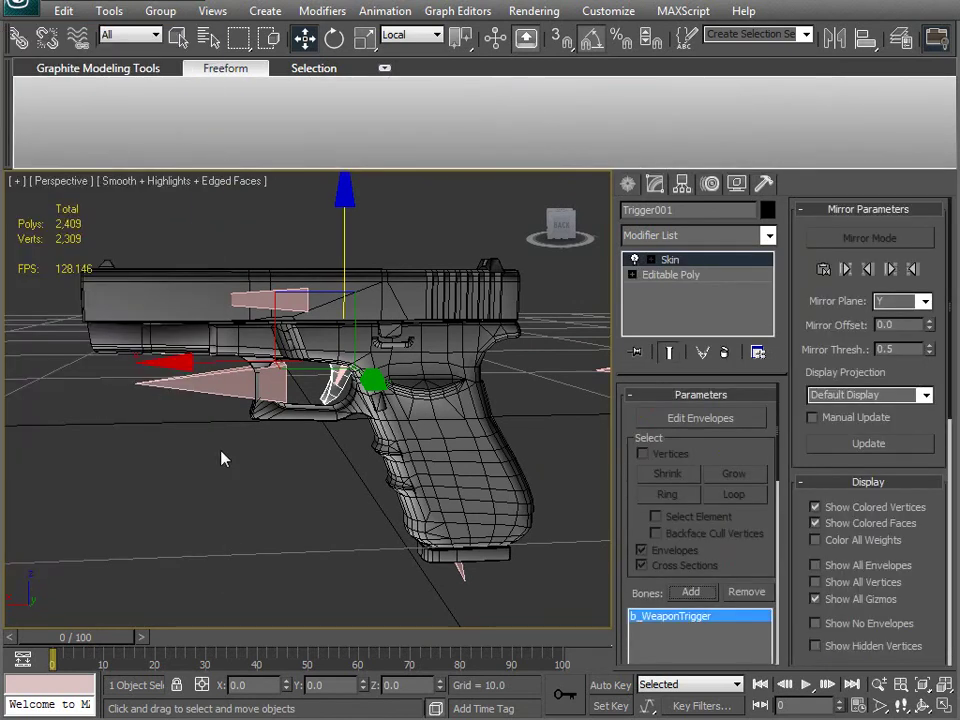
Apply a Skin modifier to the Mag mesh and add b_WeaponMag as its bone
{"action": "middle_click_drag", "start_coordinate": [96, 403], "coordinate": [320, 400], "text": "alt"}
{"action": "left_click", "coordinate": [378, 388]}
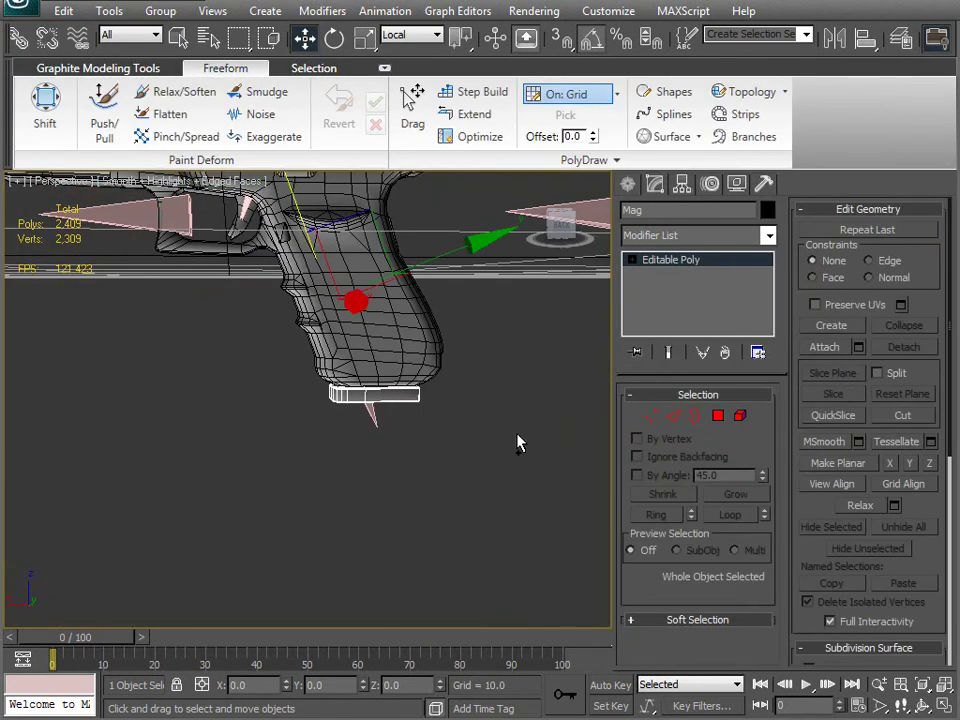
{"action": "key", "text": "shift+s"}
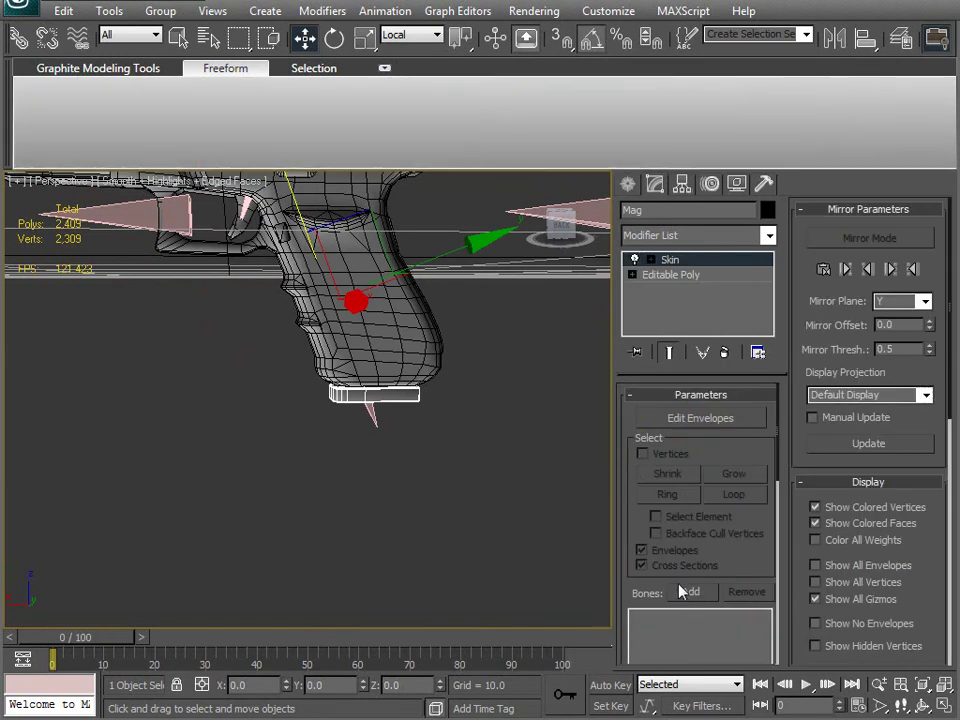
{"action": "left_click", "coordinate": [690, 592]}
{"action": "left_click", "coordinate": [100, 204]}
{"action": "left_click", "coordinate": [88, 551]}
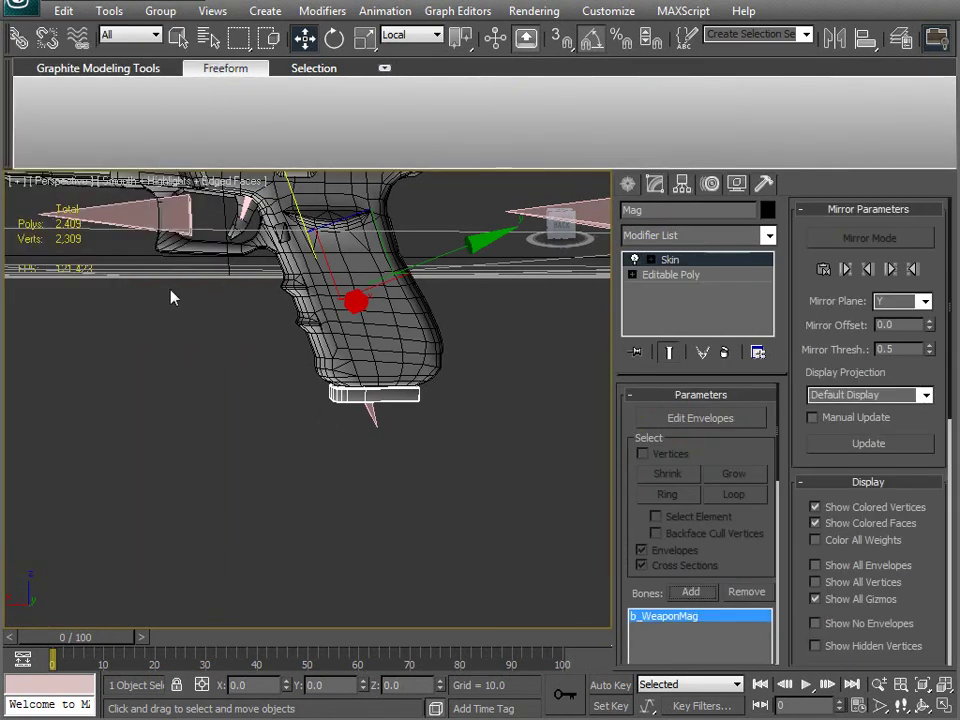
Apply a Skin modifier to the Bullet mesh and add b_WeaponBullet as its only bone
{"action": "middle_click_drag", "start_coordinate": [220, 450], "coordinate": [375, 448], "text": "alt"}
{"action": "scroll", "coordinate": [383, 455], "scroll_direction": "up", "scroll_amount": 5}
{"action": "key", "text": "F3"}
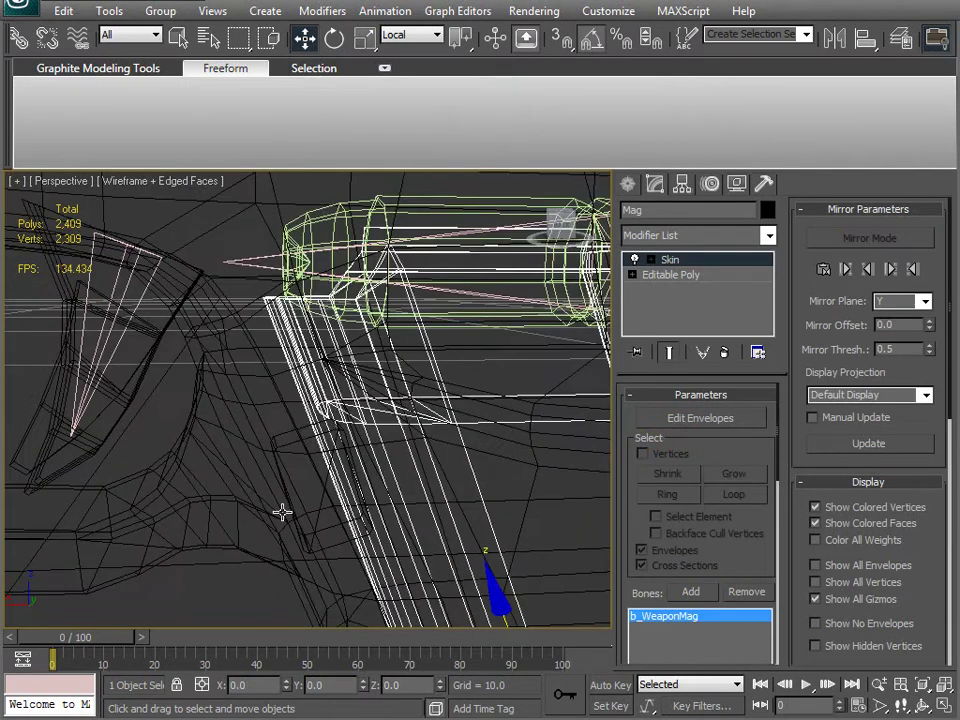
{"action": "left_click", "coordinate": [281, 283]}
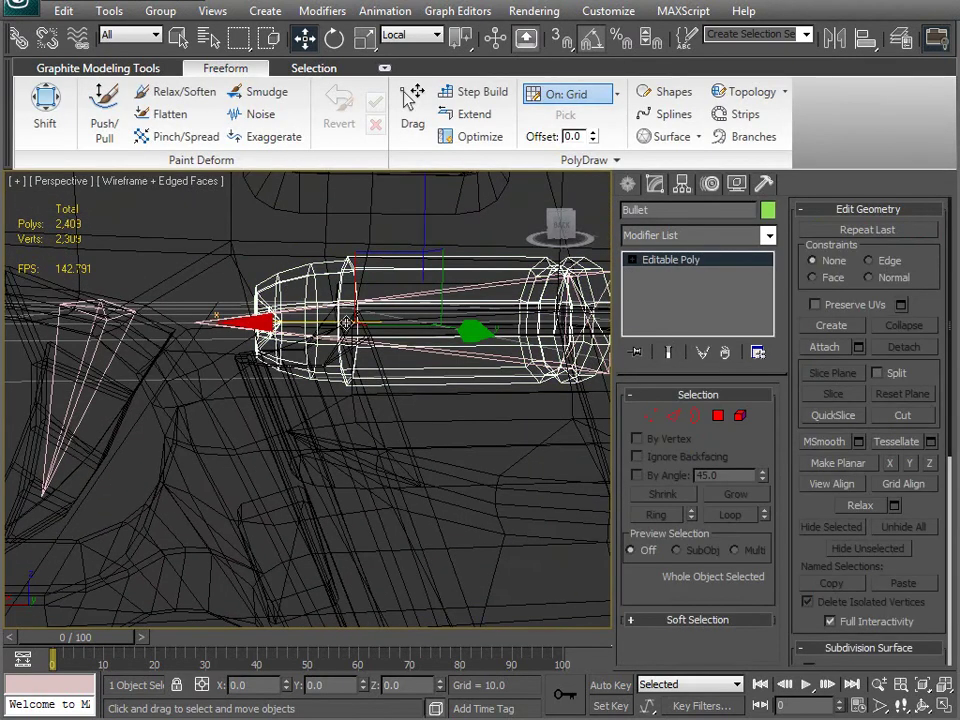
{"action": "left_click", "coordinate": [689, 592]}
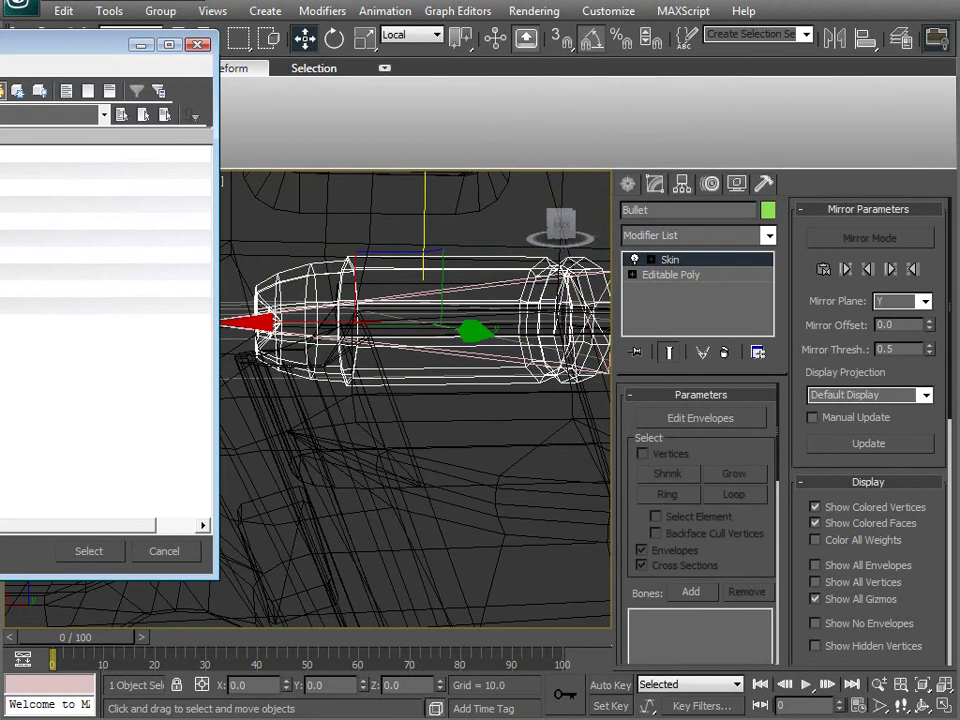
{"action": "scroll", "coordinate": [332, 302], "scroll_direction": "down", "scroll_amount": 6}
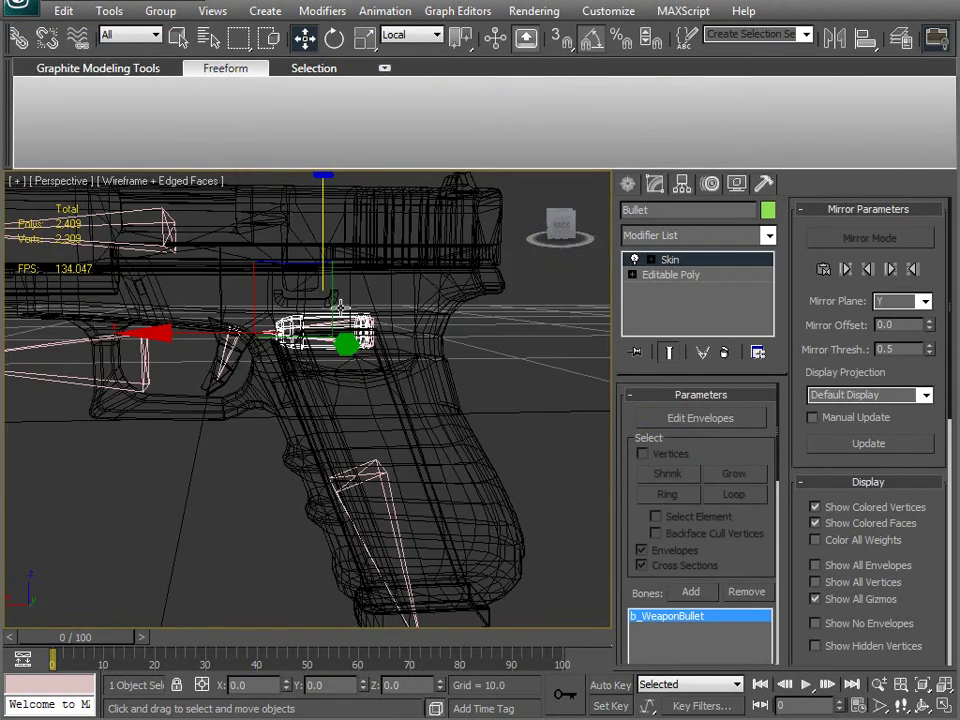
{"action": "scroll", "coordinate": [366, 400], "scroll_direction": "down", "scroll_amount": 4}
Test-rotate b_WeaponRoot and its child b_WeaponBase to check that the linked gun parts follow
{"action": "left_click", "coordinate": [512, 360]}
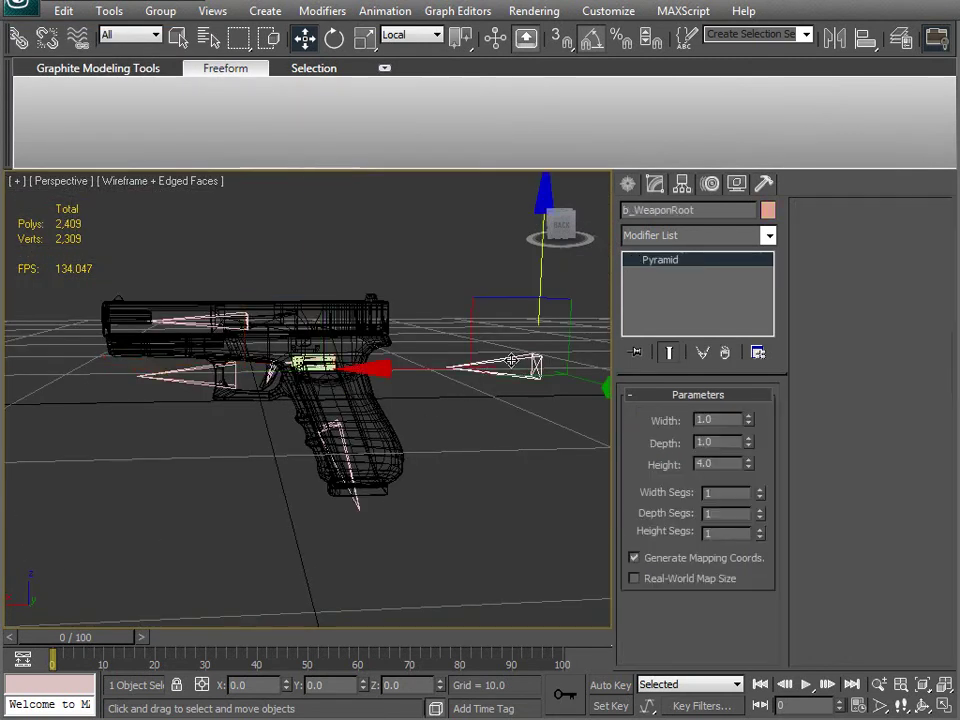
{"action": "scroll", "coordinate": [465, 473], "scroll_direction": "up", "scroll_amount": 2}
{"action": "key", "text": "F3"}
{"action": "key", "text": "e"}
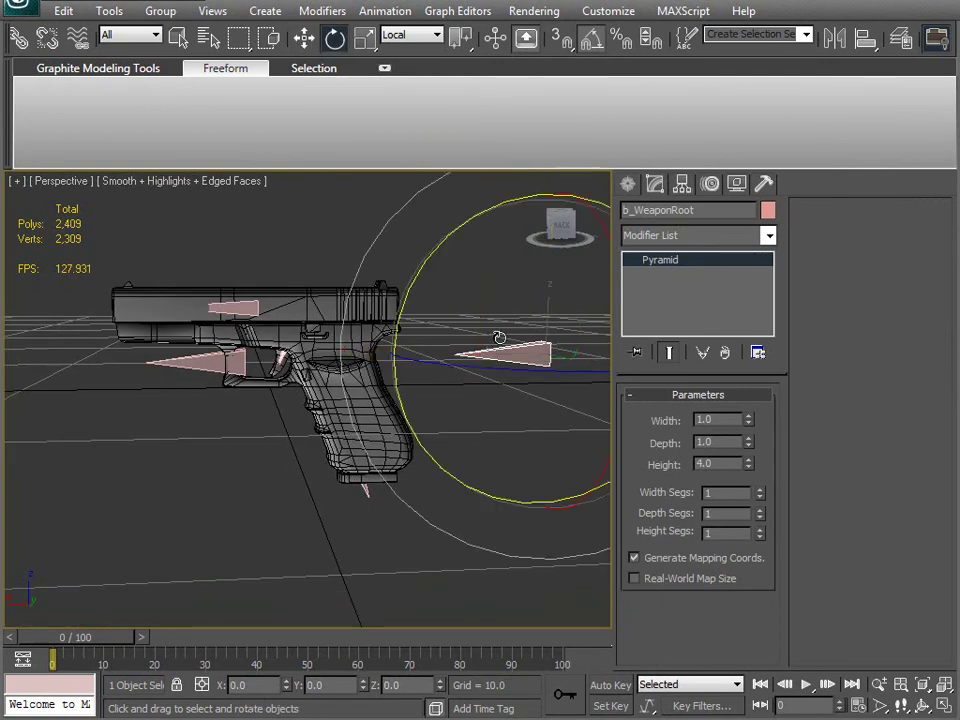
{"action": "middle_click_drag", "start_coordinate": [499, 347], "coordinate": [516, 264], "text": "alt"}
{"action": "left_click_drag", "start_coordinate": [516, 264], "coordinate": [495, 305]}
{"action": "key", "text": "Page_Down"}
{"action": "left_click_drag", "start_coordinate": [280, 357], "coordinate": [291, 437]}
{"action": "scroll", "coordinate": [257, 293], "scroll_direction": "up", "scroll_amount": 5}
Test-move b_WeaponSlide along the gun to check the slide mesh's skinning
{"action": "key", "text": "Page_Down"}
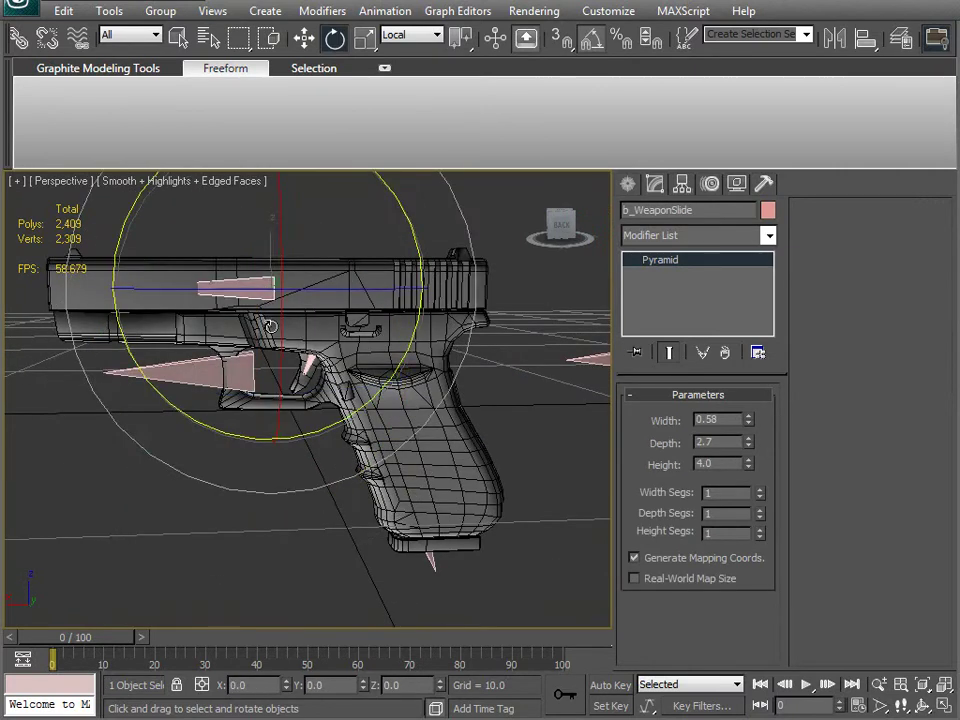
{"action": "key", "text": "w"}
{"action": "mouse_move", "coordinate": [226, 366]}
{"action": "left_mouse_down"}
{"action": "mouse_move", "coordinate": [327, 364]}
{"action": "mouse_move", "coordinate": [226, 366]}
{"action": "left_mouse_up"}
{"action": "middle_click_drag", "start_coordinate": [305, 600], "coordinate": [261, 410]}
Test-move b_WeaponMag down out of the grip together with its magazine mesh and bullet
{"action": "left_click", "coordinate": [371, 474]}
{"action": "left_click_drag", "start_coordinate": [251, 229], "coordinate": [352, 448]}
{"action": "middle_click_drag", "start_coordinate": [352, 448], "coordinate": [360, 489], "text": "alt"}
{"action": "scroll", "coordinate": [360, 489], "scroll_direction": "up", "scroll_amount": 5}
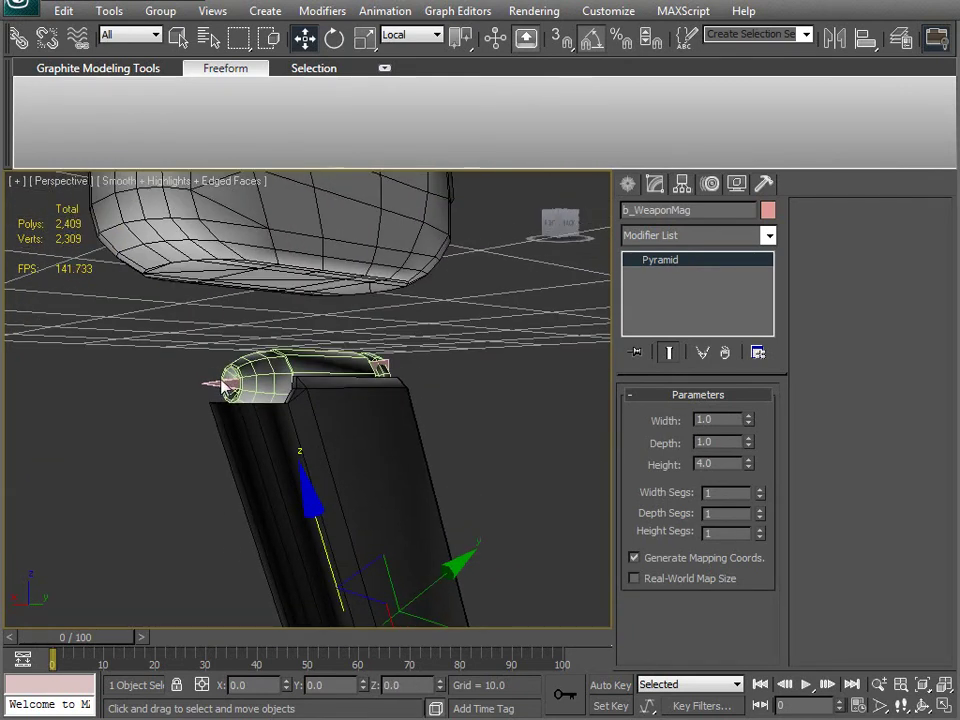
Select b_WeaponBullet at the top of the magazine and test-move it, cancelling the move
{"action": "left_click", "coordinate": [230, 381]}
{"action": "middle_click_drag", "start_coordinate": [242, 426], "coordinate": [249, 465], "text": "alt"}
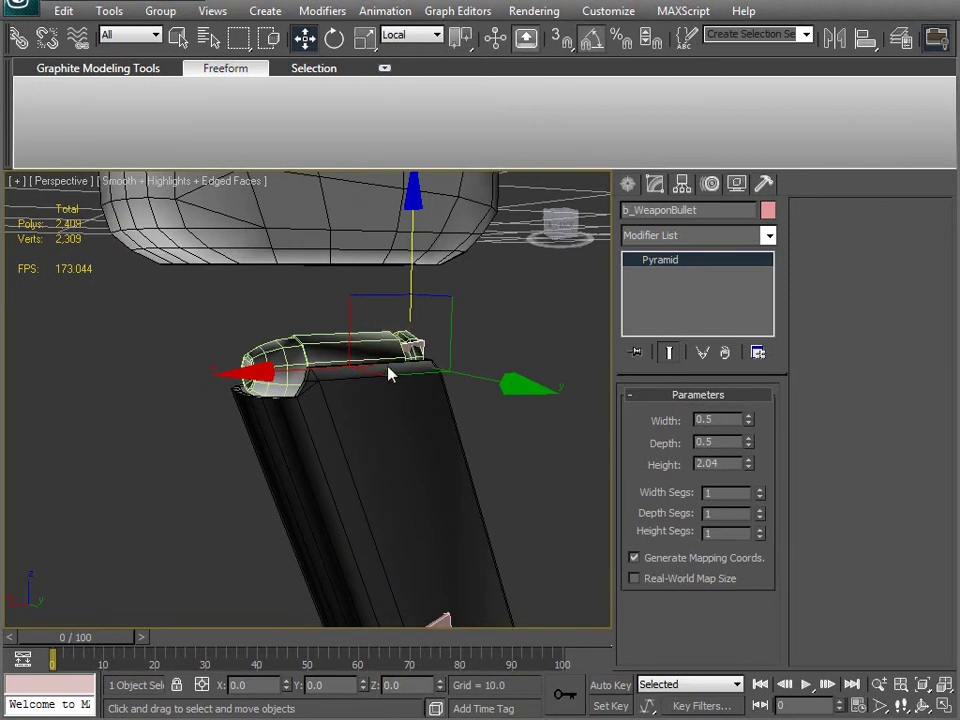
{"action": "key", "text": "ctrl+d"}
{"action": "left_click", "coordinate": [243, 374]}
{"action": "left_click_drag", "start_coordinate": [352, 305], "coordinate": [388, 347]}
{"action": "right_click", "coordinate": [388, 347]}
{"action": "left_click", "coordinate": [369, 345]}
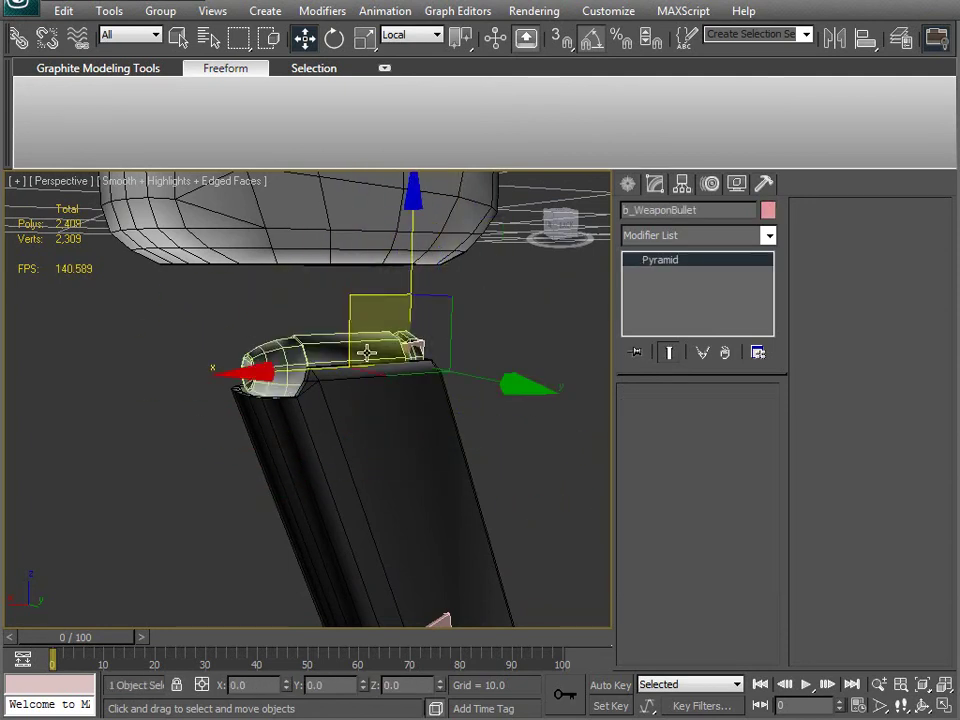
Undo the magazine's test move and test-rotate b_WeaponTrigger to check the trigger mesh's skinning
{"action": "scroll", "coordinate": [366, 351], "scroll_direction": "down", "scroll_amount": 6}
{"action": "scroll", "coordinate": [315, 451], "scroll_direction": "down", "scroll_amount": 5}
{"action": "middle_click_drag", "start_coordinate": [315, 450], "coordinate": [261, 516], "text": "alt"}
{"action": "scroll", "coordinate": [312, 367], "scroll_direction": "up", "scroll_amount": 5}
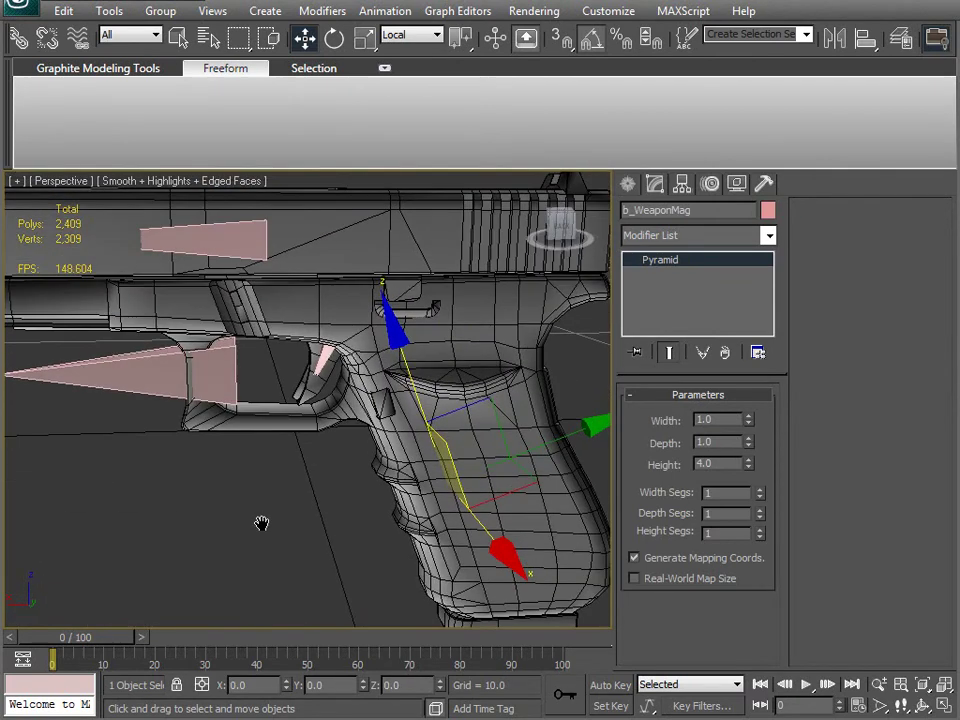
{"action": "key", "text": "e"}
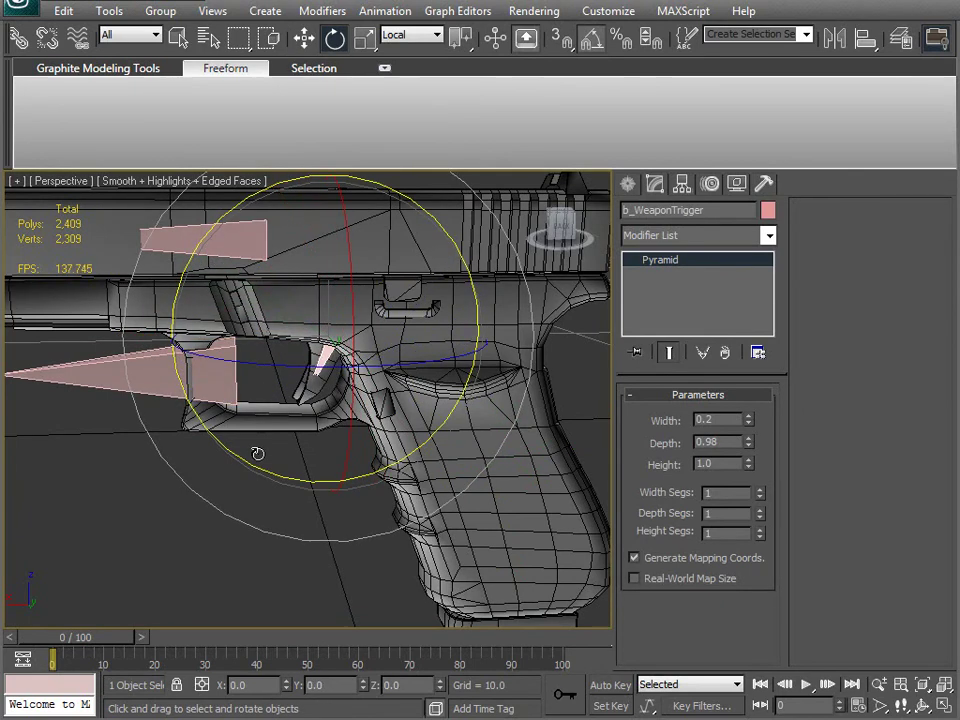
{"action": "middle_click_drag", "start_coordinate": [293, 470], "coordinate": [329, 440]}
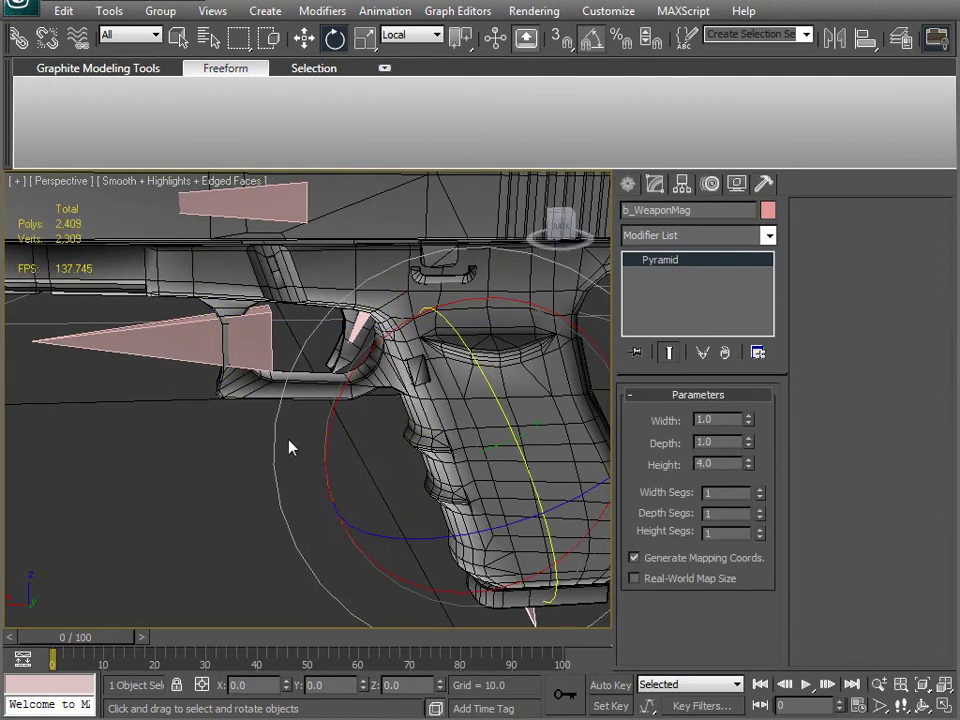
Deselect everything and save the rigged gun scene
{"action": "scroll", "coordinate": [294, 450], "scroll_direction": "down", "scroll_amount": 5}
{"action": "left_click", "coordinate": [196, 468]}
{"action": "middle_click_drag", "start_coordinate": [165, 499], "coordinate": [318, 395], "text": "alt"}
{"action": "middle_click_drag", "start_coordinate": [252, 381], "coordinate": [288, 395]}
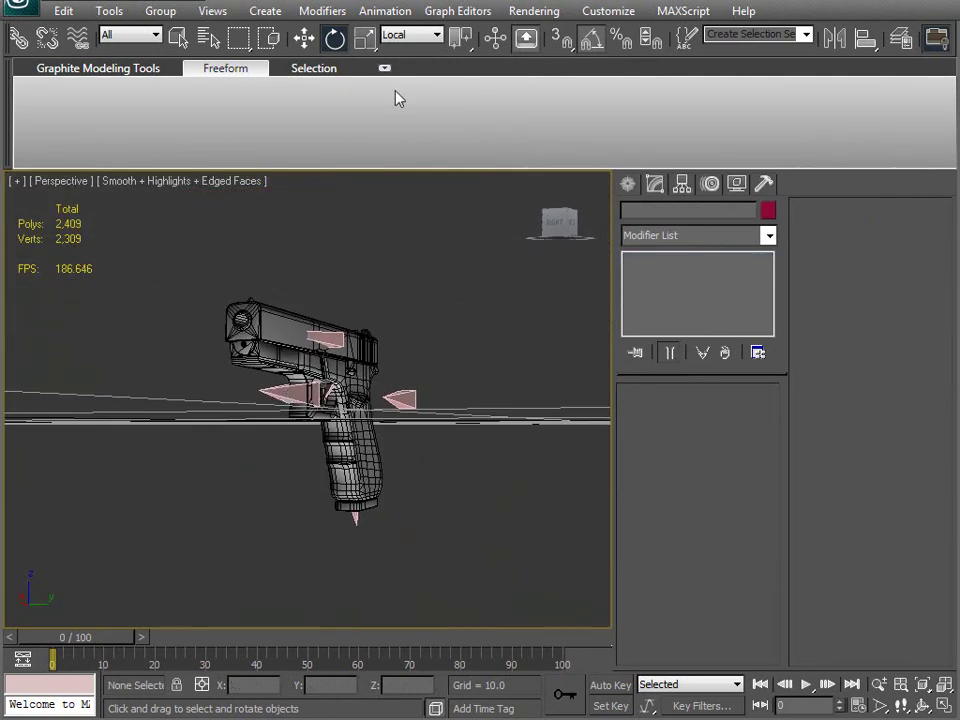
{"action": "left_click", "coordinate": [22, 12]}
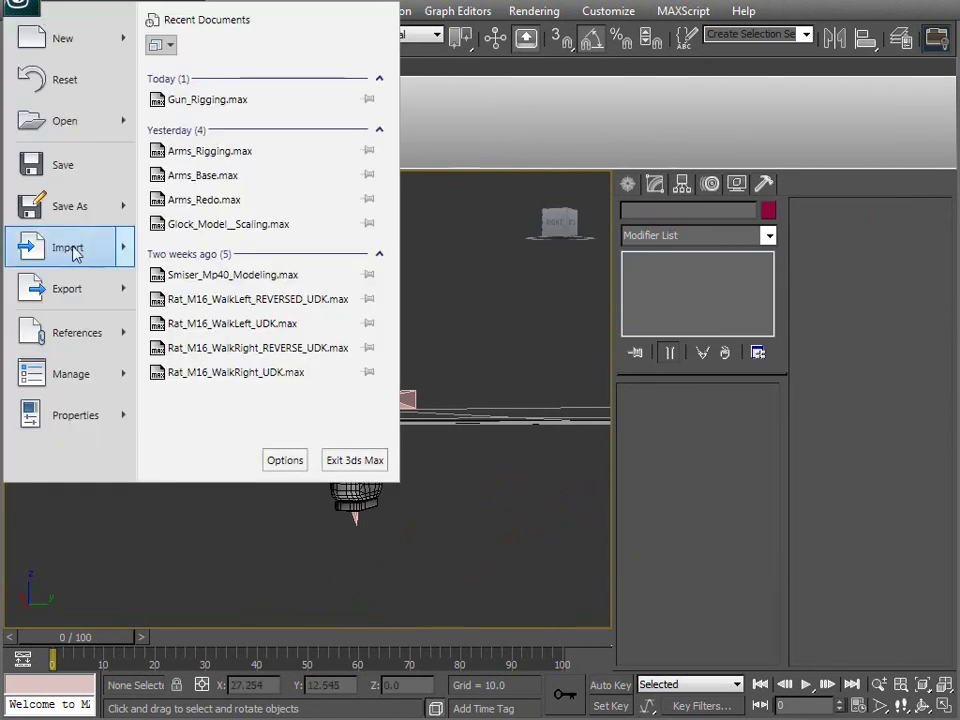
{"action": "left_click", "coordinate": [87, 178]}
{"action": "middle_click_drag", "start_coordinate": [270, 414], "coordinate": [330, 405]}
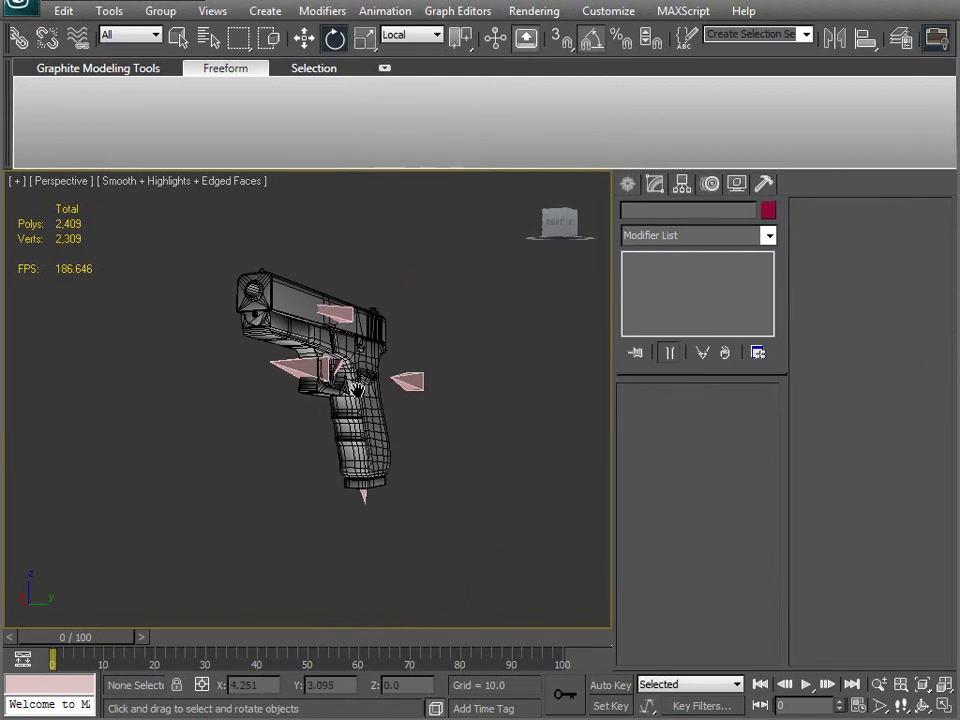
Expand the weapon bone hierarchy in the scene list and select the Grip, Mag, Slide, Trigger001 and Bullet meshes
{"action": "key", "text": "h"}
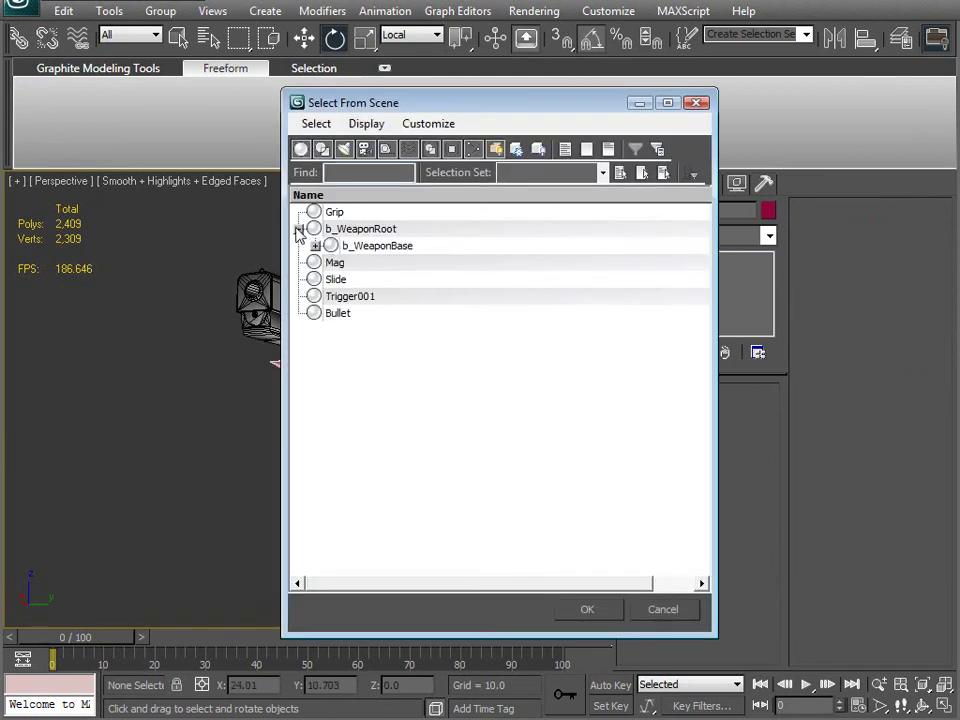
{"action": "left_click", "coordinate": [315, 246]}
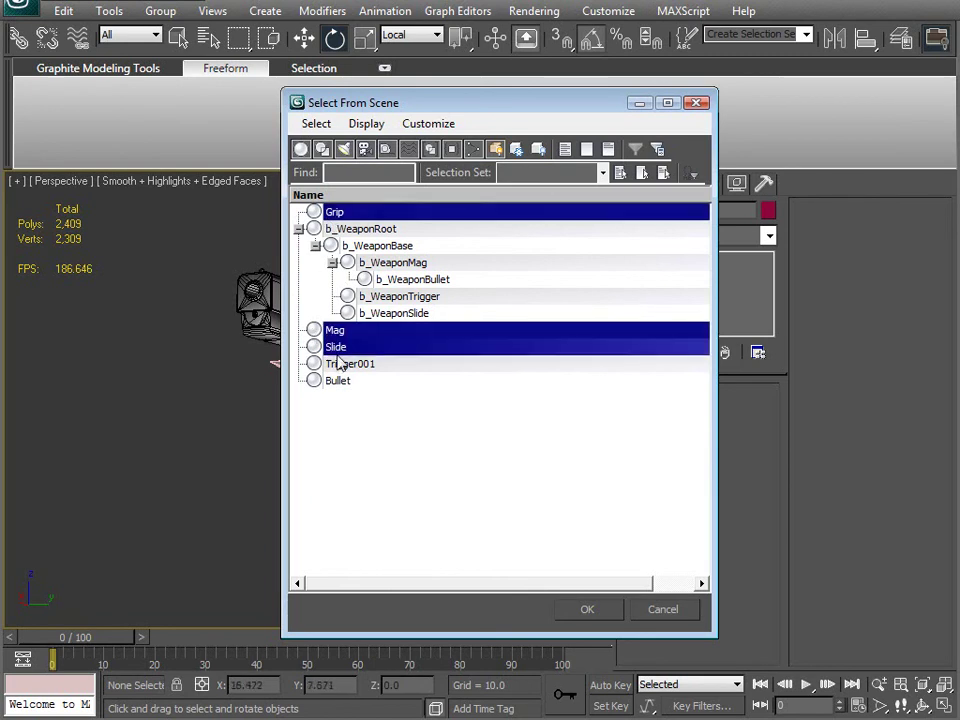
{"action": "left_click", "coordinate": [589, 607]}
Examine the selected gun meshes and their bones at the slide, trigger, grip and magazine from several angles
{"action": "middle_click_drag", "start_coordinate": [400, 376], "coordinate": [400, 424]}
{"action": "scroll", "coordinate": [355, 372], "scroll_direction": "up", "scroll_amount": 5}
{"action": "scroll", "coordinate": [378, 358], "scroll_direction": "down", "scroll_amount": 5}
{"action": "scroll", "coordinate": [327, 414], "scroll_direction": "up", "scroll_amount": 5}
{"action": "middle_click_drag", "start_coordinate": [202, 328], "coordinate": [354, 356]}
{"action": "middle_click_drag", "start_coordinate": [295, 277], "coordinate": [325, 373], "text": "alt"}
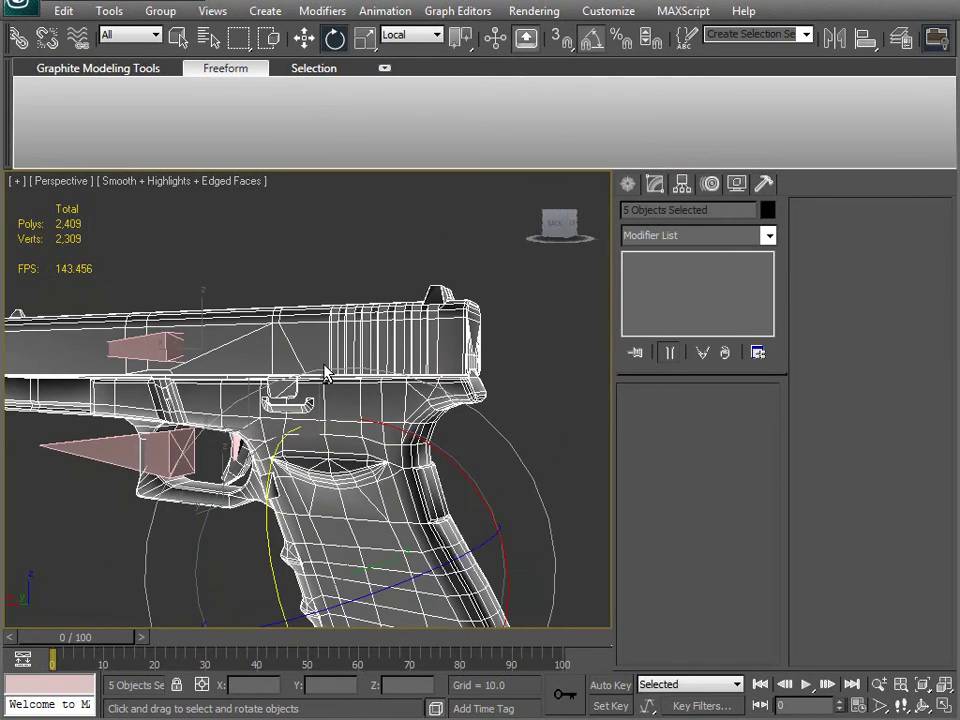
{"action": "middle_click_drag", "start_coordinate": [391, 305], "coordinate": [331, 357], "text": "alt"}
{"action": "middle_click_drag", "start_coordinate": [391, 444], "coordinate": [199, 413], "text": "alt"}
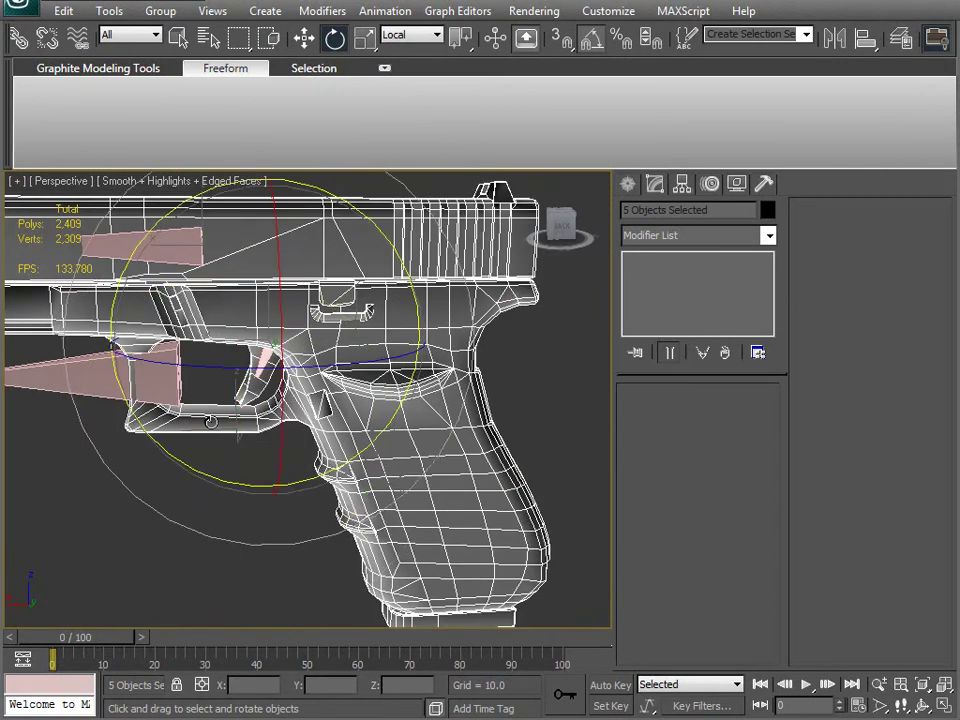
{"action": "middle_click_drag", "start_coordinate": [266, 474], "coordinate": [443, 442], "text": "alt"}
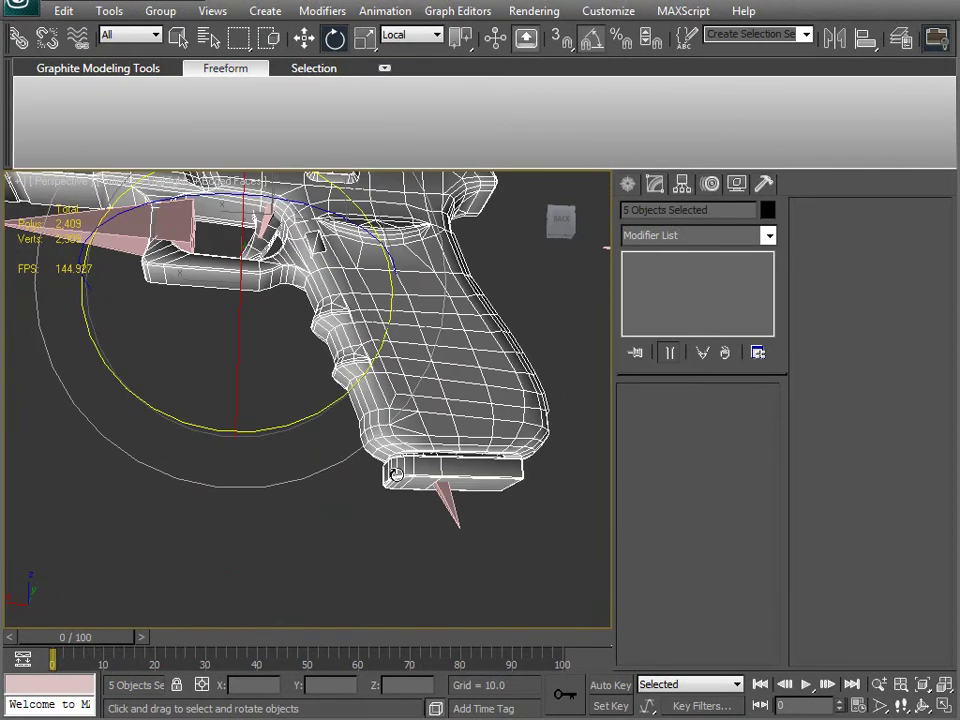
{"action": "middle_click_drag", "start_coordinate": [440, 497], "coordinate": [308, 327], "text": "alt"}
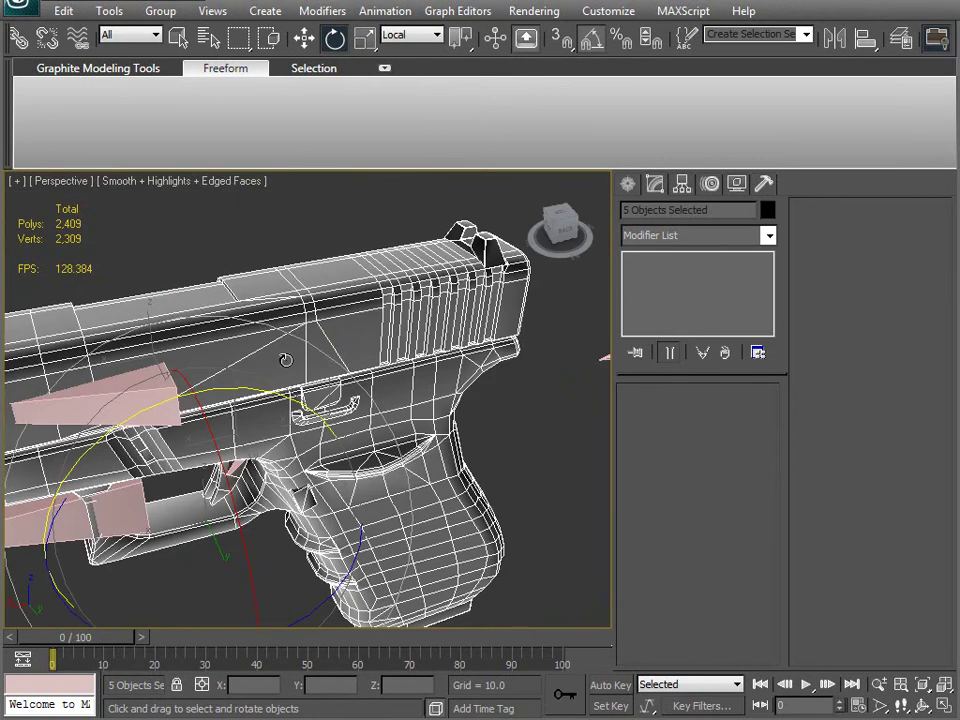
{"action": "middle_click_drag", "start_coordinate": [132, 470], "coordinate": [379, 420], "text": "alt"}
{"action": "scroll", "coordinate": [218, 395], "scroll_direction": "down", "scroll_amount": 5}
Select the b_WeaponRoot bone behind the gun and view the rig around it
{"action": "left_click", "coordinate": [520, 408]}
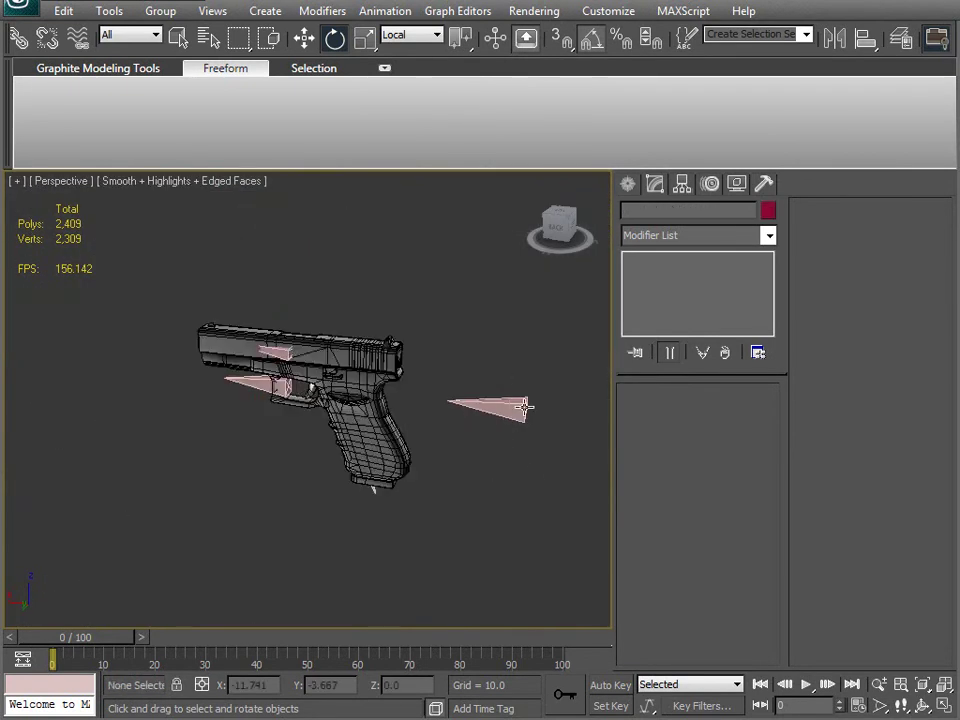
{"action": "left_click", "coordinate": [518, 407]}
{"action": "middle_click_drag", "start_coordinate": [262, 500], "coordinate": [440, 316], "text": "alt"}
{"action": "middle_click_drag", "start_coordinate": [492, 358], "coordinate": [35, 106], "text": "alt"}
Open the recent scene Arms_Rigging.max and look at its import options without importing anything
{"action": "left_click", "coordinate": [36, 14]}
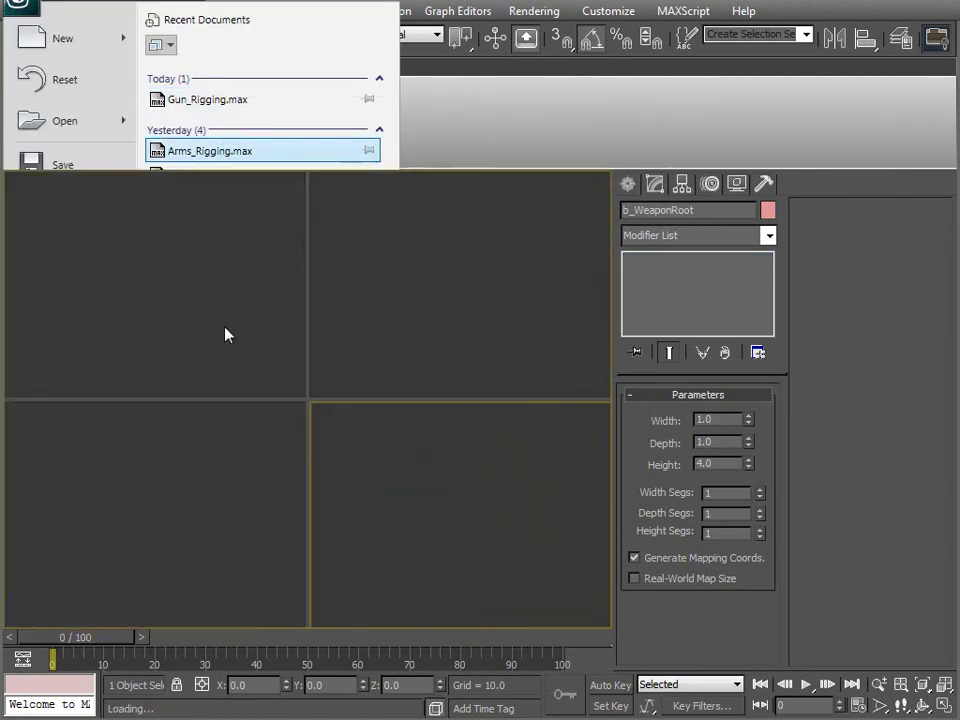
{"action": "left_click", "coordinate": [30, 12]}
{"action": "mouse_move", "coordinate": [92, 266]}
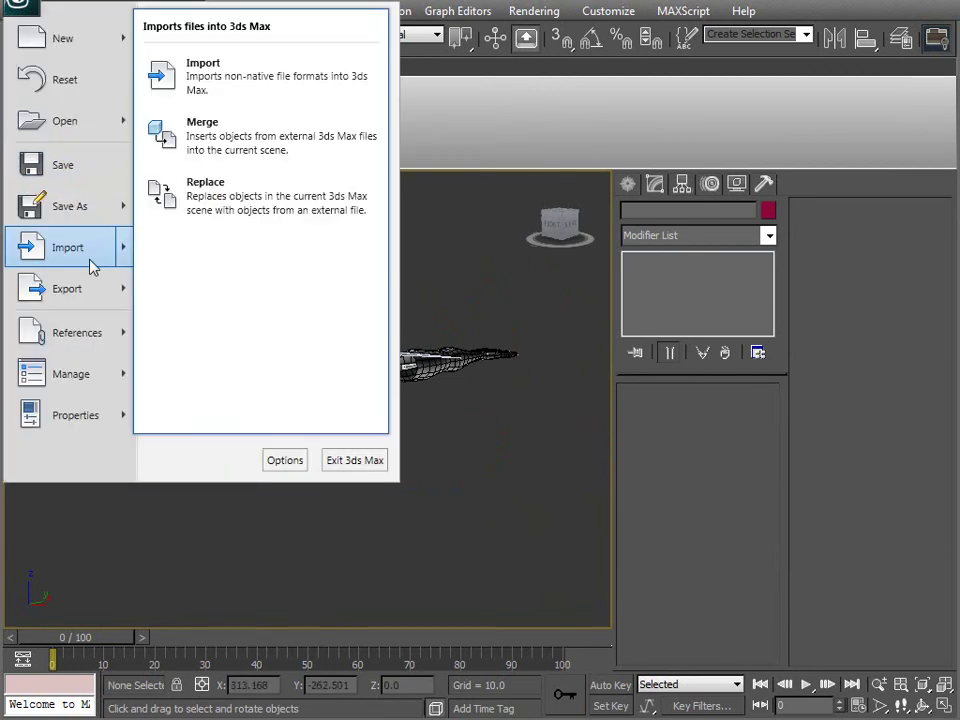
{"action": "left_click", "coordinate": [452, 368]}
Examine the arms rig by selecting the b_Root bone and the full set of scene objects, then clear the selection
{"action": "middle_click_drag", "start_coordinate": [469, 392], "coordinate": [355, 501], "text": "alt"}
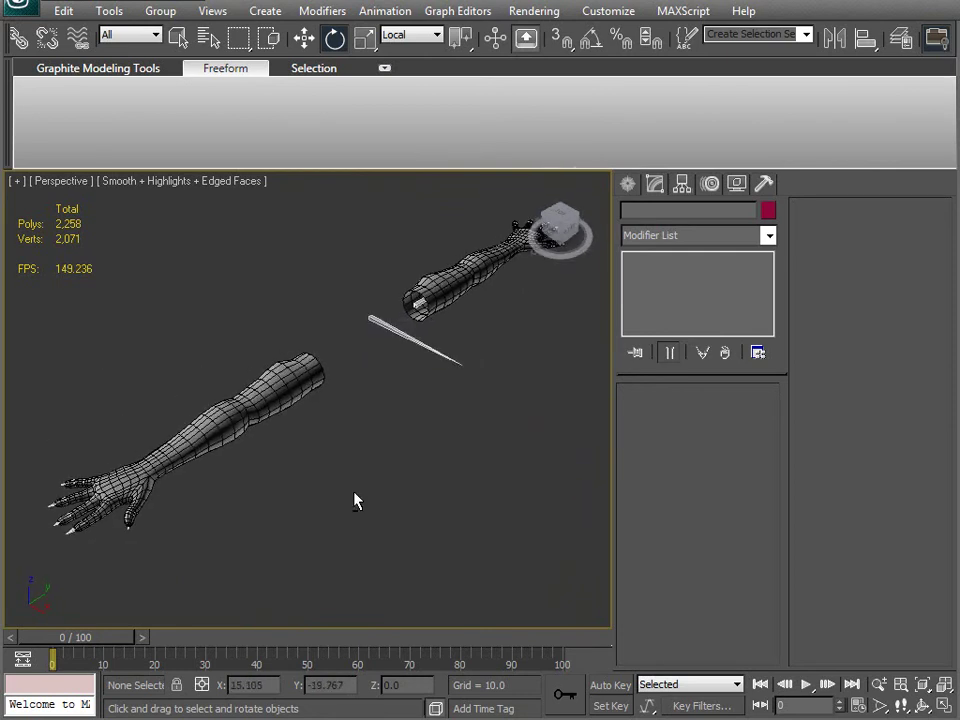
{"action": "left_click", "coordinate": [385, 330]}
{"action": "middle_click_drag", "start_coordinate": [351, 418], "coordinate": [207, 486], "text": "alt"}
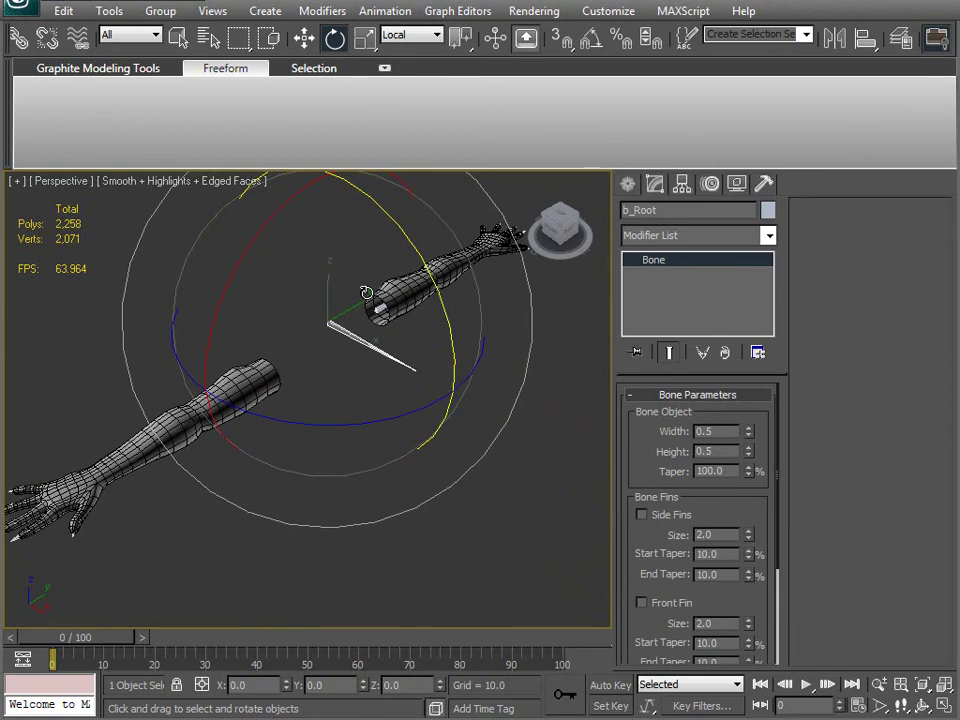
{"action": "key", "text": "ctrl+a"}
{"action": "left_click_drag", "start_coordinate": [351, 298], "coordinate": [335, 264]}
{"action": "left_click_drag", "start_coordinate": [325, 346], "coordinate": [305, 446]}
{"action": "mouse_move", "coordinate": [300, 517]}
{"action": "left_mouse_down"}
{"action": "mouse_move", "coordinate": [358, 474]}
{"action": "mouse_move", "coordinate": [285, 553]}
{"action": "mouse_move", "coordinate": [124, 370]}
{"action": "mouse_move", "coordinate": [126, 391]}
{"action": "mouse_move", "coordinate": [482, 386]}
{"action": "mouse_move", "coordinate": [401, 399]}
{"action": "mouse_move", "coordinate": [392, 420]}
{"action": "mouse_move", "coordinate": [184, 409]}
{"action": "mouse_move", "coordinate": [281, 418]}
{"action": "mouse_move", "coordinate": [373, 409]}
{"action": "mouse_move", "coordinate": [331, 429]}
{"action": "mouse_move", "coordinate": [210, 394]}
{"action": "mouse_move", "coordinate": [285, 418]}
{"action": "mouse_move", "coordinate": [238, 336]}
{"action": "mouse_move", "coordinate": [342, 333]}
{"action": "mouse_move", "coordinate": [229, 351]}
{"action": "mouse_move", "coordinate": [311, 251]}
{"action": "mouse_move", "coordinate": [336, 399]}
{"action": "mouse_move", "coordinate": [167, 341]}
{"action": "mouse_move", "coordinate": [317, 371]}
{"action": "mouse_move", "coordinate": [300, 420]}
{"action": "mouse_move", "coordinate": [293, 533]}
{"action": "left_mouse_up"}
{"action": "left_click", "coordinate": [437, 549]}
{"action": "middle_click_drag", "start_coordinate": [437, 549], "coordinate": [350, 530], "text": "alt"}
{"action": "middle_click_drag", "start_coordinate": [250, 524], "coordinate": [239, 523], "text": "alt"}
{"action": "middle_click_drag", "start_coordinate": [187, 484], "coordinate": [207, 463]}
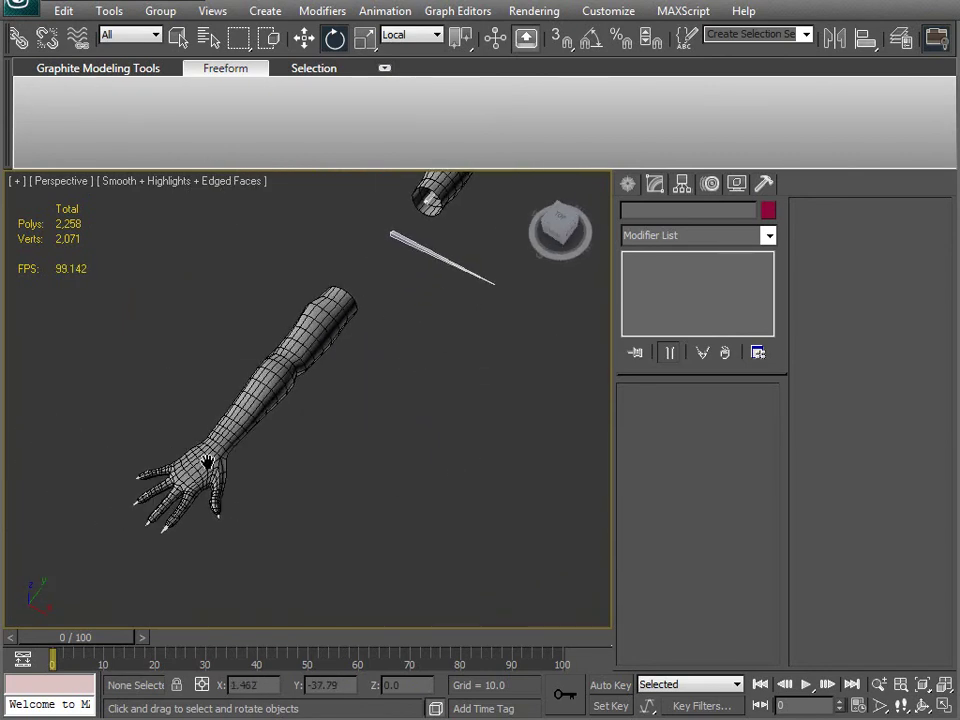
Examine the hand, finger and forearm bones inside the arm mesh in wireframe, then restore the shaded view
{"action": "key", "text": "F3"}
{"action": "scroll", "coordinate": [216, 478], "scroll_direction": "up", "scroll_amount": 10}
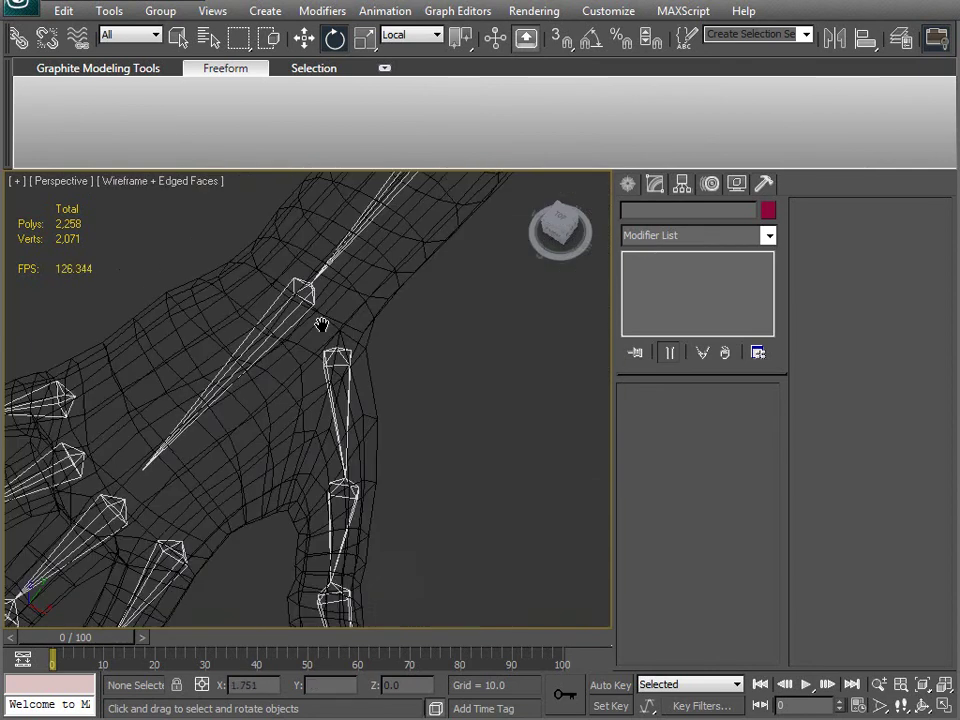
{"action": "middle_click_drag", "start_coordinate": [252, 290], "coordinate": [233, 487]}
{"action": "scroll", "coordinate": [358, 444], "scroll_direction": "down", "scroll_amount": 8}
{"action": "scroll", "coordinate": [229, 546], "scroll_direction": "up", "scroll_amount": 8}
{"action": "mouse_move", "coordinate": [229, 546]}
{"action": "middle_mouse_down"}
{"action": "mouse_move", "coordinate": [182, 585]}
{"action": "mouse_move", "coordinate": [293, 437]}
{"action": "mouse_move", "coordinate": [359, 399]}
{"action": "middle_mouse_up"}
{"action": "mouse_move", "coordinate": [374, 534]}
{"action": "middle_mouse_down"}
{"action": "mouse_move", "coordinate": [289, 551]}
{"action": "mouse_move", "coordinate": [289, 564]}
{"action": "middle_mouse_up"}
{"action": "key", "text": "F3"}
{"action": "scroll", "coordinate": [323, 510], "scroll_direction": "down", "scroll_amount": 6}
{"action": "middle_click_drag", "start_coordinate": [323, 510], "coordinate": [296, 488]}
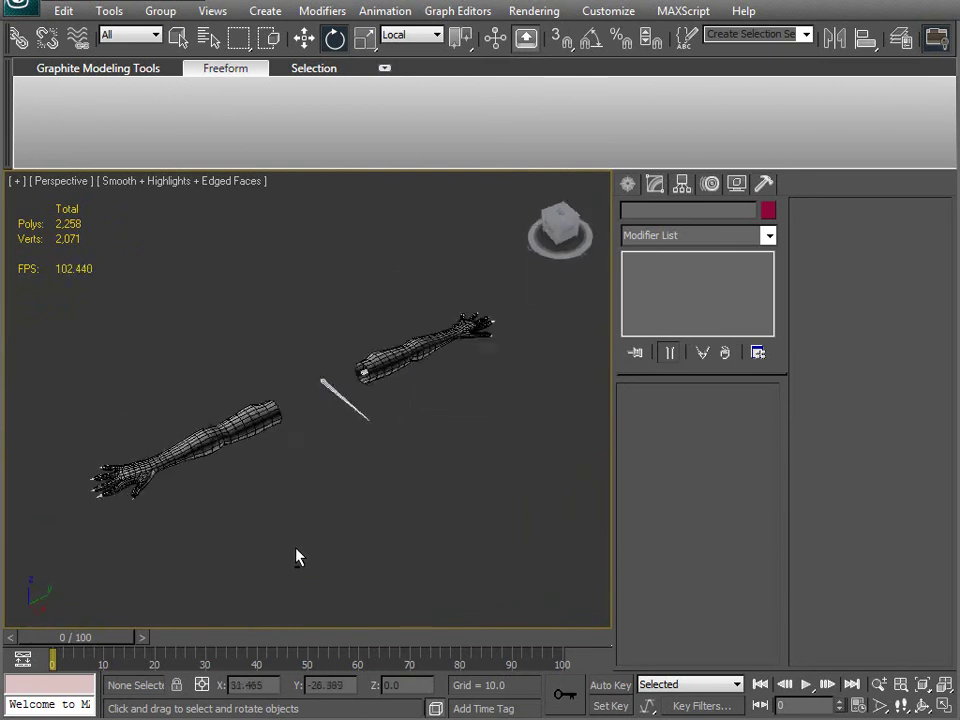
Select both arms and all their bones, deselect them and examine the whole arms rig from different angles
{"action": "left_click_drag", "start_coordinate": [456, 306], "coordinate": [460, 299]}
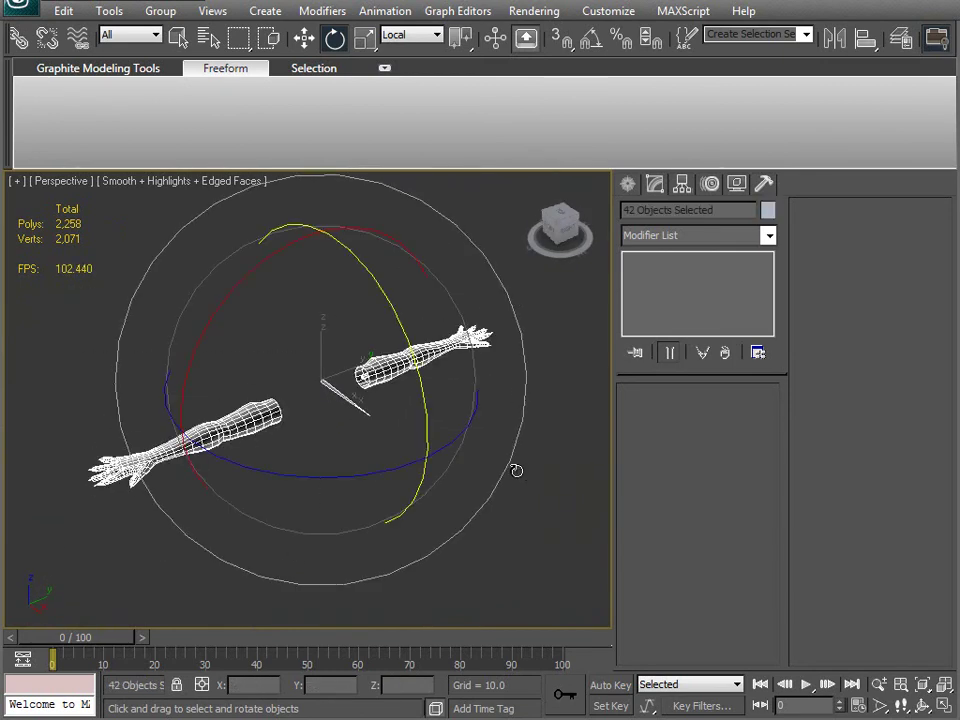
{"action": "middle_click_drag", "start_coordinate": [308, 491], "coordinate": [341, 289], "text": "alt"}
{"action": "left_click", "coordinate": [486, 556]}
{"action": "middle_click_drag", "start_coordinate": [383, 511], "coordinate": [303, 522], "text": "alt"}
{"action": "middle_click_drag", "start_coordinate": [280, 481], "coordinate": [140, 467], "text": "alt"}
{"action": "scroll", "coordinate": [331, 447], "scroll_direction": "up", "scroll_amount": 2}
{"action": "mouse_move", "coordinate": [338, 482]}
{"action": "middle_mouse_down", "text": "alt"}
{"action": "mouse_move", "coordinate": [296, 566]}
{"action": "mouse_move", "coordinate": [345, 454]}
{"action": "mouse_move", "coordinate": [448, 486]}
{"action": "mouse_move", "coordinate": [393, 551]}
{"action": "mouse_move", "coordinate": [336, 510]}
{"action": "mouse_move", "coordinate": [268, 568]}
{"action": "mouse_move", "coordinate": [311, 615]}
{"action": "mouse_move", "coordinate": [313, 525]}
{"action": "mouse_move", "coordinate": [328, 521]}
{"action": "mouse_move", "coordinate": [313, 555]}
{"action": "mouse_move", "coordinate": [291, 536]}
{"action": "mouse_move", "coordinate": [333, 552]}
{"action": "mouse_move", "coordinate": [304, 572]}
{"action": "mouse_move", "coordinate": [345, 490]}
{"action": "mouse_move", "coordinate": [324, 551]}
{"action": "mouse_move", "coordinate": [336, 482]}
{"action": "middle_mouse_up", "text": "alt"}
{"action": "middle_click_drag", "start_coordinate": [282, 390], "coordinate": [366, 398], "text": "alt"}
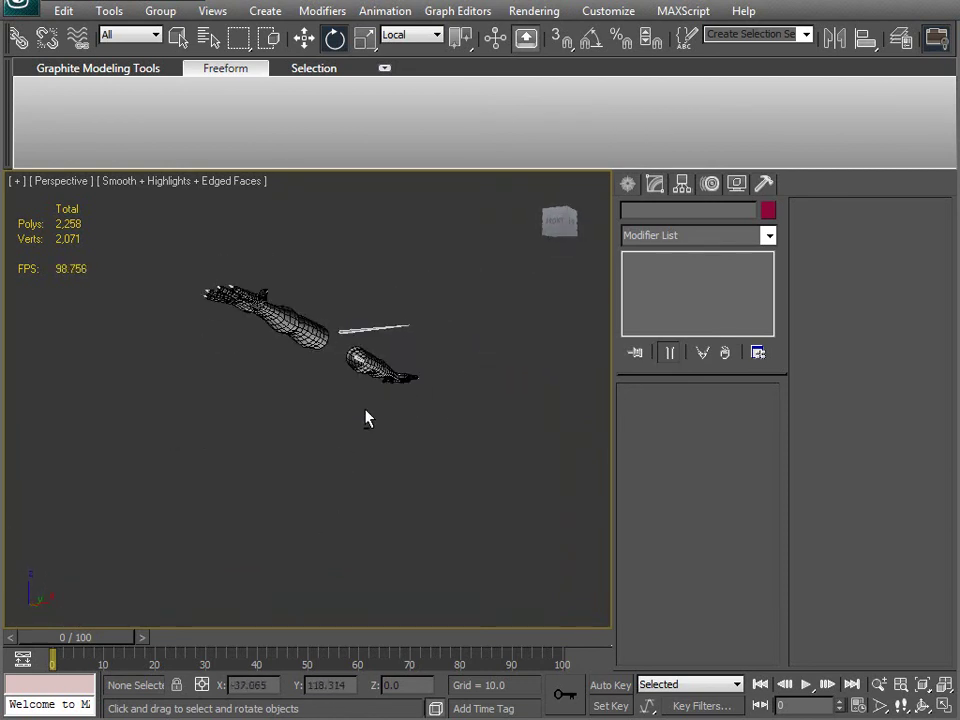
{"action": "middle_click_drag", "start_coordinate": [343, 459], "coordinate": [335, 493], "text": "alt"}
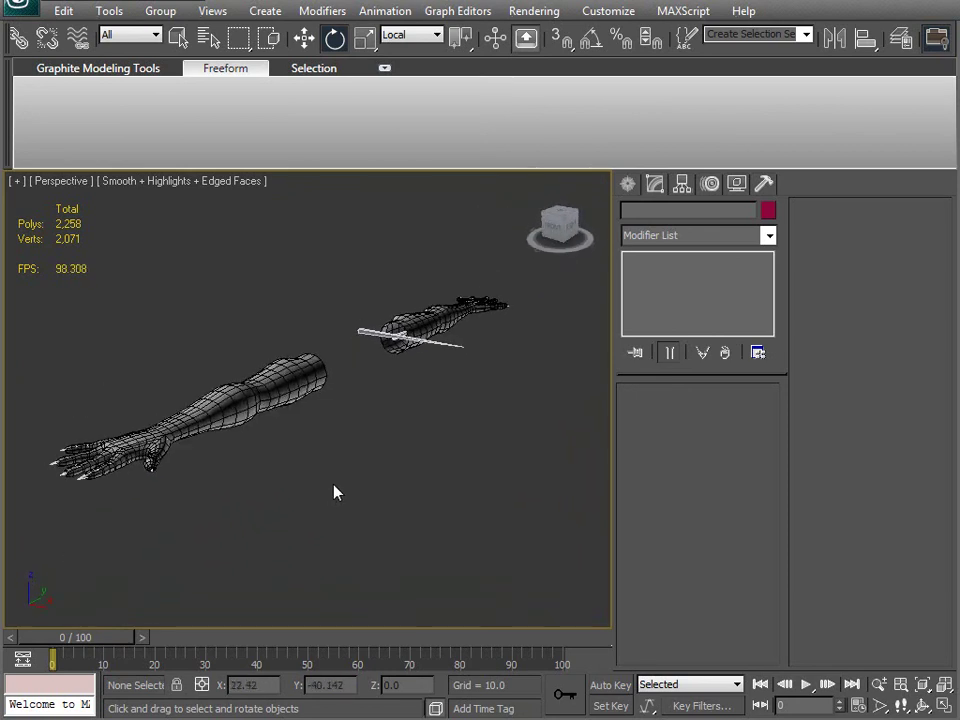